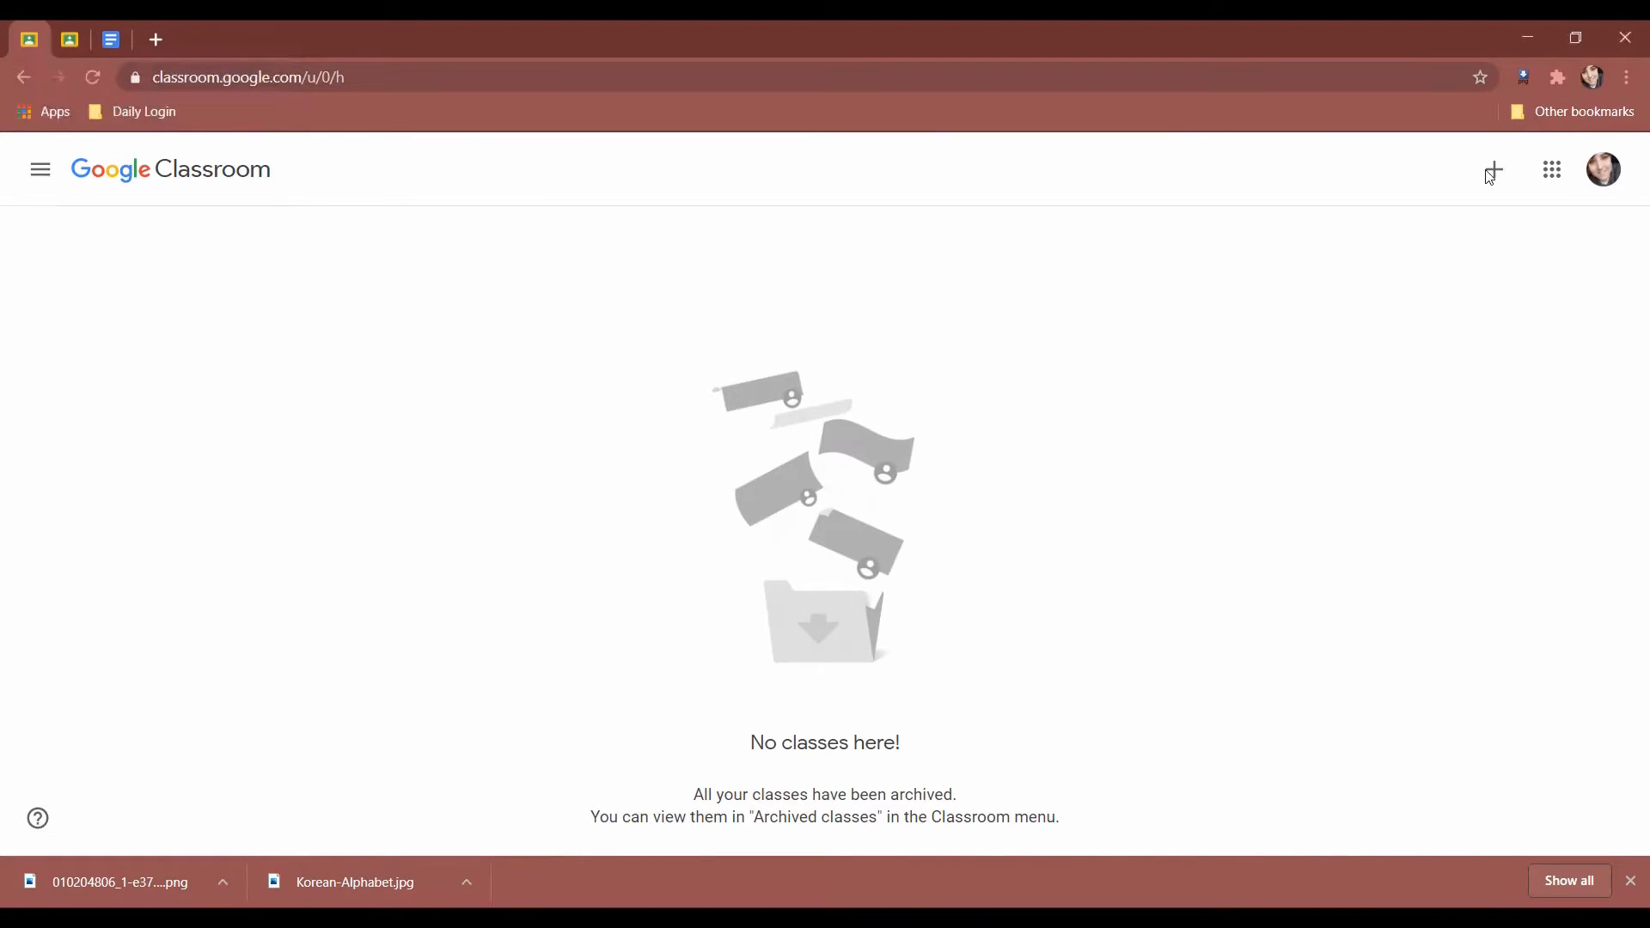
Switch to the second account's Classroom and back to the first account.
left_click(66, 39)
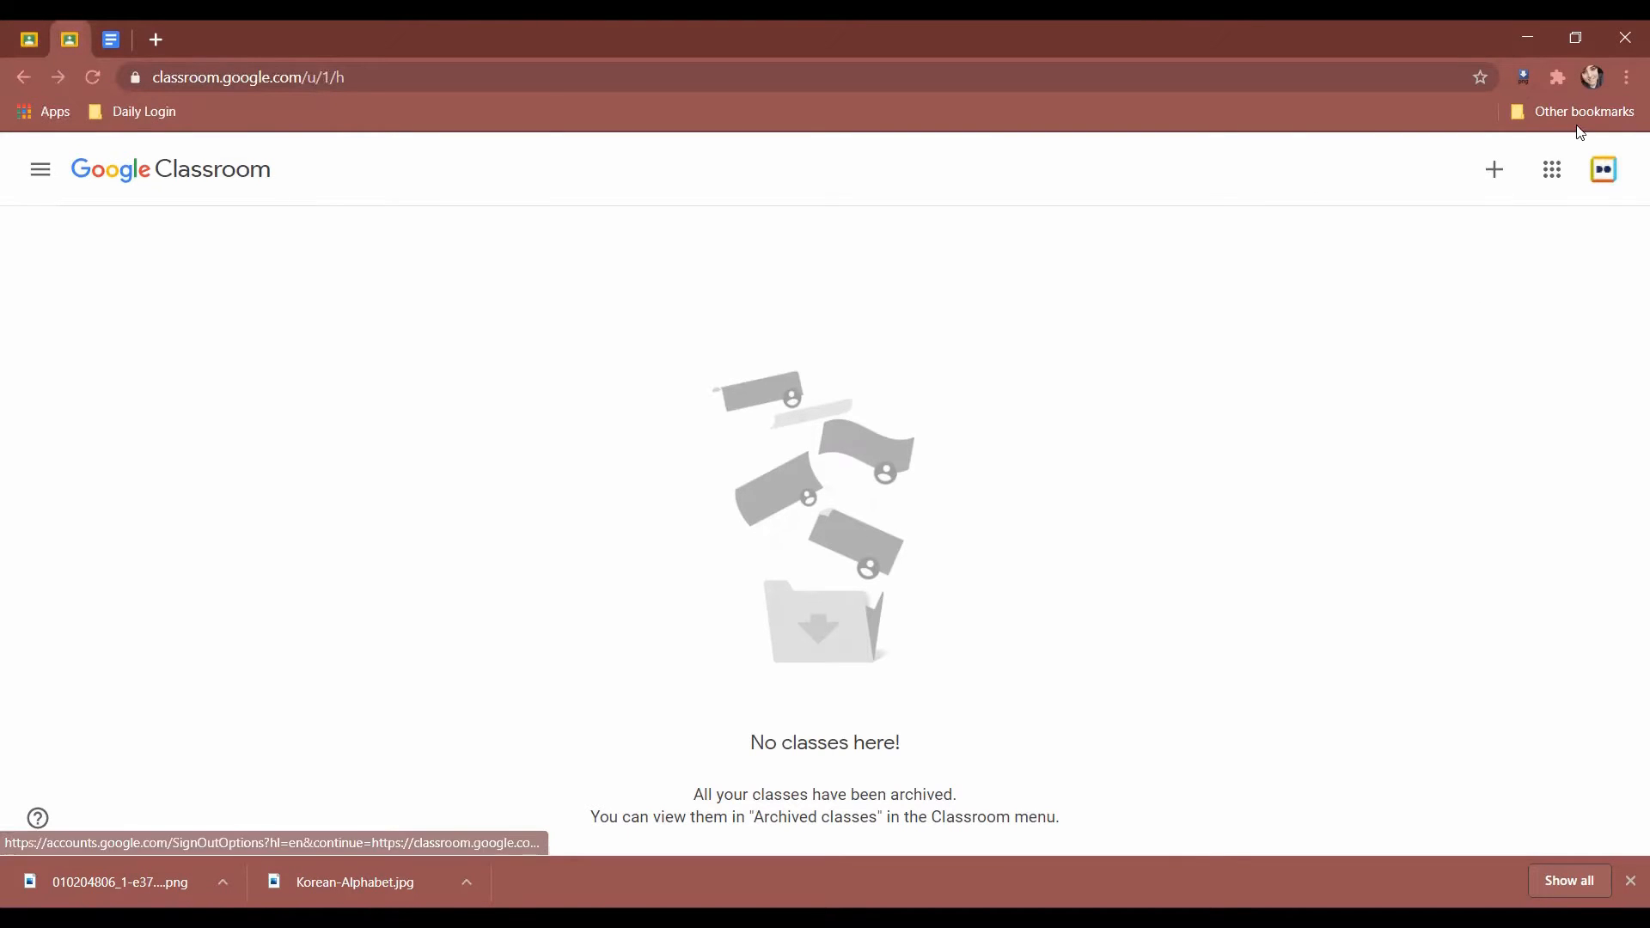
left_click(36, 39)
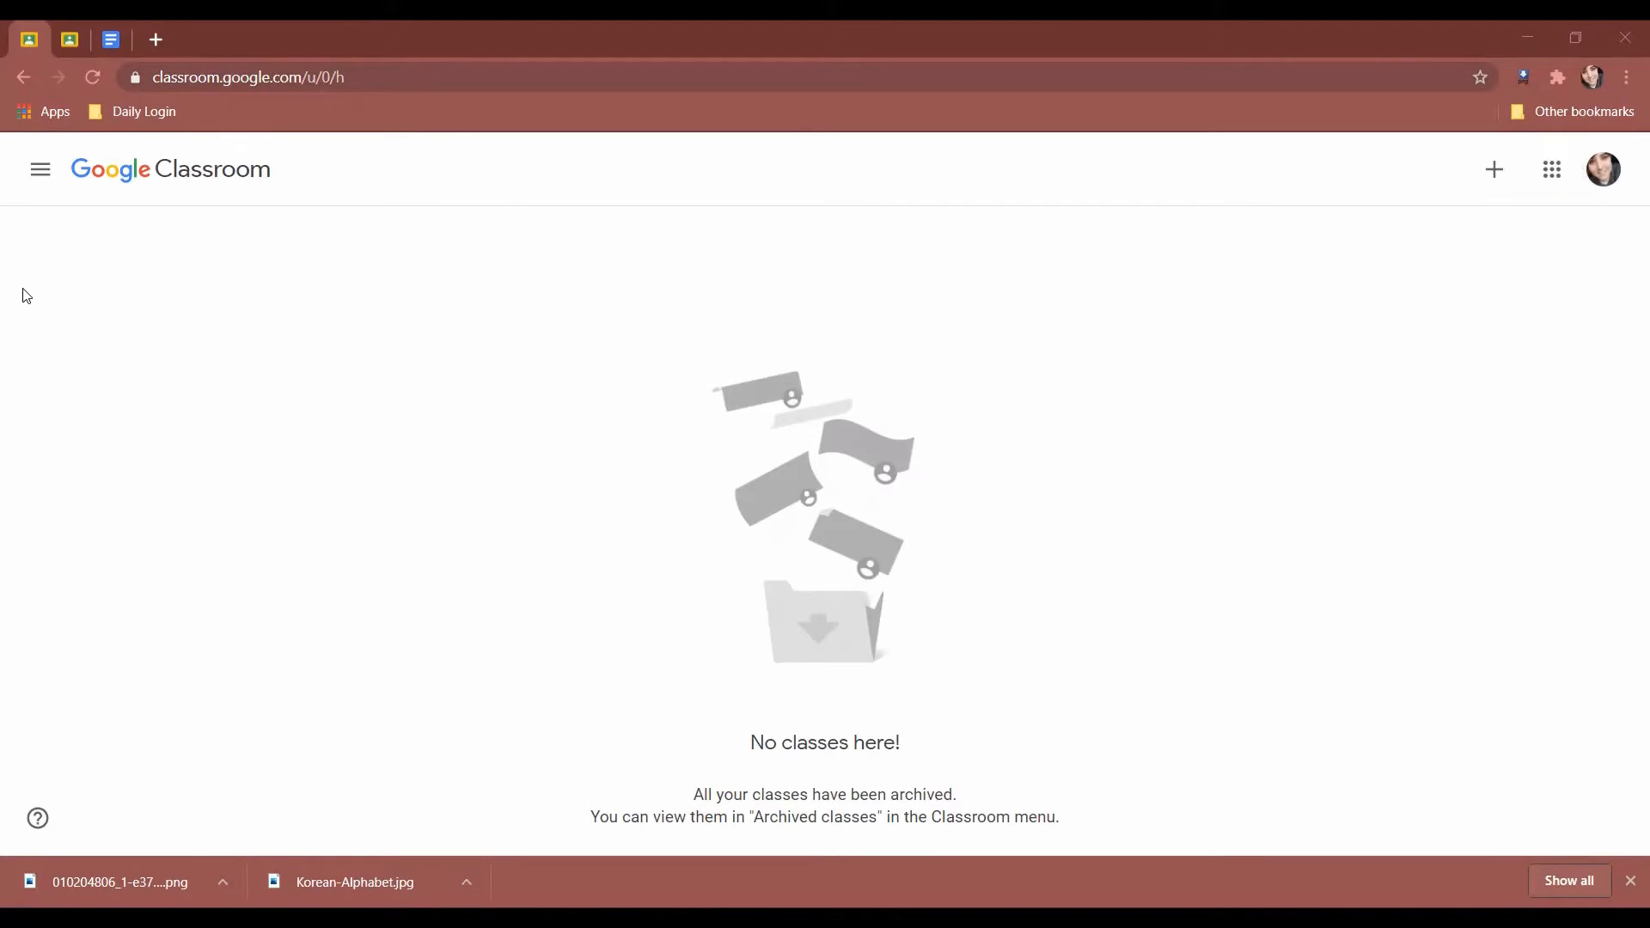
left_click(58, 189)
left_click(531, 312)
Check the calendar one week ahead and back to Jul 26 – Aug 1, then open Archived classes.
left_click(40, 172)
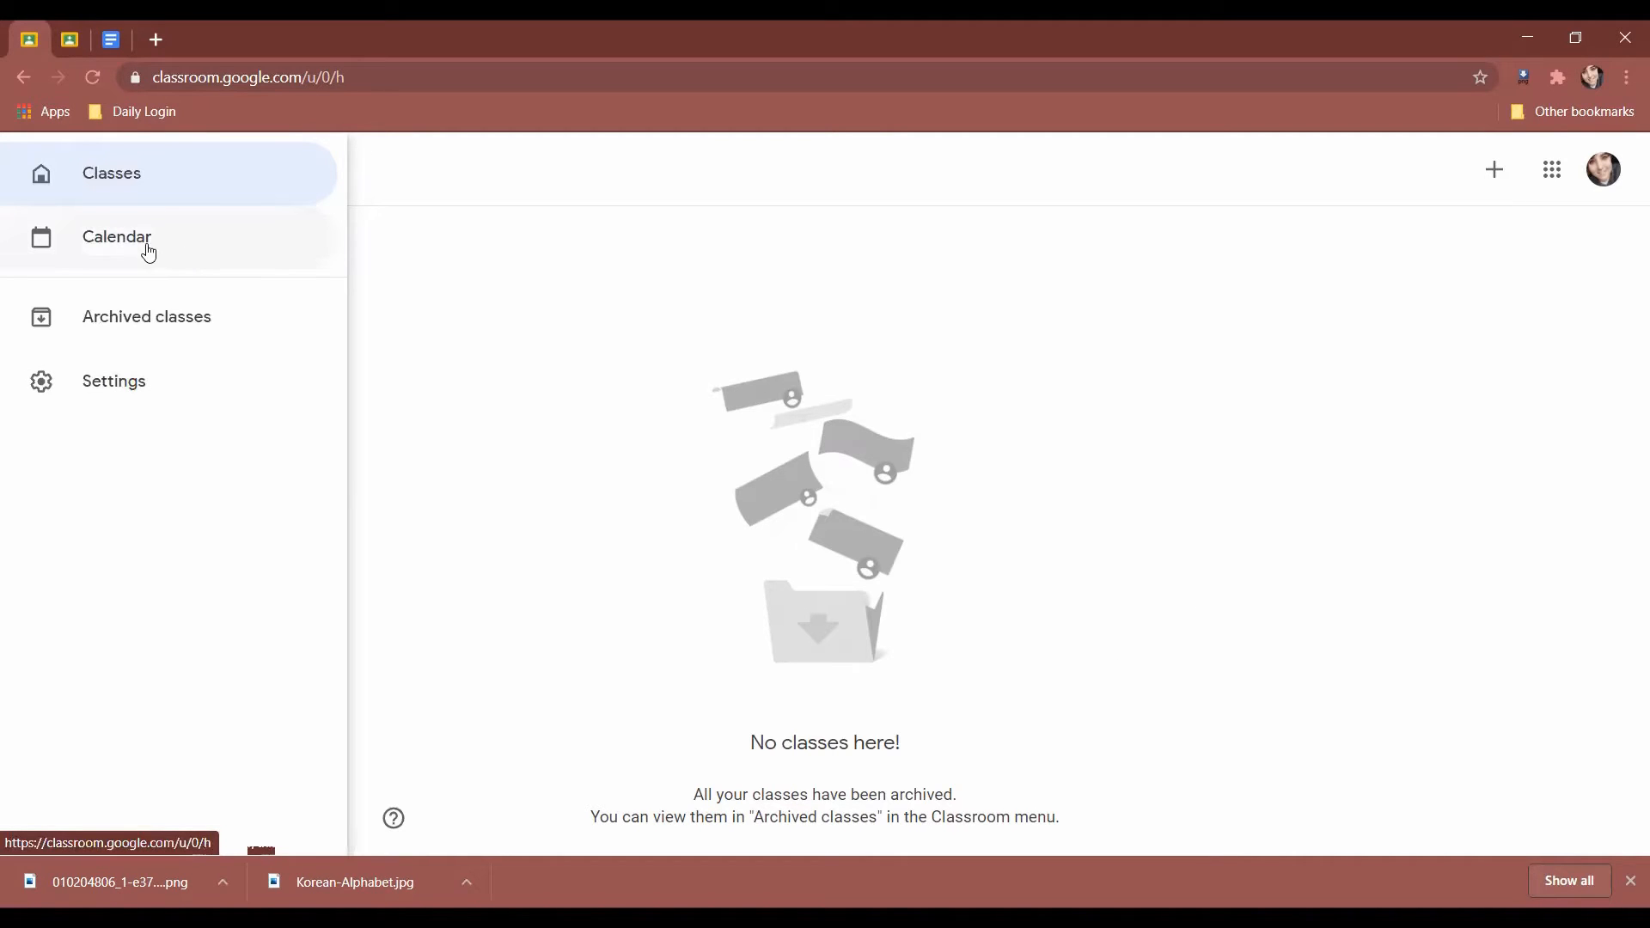
left_click(148, 249)
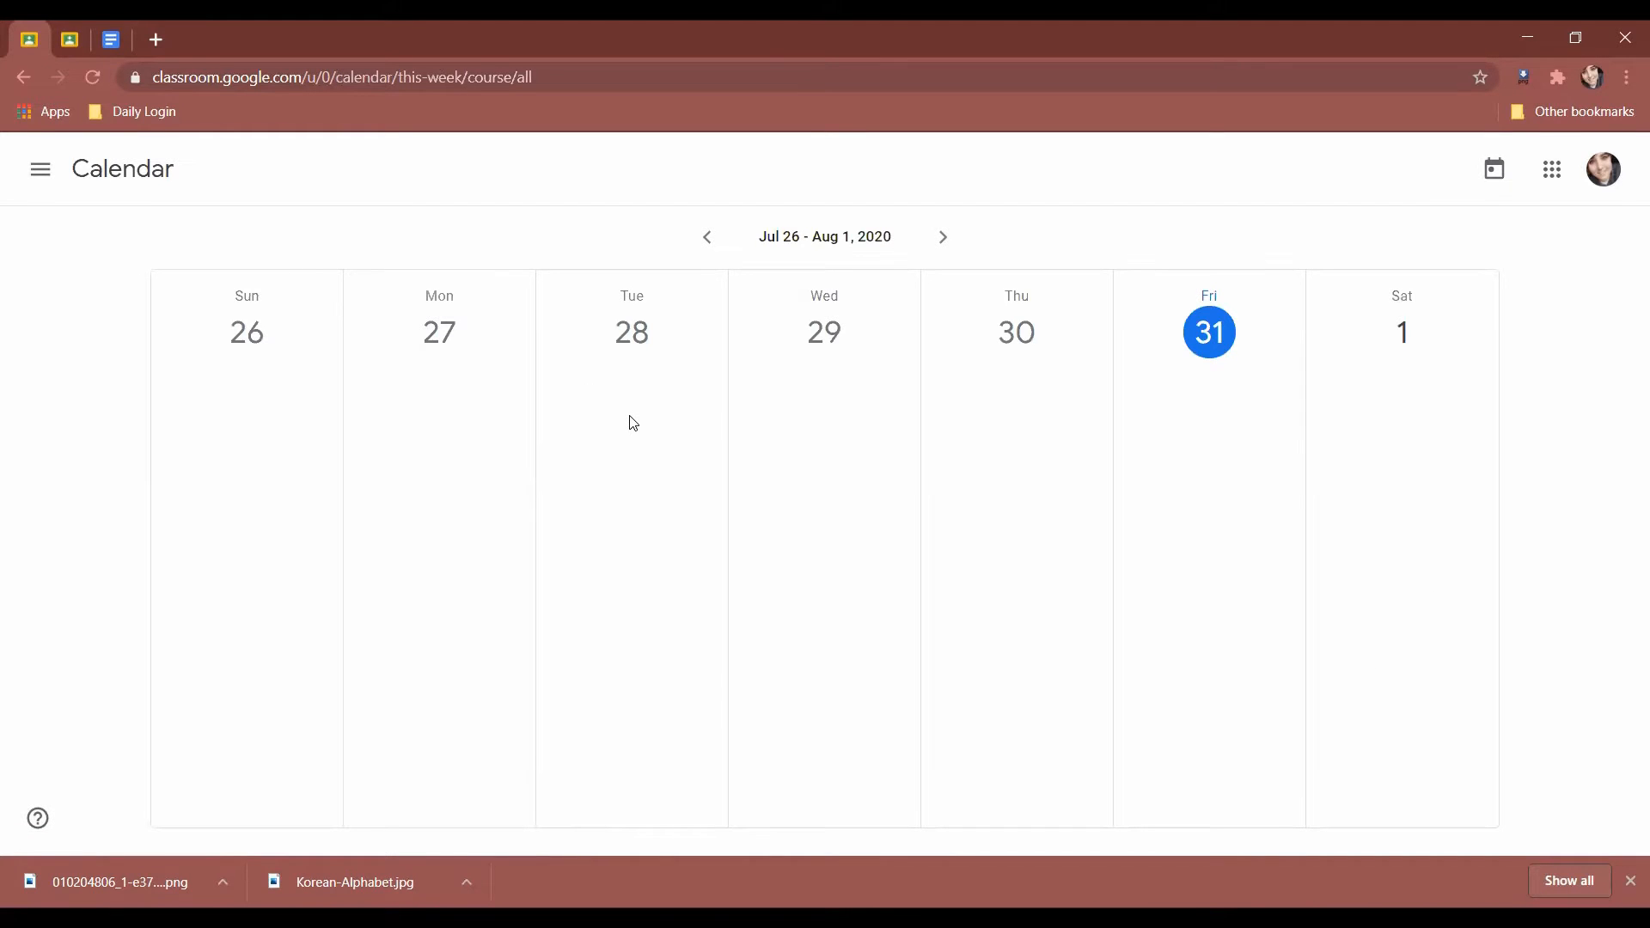
left_click(943, 238)
left_click(706, 238)
left_click(40, 169)
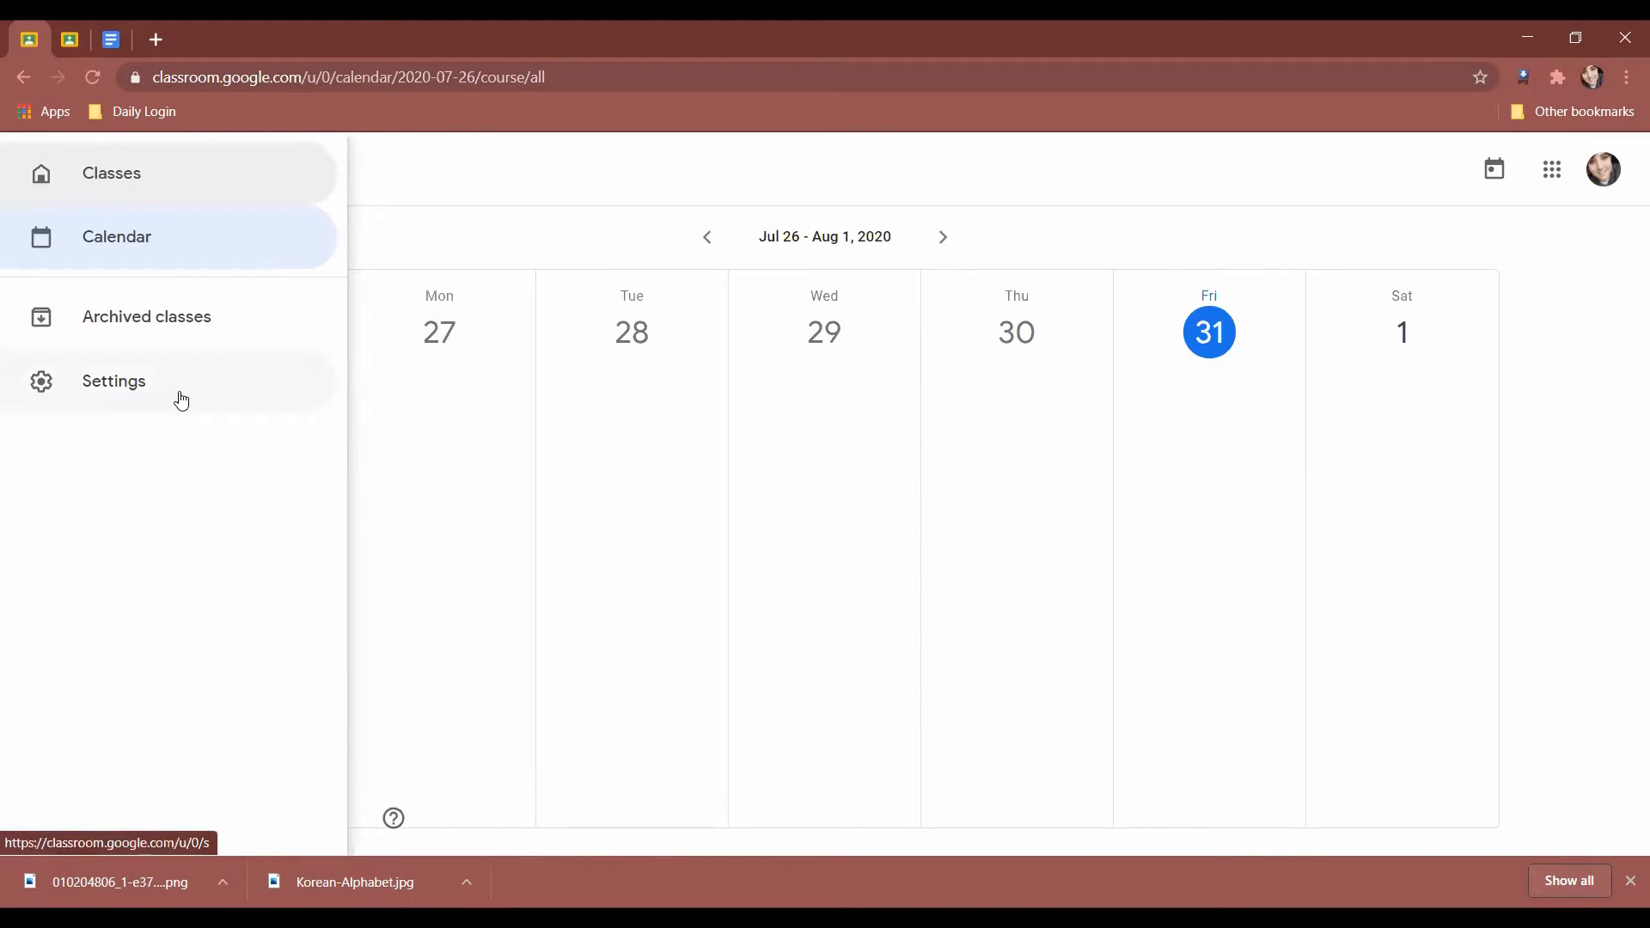
left_click(149, 340)
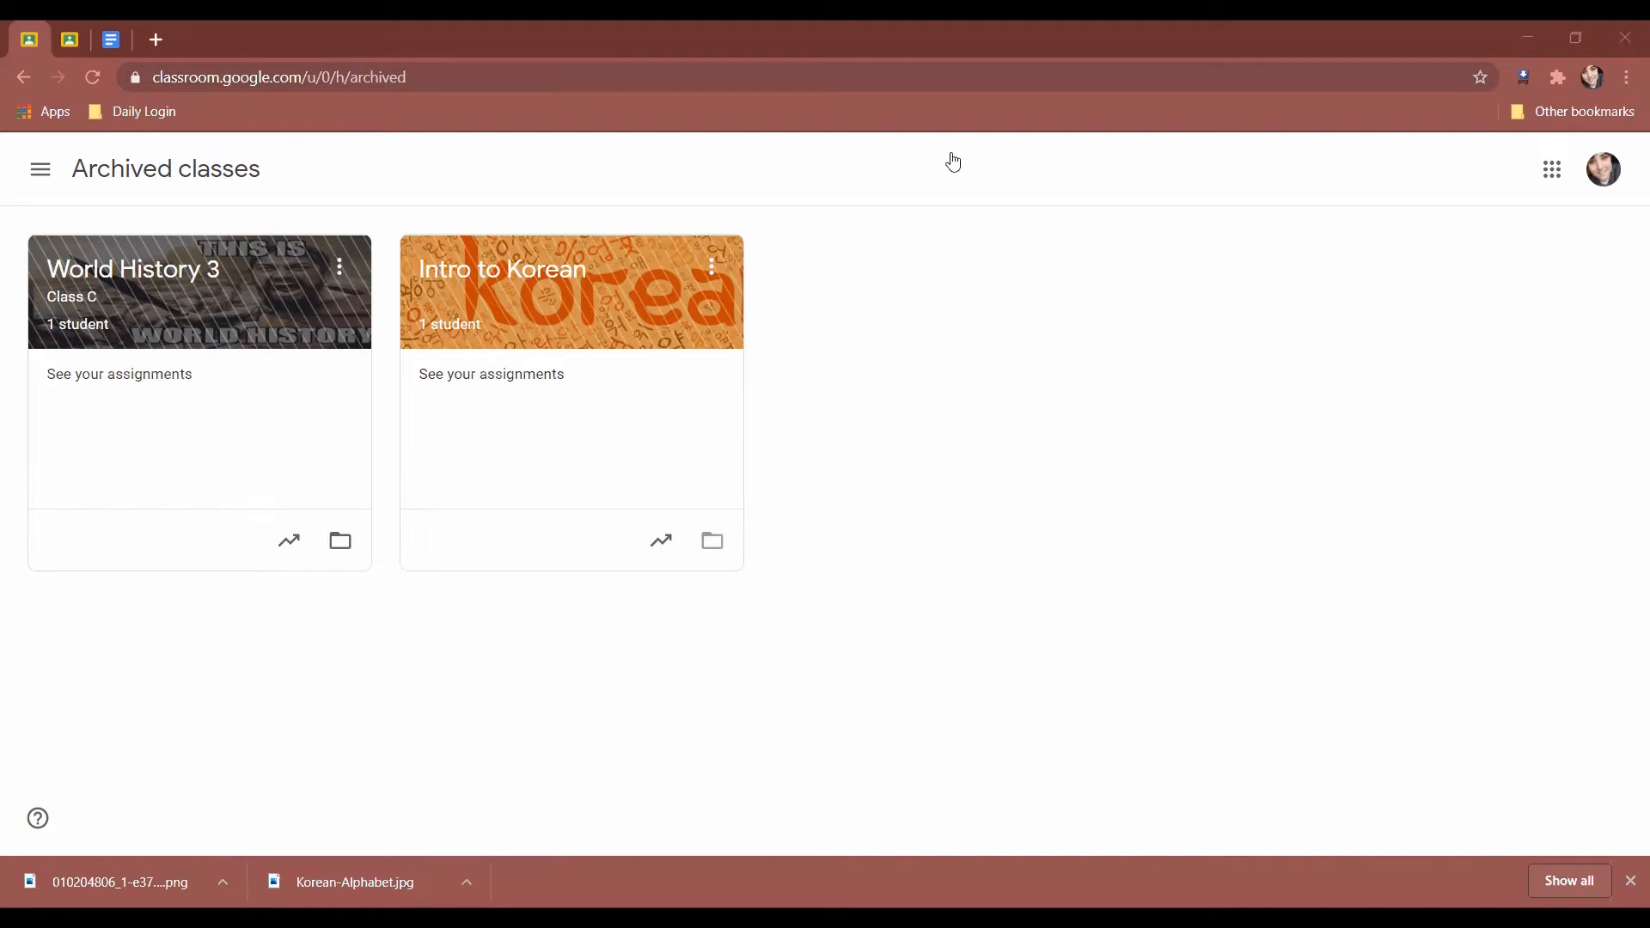
Restore World History 3 from the archive and return to the Classes home page.
left_click(342, 273)
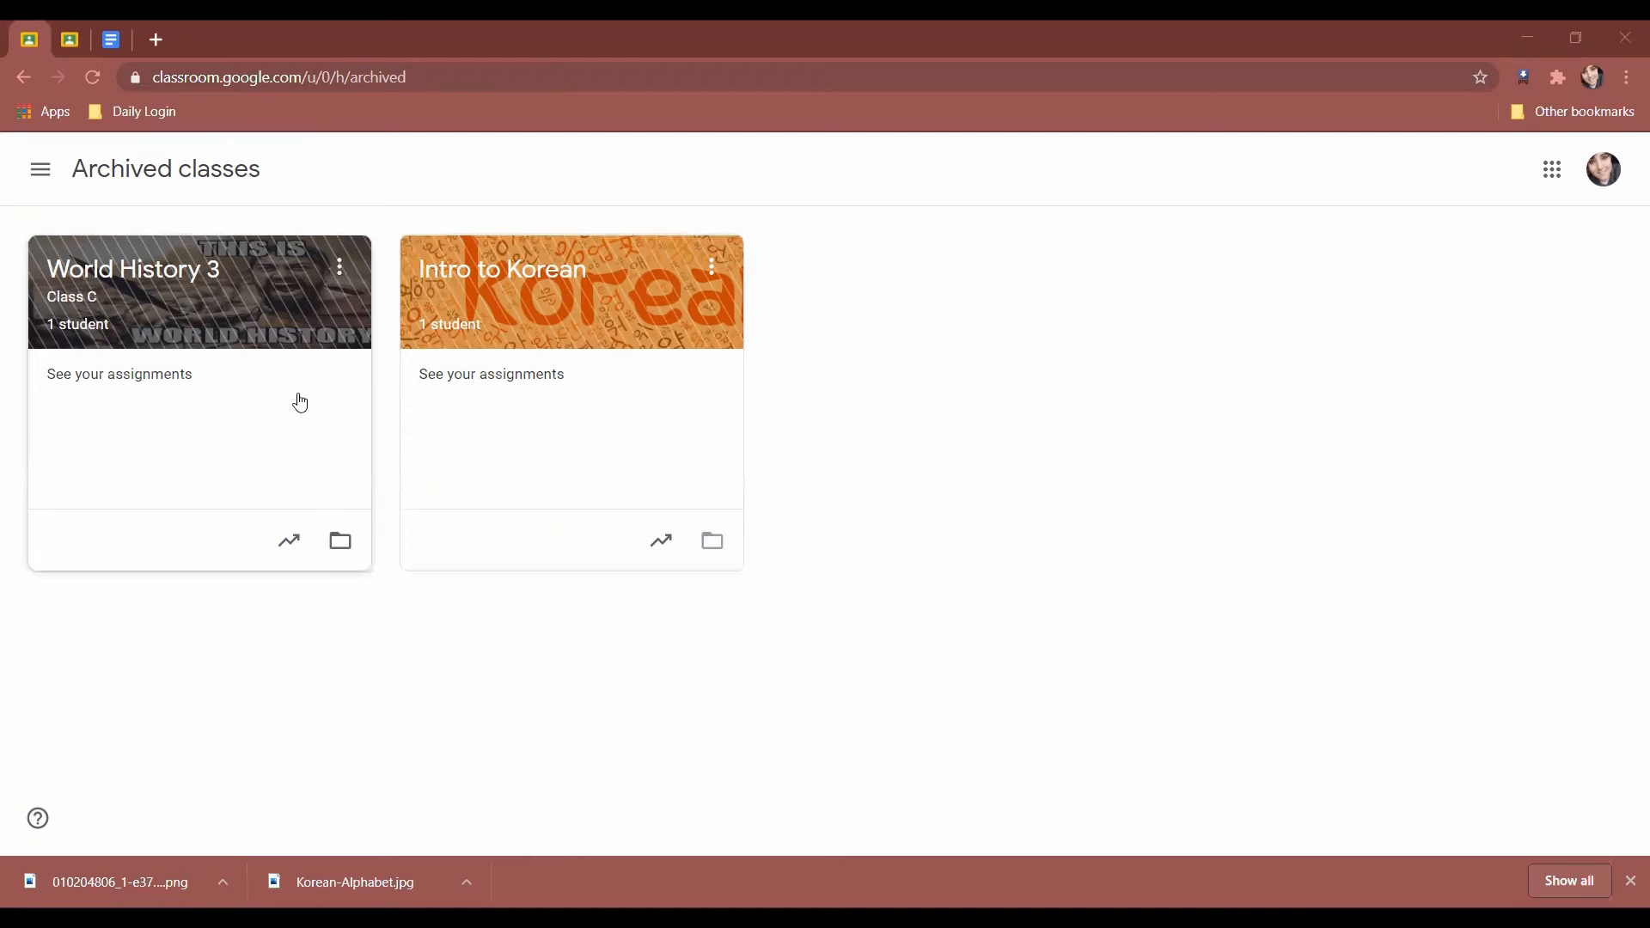
left_click(300, 384)
left_click(959, 593)
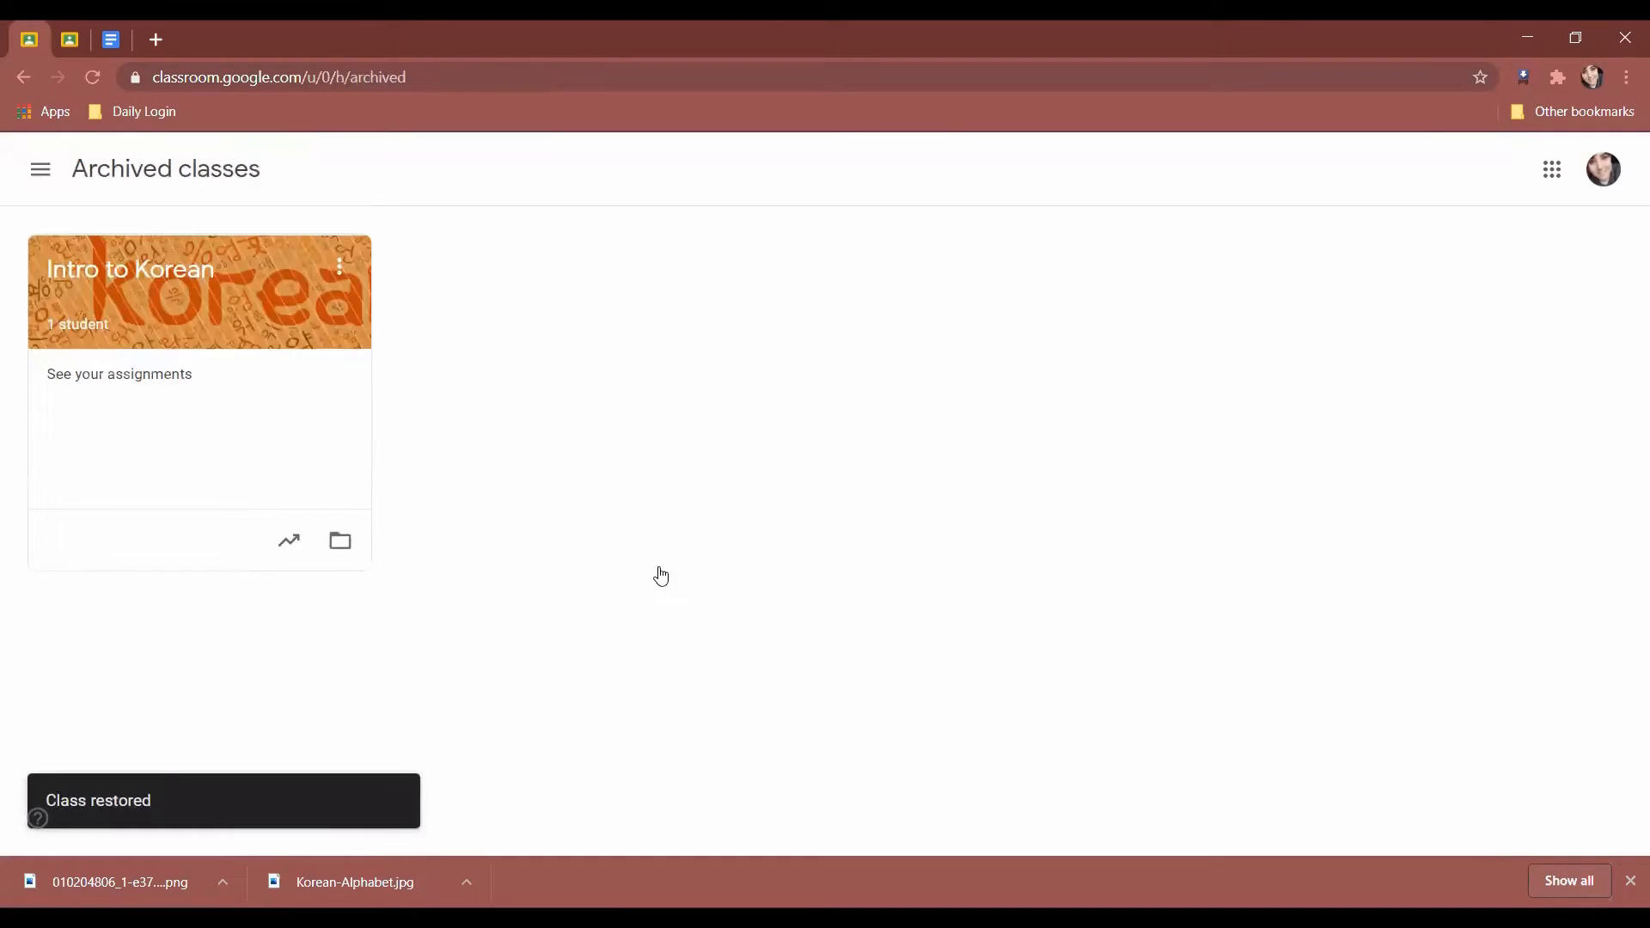
left_click(41, 169)
left_click(96, 191)
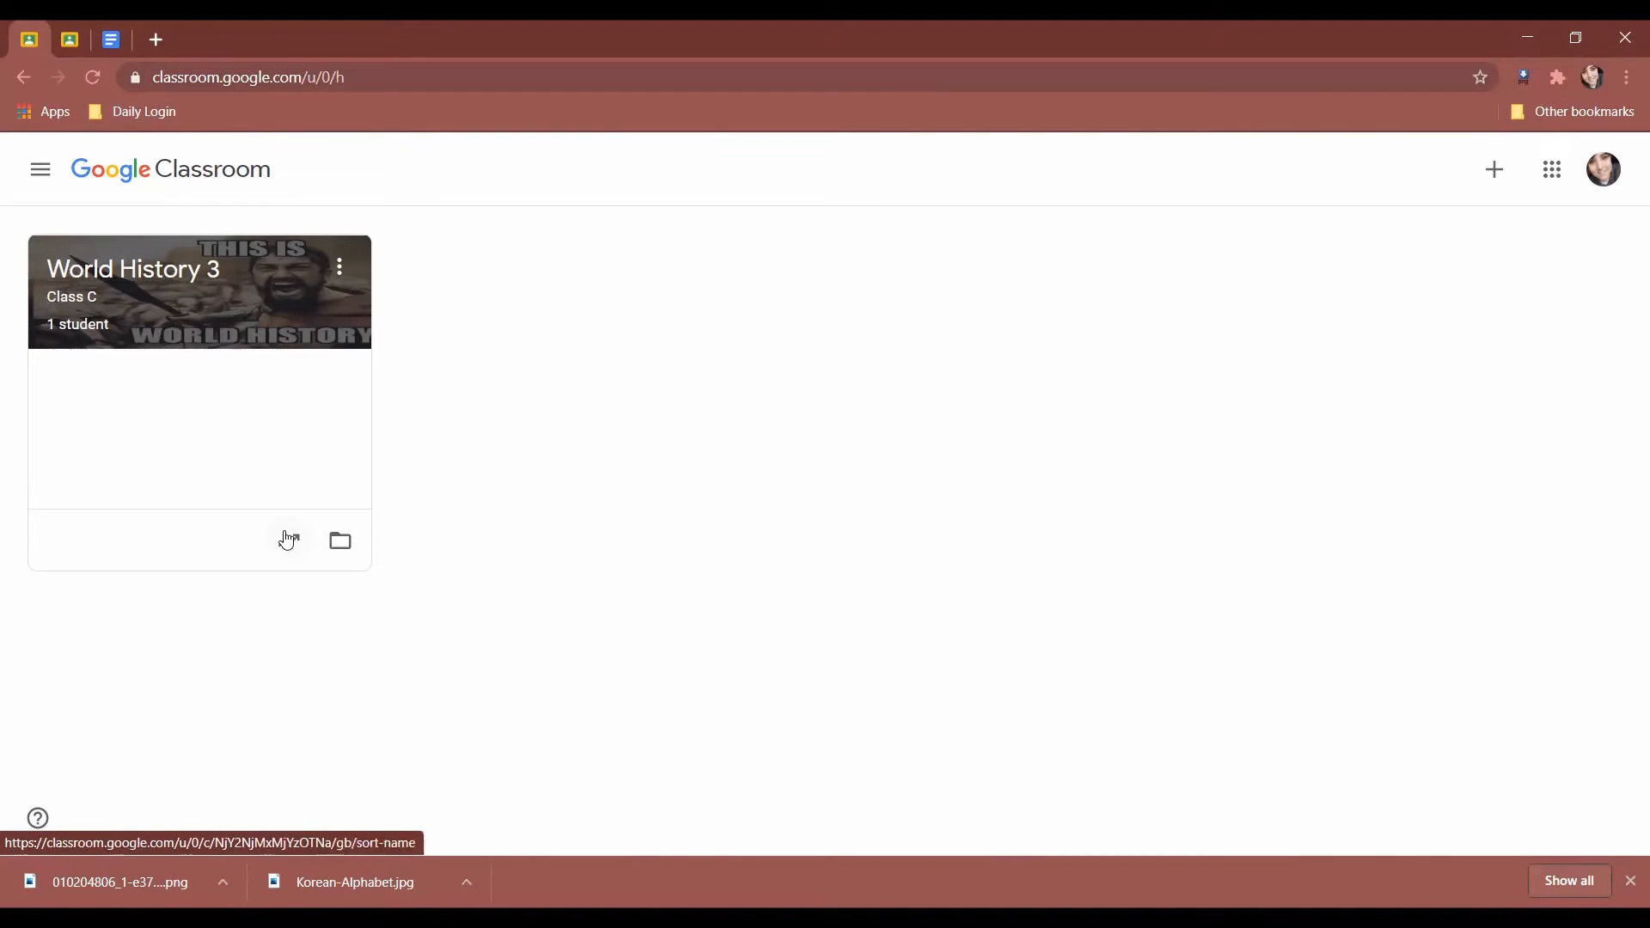
Open World History 3 and view its class code at full size.
left_click(176, 270)
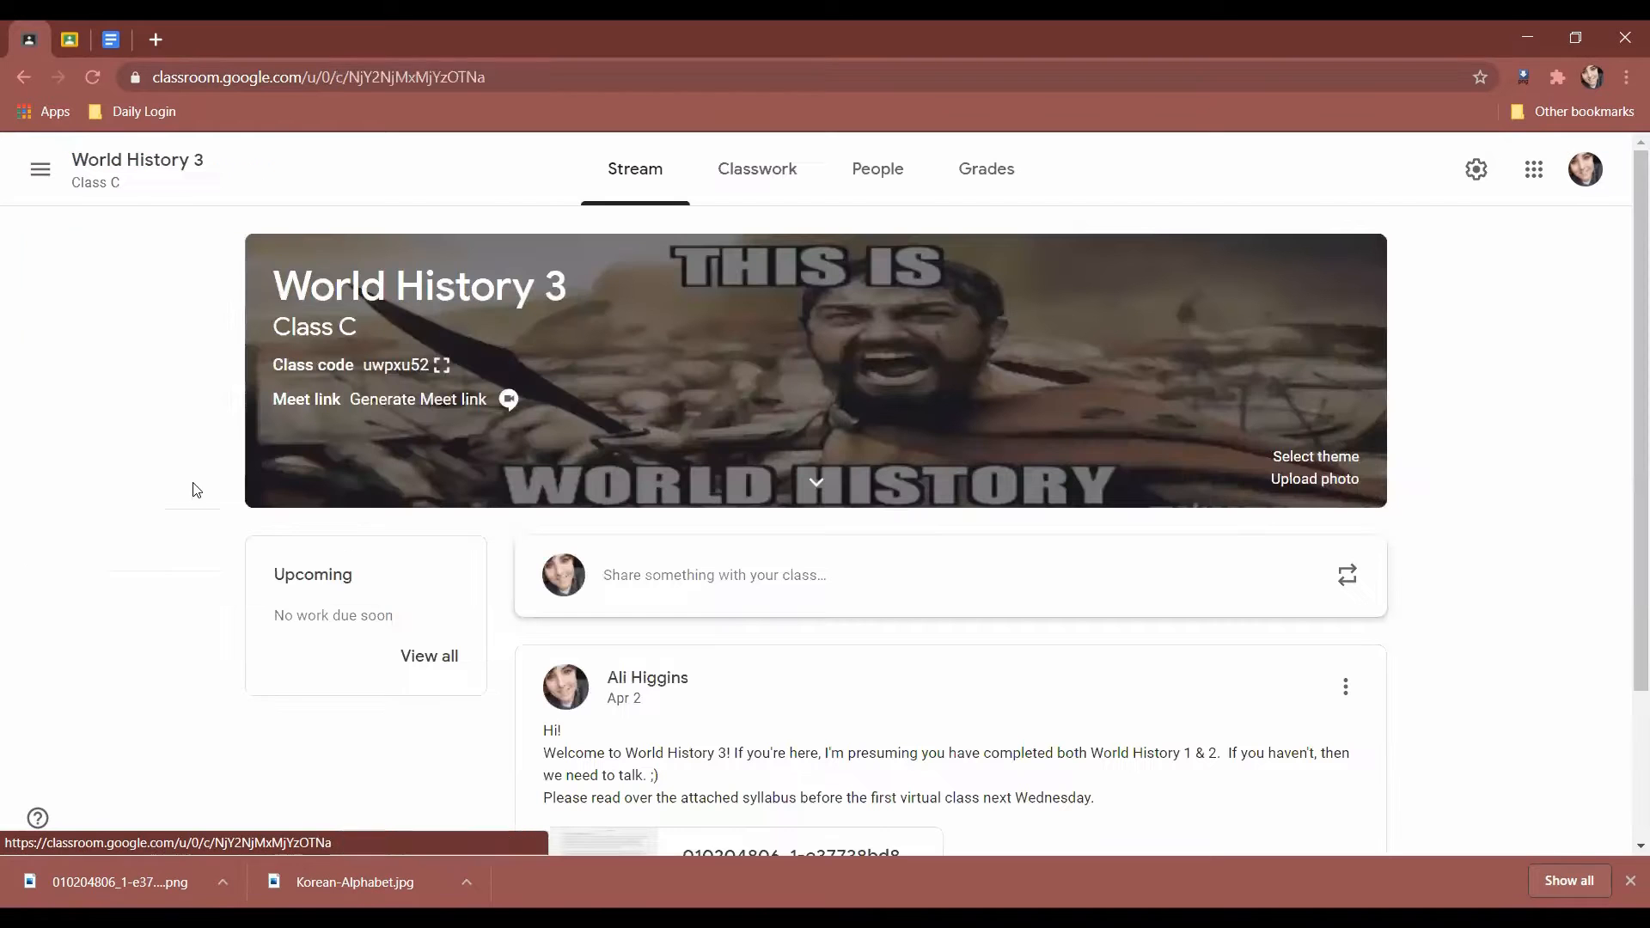
scroll(67, 545, "down", 2)
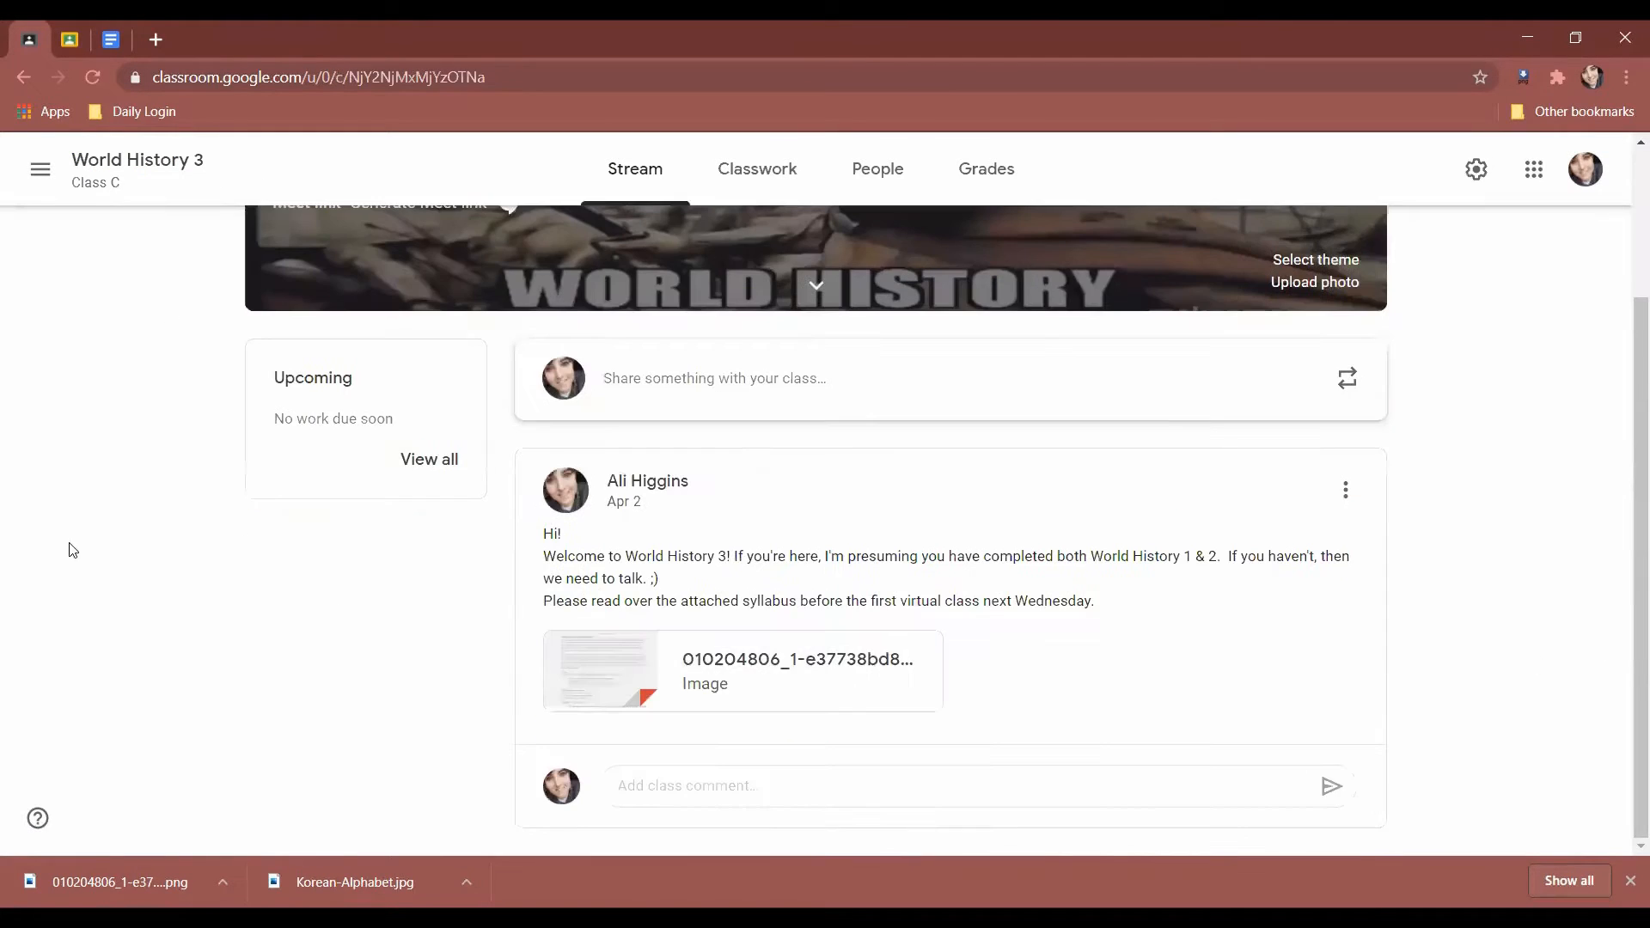
scroll(128, 489, "up", 2)
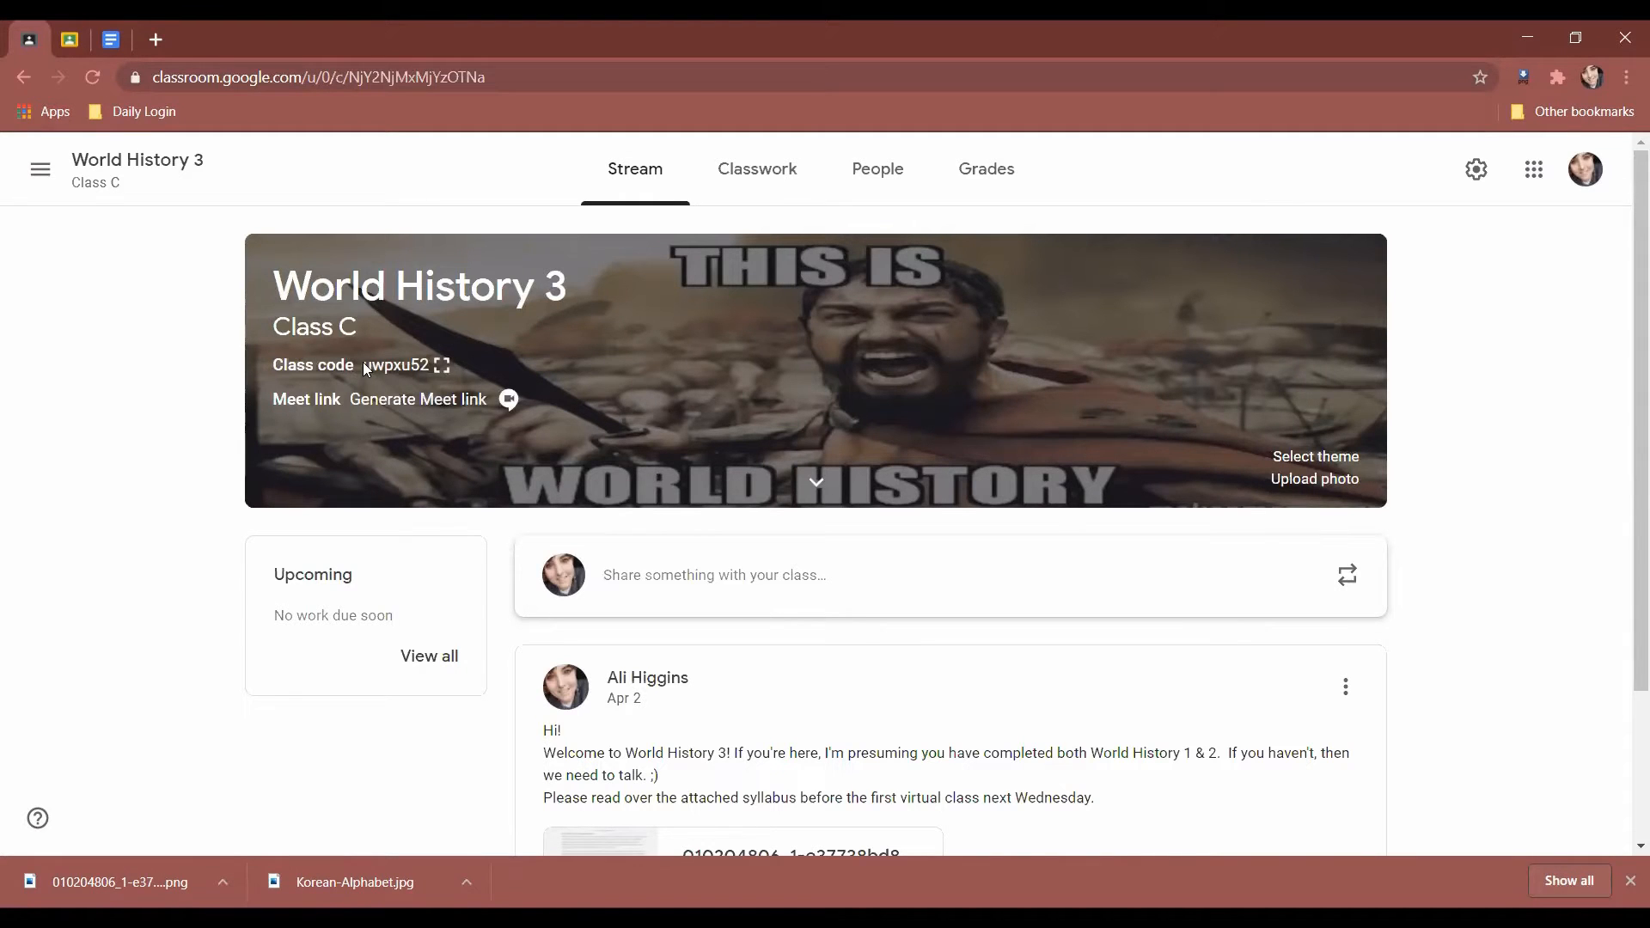
left_click_drag(364, 364, 427, 364)
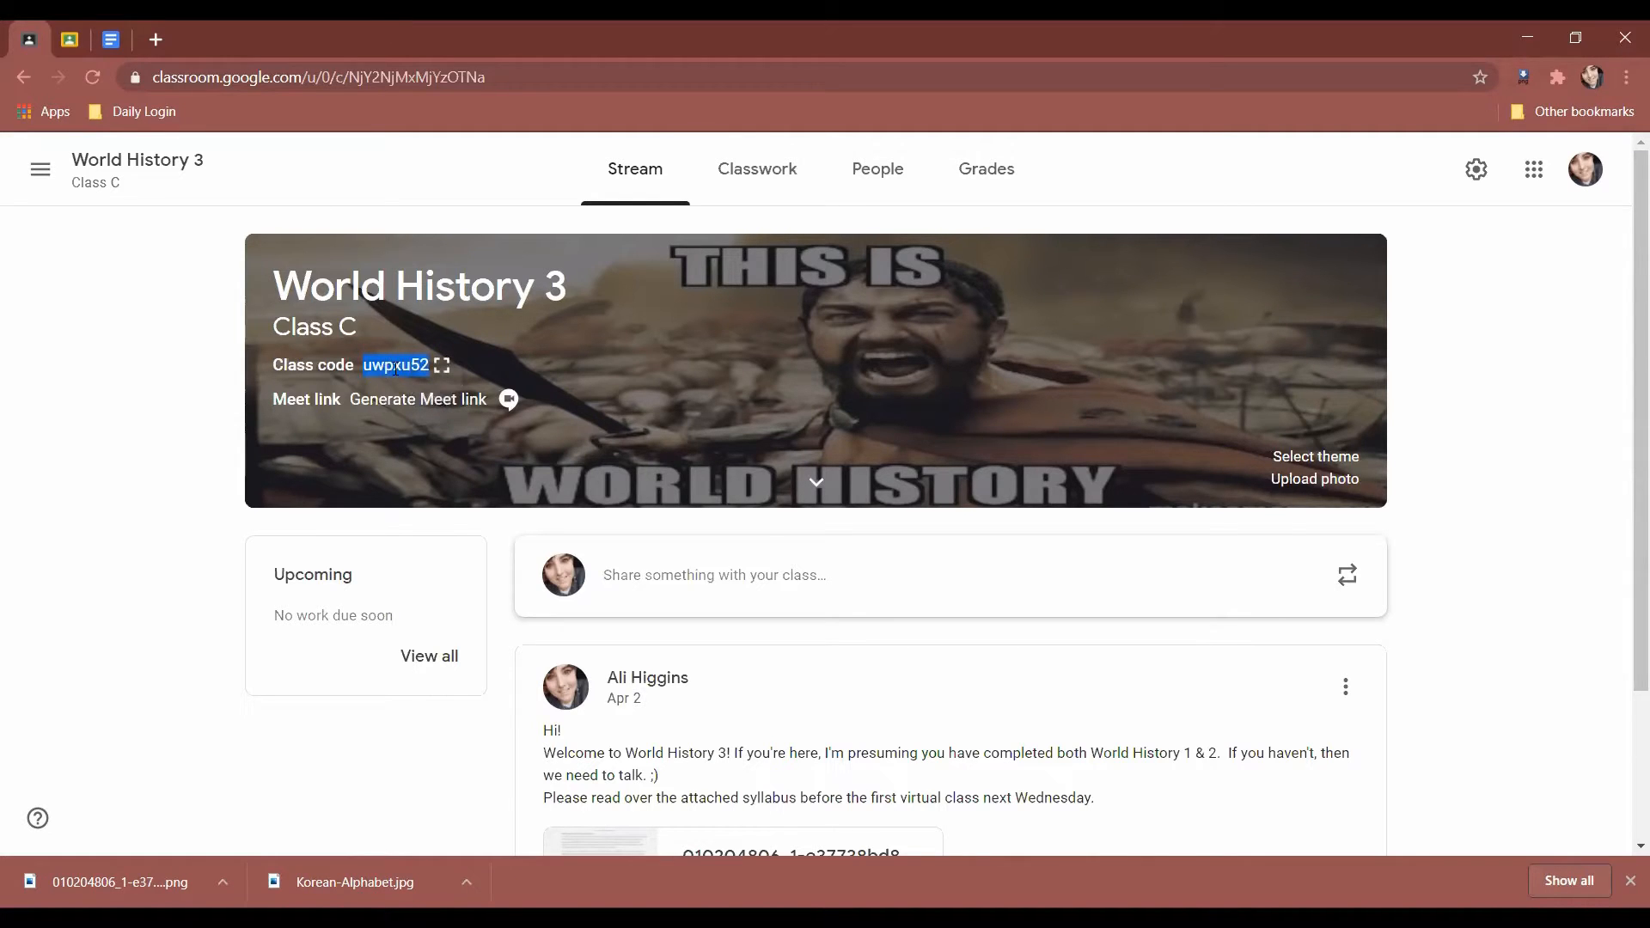
left_click(206, 381)
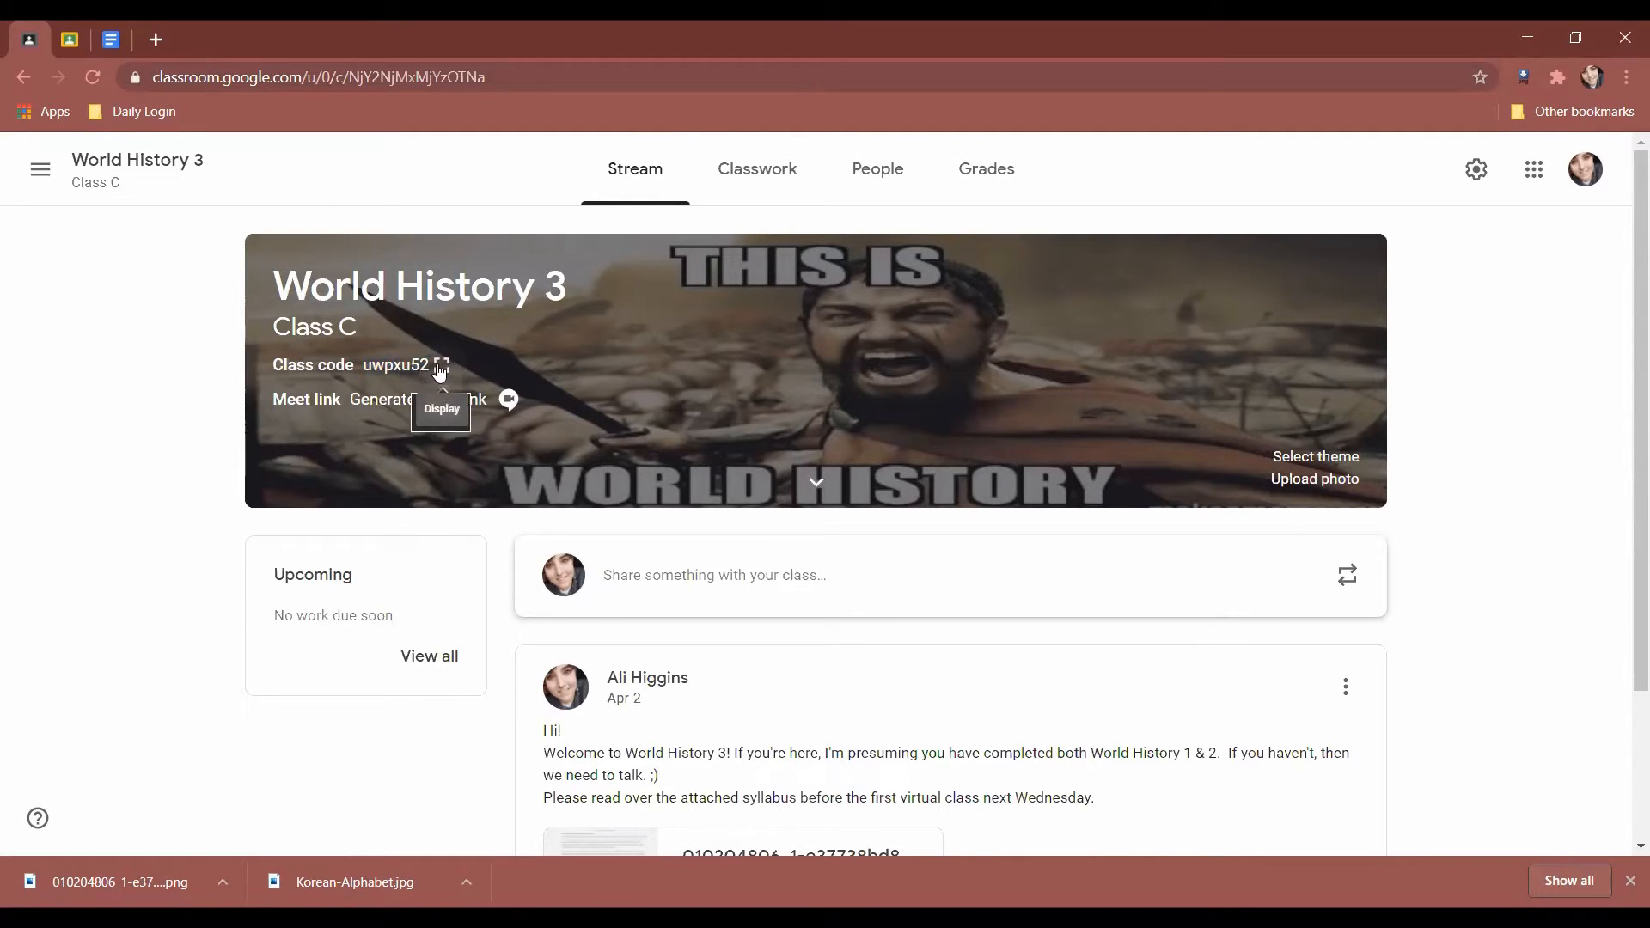
left_click(442, 364)
left_click_drag(534, 503, 1142, 559)
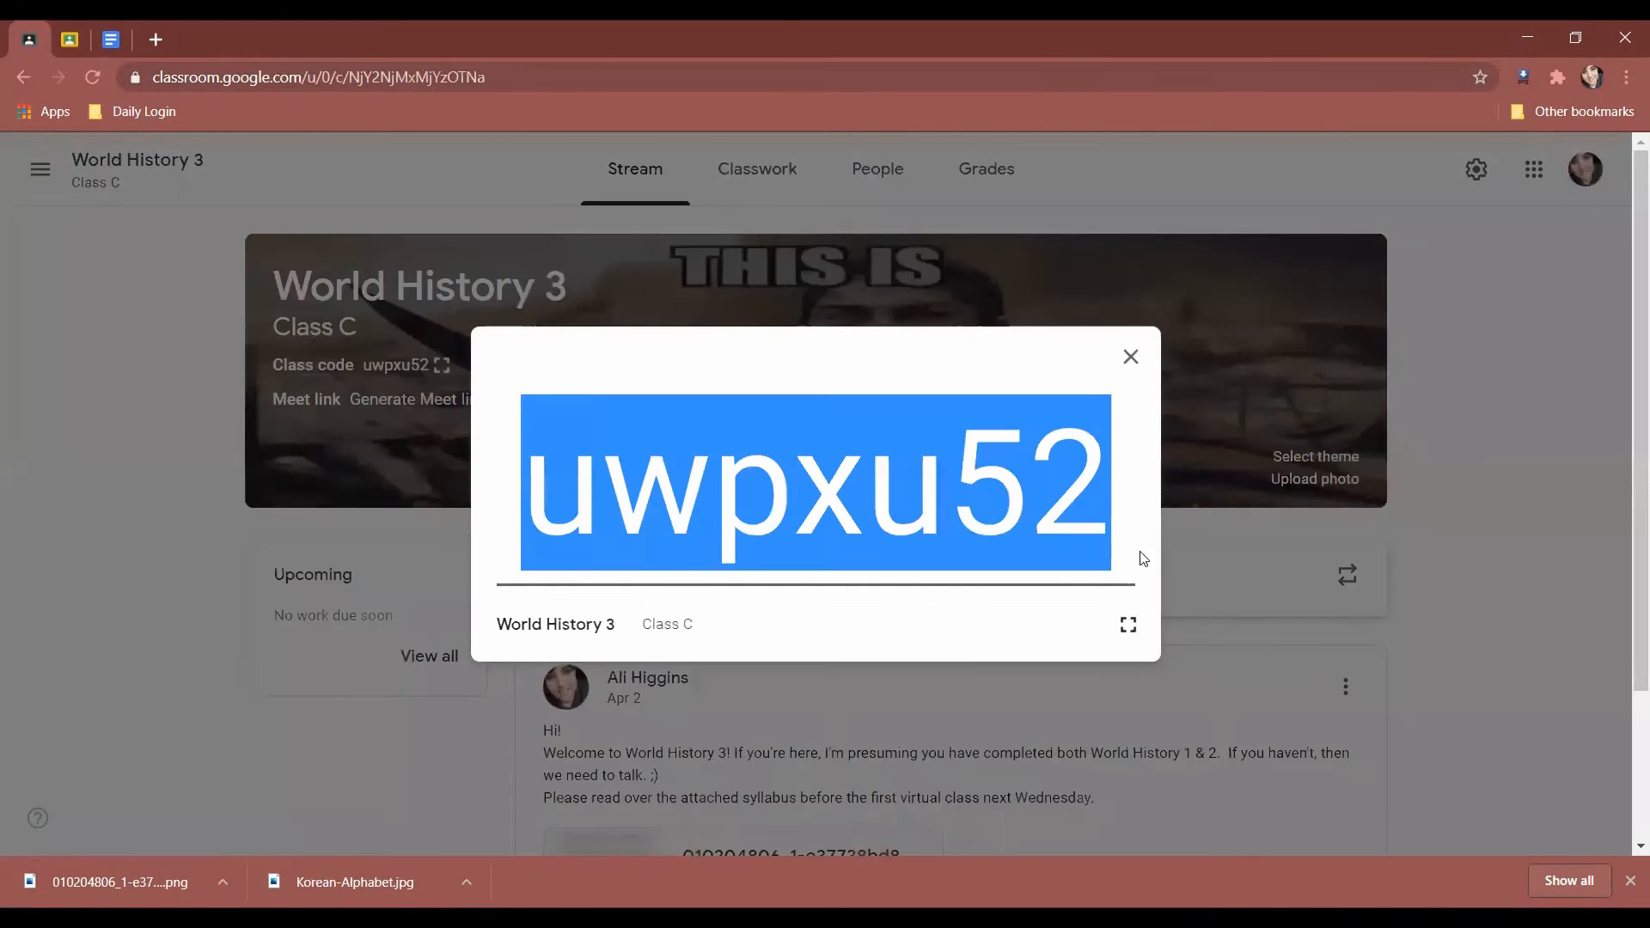
left_click(1130, 357)
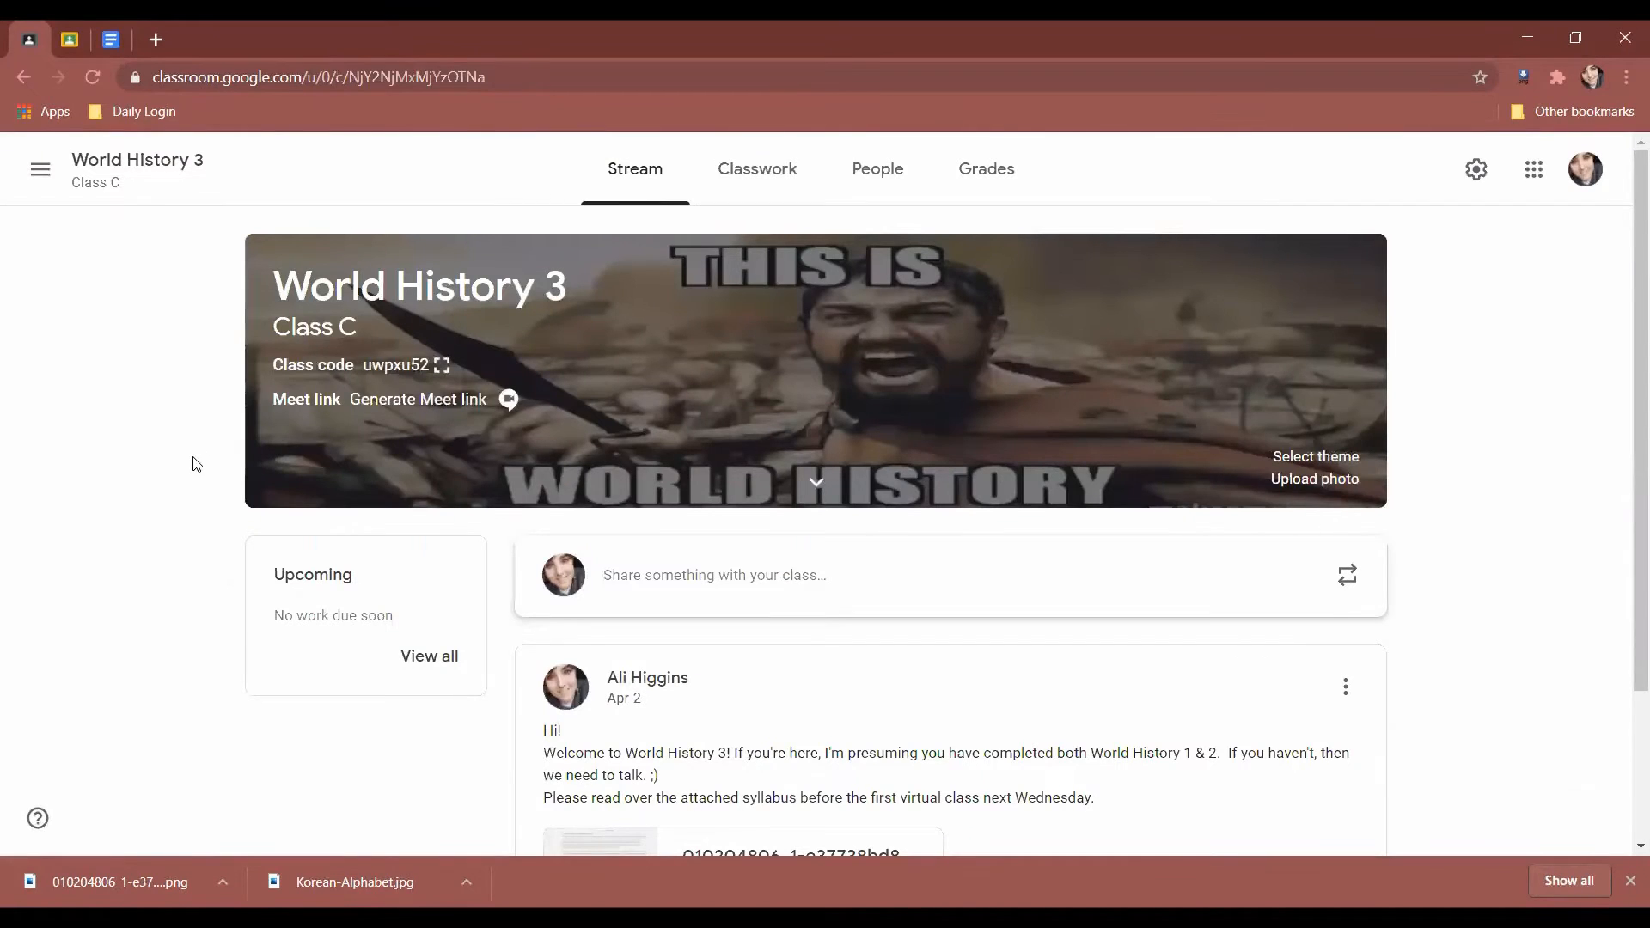
Select the banner's Meet text and bring up the Add Meet dialog.
triple_click(342, 397)
left_click(275, 400)
left_click(440, 411)
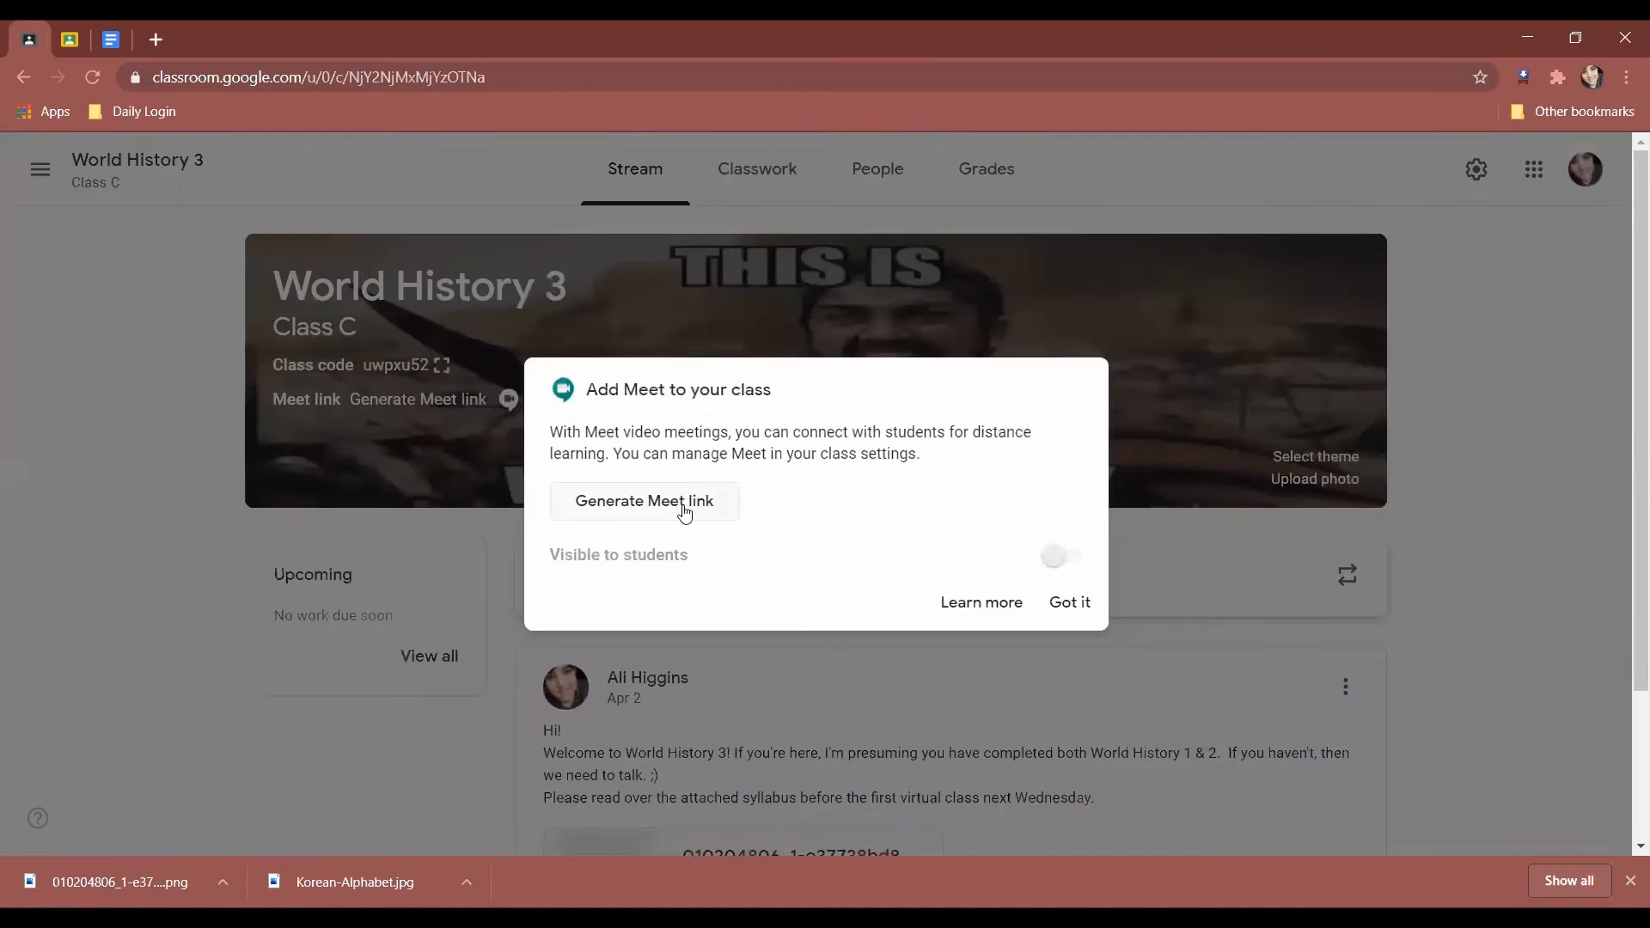
Generate a Meet link for World History 3 and save it, visible to students.
left_click(685, 511)
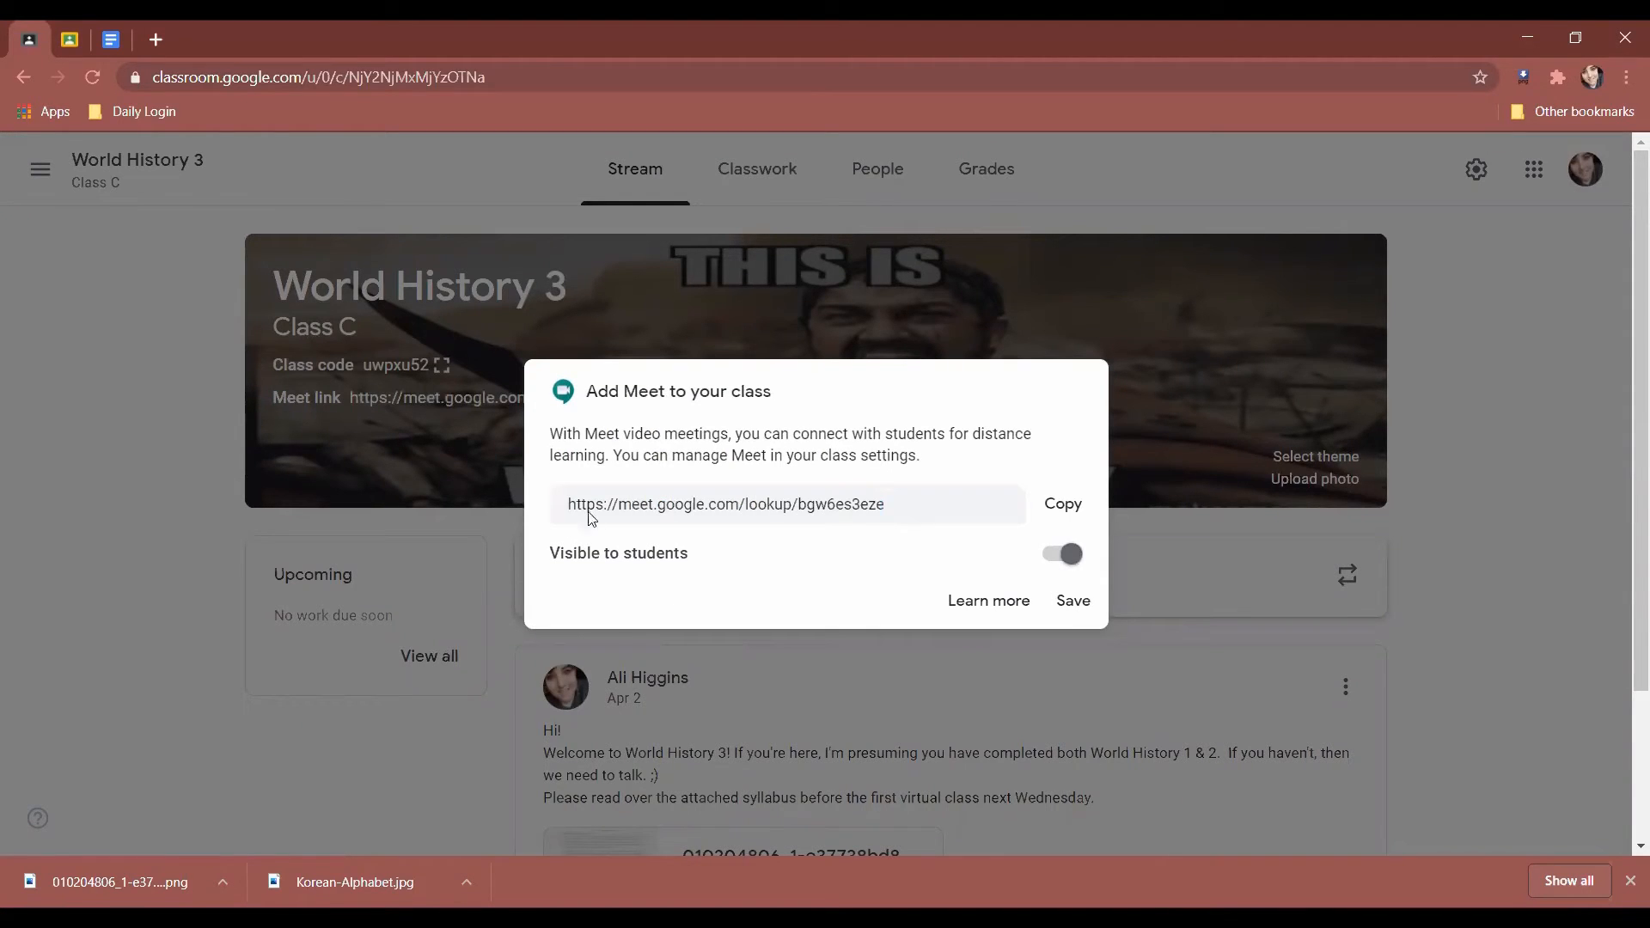
left_click(576, 517)
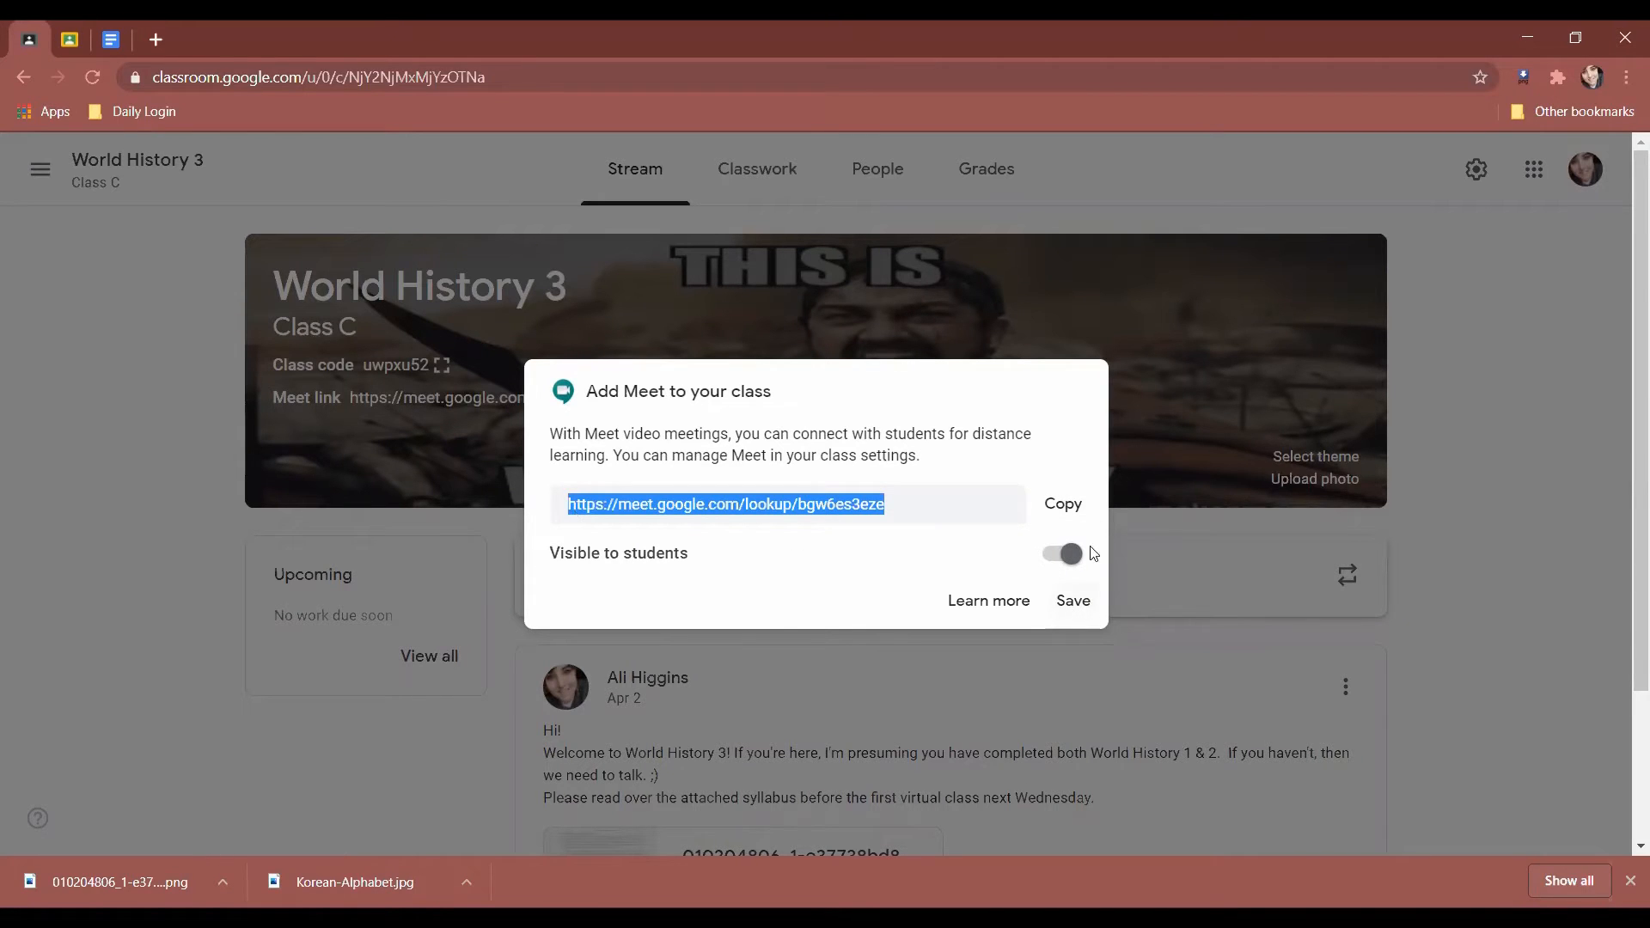
left_click(1075, 611)
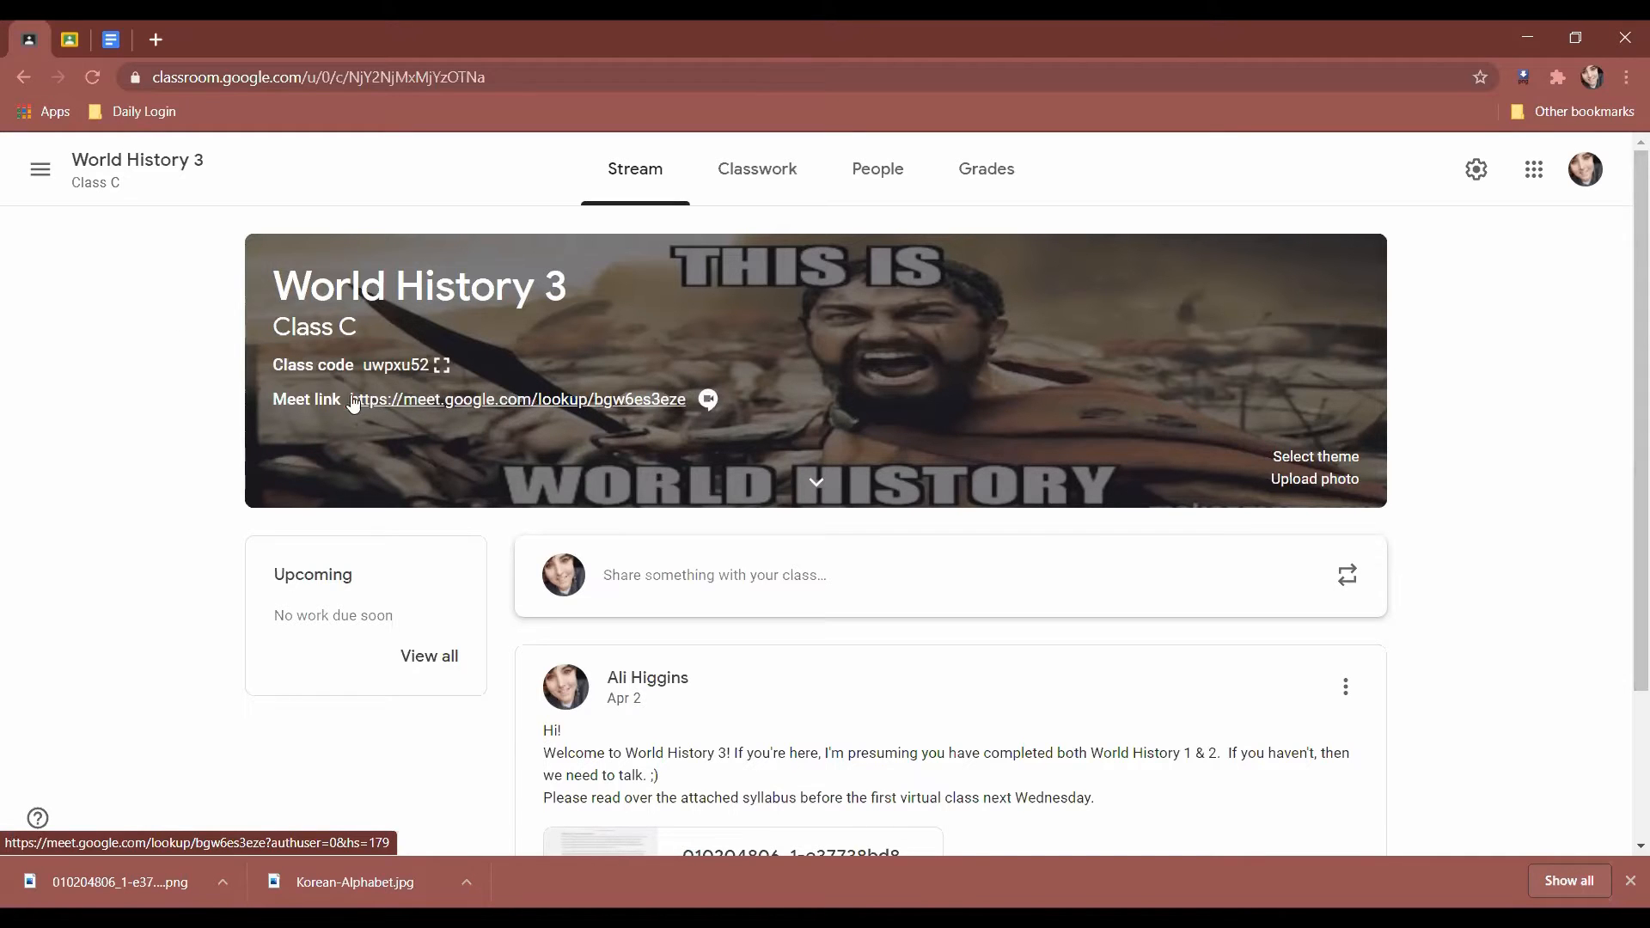
scroll(72, 564, "down", 2)
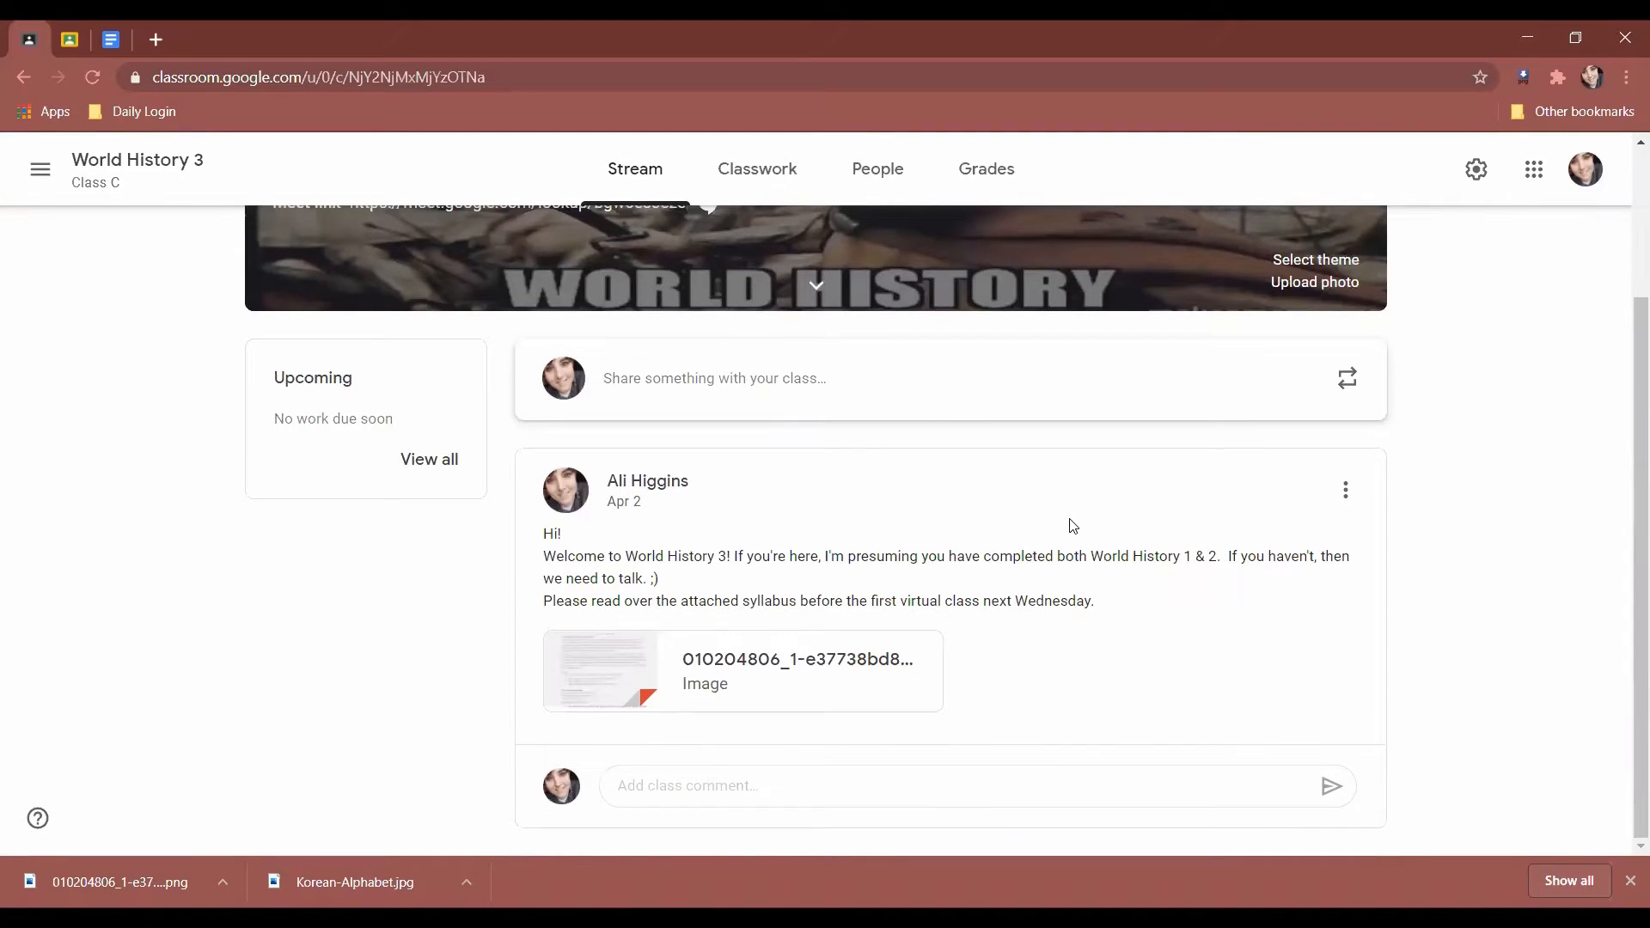
scroll(1073, 525, "up", 2)
scroll(1087, 673, "down", 2)
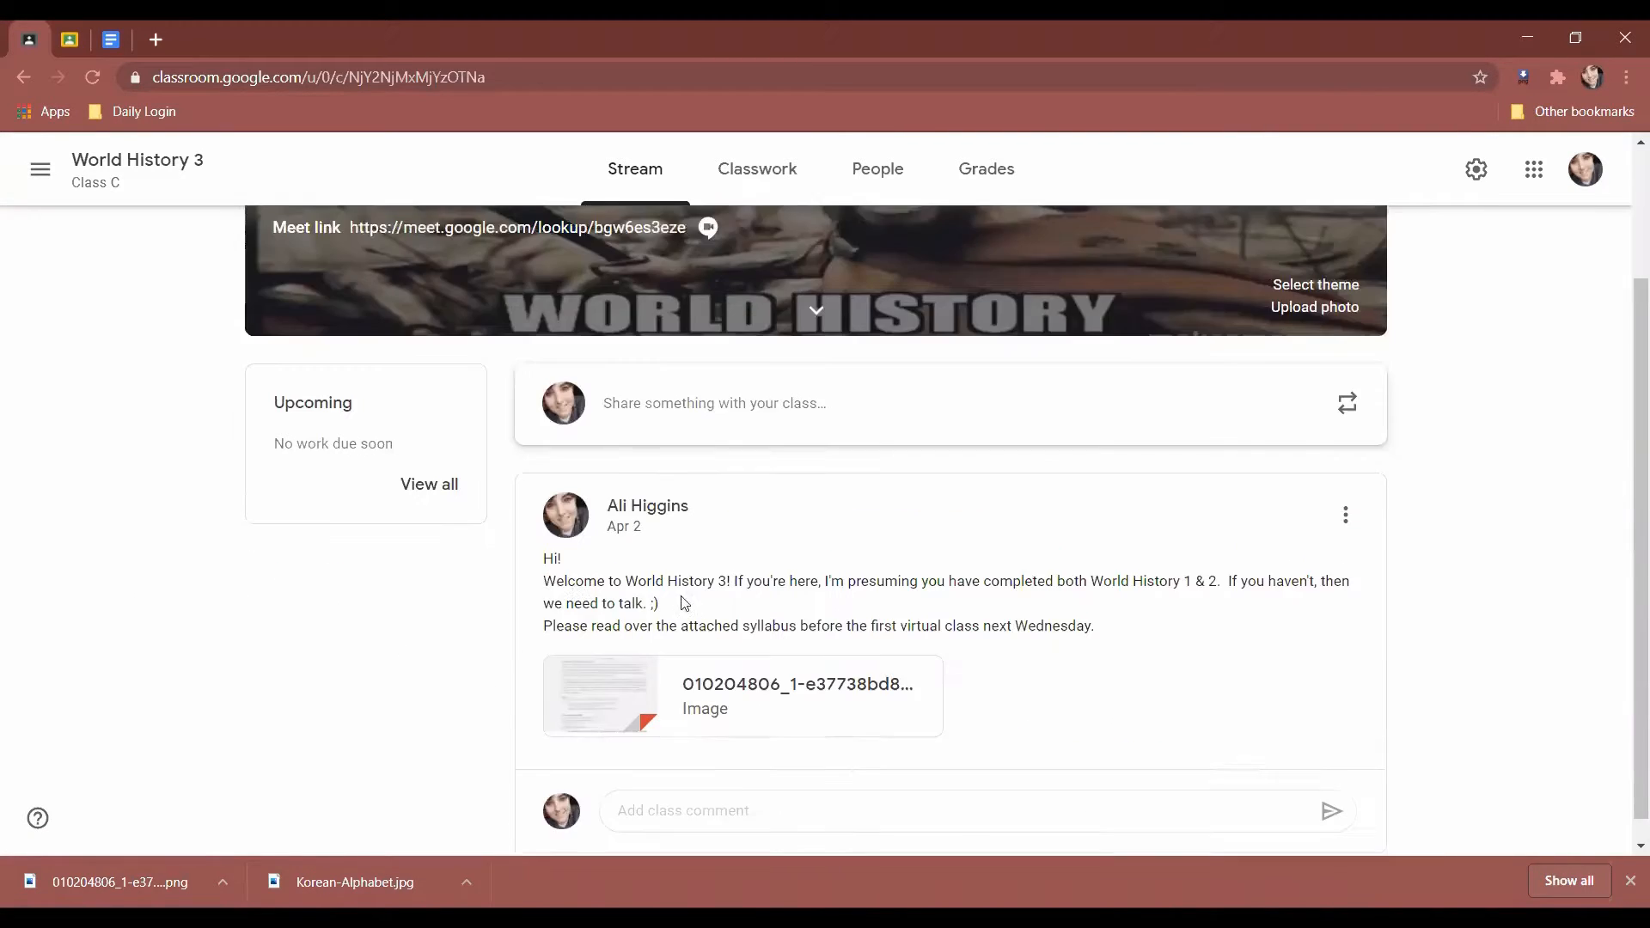
left_click_drag(533, 522, 1186, 620)
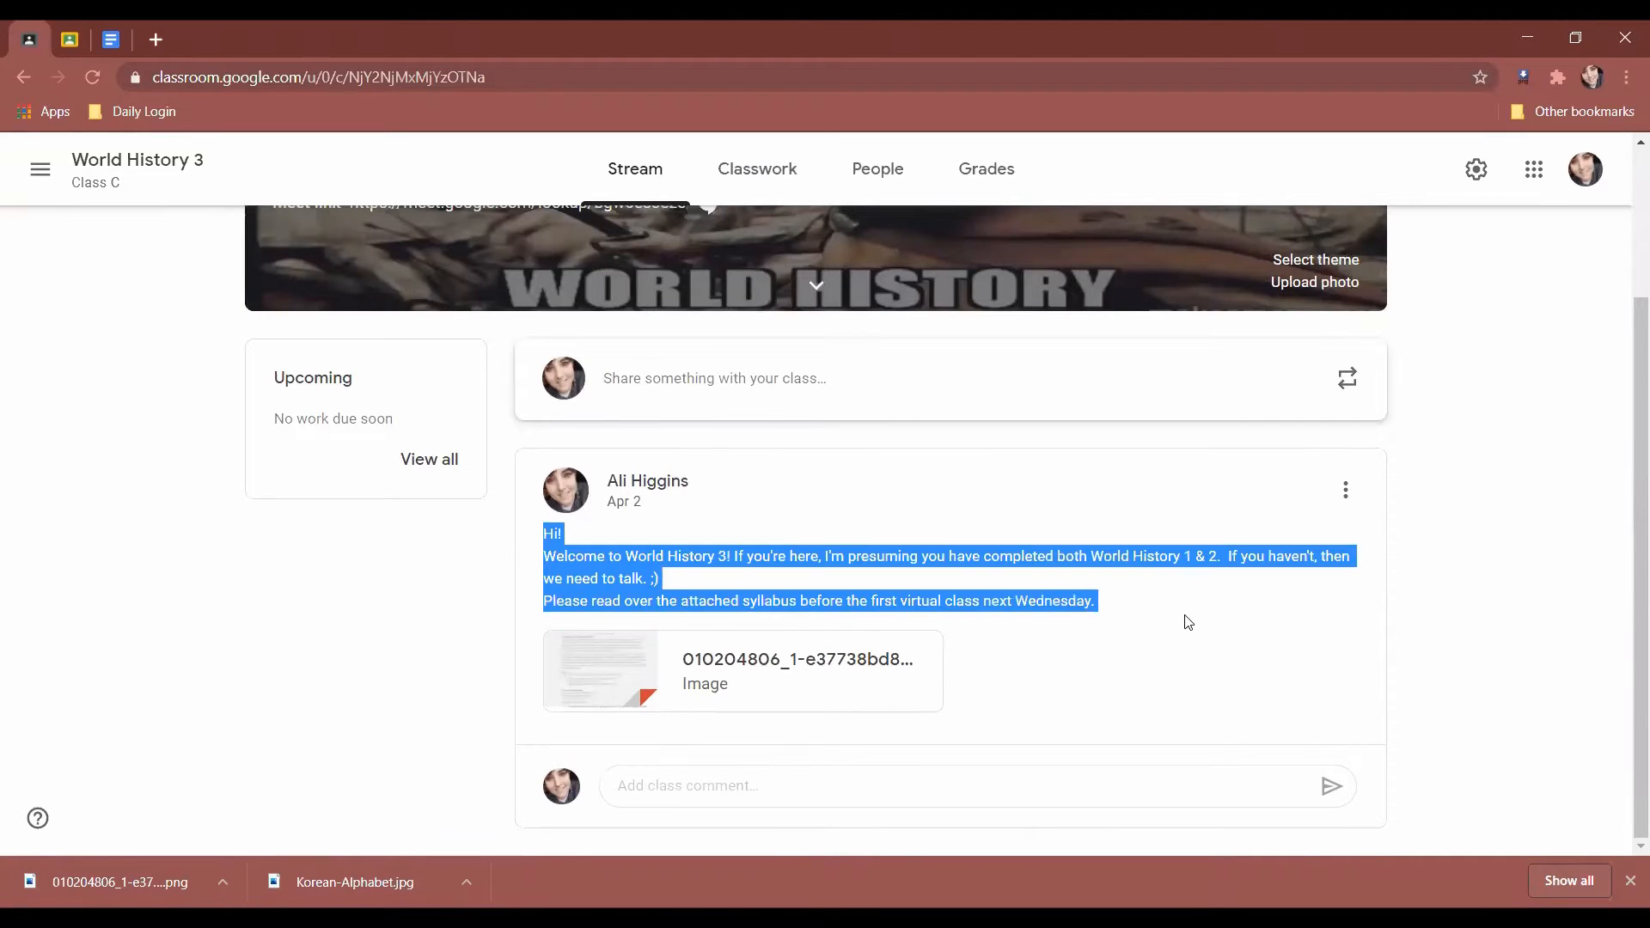
left_click(1183, 625)
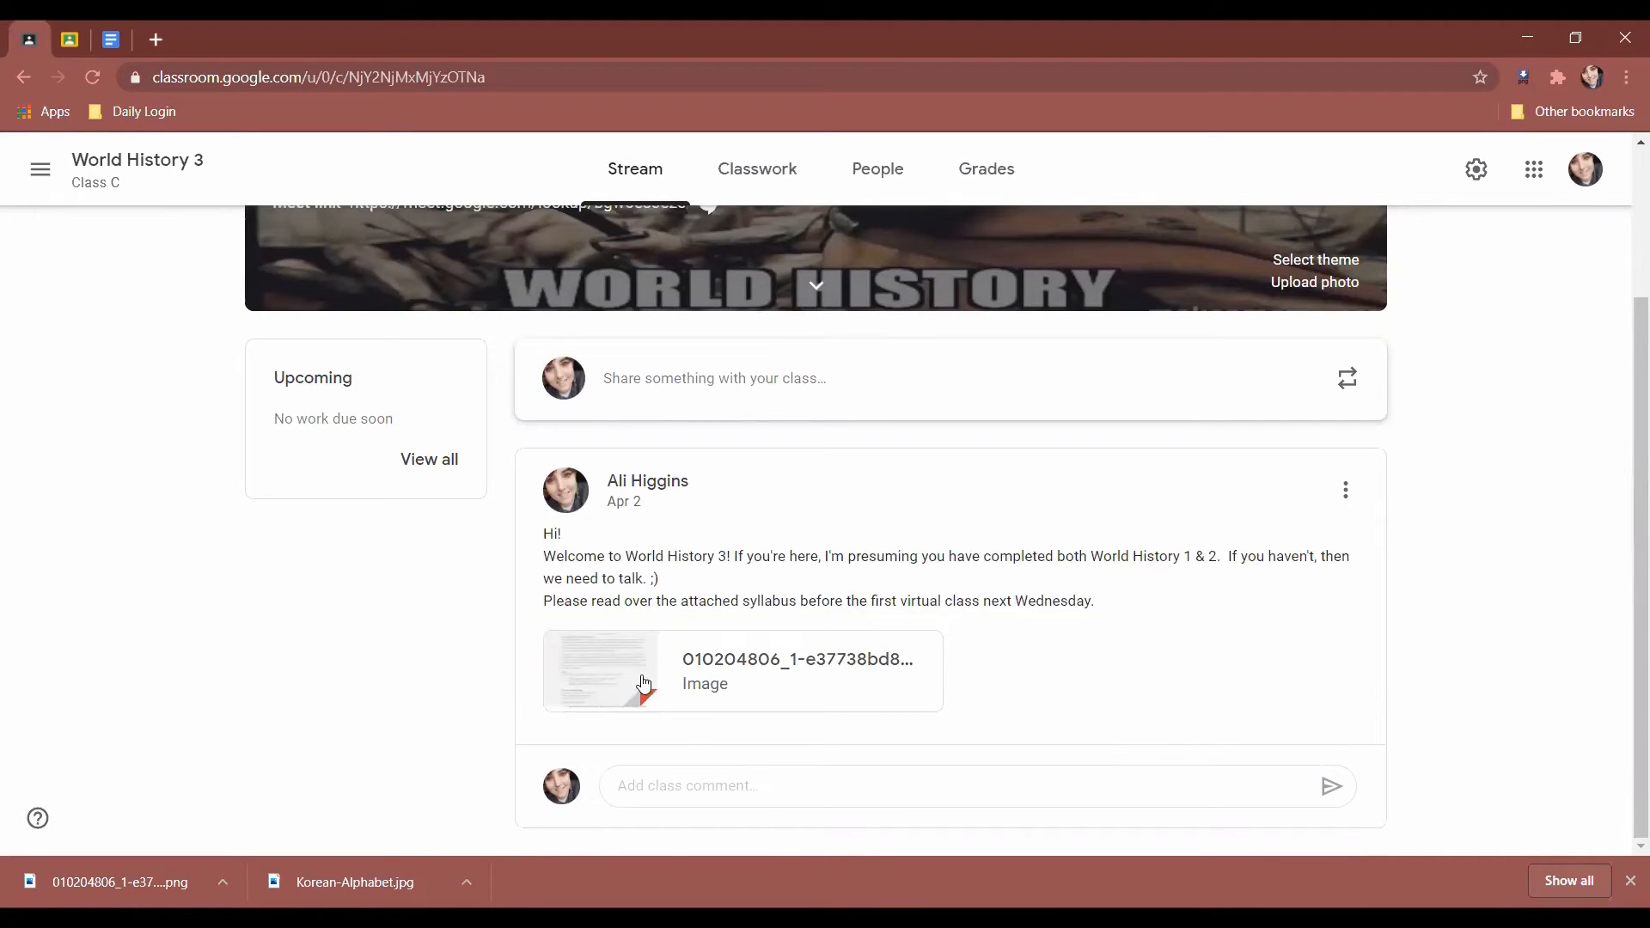
left_click(620, 692)
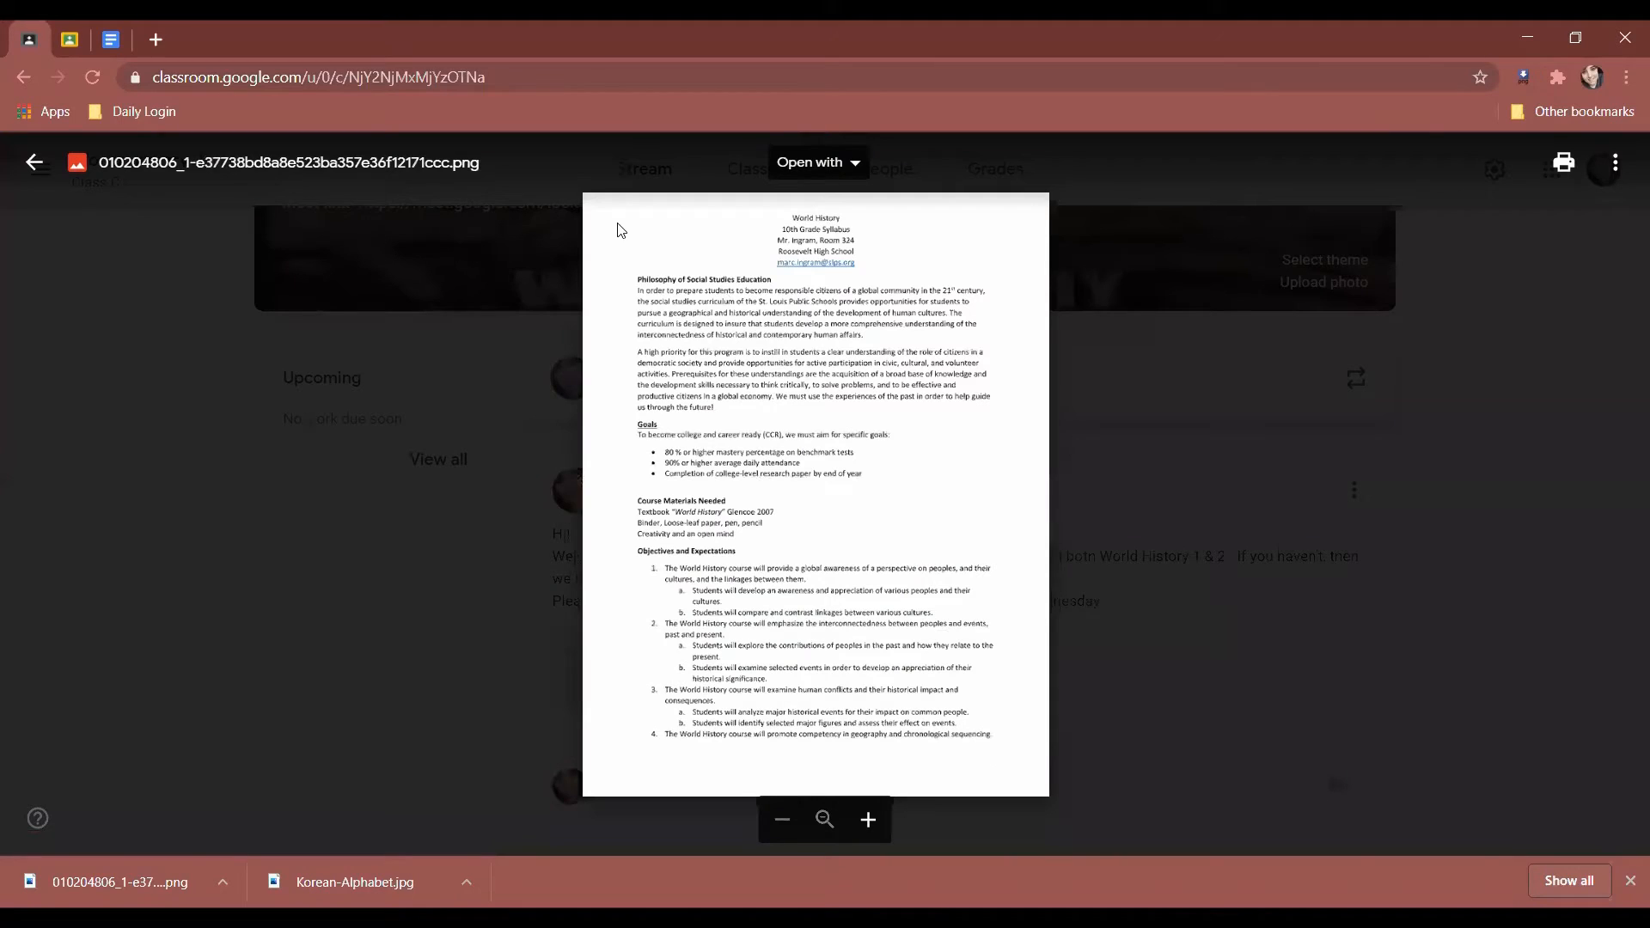
scroll(710, 424, "up", 5)
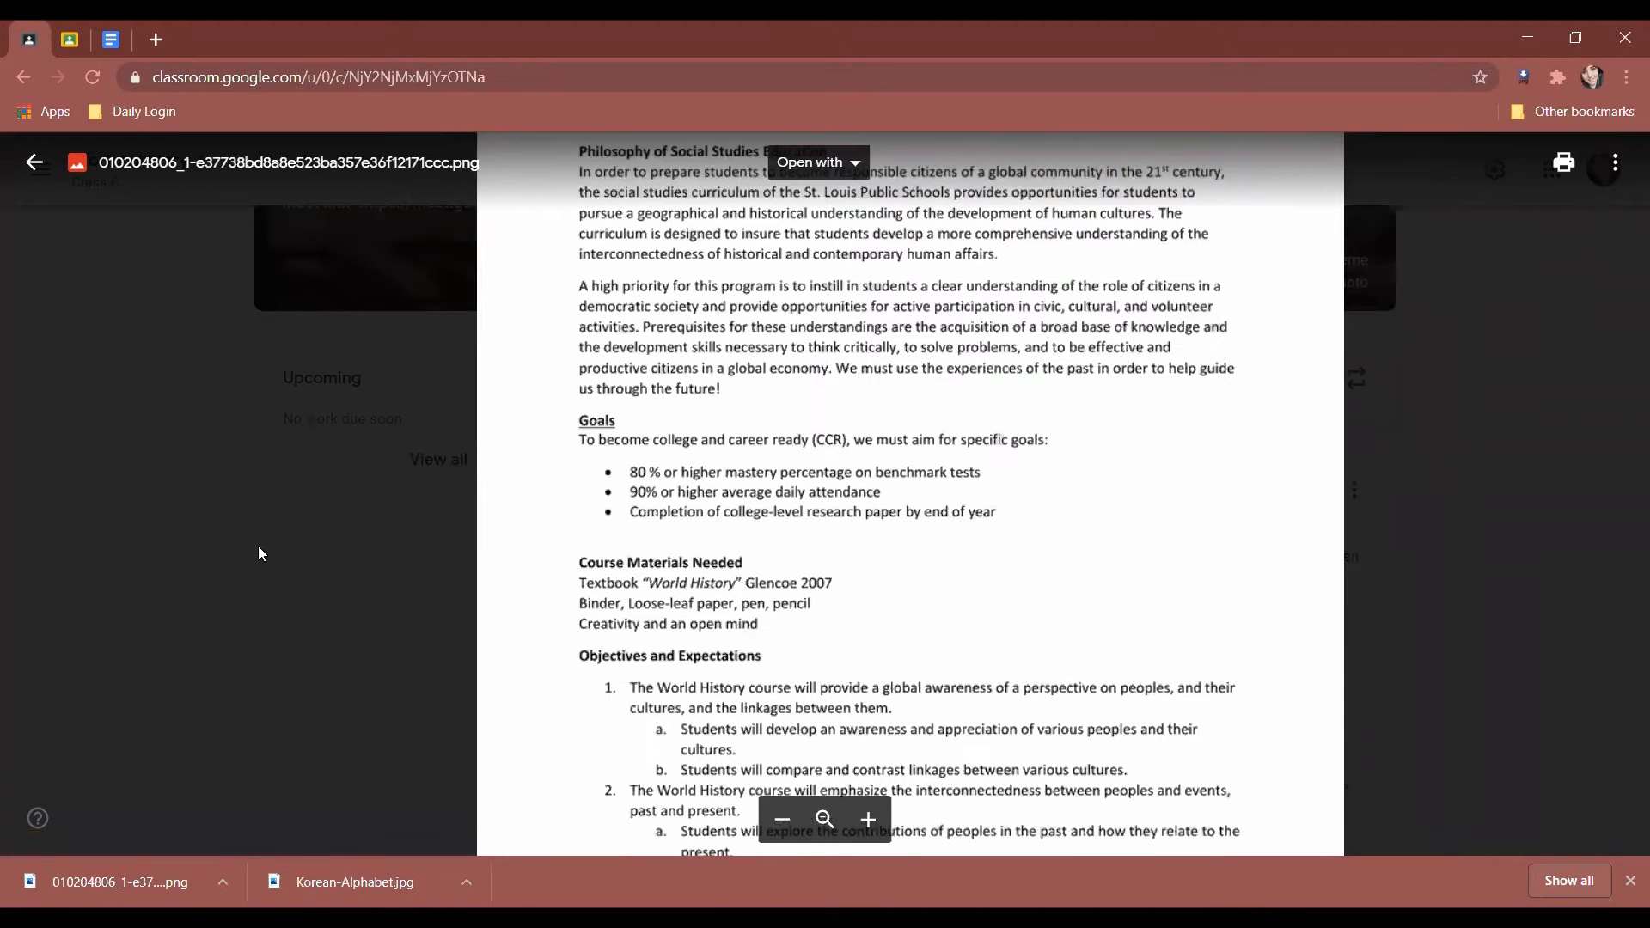
scroll(615, 518, "down", 5)
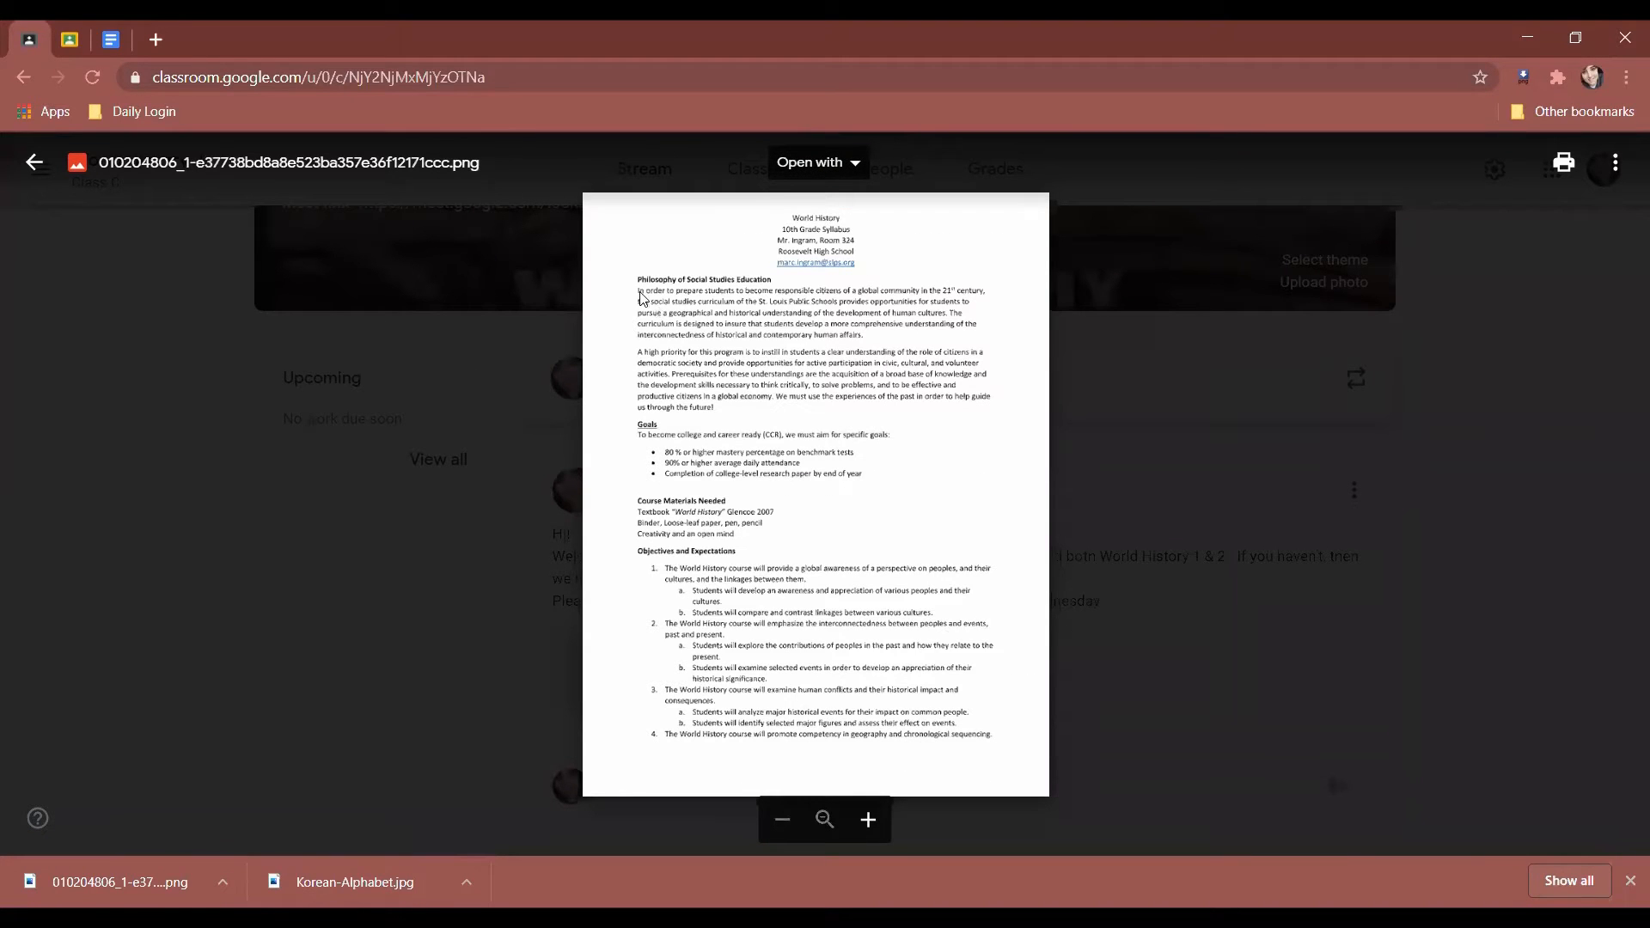
left_click(335, 563)
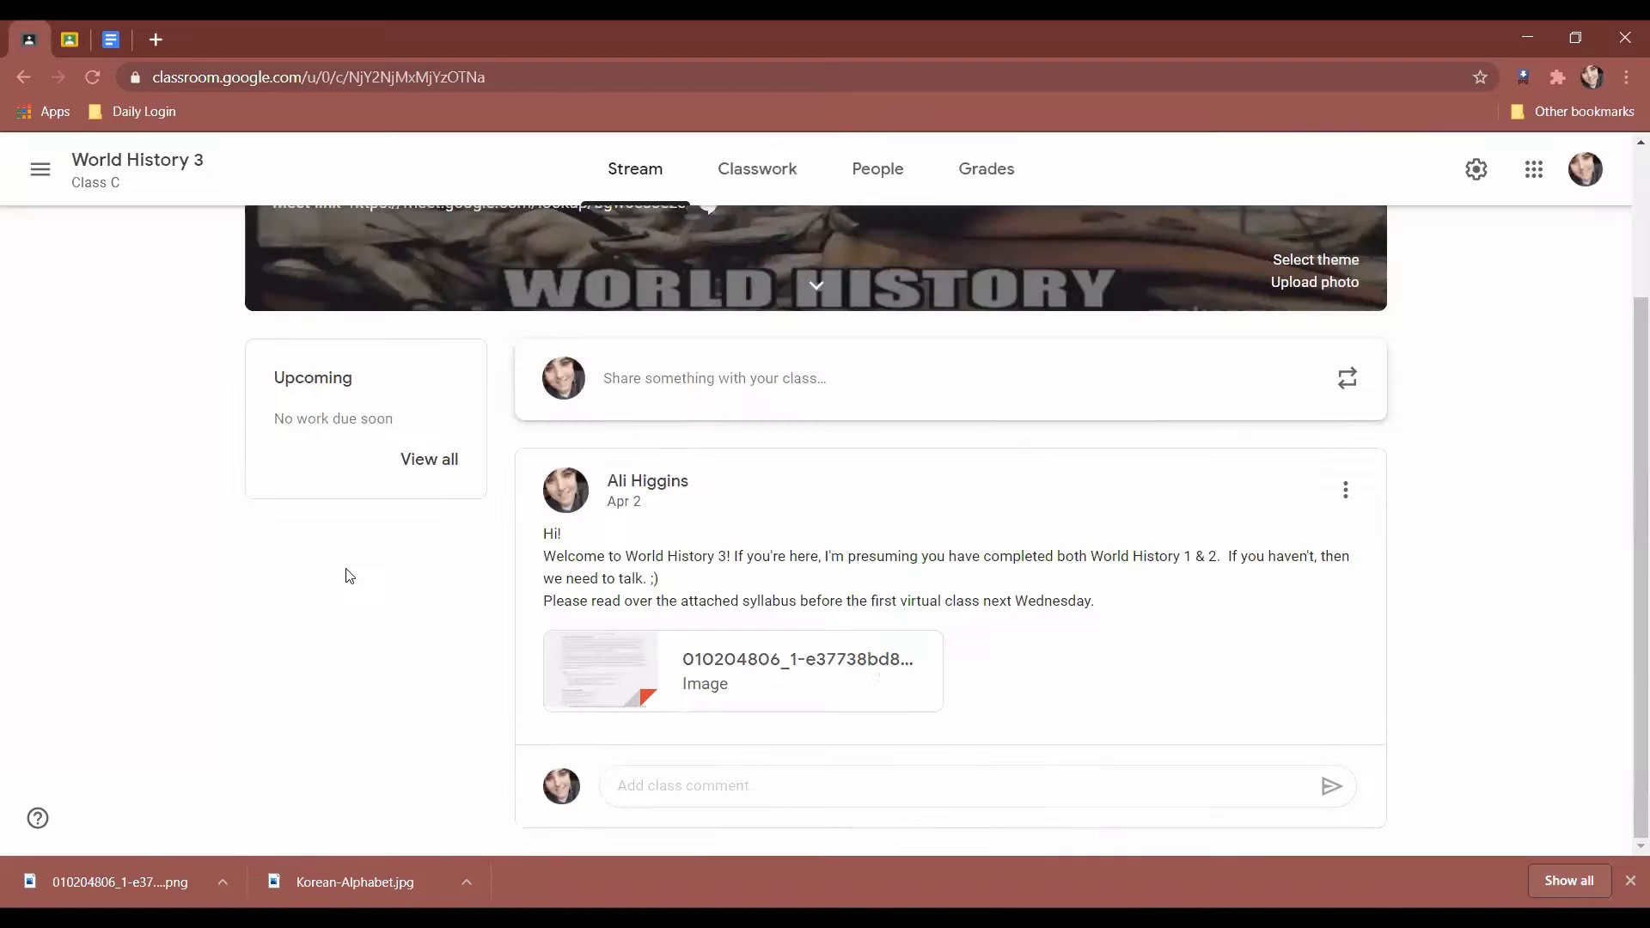
left_click(68, 39)
left_click(158, 271)
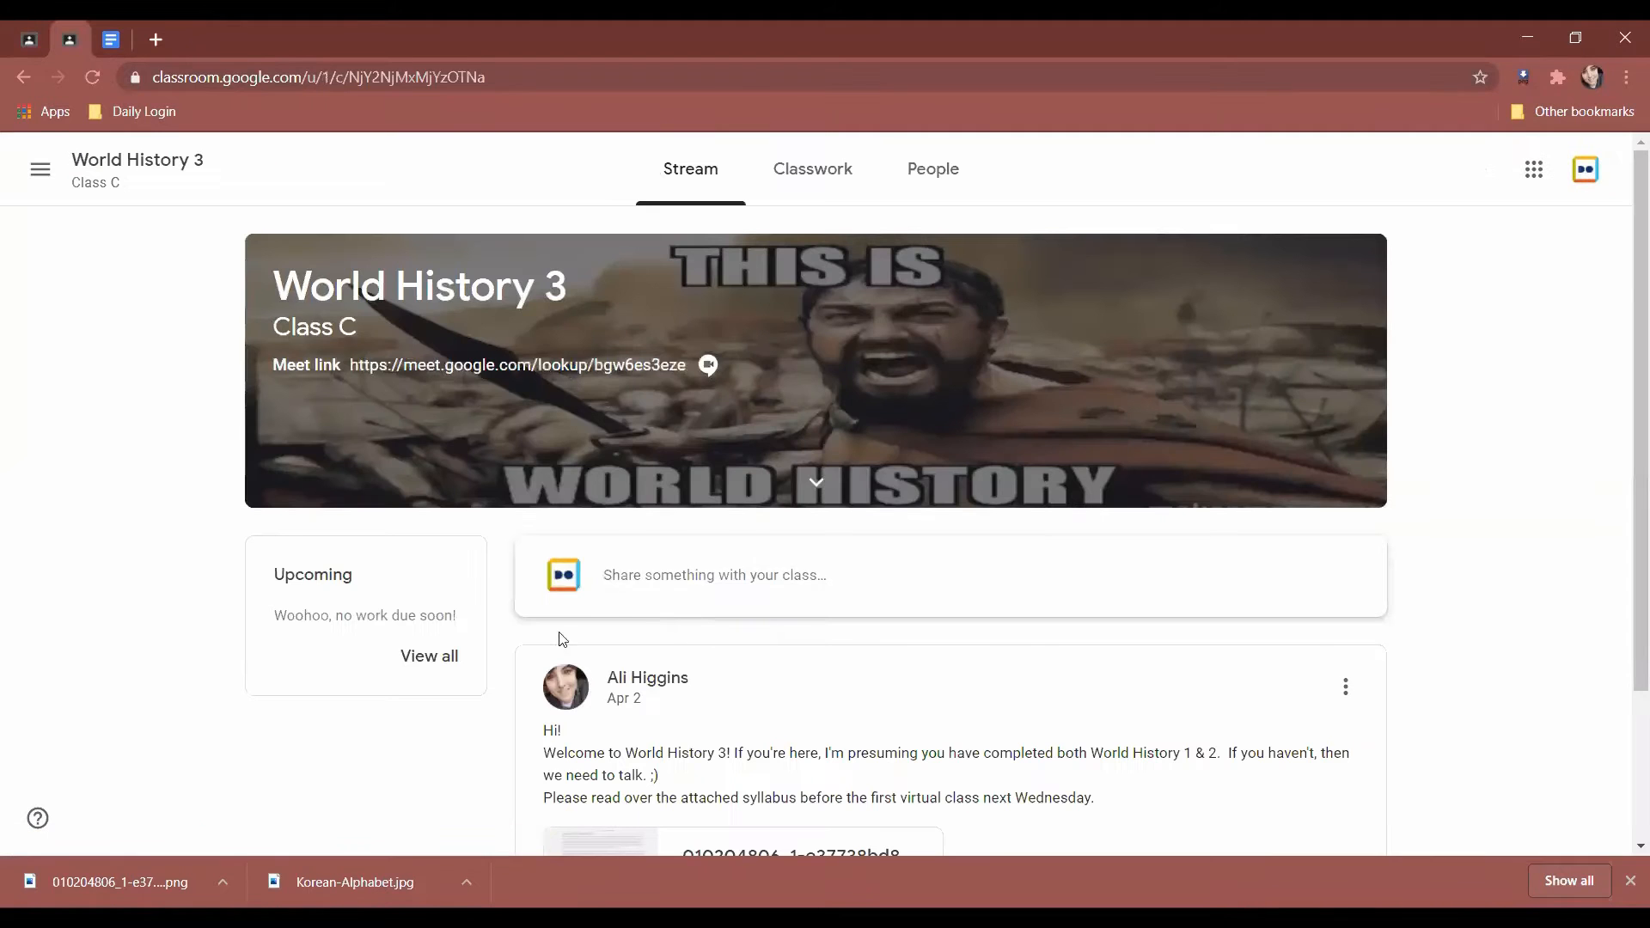
scroll(562, 639, "down", 2)
left_click(626, 683)
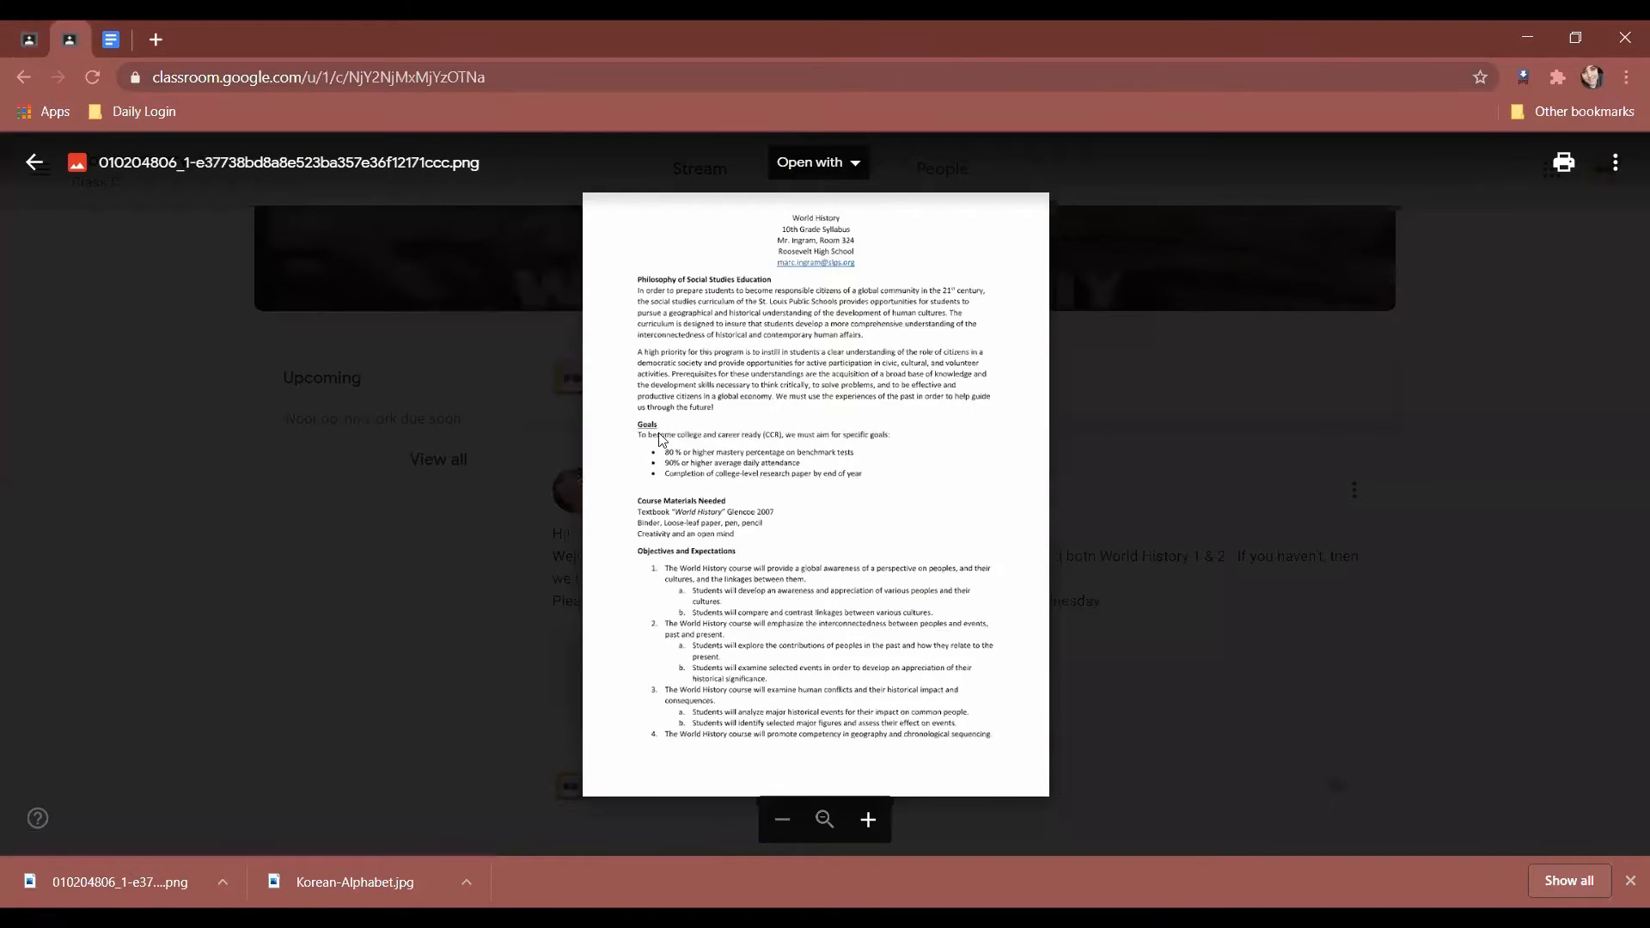
left_click(482, 657)
left_click(29, 40)
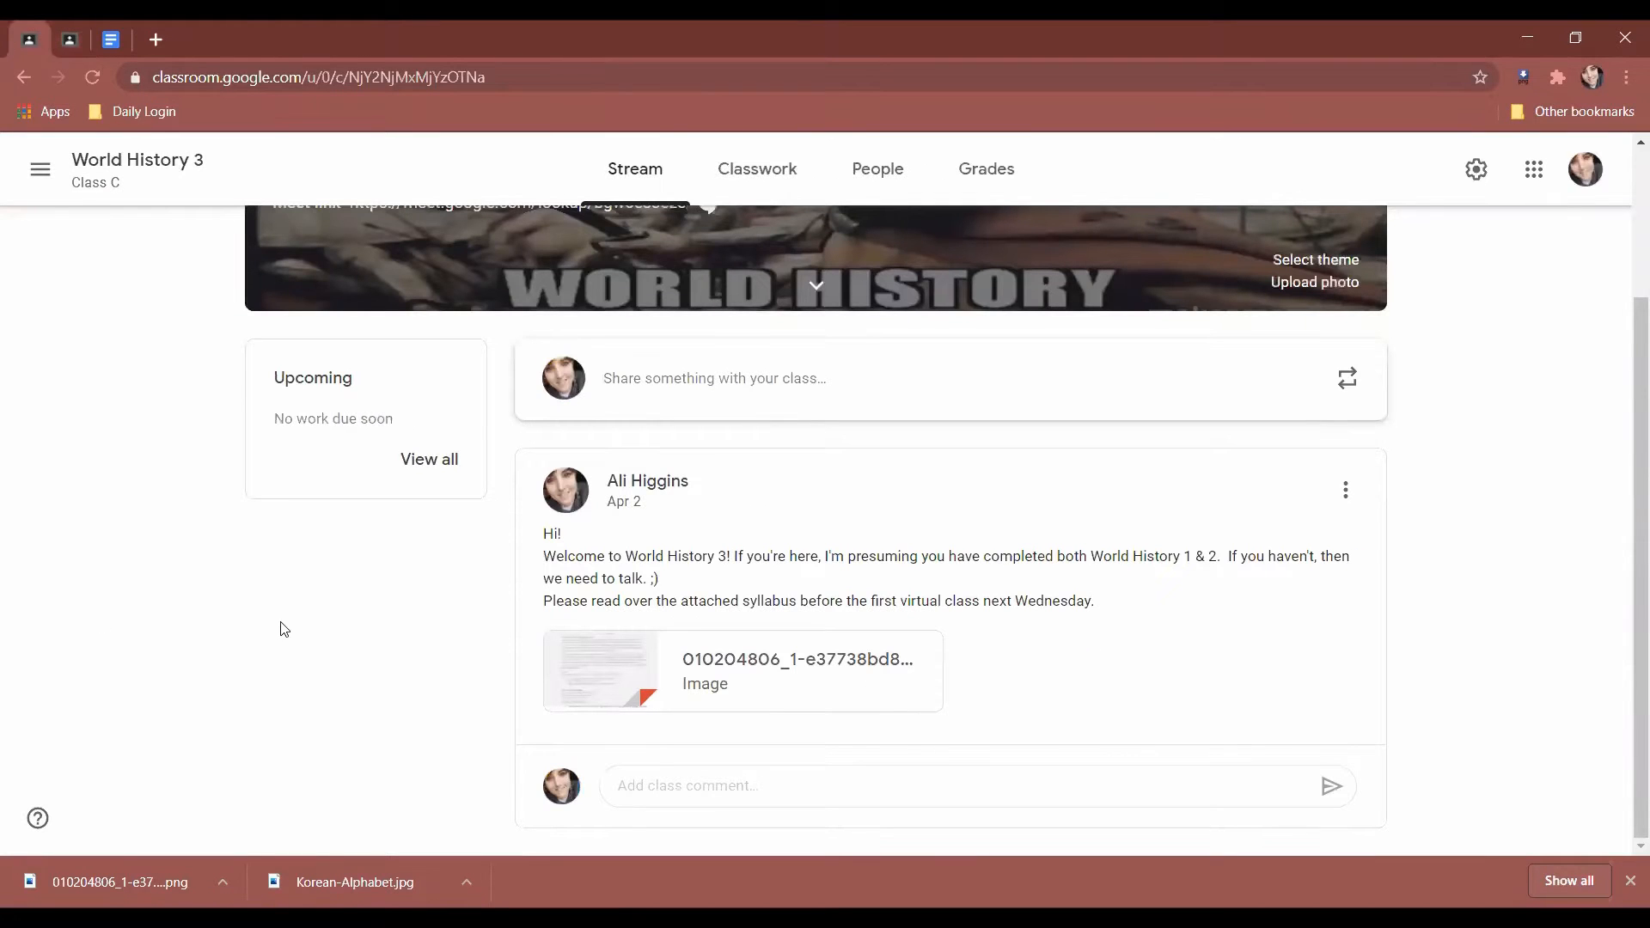
left_click_drag(545, 575, 409, 595)
left_click(348, 667)
scroll(344, 672, "up", 2)
scroll(344, 683, "down", 2)
Post the class comment 'Don't forget to read this' on the welcome announcement.
left_click(670, 788)
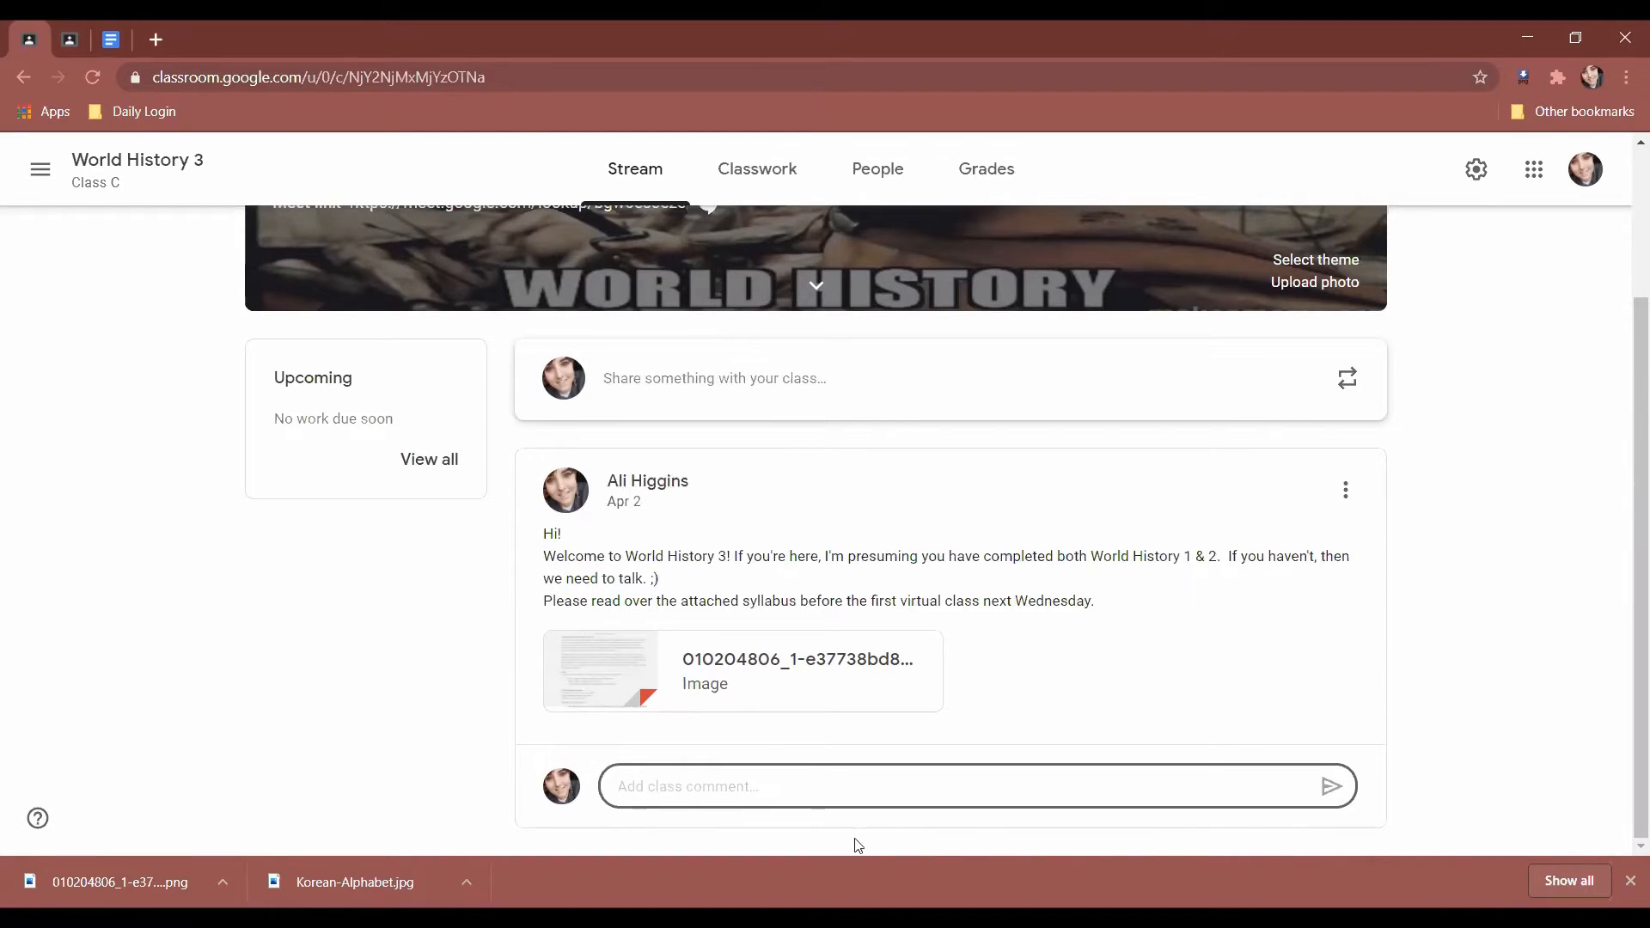
type("Don't forget to read this")
key("Return")
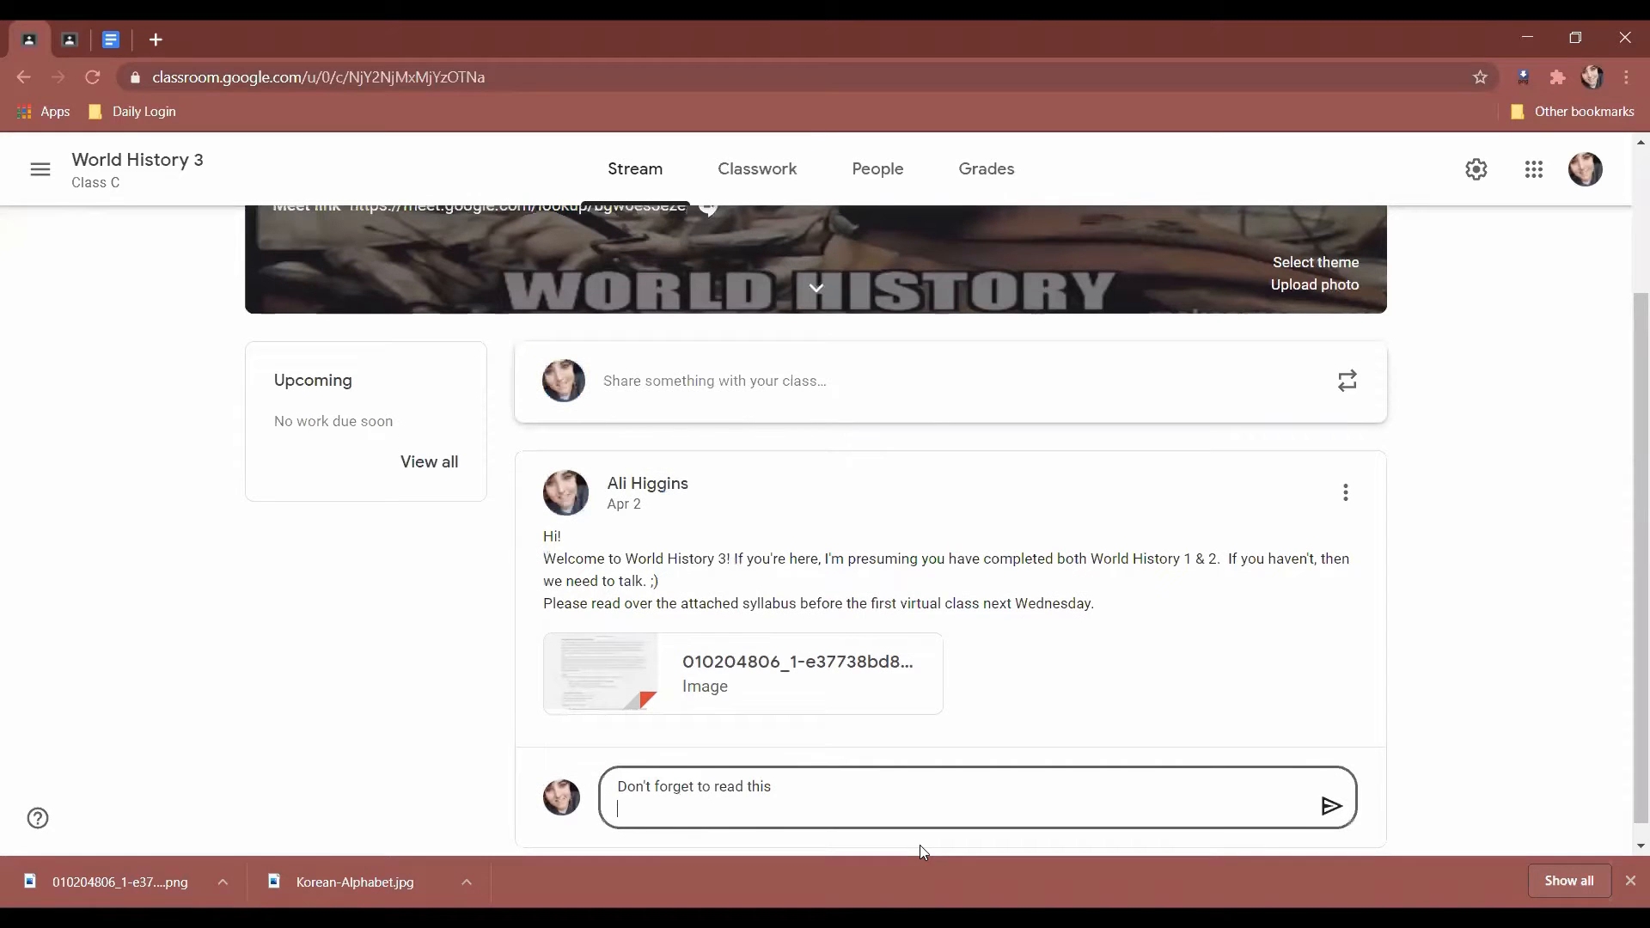
left_click(1331, 806)
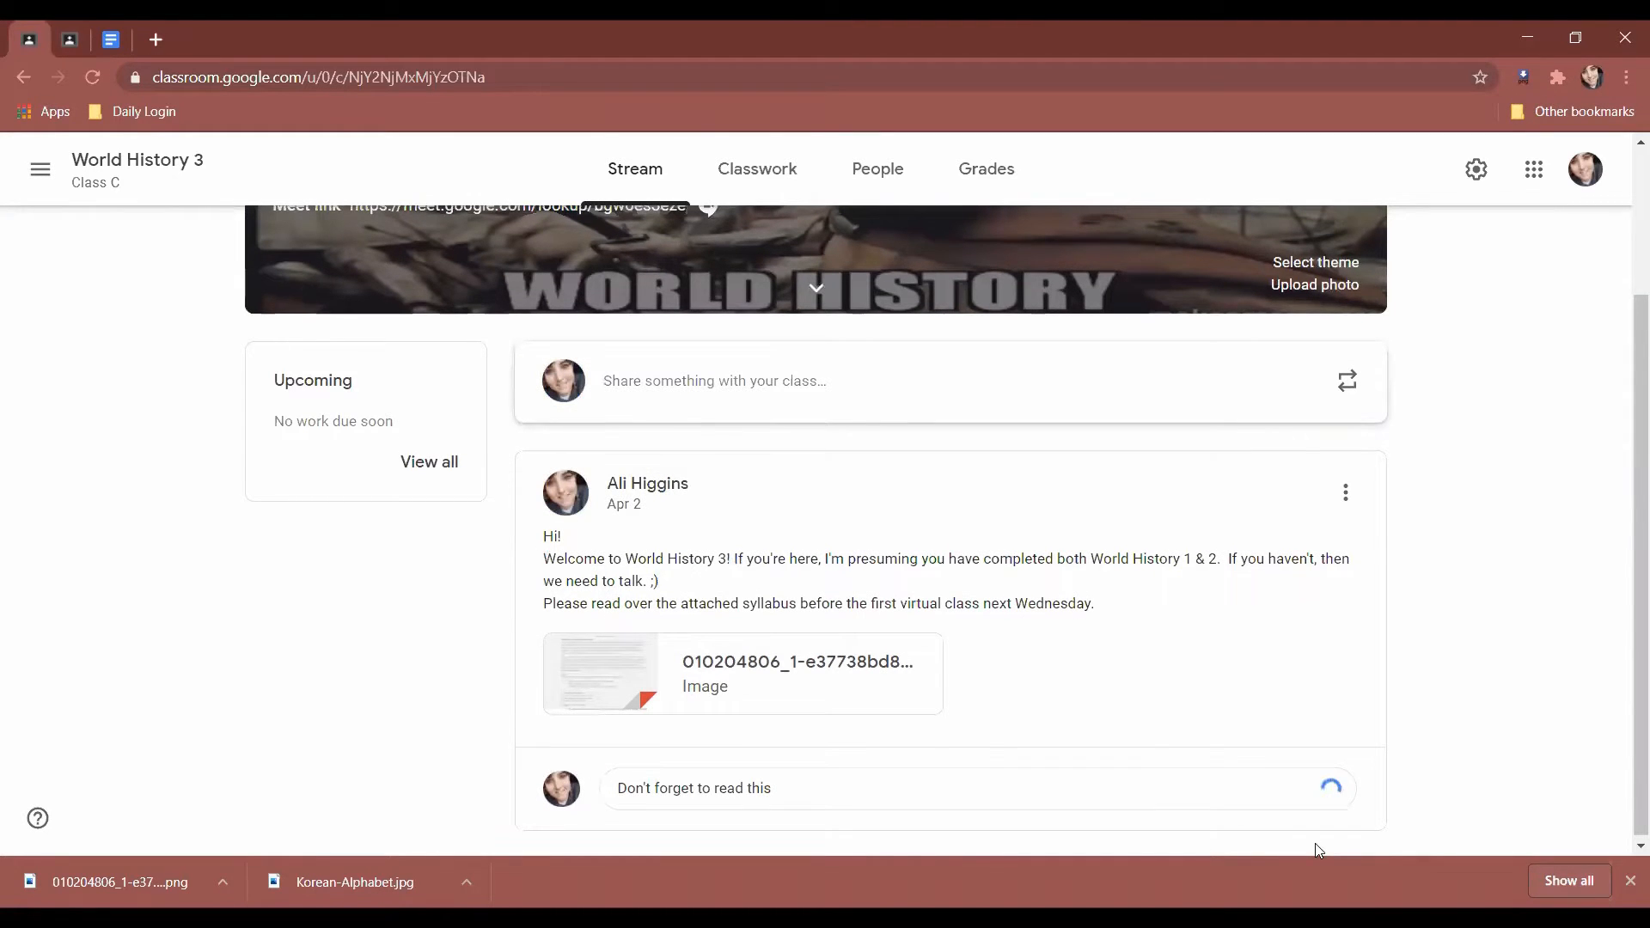
left_click_drag(794, 725, 598, 717)
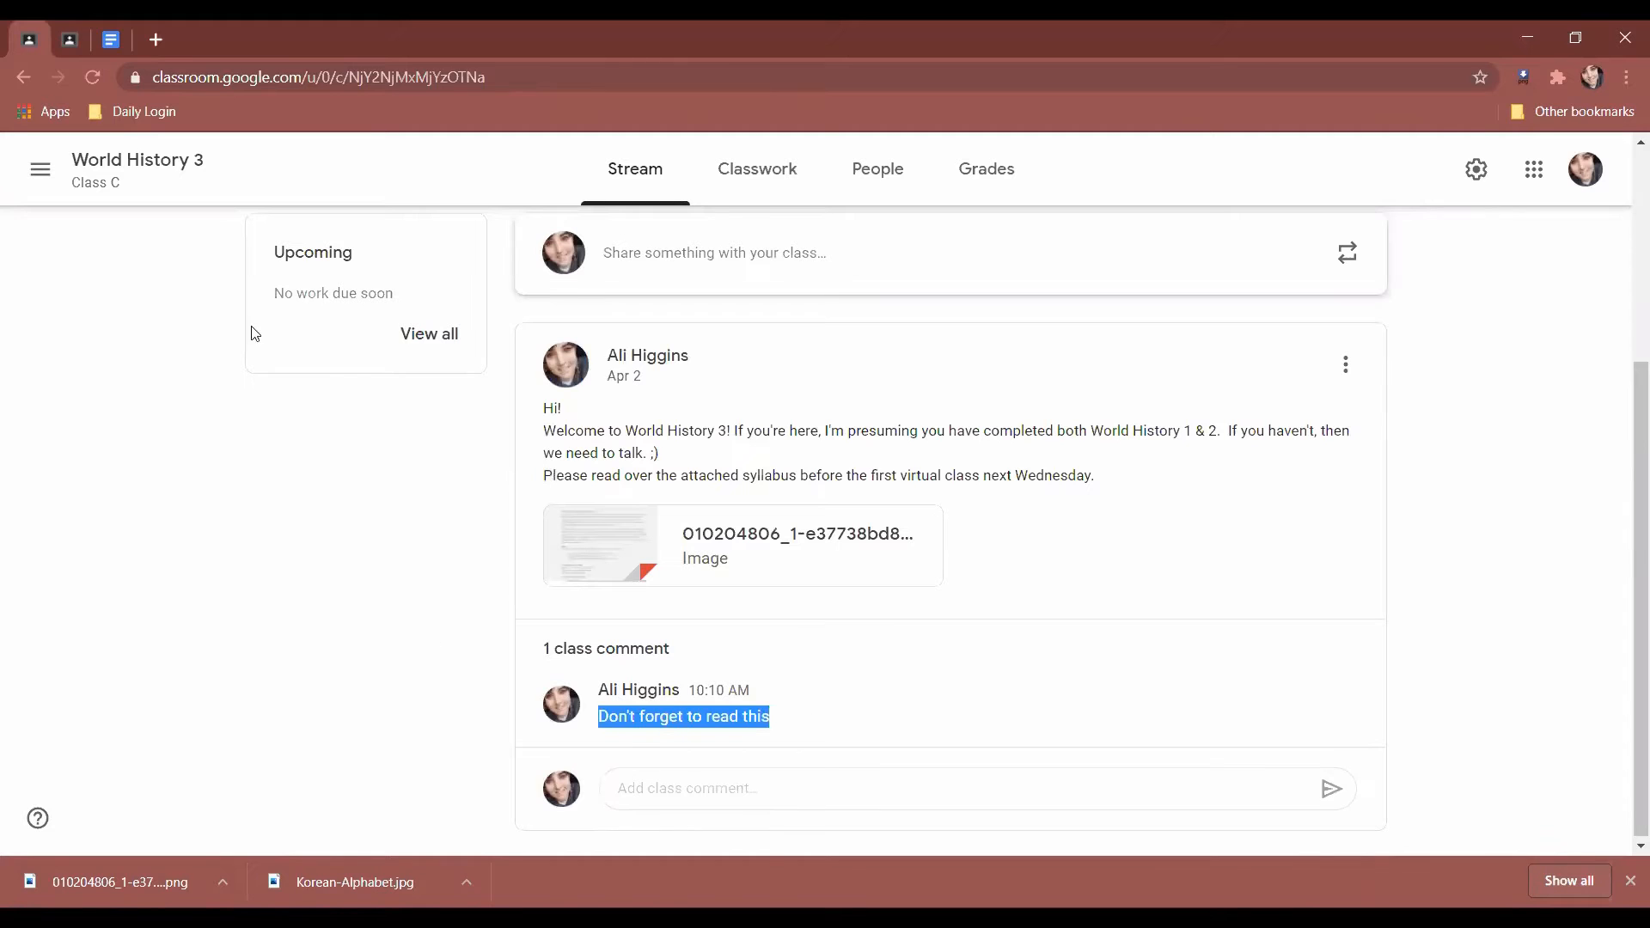
Reload the class in the student account to confirm the comment, then return to the teacher view.
left_click(70, 39)
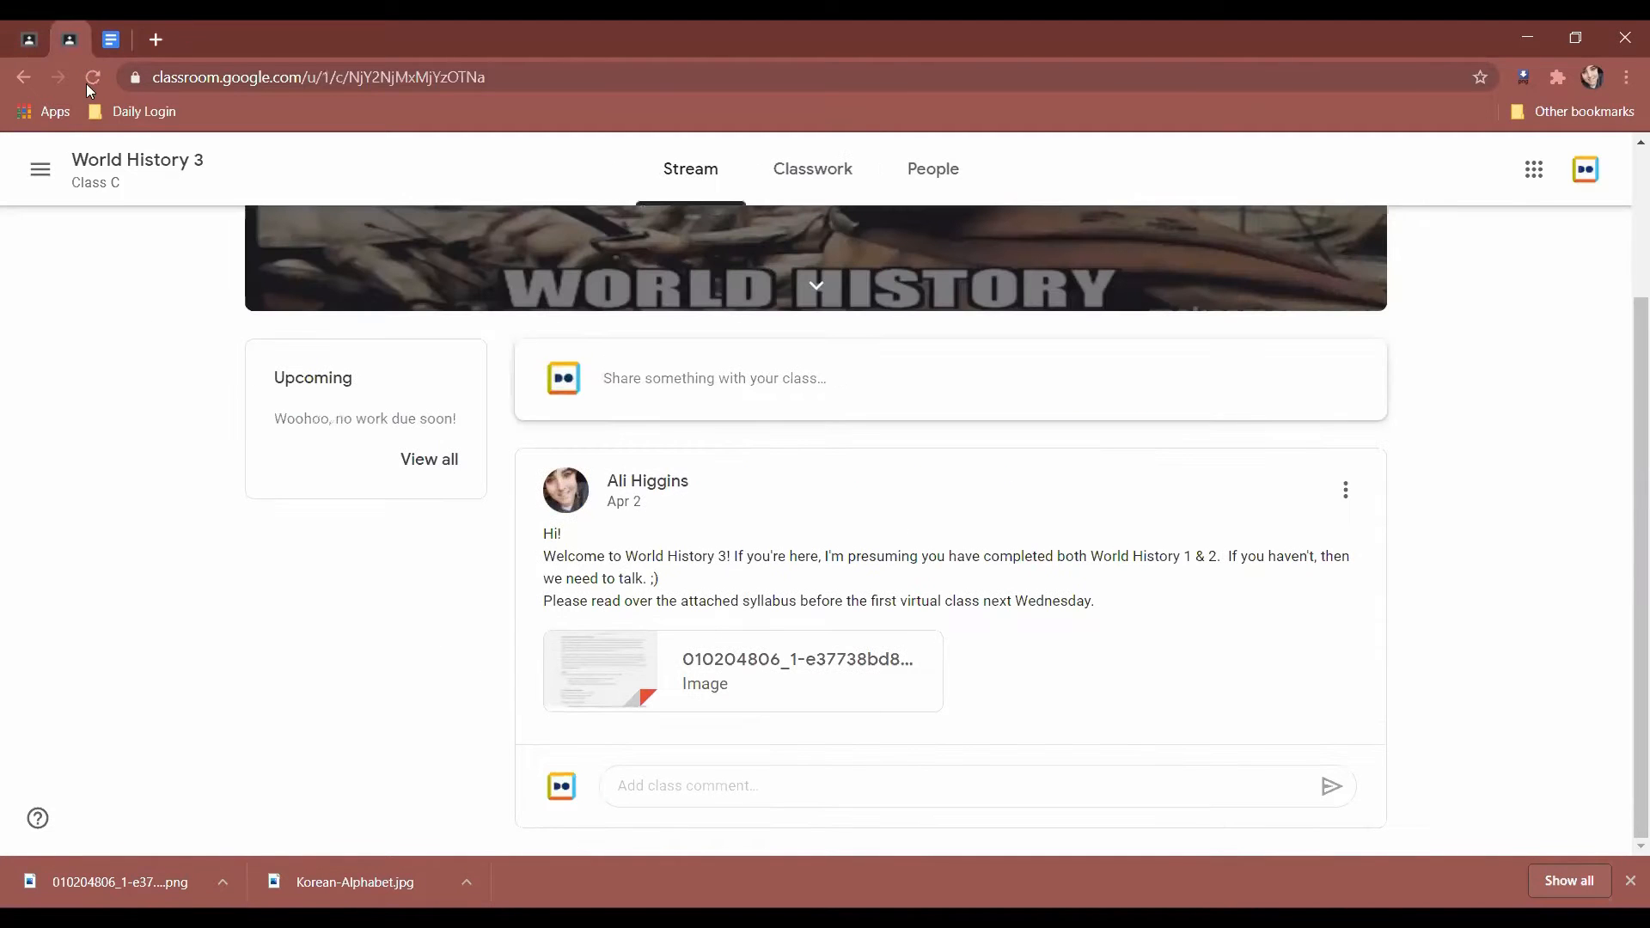
left_click(89, 81)
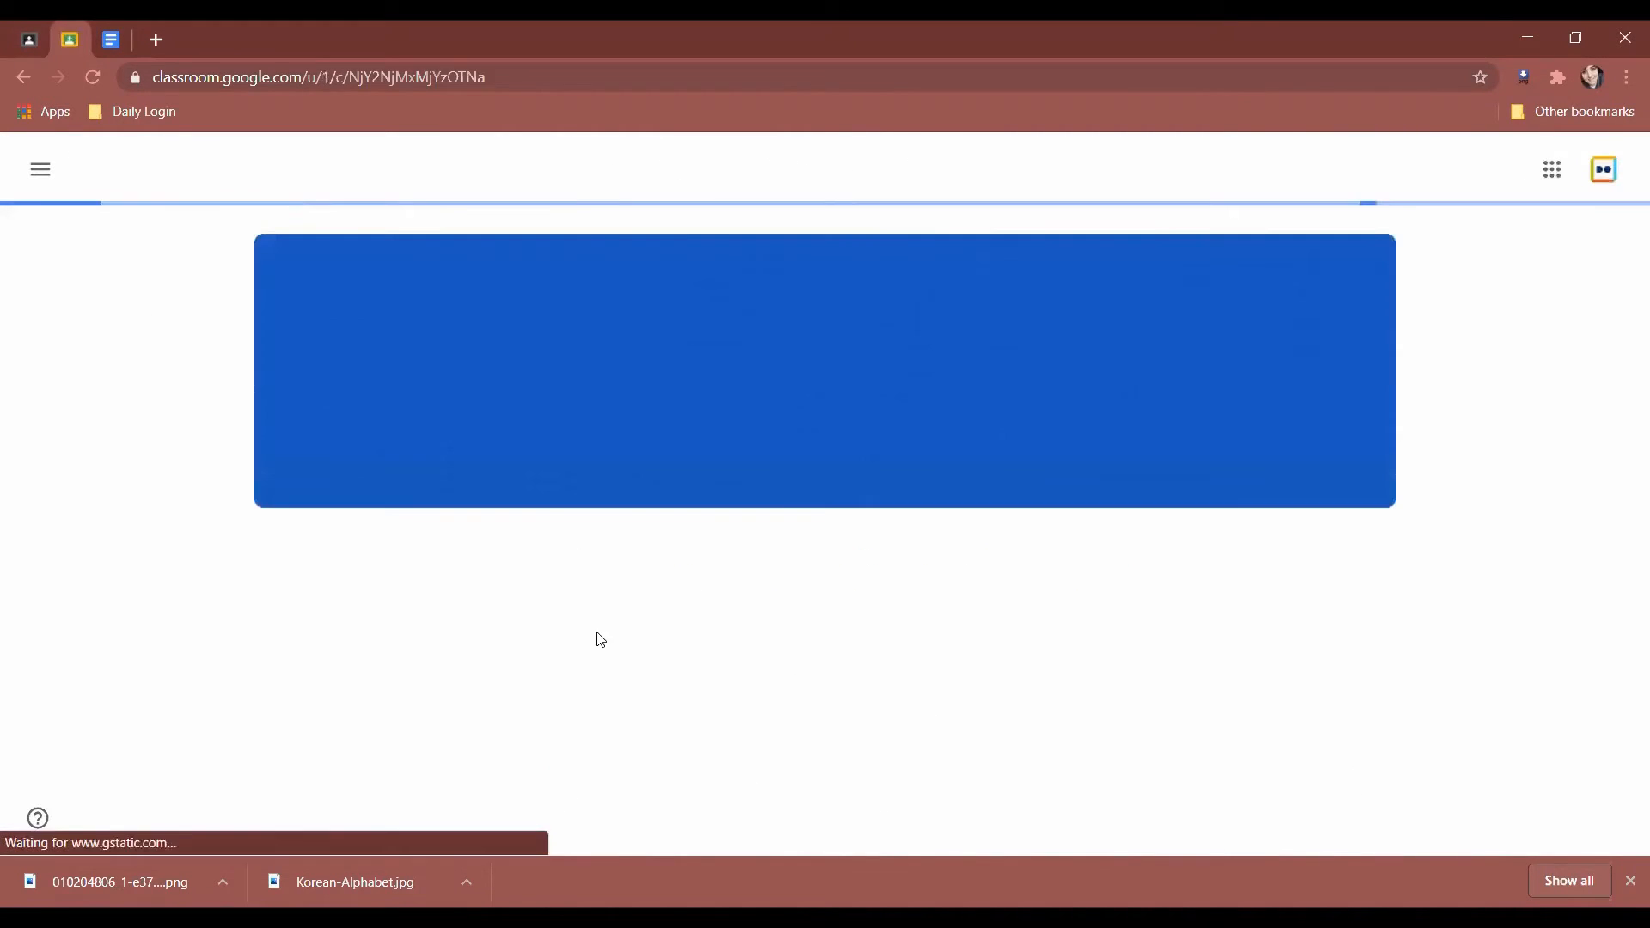
scroll(622, 703, "down", 4)
left_click_drag(772, 716, 500, 722)
left_click(457, 702)
left_click(35, 38)
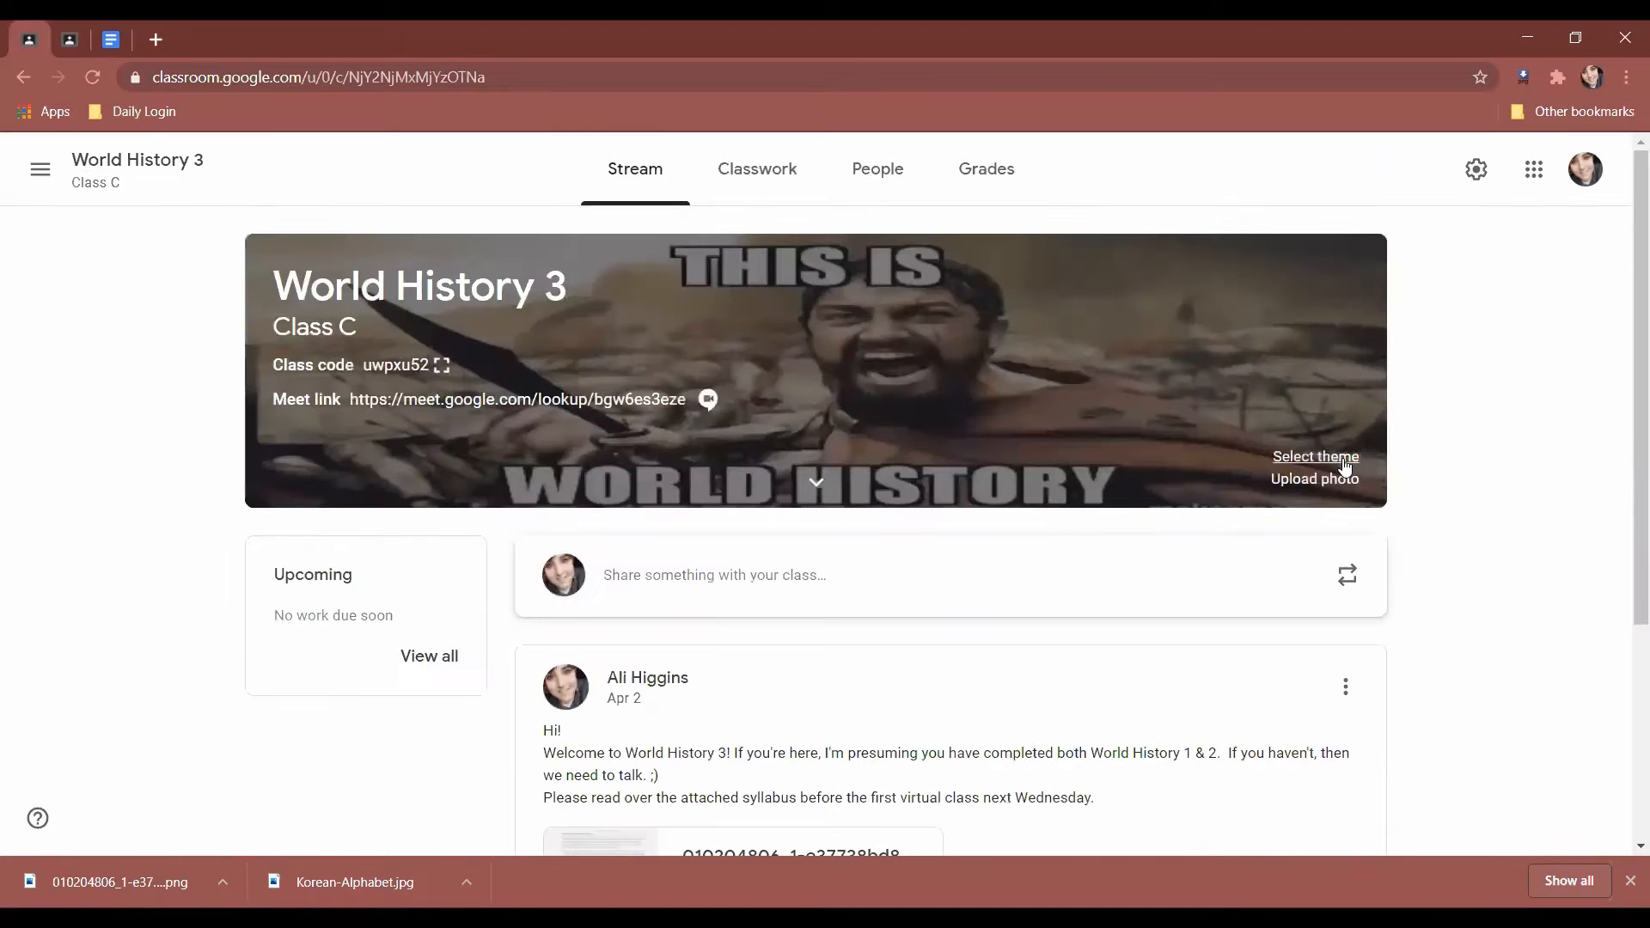
Apply the yellow flags theme from English & History to World History 3.
left_click(1342, 451)
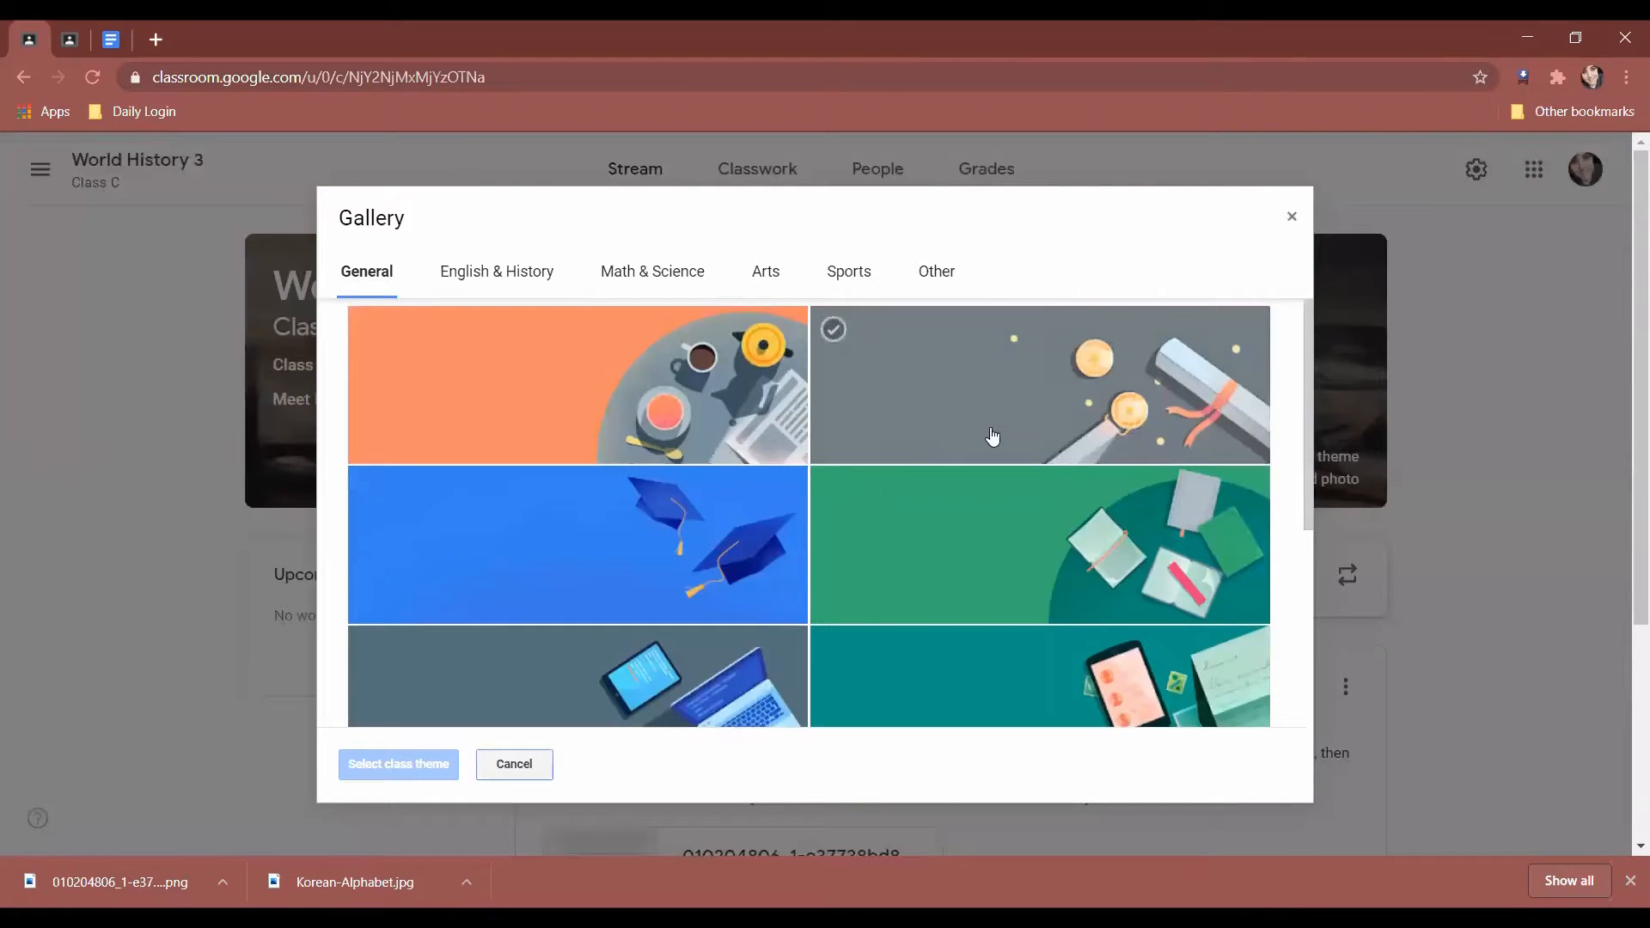
scroll(943, 471, "down", 5)
scroll(943, 472, "down", 4)
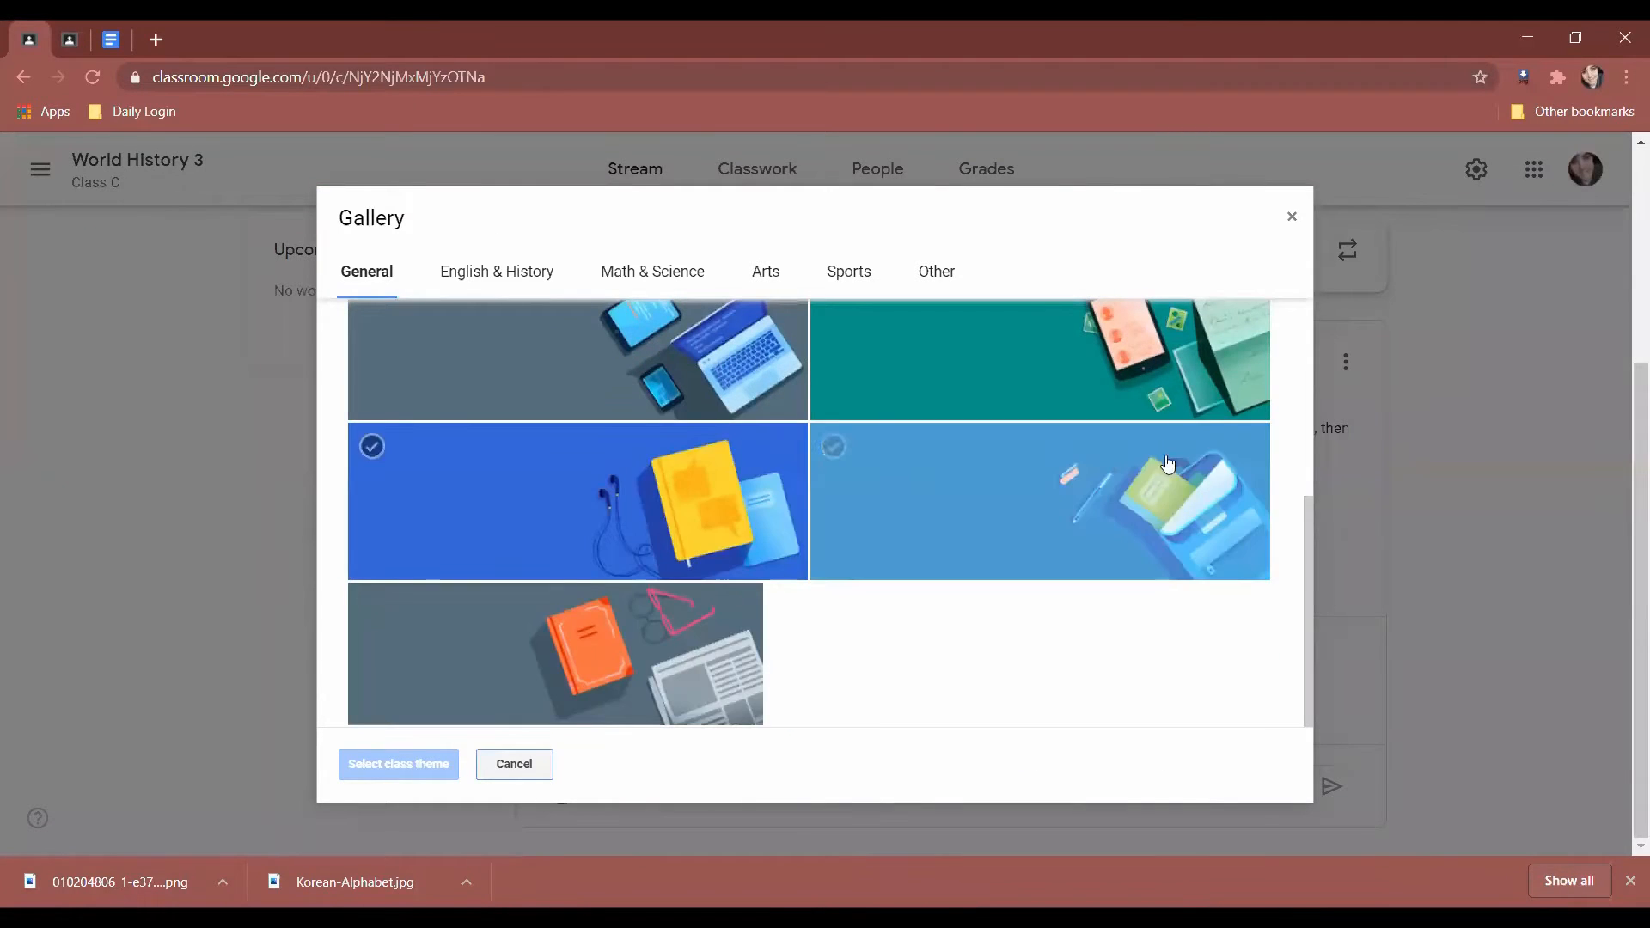
left_click(464, 269)
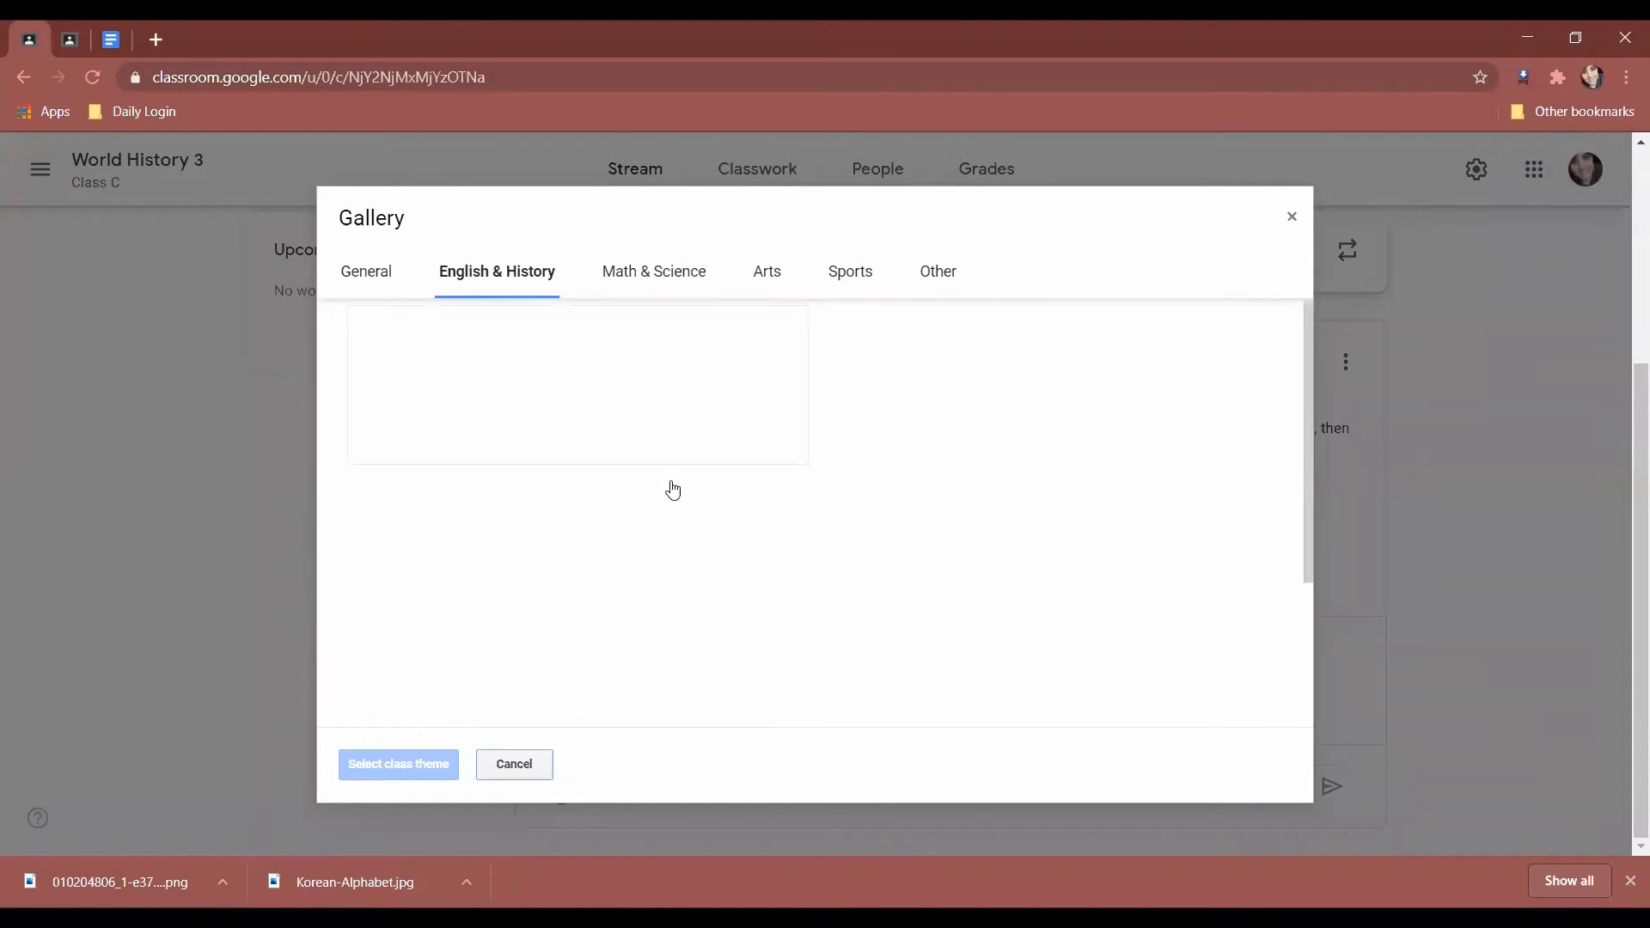
scroll(697, 518, "down", 3)
scroll(697, 518, "up", 3)
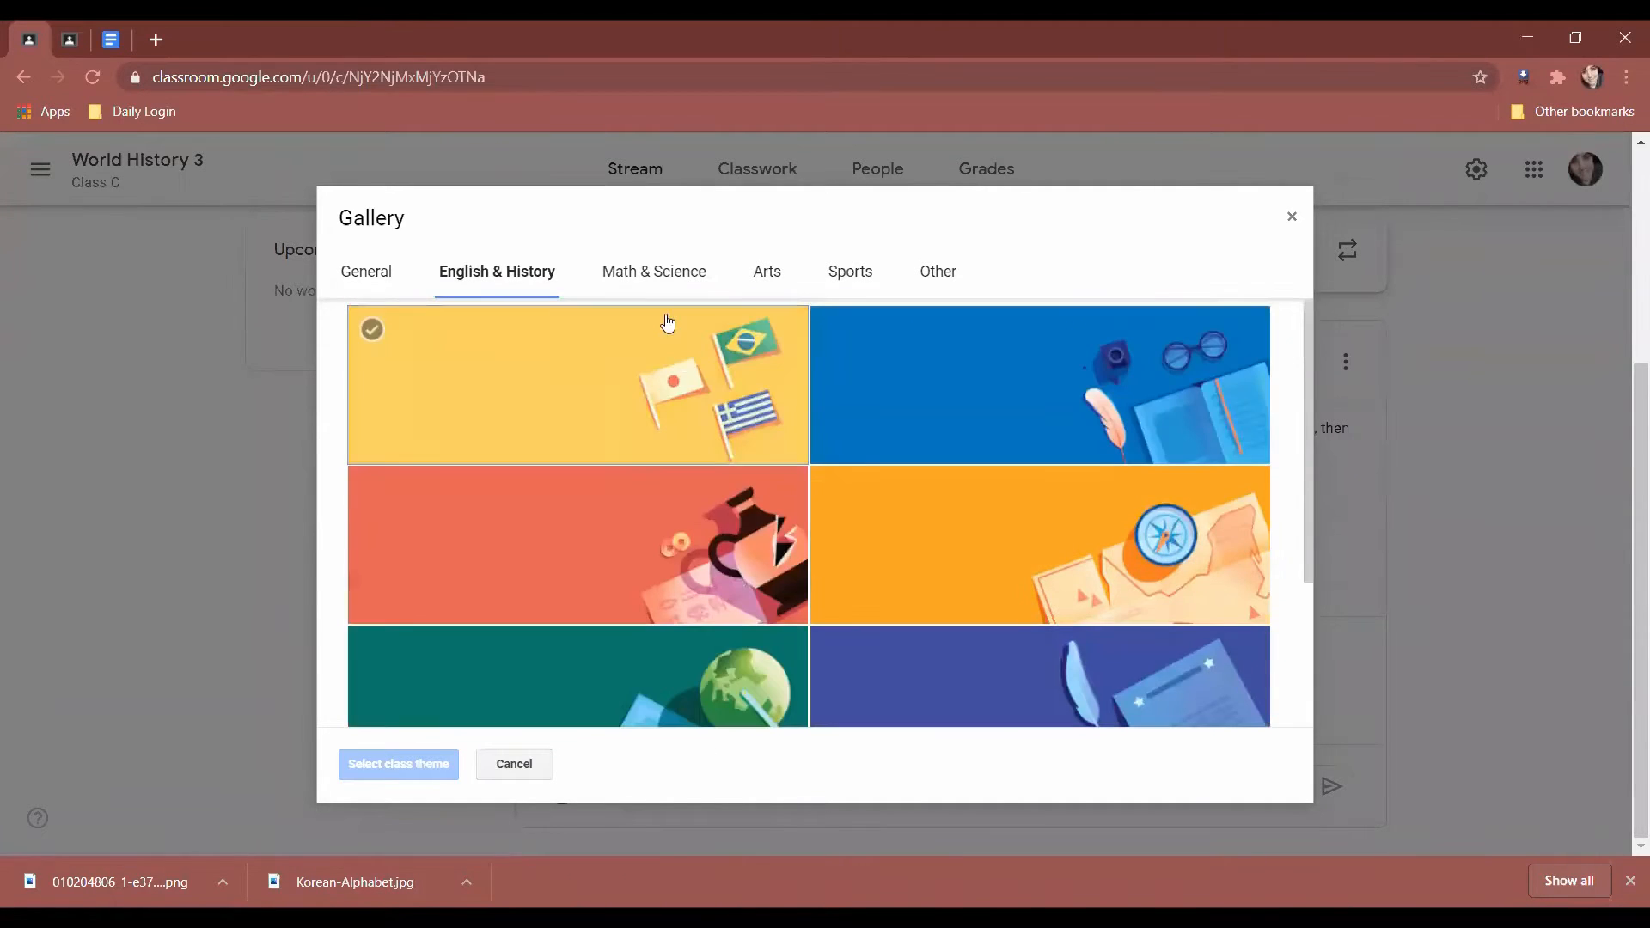
left_click(556, 406)
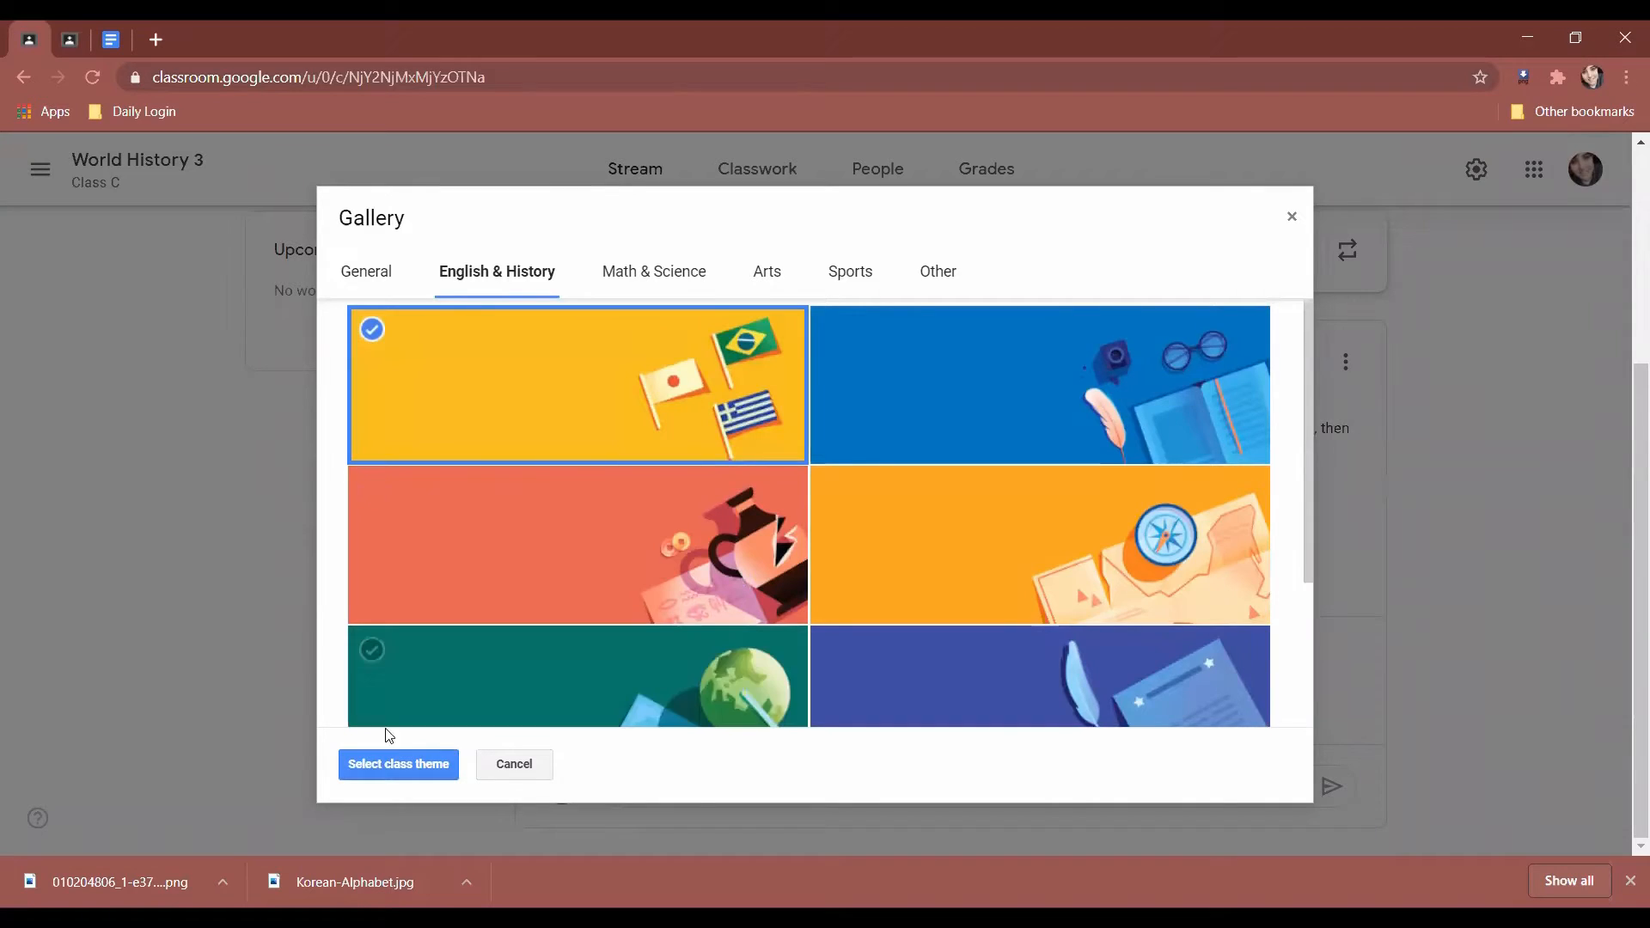
left_click(391, 765)
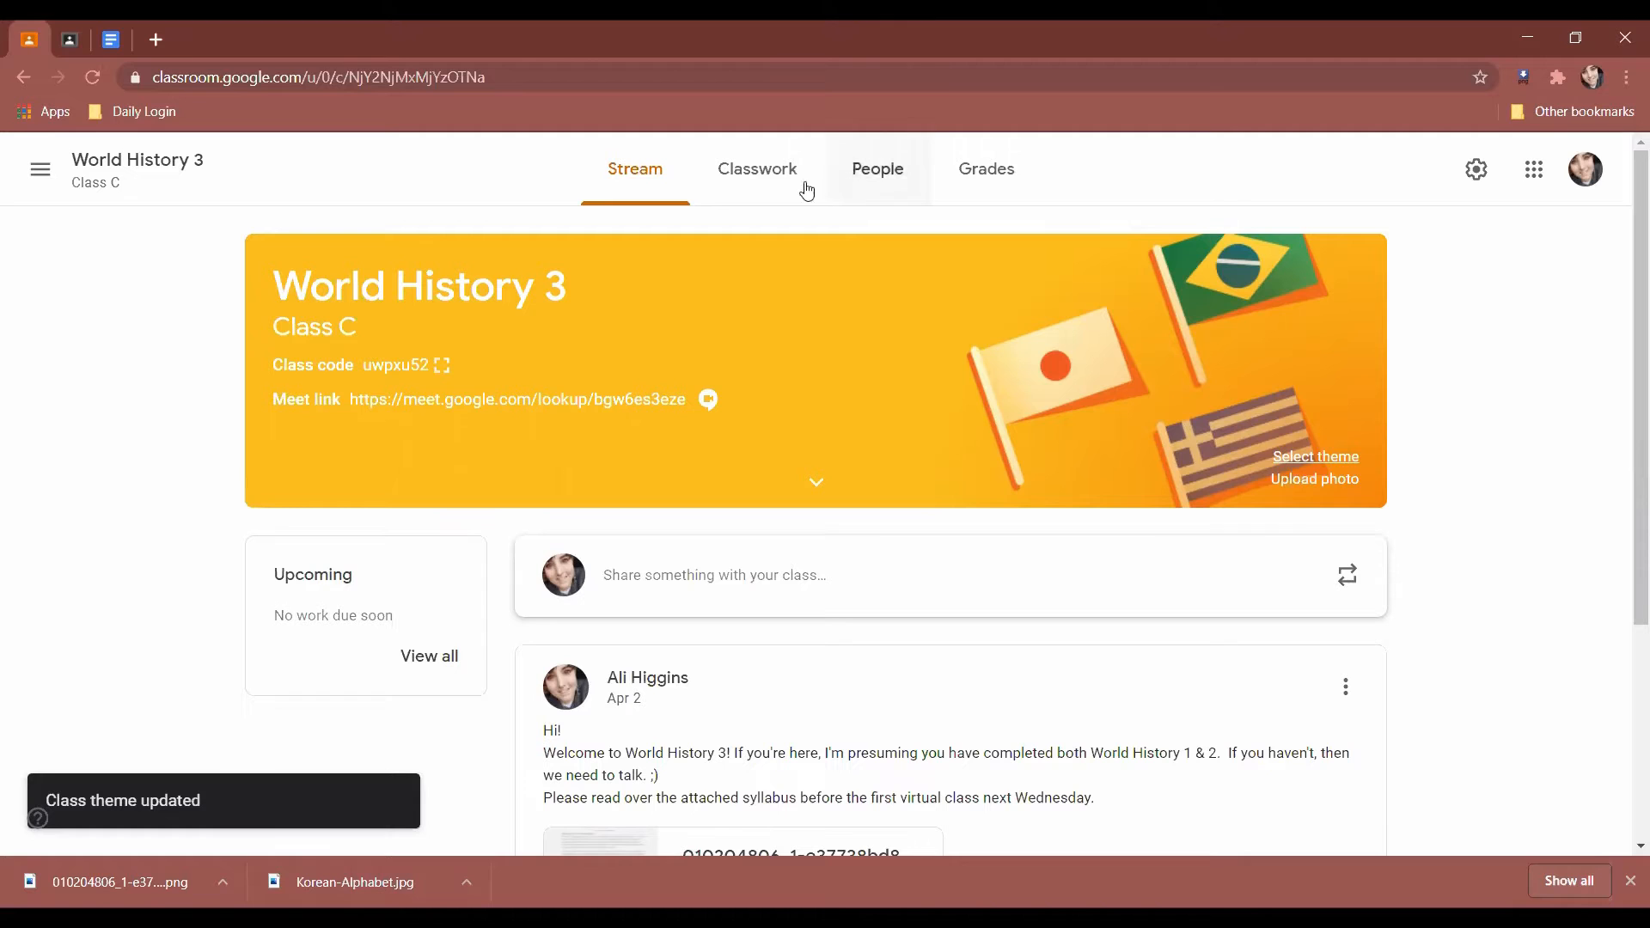
left_click(38, 170)
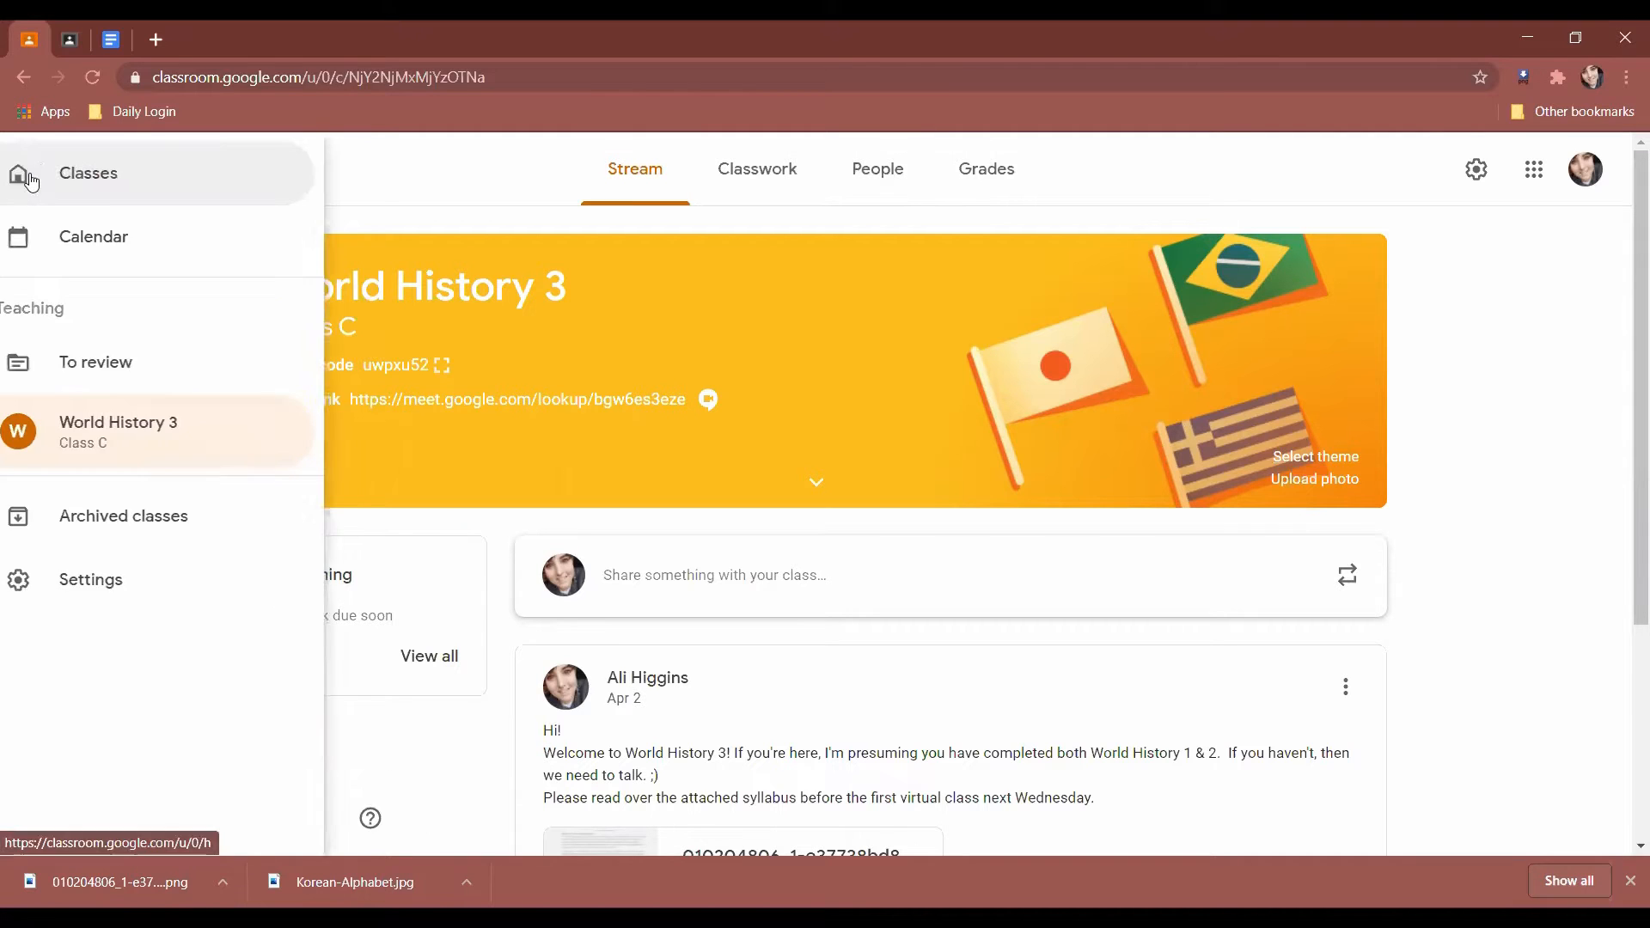
Create a new class named 'Intro to Korean' from the Classes home page.
left_click(174, 179)
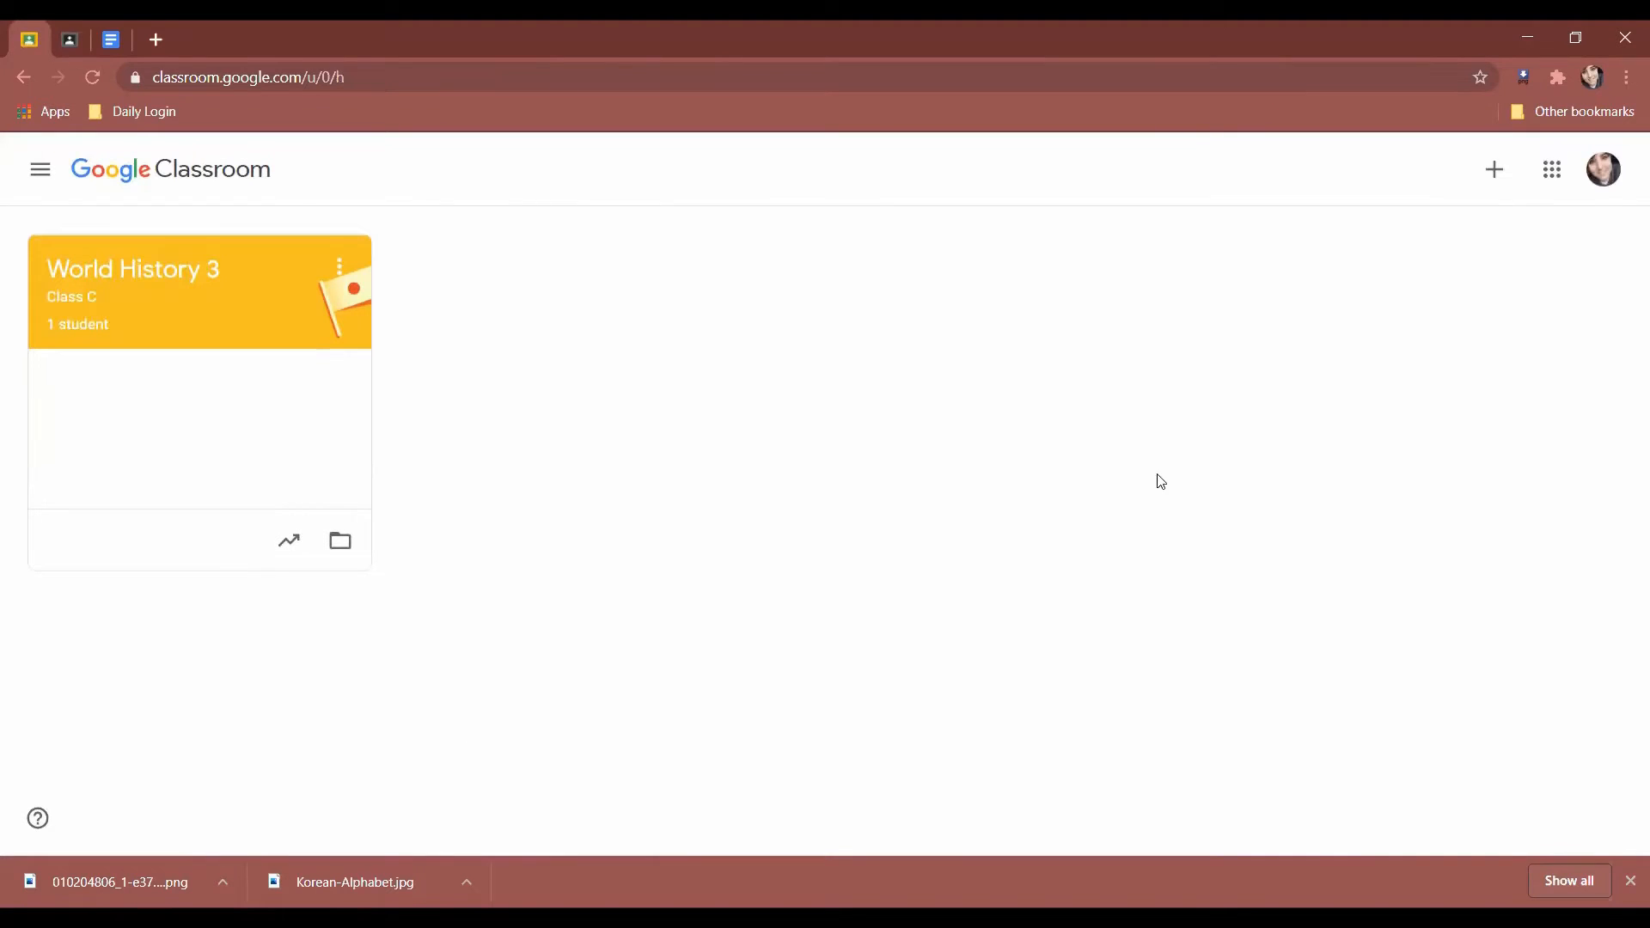
left_click(1494, 169)
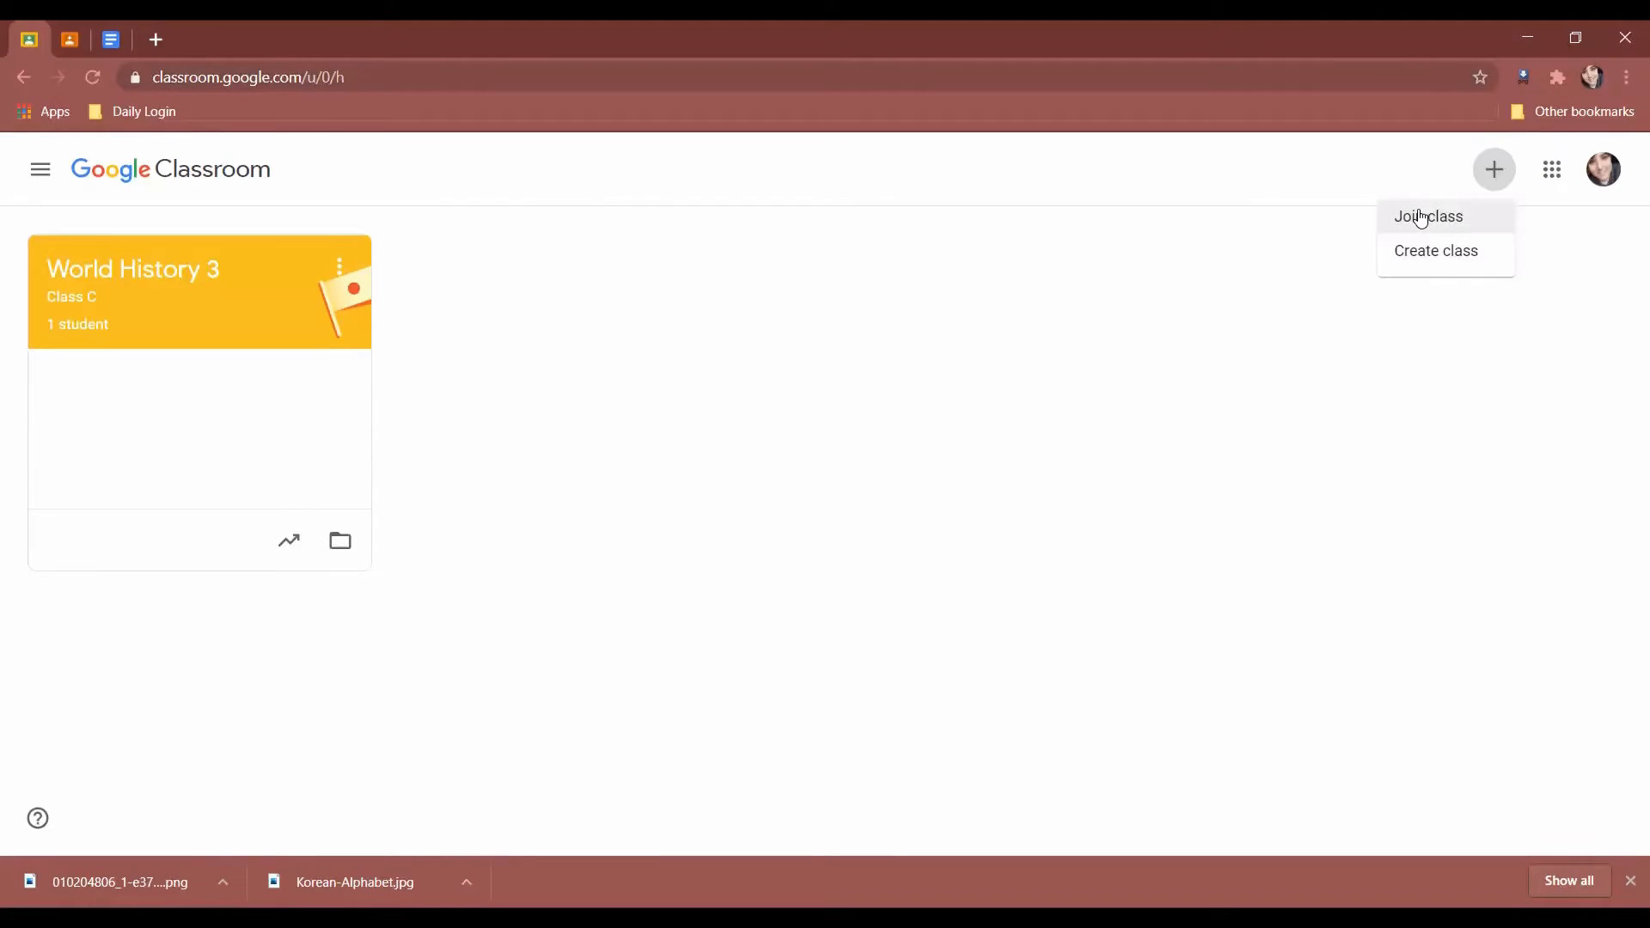
left_click(1428, 262)
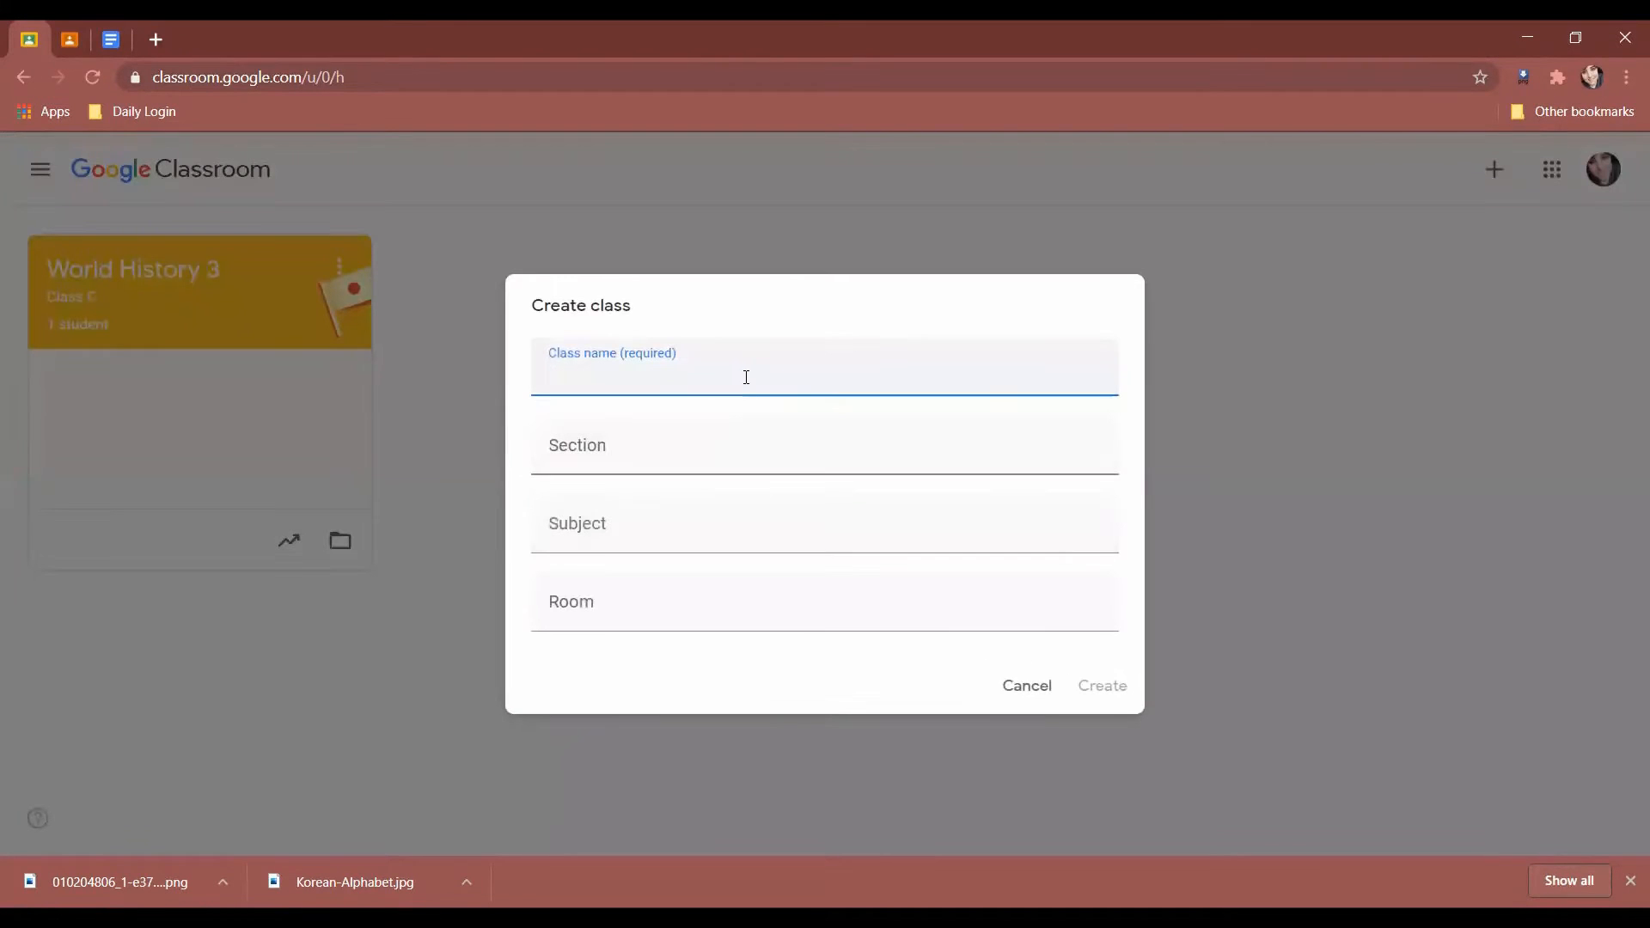
type("Intro to Korean")
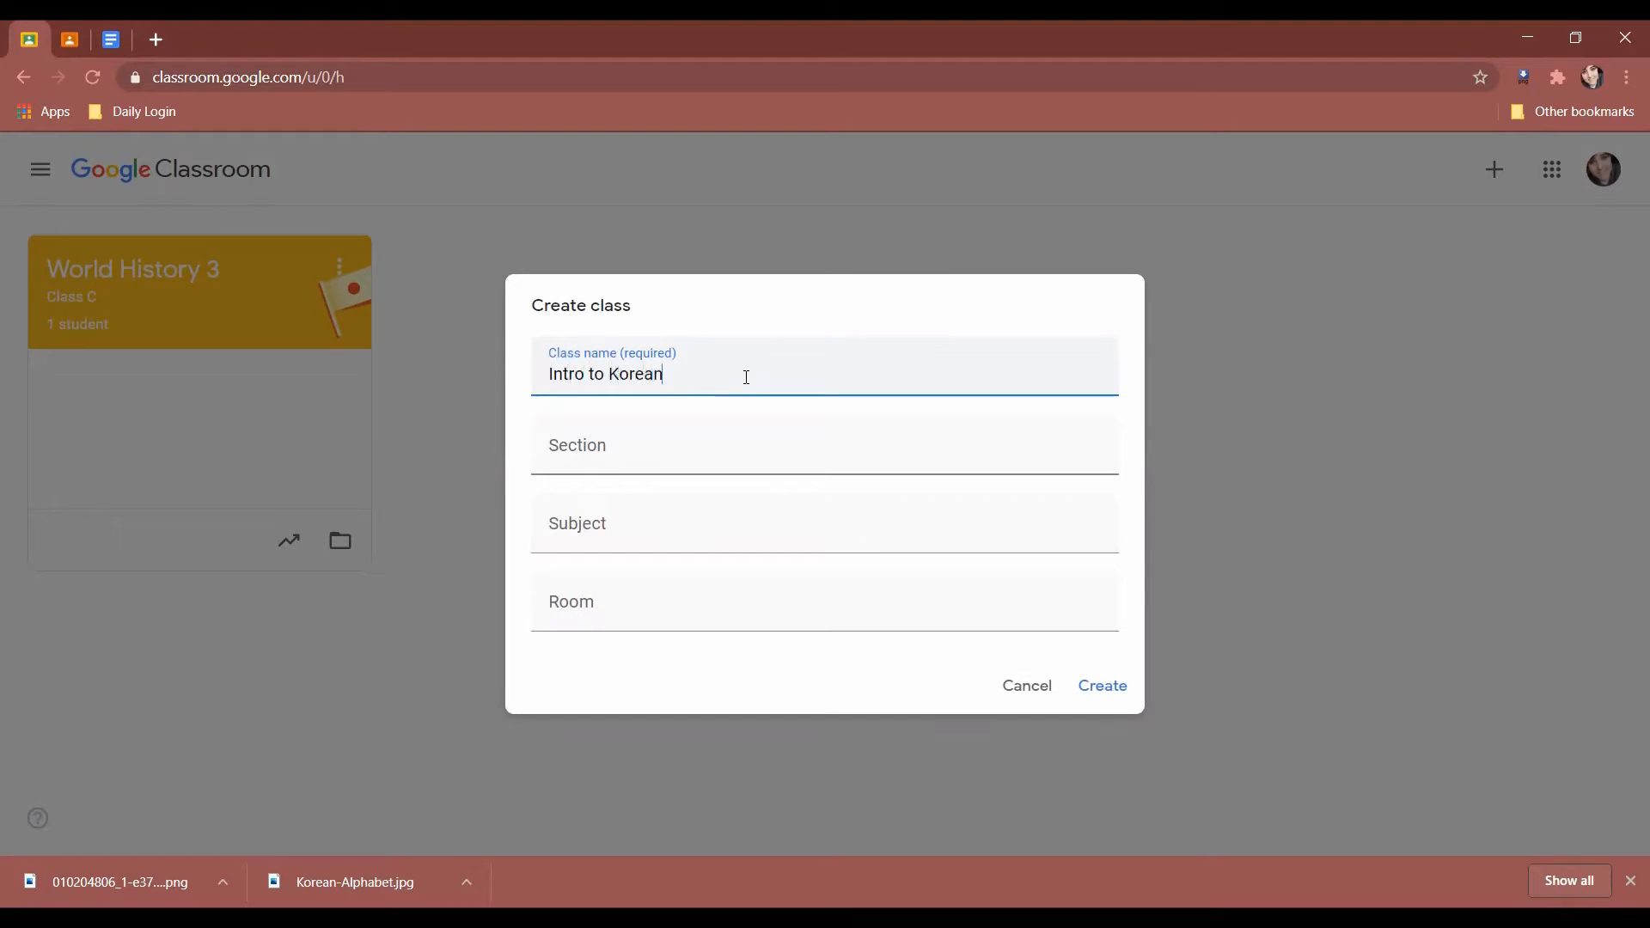
left_click(680, 454)
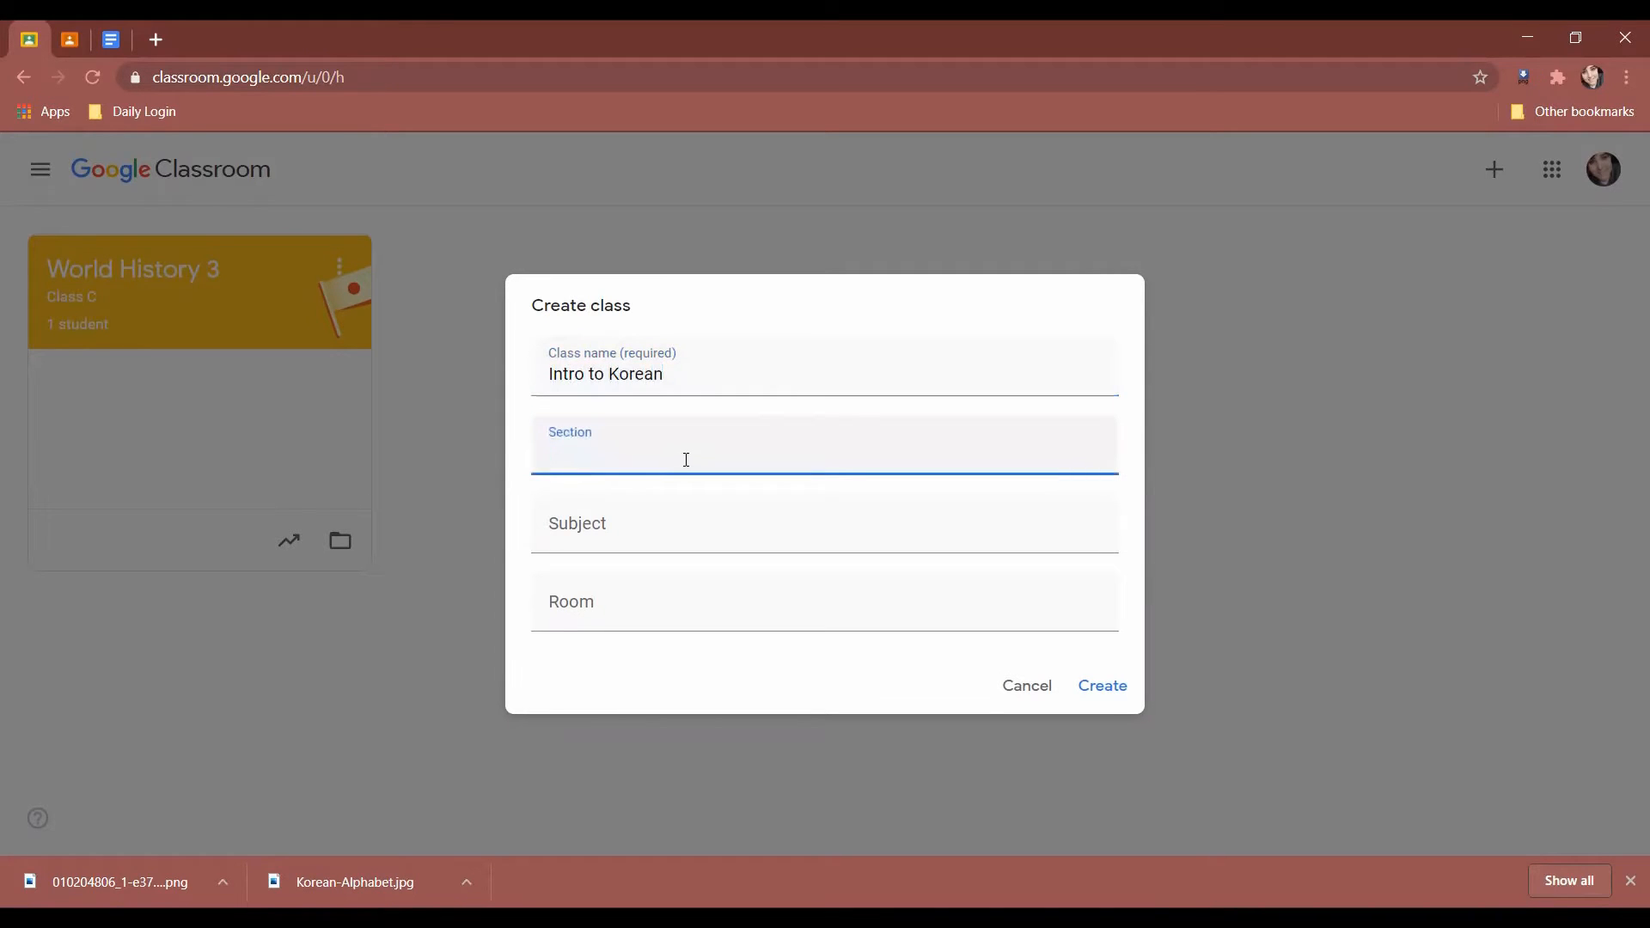
left_click(678, 520)
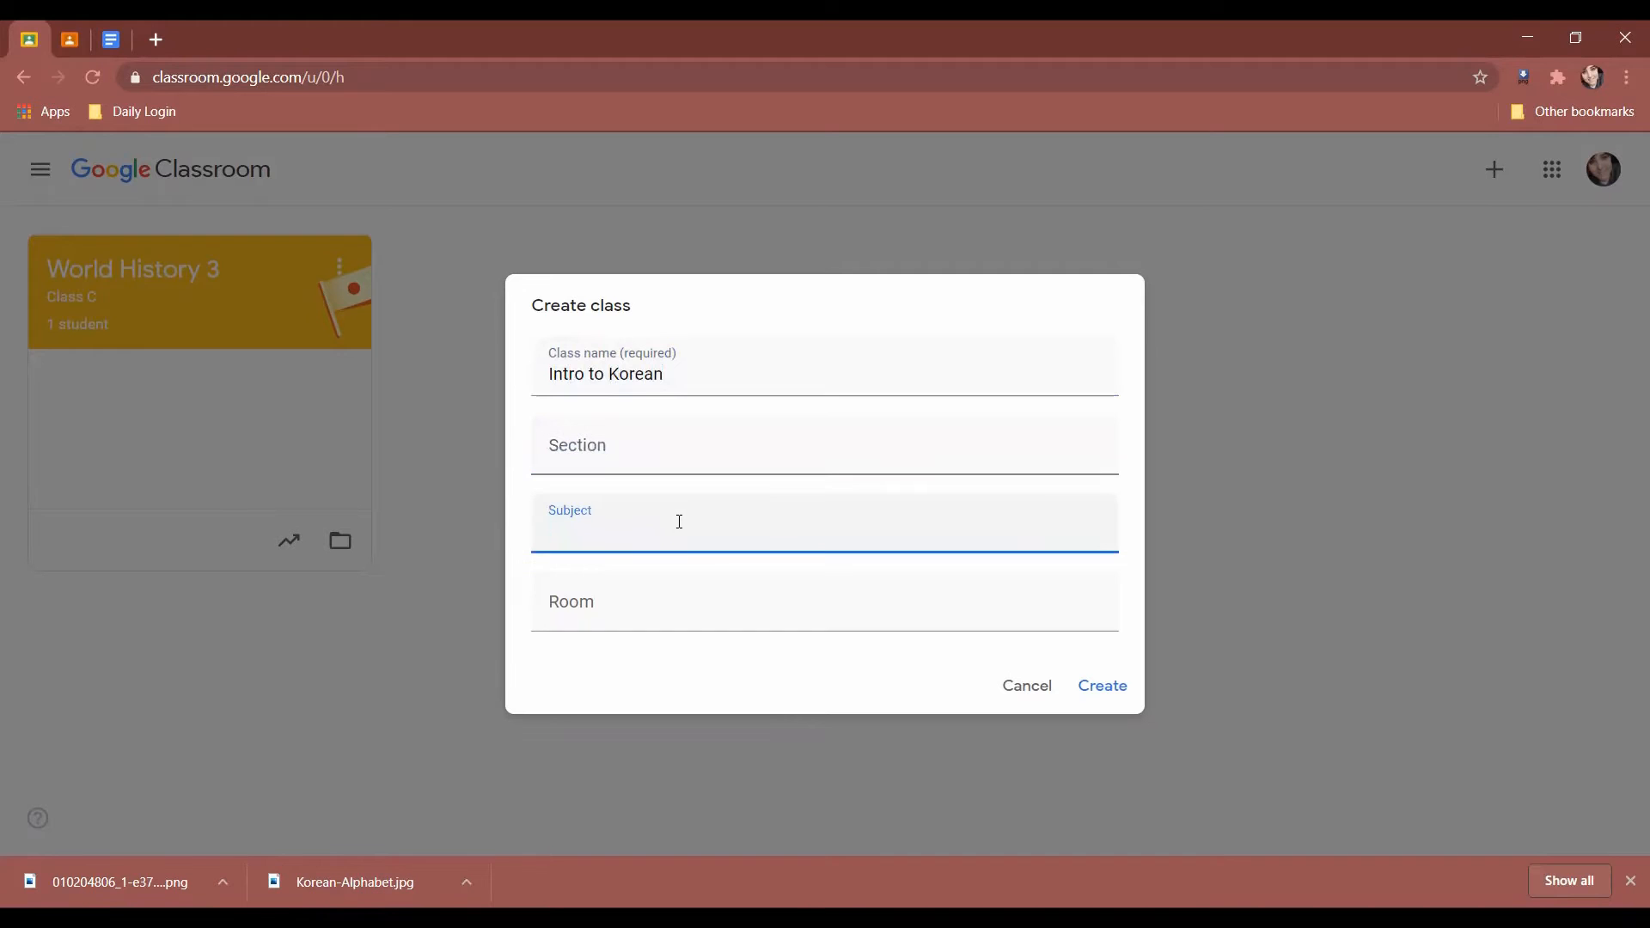
left_click(636, 617)
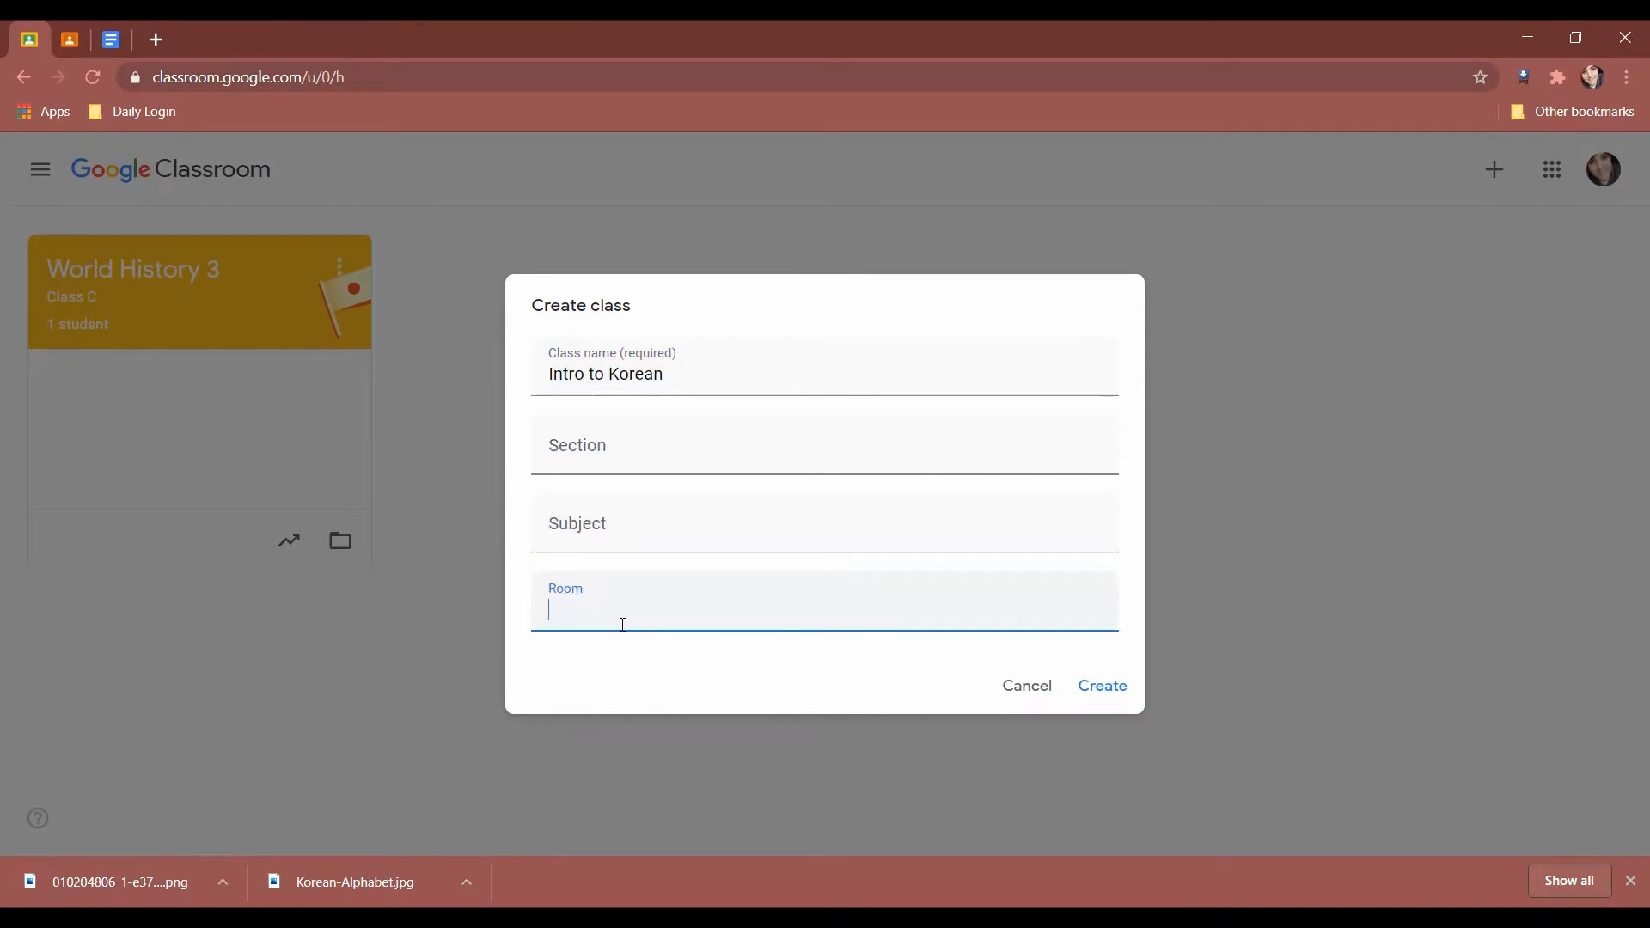
left_click(1117, 698)
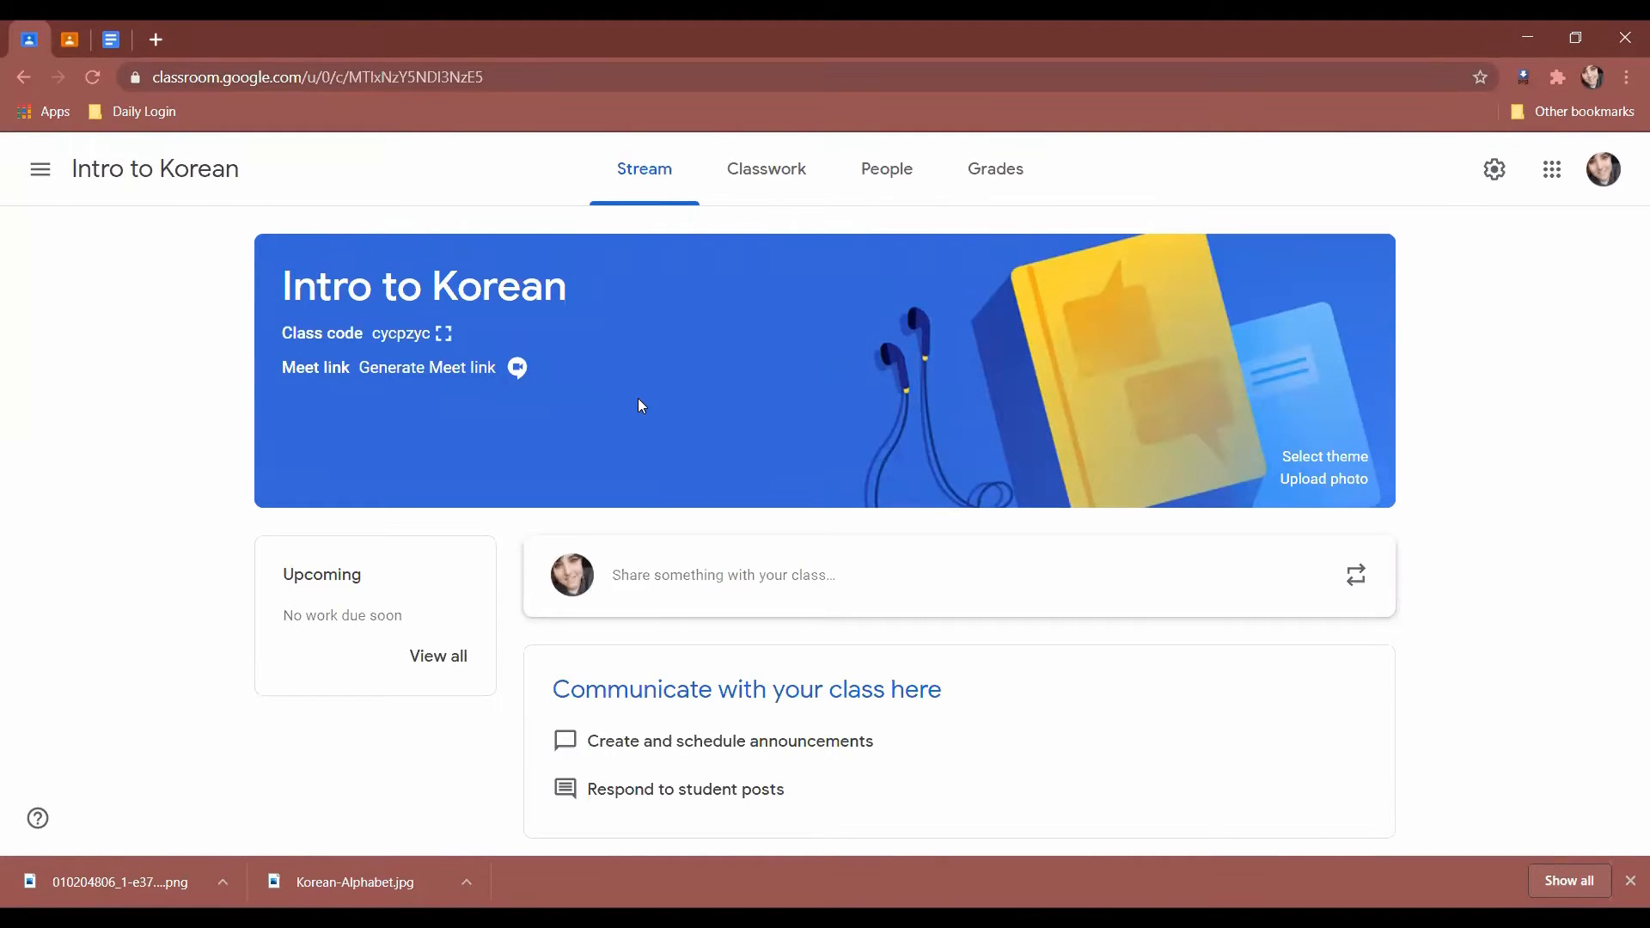
Give Intro to Korean the teal papers-and-open-book theme from English & History.
left_click(1314, 458)
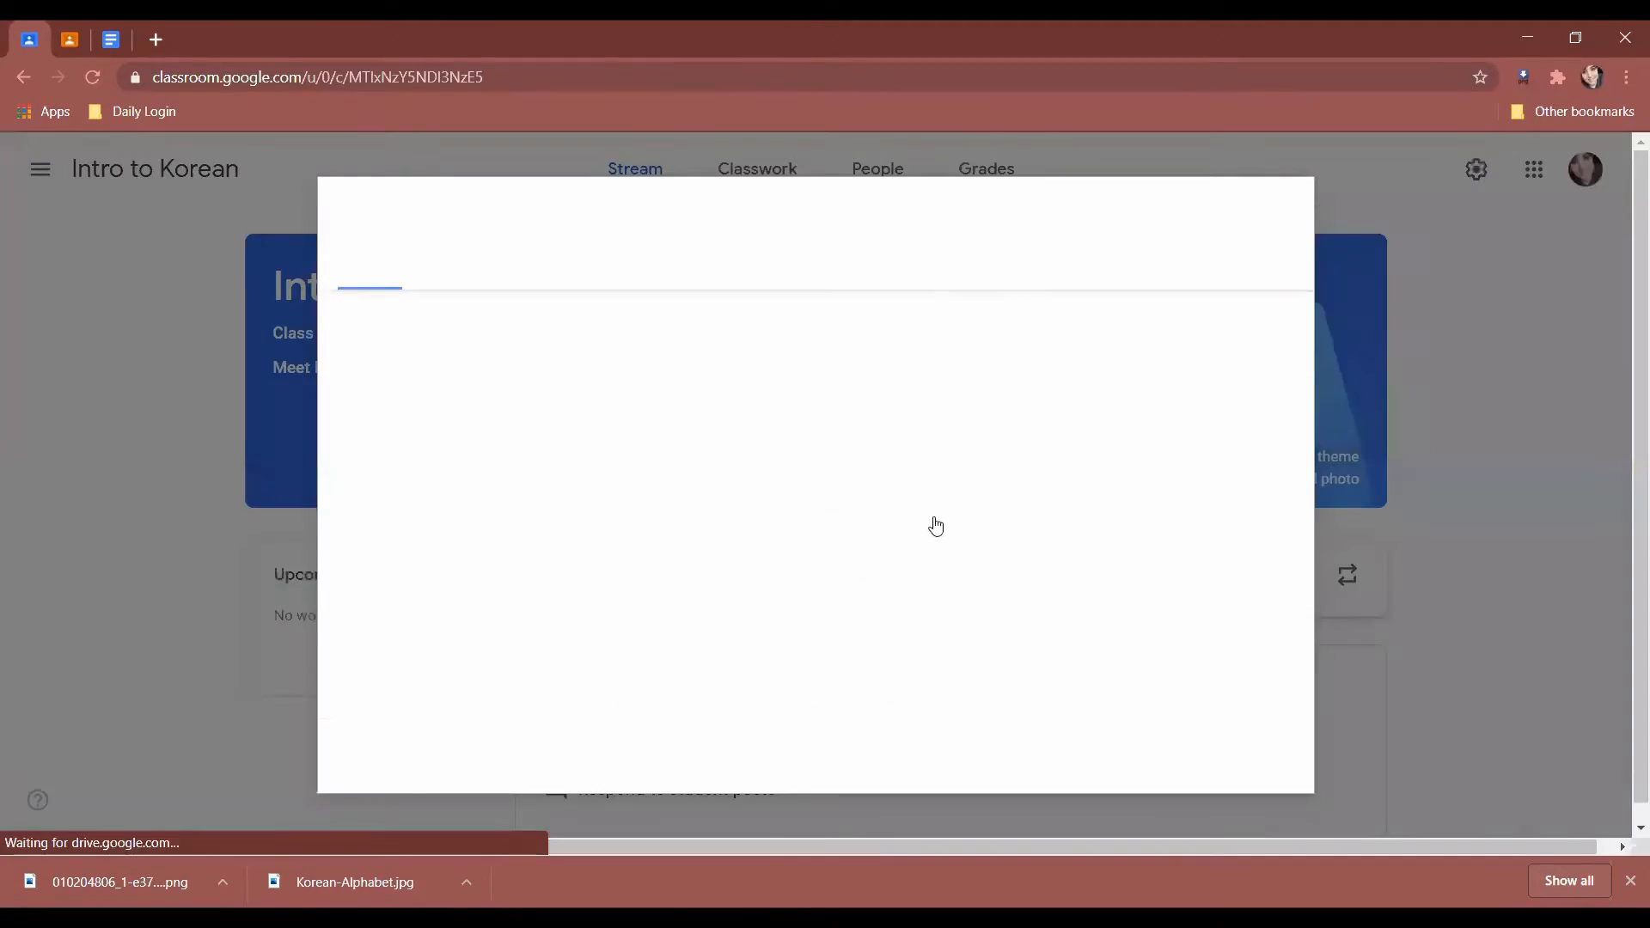
scroll(924, 520, "down", 5)
left_click(526, 266)
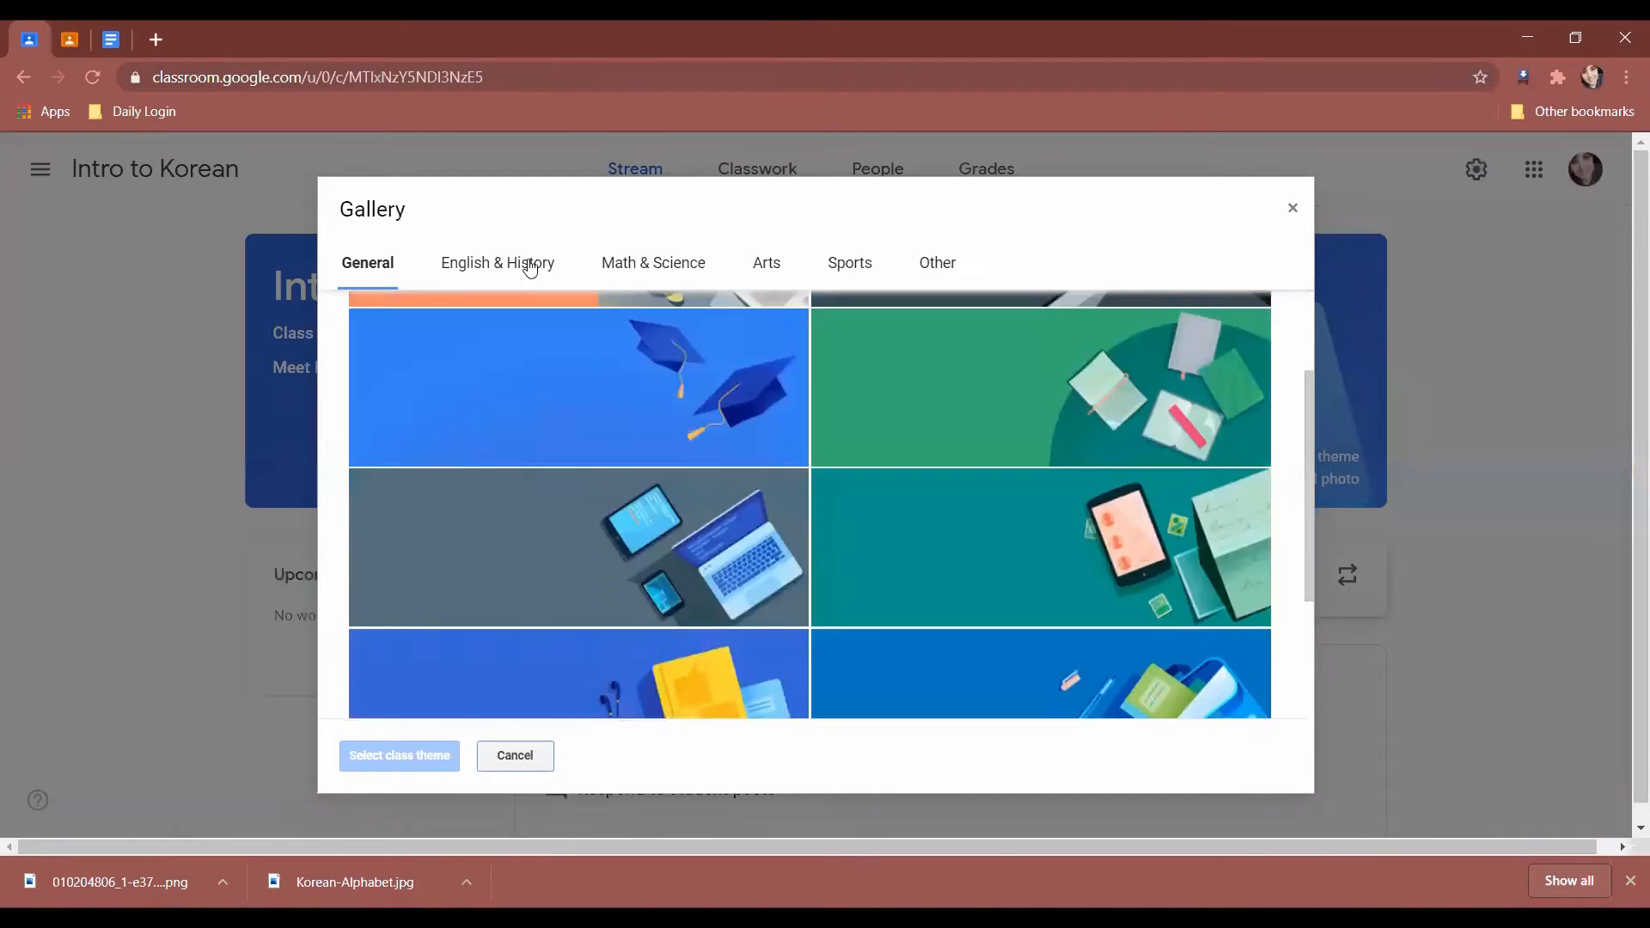
scroll(877, 464, "down", 3)
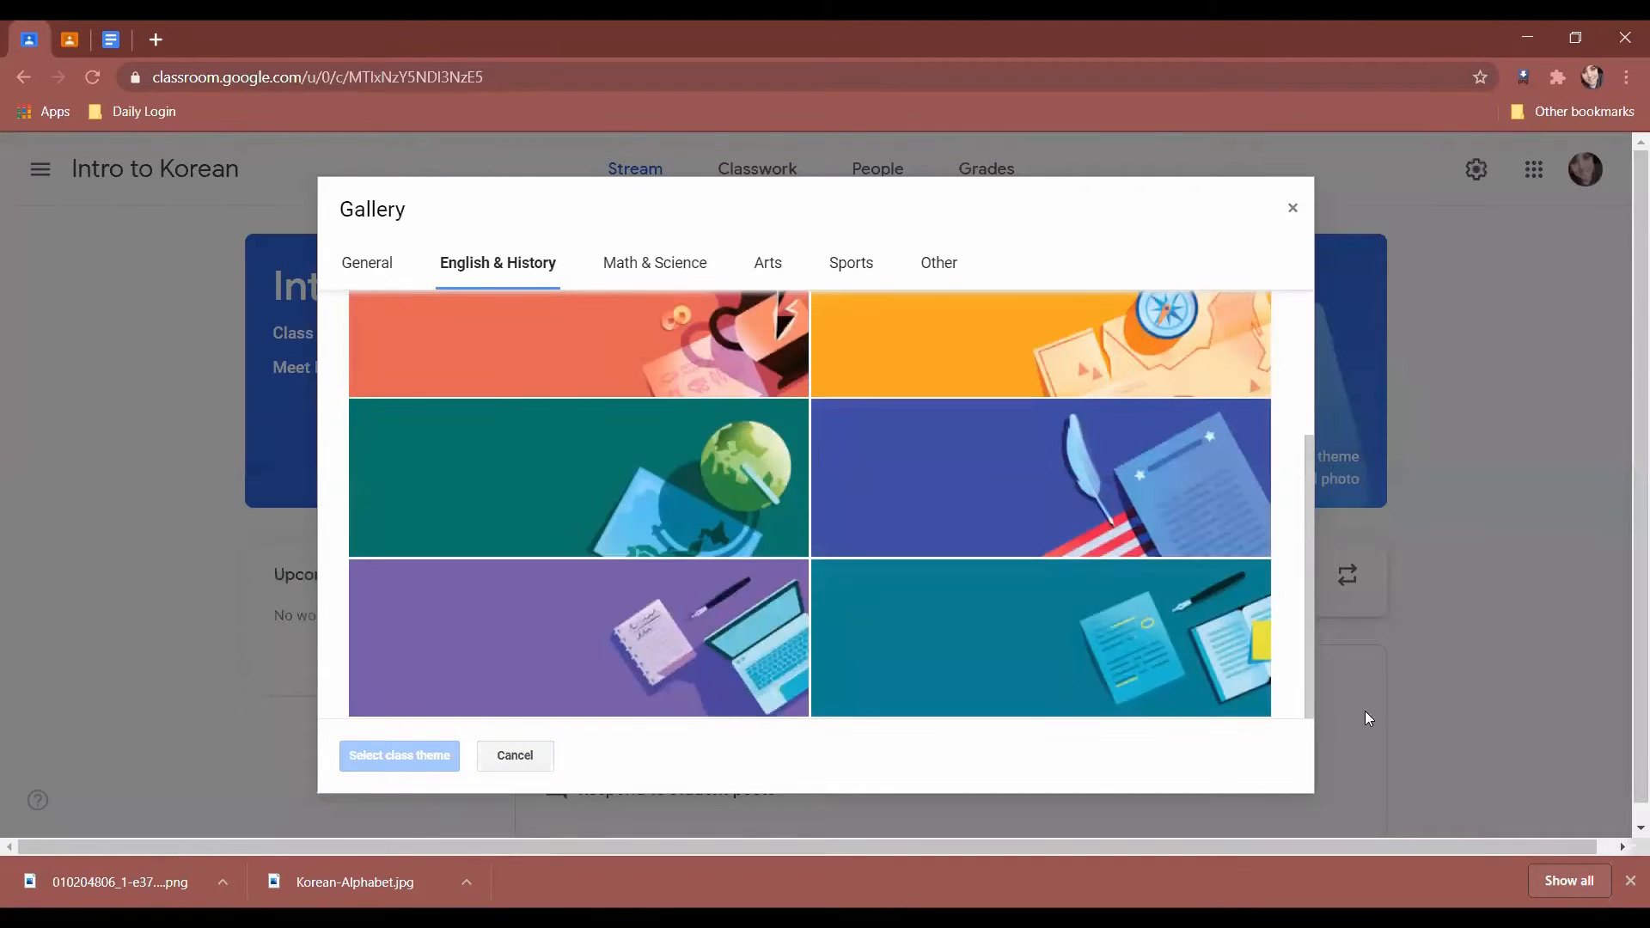
left_click(973, 638)
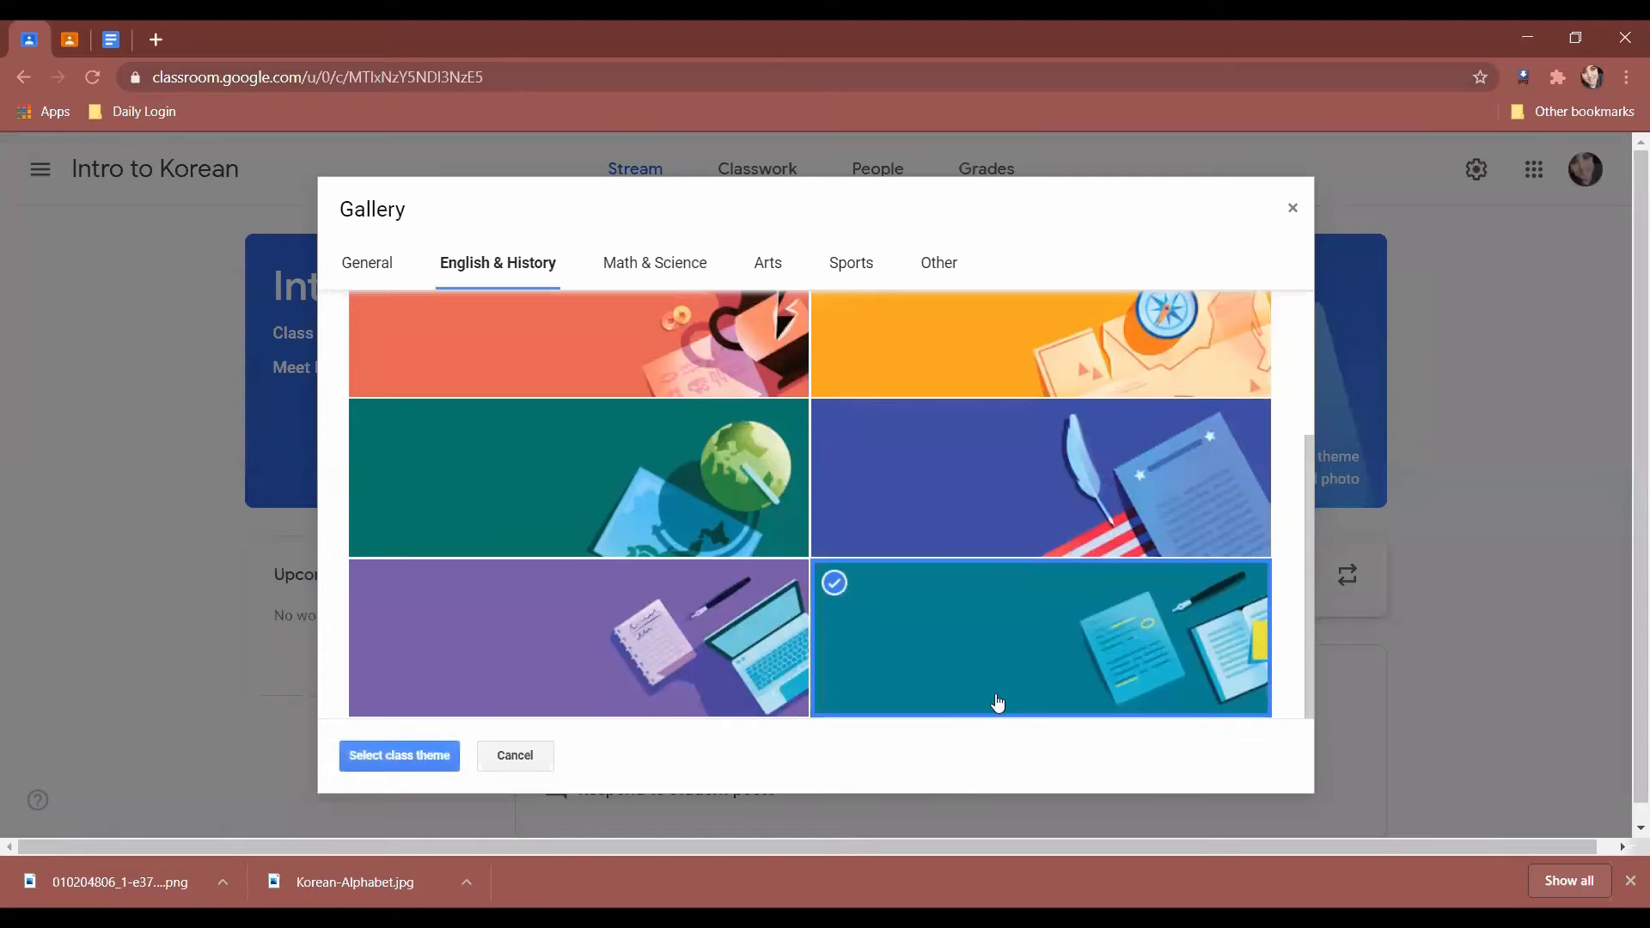
left_click(958, 700)
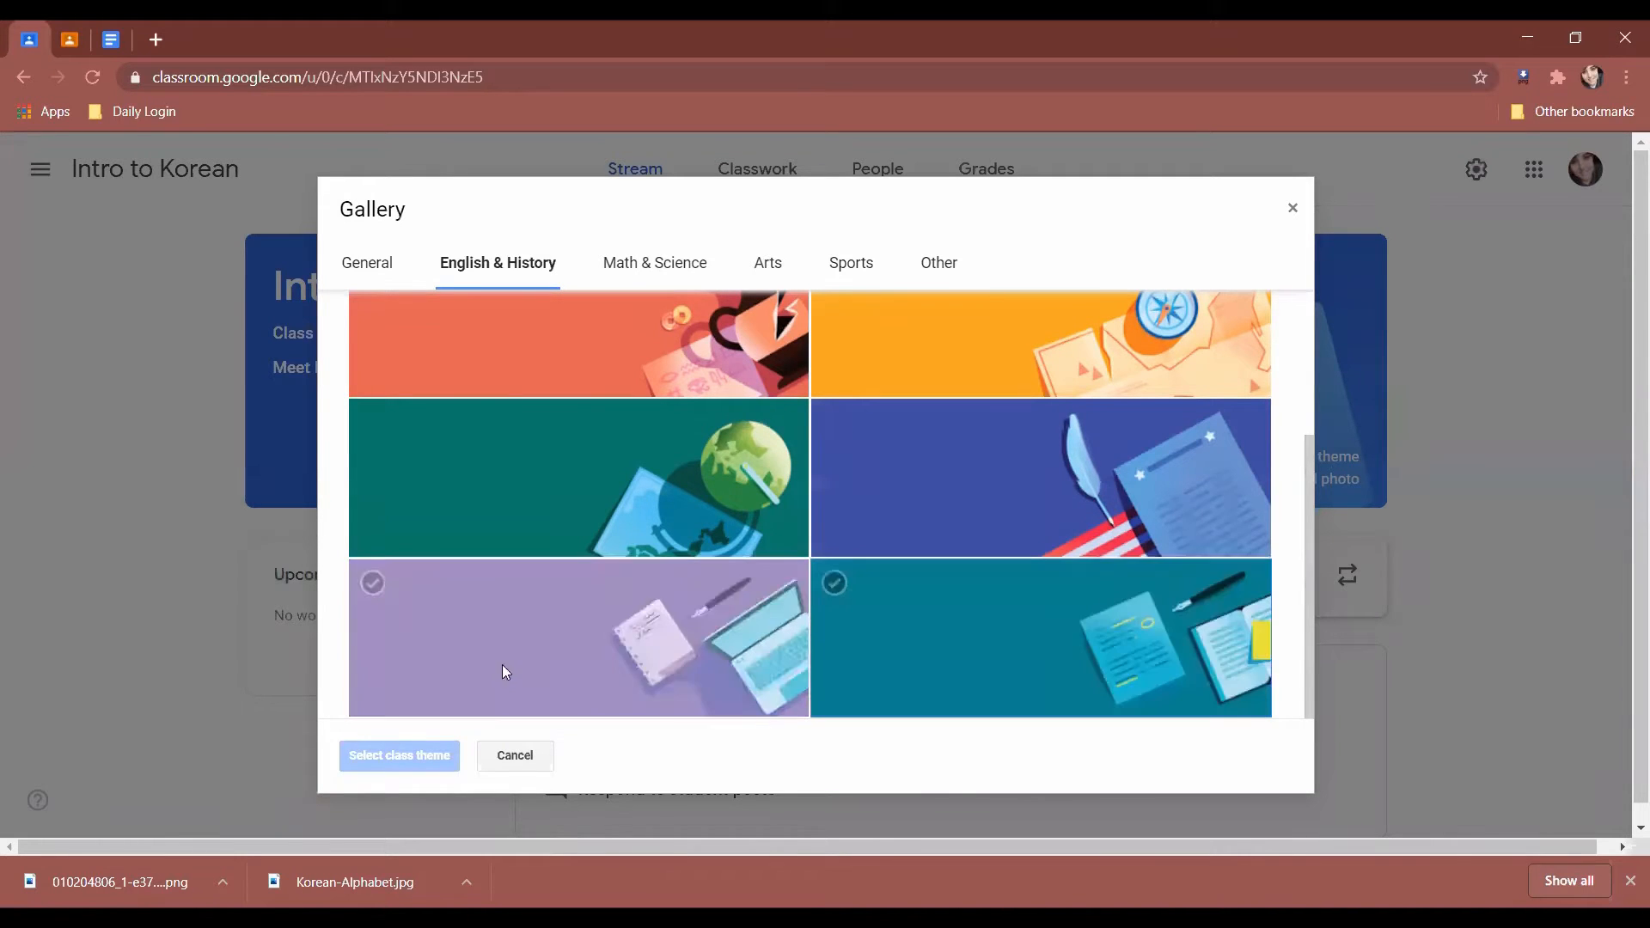
left_click(1042, 590)
left_click(404, 752)
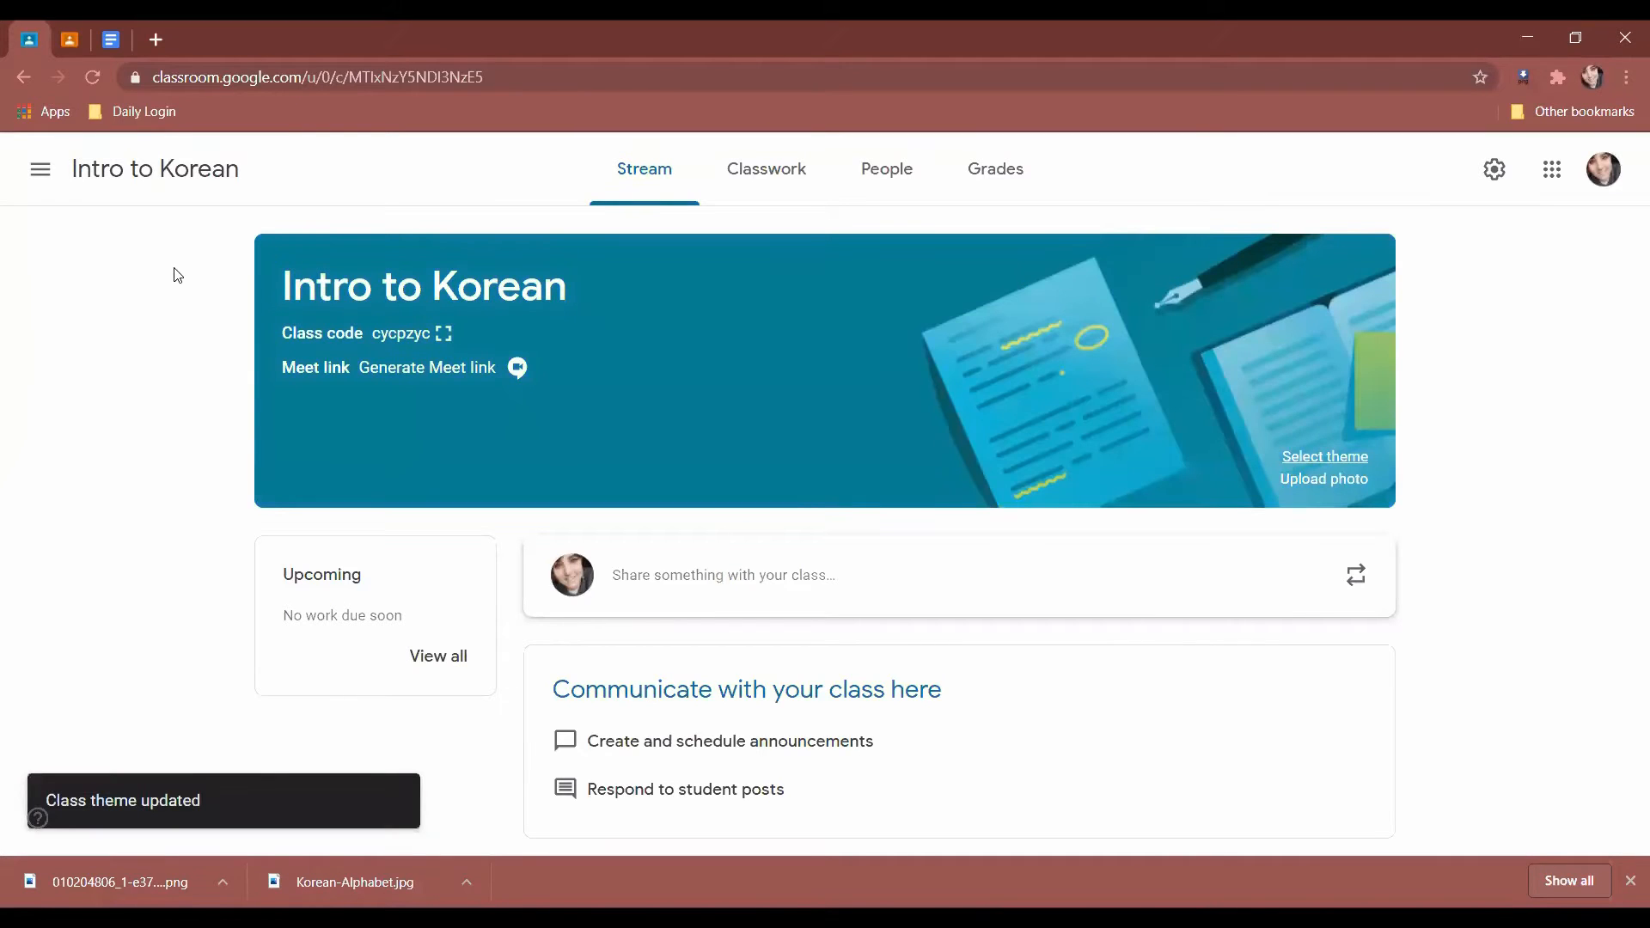
left_click(444, 333)
left_click_drag(552, 512, 1200, 567)
right_click(897, 512)
left_click(928, 525)
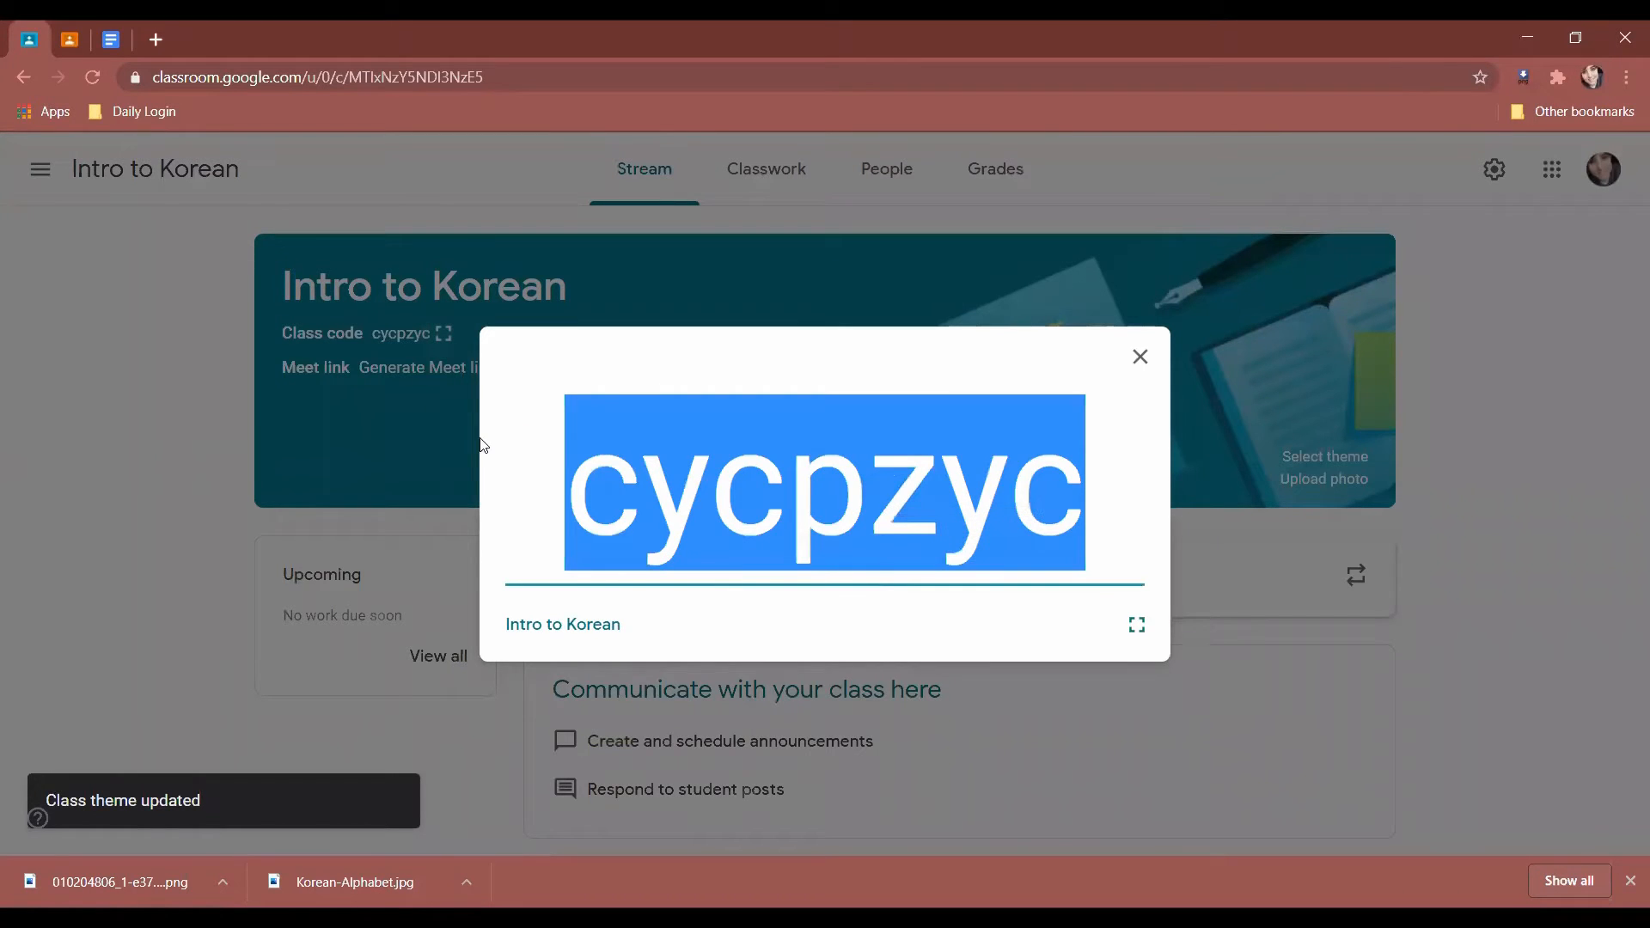
left_click(192, 495)
Paste the class code into the Google Docs notes as large text, then return to Classroom.
left_click(111, 39)
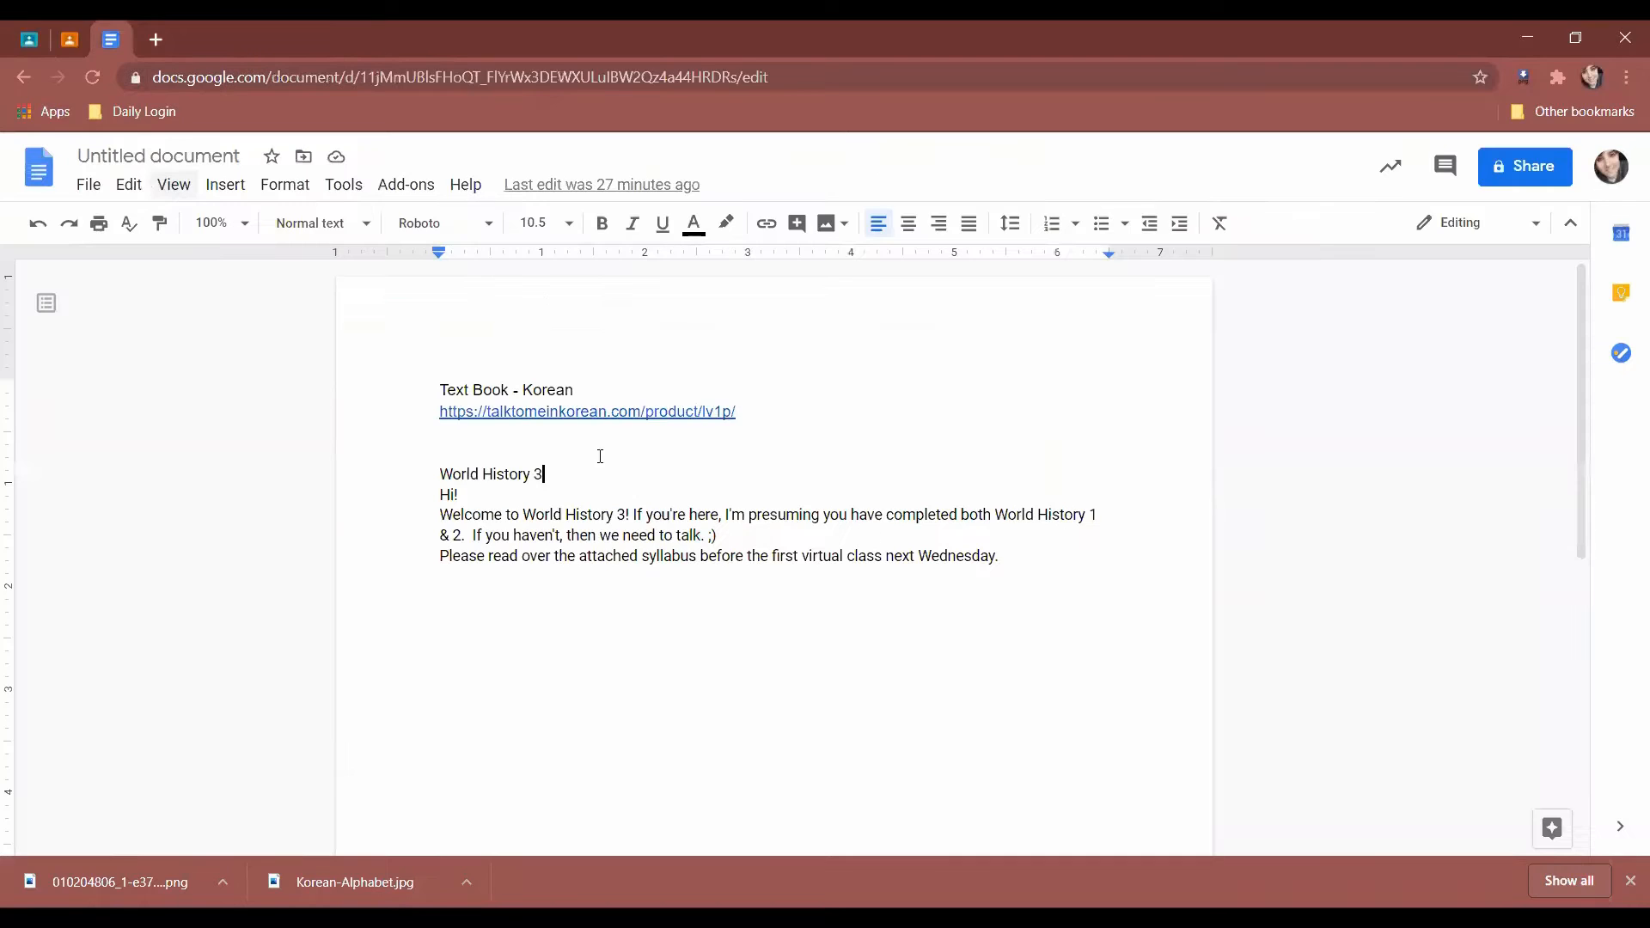
key("Return")
key("Return")
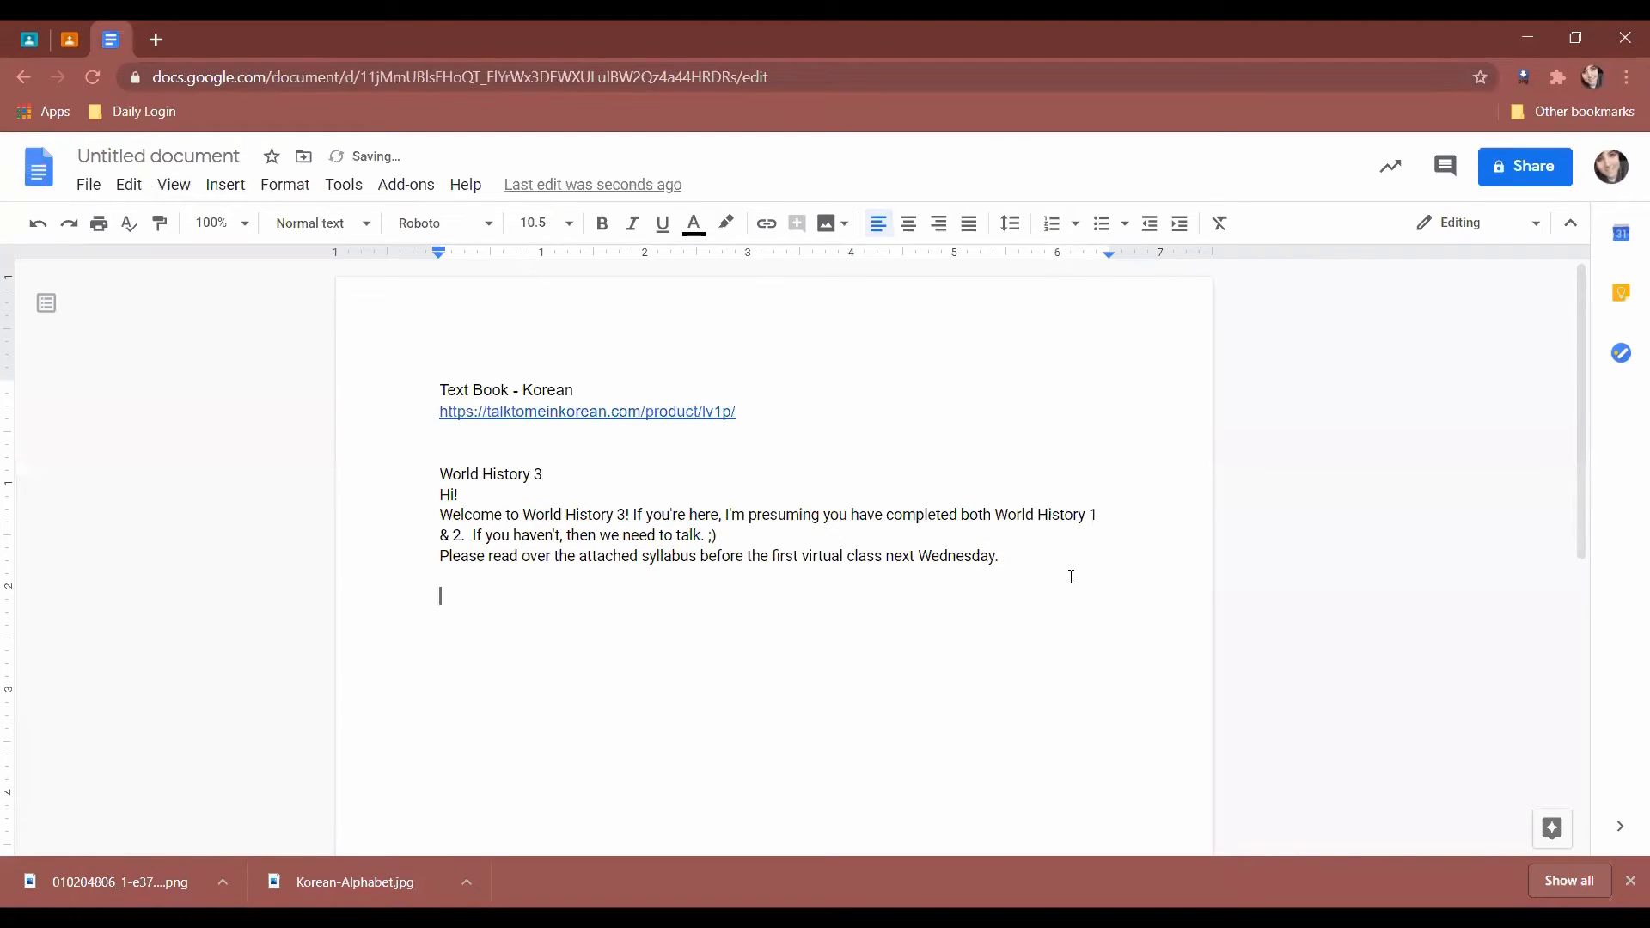
key("ctrl+v")
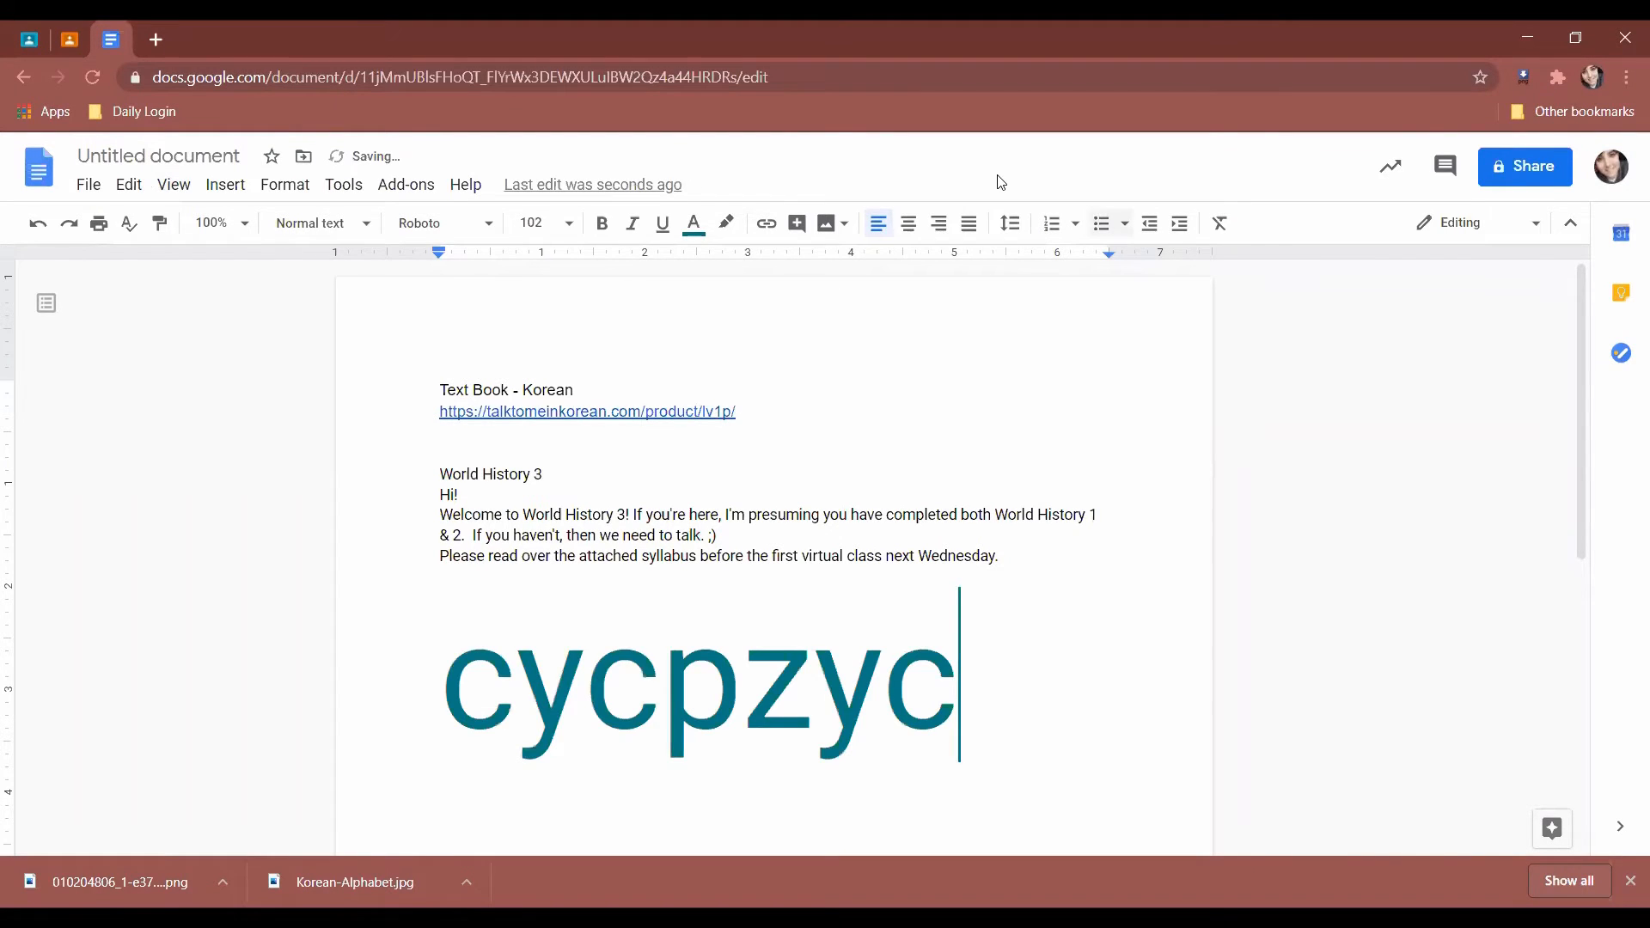
left_click(30, 40)
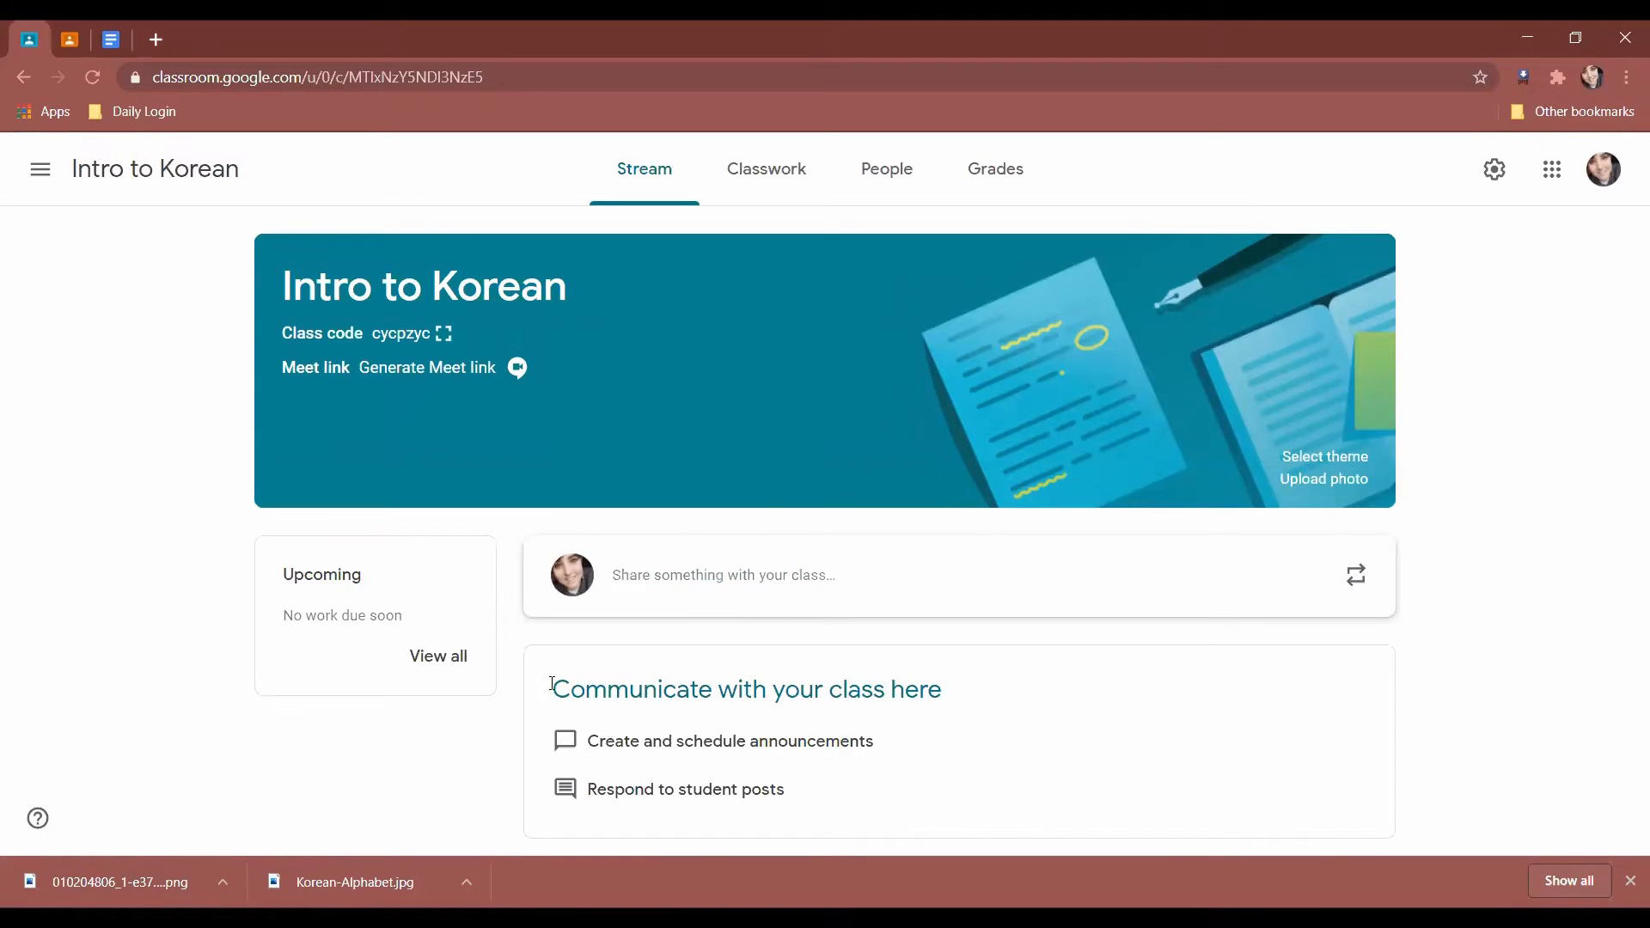
Highlight the communicate-with-your-class tips on the Intro to Korean stream.
left_click_drag(552, 684, 1116, 795)
left_click_drag(598, 741, 1061, 777)
left_click(803, 800)
left_click_drag(586, 787, 928, 832)
left_click(907, 786)
Start a post to all students of Intro to Korean, then view the Classwork page.
left_click(642, 615)
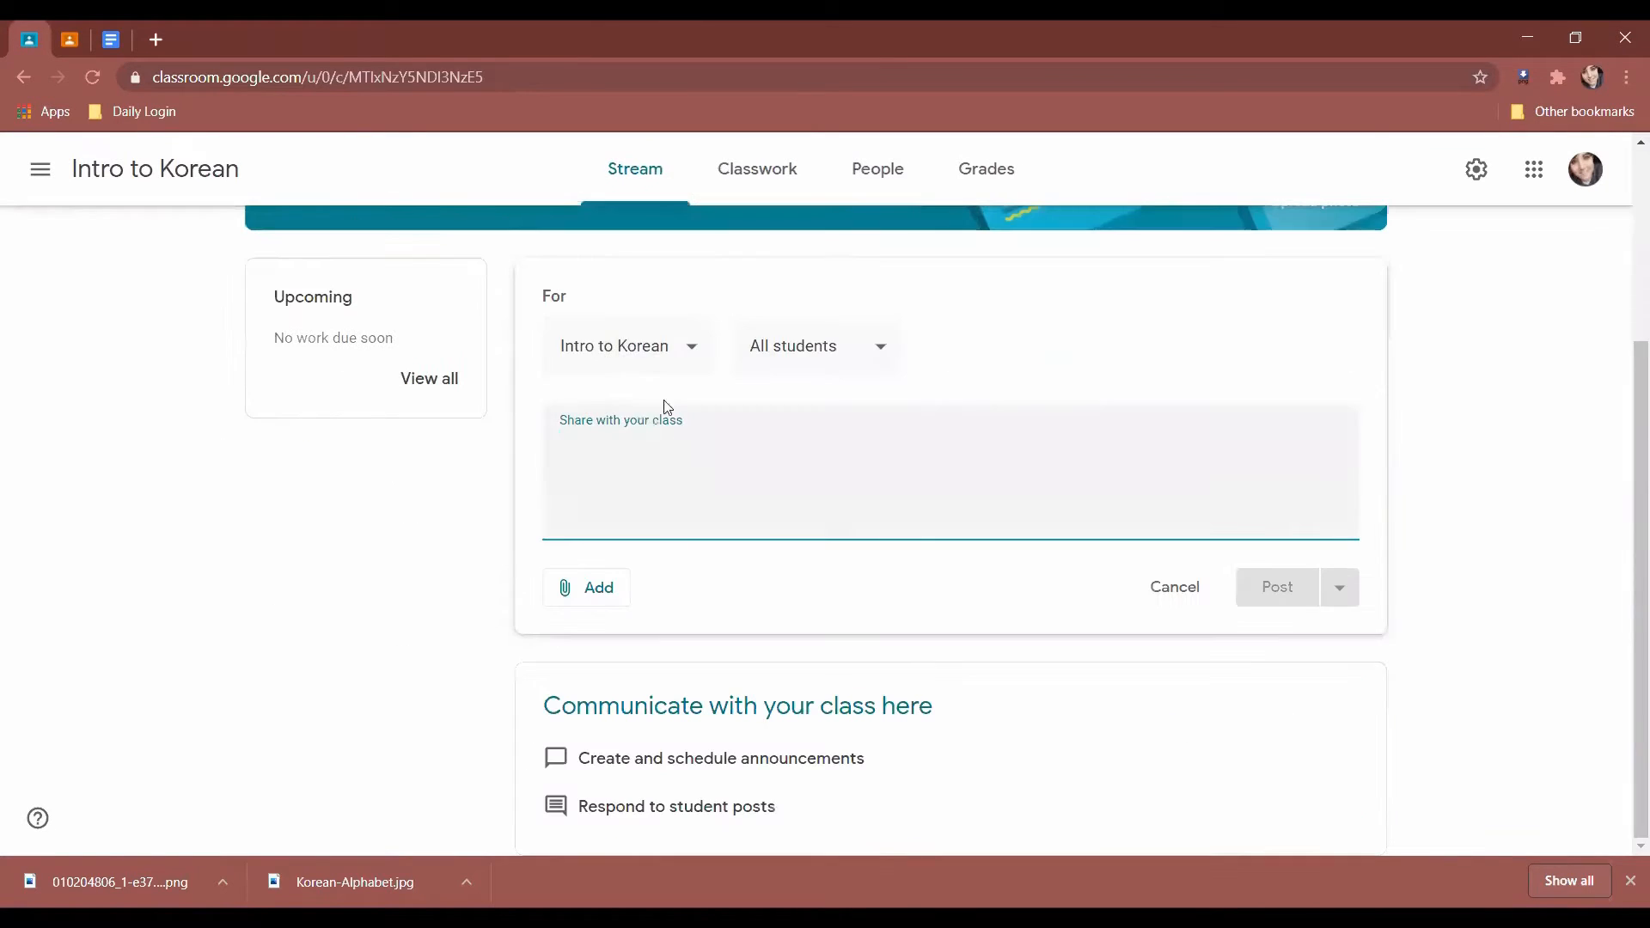
left_click(666, 347)
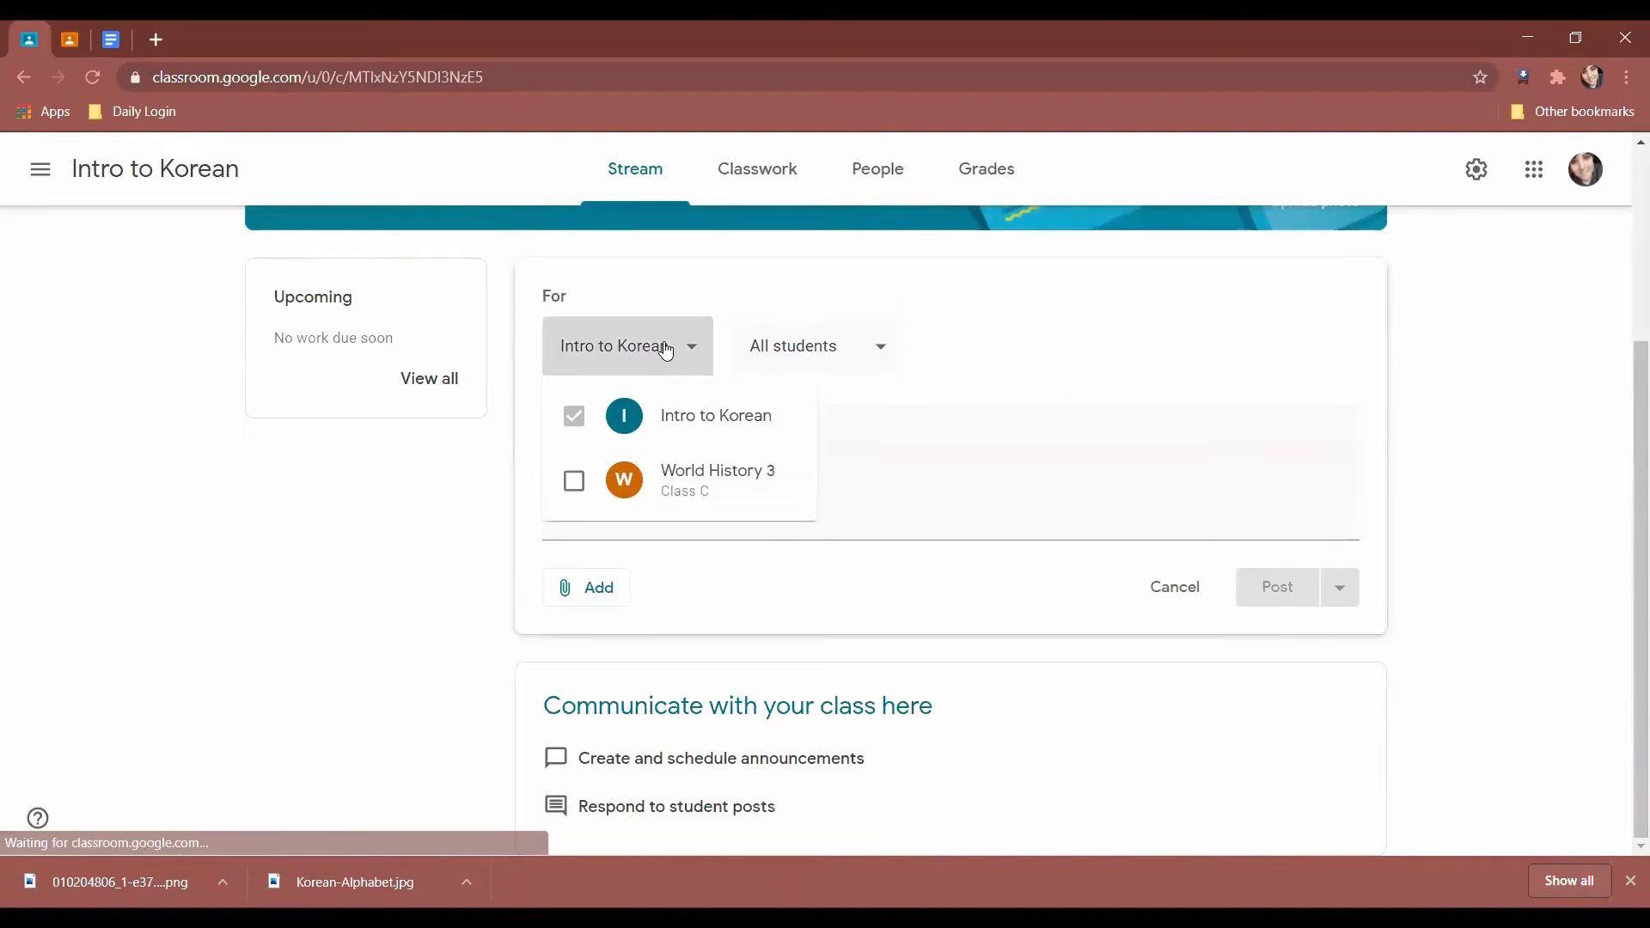
left_click(756, 374)
left_click(765, 356)
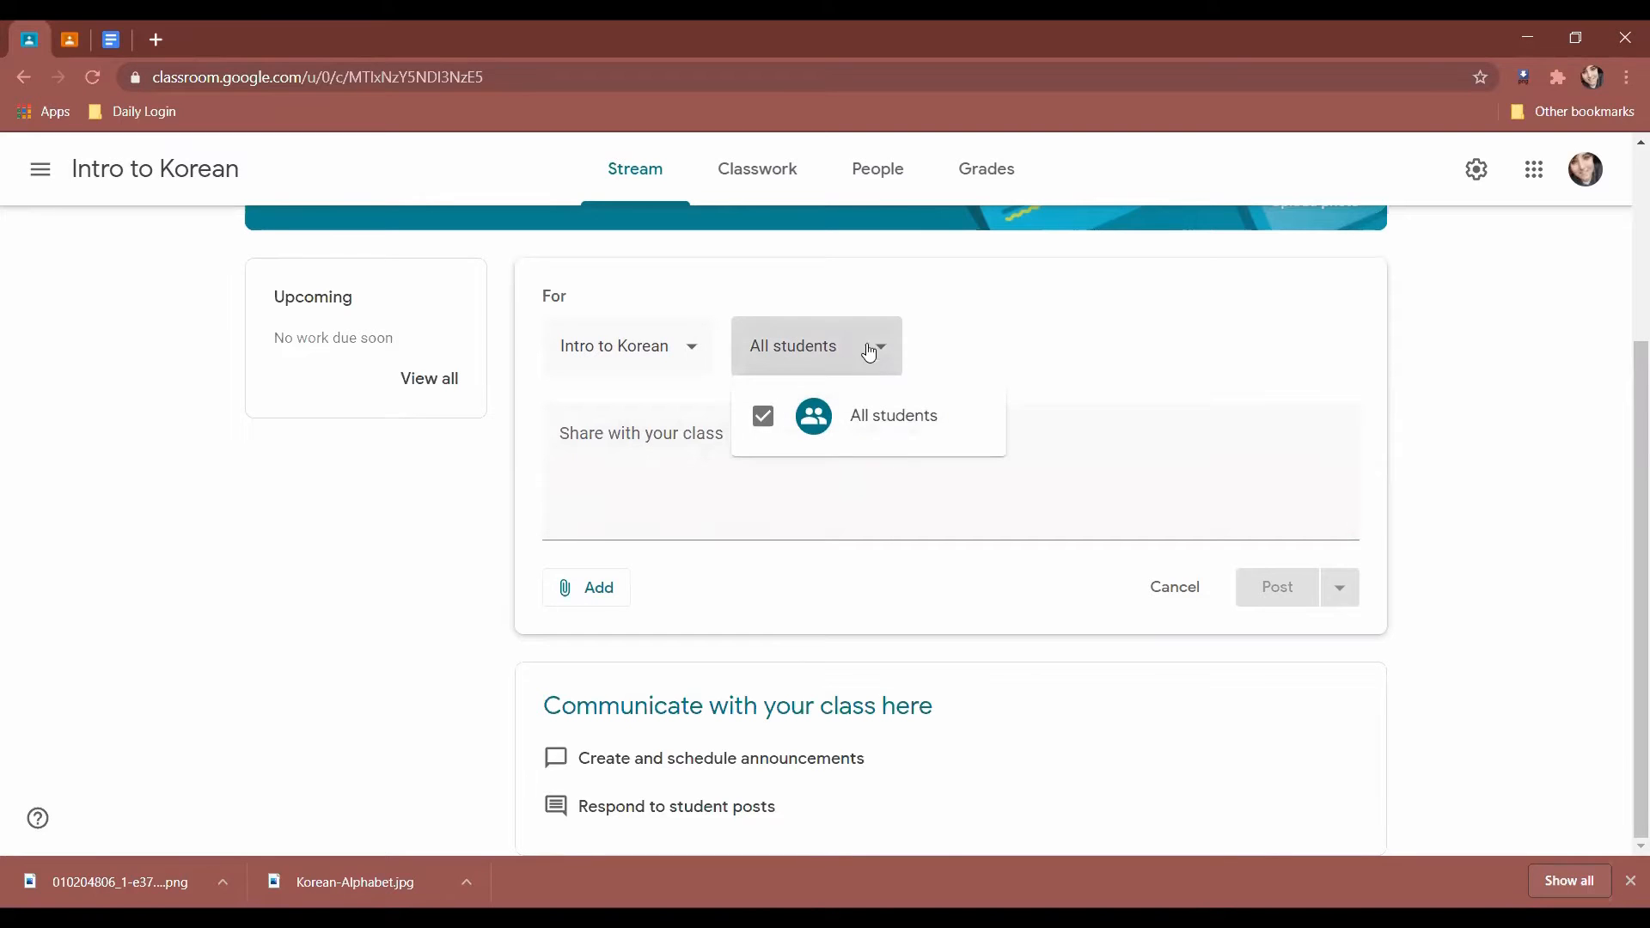
left_click(1000, 370)
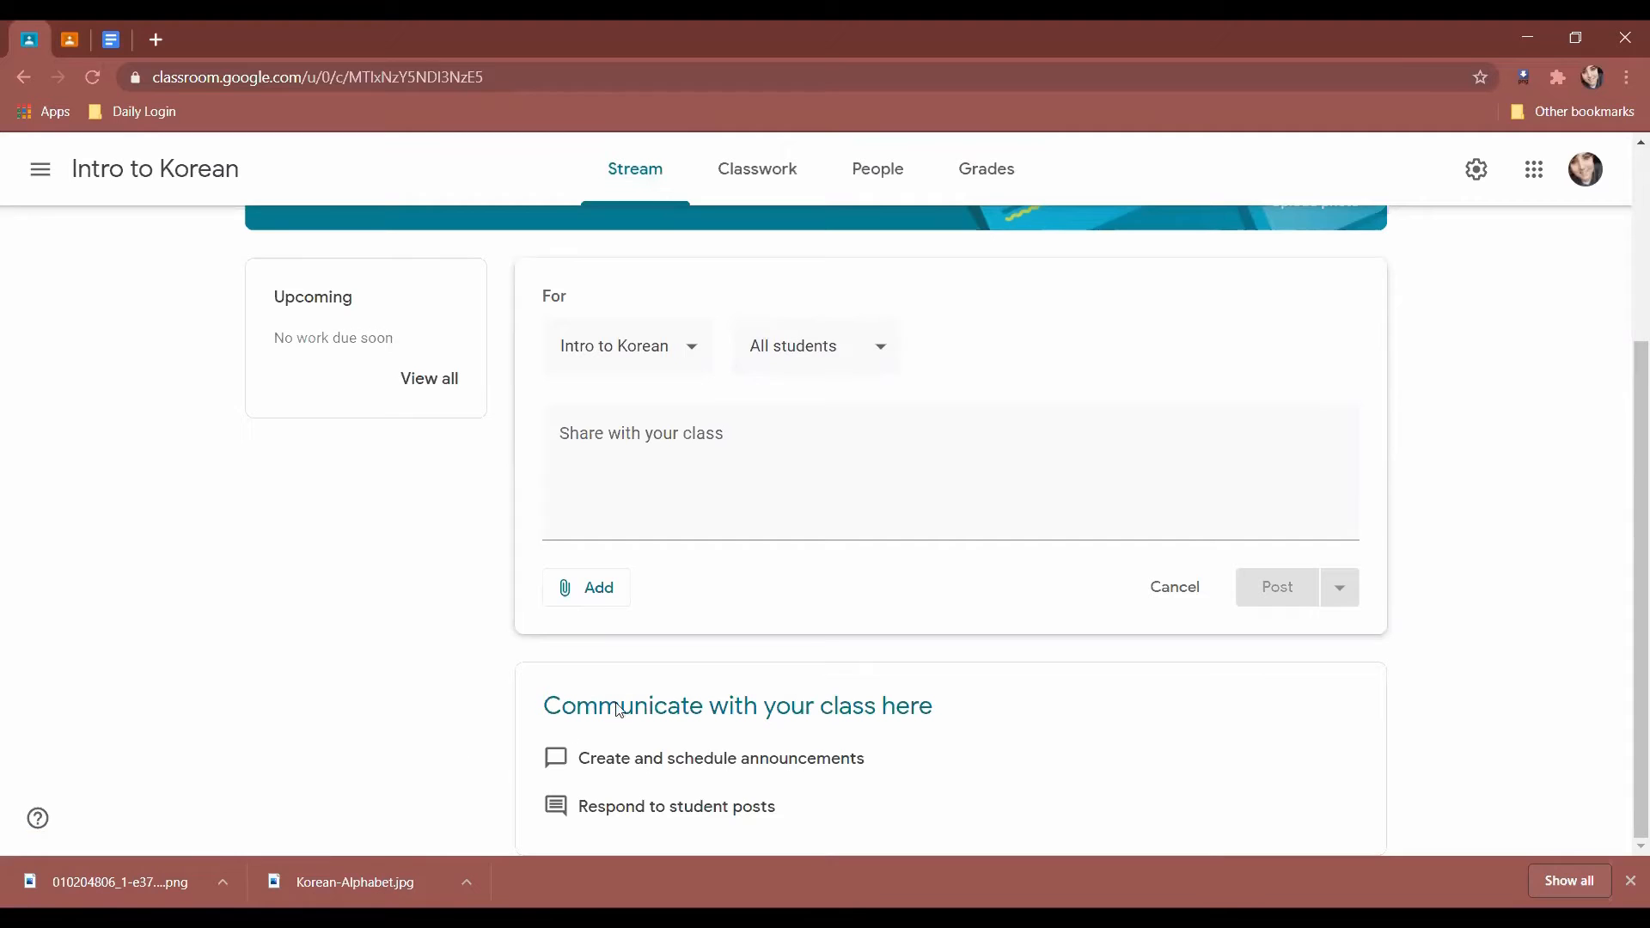
scroll(317, 663, "up", 3)
scroll(223, 623, "down", 3)
scroll(146, 590, "up", 3)
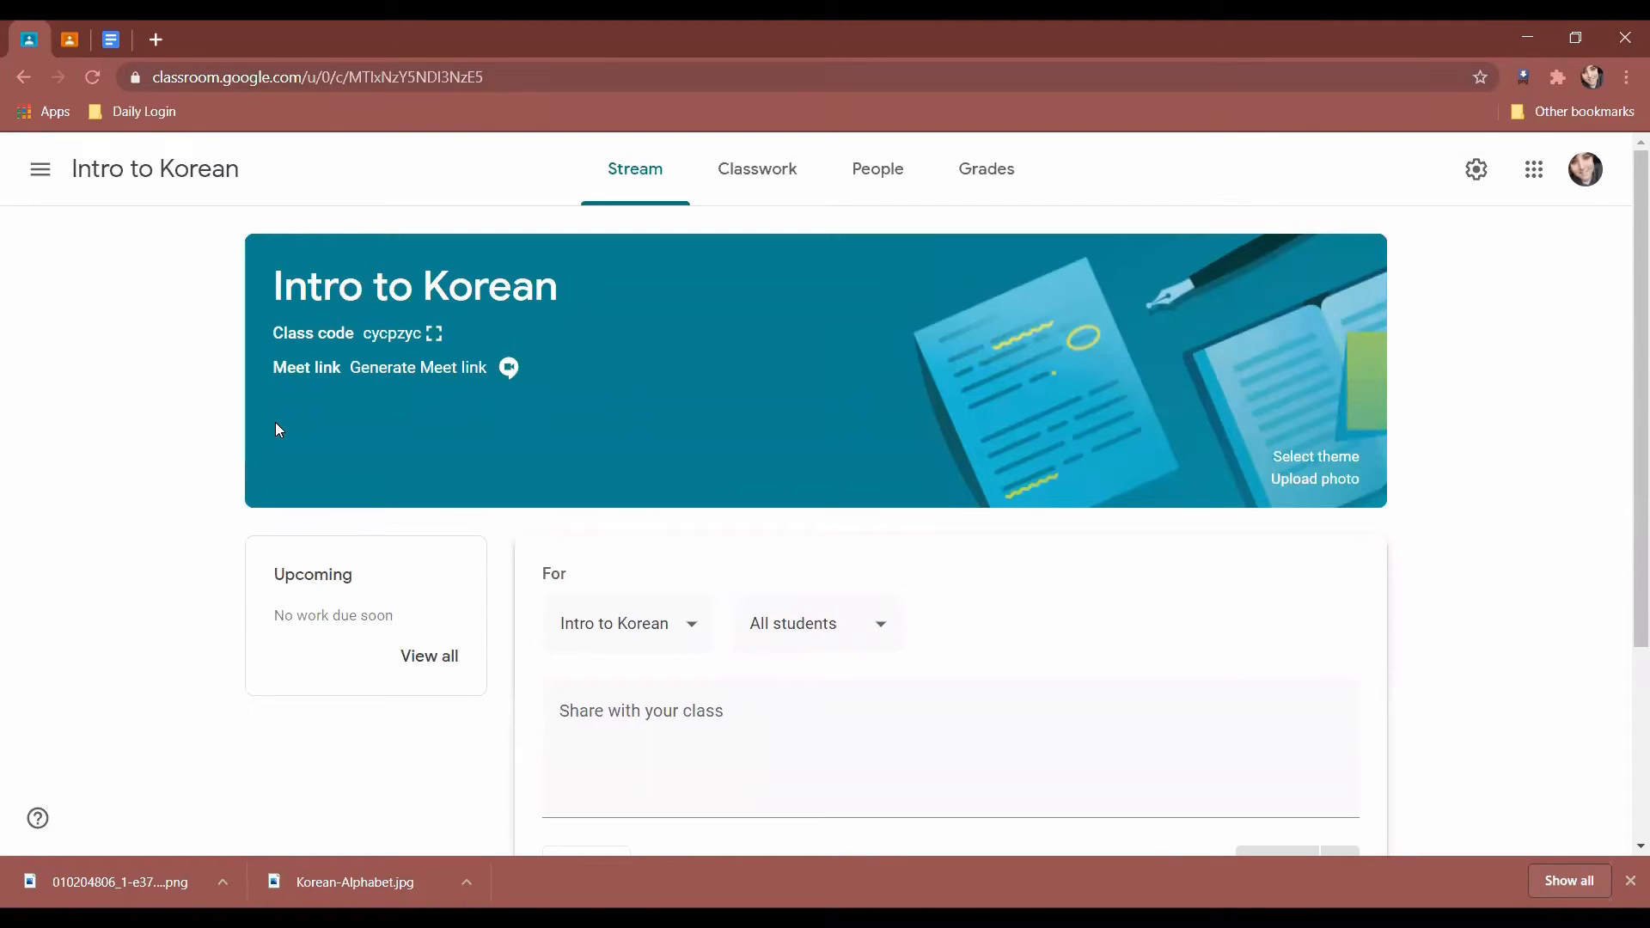
left_click(761, 179)
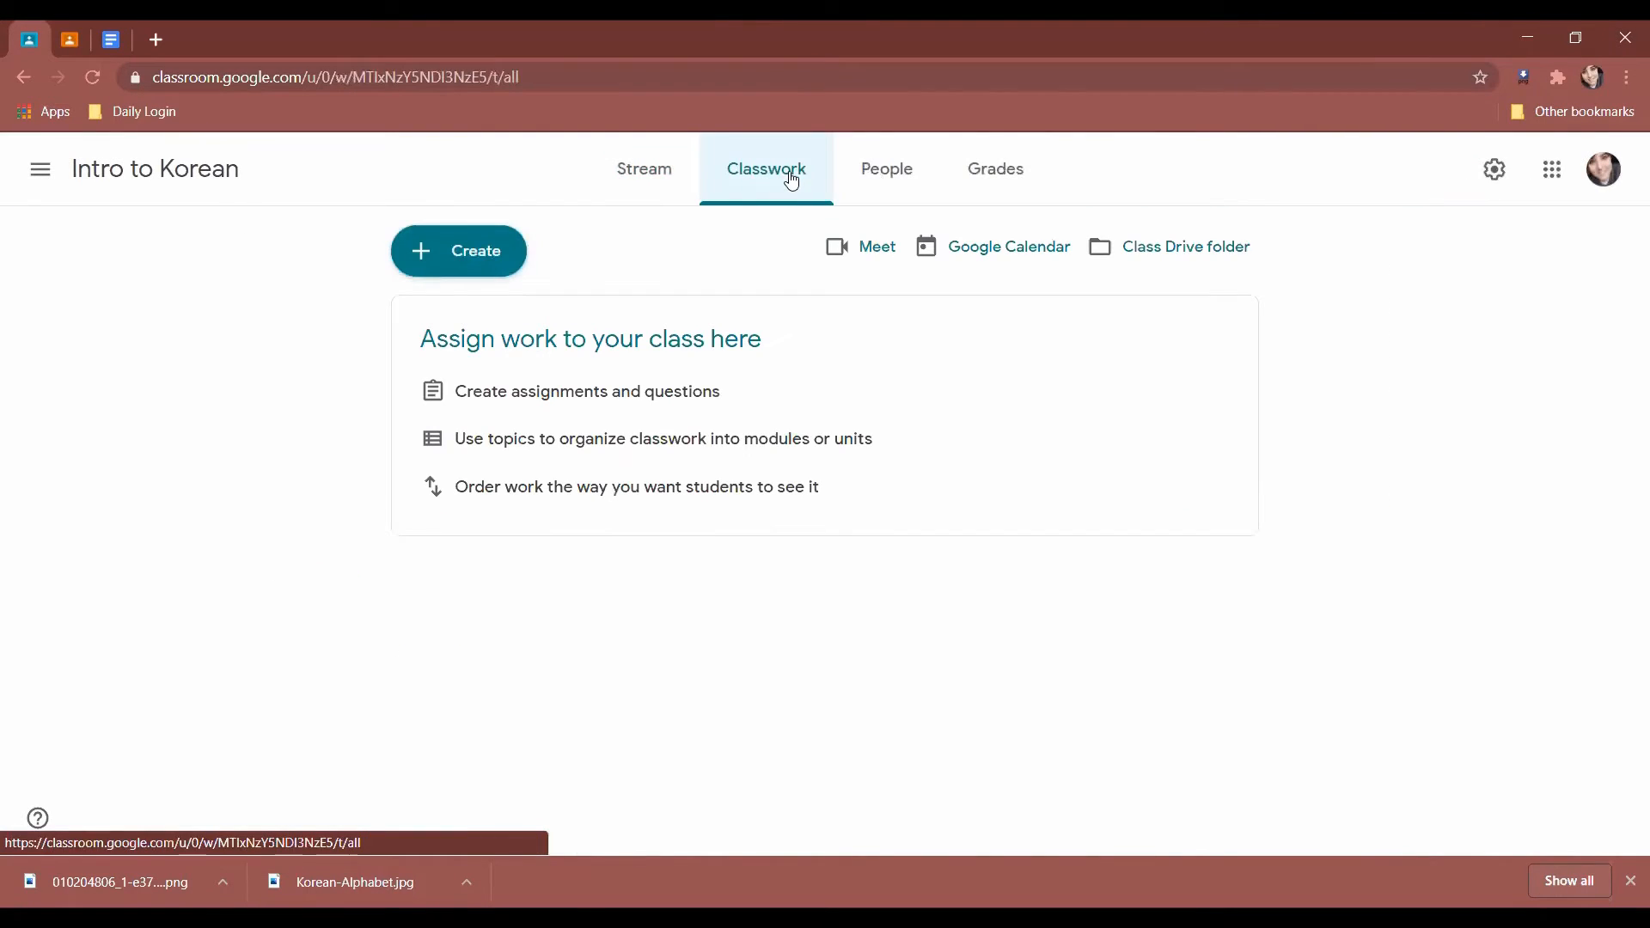
Show the People page, opening and cancelling the Invite teachers dialog along the way.
left_click(882, 189)
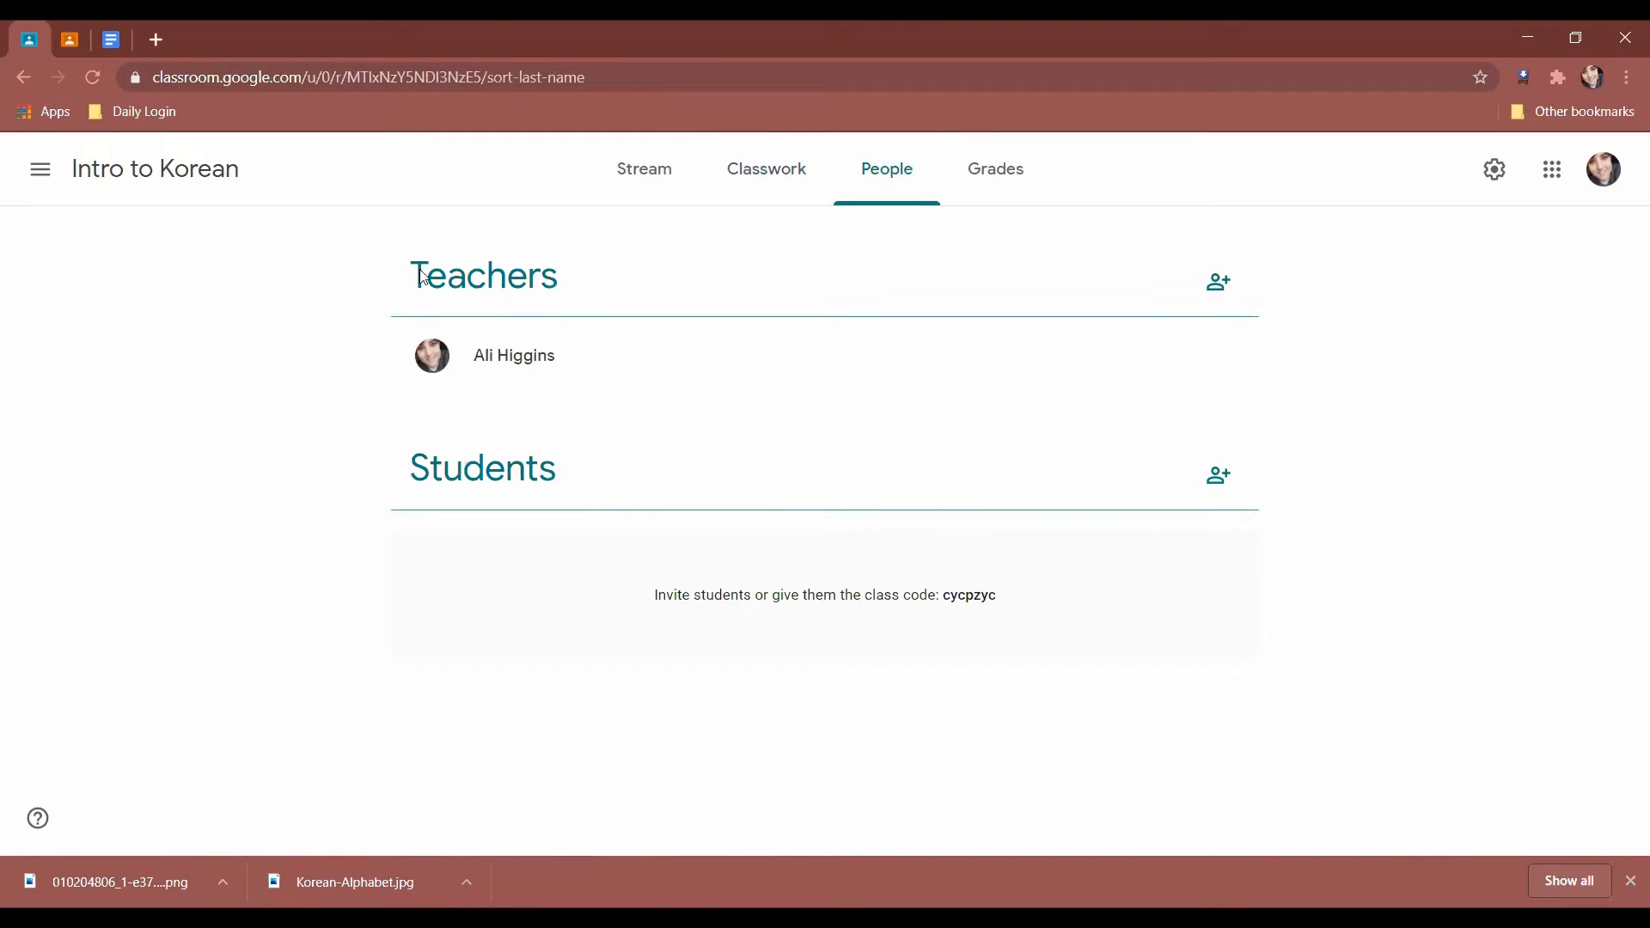
left_click(1221, 285)
left_click(960, 749)
left_click_drag(650, 593, 1060, 634)
left_click(1124, 718)
Search 'vol' and invite Do Space Volunteer Coordinator as the class's first student.
left_click(1217, 475)
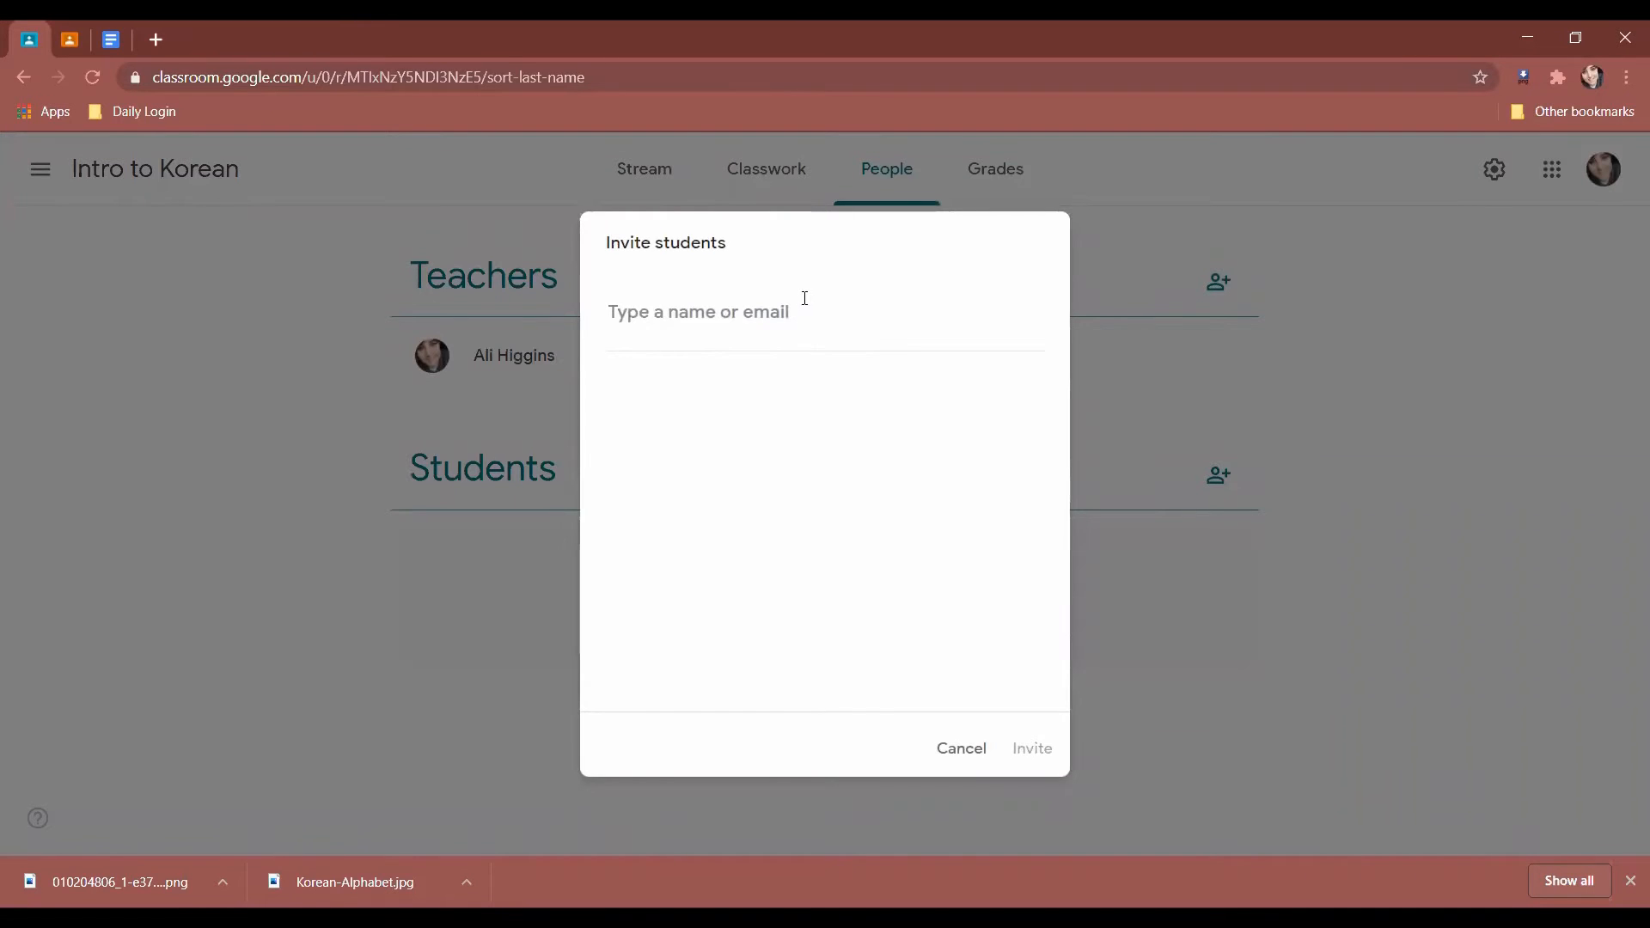
type("volu")
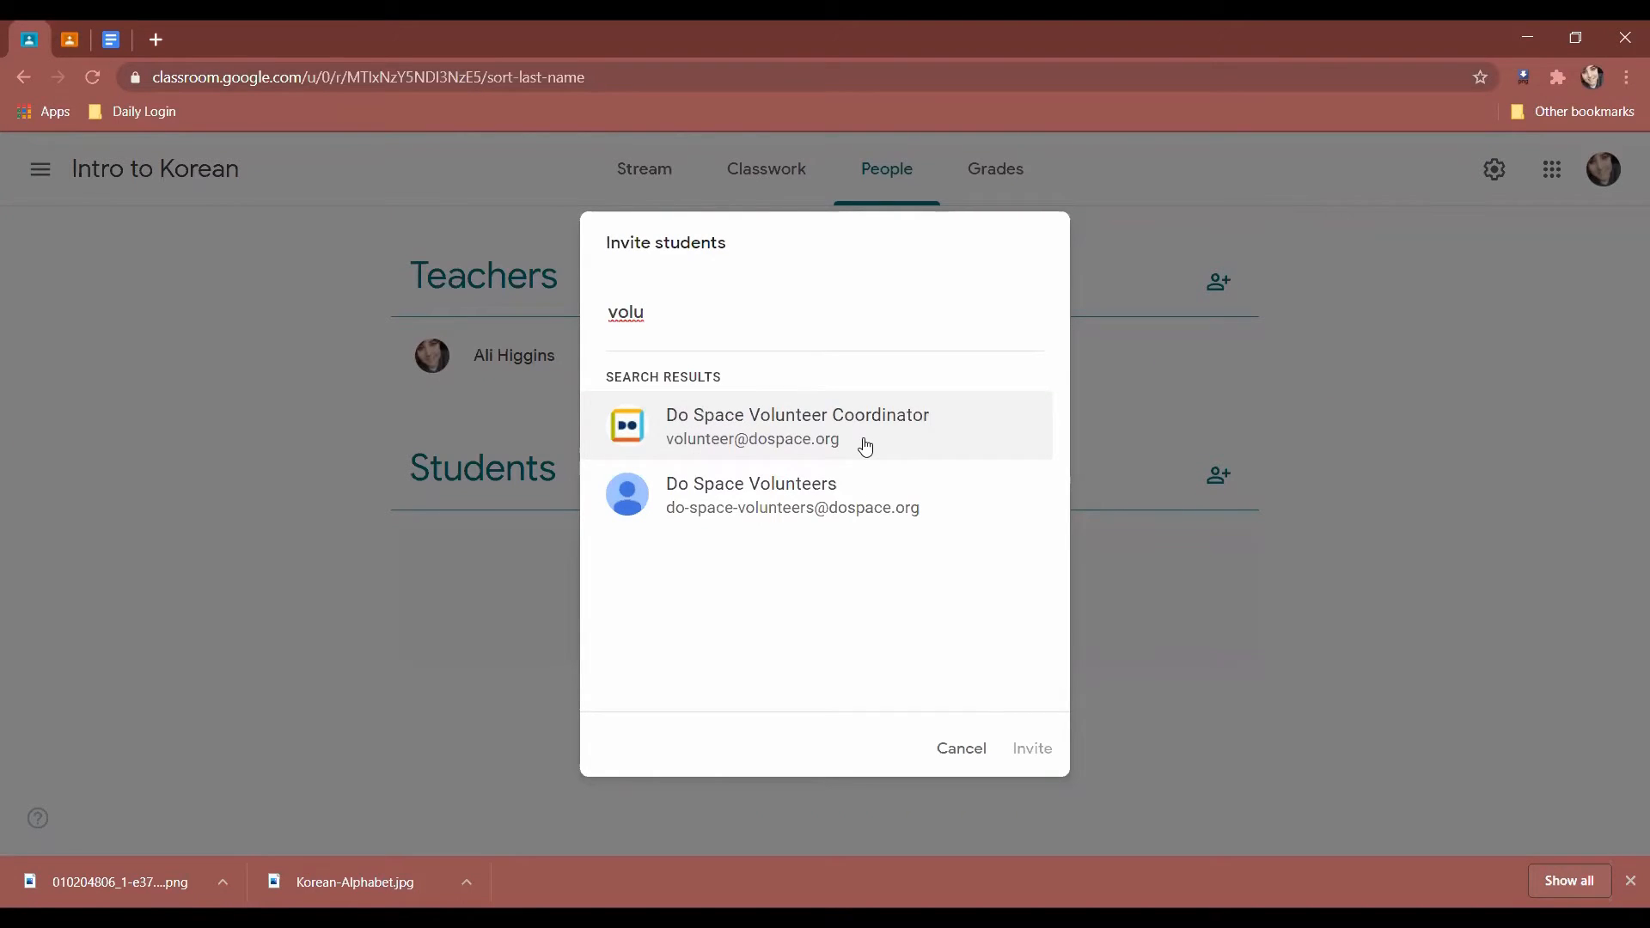
left_click(963, 752)
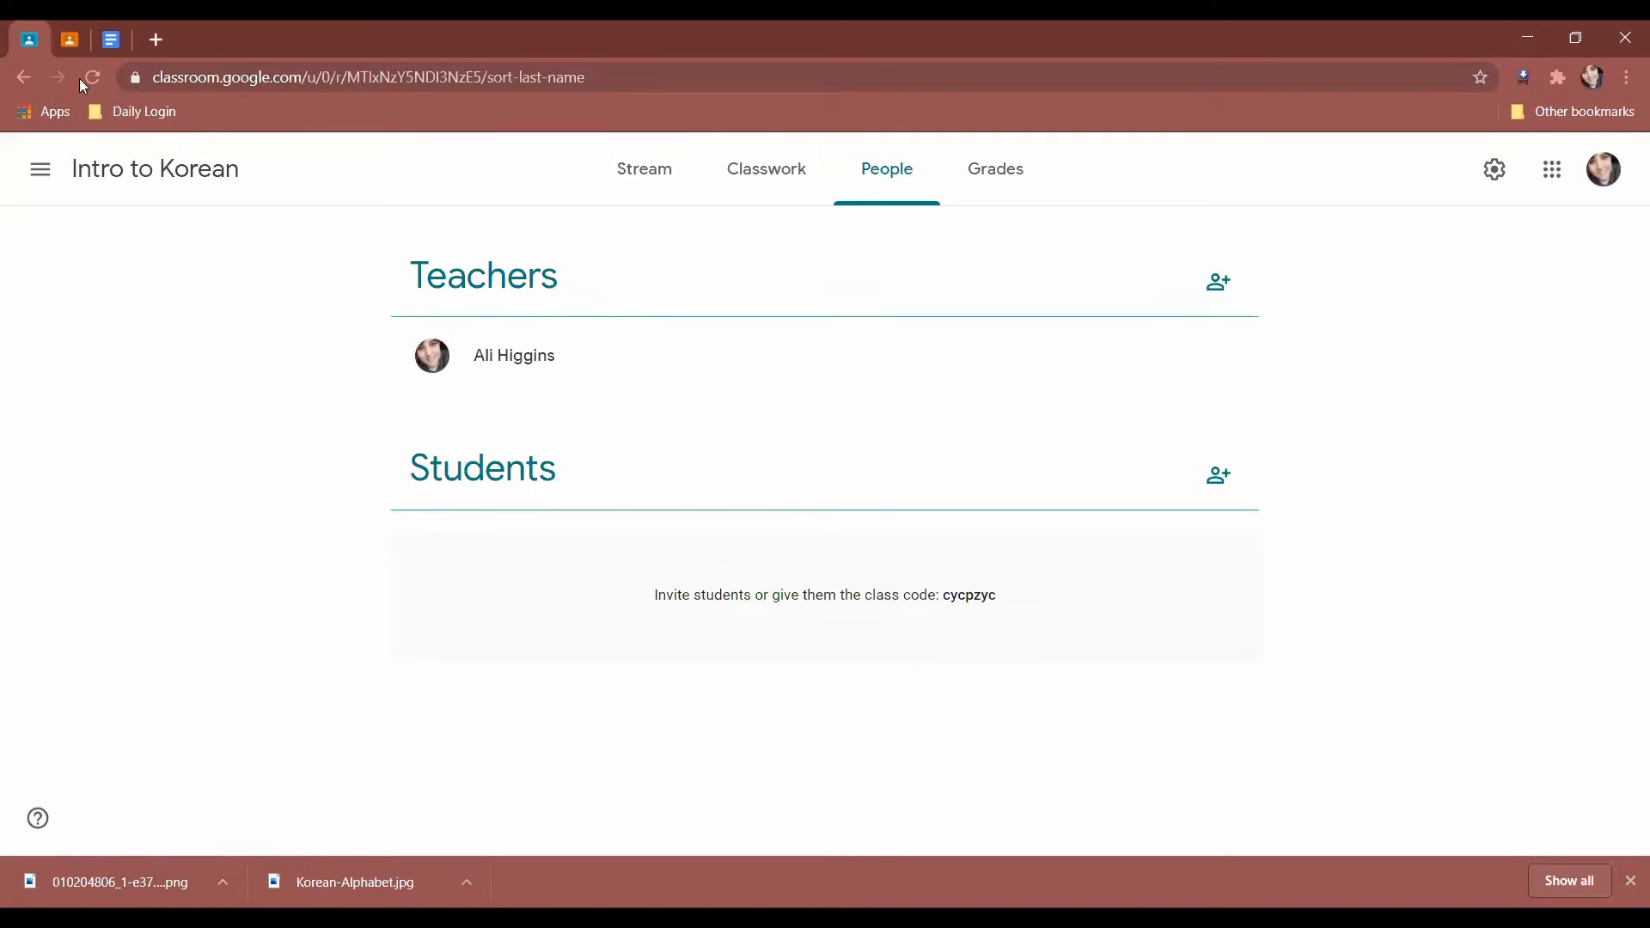
left_click(1216, 478)
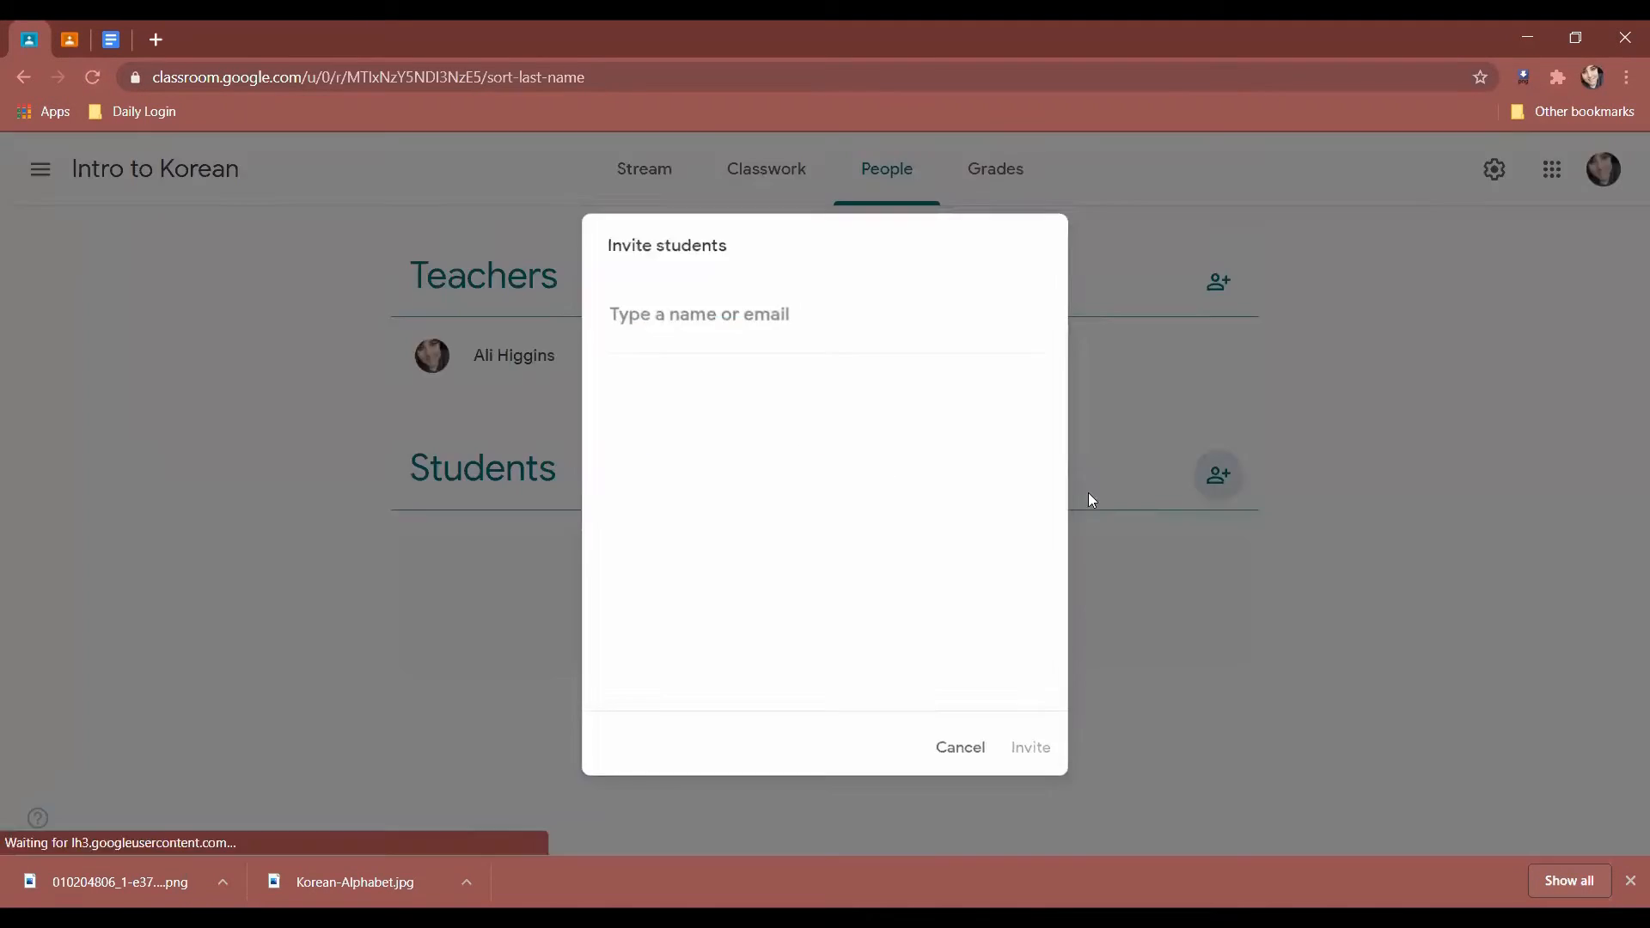
type("vol")
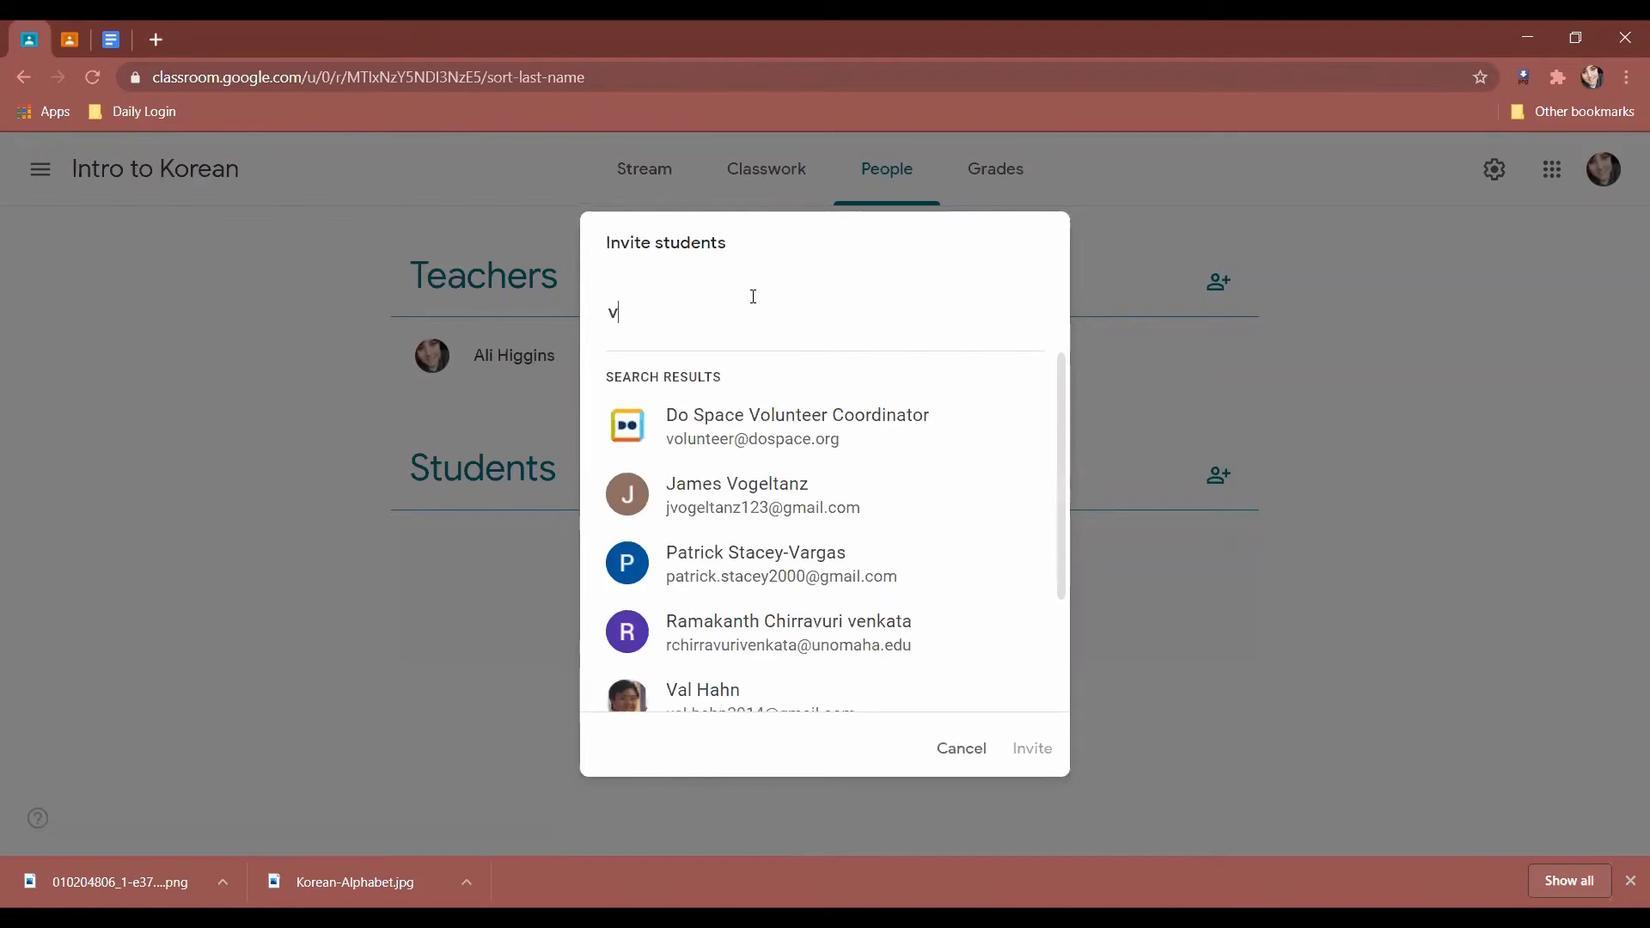
left_click(807, 427)
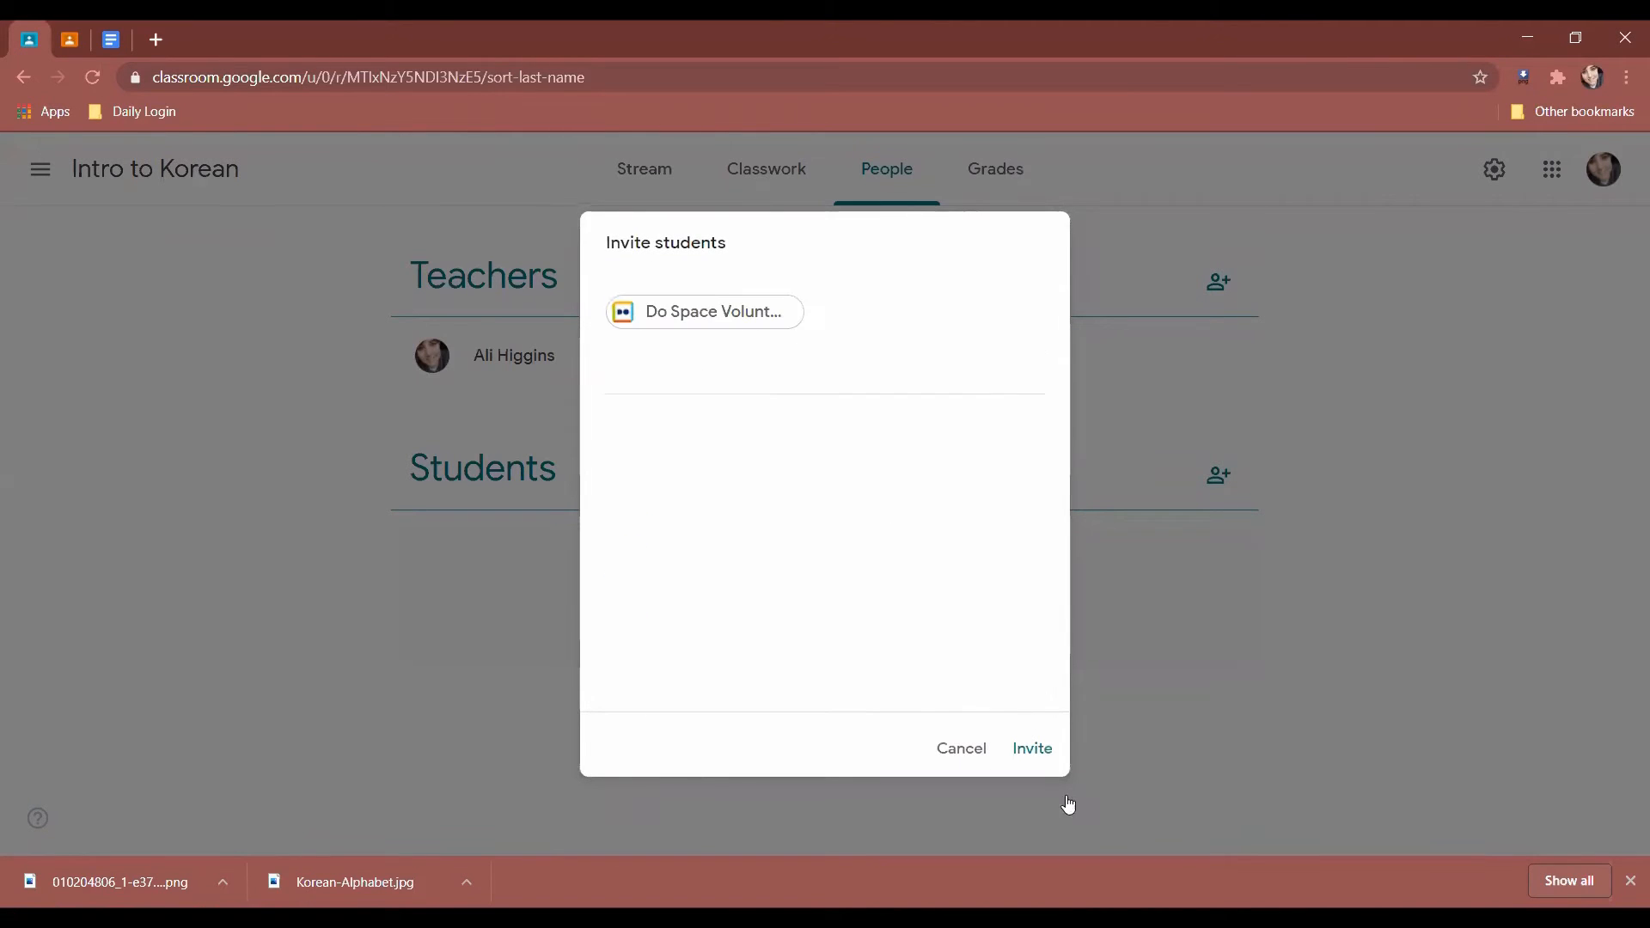
left_click(1029, 749)
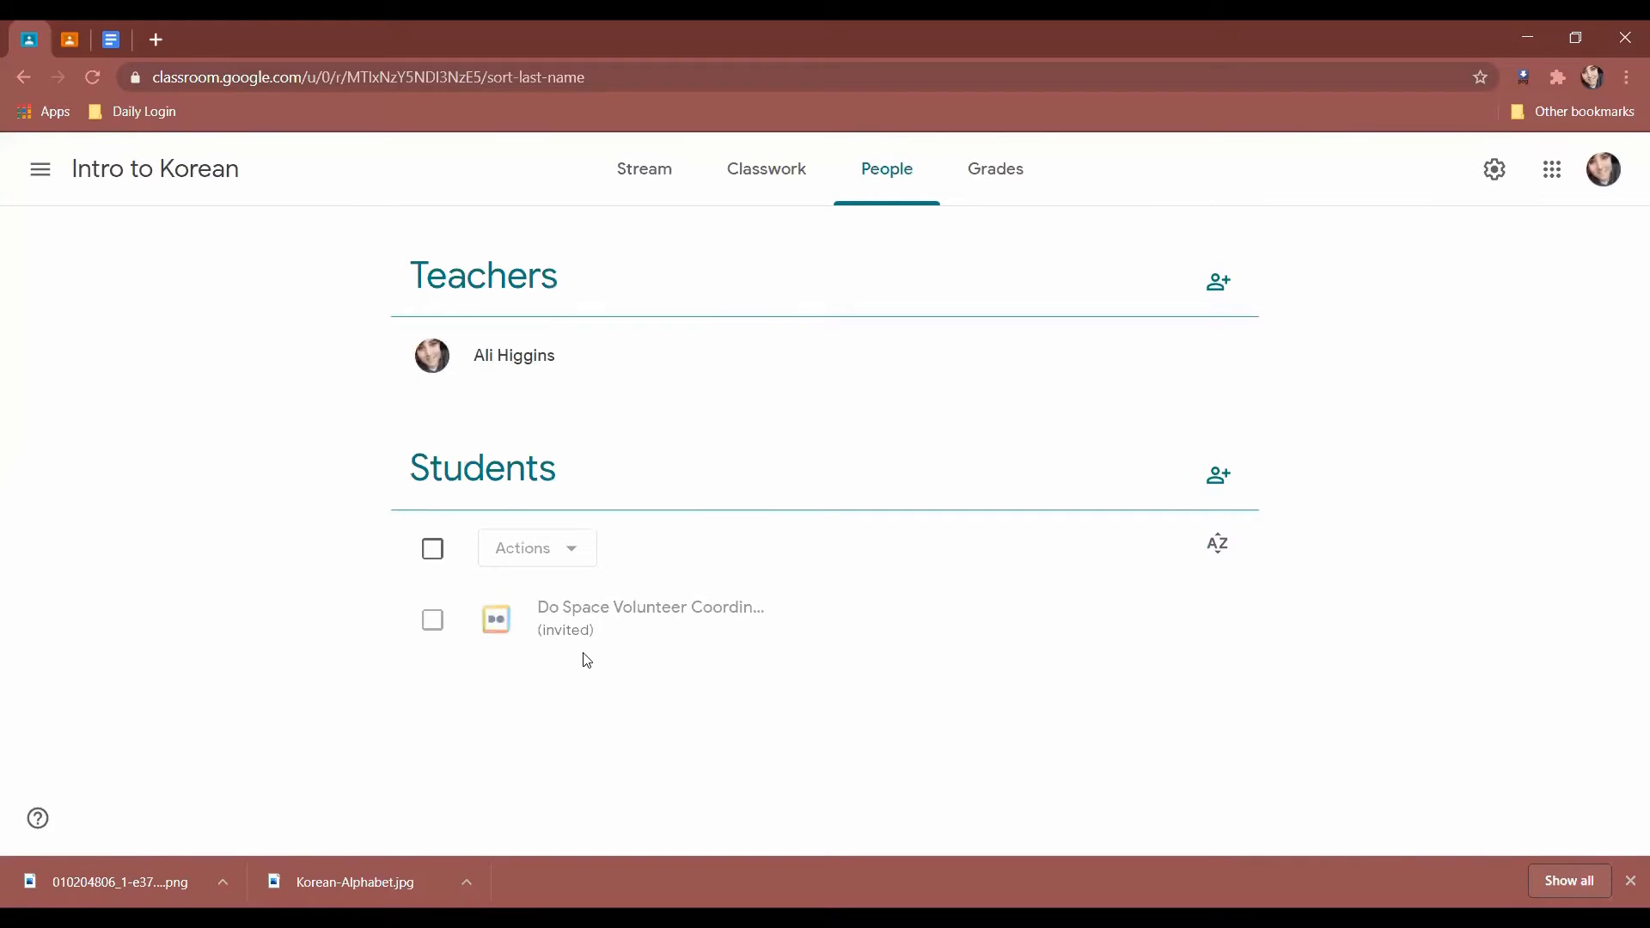
left_click_drag(592, 643, 532, 639)
left_click(120, 555)
Open the class in a second tab, then close that extra Intro to Korean tab.
left_click(409, 299)
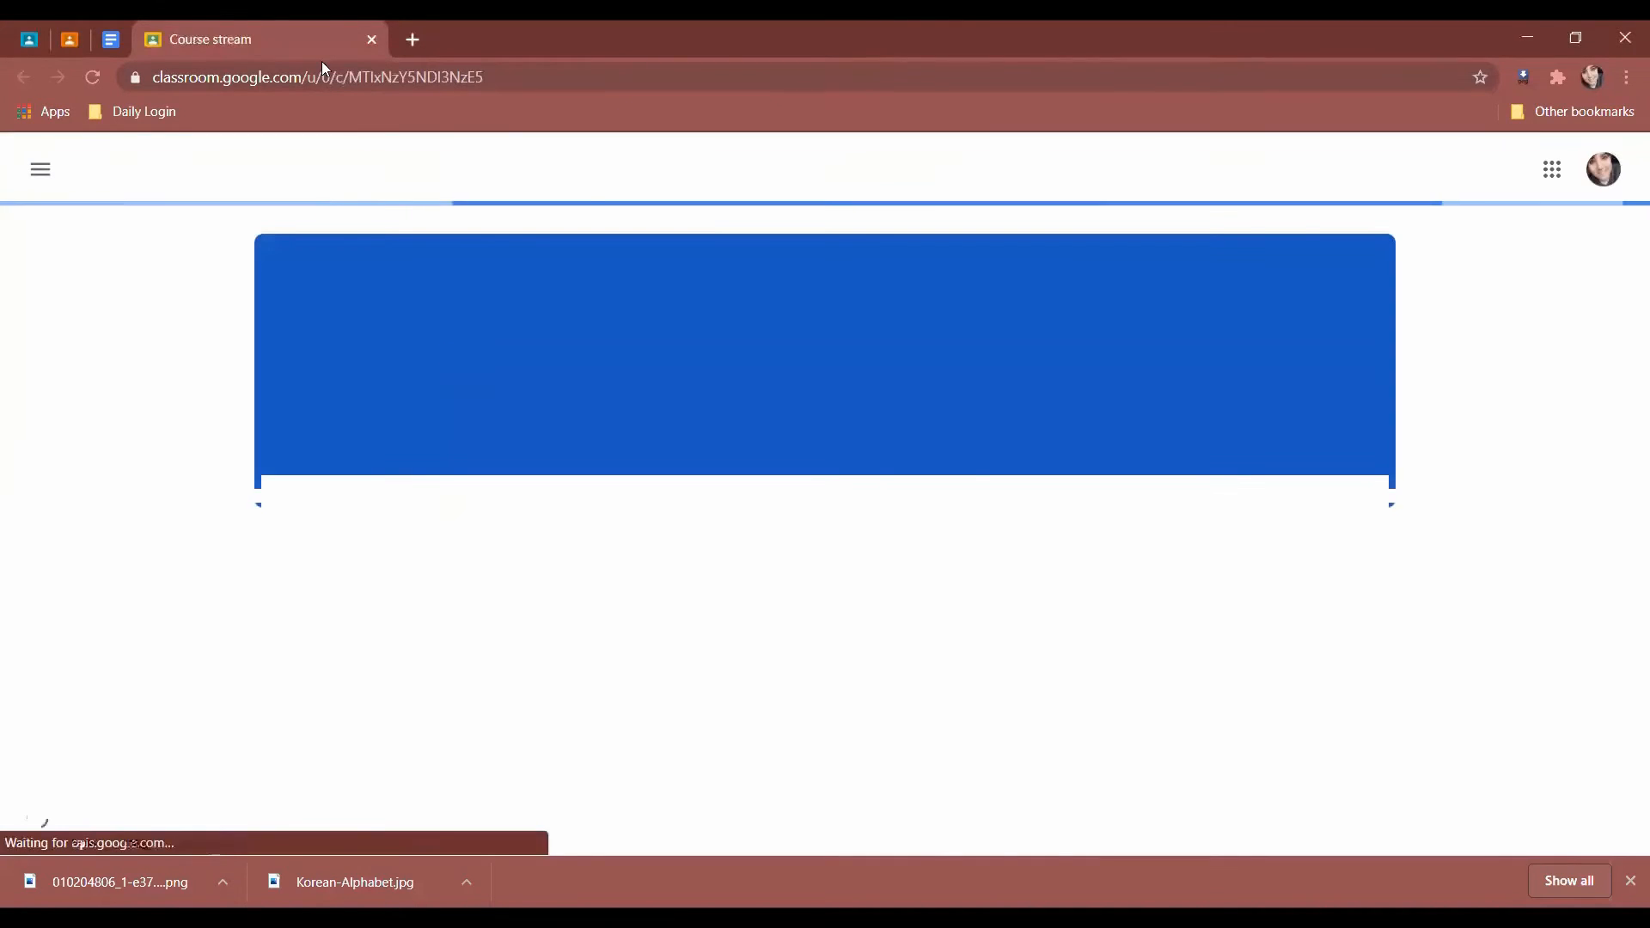
right_click(313, 40)
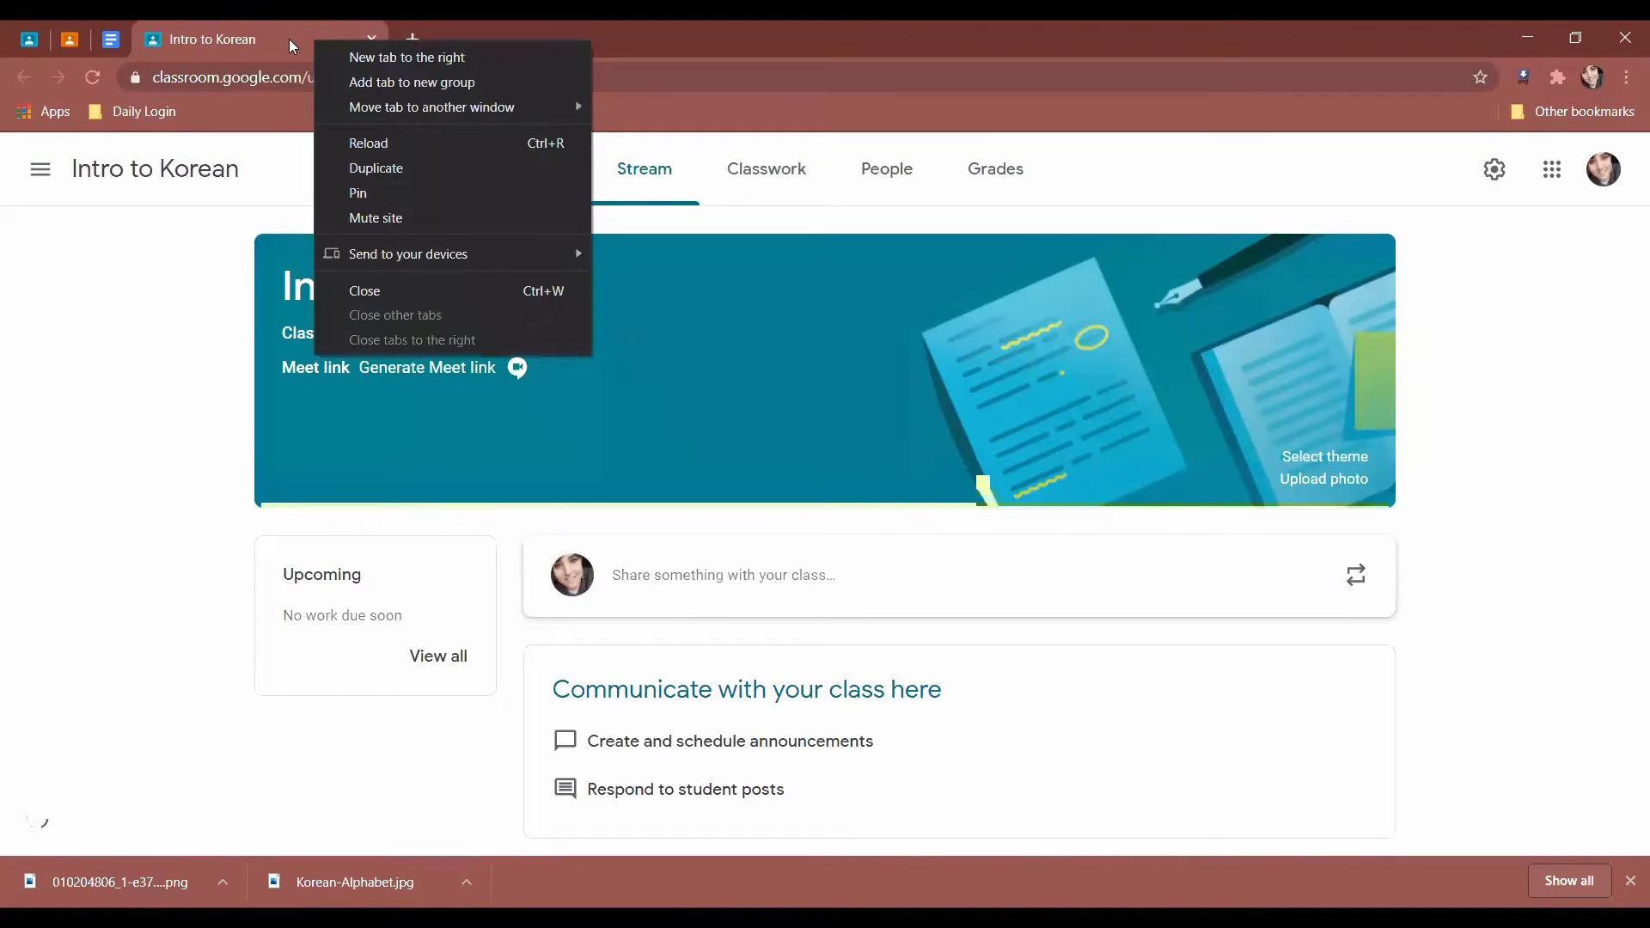
key("Escape")
left_click(110, 39)
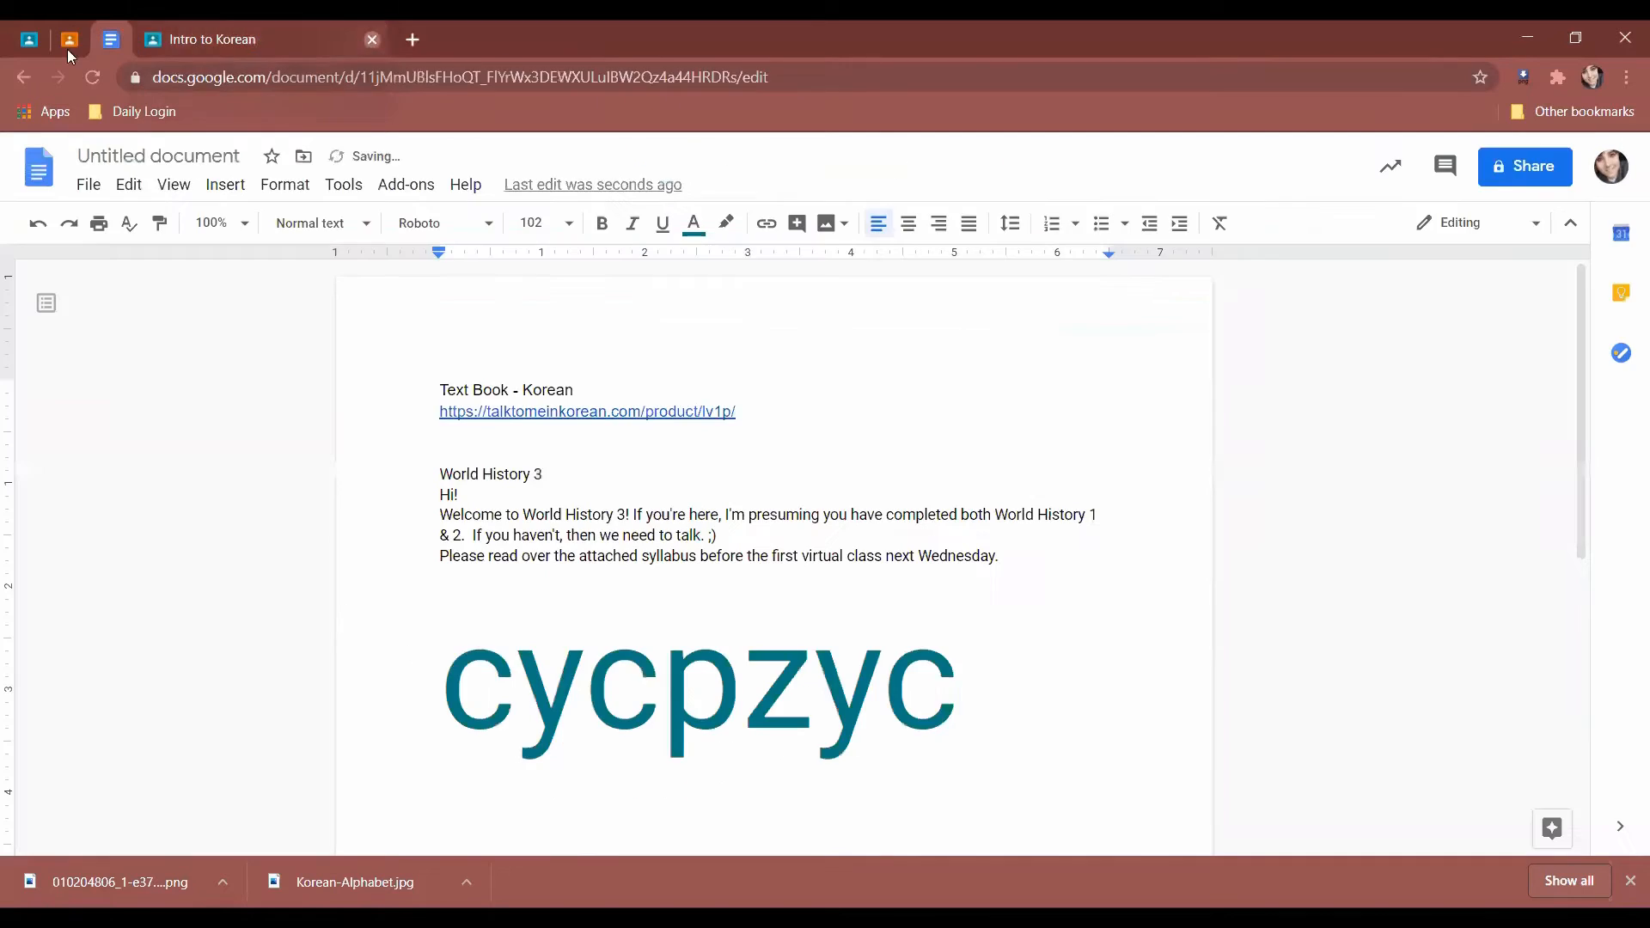
left_click(36, 49)
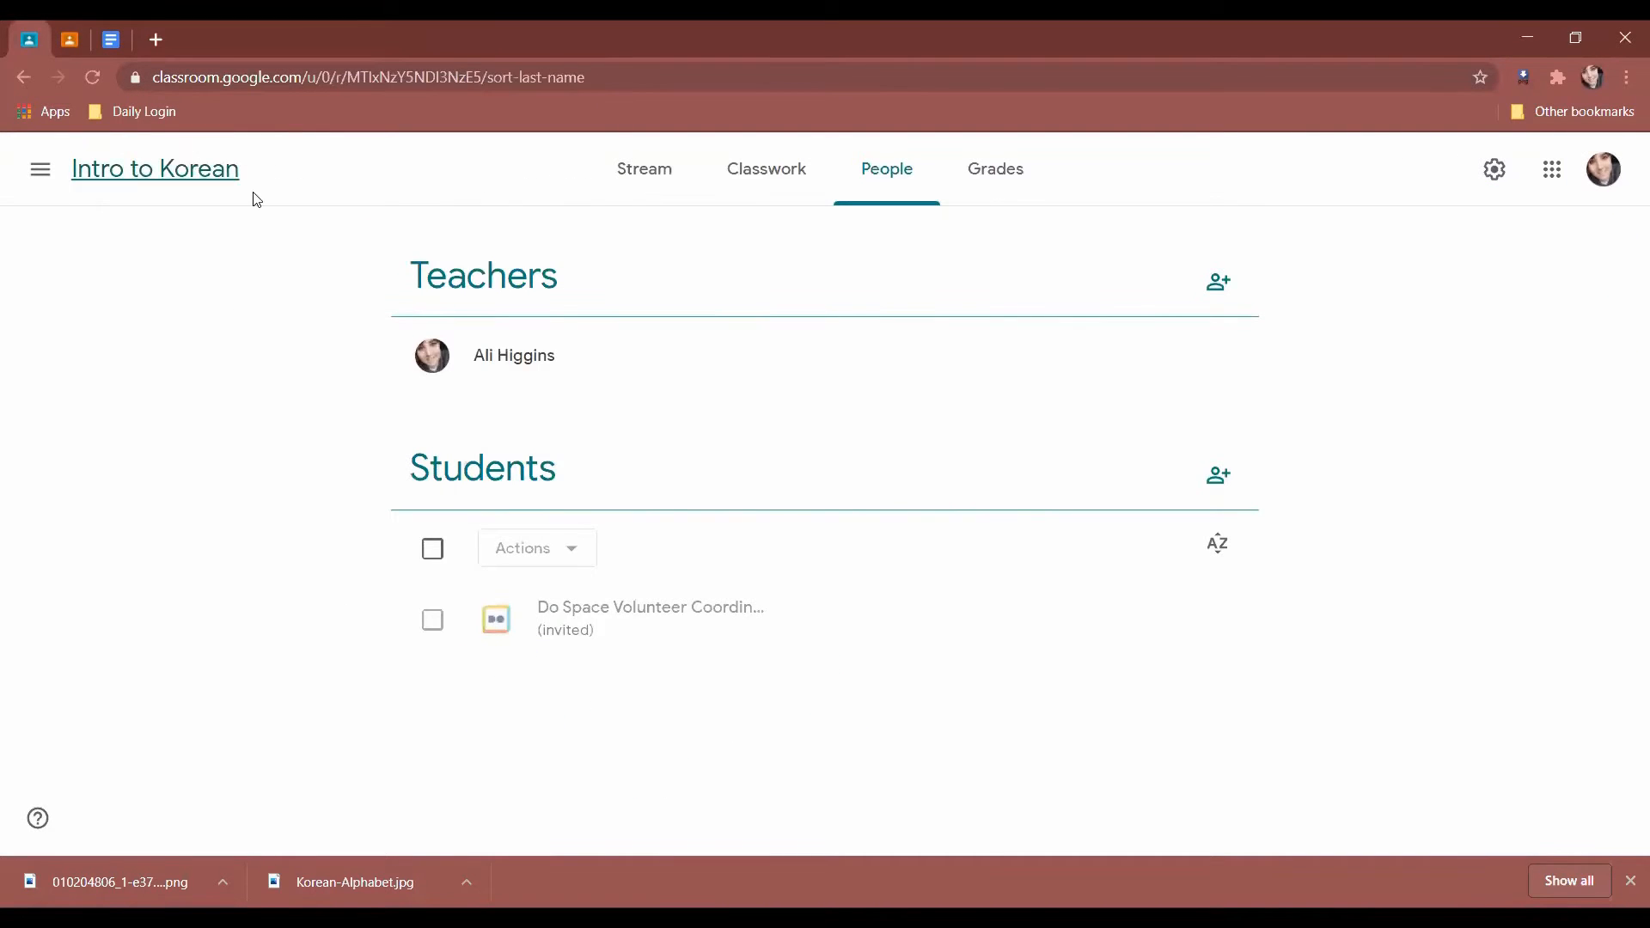
Show the class's Classwork page, with a brief detour back to People.
left_click(751, 194)
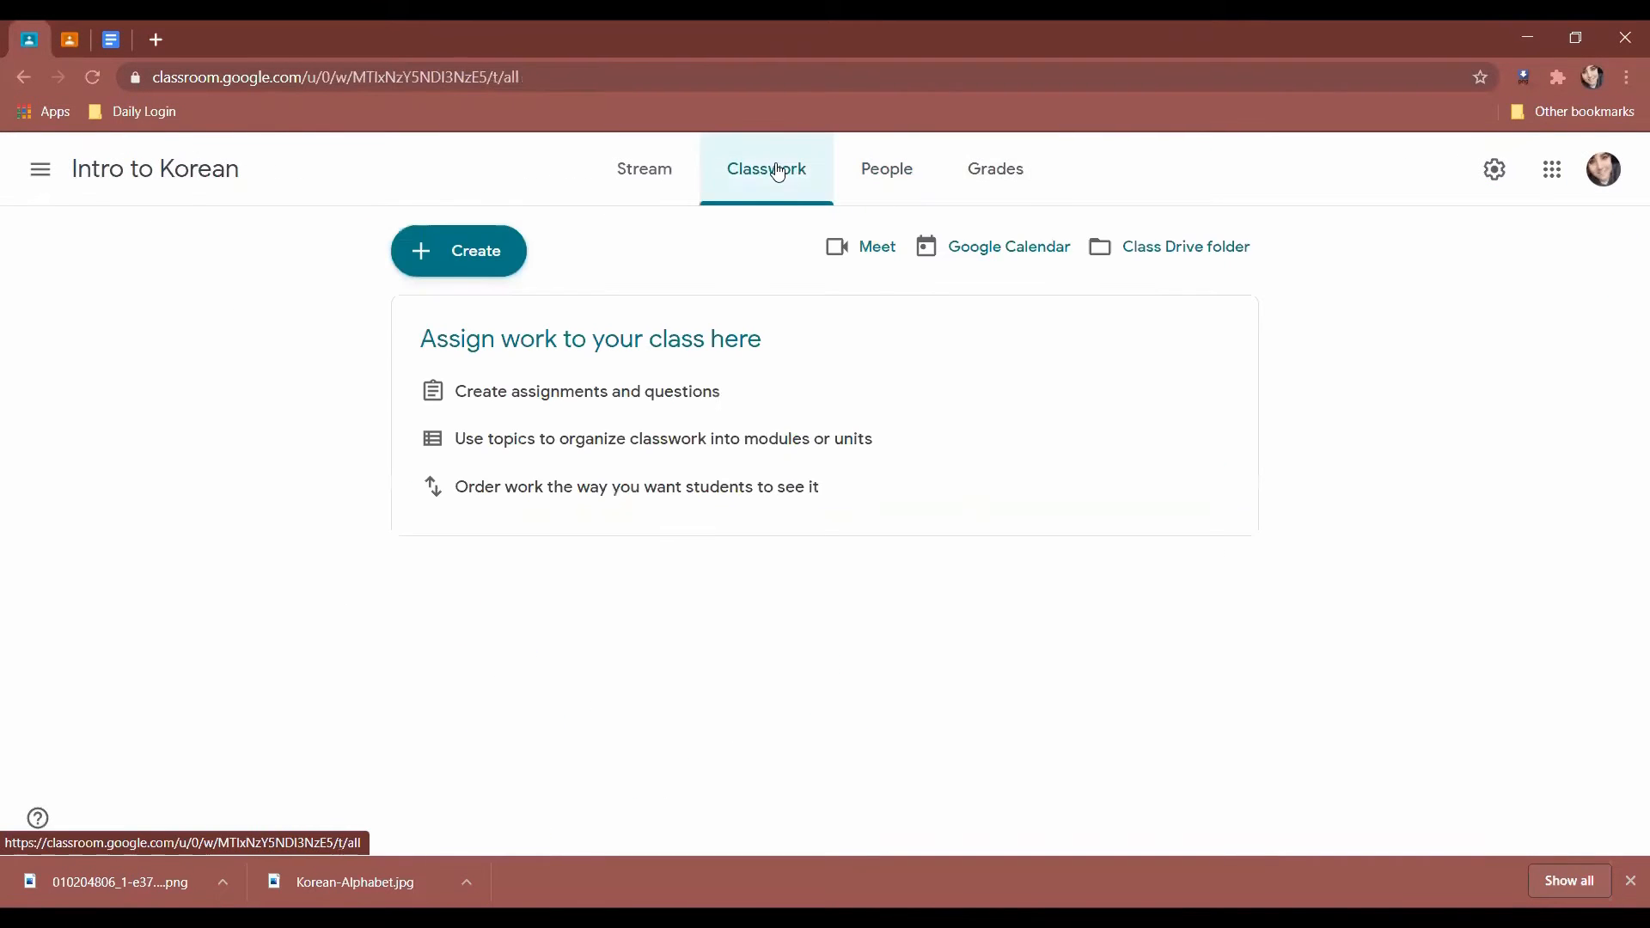
left_click(865, 172)
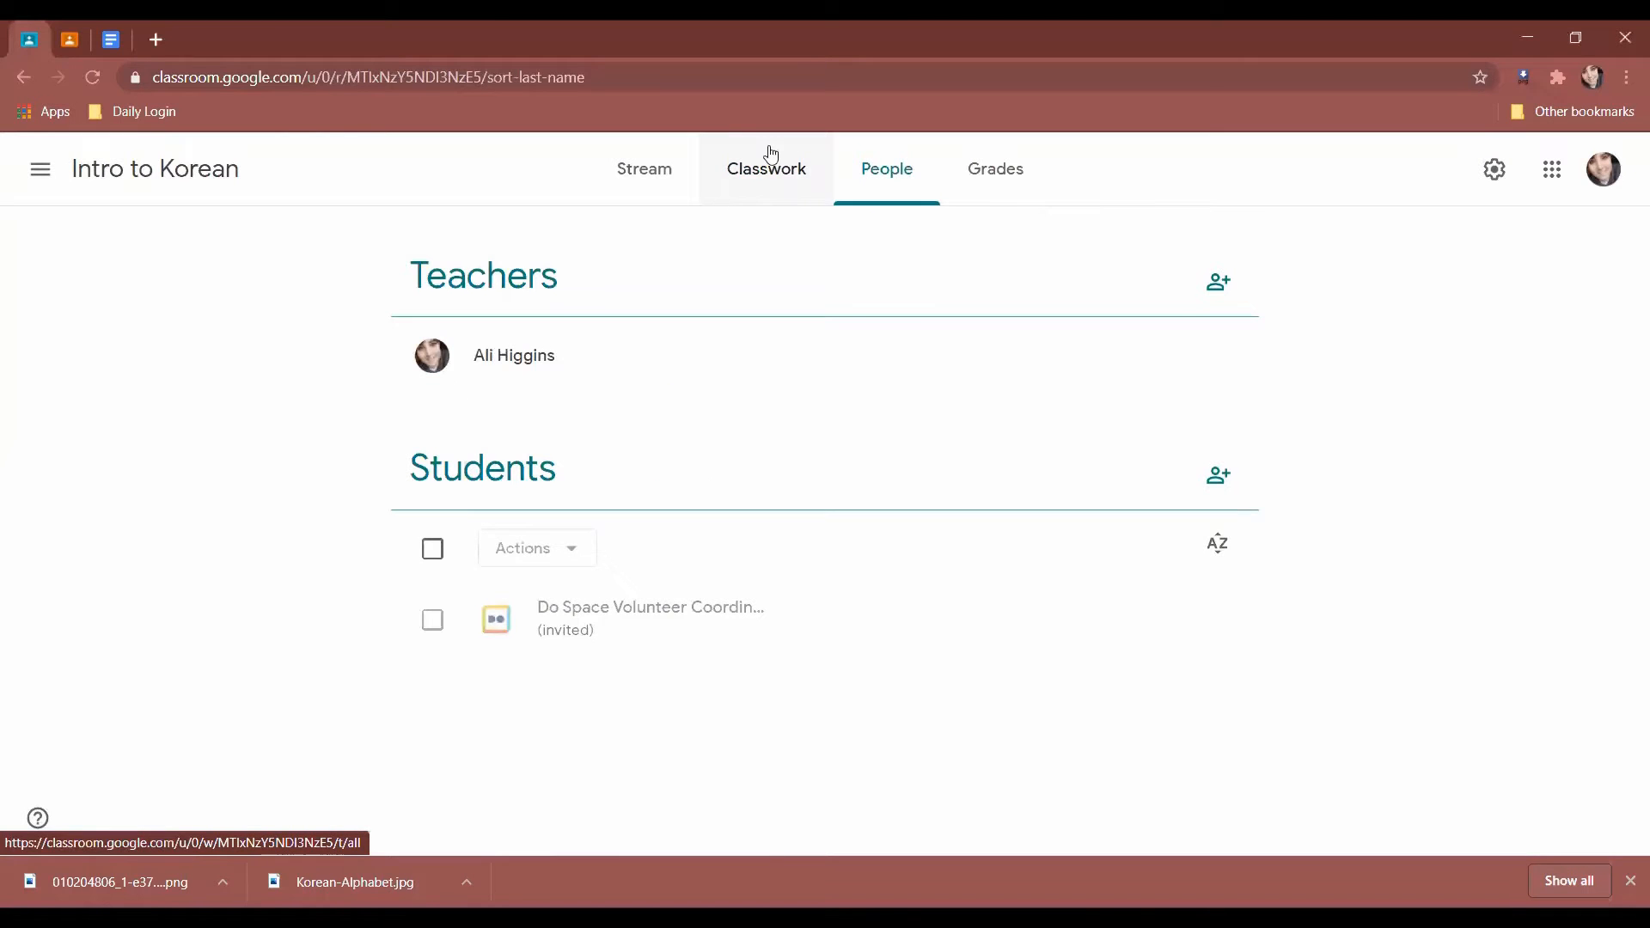
left_click(757, 172)
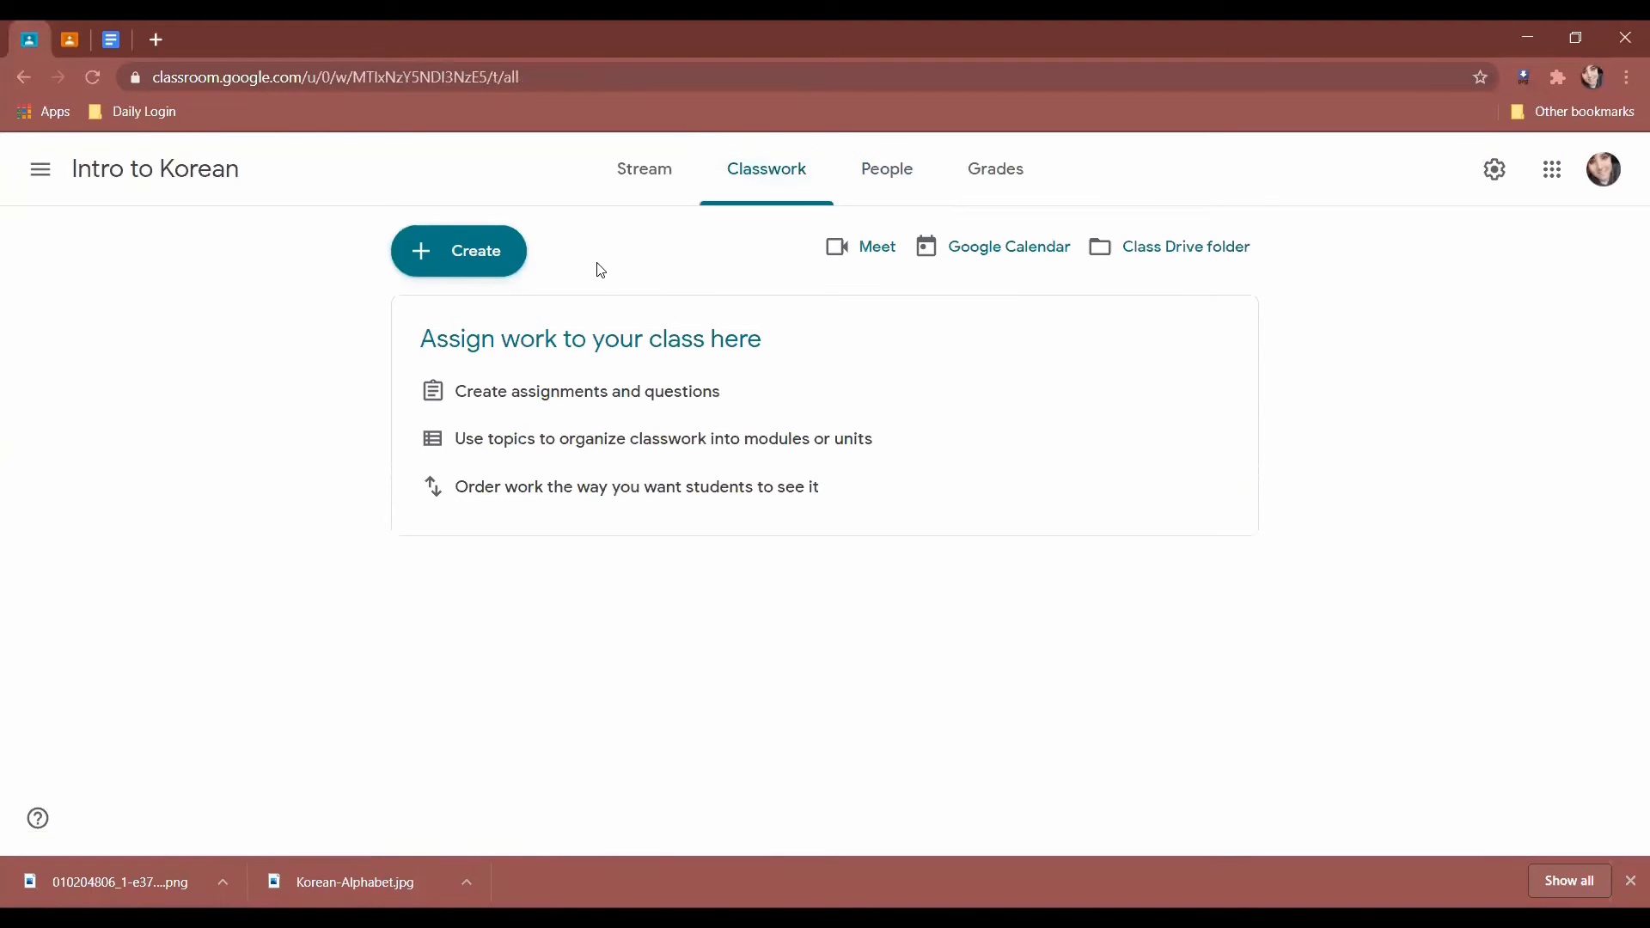
Highlight the assign-work tips: create assignments, organize with topics, and order work.
left_click_drag(433, 329, 979, 548)
left_click(830, 525)
left_click_drag(421, 339, 922, 526)
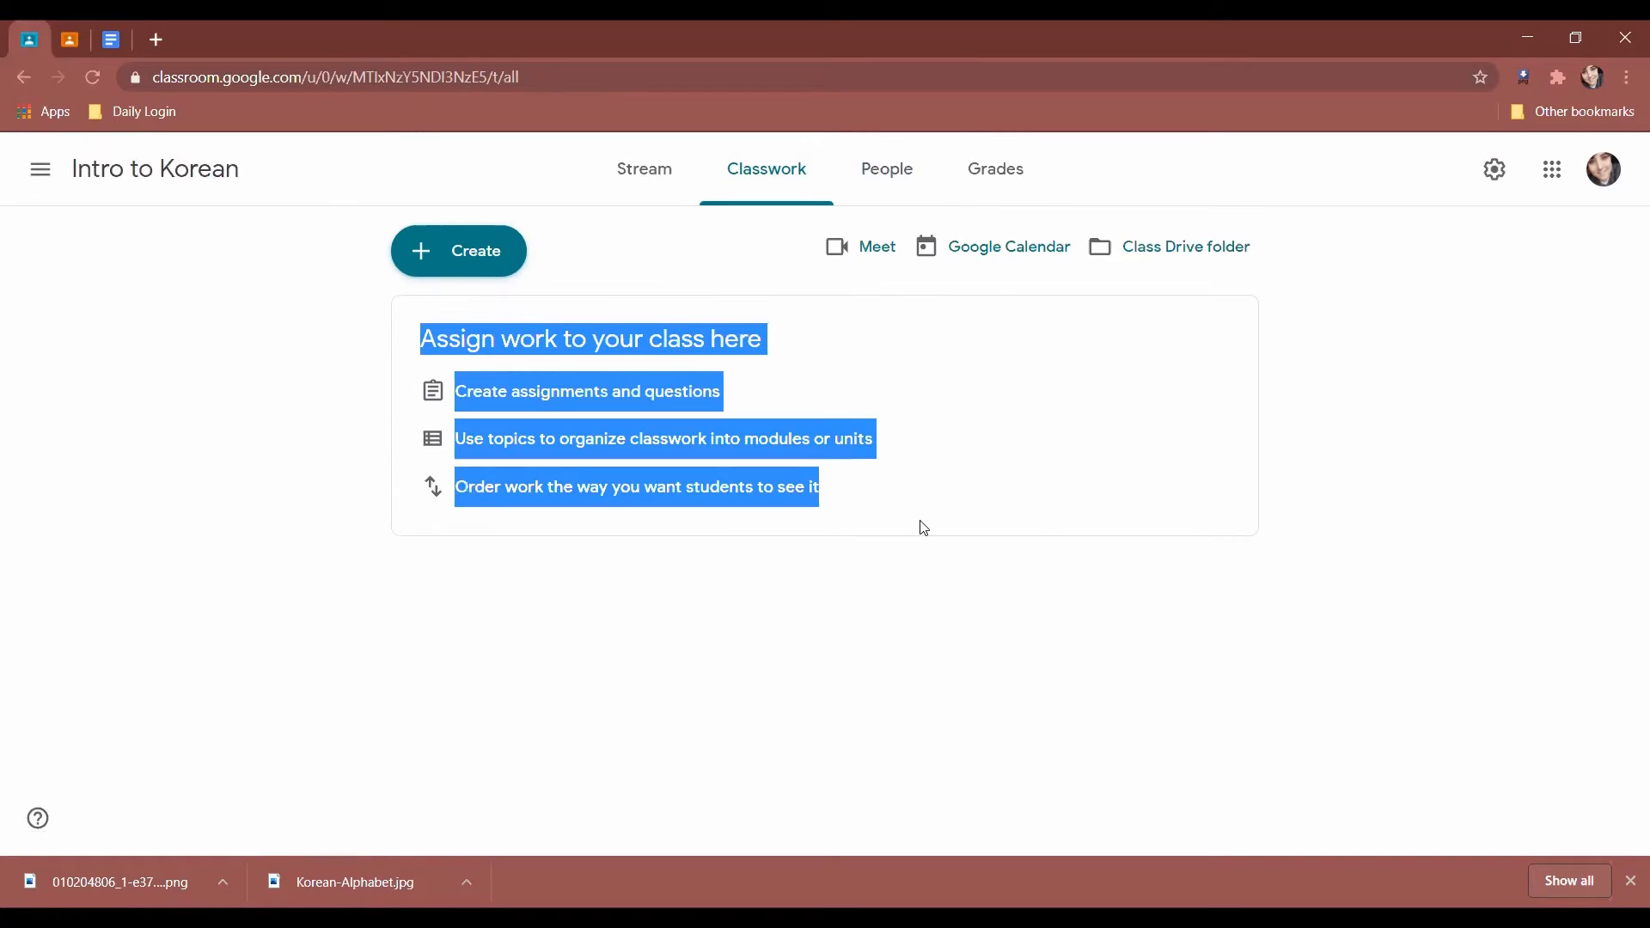
left_click(719, 582)
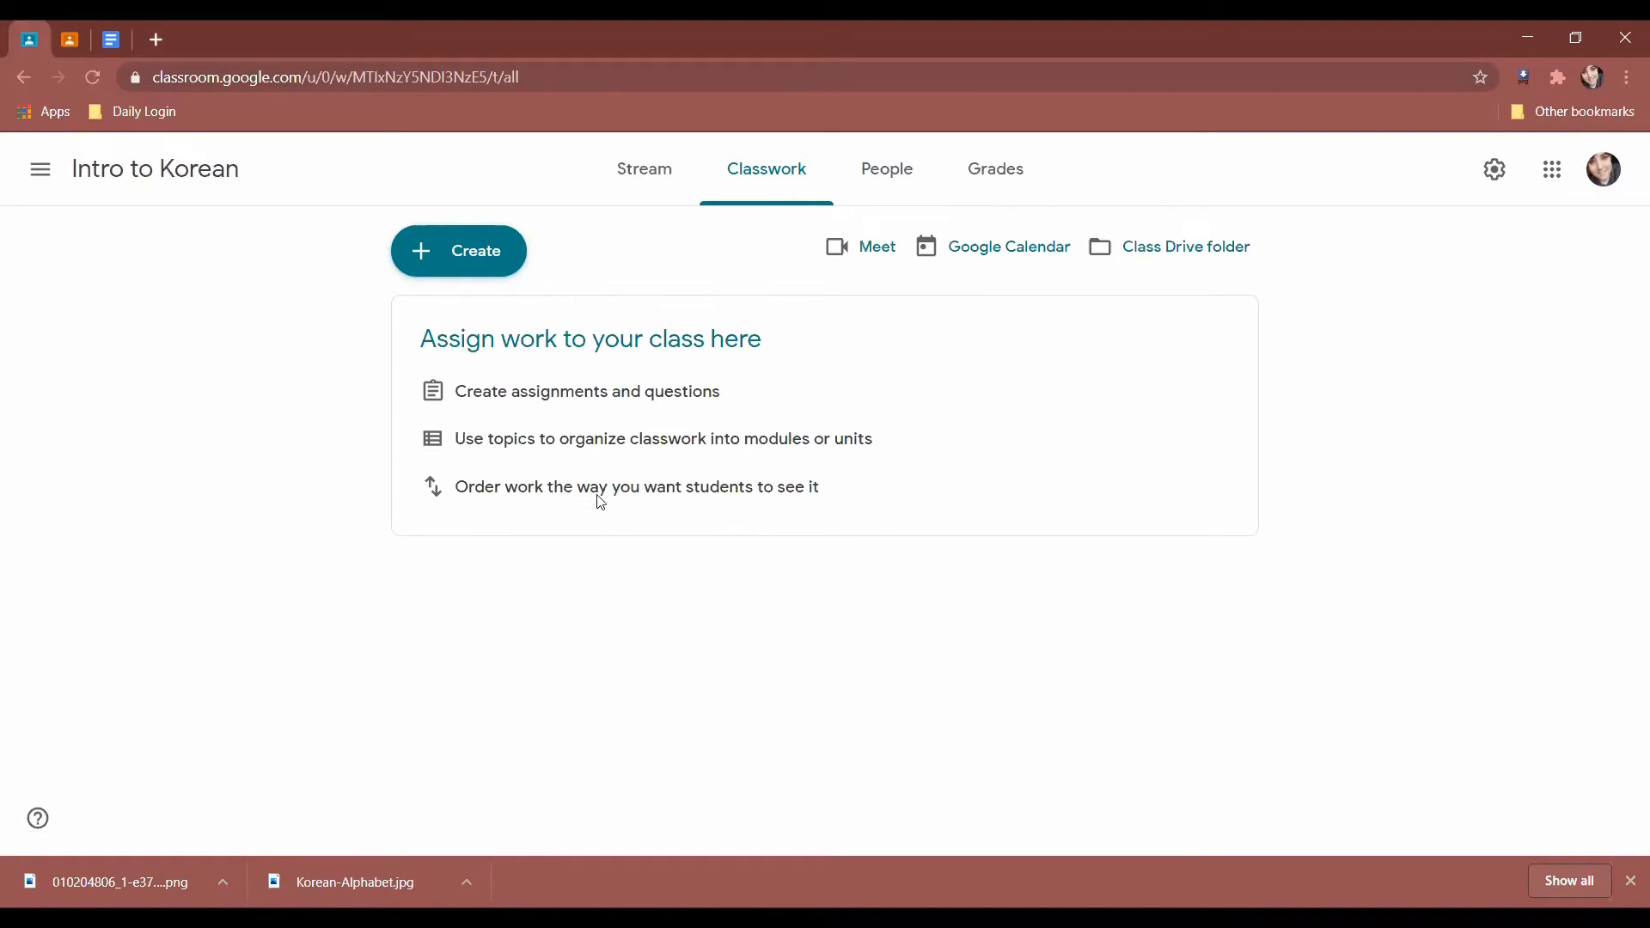
left_click_drag(438, 398, 758, 416)
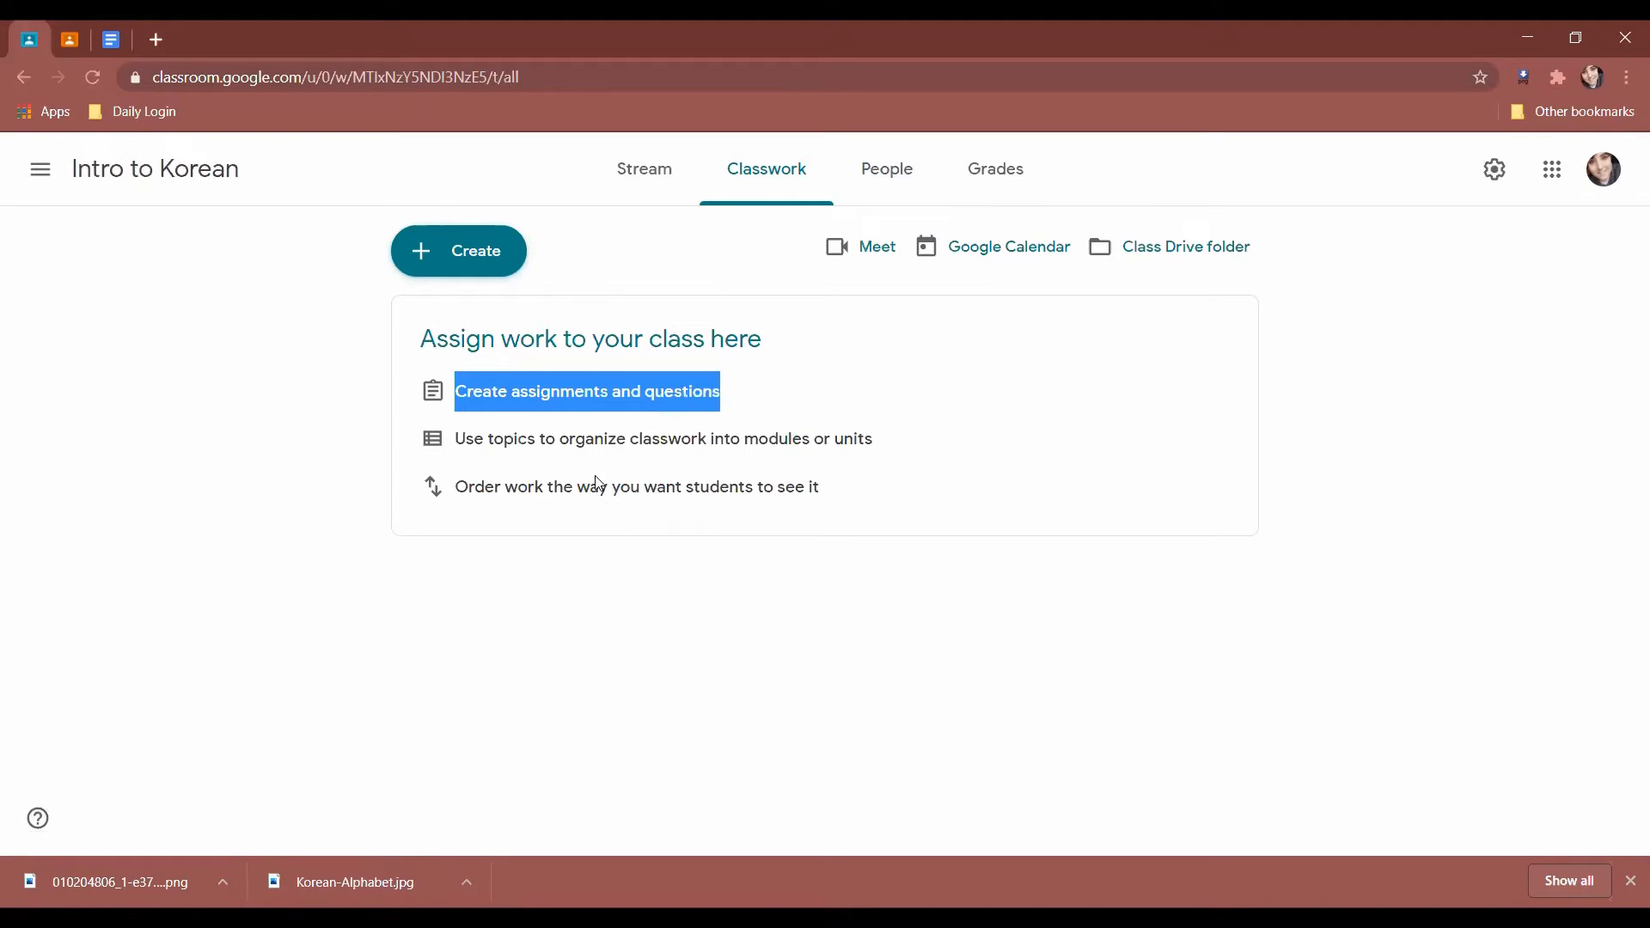
left_click(415, 457)
left_click_drag(423, 448, 926, 462)
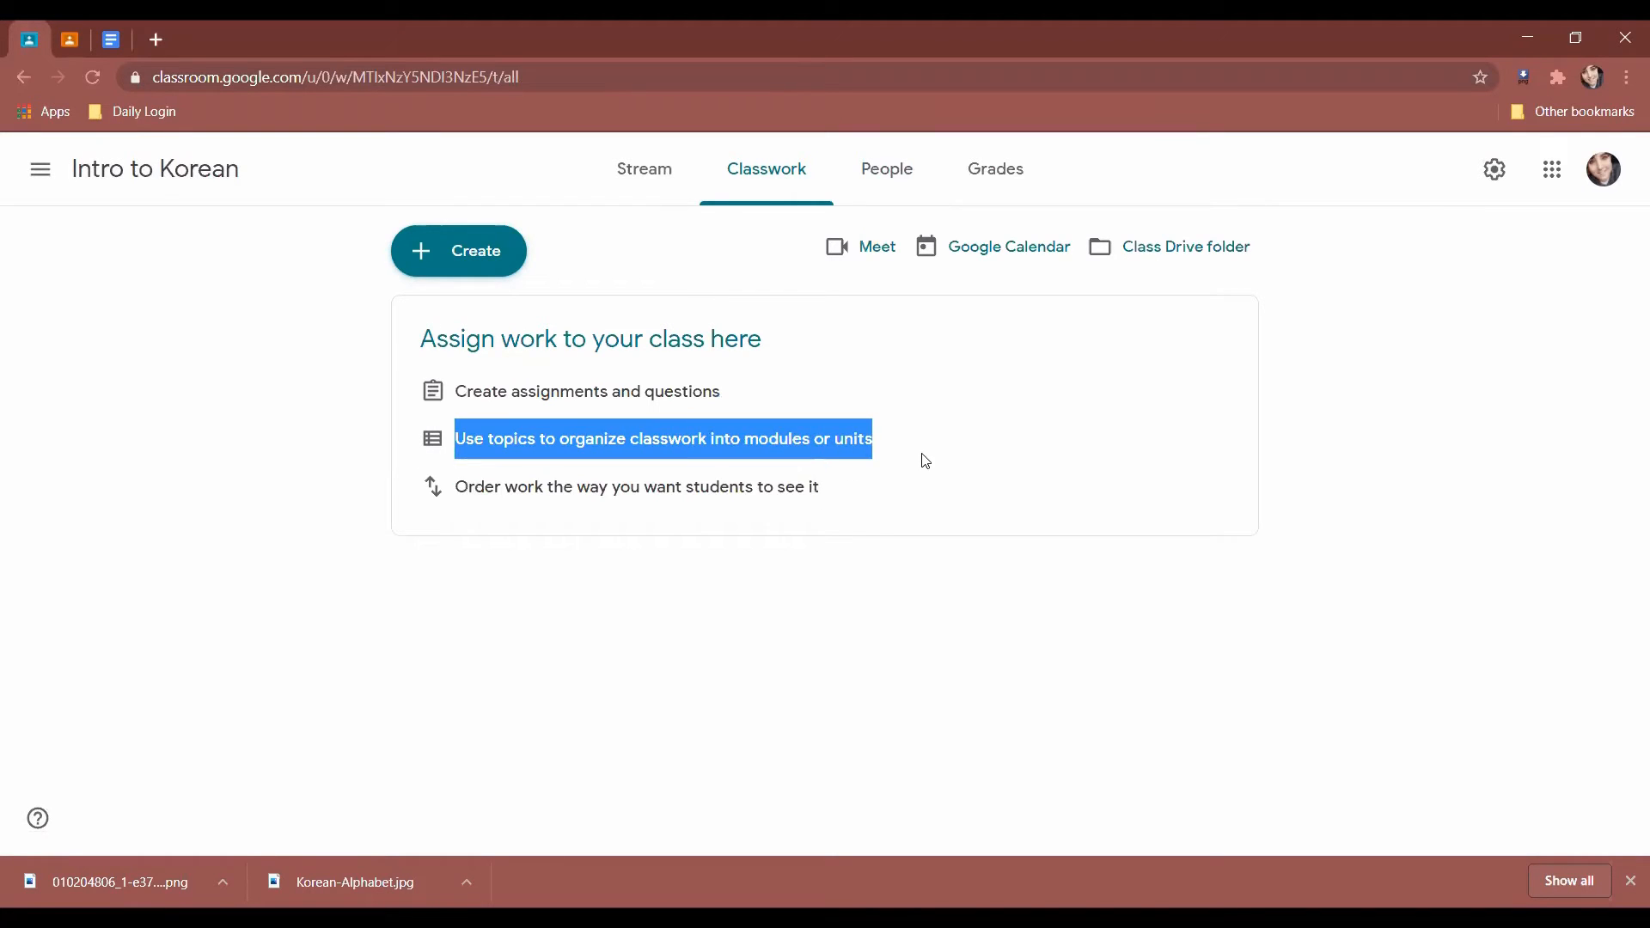
left_click(918, 454)
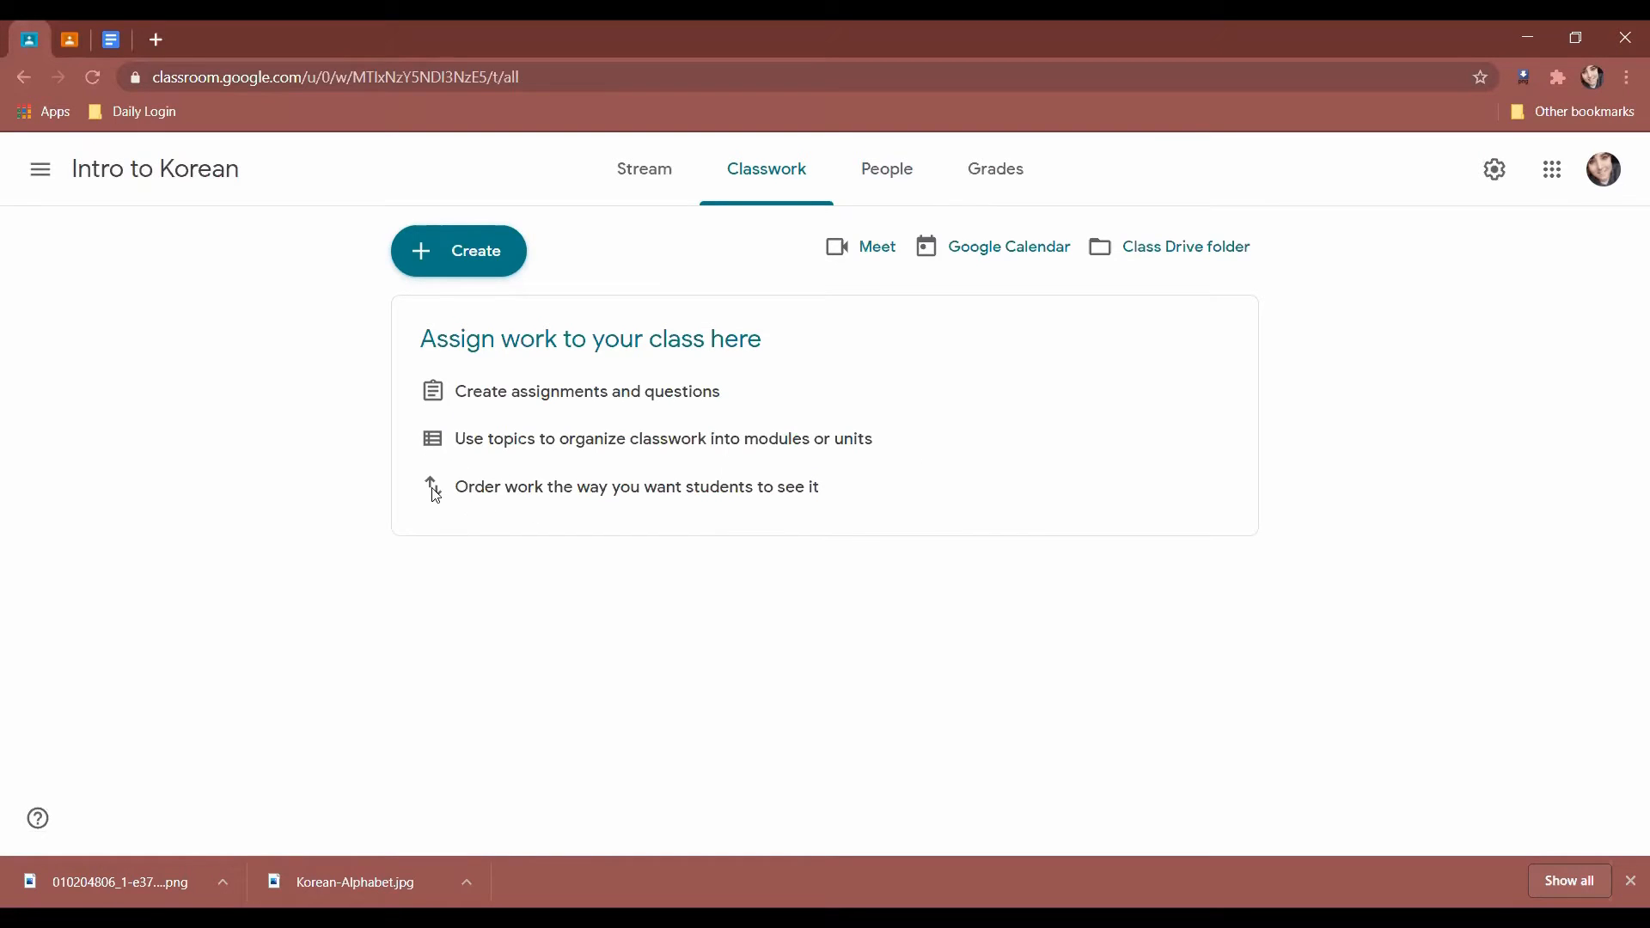
left_click_drag(423, 496, 843, 527)
left_click(694, 659)
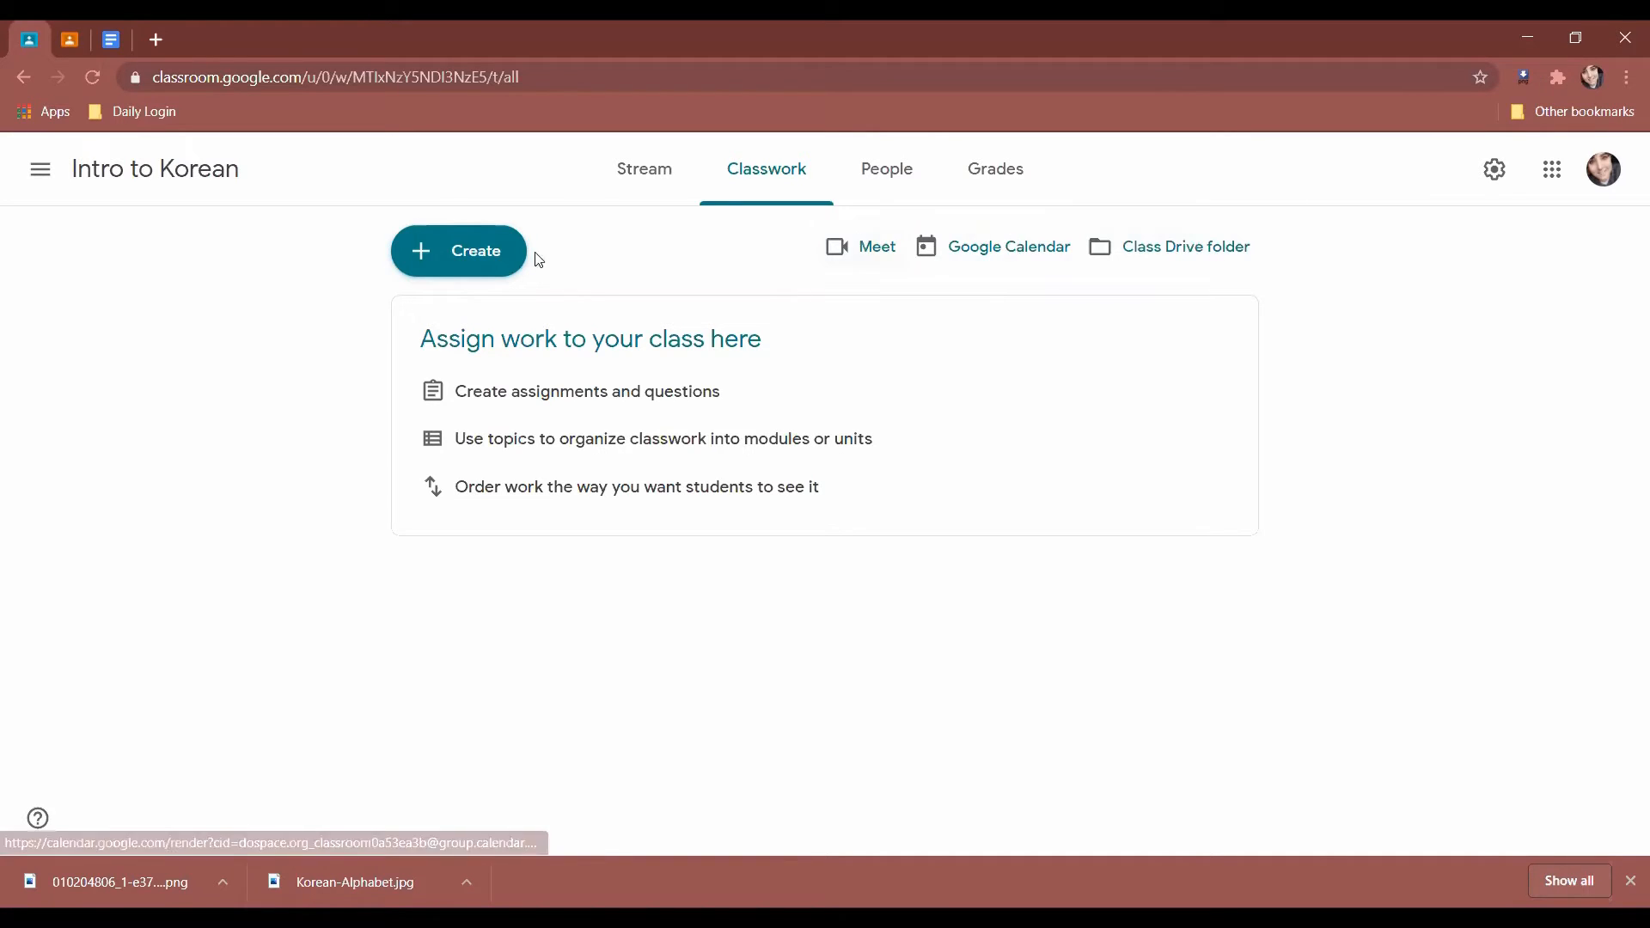
Create a new material titled 'Syllabus', correcting the misspelled 'Syllibus'.
left_click(511, 259)
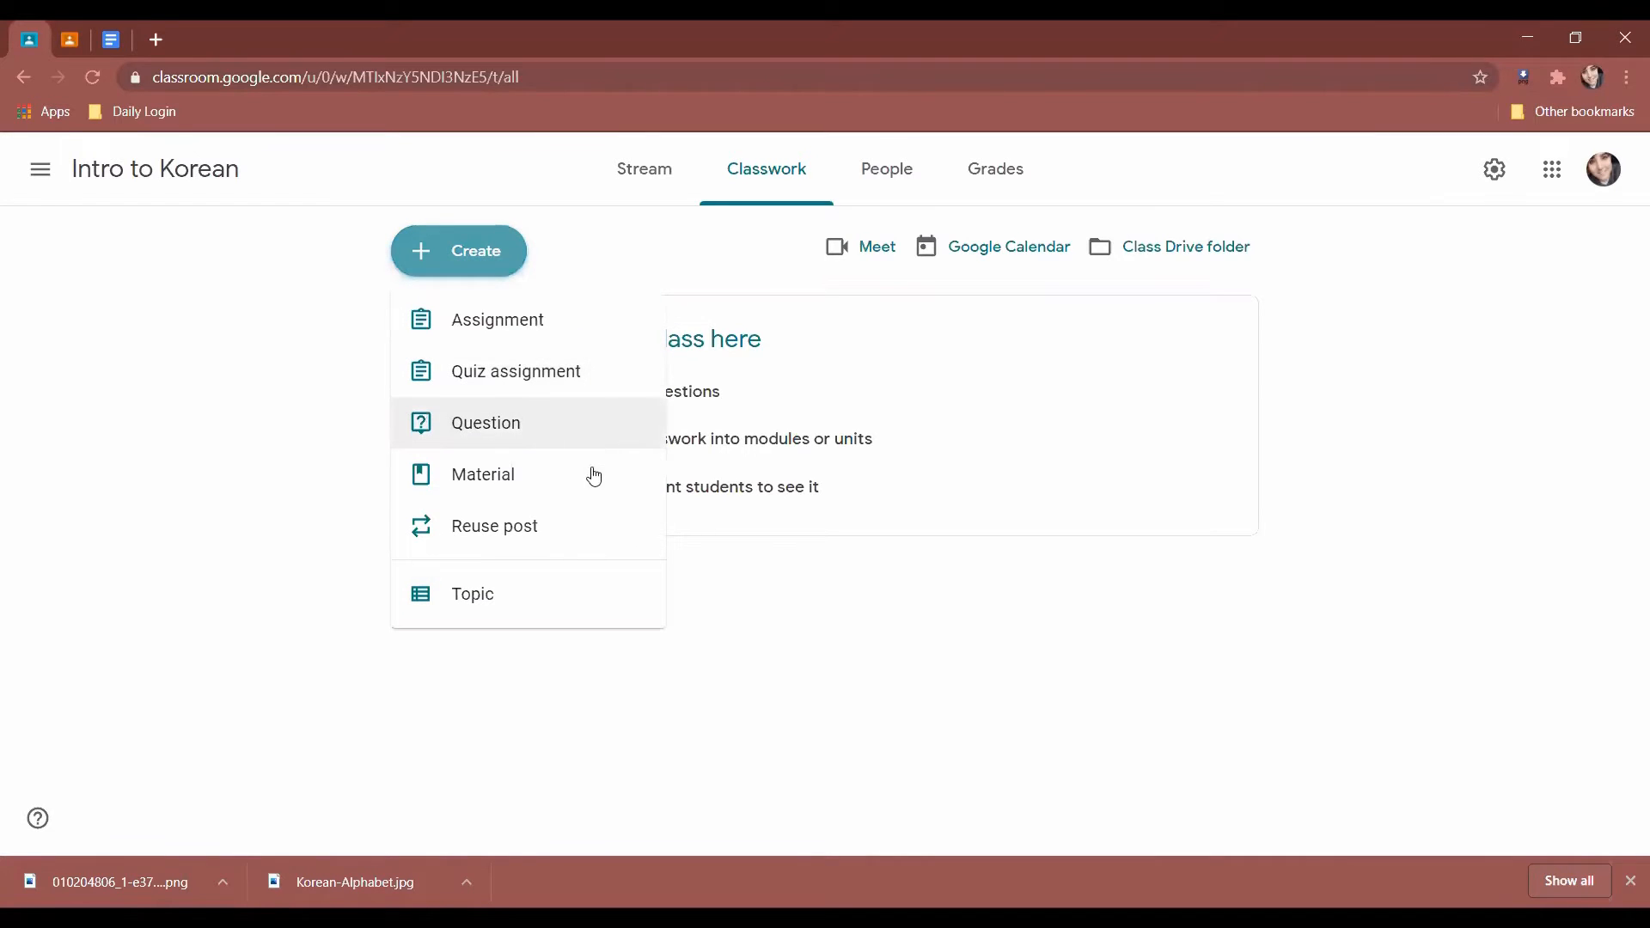
left_click(594, 482)
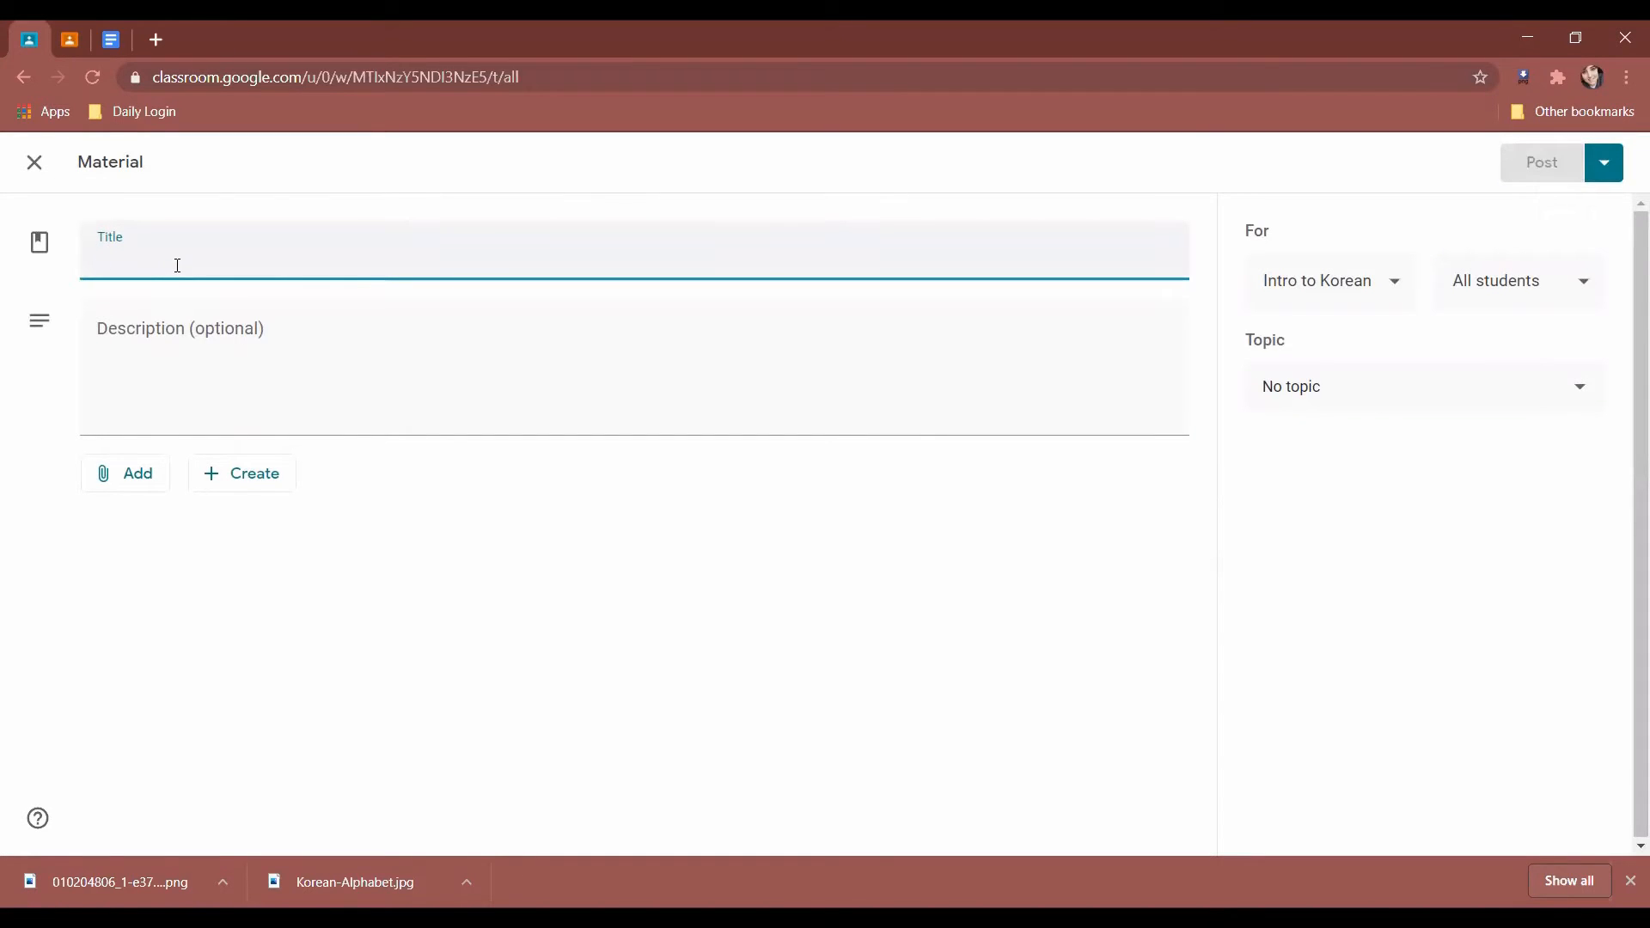
type("Syll")
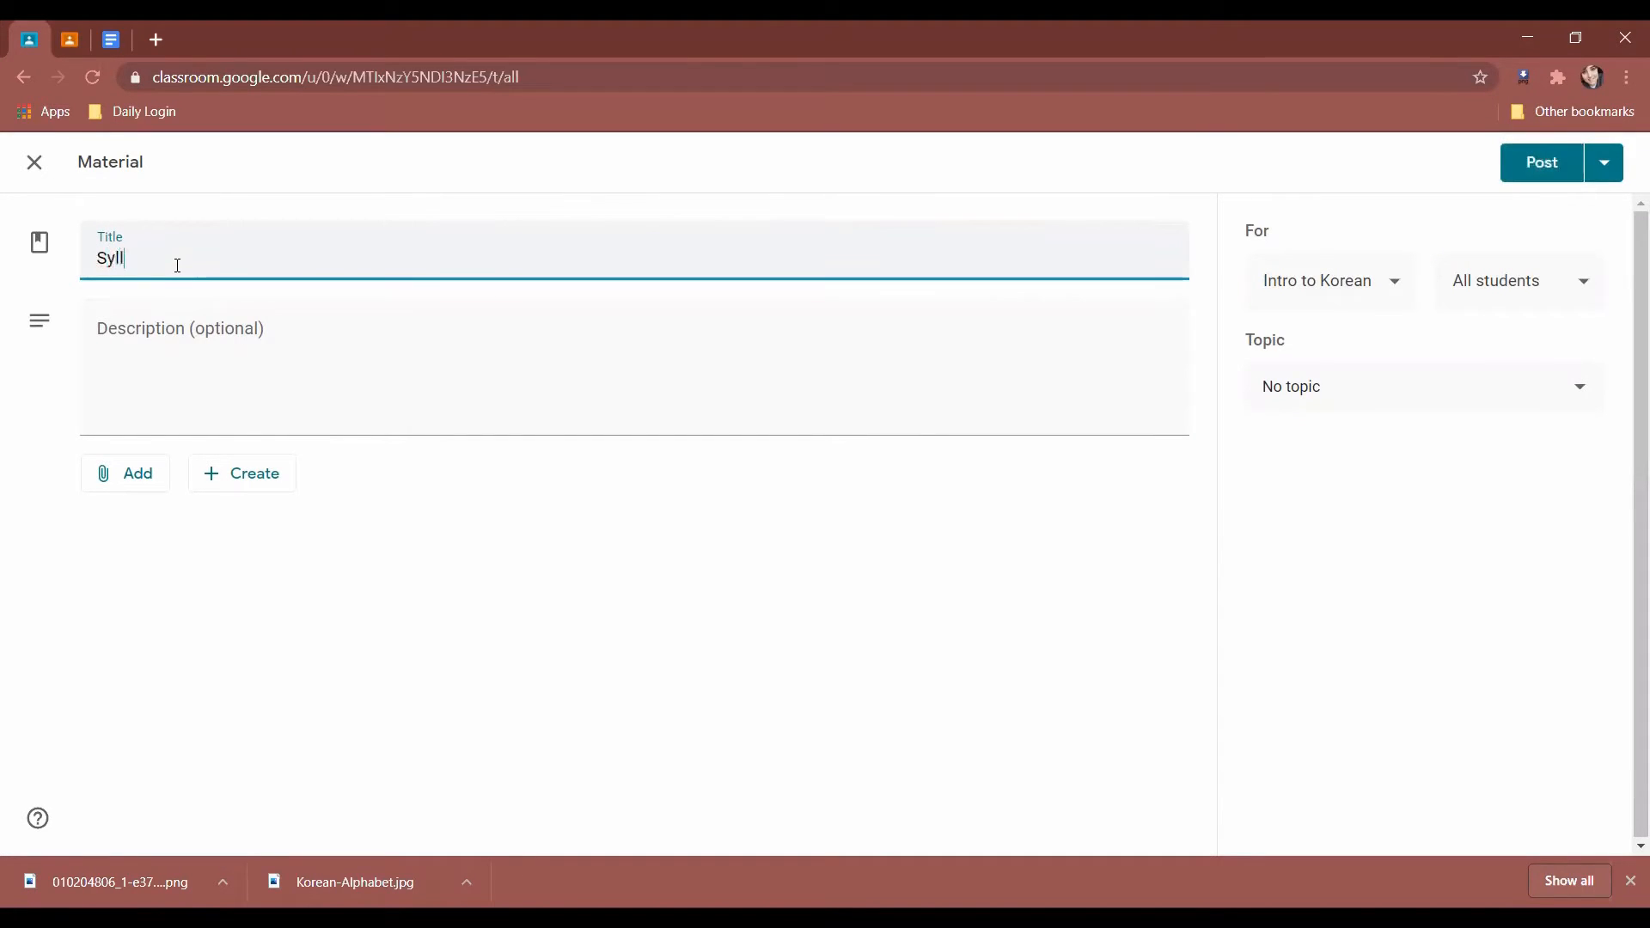
type("ibus")
right_click(128, 262)
left_click(220, 285)
Describe it as 'Please read over for classwork' and choose to attach a file.
left_click(151, 349)
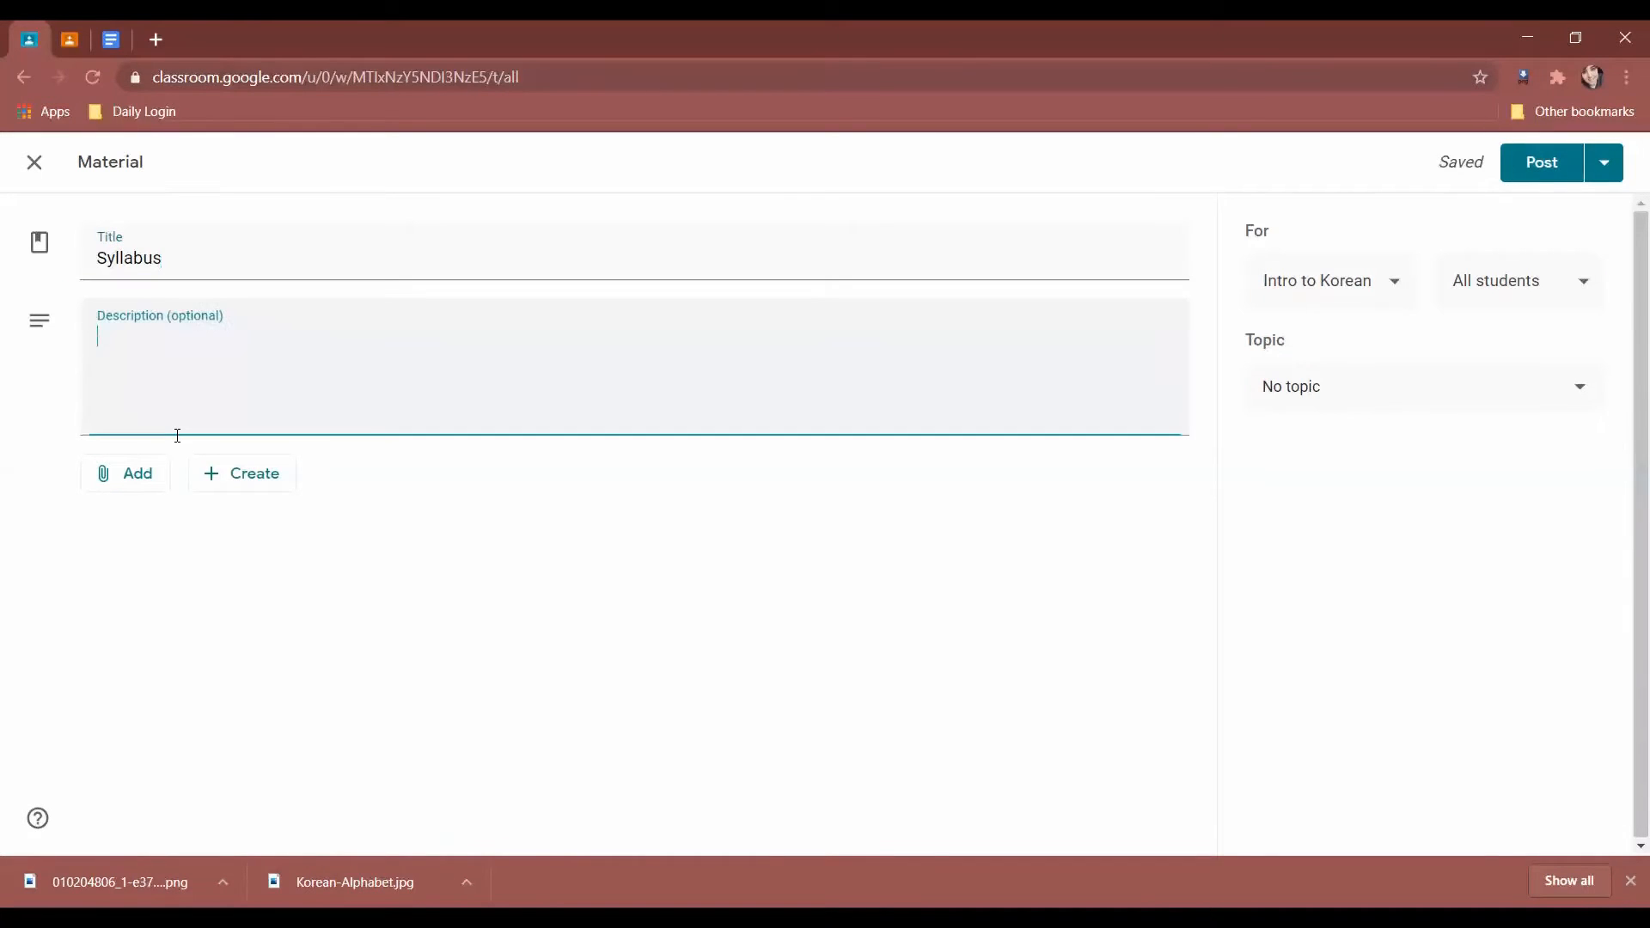
type("Please read over")
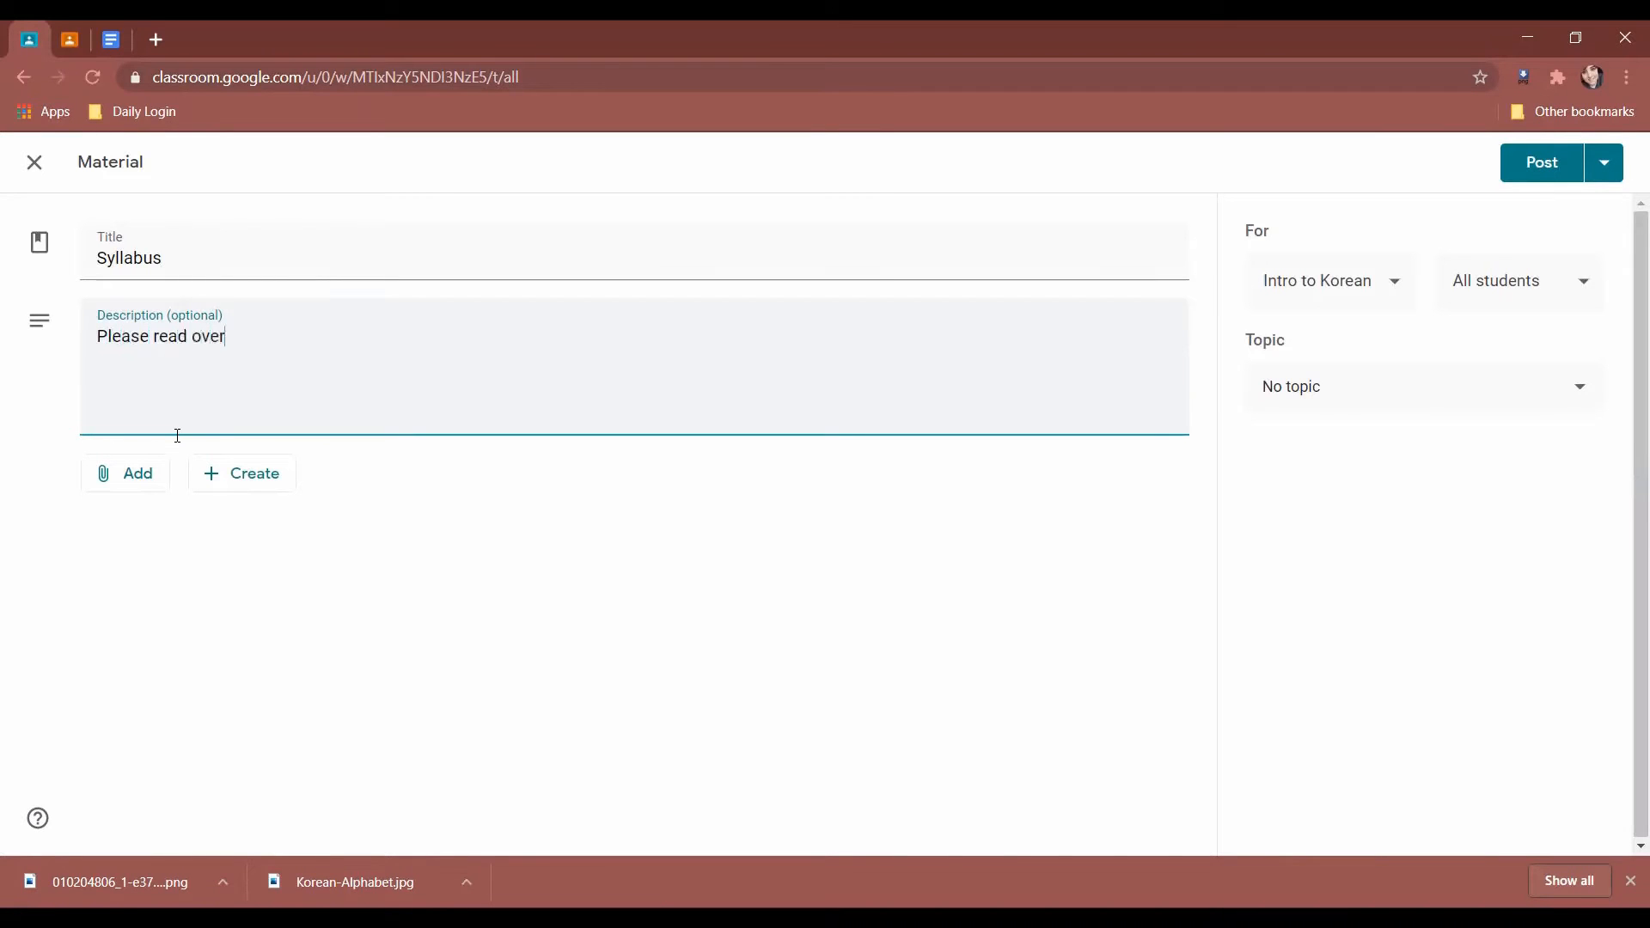
type(" for classwork")
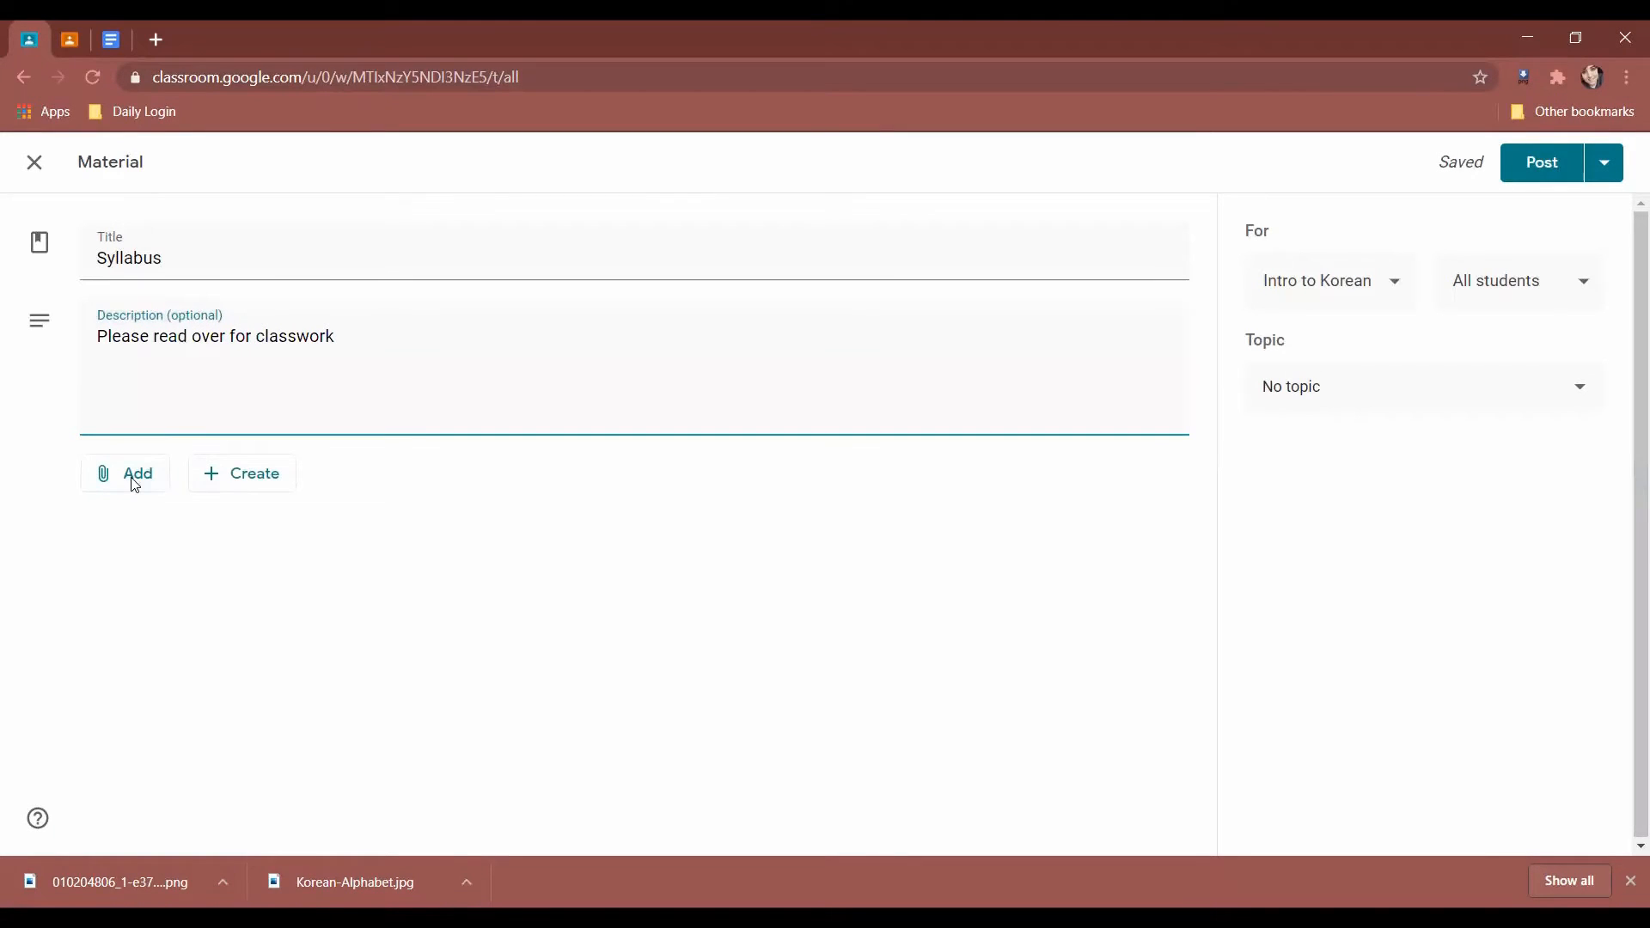
left_click(208, 473)
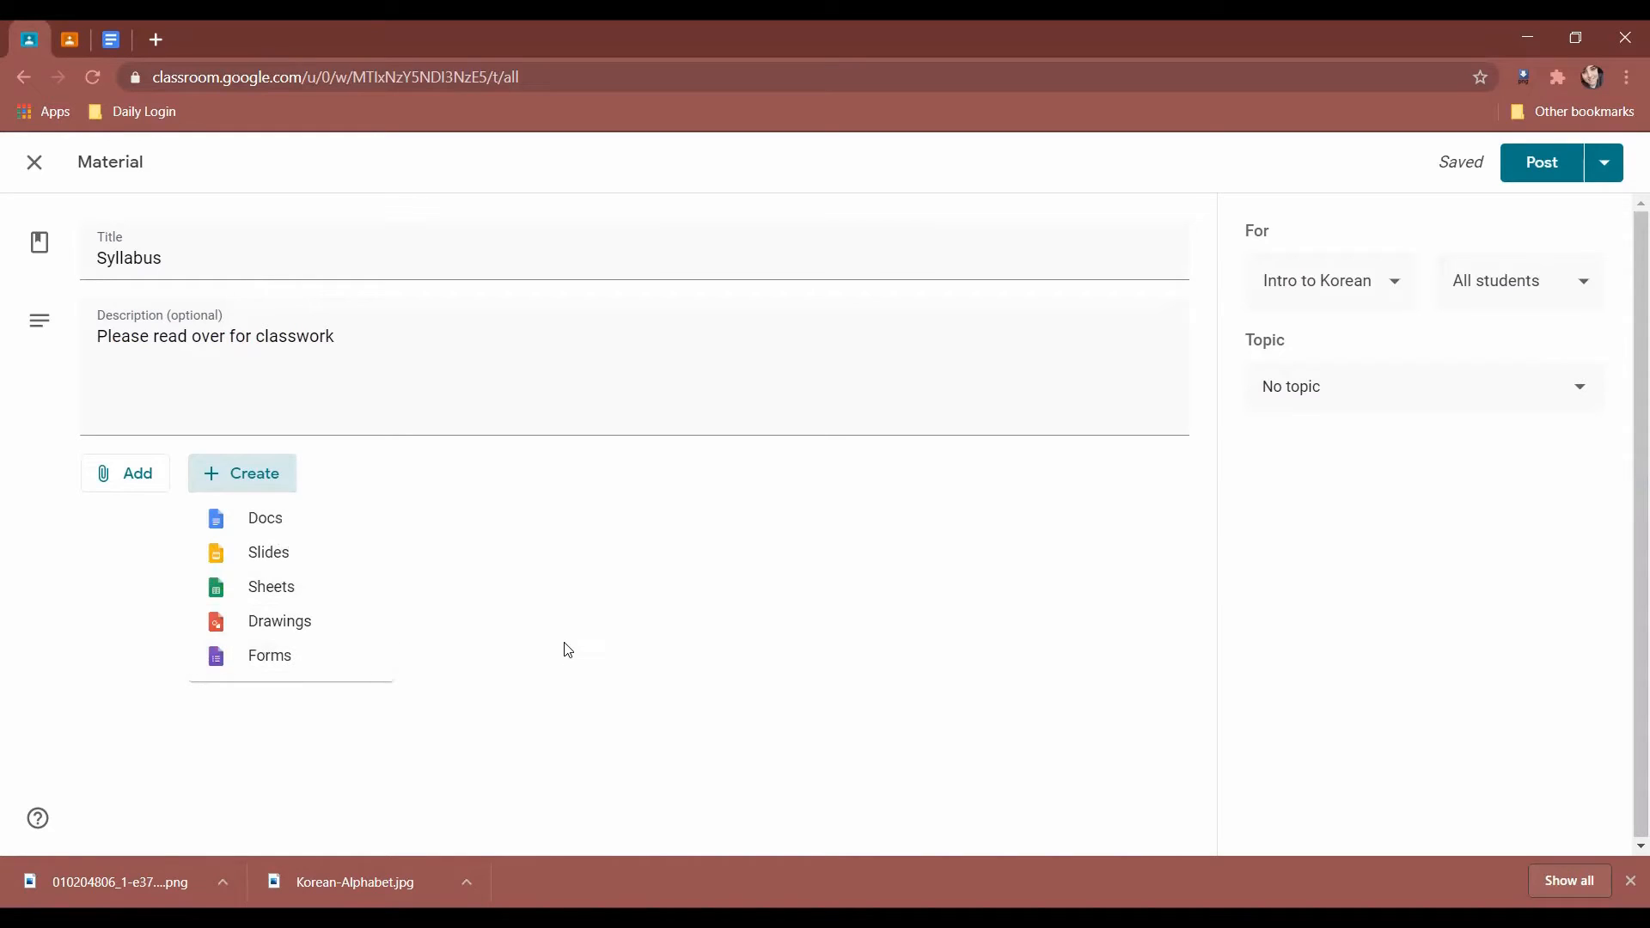
left_click(202, 485)
left_click(142, 474)
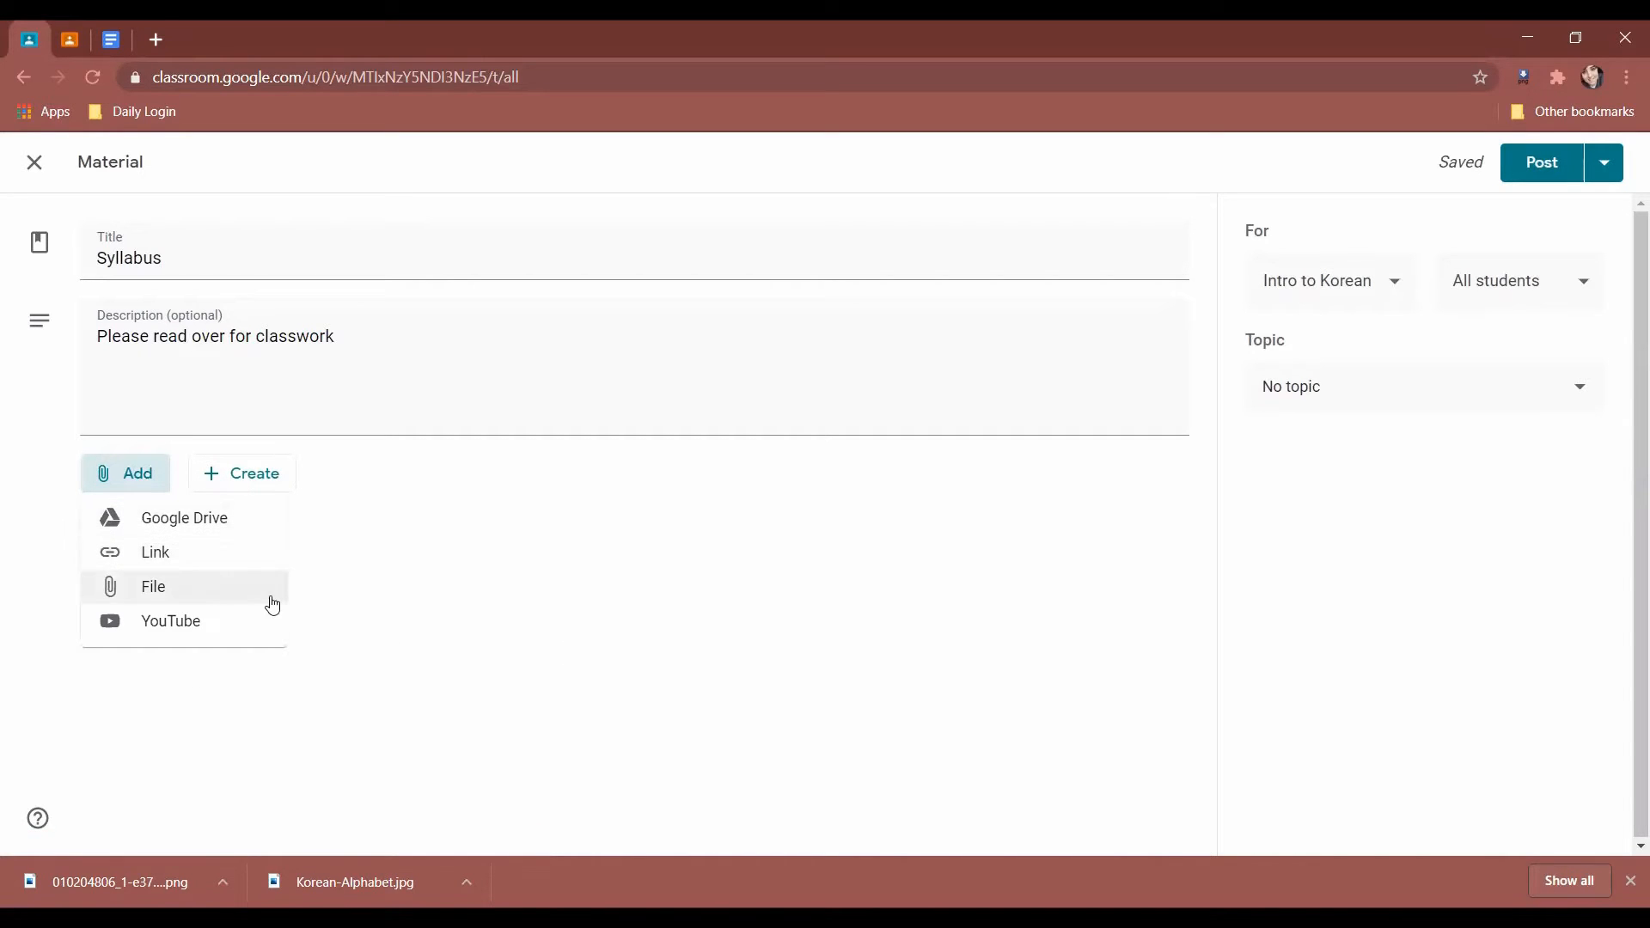
left_click(244, 585)
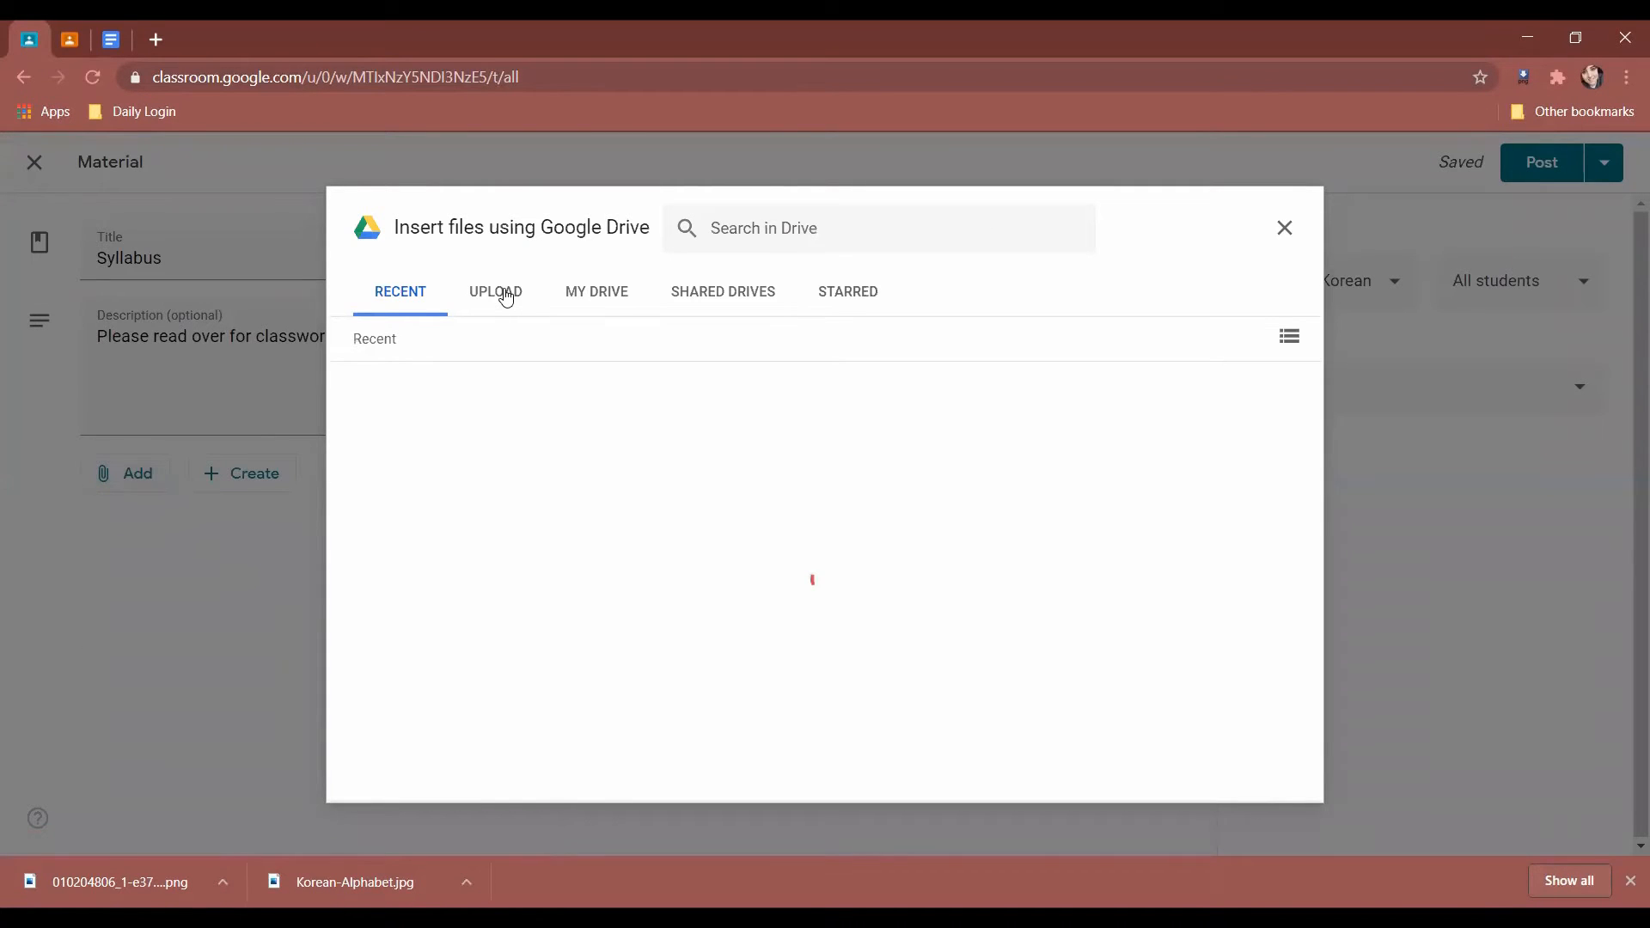
Upload the Syllabus image from Documents > Classroom as the material's attachment.
left_click(505, 293)
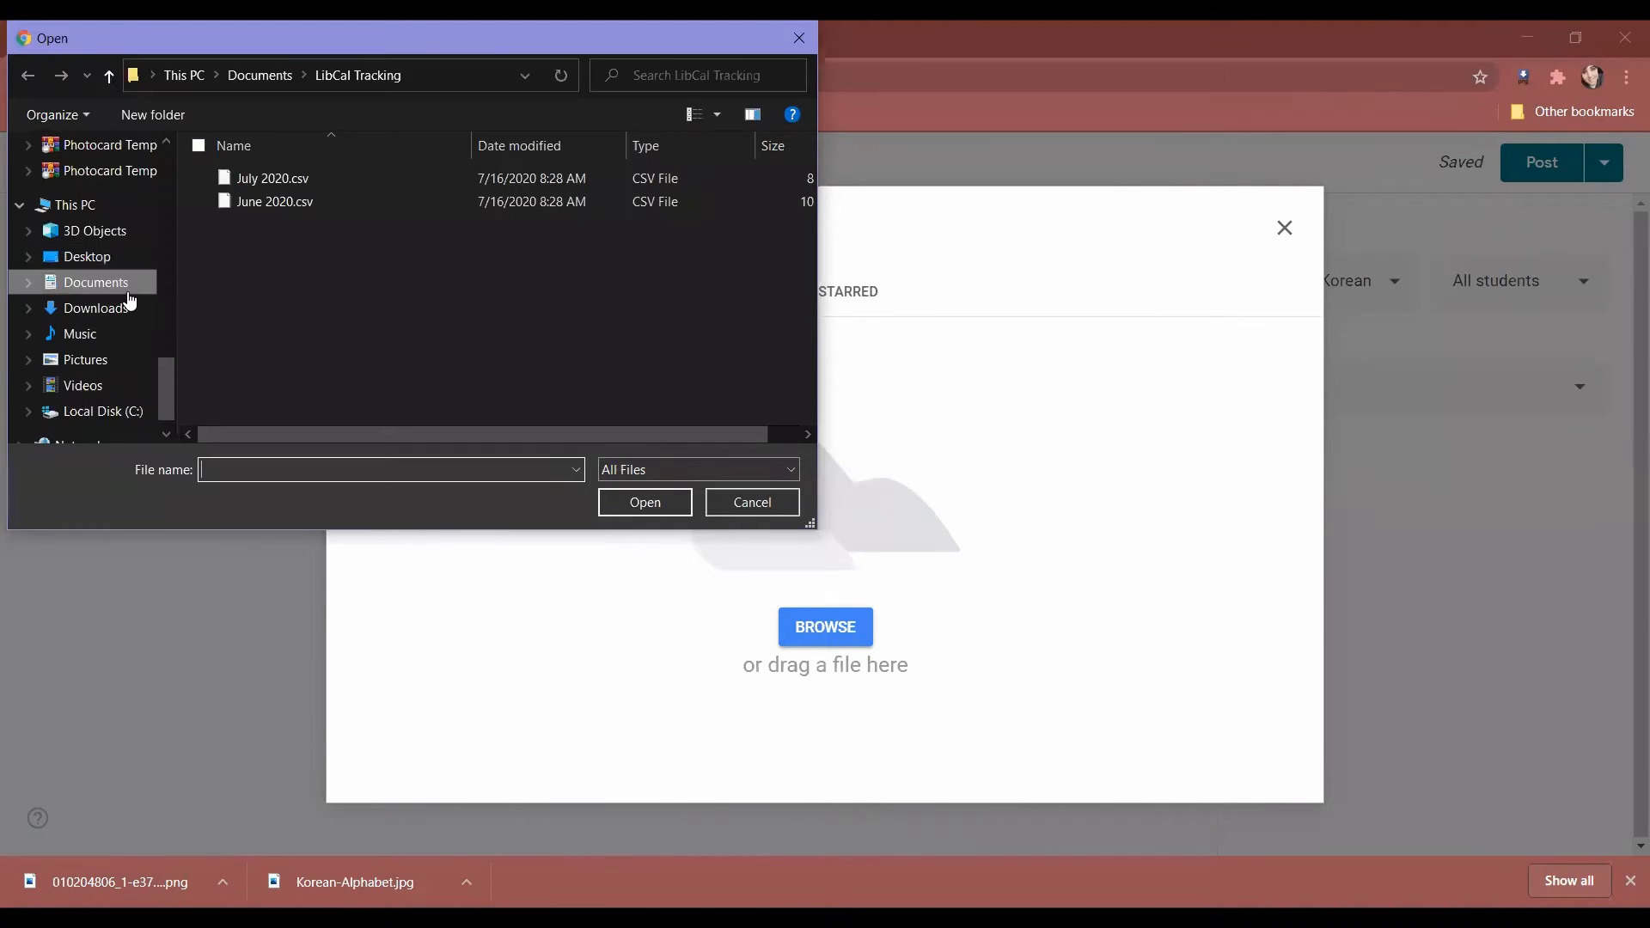
left_click(117, 309)
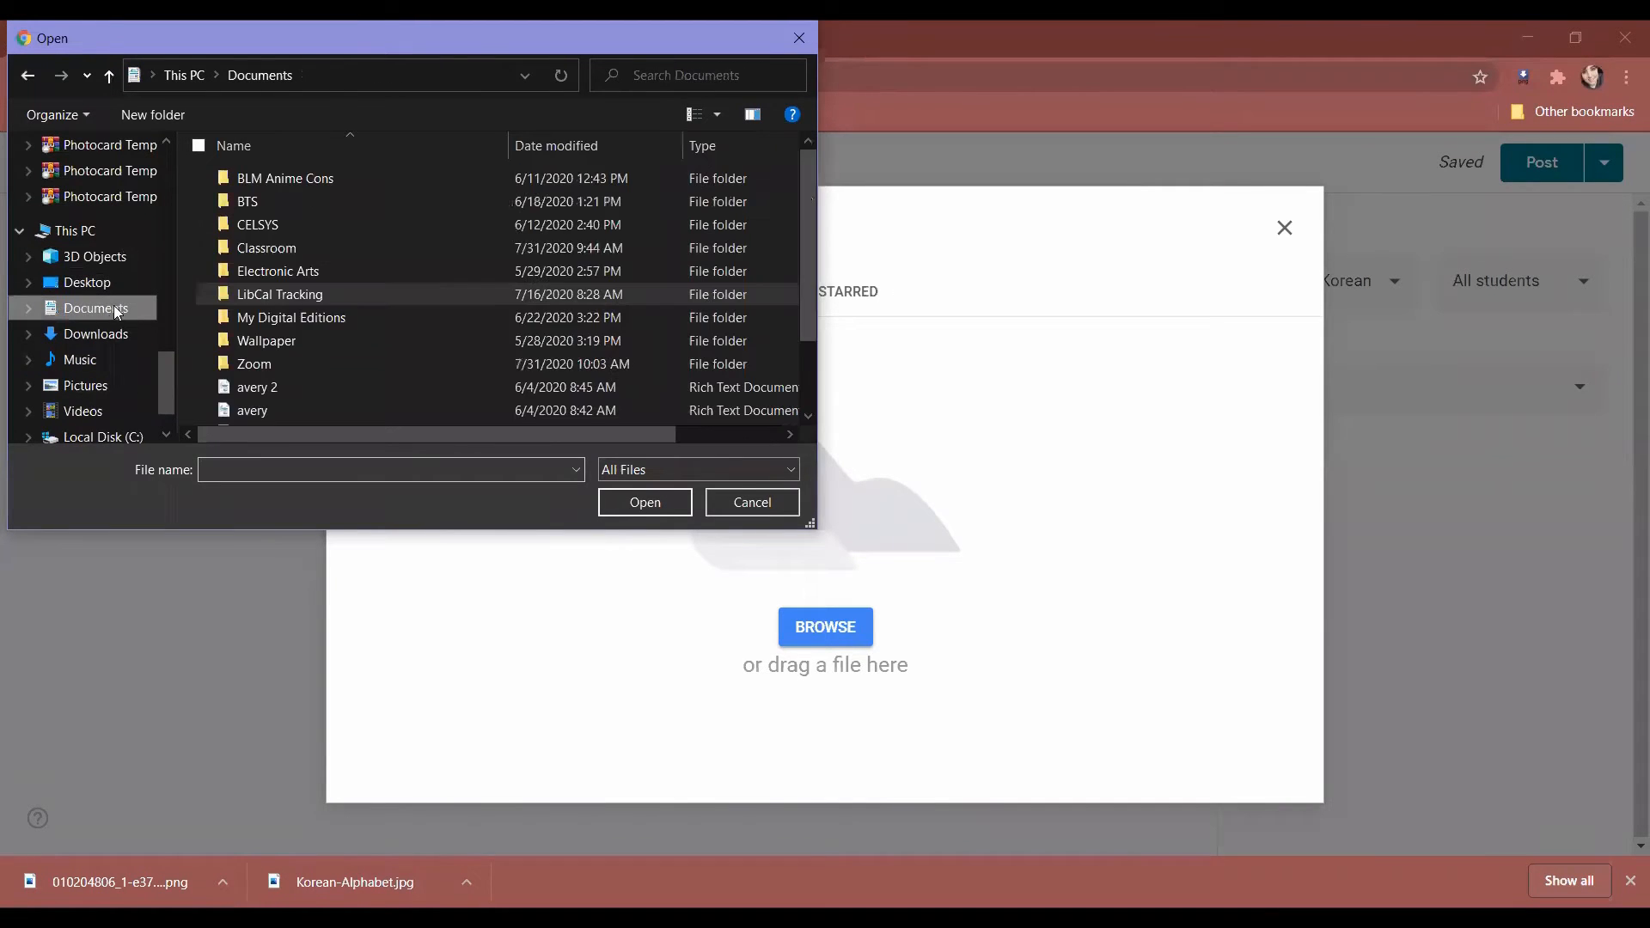
double_click(296, 248)
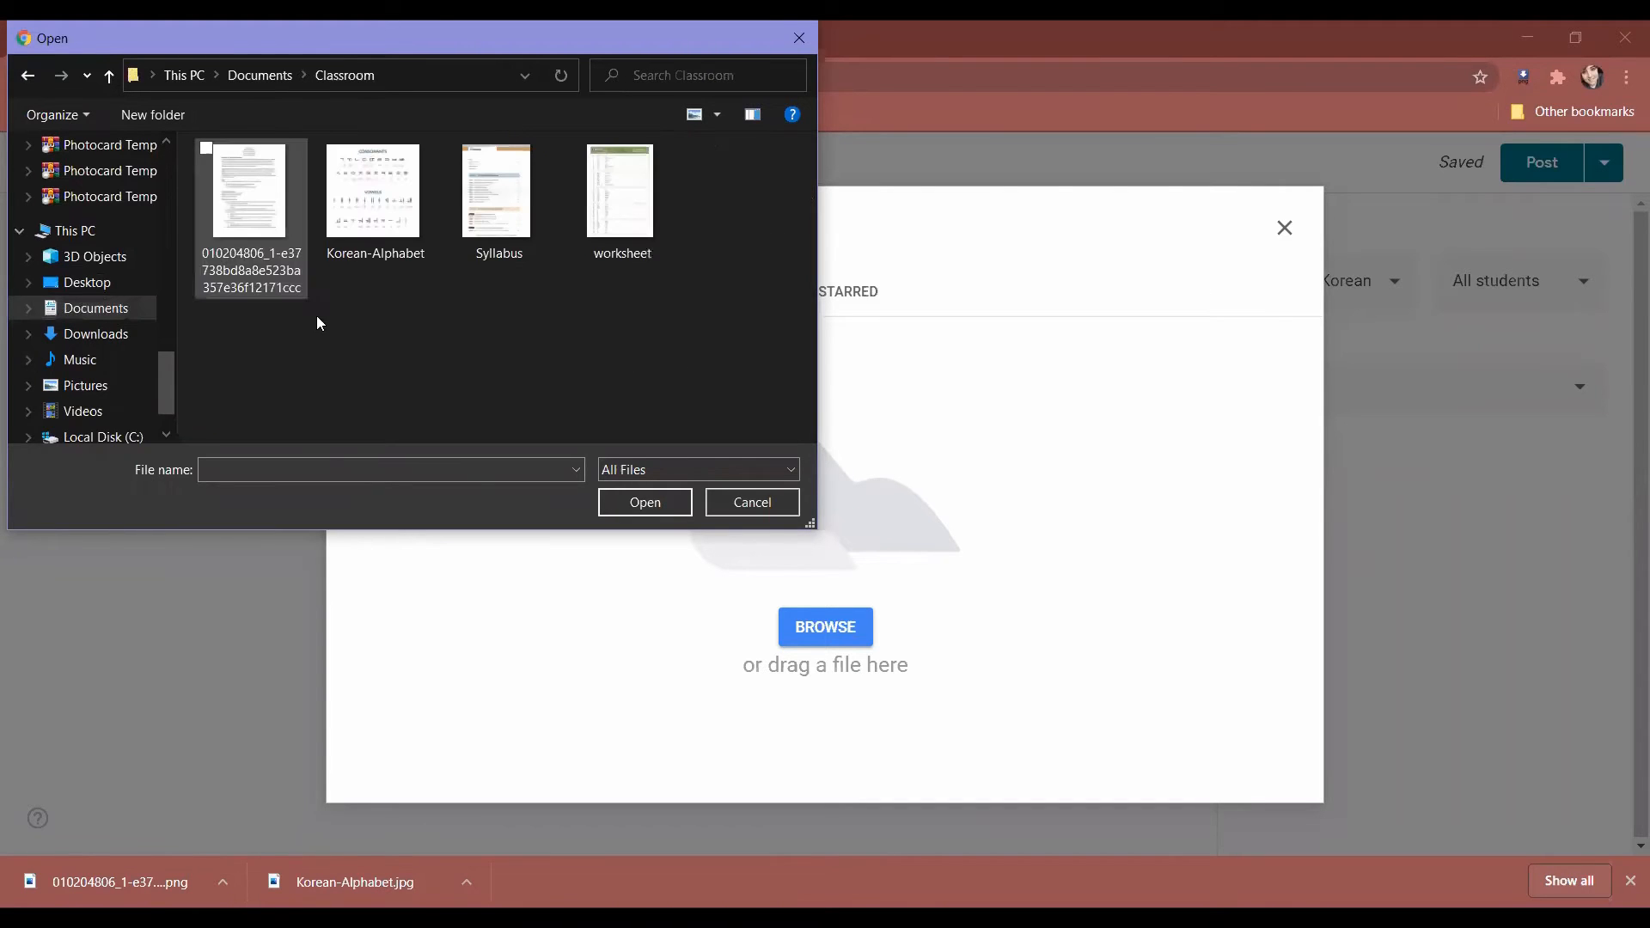
double_click(518, 230)
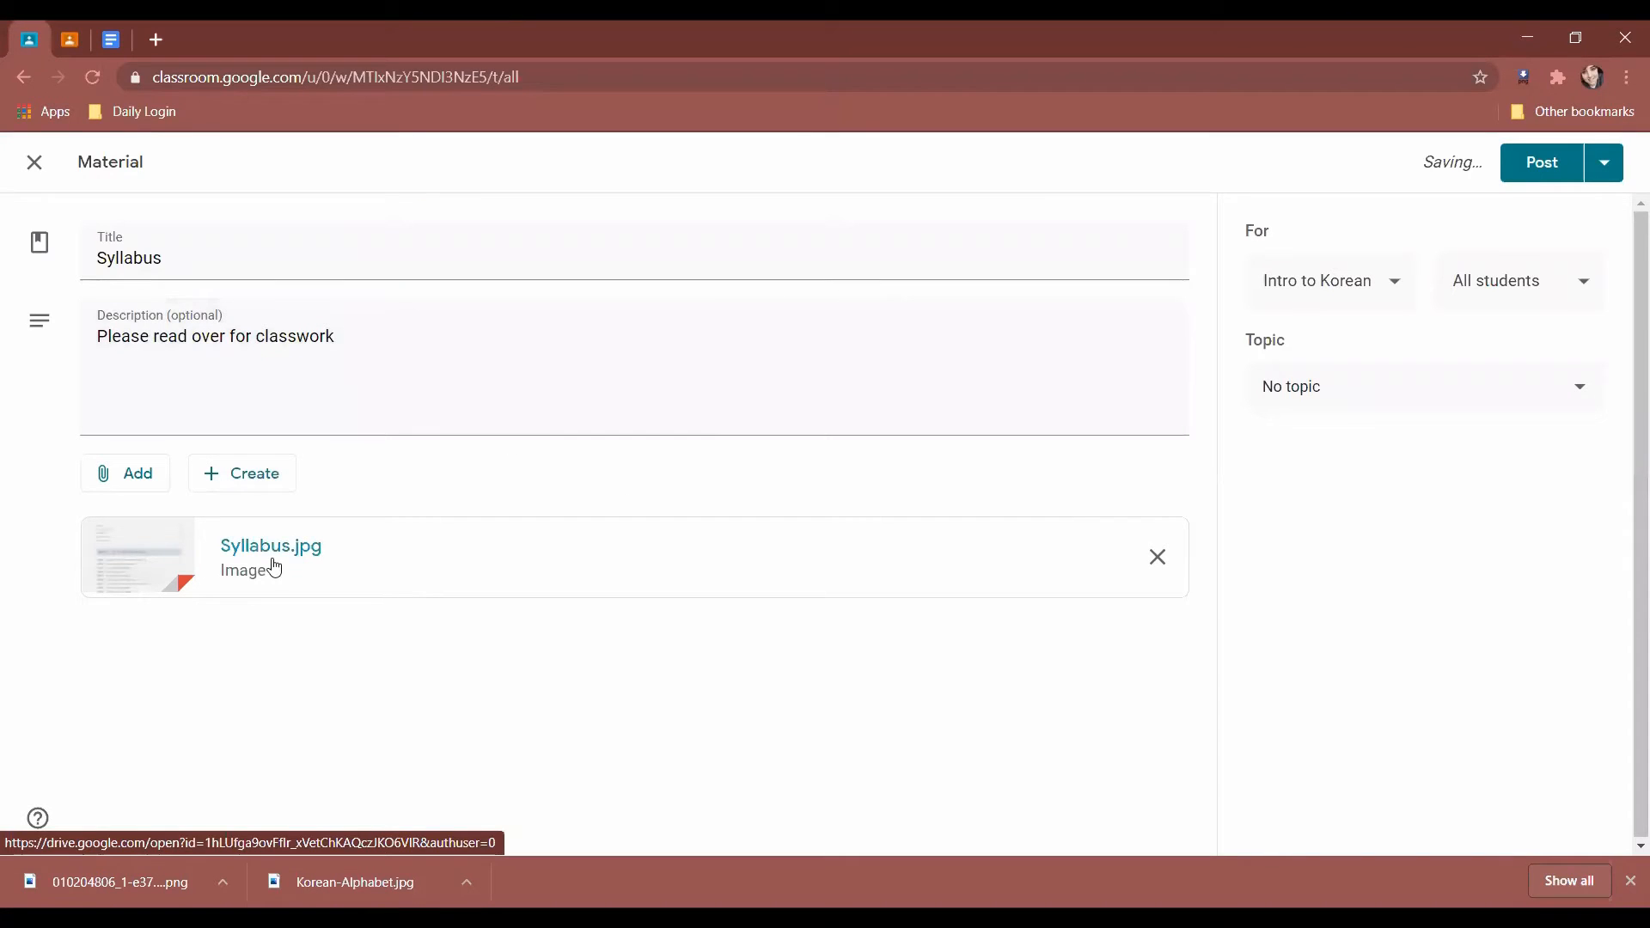
left_click(1381, 301)
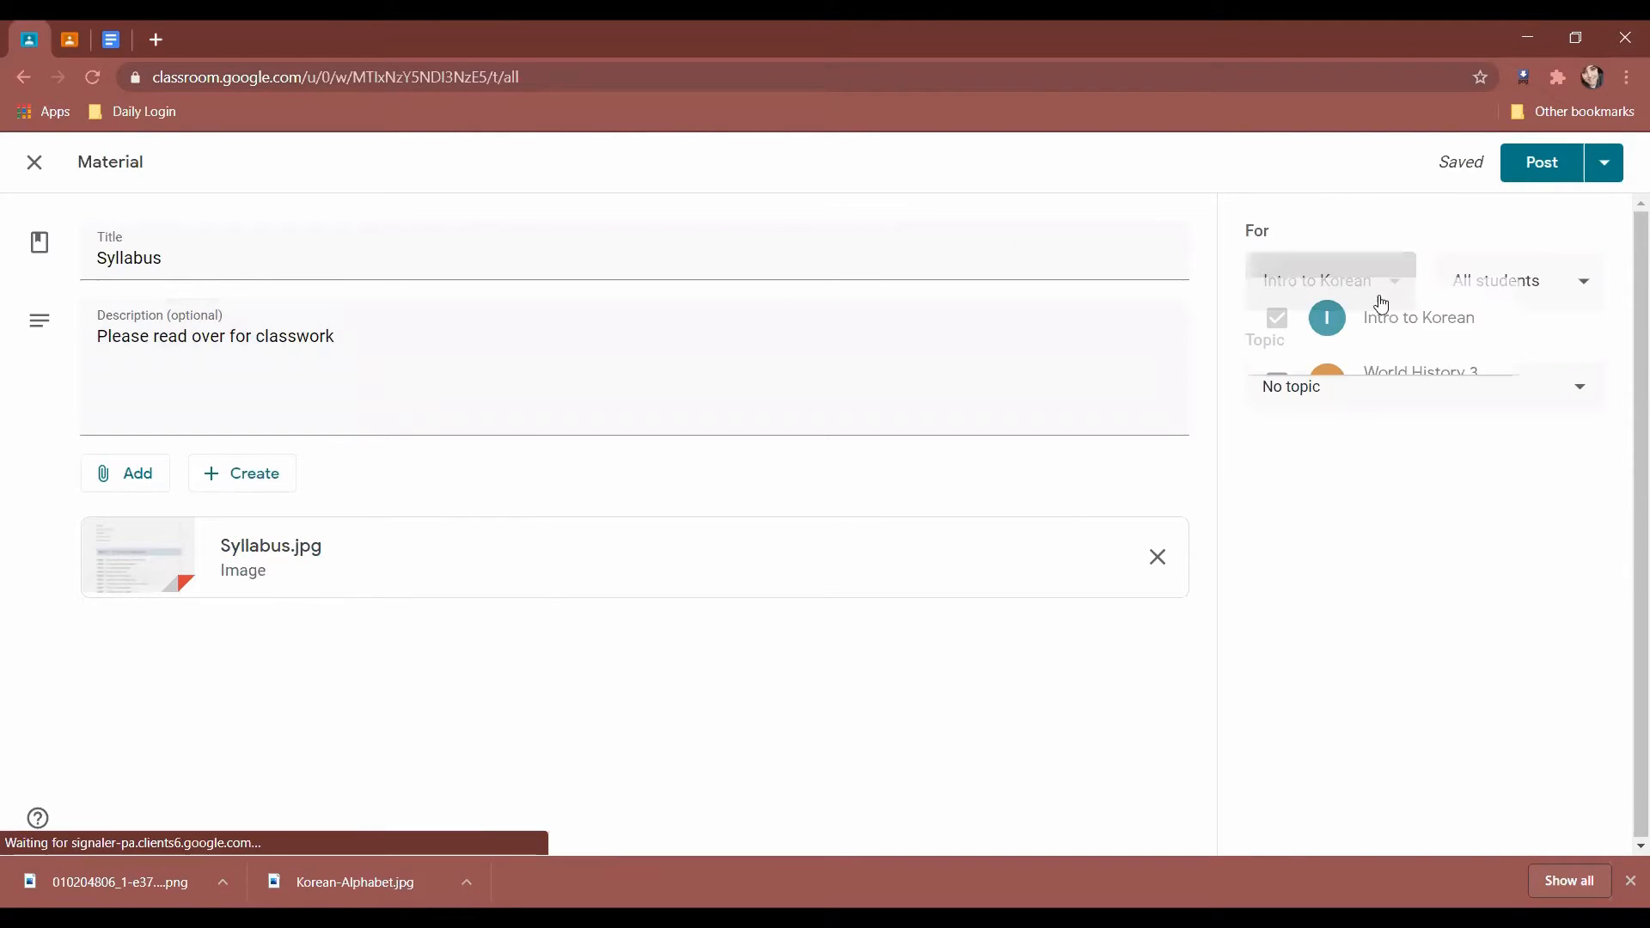
Keep the material for Intro to Korean only, going to all students.
left_click(1373, 298)
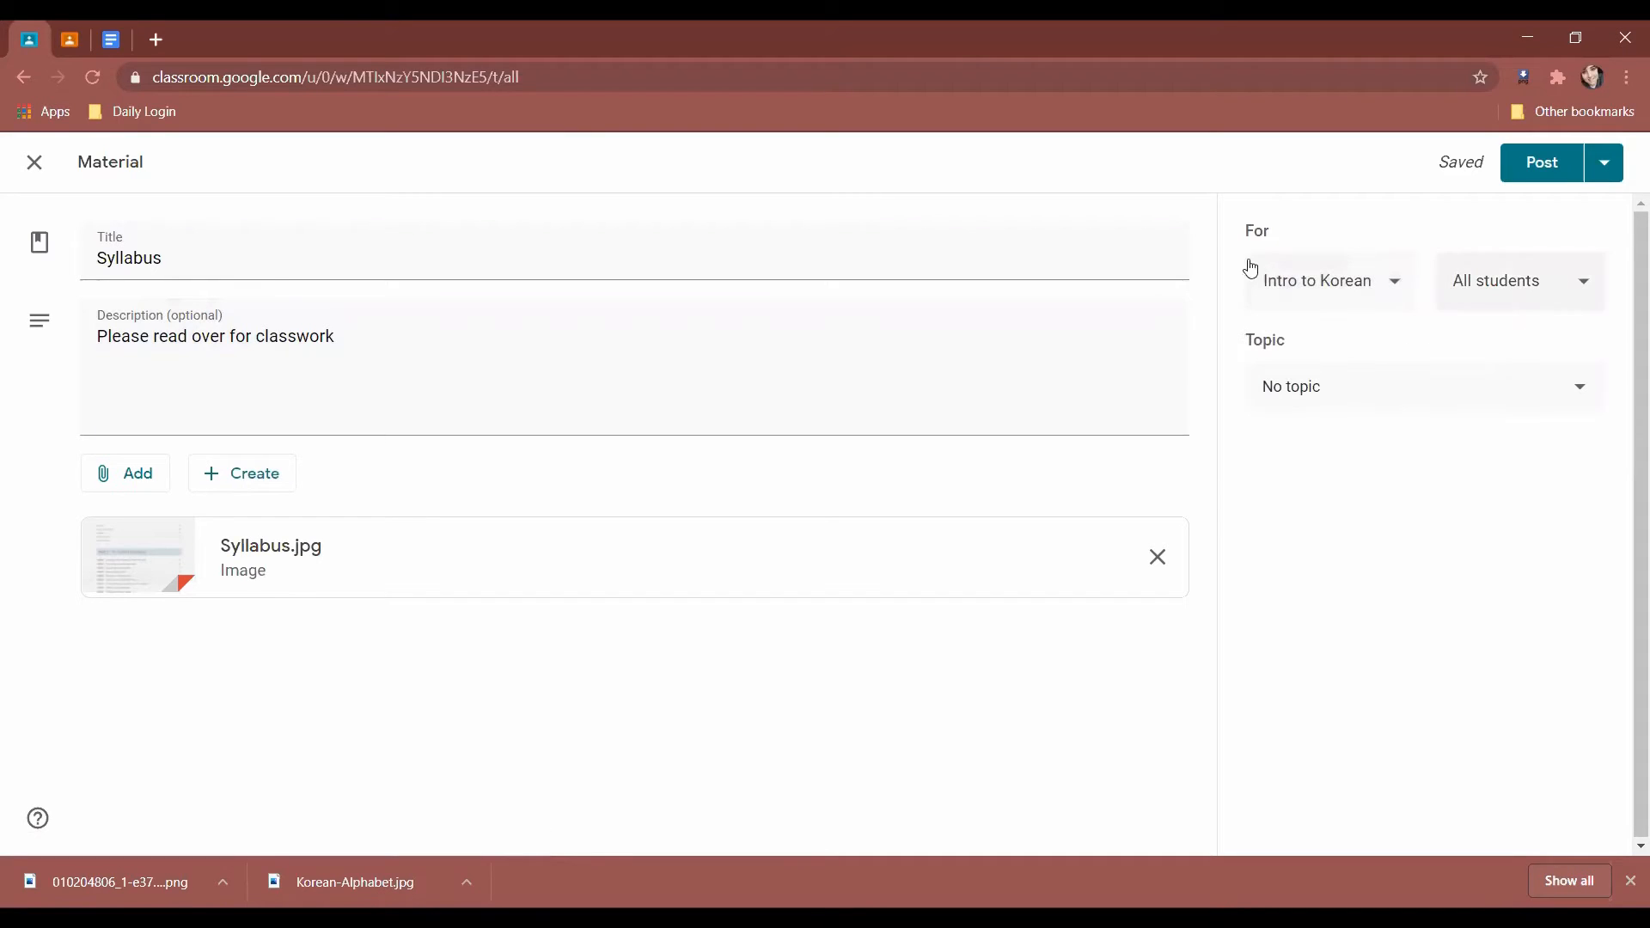
left_click(1283, 311)
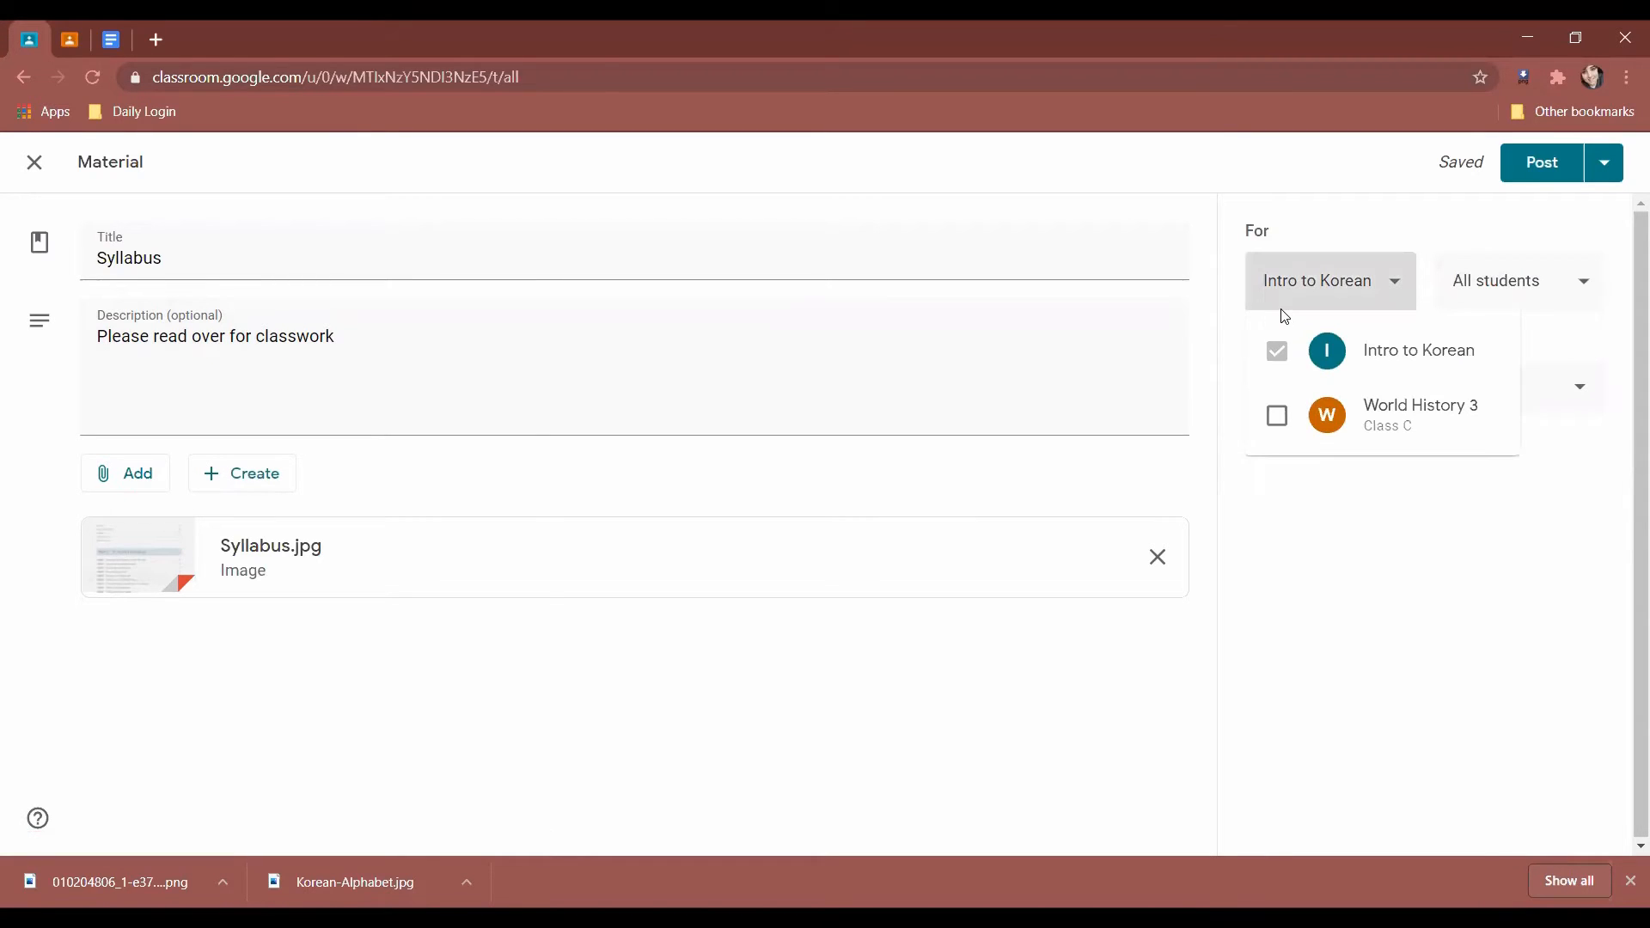
left_click(1332, 285)
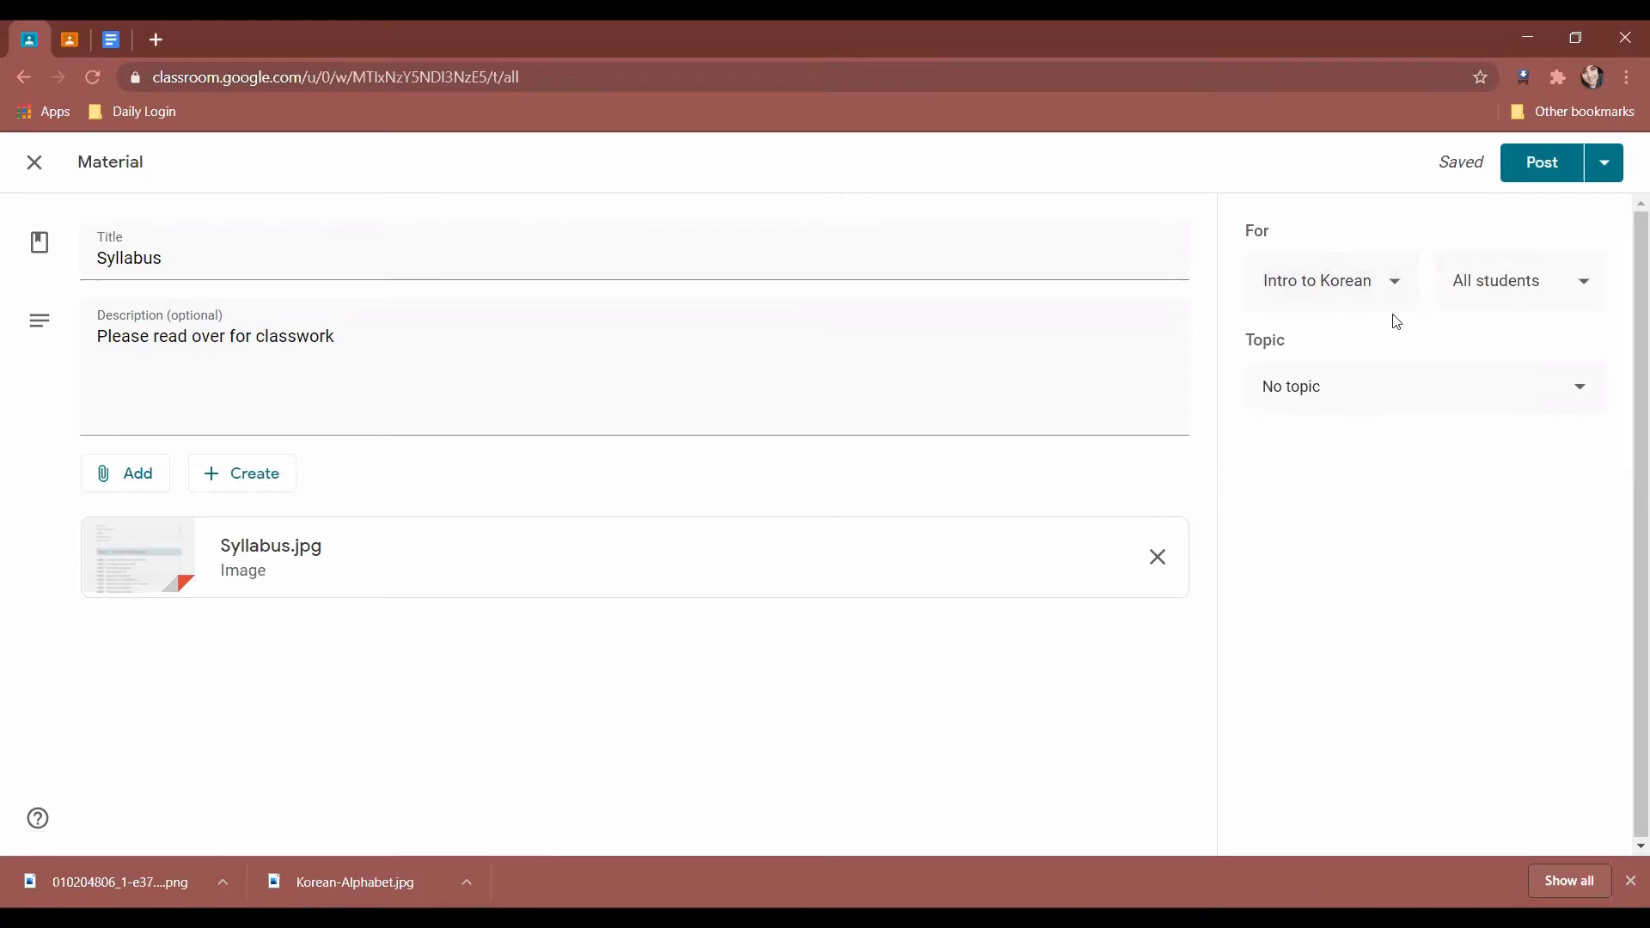
left_click(1539, 293)
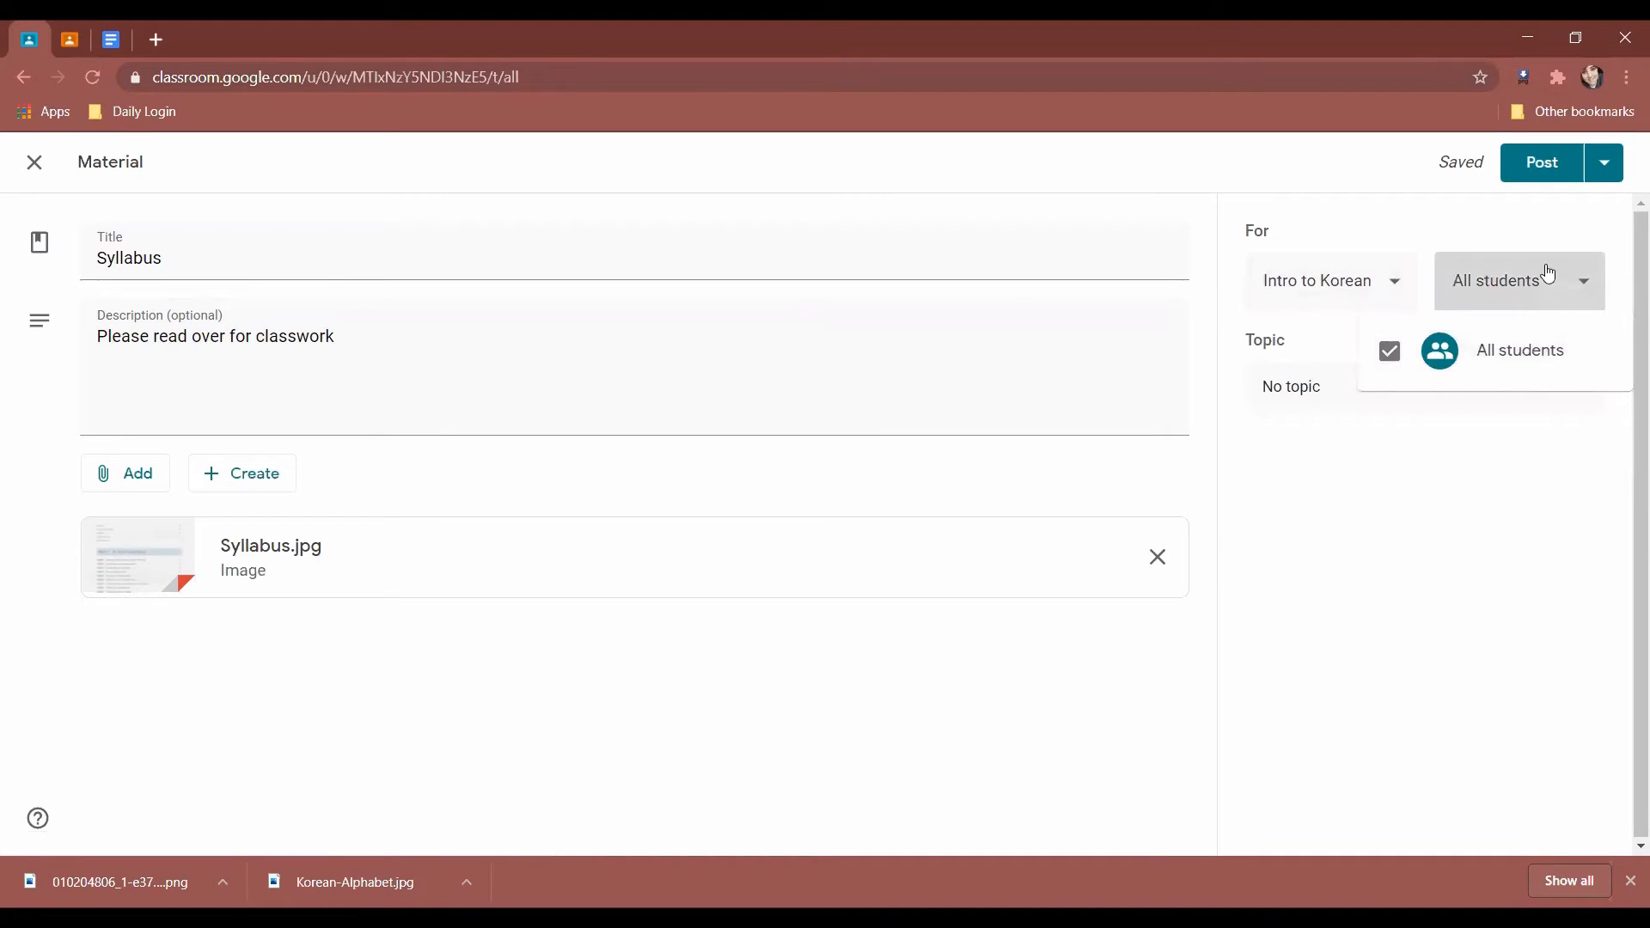
left_click(1547, 267)
File the material under a new Syllabus topic and post it.
left_click(1396, 398)
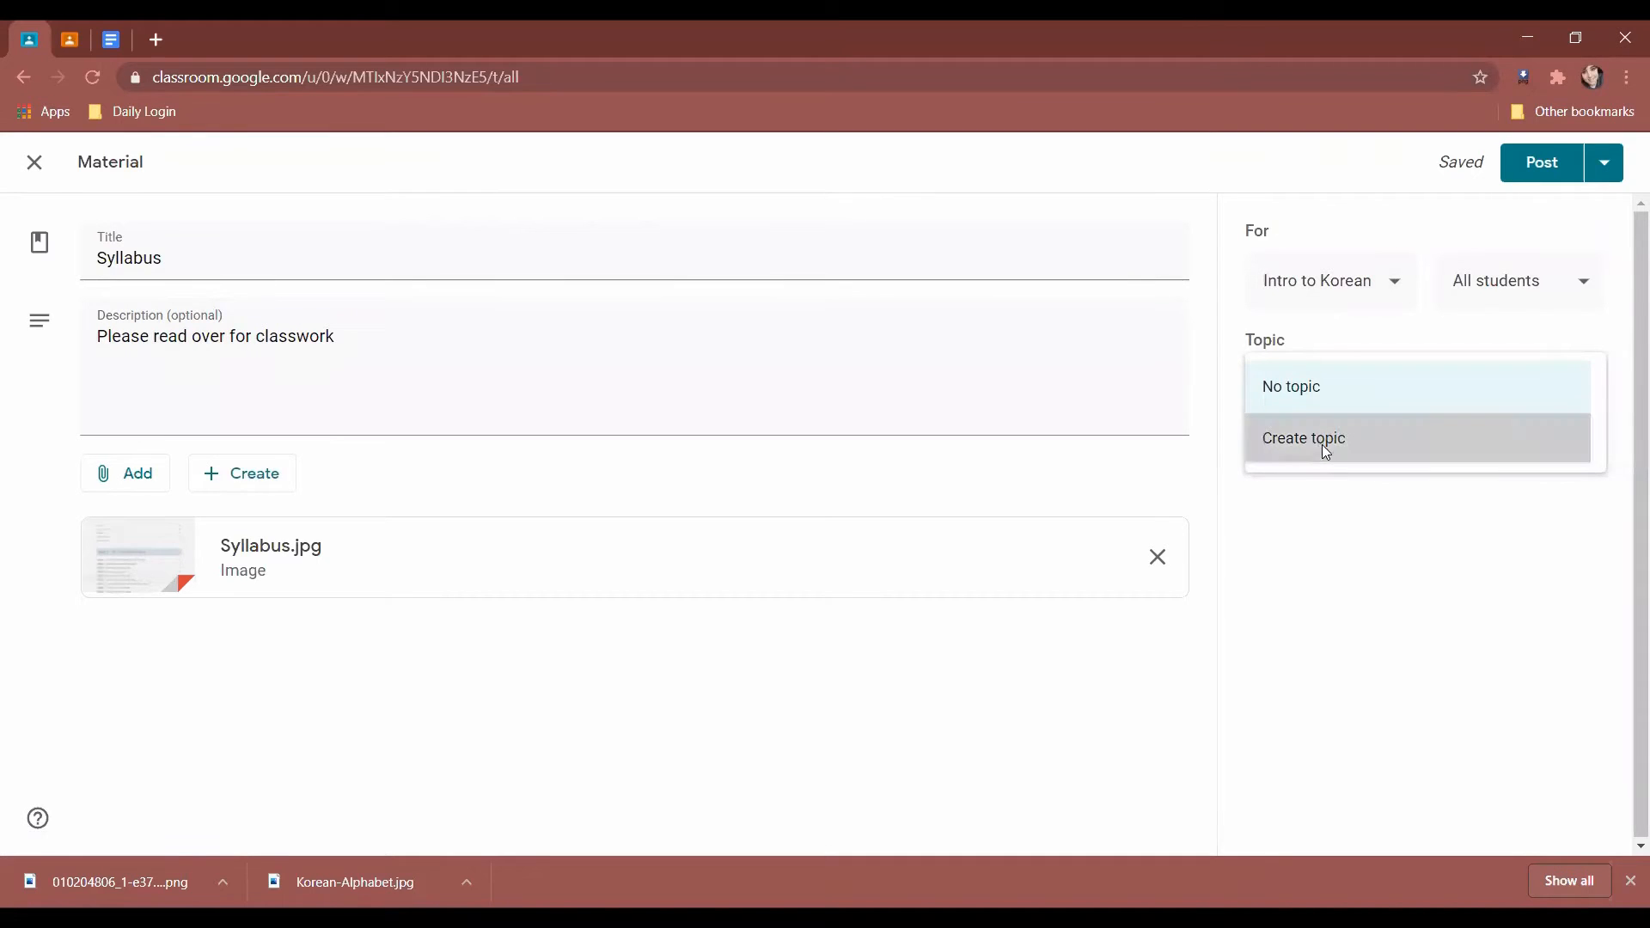
left_click(1320, 445)
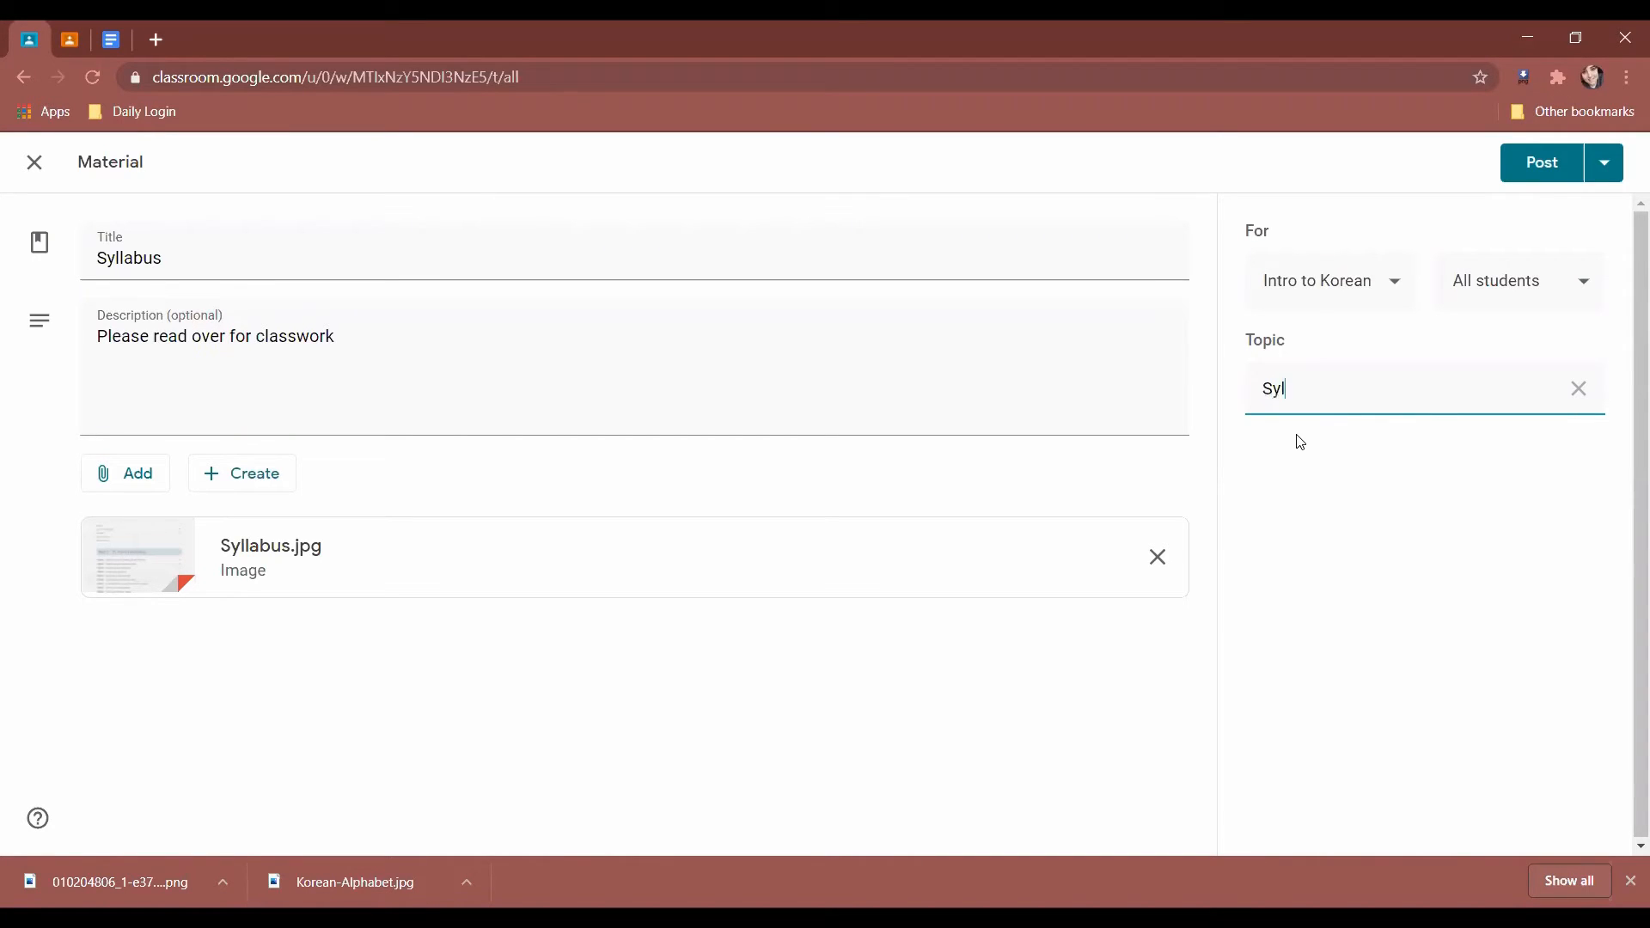
left_click(1517, 441)
left_click(1604, 168)
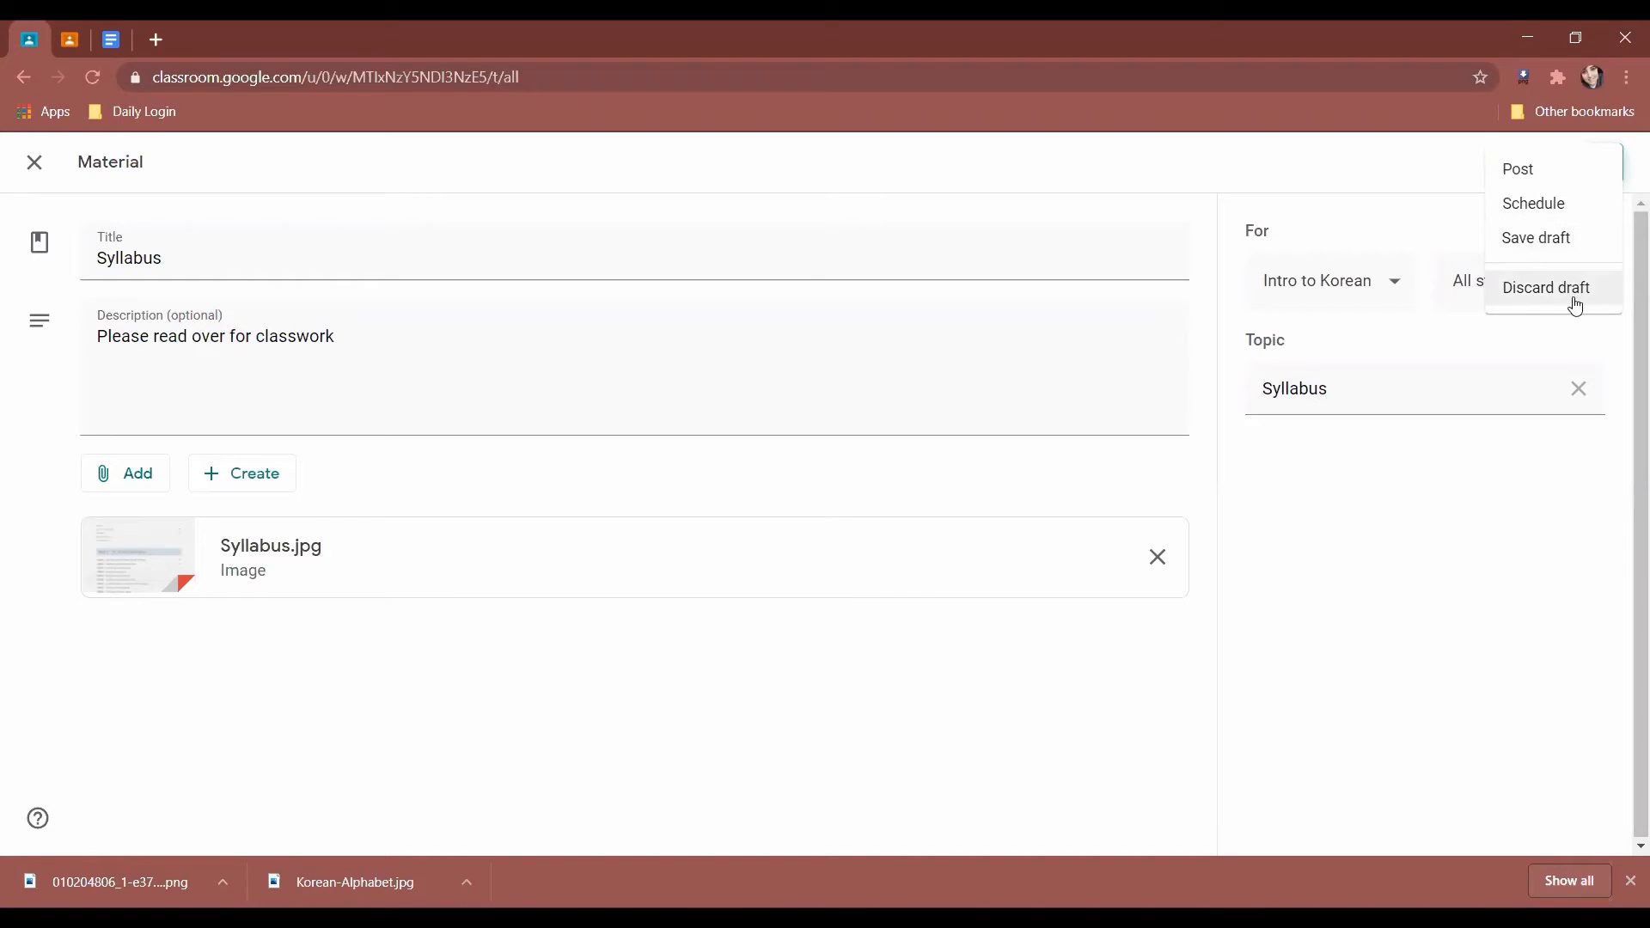
left_click(1561, 416)
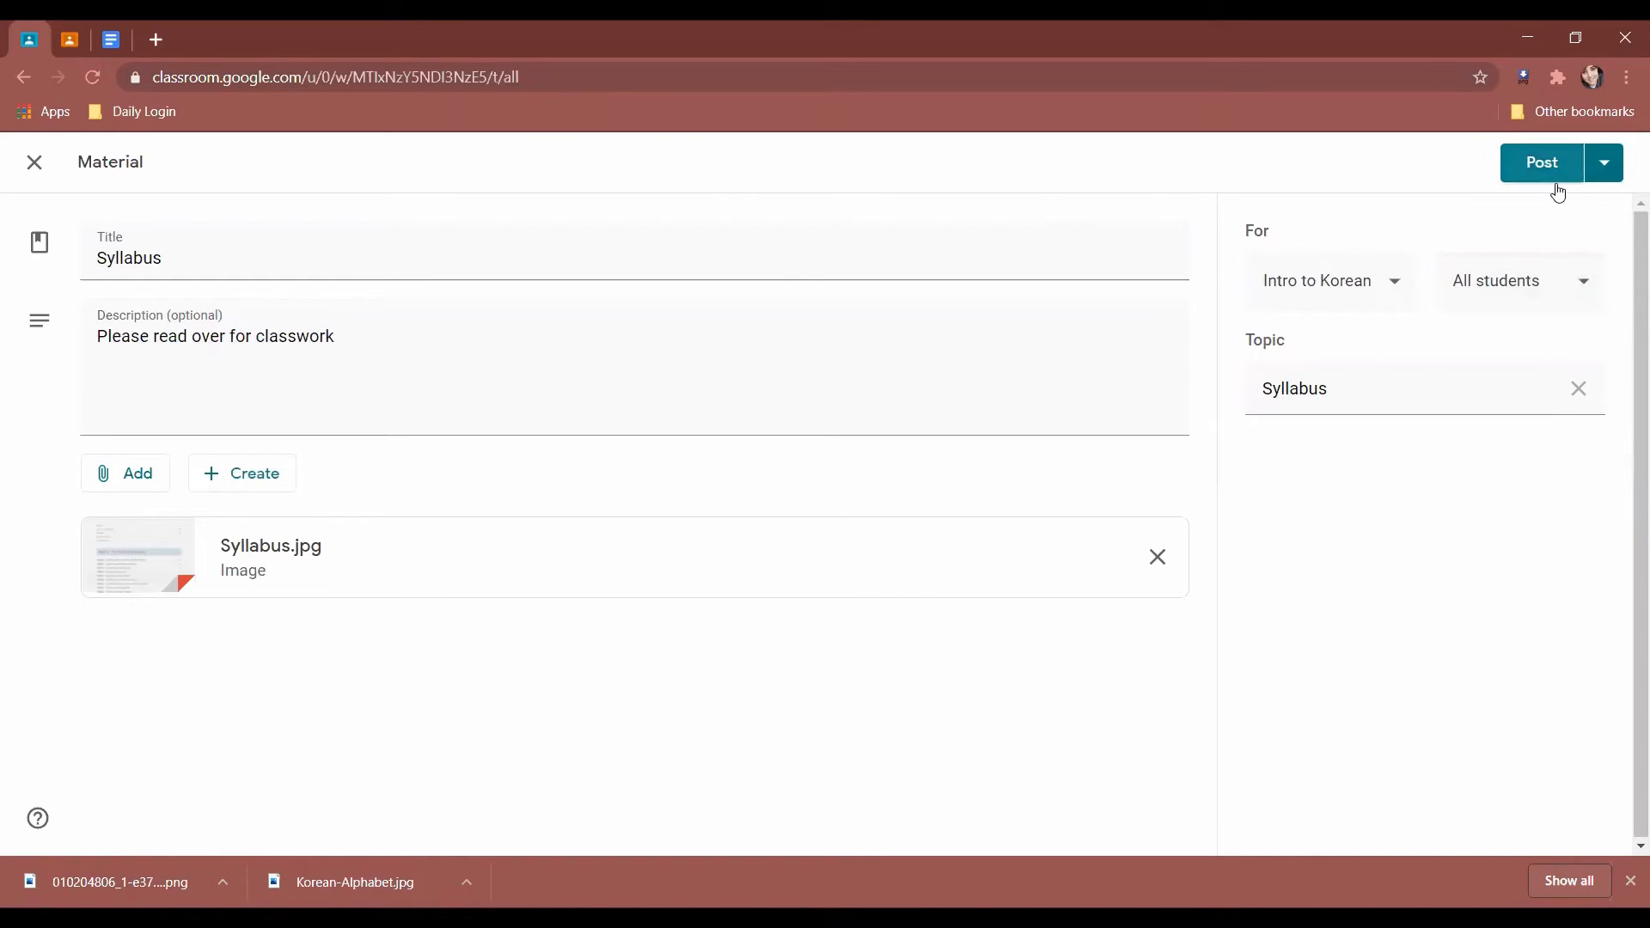
left_click(1557, 184)
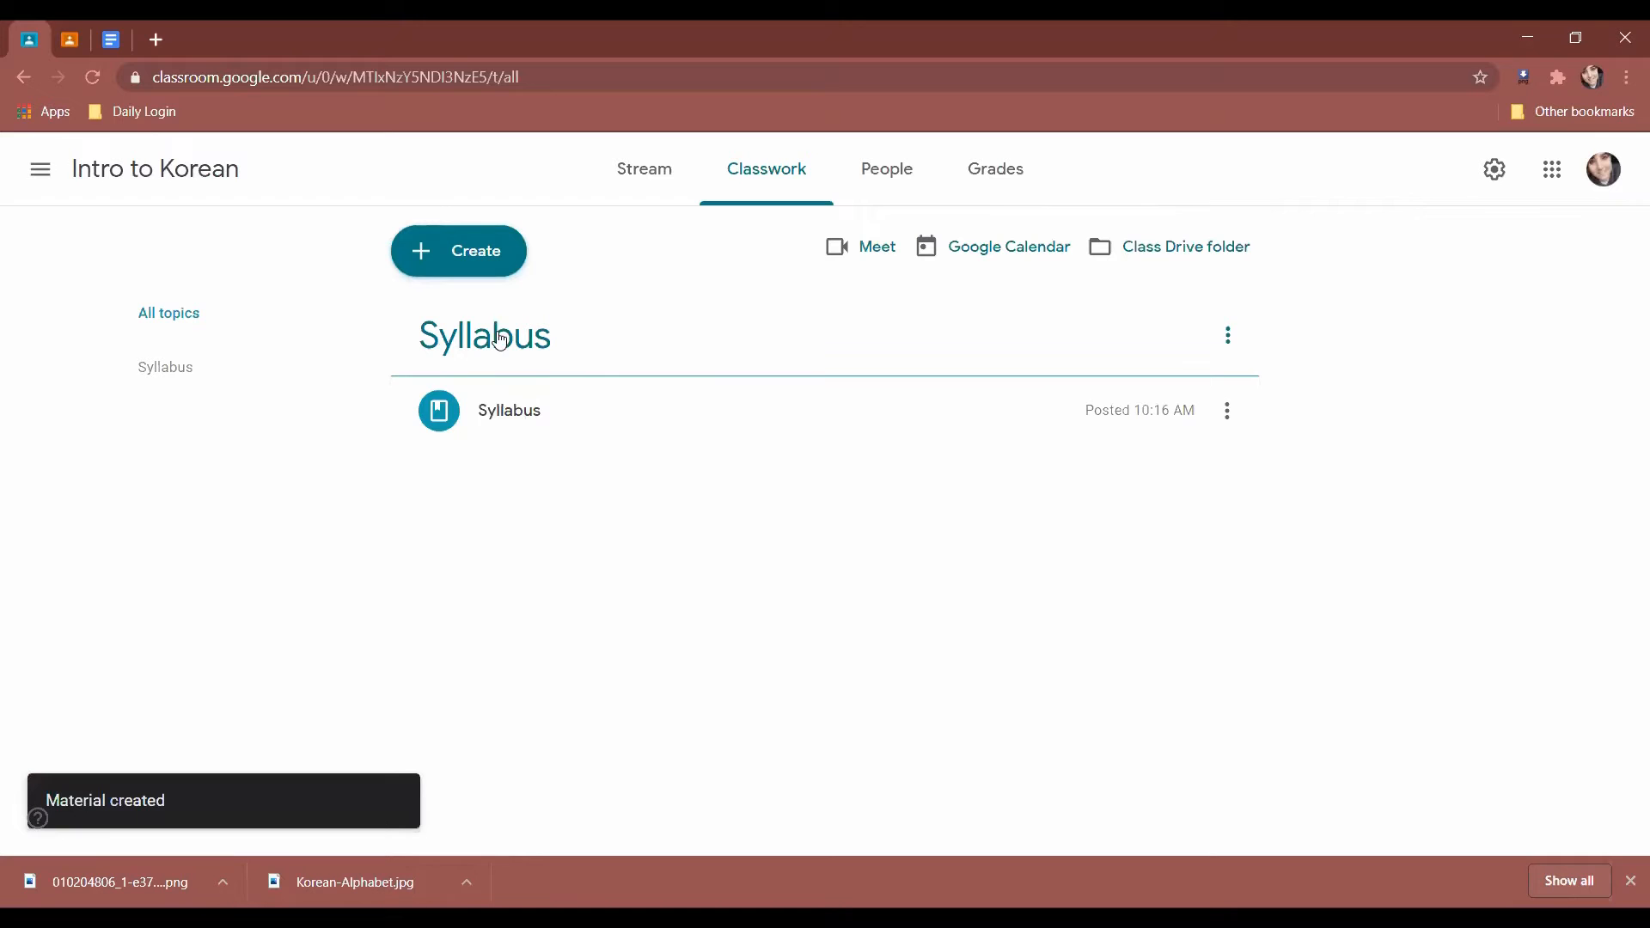
Expand the posted Syllabus material and view its Syllabus.jpg image.
left_click(541, 410)
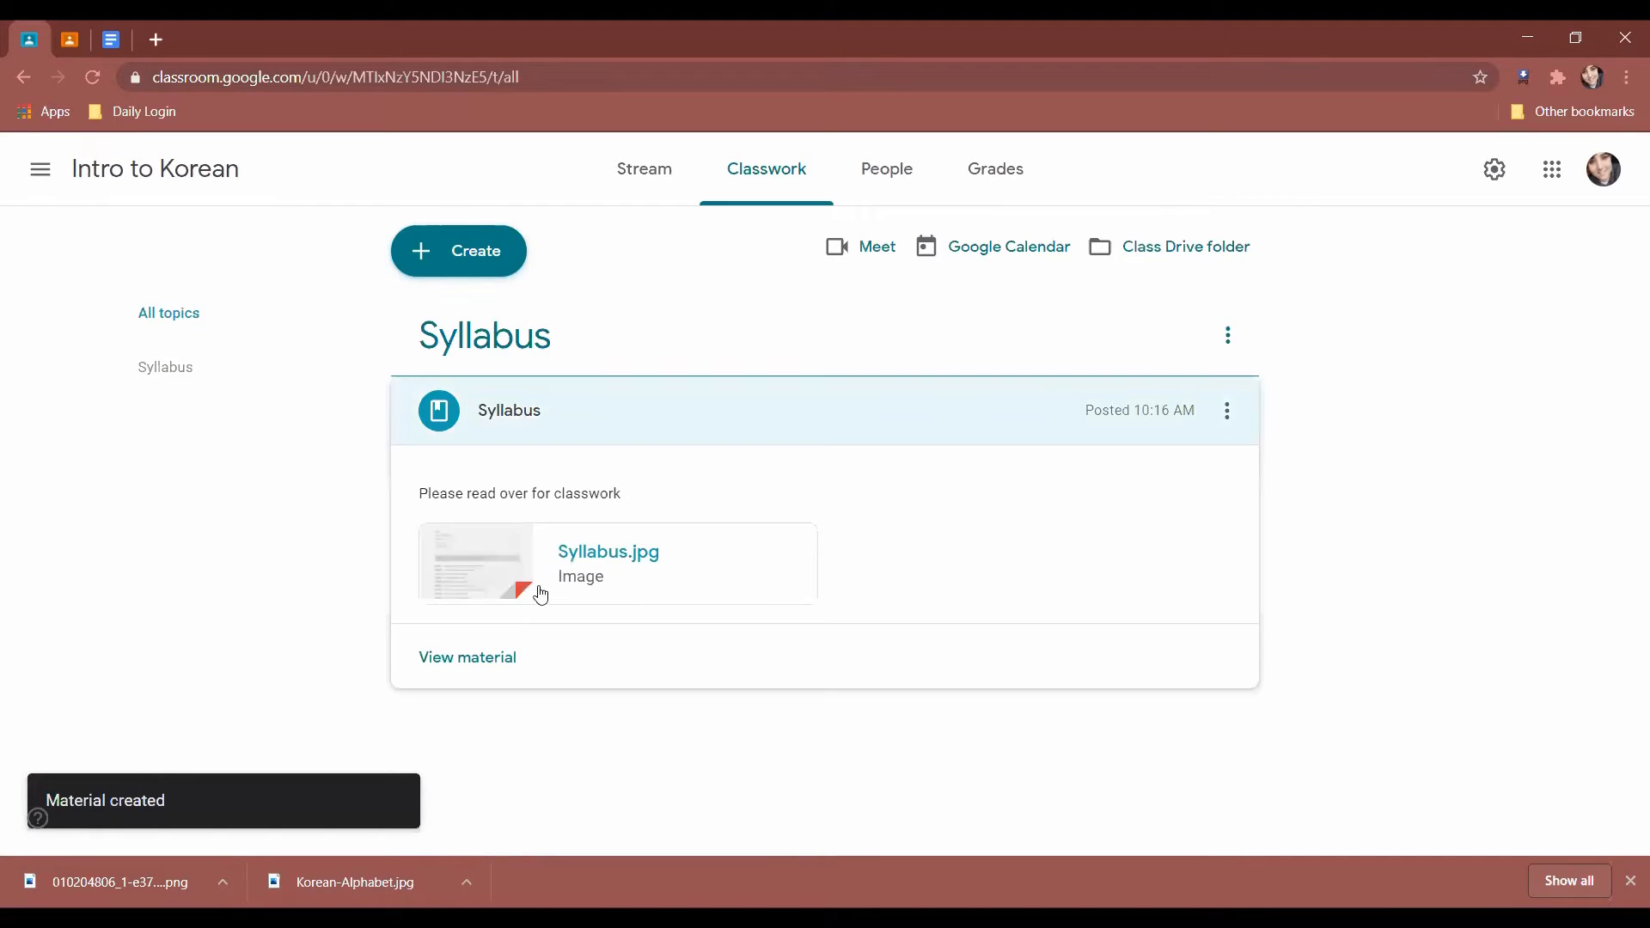
left_click(495, 592)
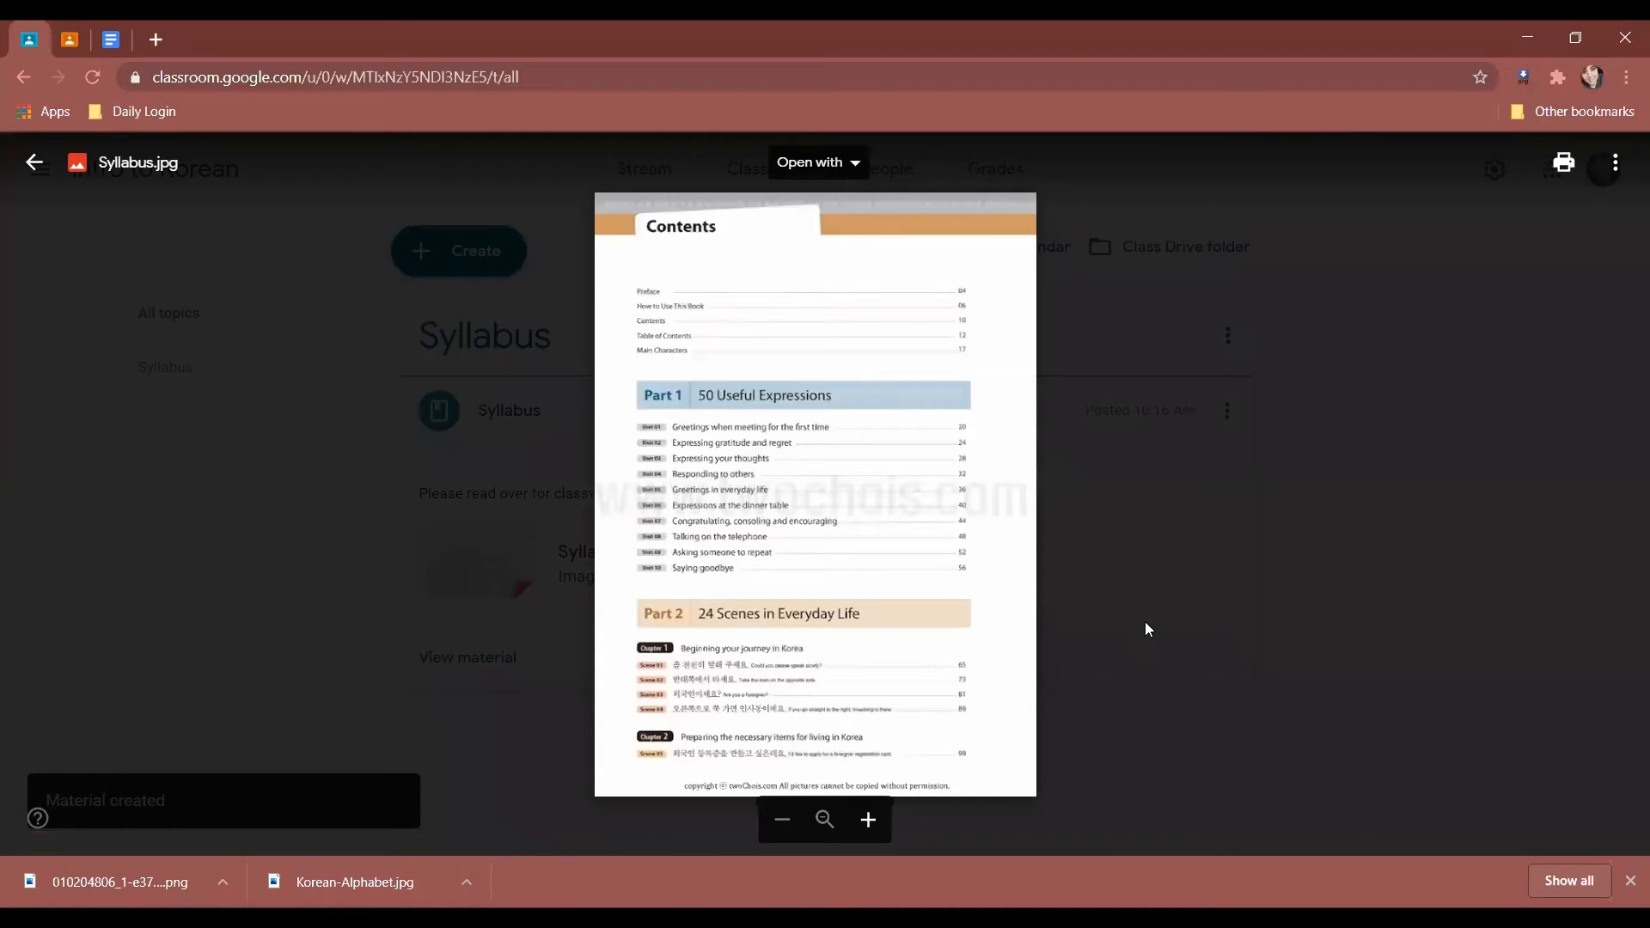
left_click(1145, 622)
left_click_drag(569, 511, 687, 712)
left_click(687, 712)
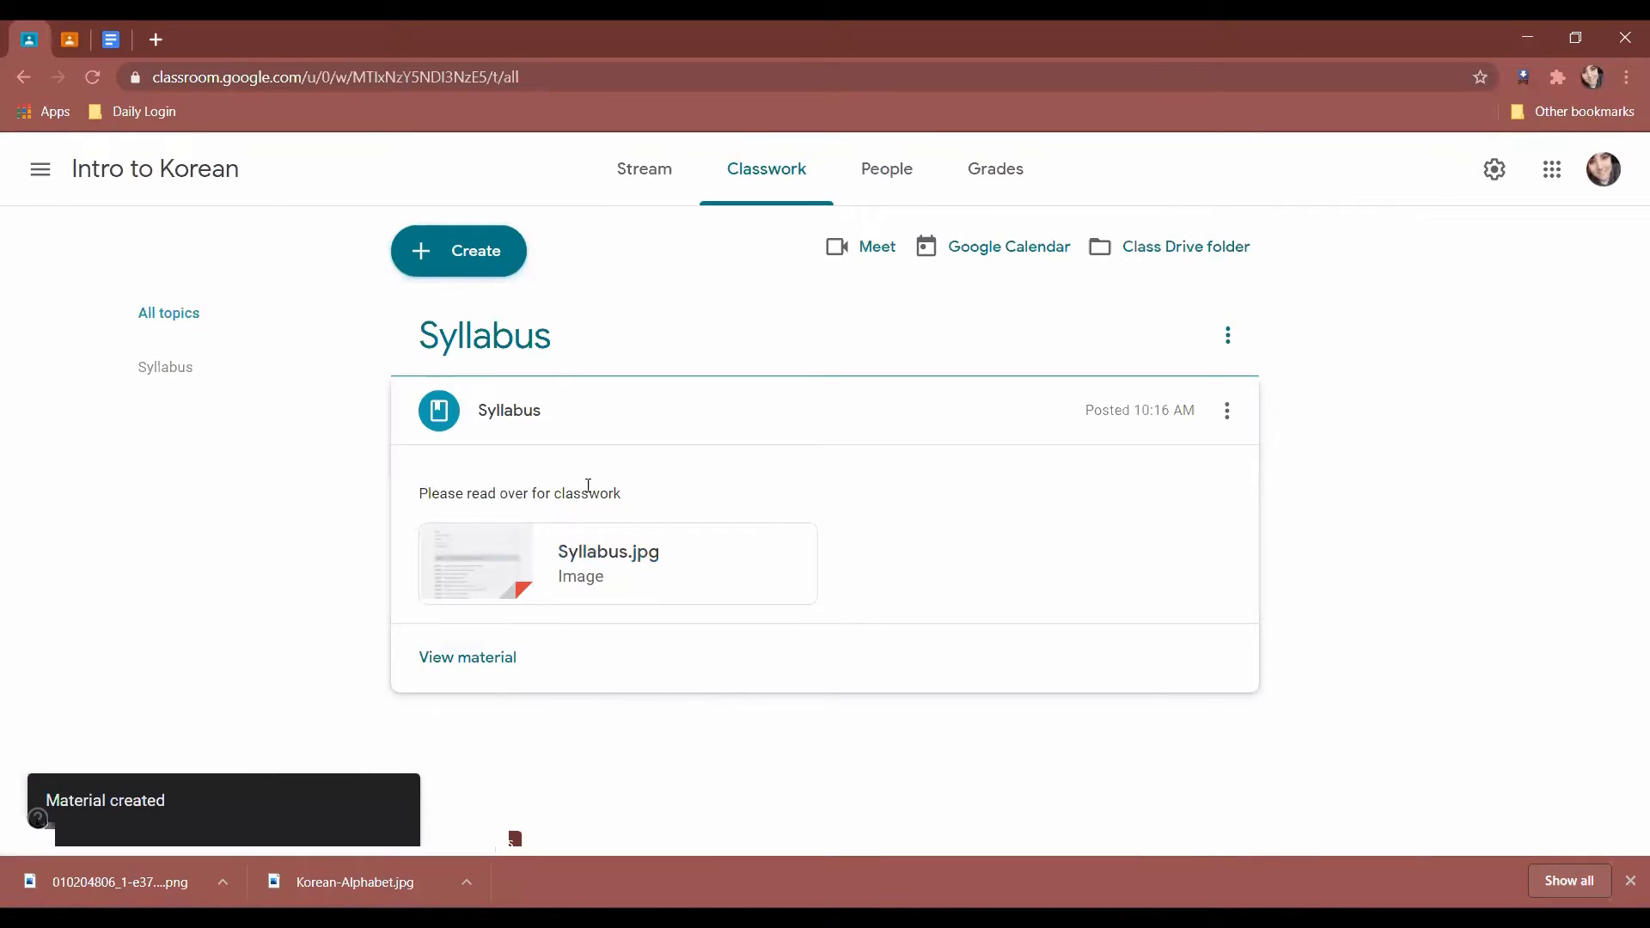
Find the new Syllabus post on the class stream and view its details.
left_click(634, 172)
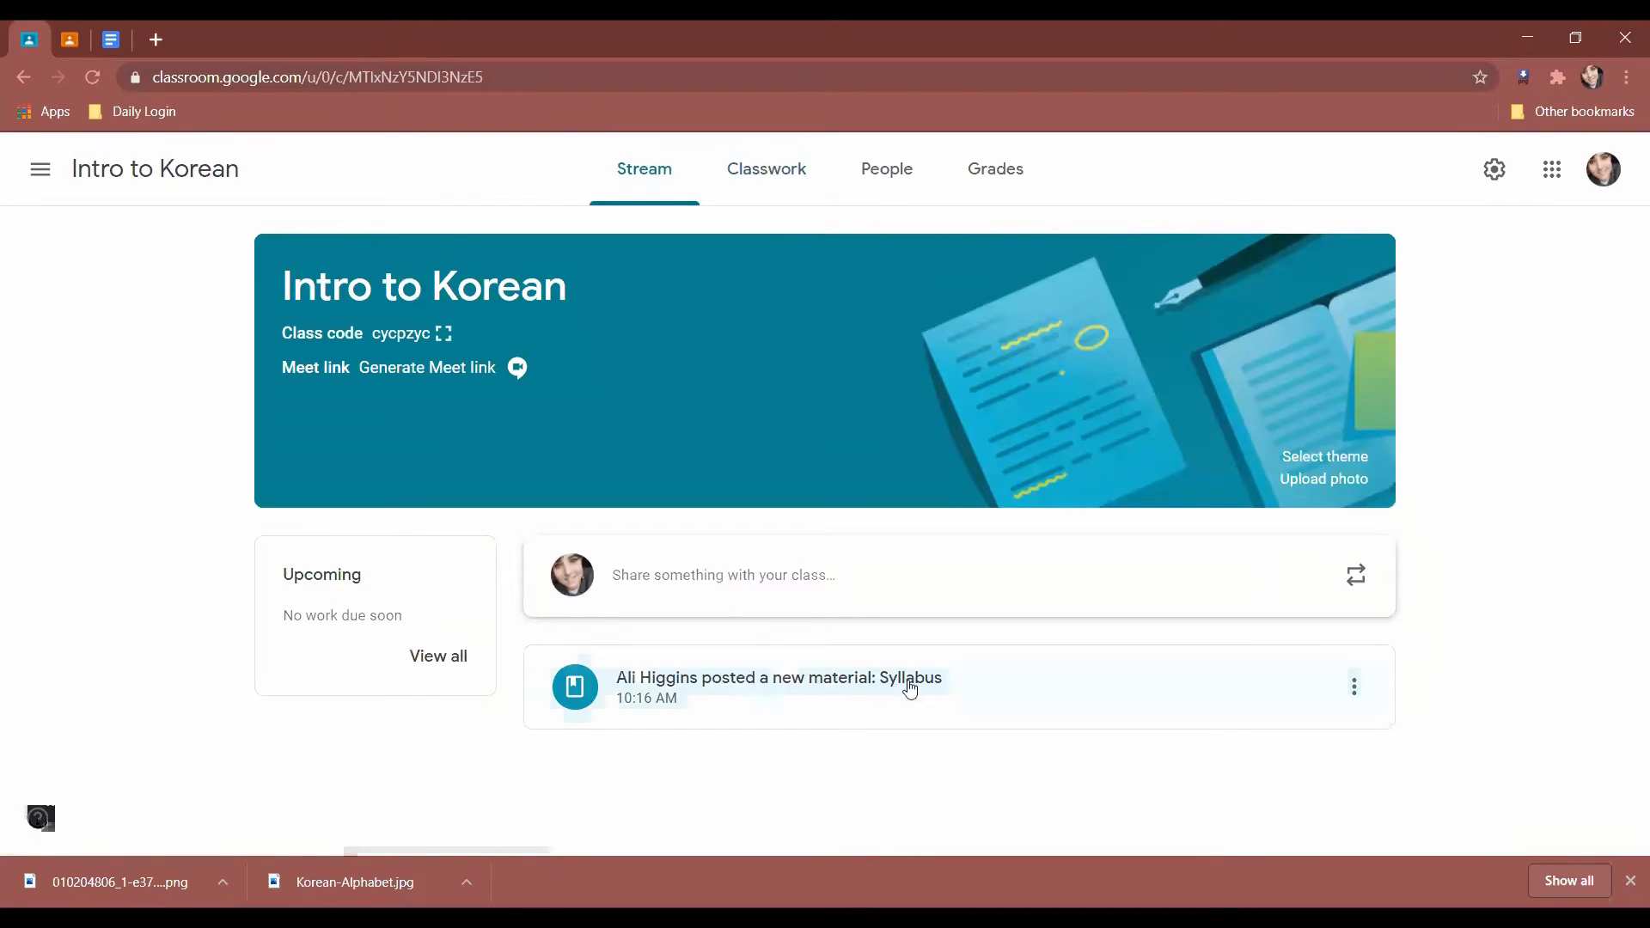
left_click(1356, 690)
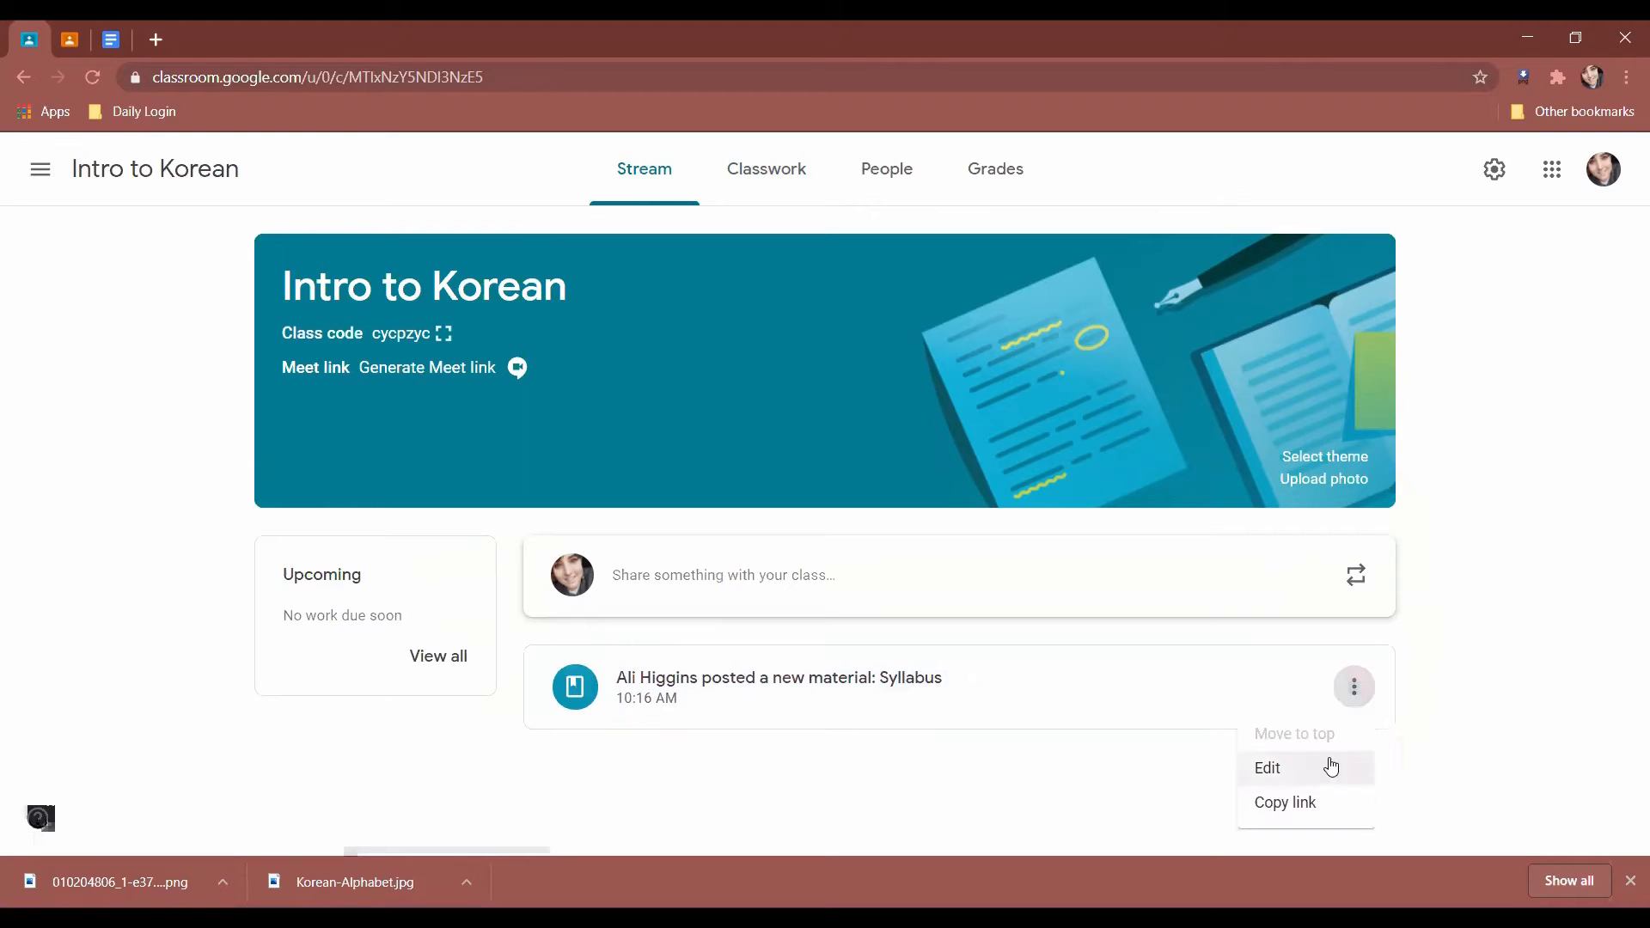
left_click(1494, 700)
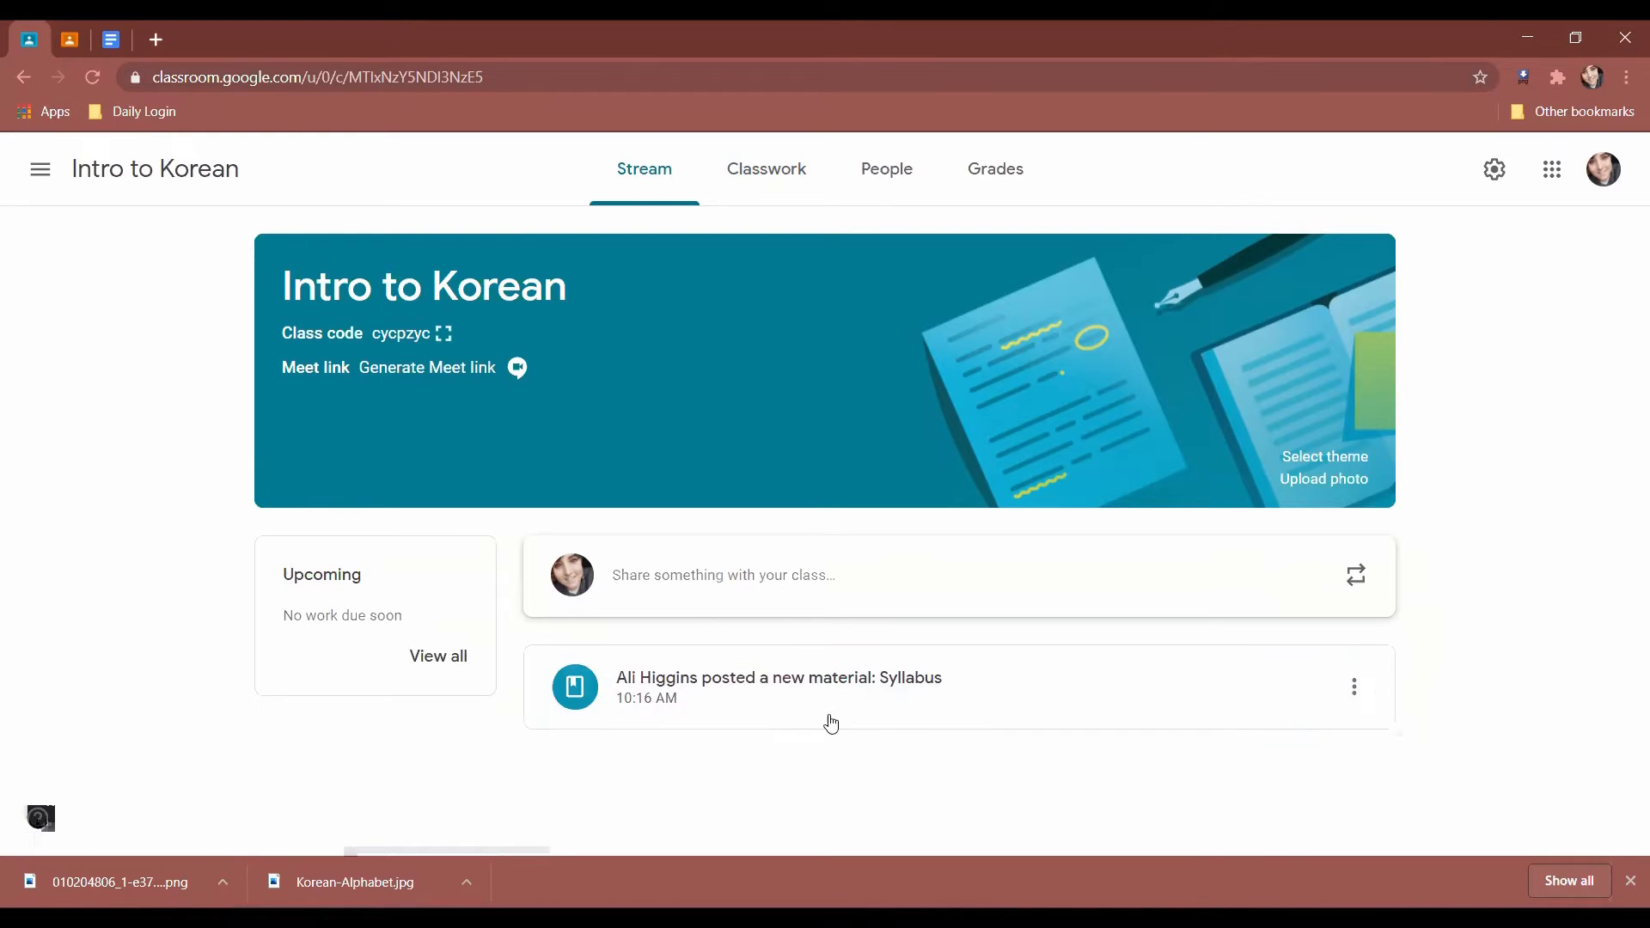
left_click(791, 706)
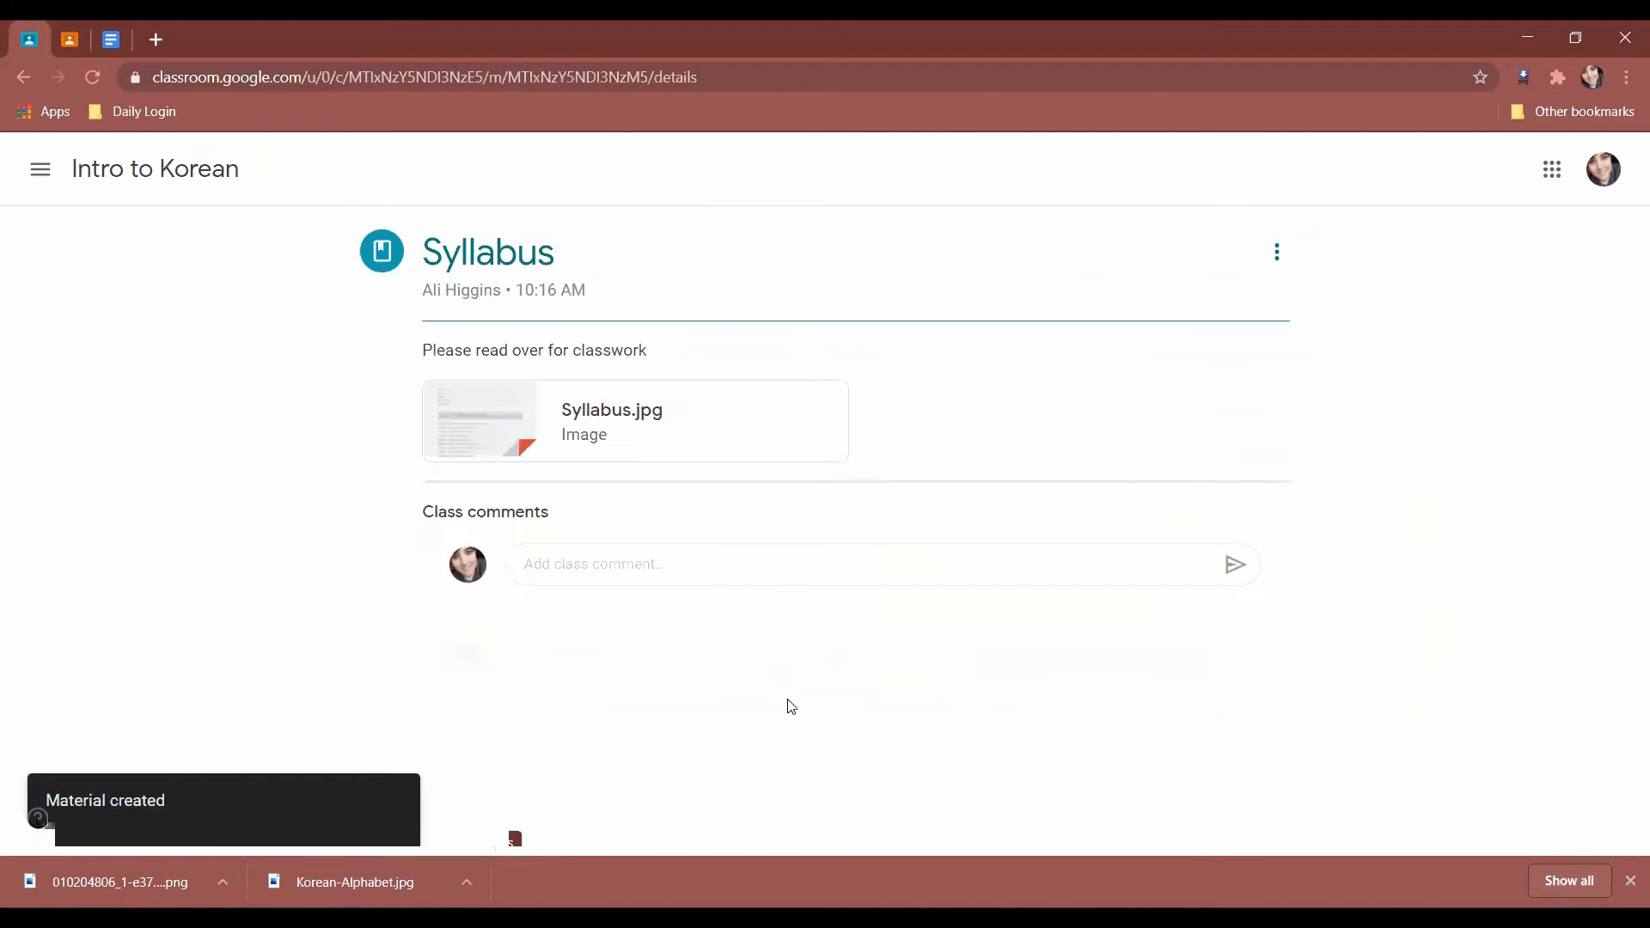
left_click(644, 563)
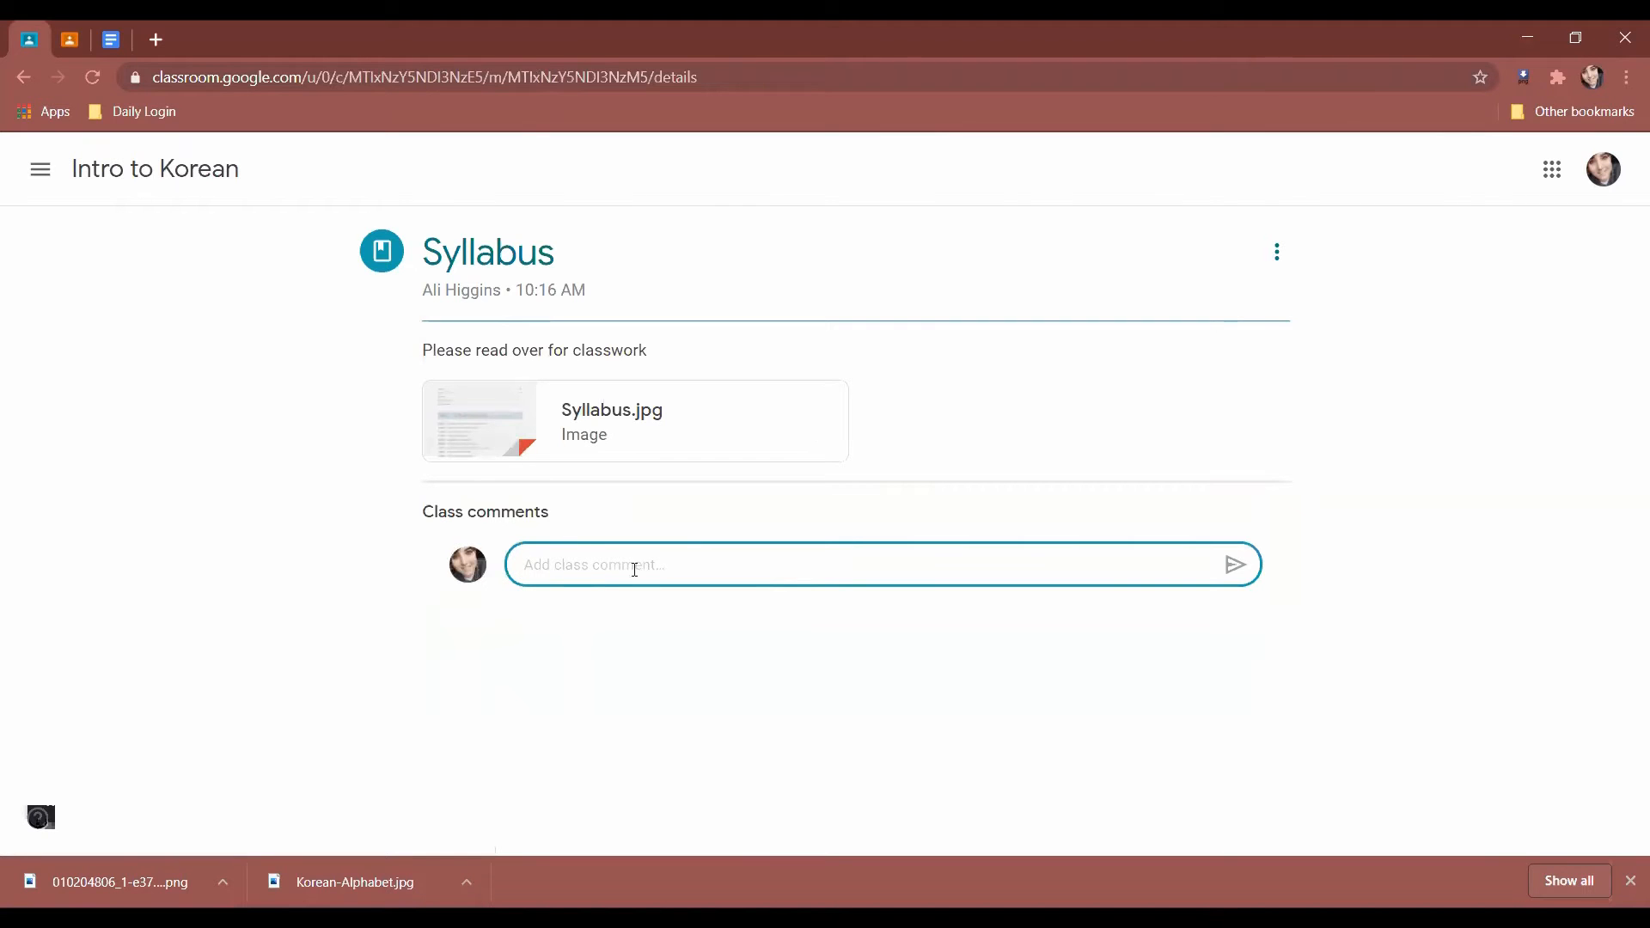
left_click(23, 77)
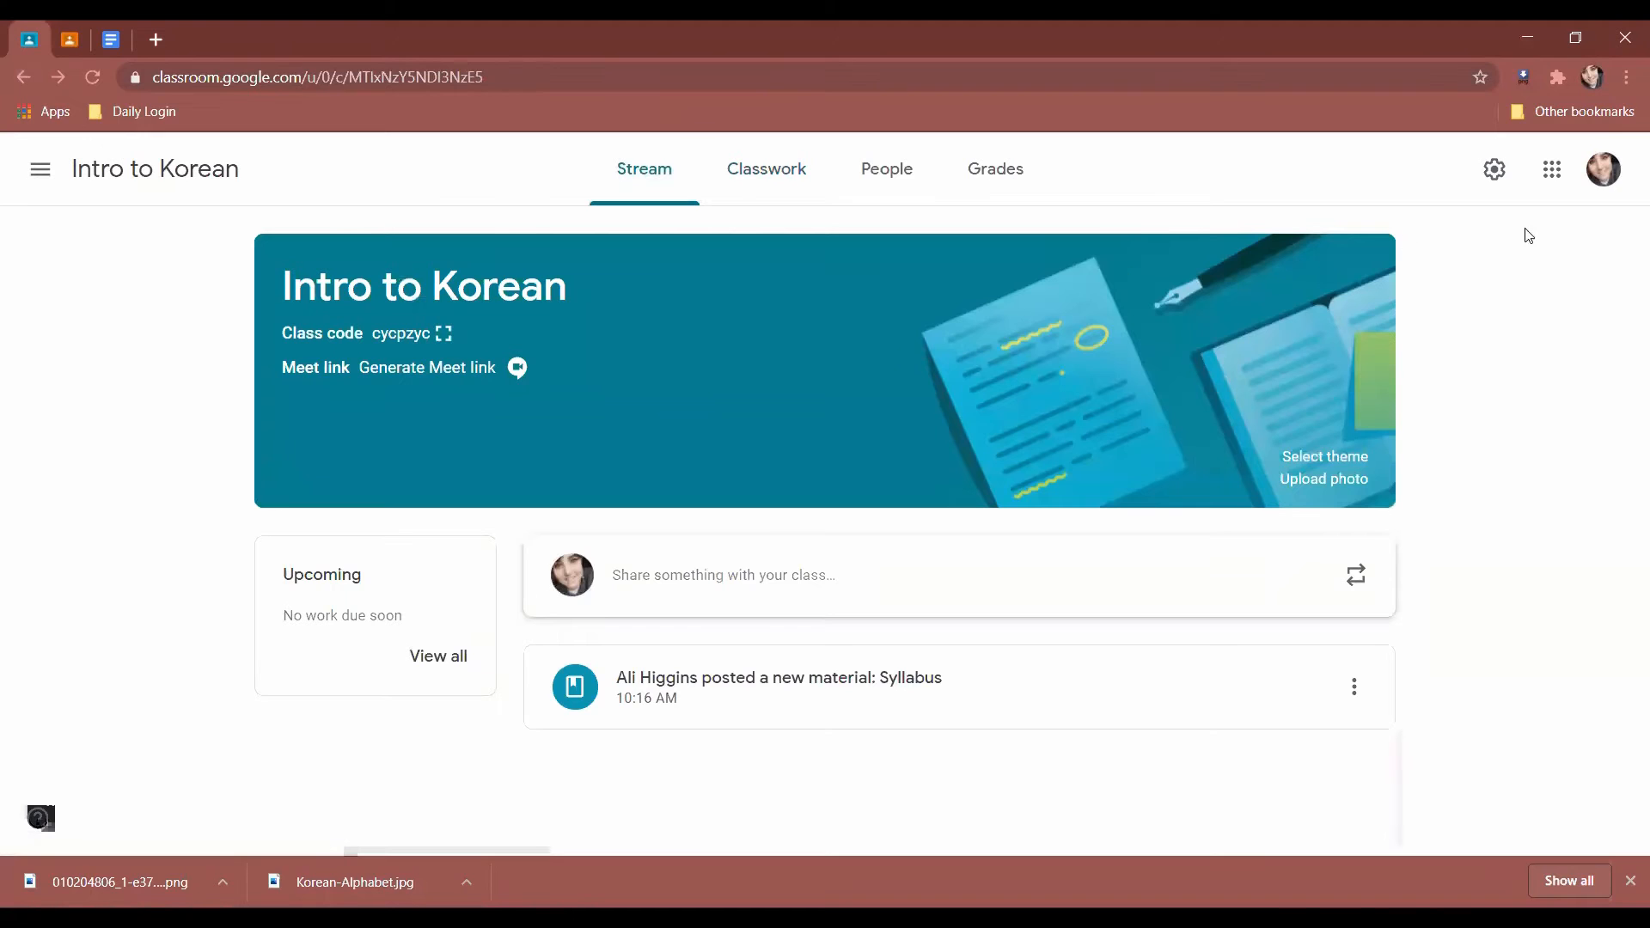
Start a quiz assignment from the Classwork page, then discard that draft.
left_click(787, 185)
left_click(504, 277)
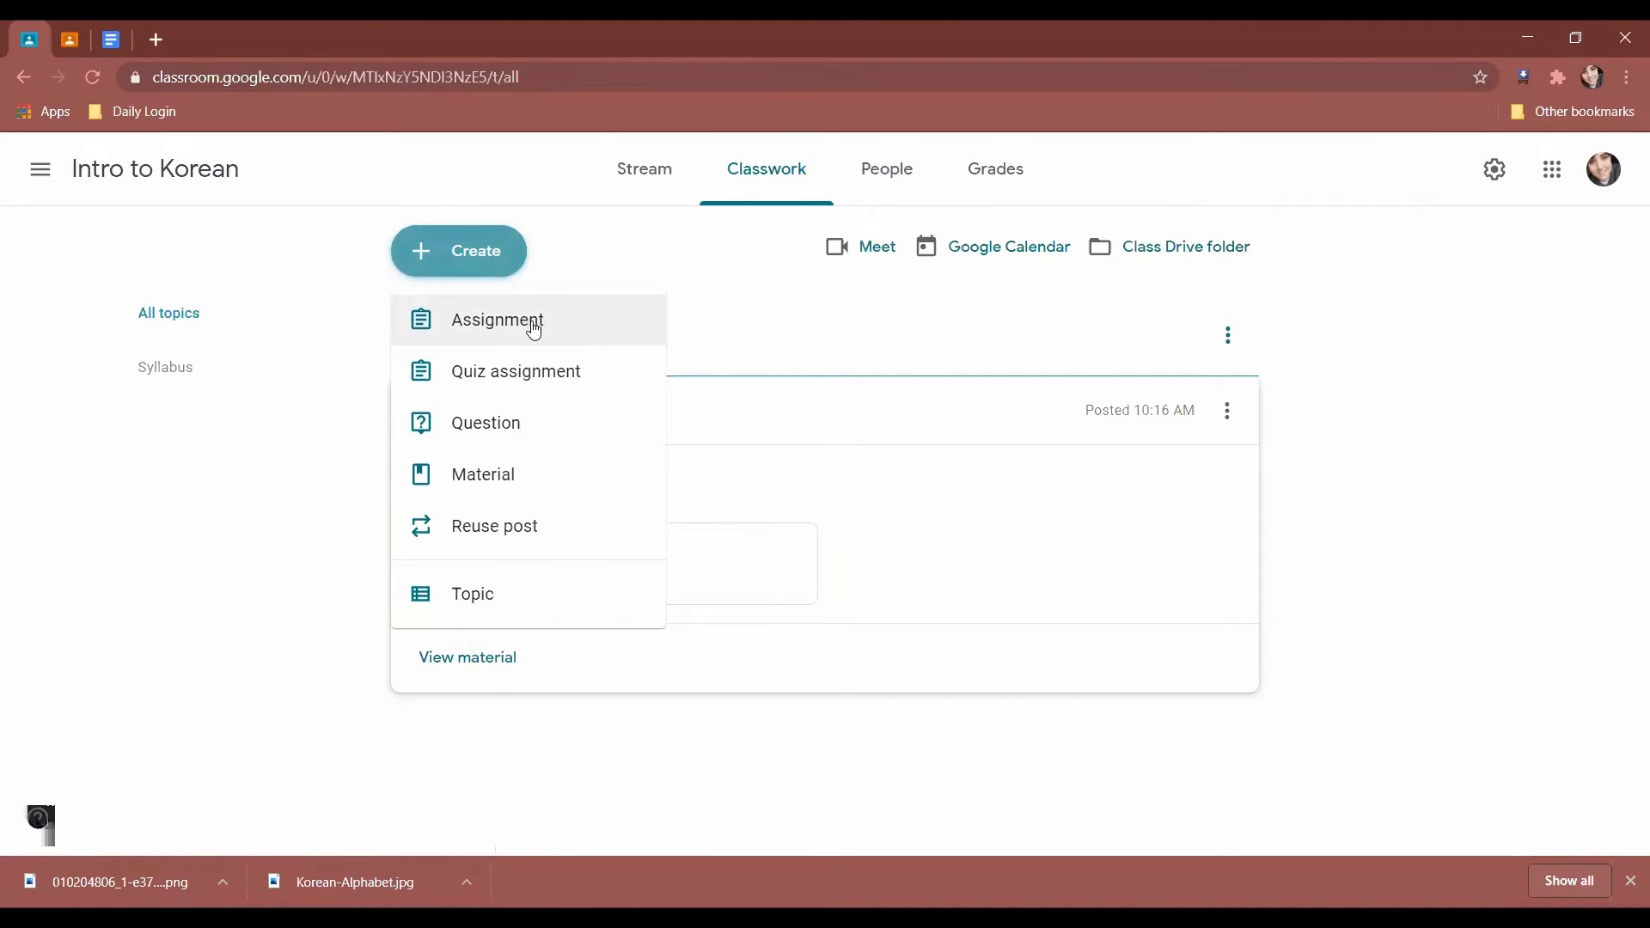
left_click(555, 389)
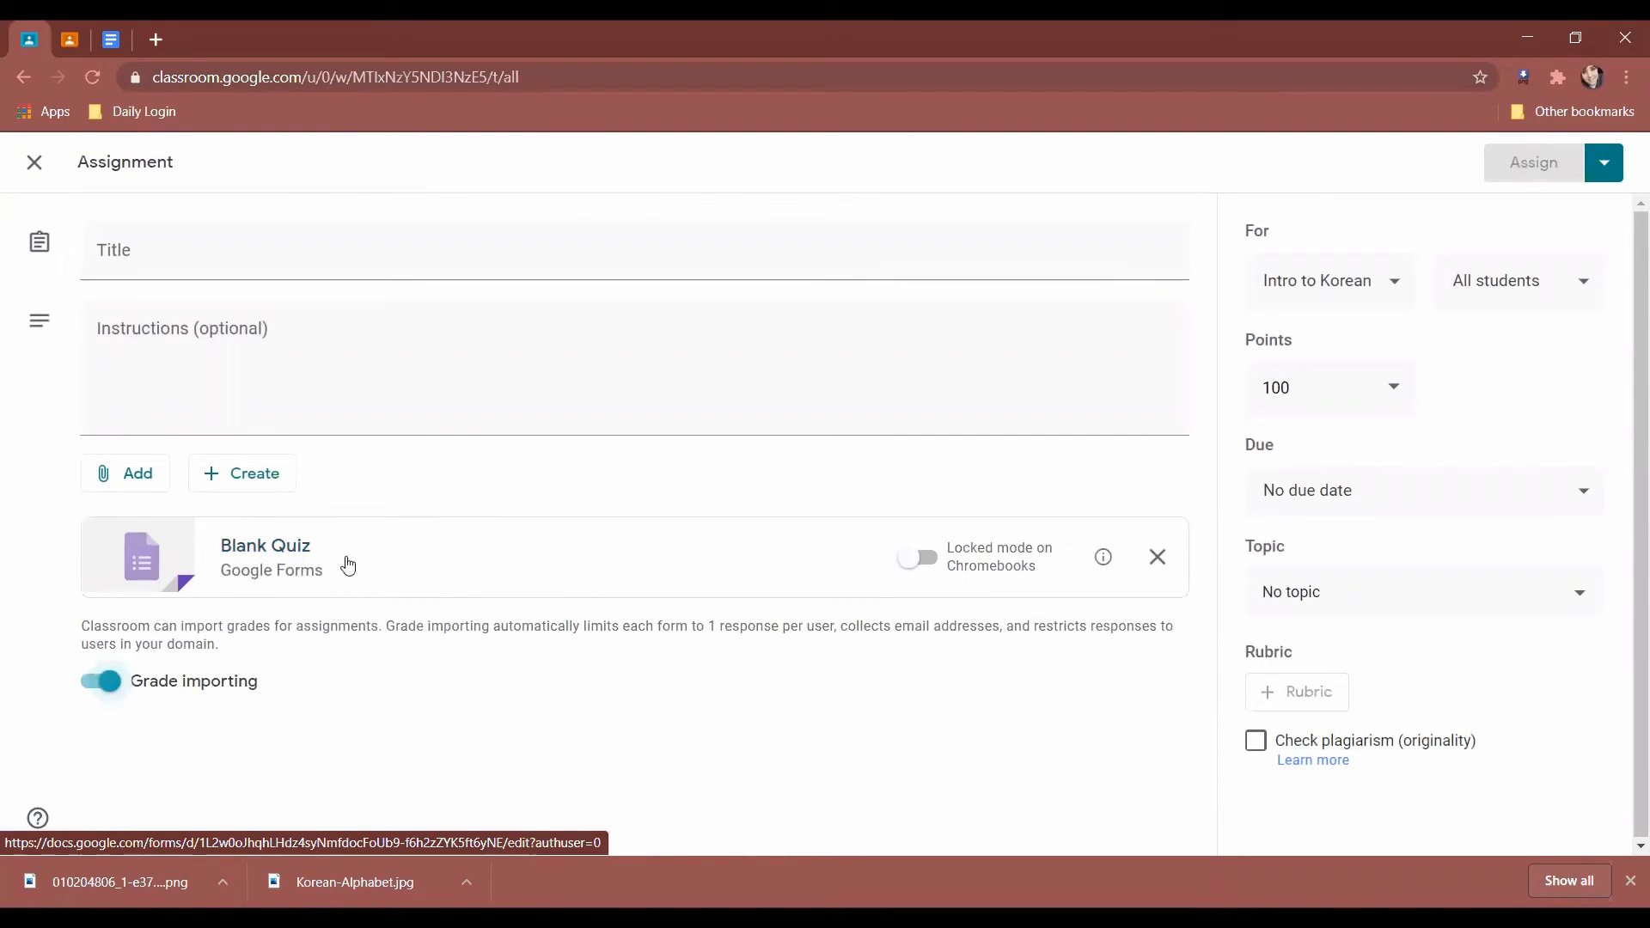
left_click(34, 162)
Create an assignment titled 'Work 1' with instructions 'Please Complete by Friday August 7th'.
left_click(472, 250)
left_click(497, 324)
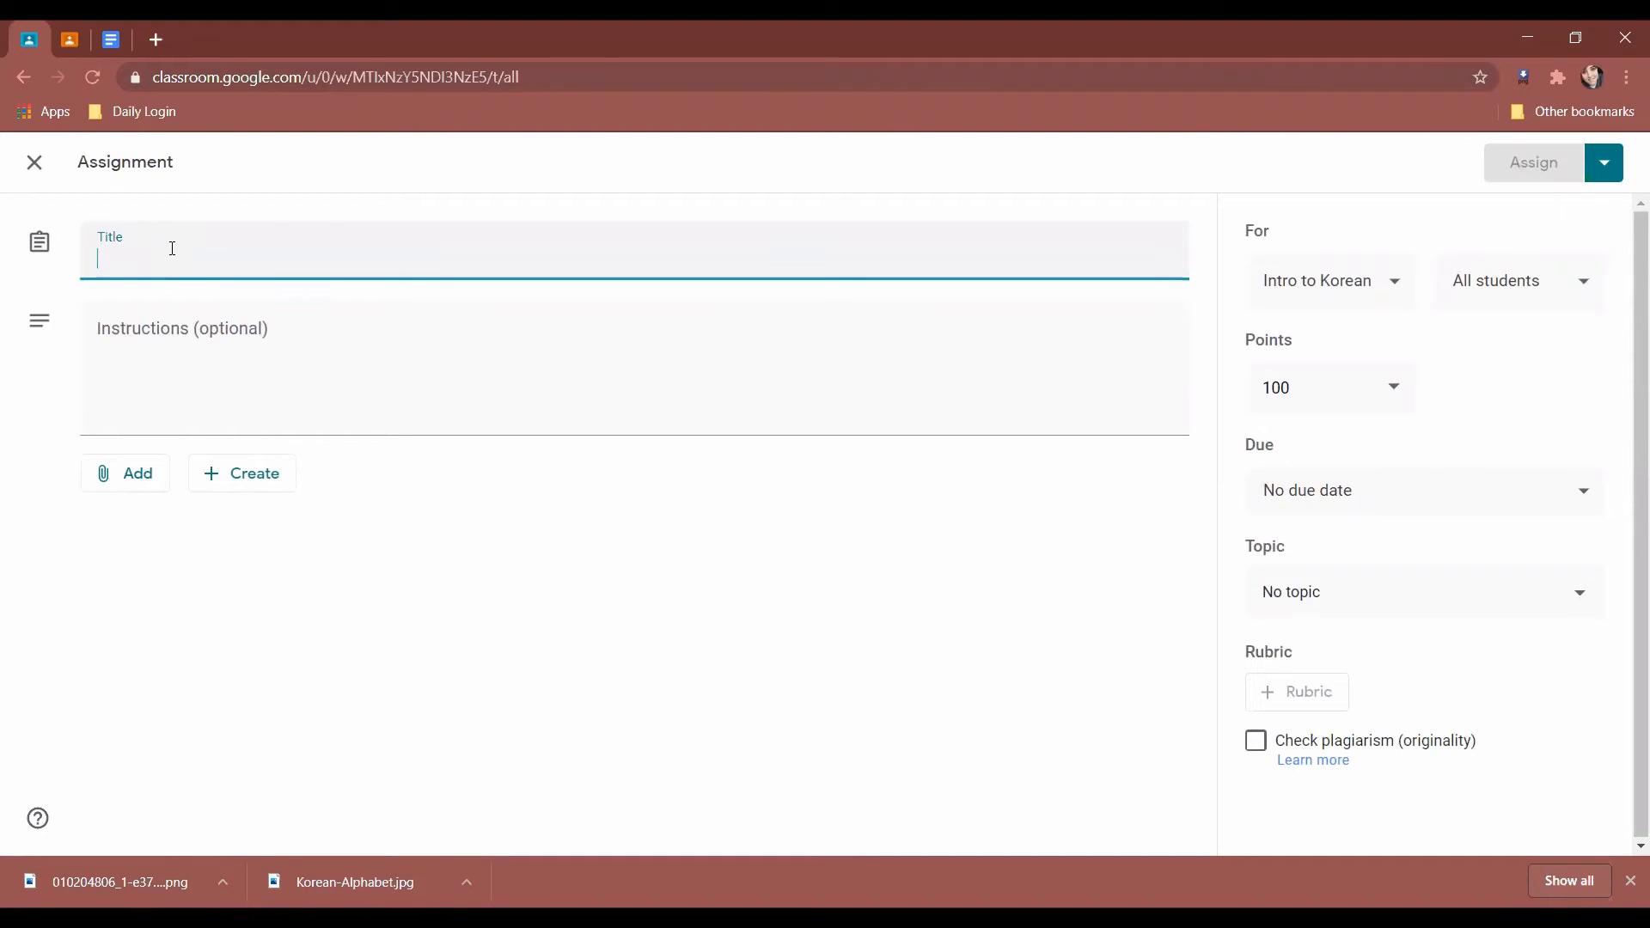
type("WOr")
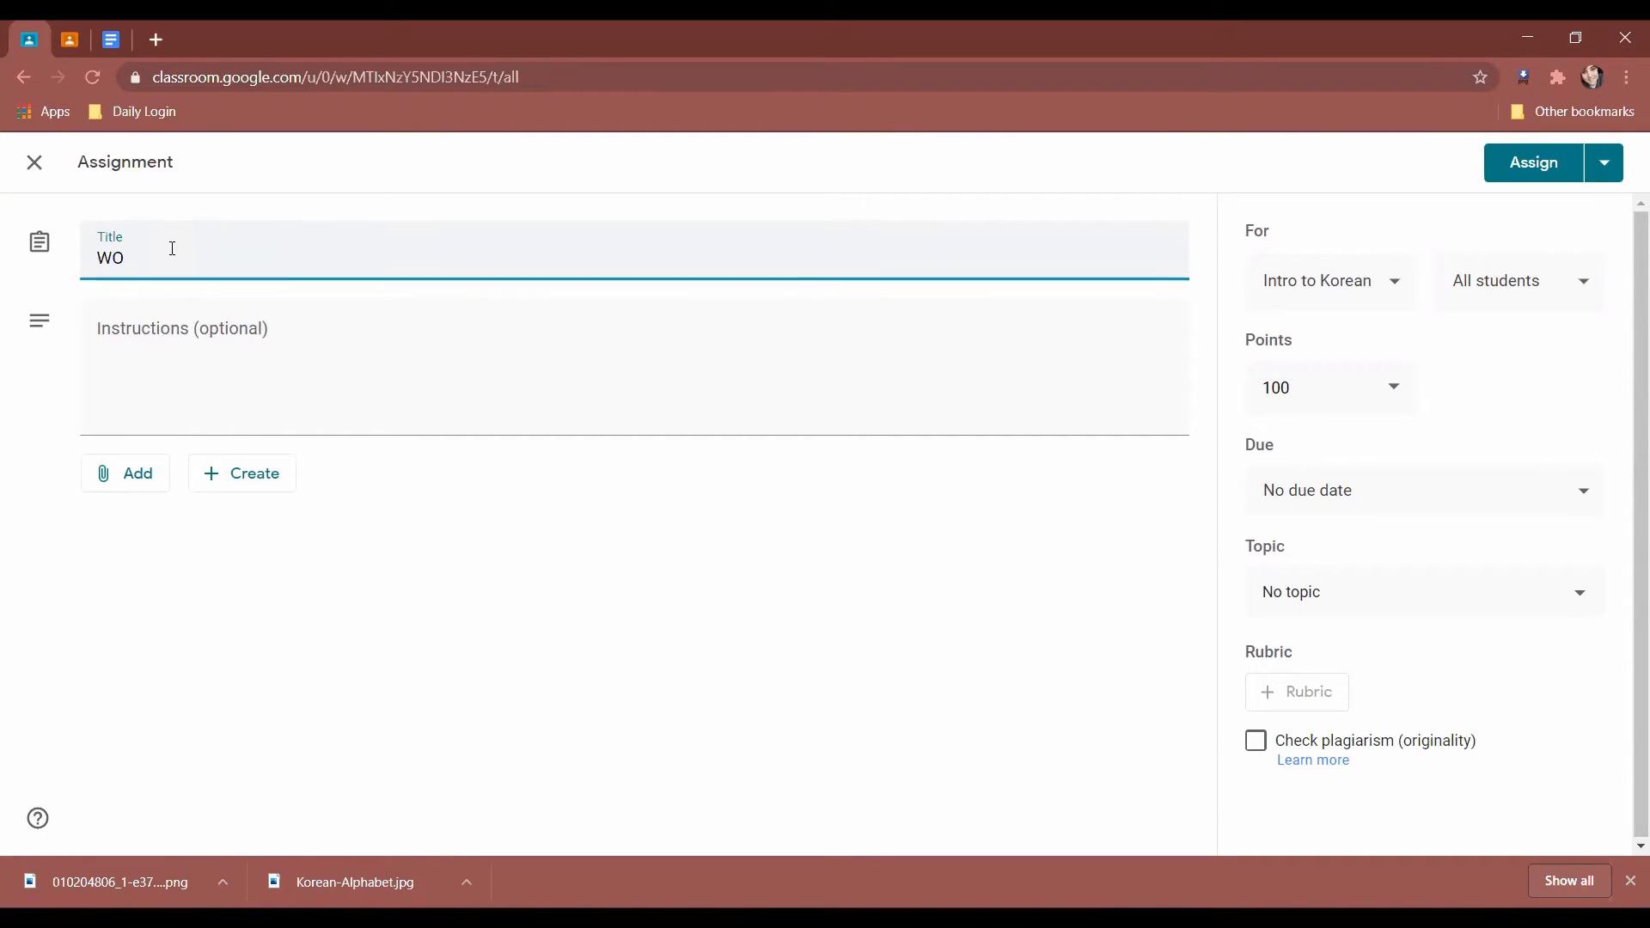
key("BackSpace")
key("BackSpace")
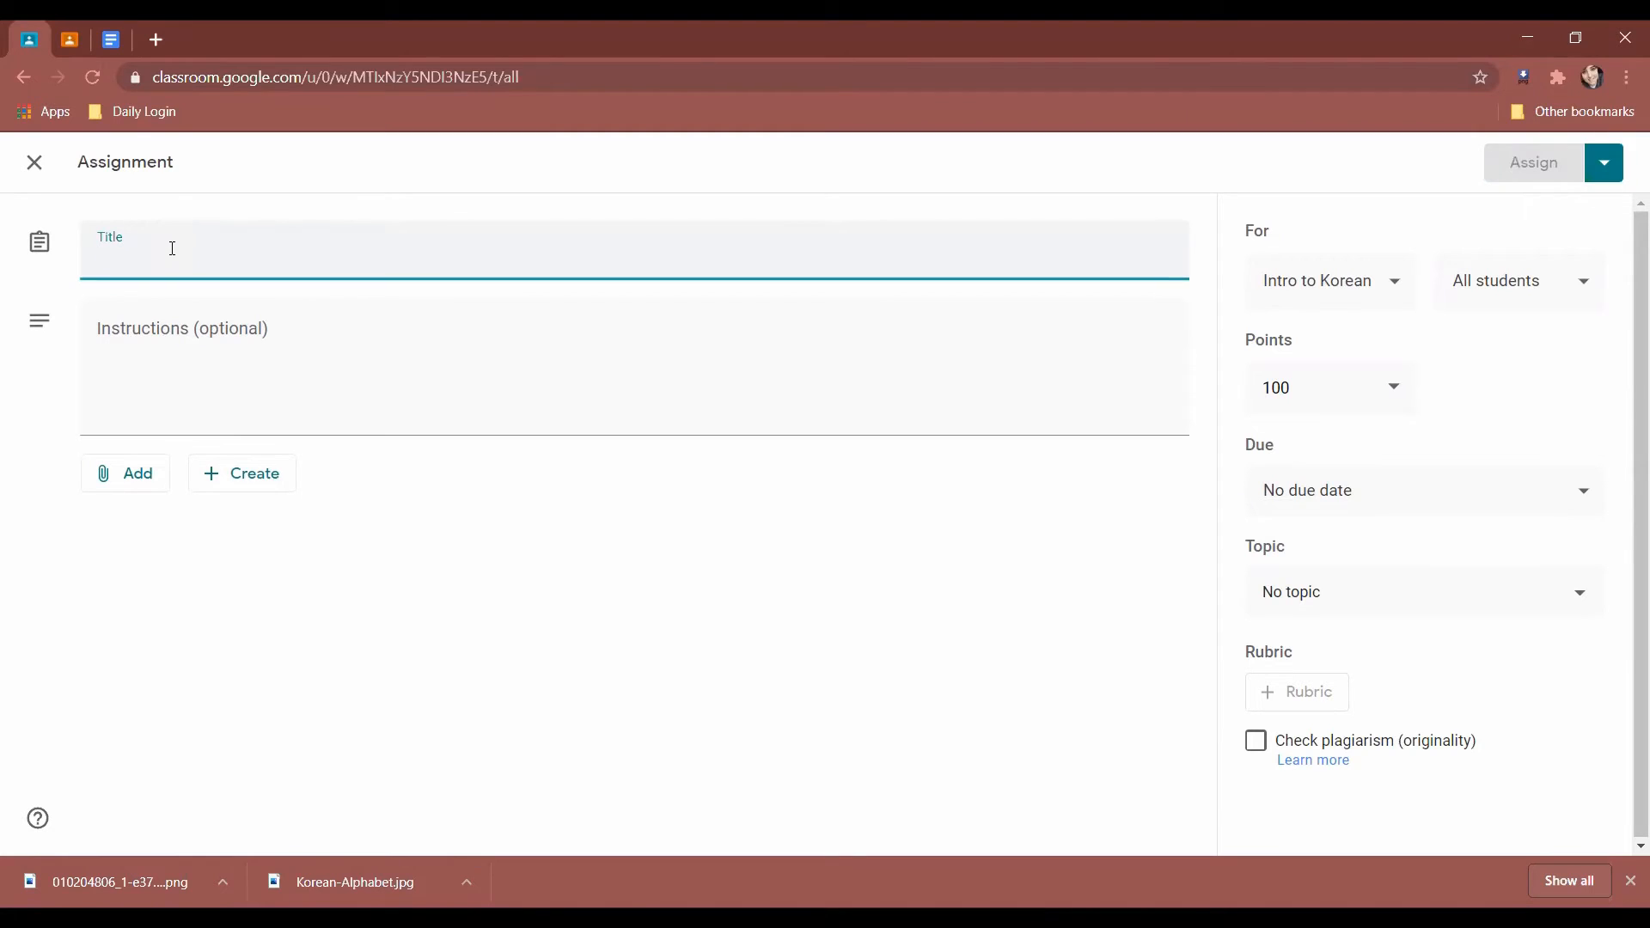
type("Work 1")
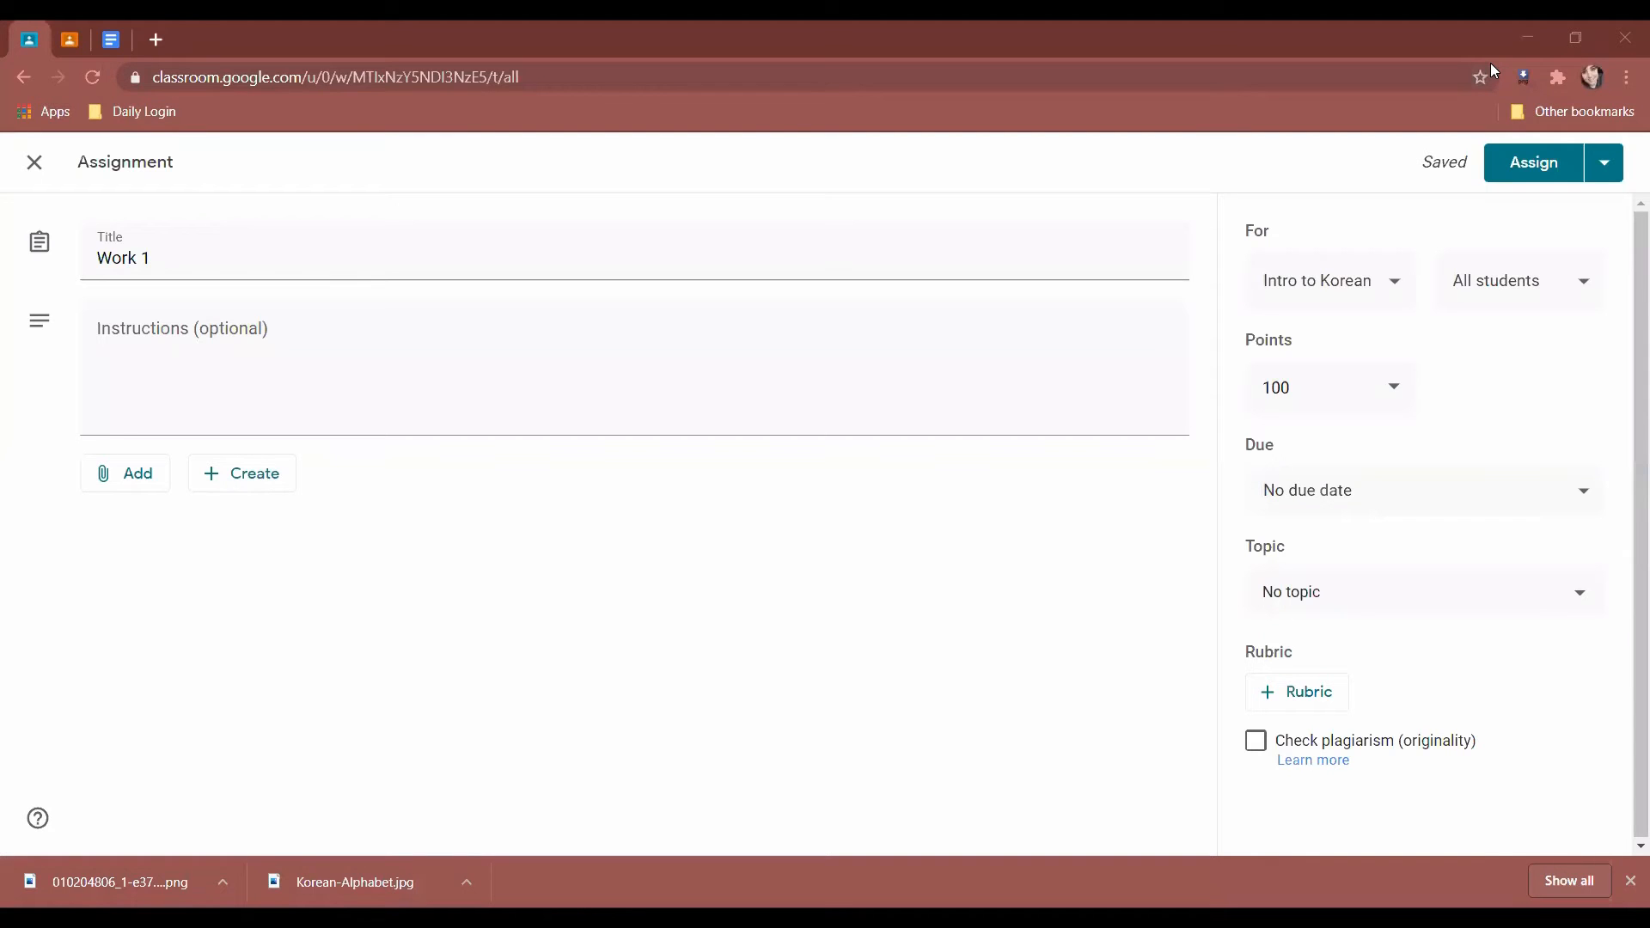
left_click(179, 311)
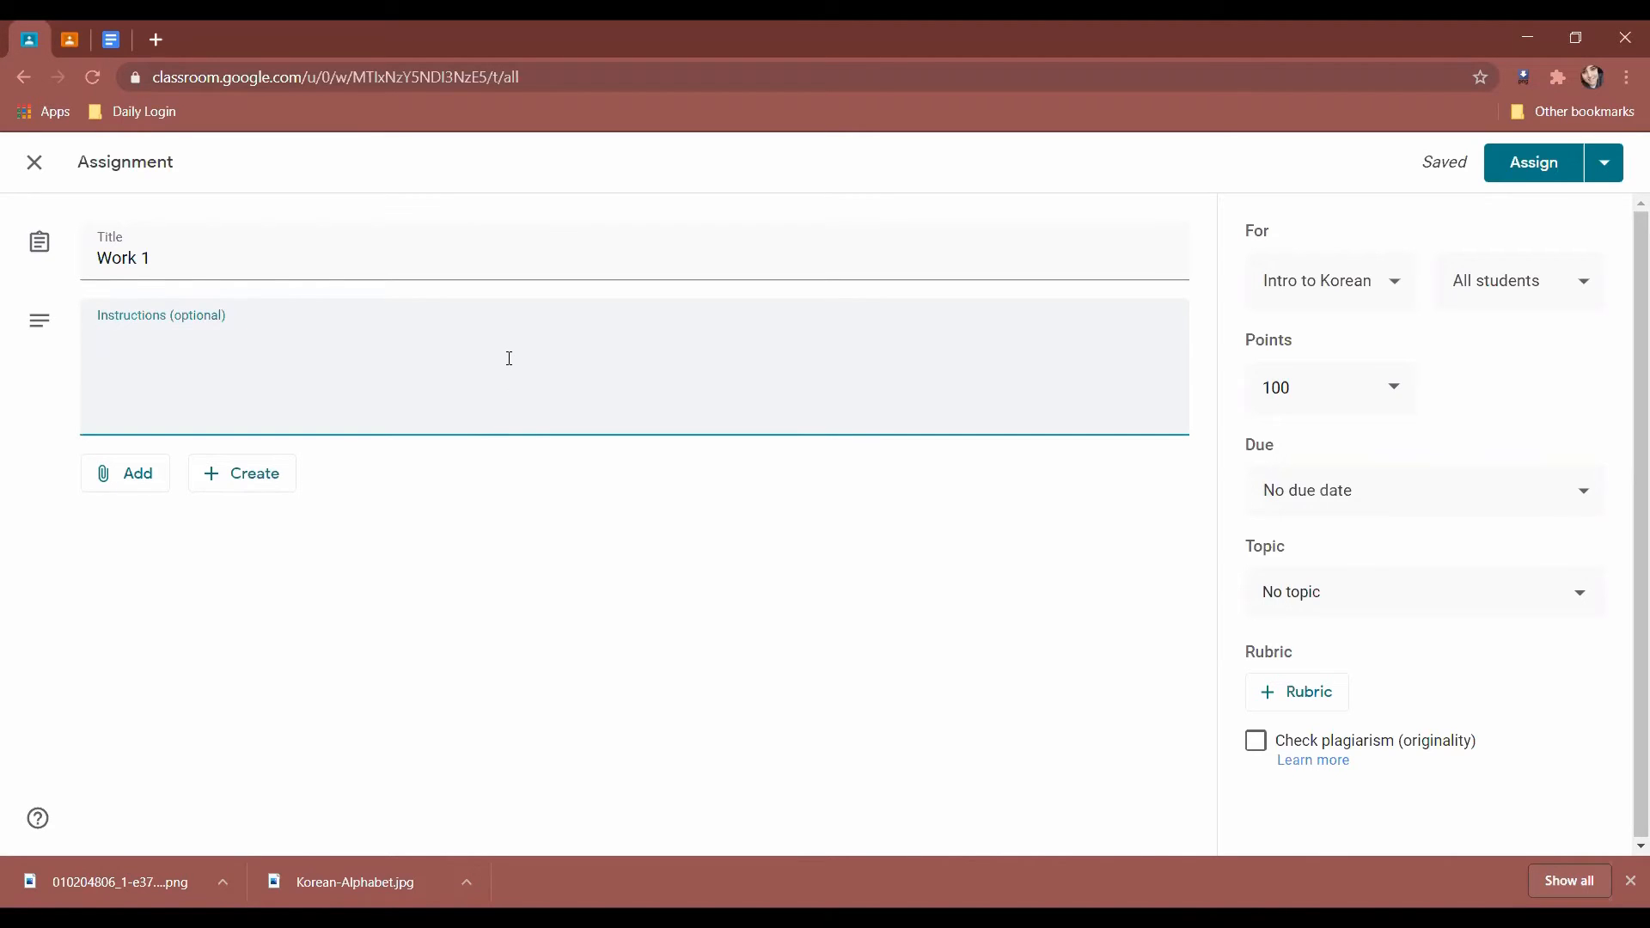
type("Please Complete by ")
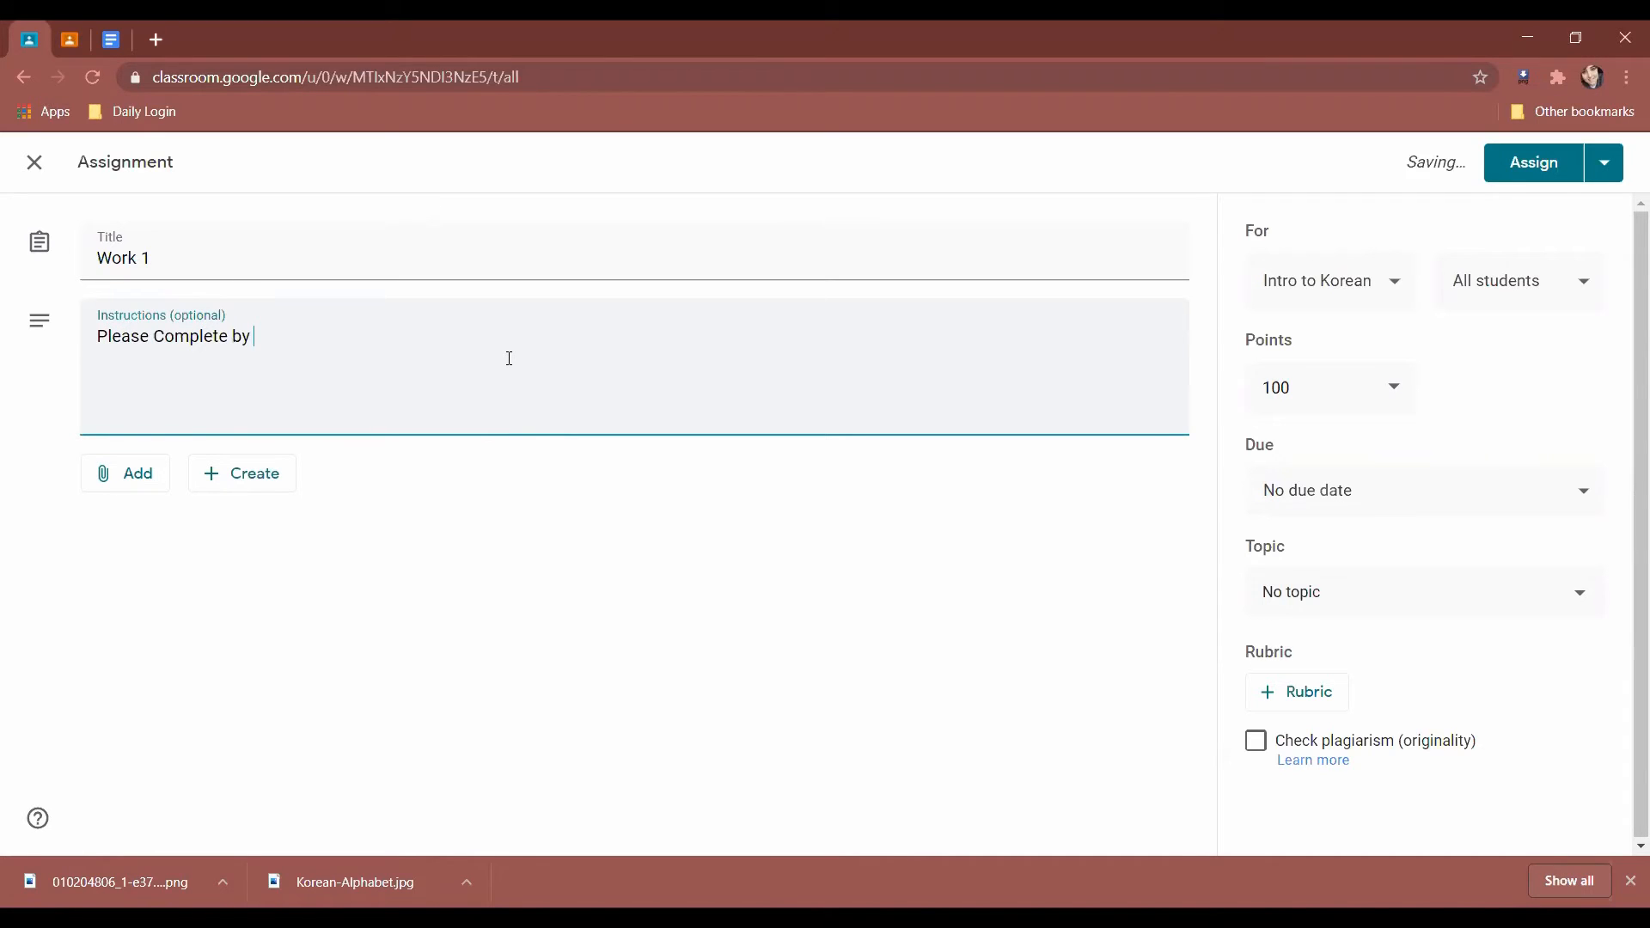
type("Friday")
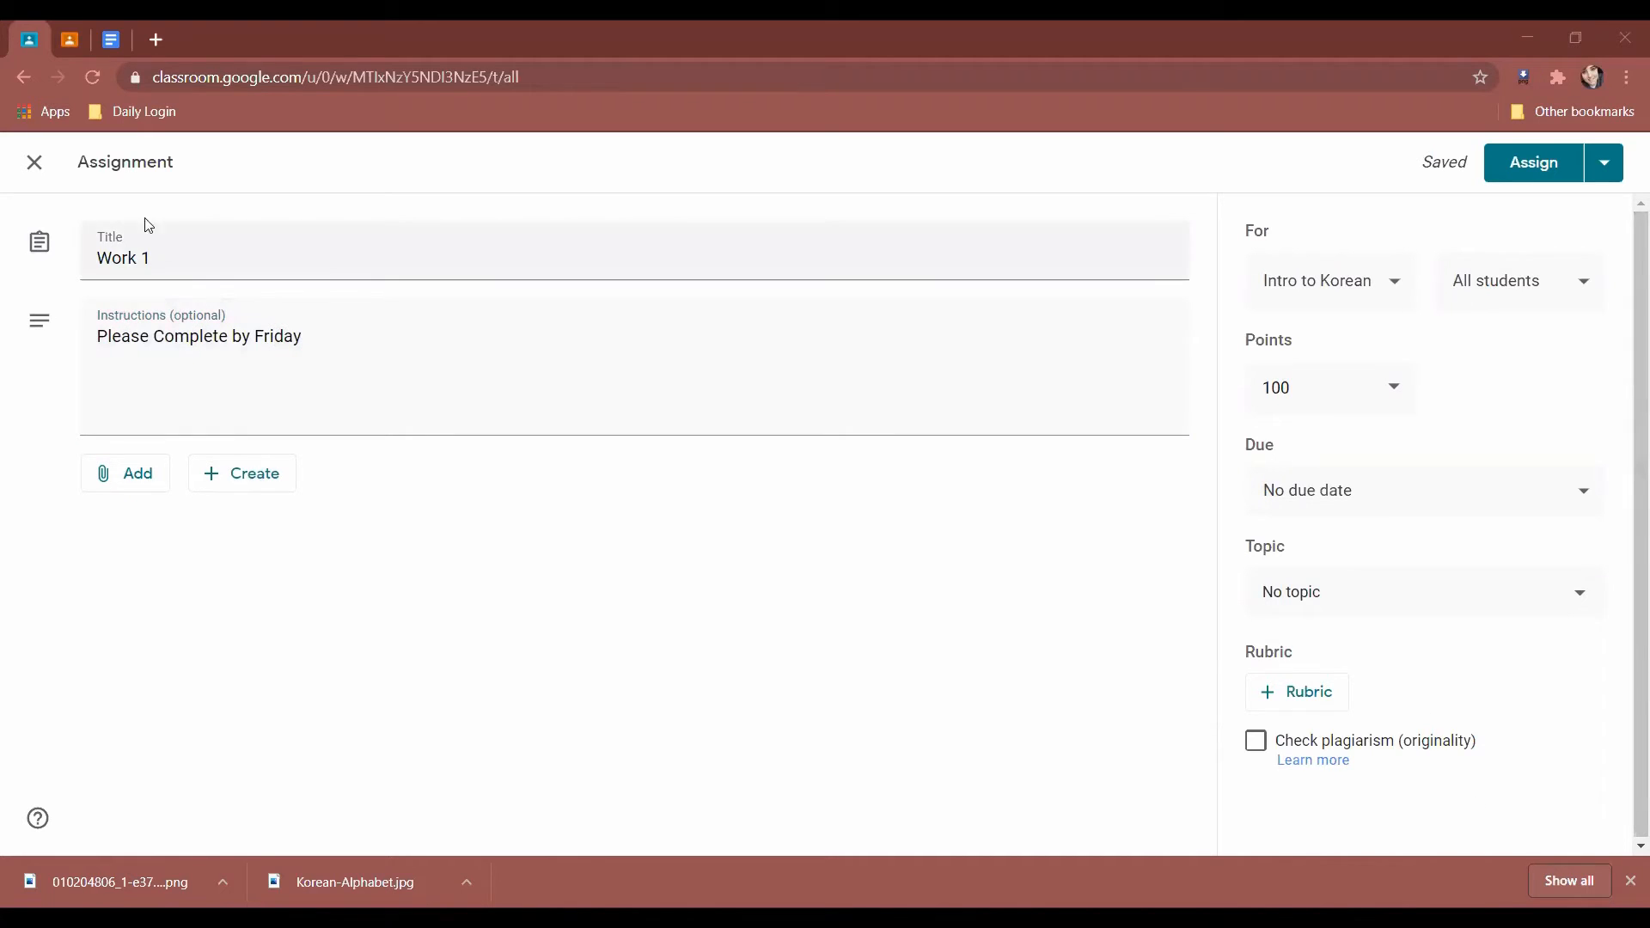
left_click(374, 336)
type("August 7th")
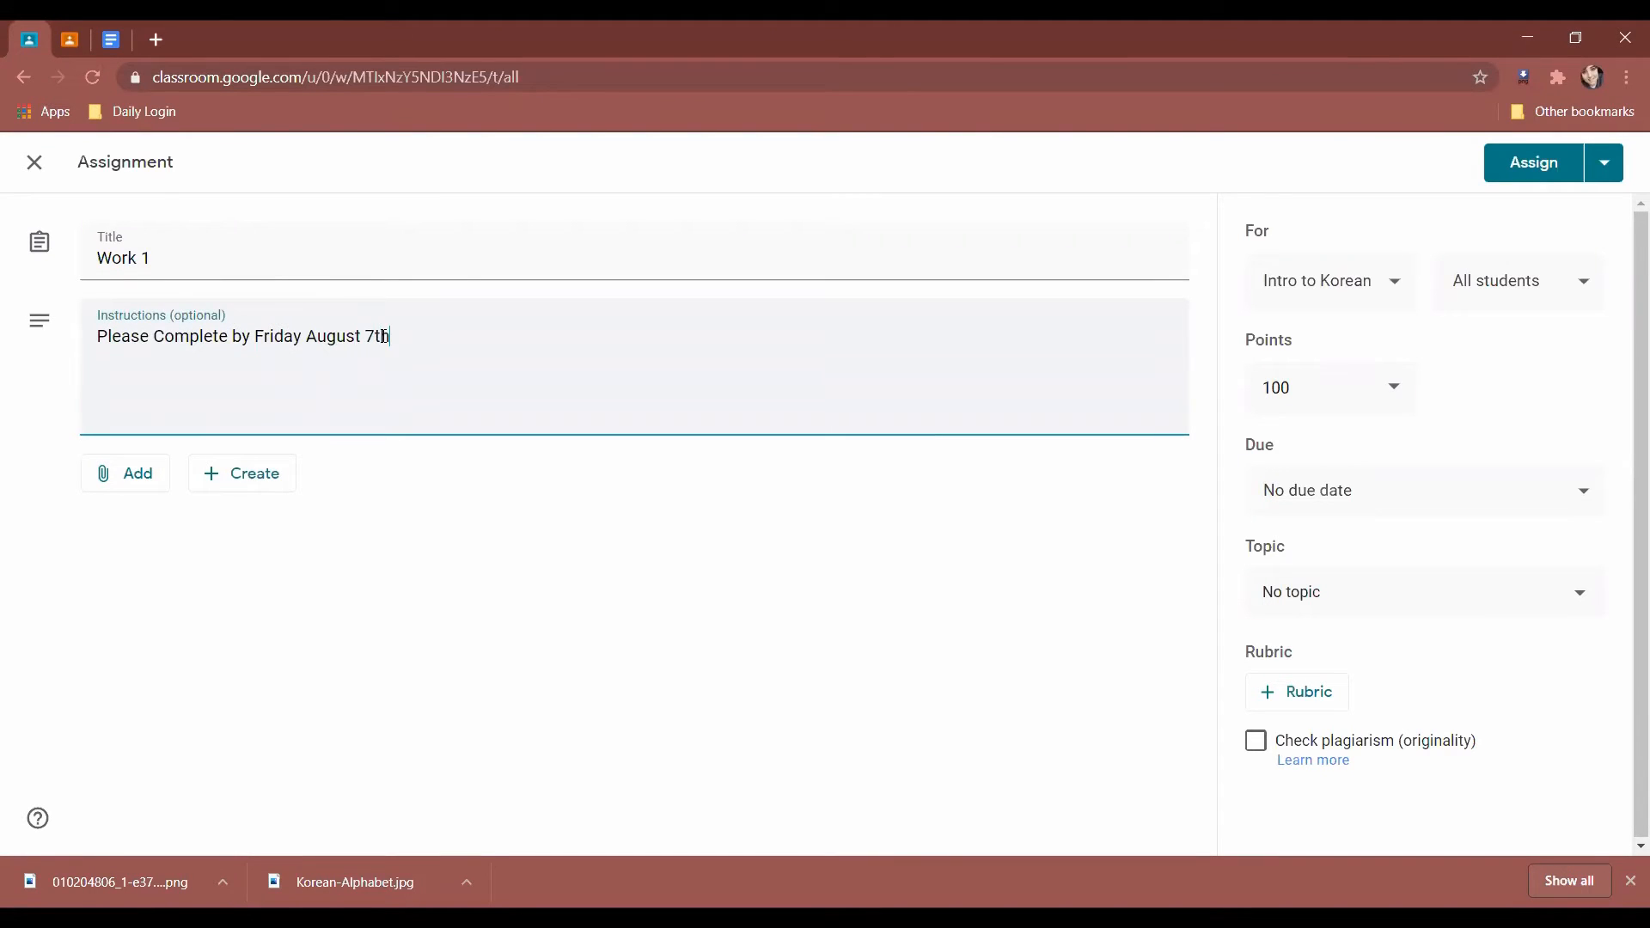
left_click(136, 478)
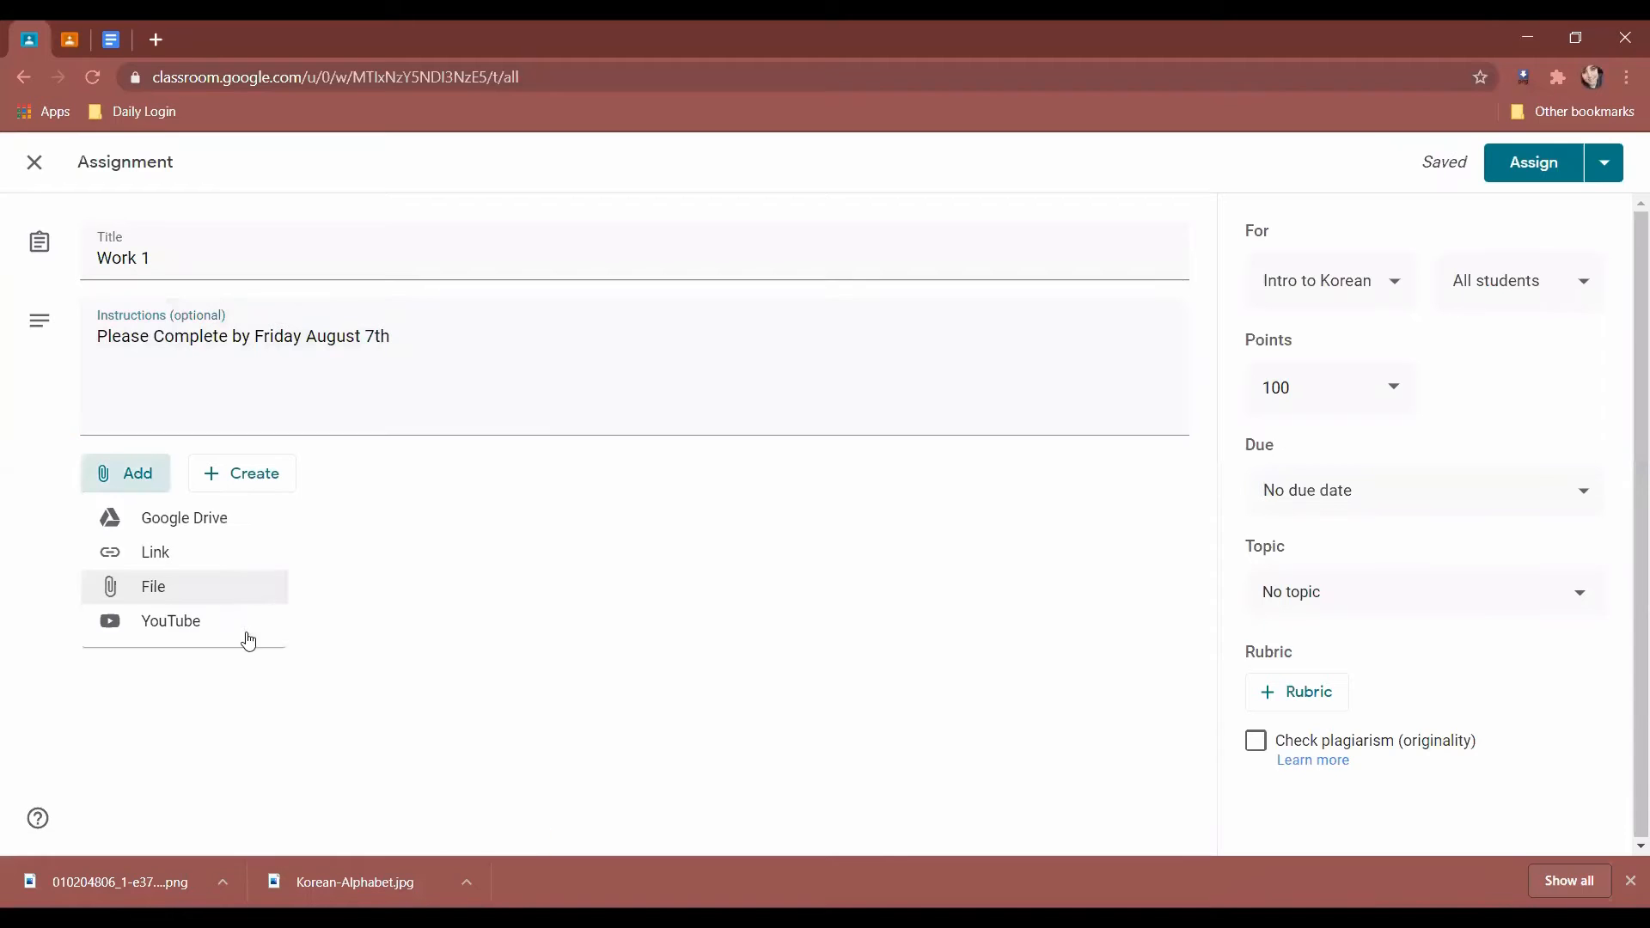
Upload the worksheet image from Documents\Classroom to the Work 1 assignment.
left_click(210, 588)
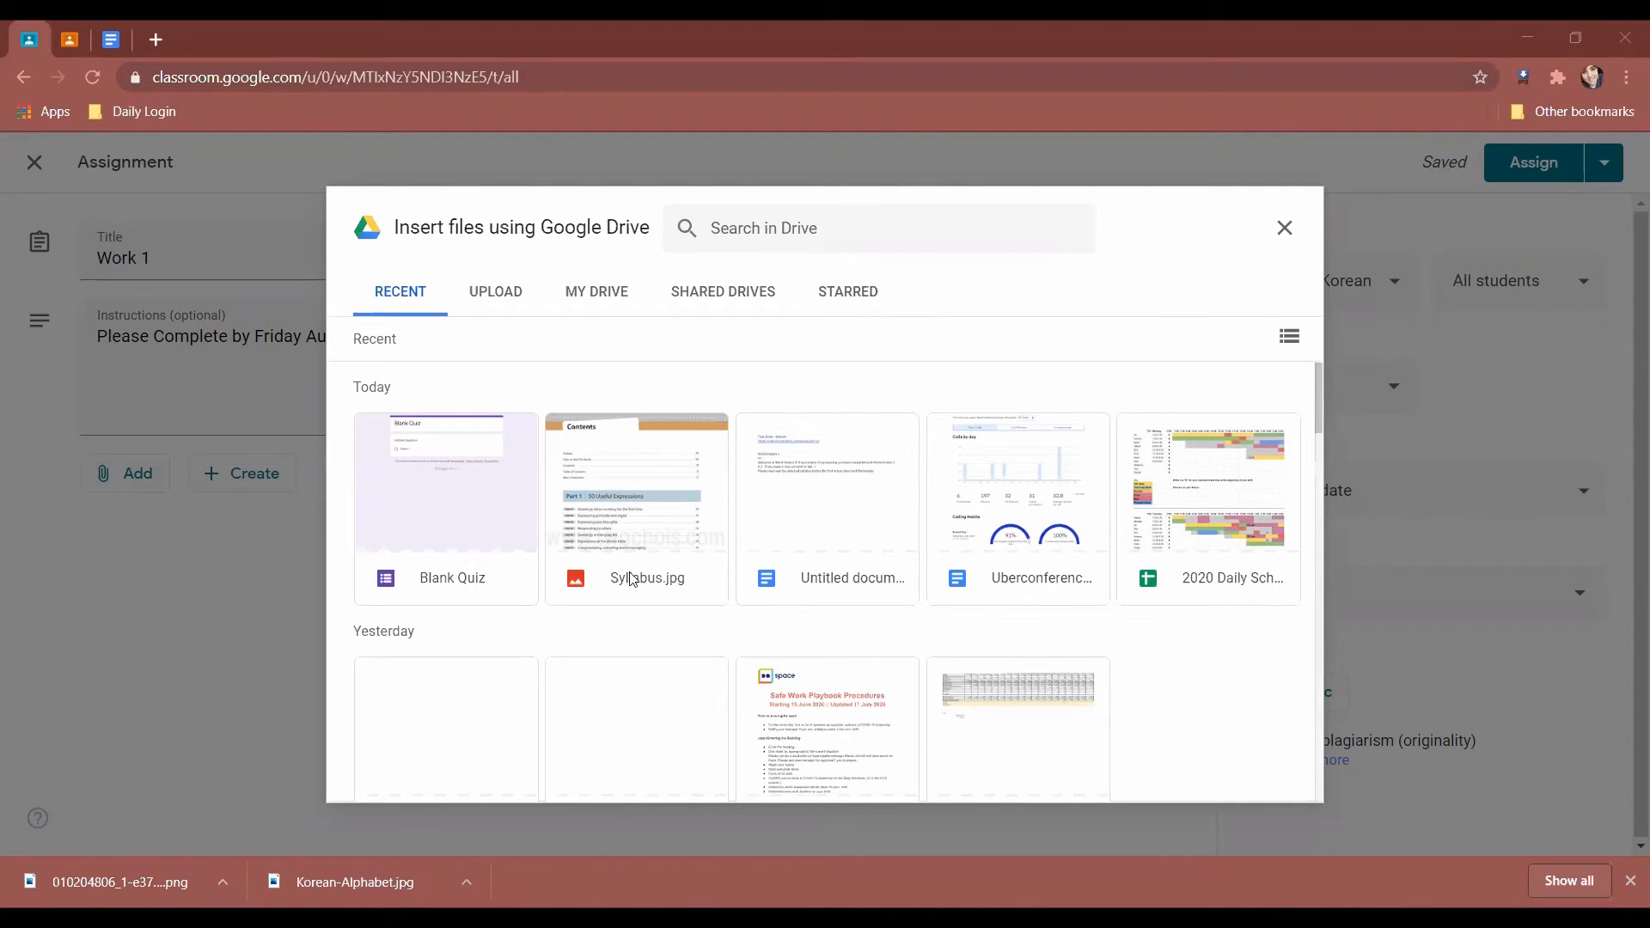
left_click(499, 286)
left_click(832, 630)
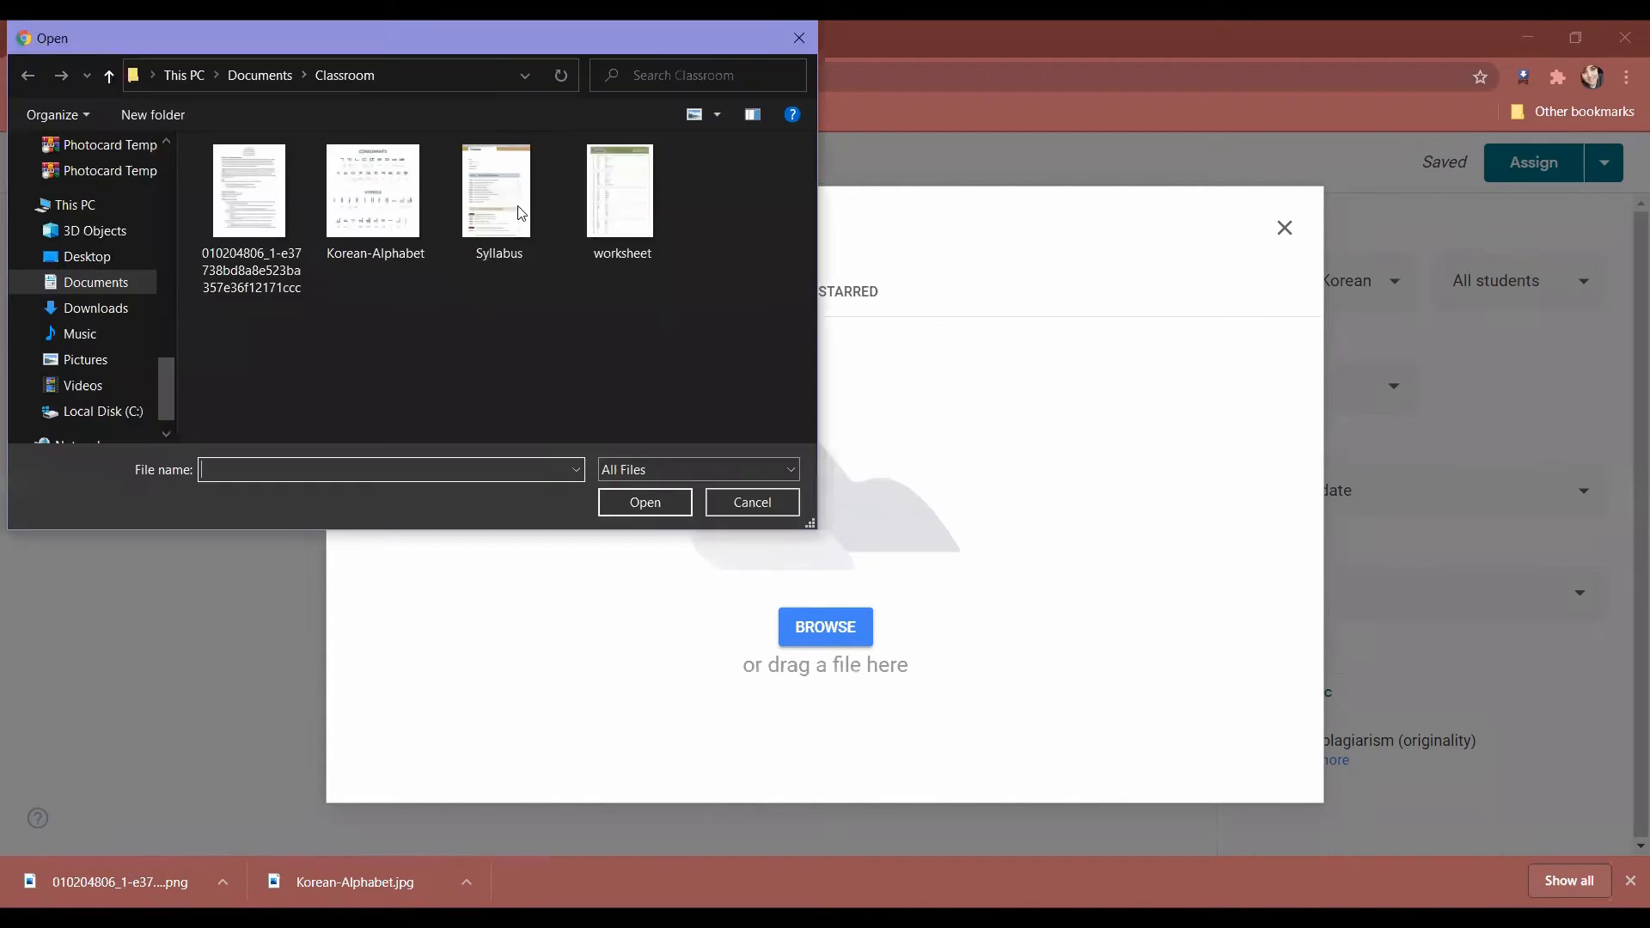
left_click(615, 229)
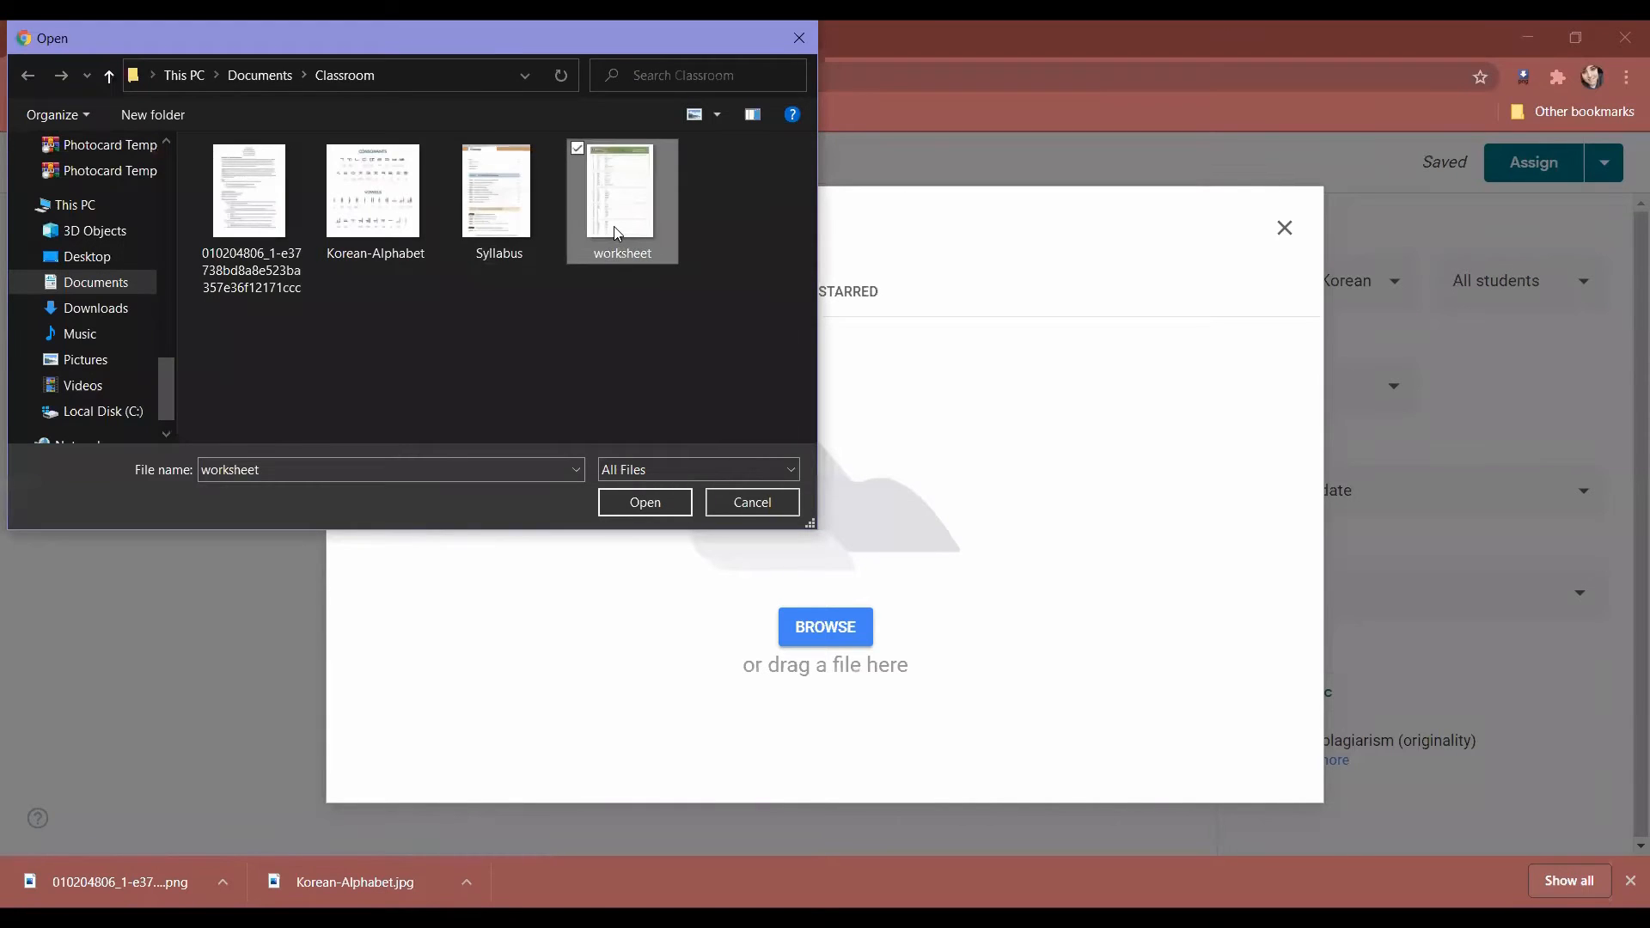
double_click(613, 225)
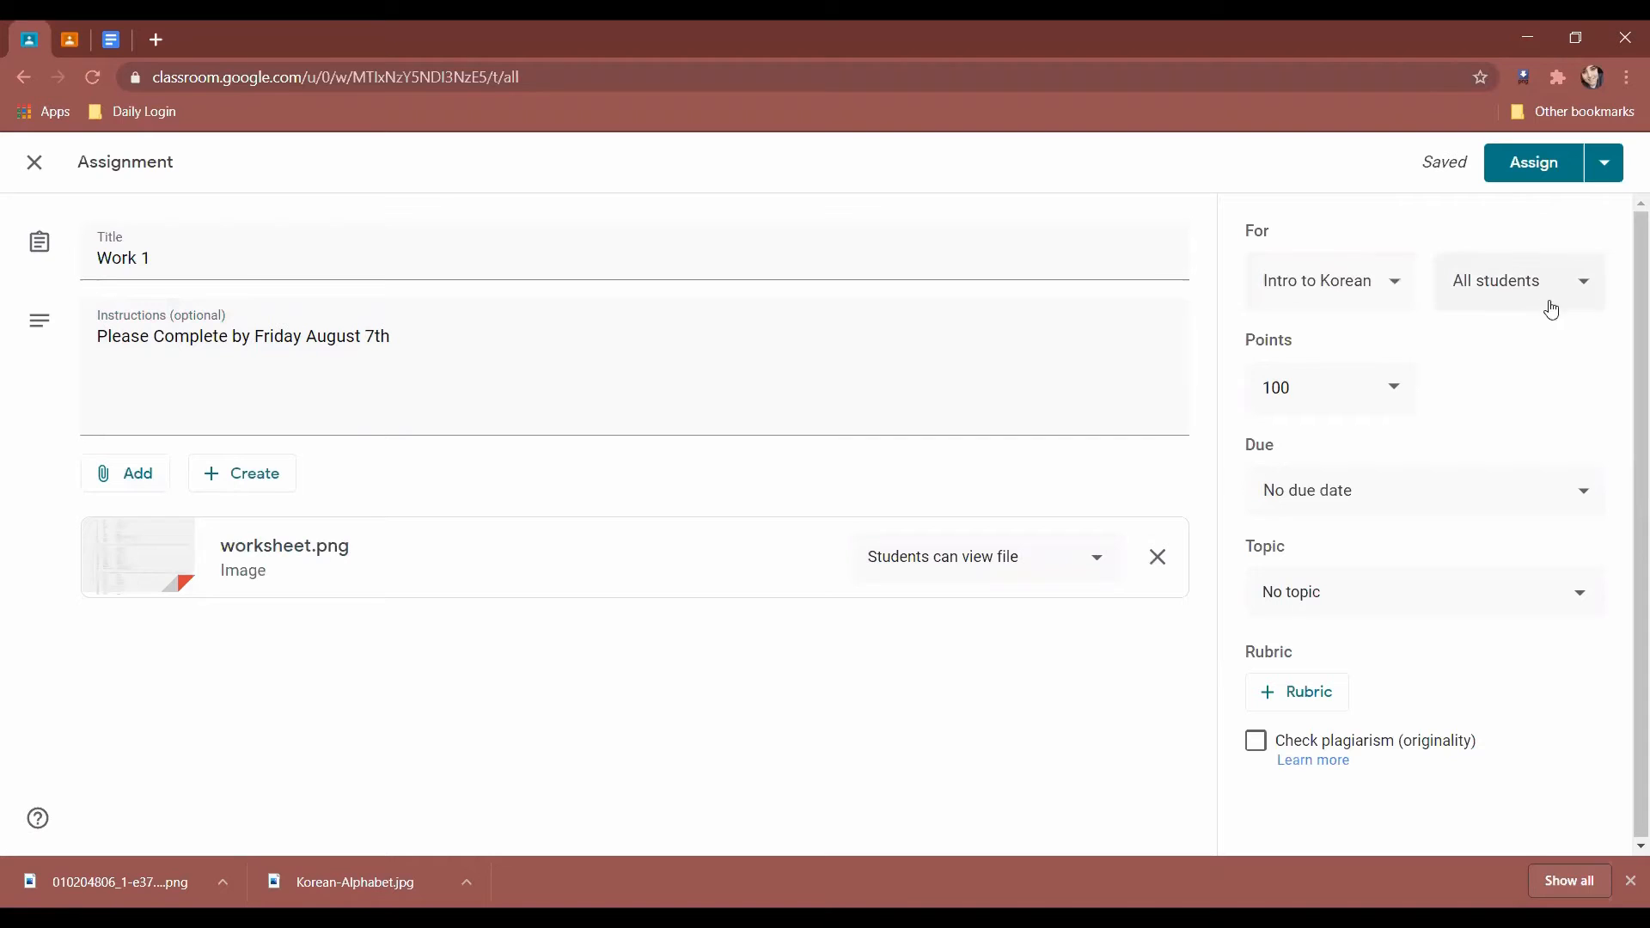
Keep 100 points and set the due date to Fri, Aug 7 at 11:59 PM.
left_click(1394, 384)
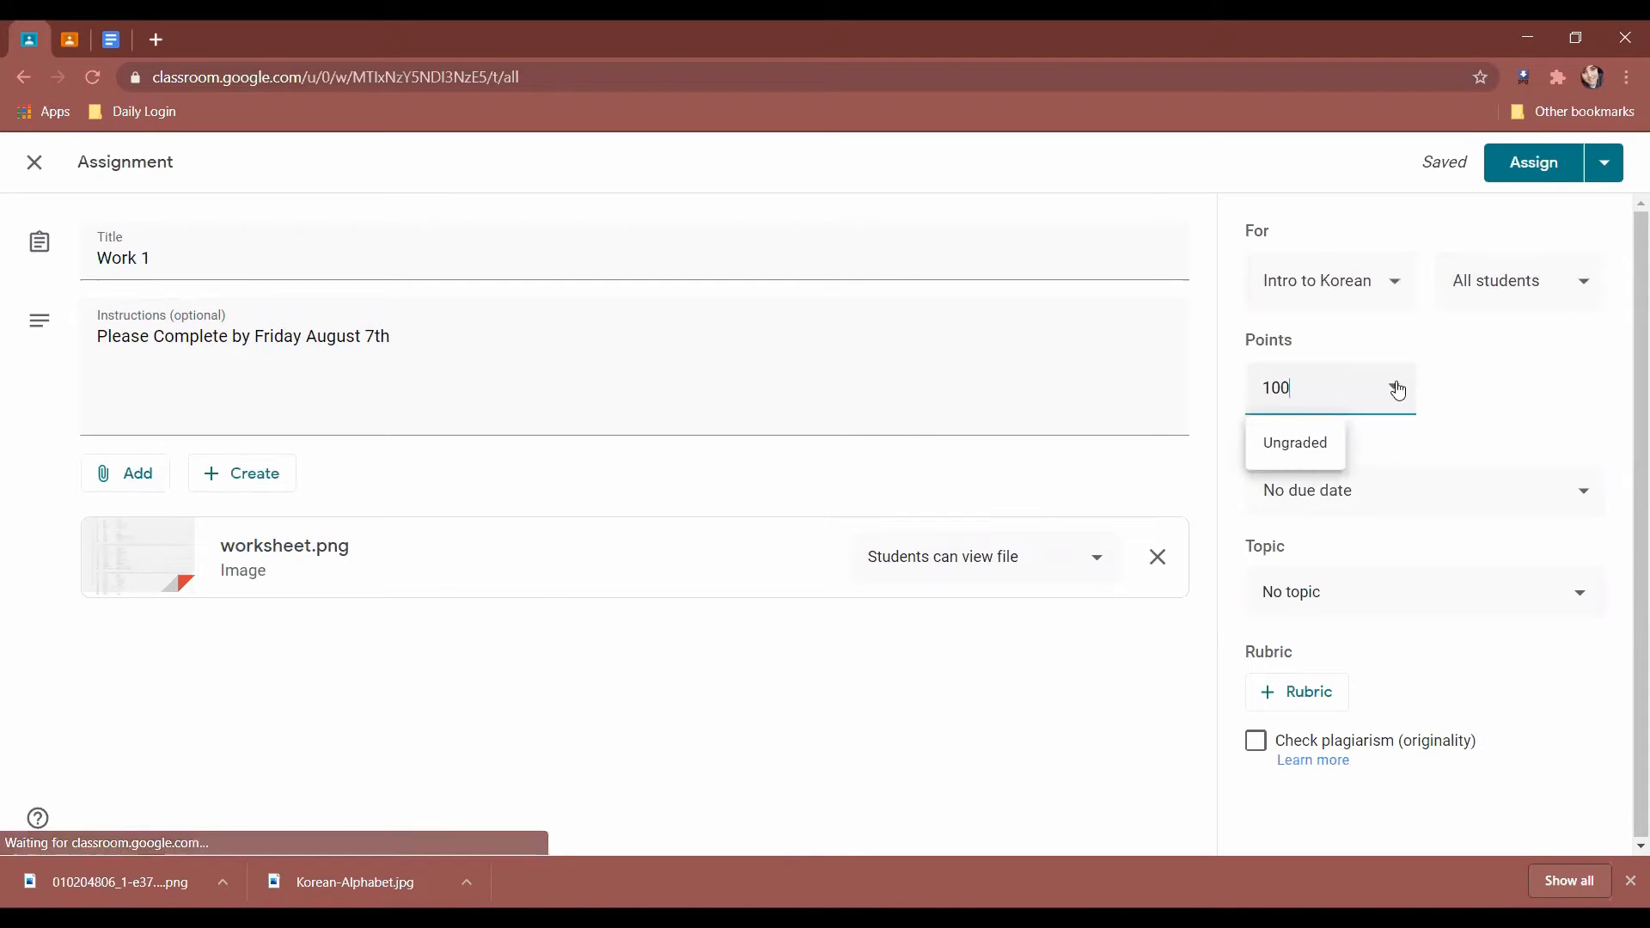
left_click_drag(1263, 393, 1530, 391)
left_click(1529, 391)
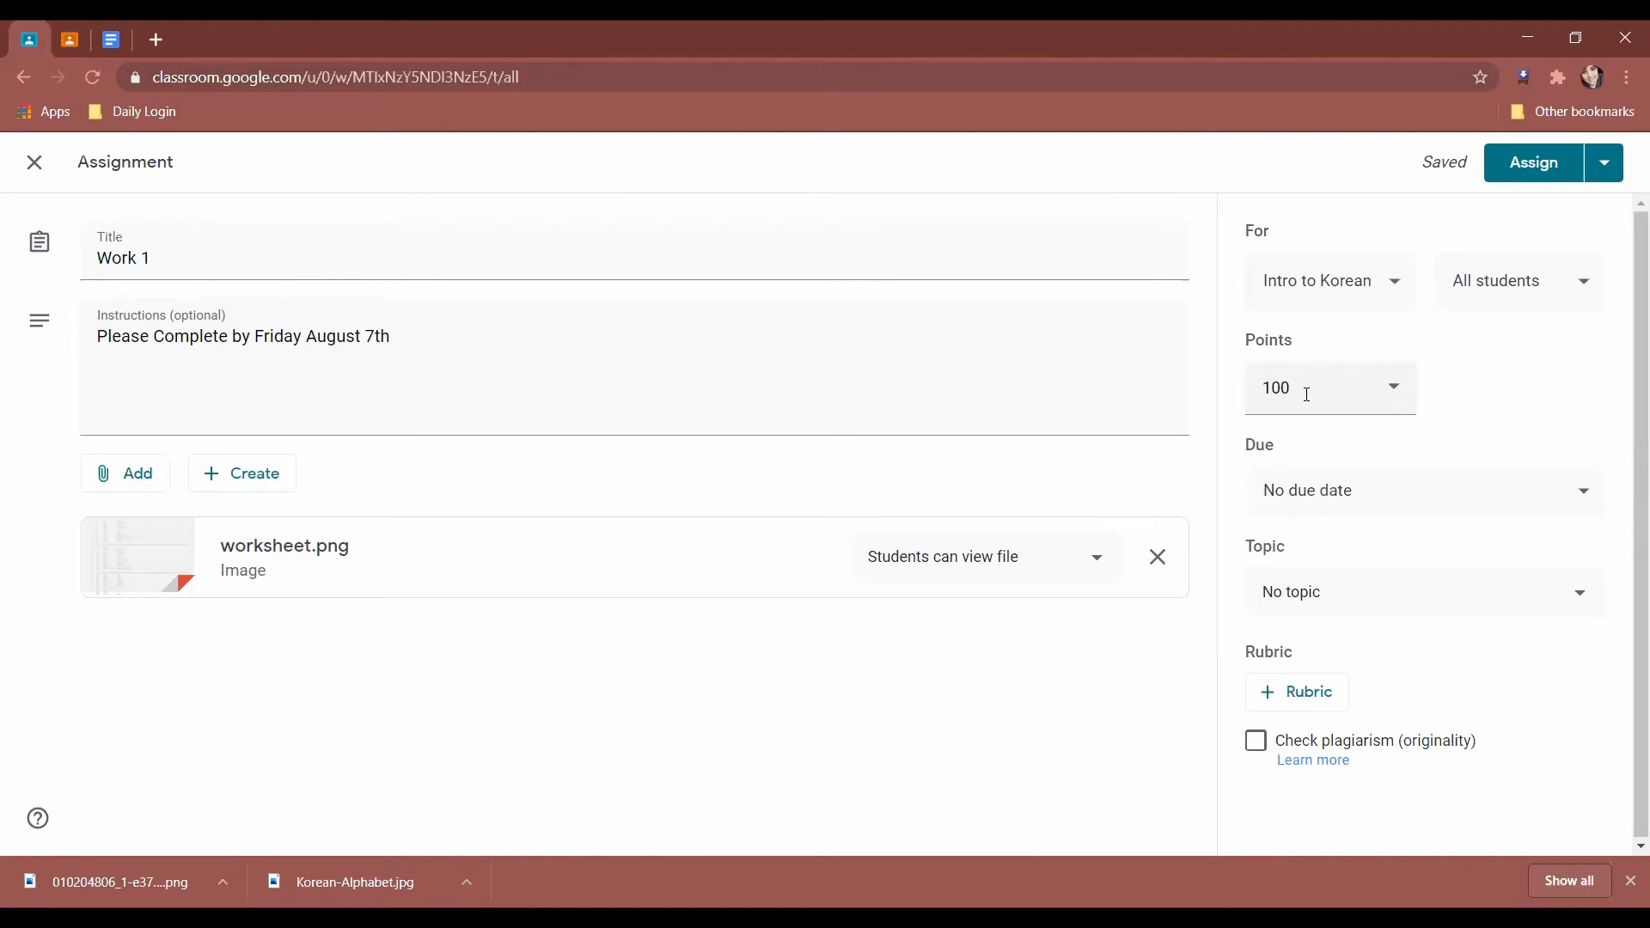
left_click(1474, 498)
left_click(1454, 591)
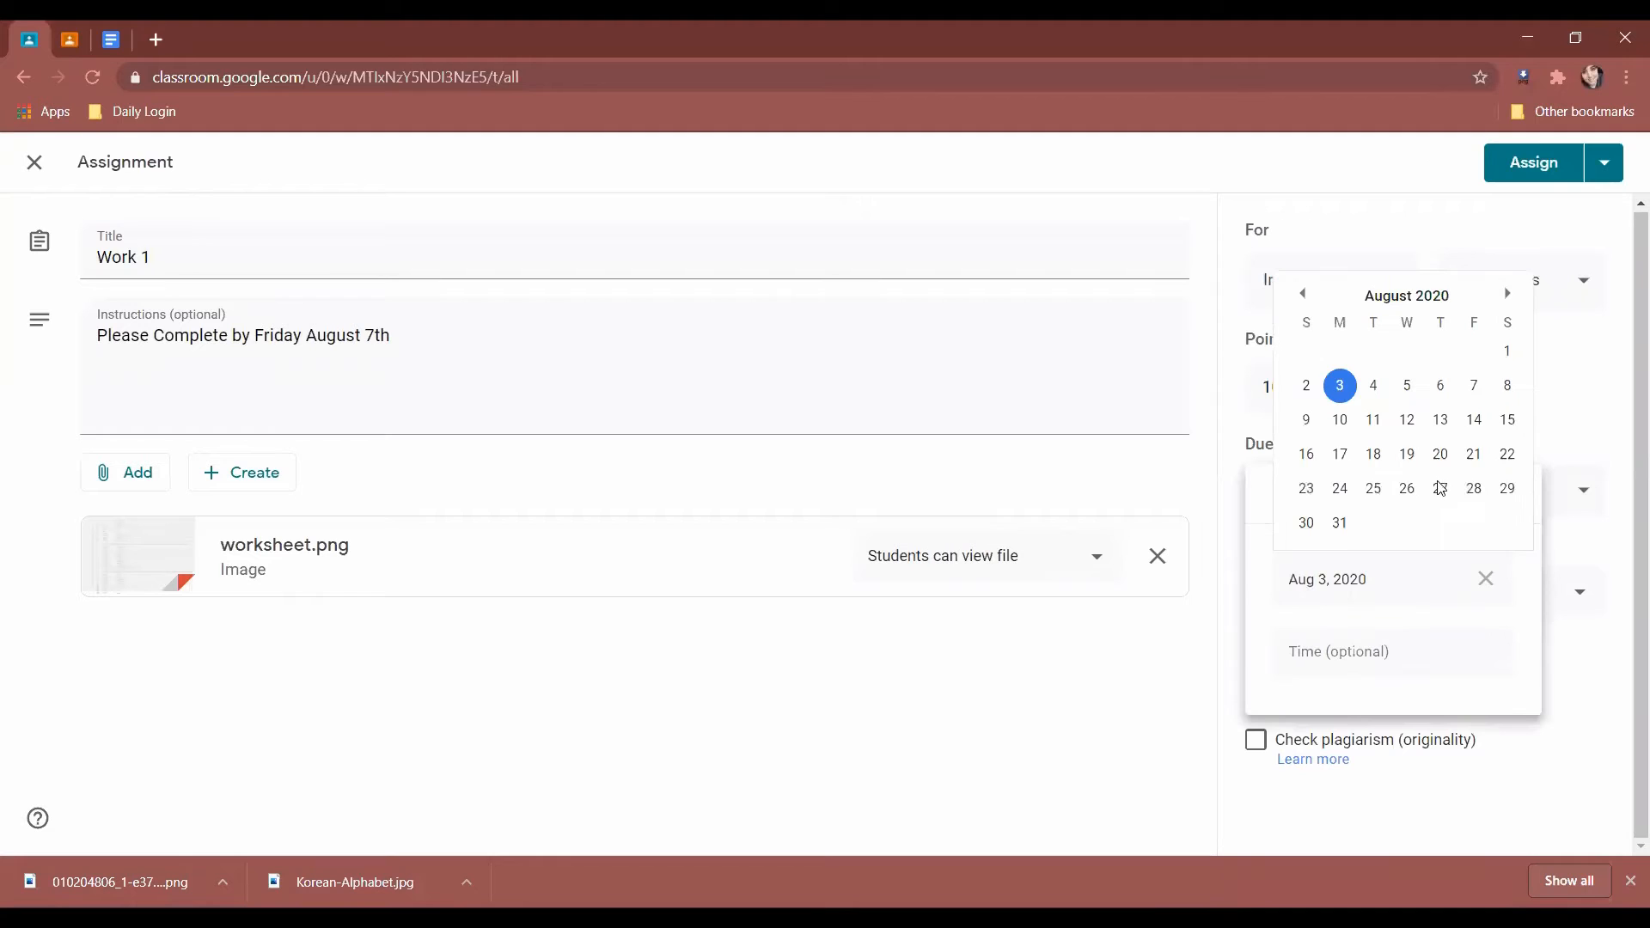
left_click(1473, 385)
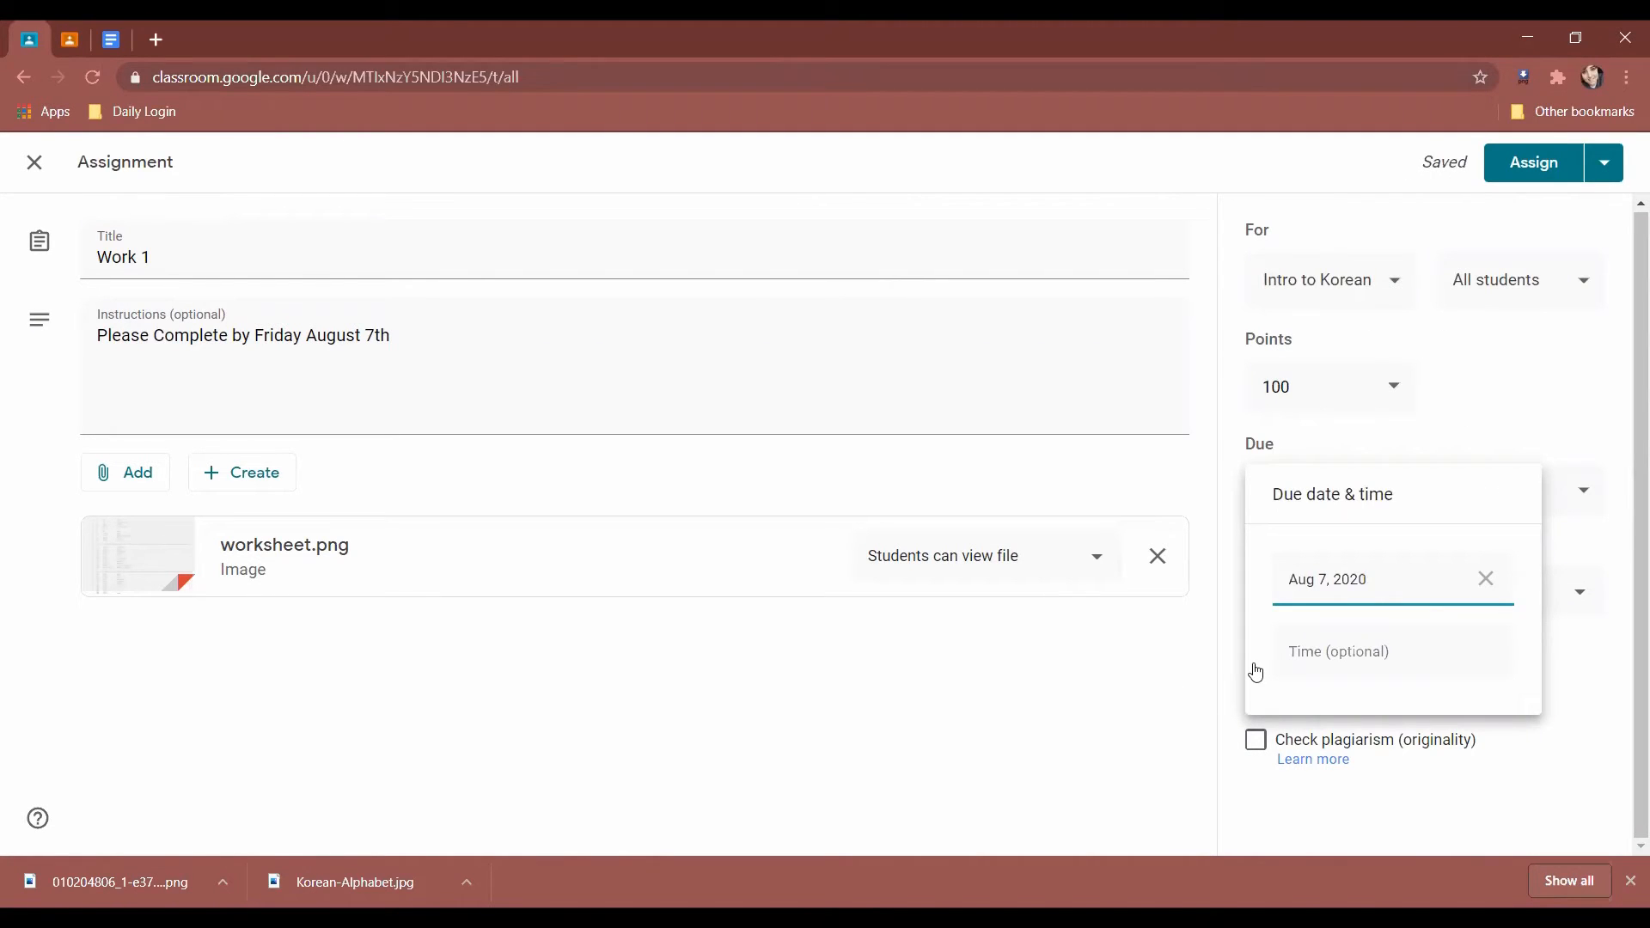
left_click(1307, 672)
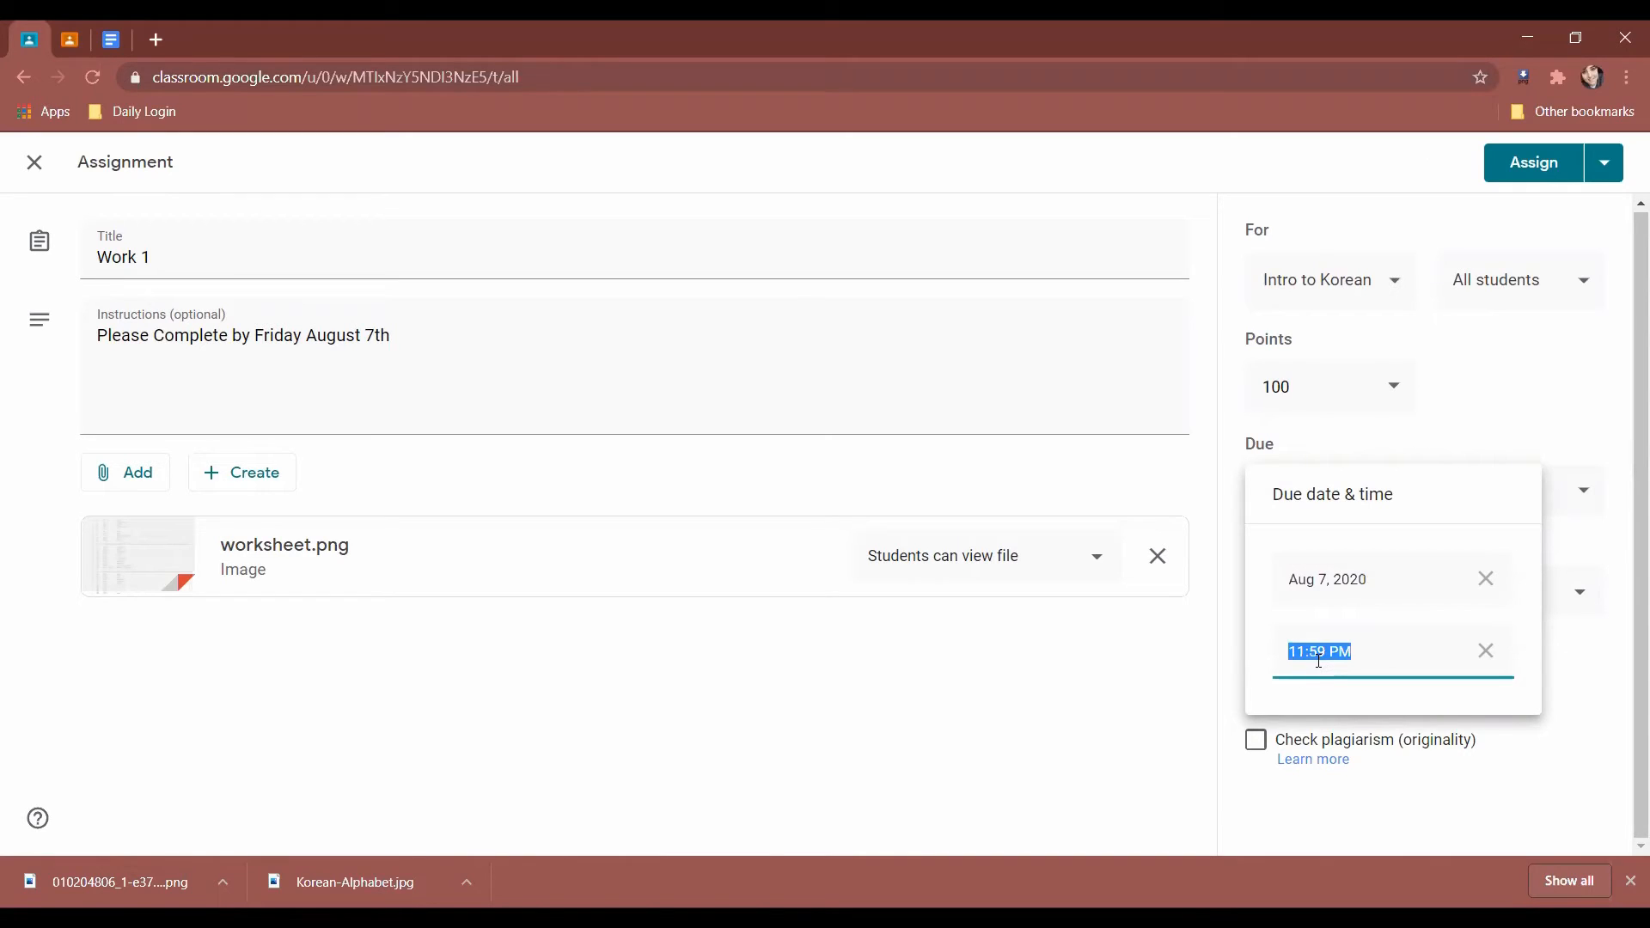
left_click(1242, 659)
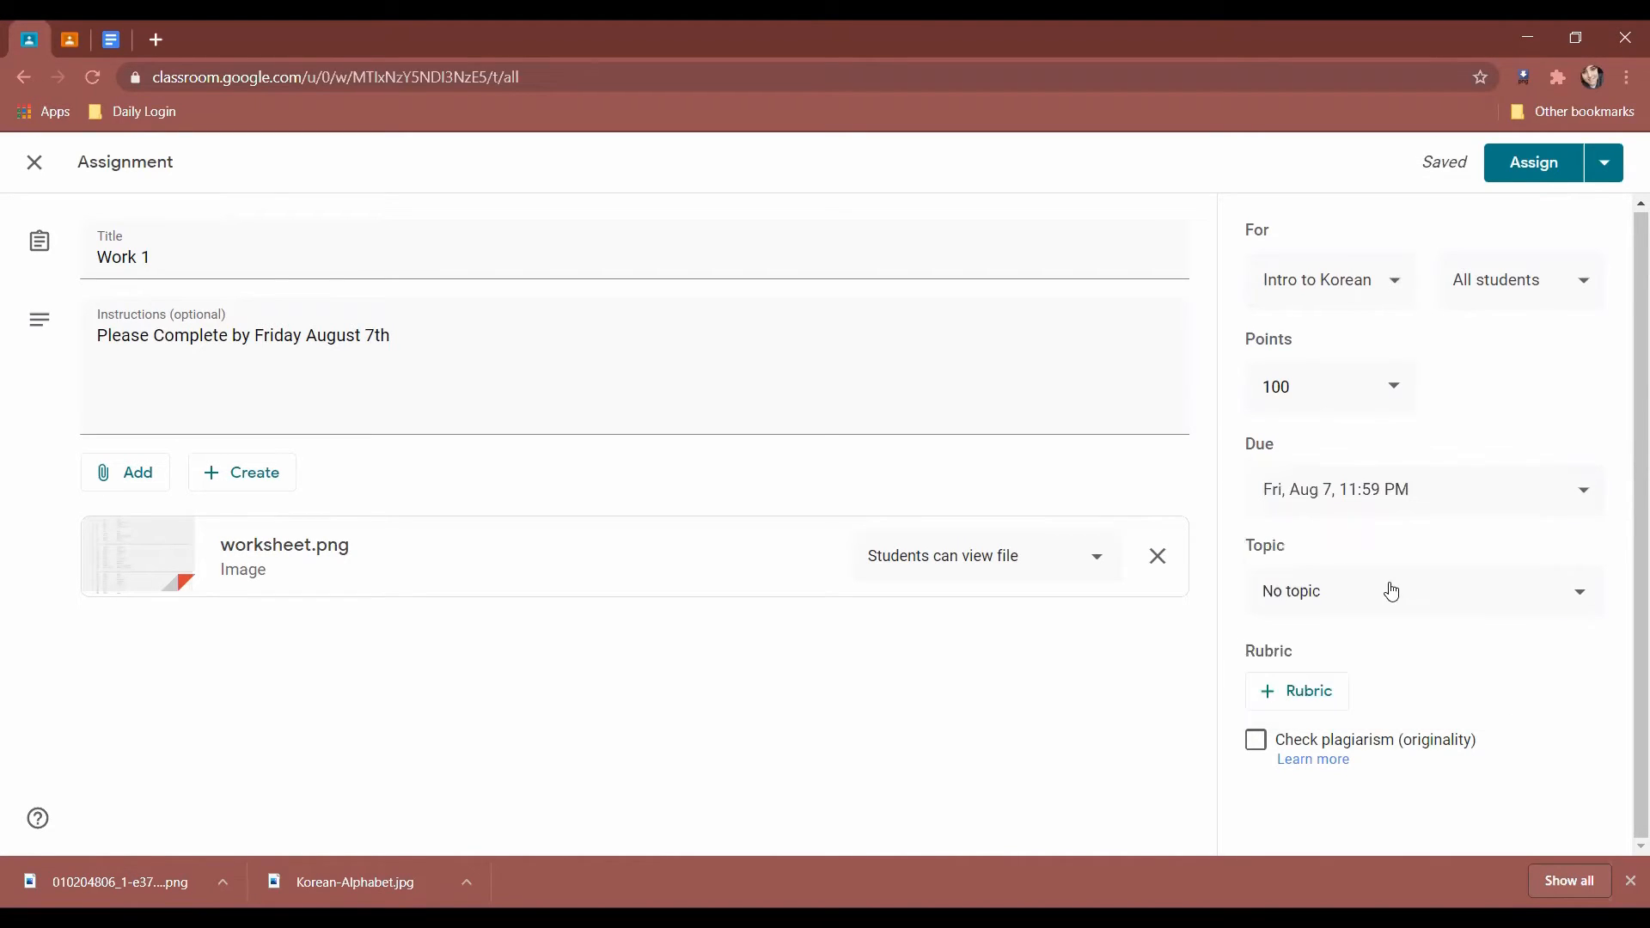
File Work 1 under a new Worksheets topic and open the originality reports help.
left_click(1387, 590)
left_click(1391, 642)
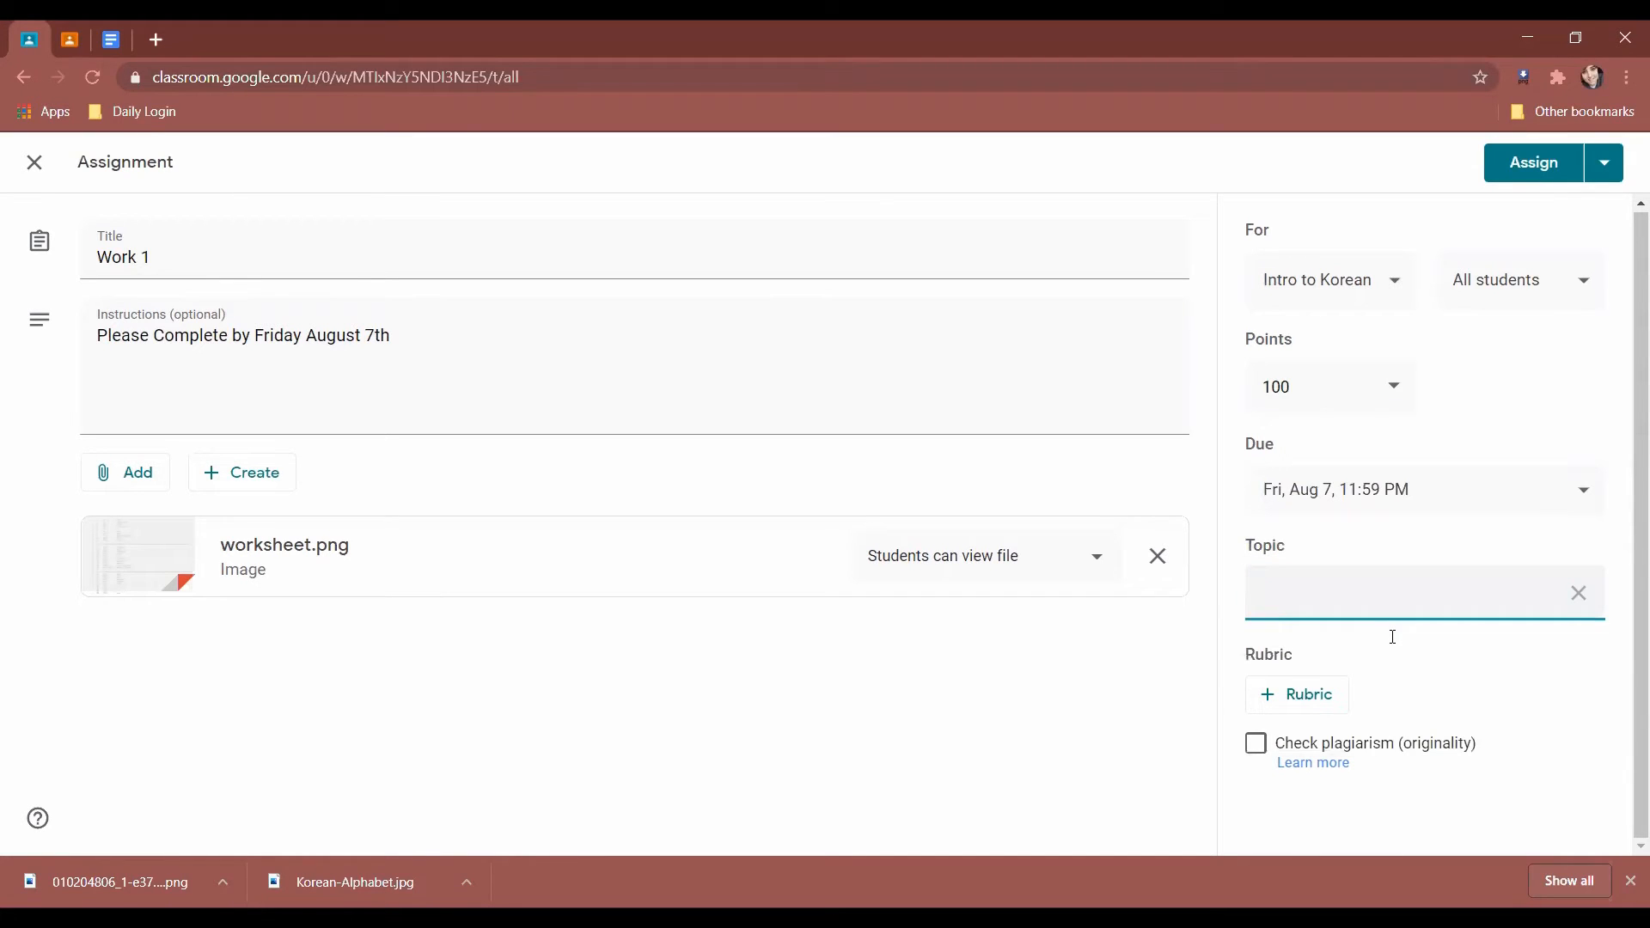
type("WO")
type("orksheets")
left_click(1535, 692)
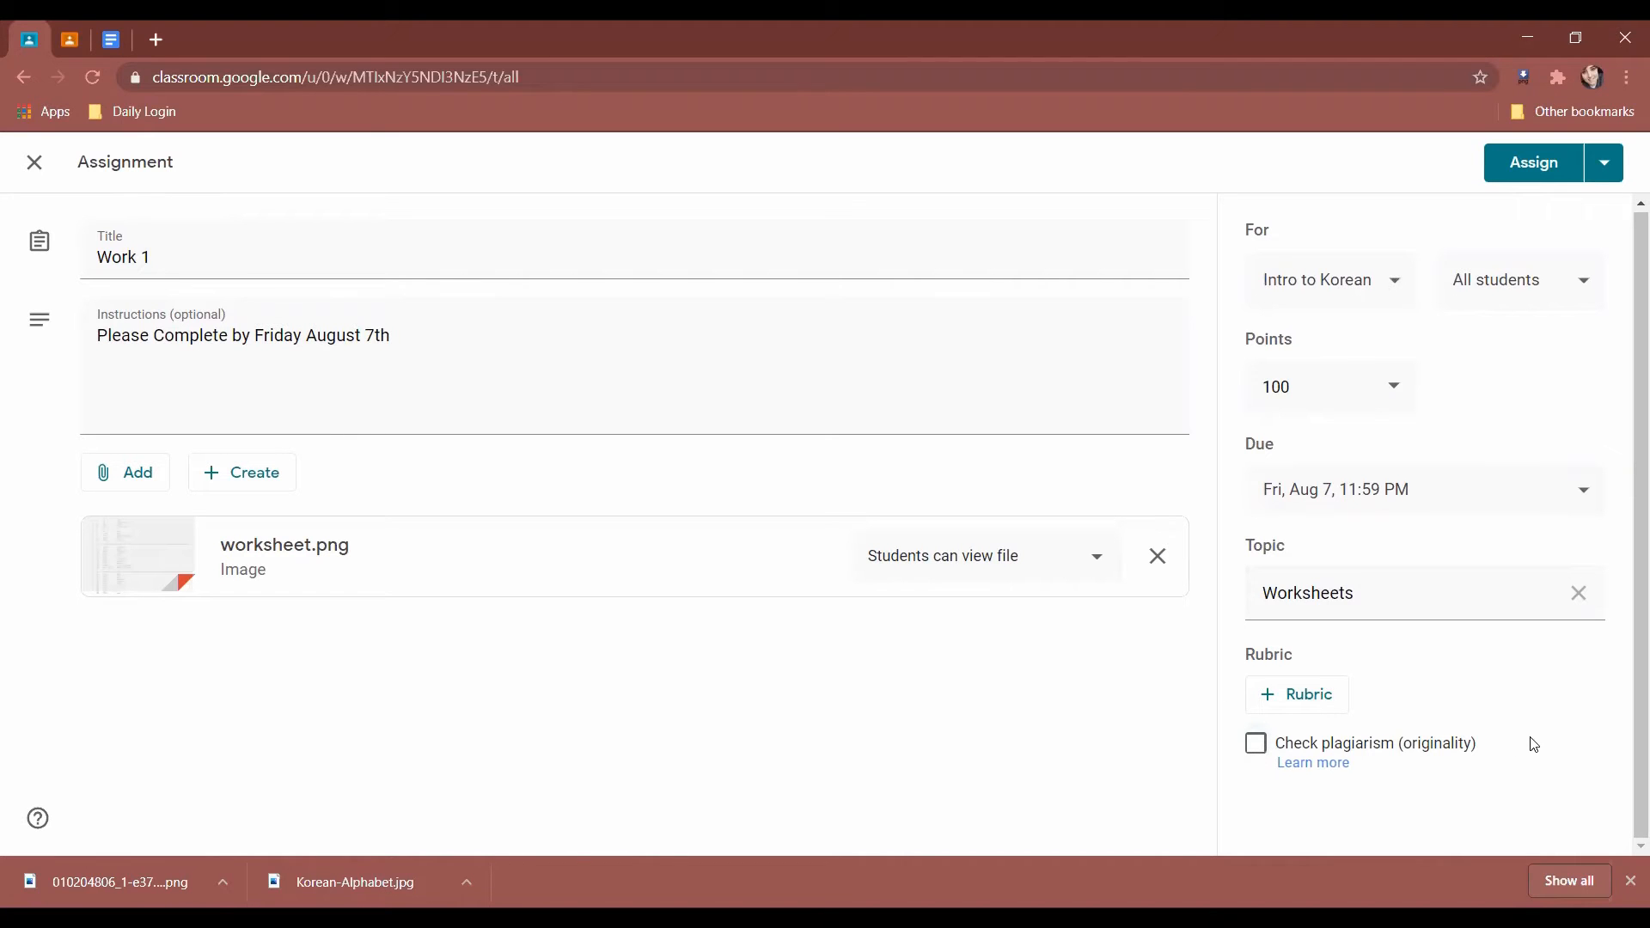
left_click(1335, 766)
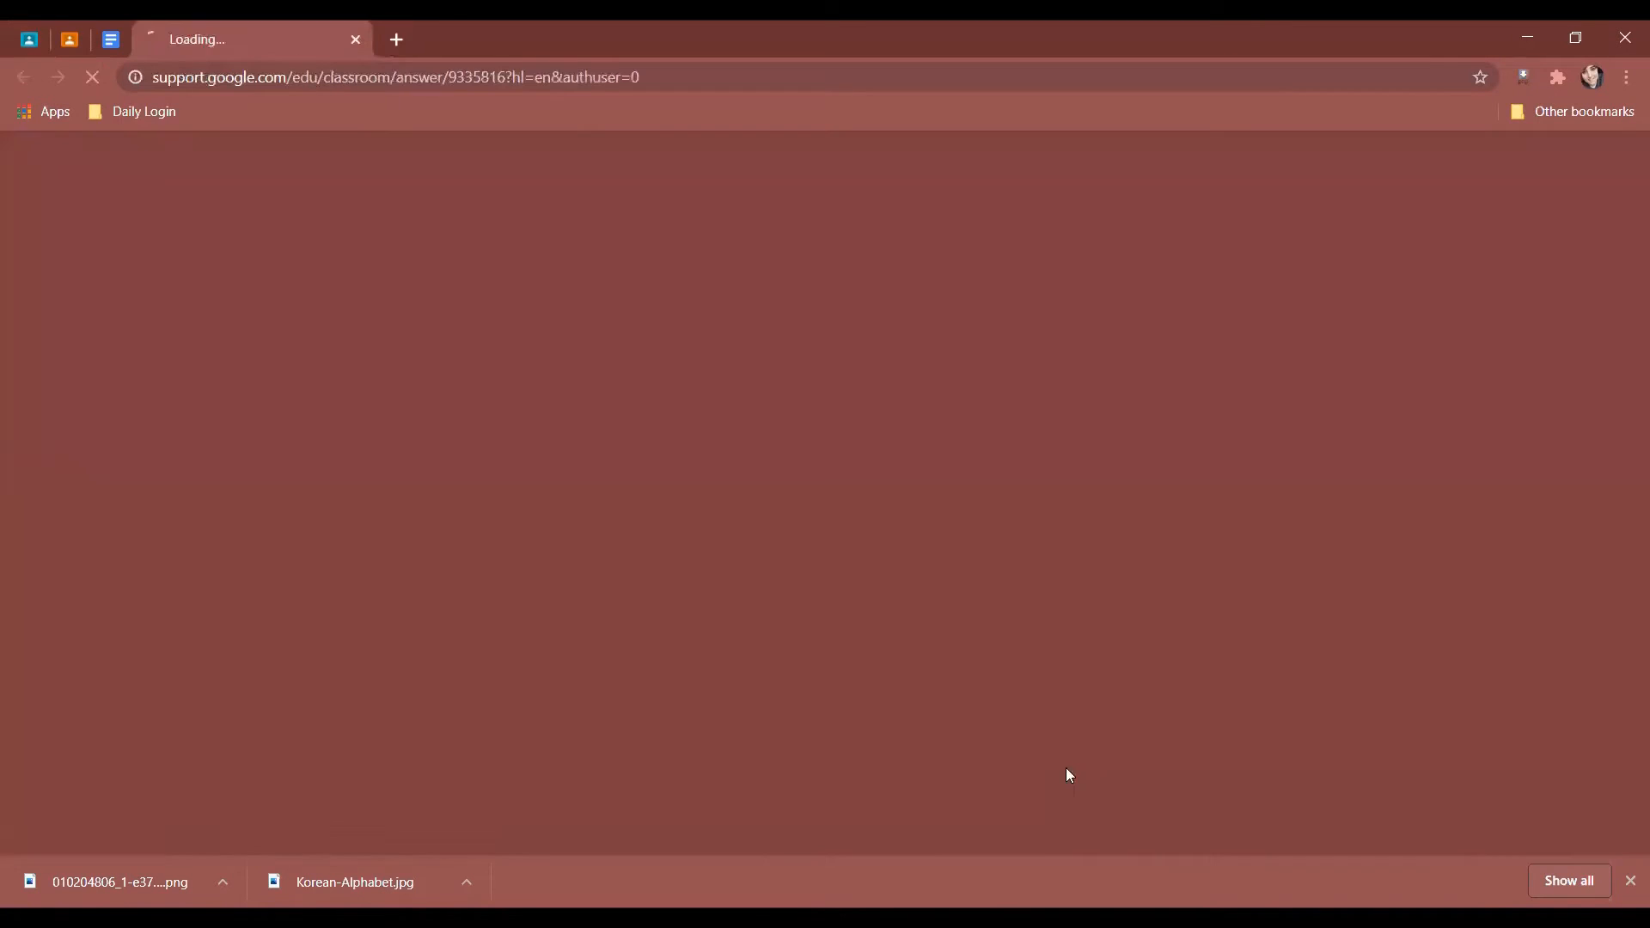
Close the originality reports help article and assign the Work 1 draft to the class.
scroll(555, 567, "down", 4)
scroll(559, 571, "up", 4)
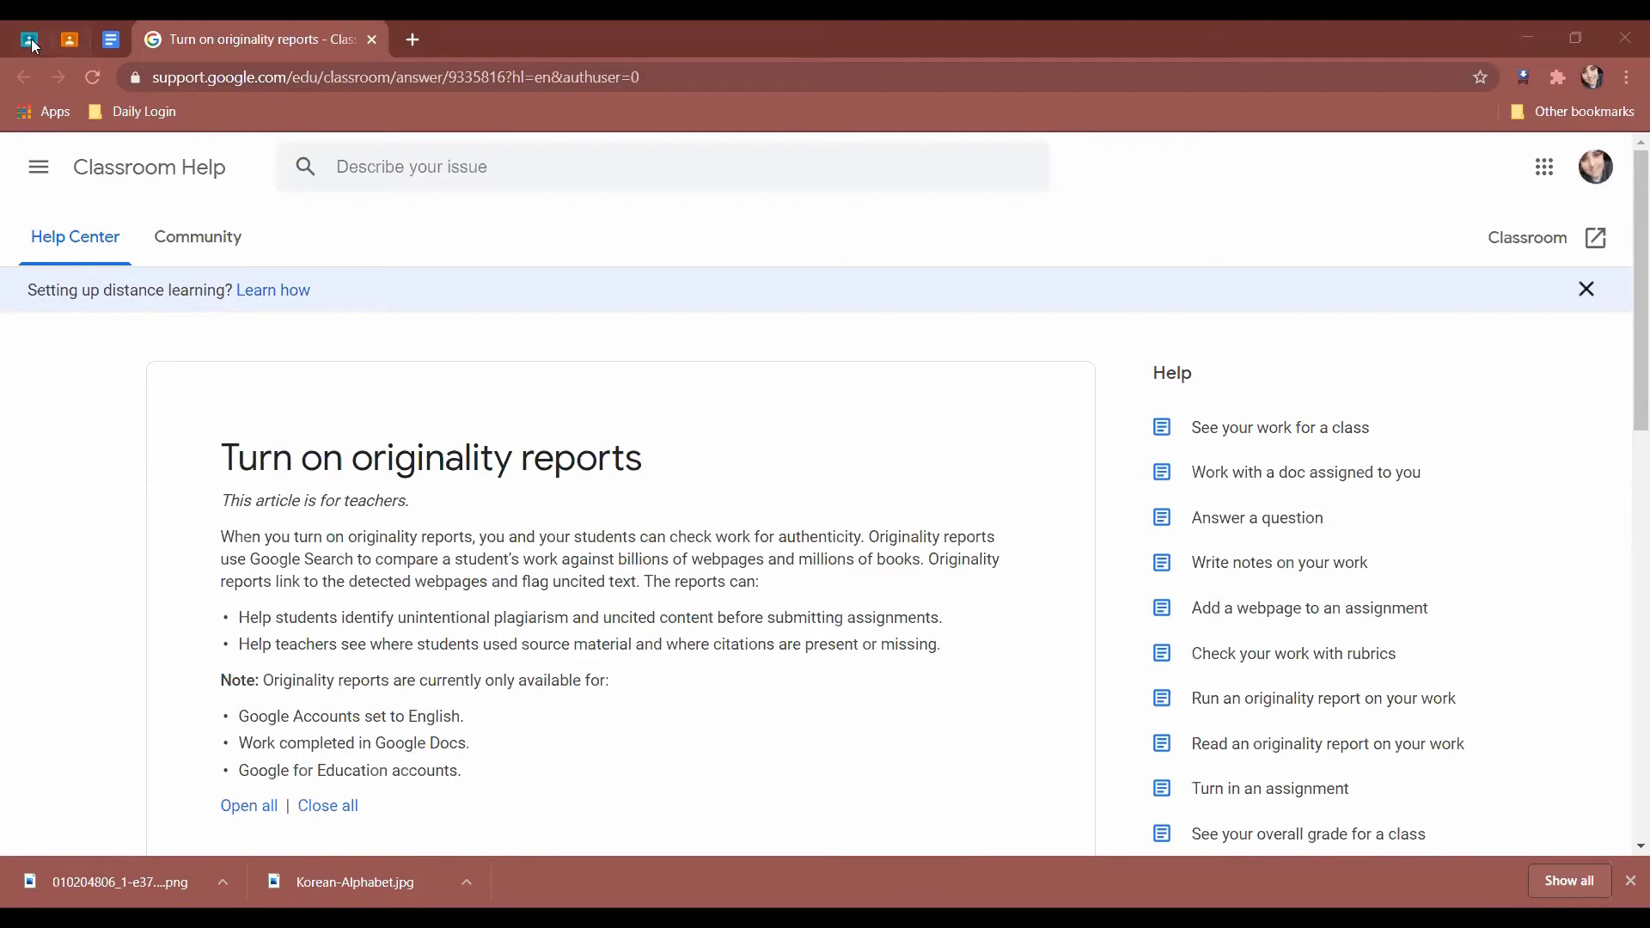
left_click(372, 39)
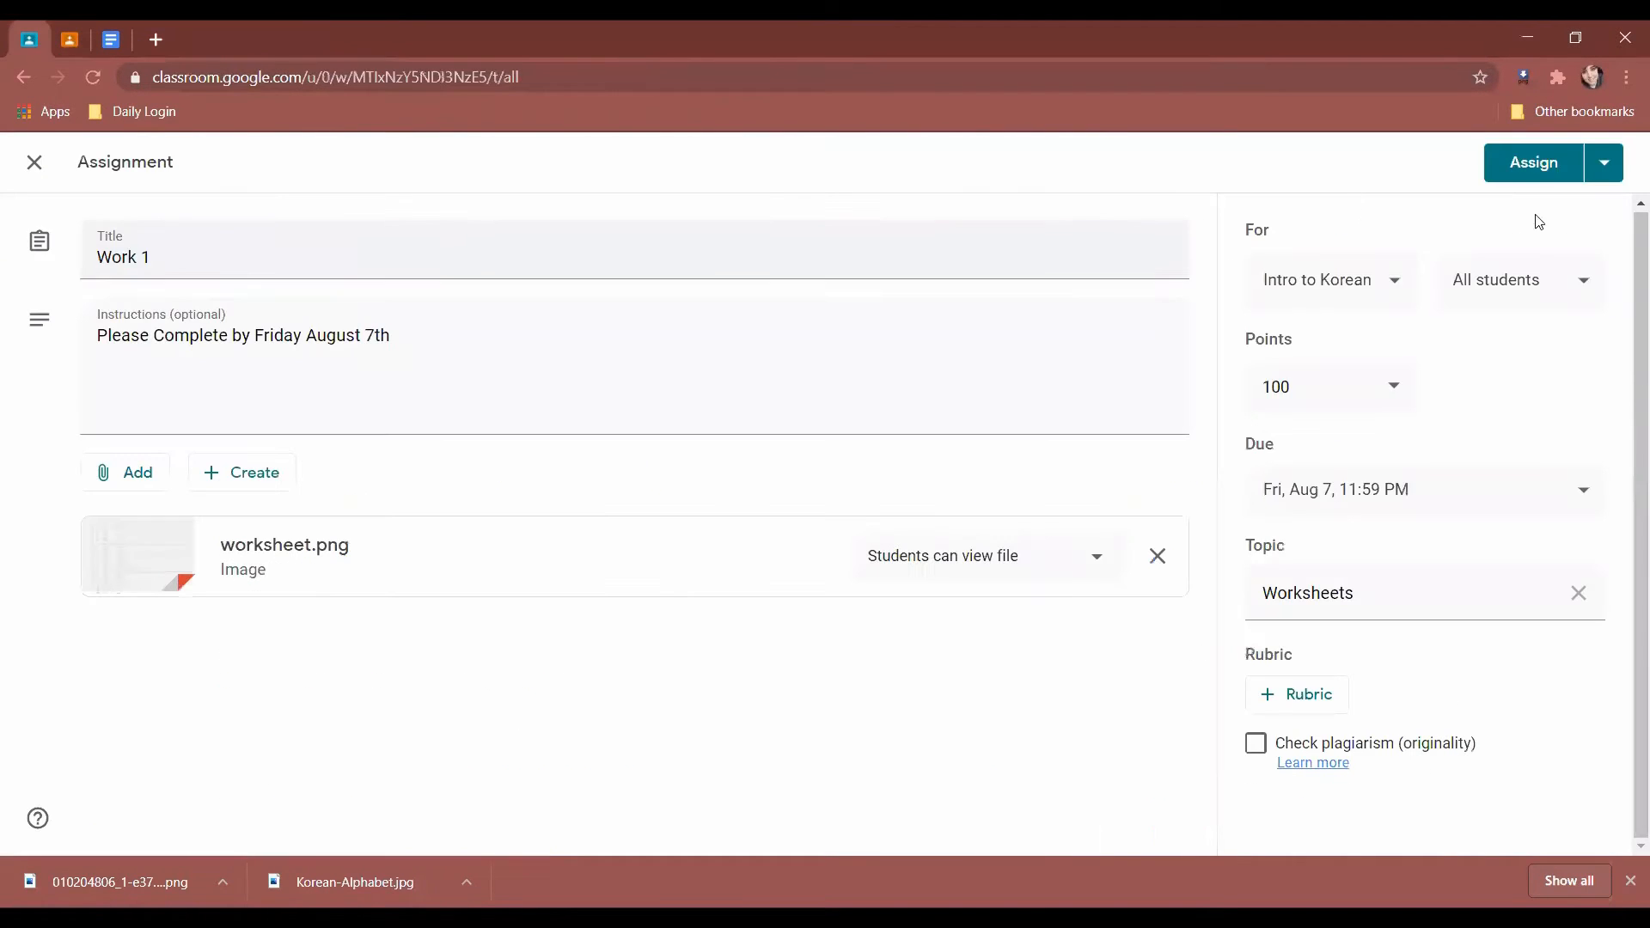
left_click(1604, 163)
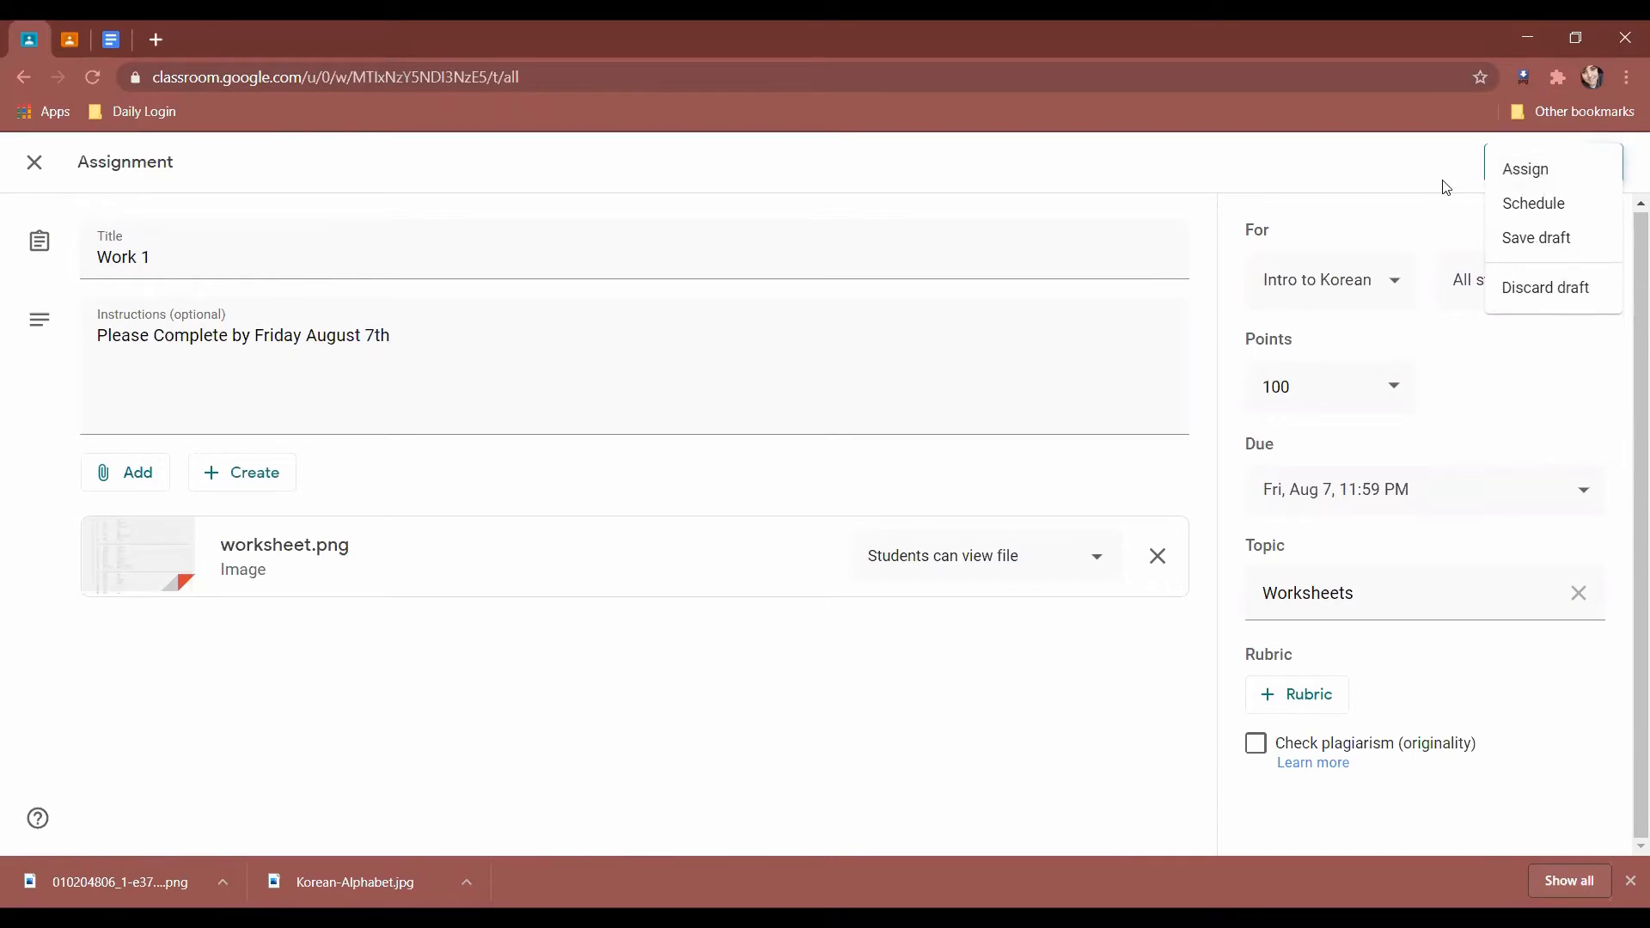
left_click(1517, 168)
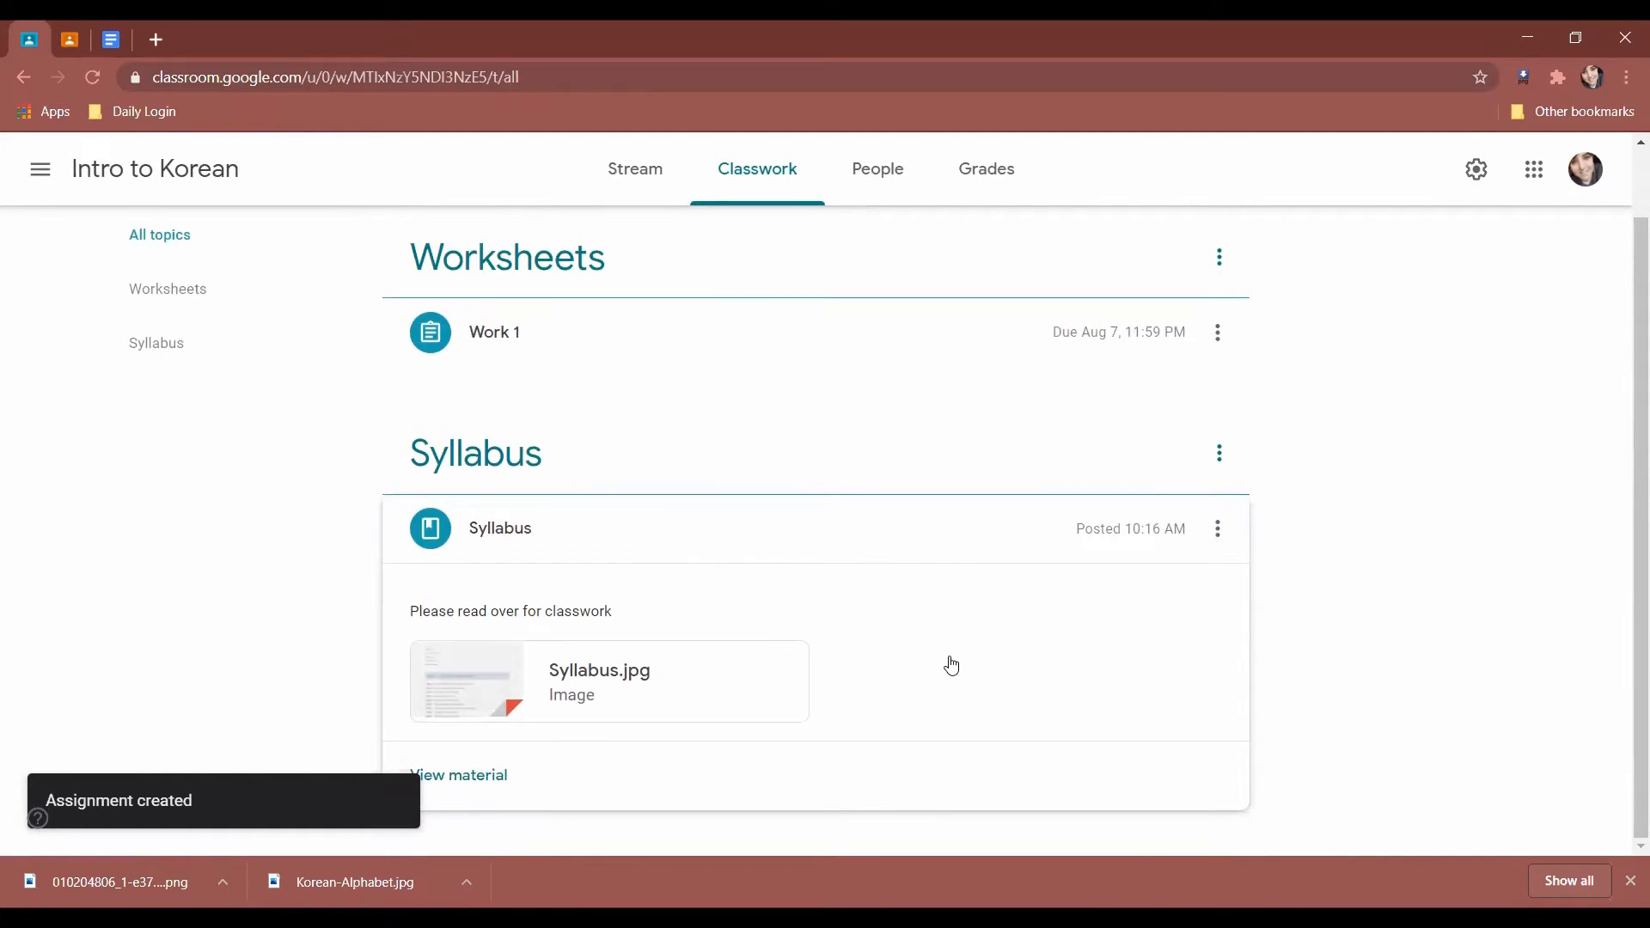
Expand the posted Work 1 row for its details, then reload the World History 3 stream.
scroll(541, 524, "up", 1)
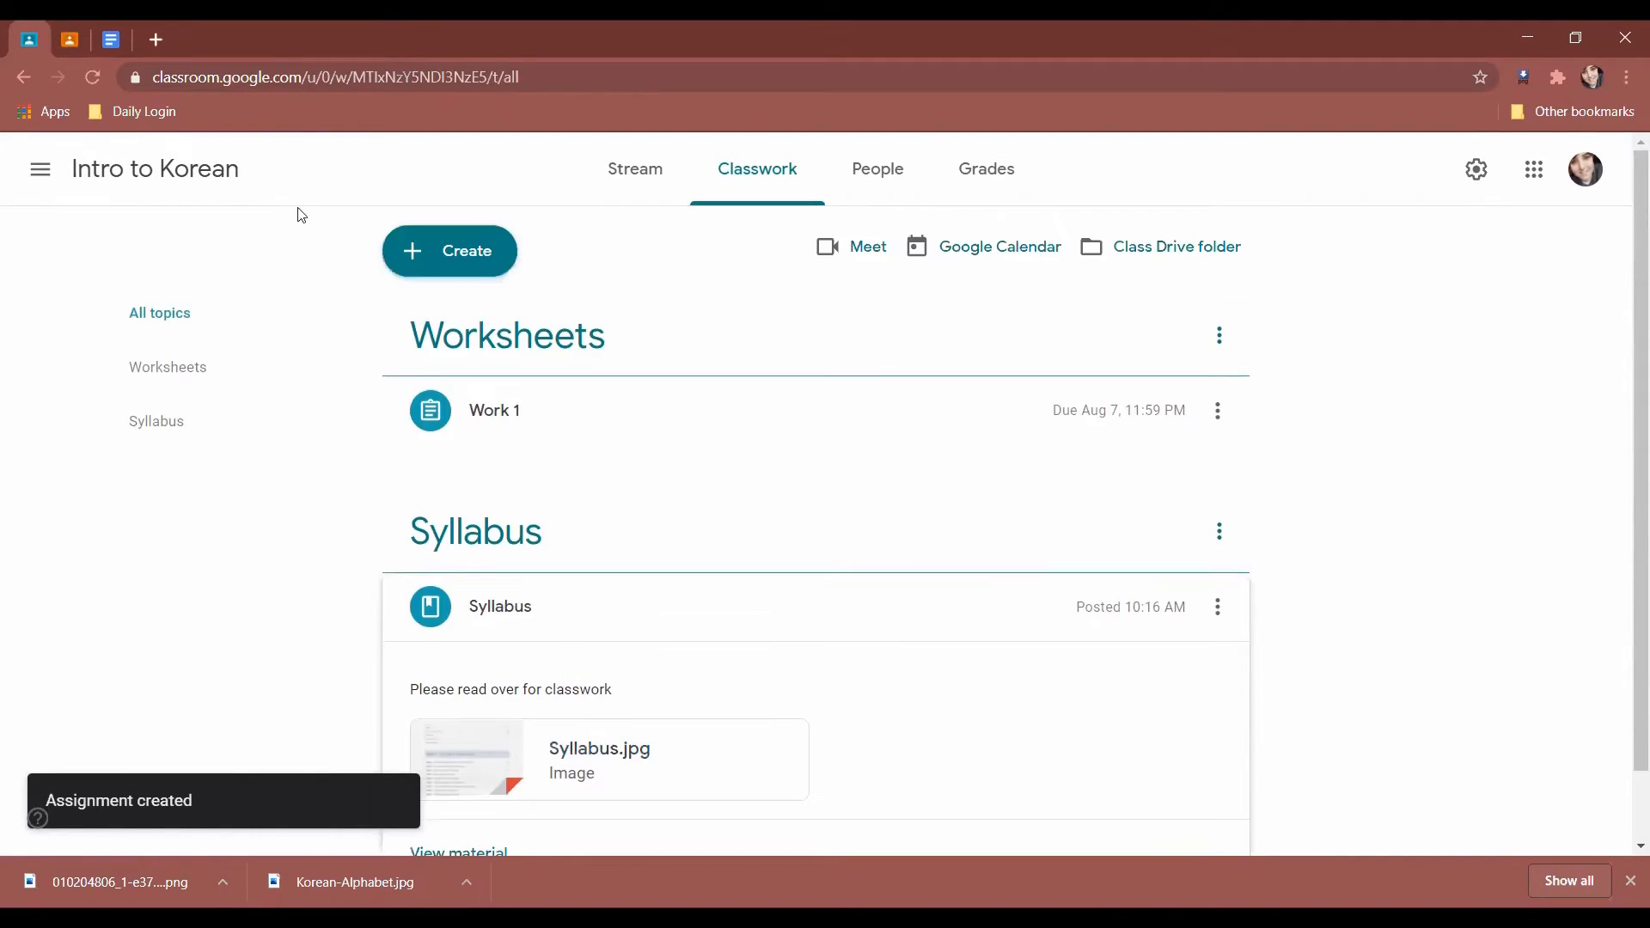
left_click(543, 426)
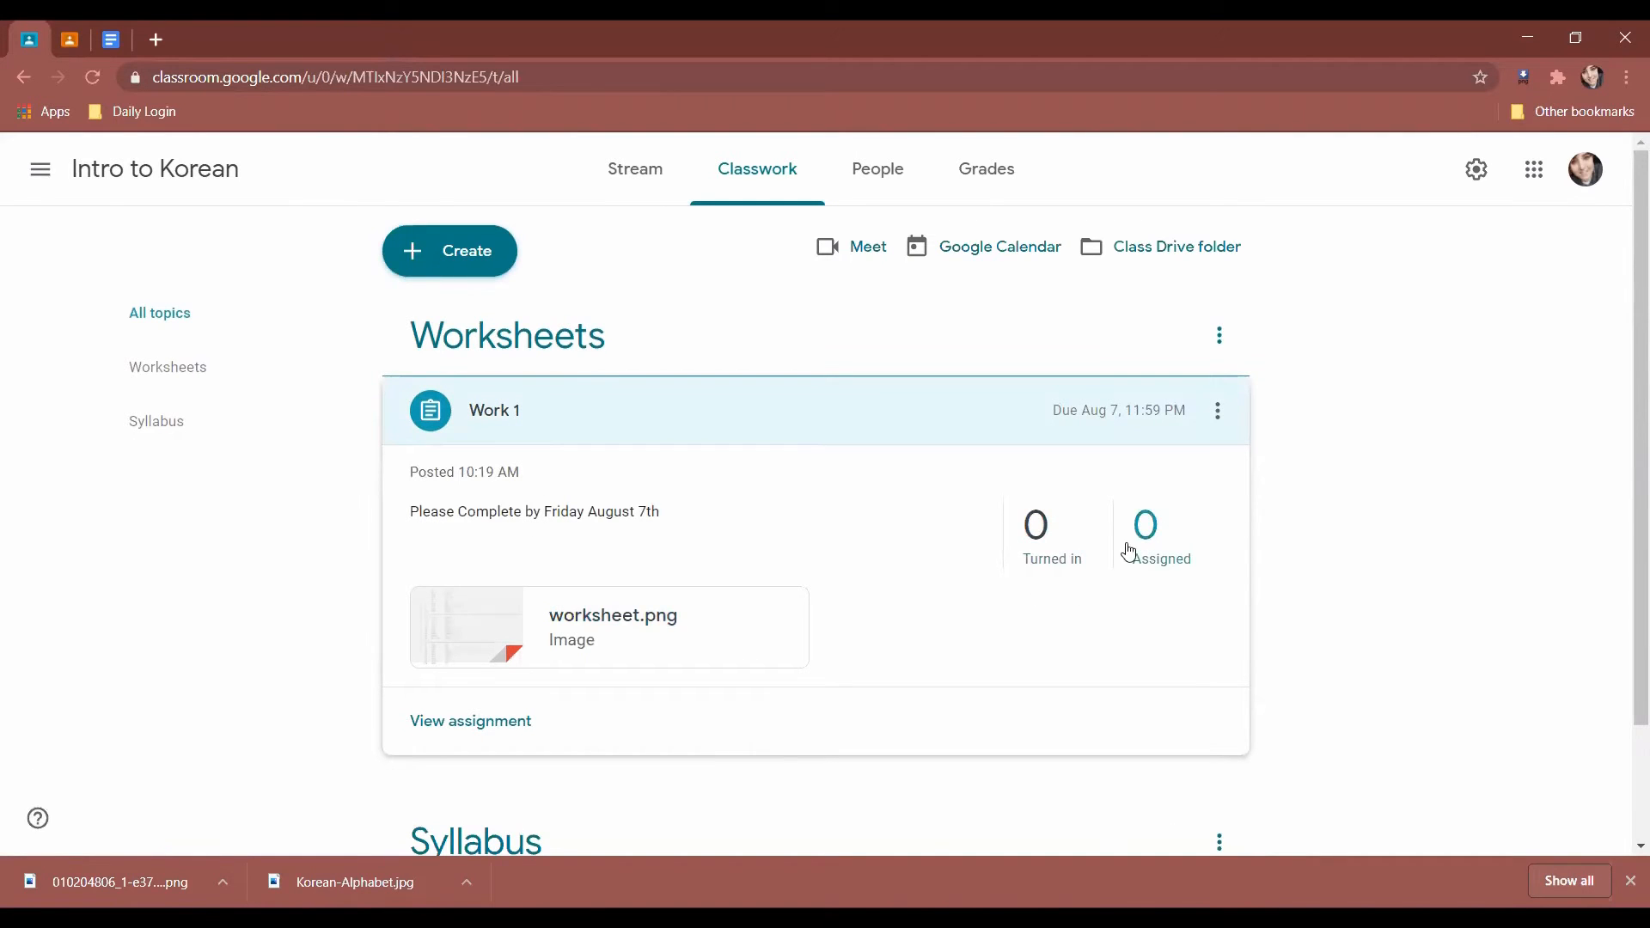
left_click(72, 40)
left_click(98, 79)
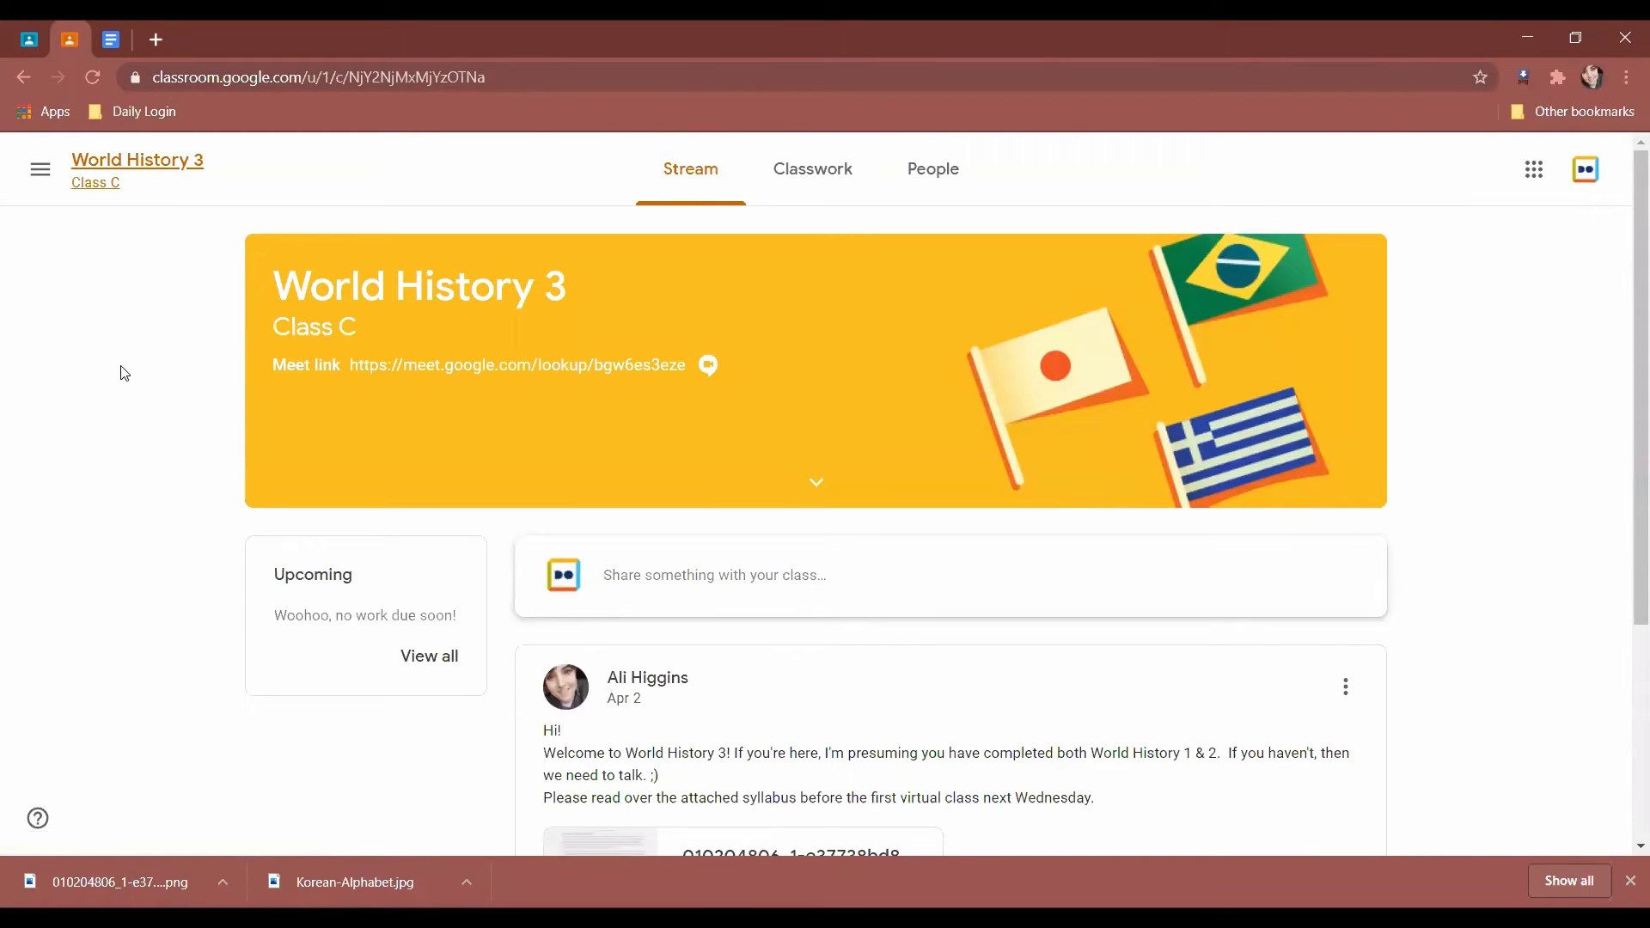
As the student account, join the Intro to Korean class from the Classroom home page.
left_click(38, 170)
left_click(89, 176)
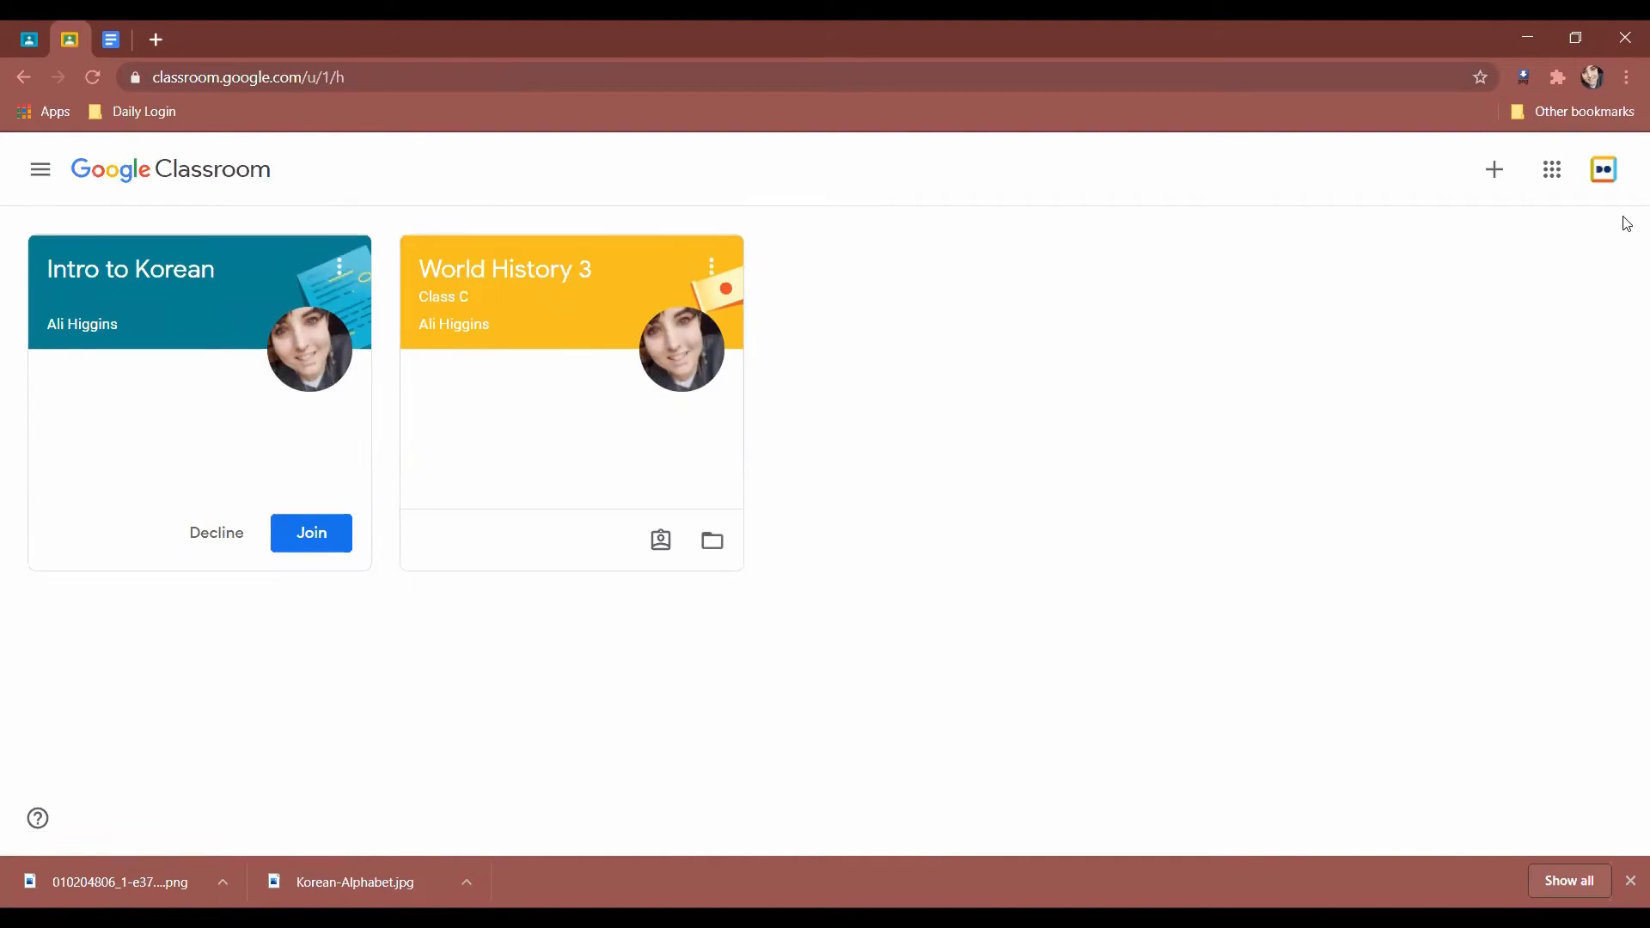
left_click(27, 51)
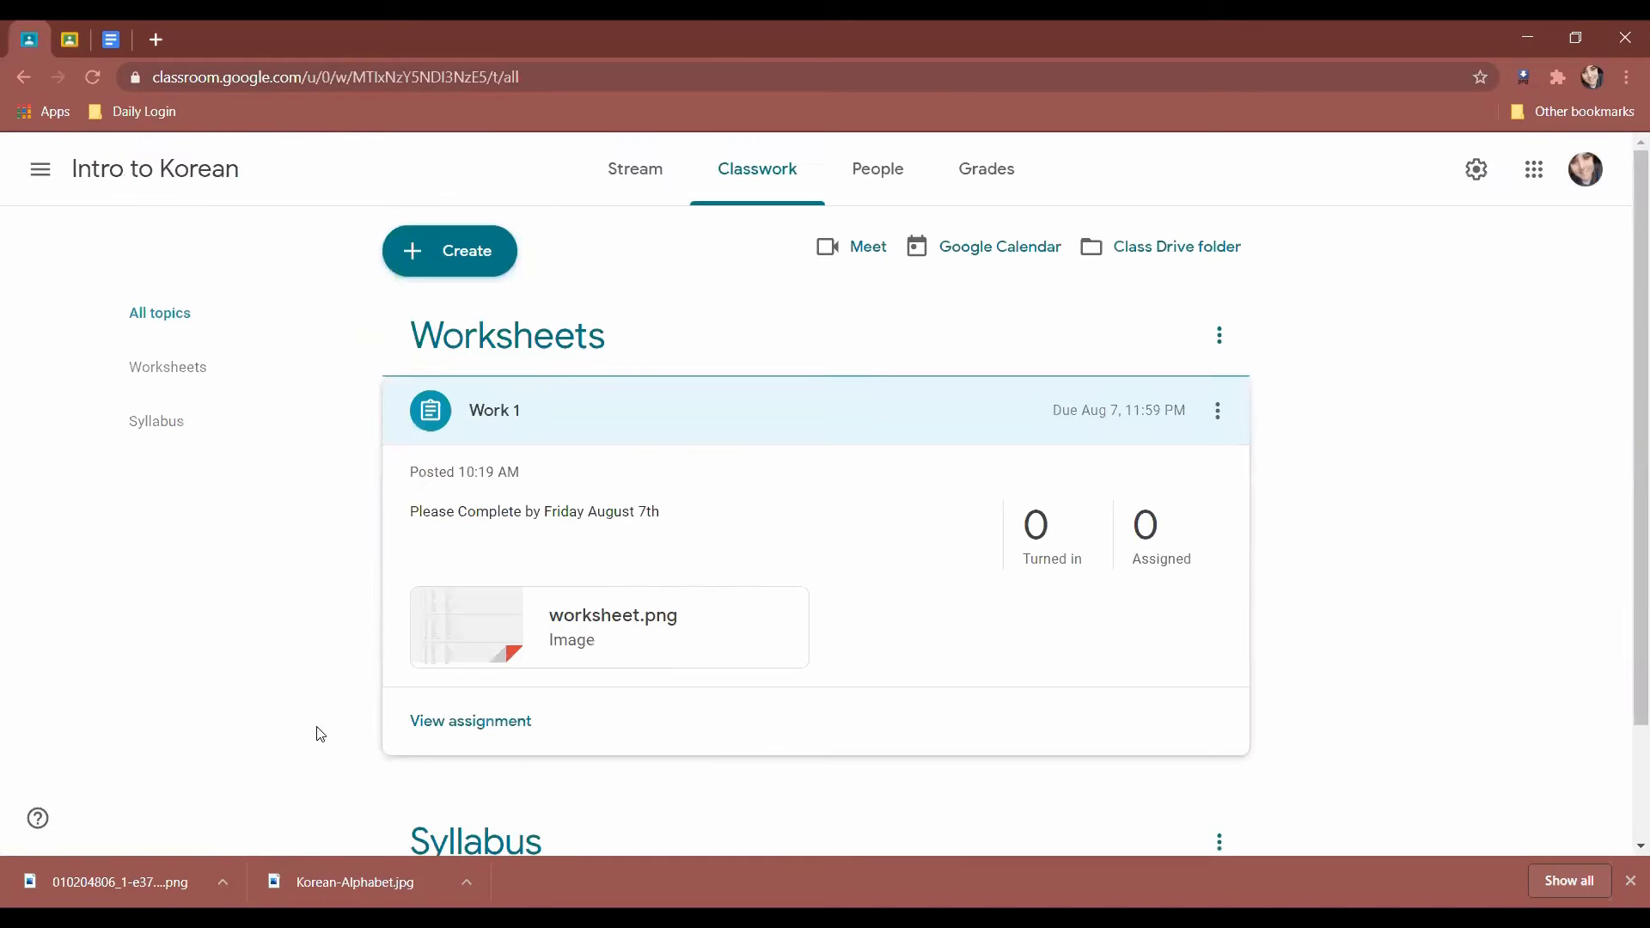
left_click(78, 28)
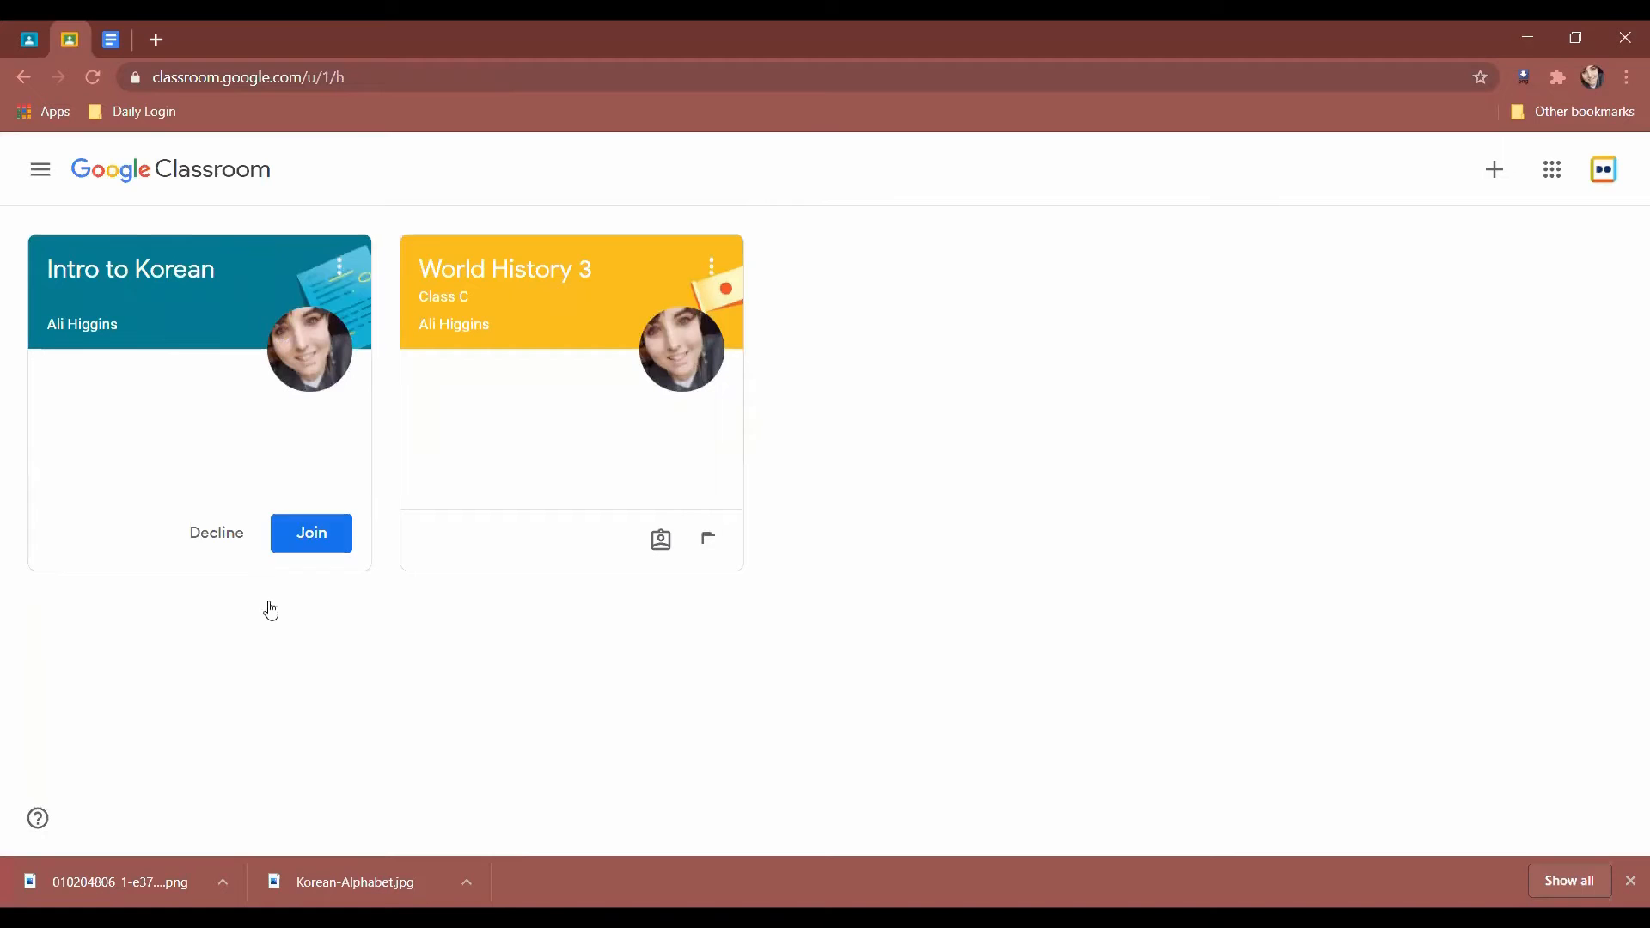
left_click(306, 535)
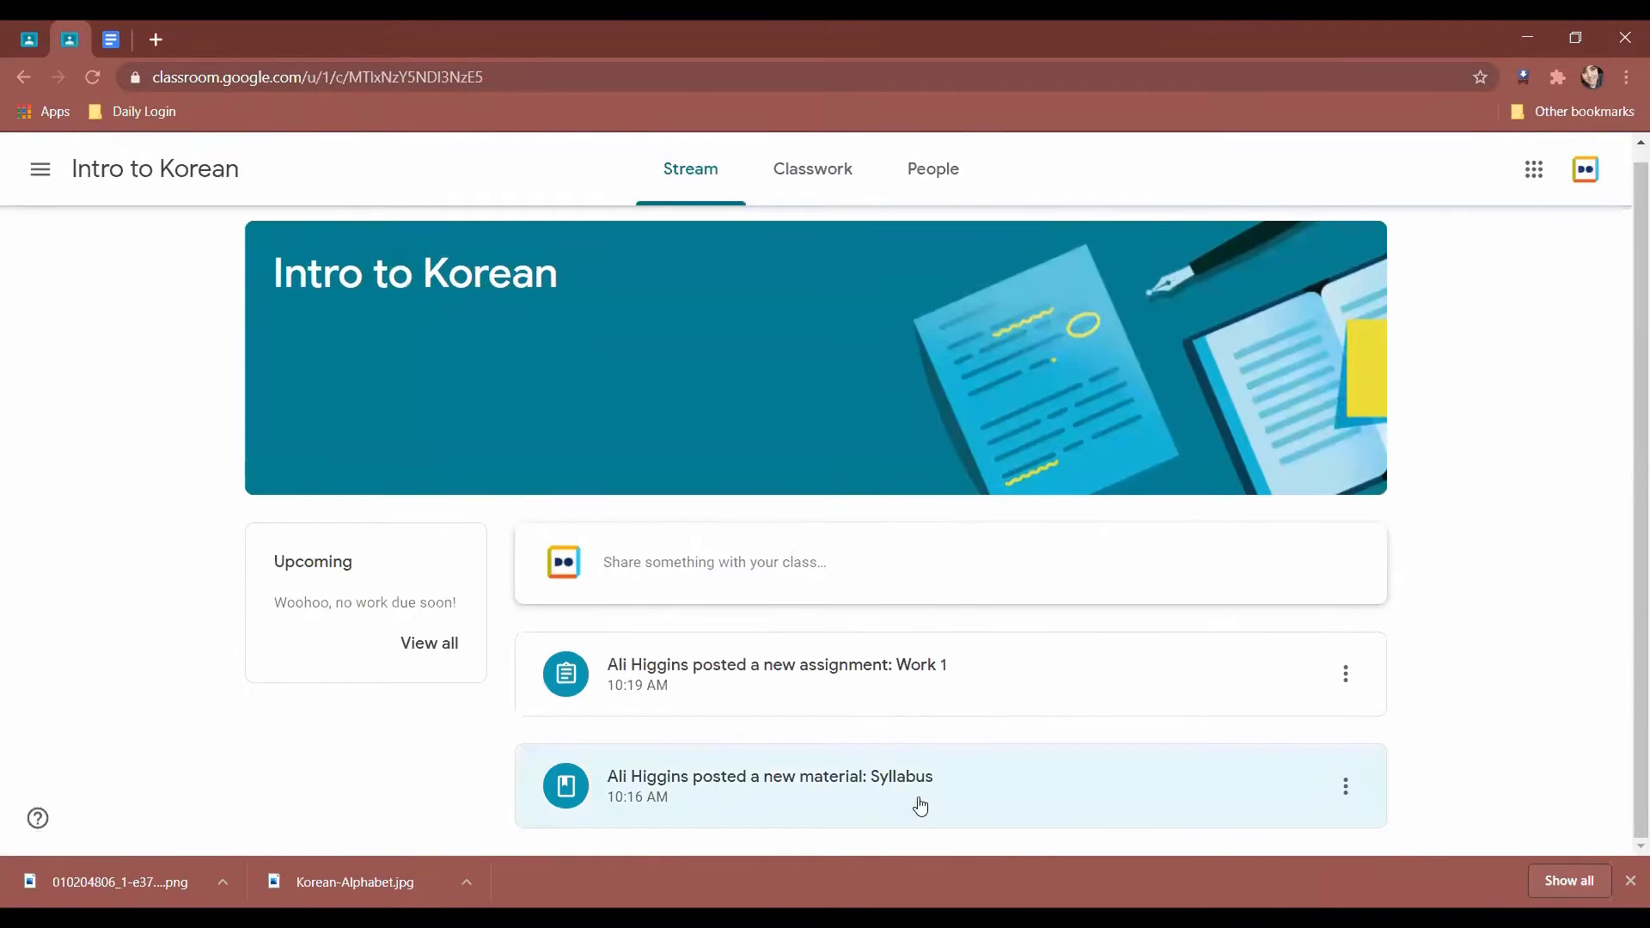
View the Syllabus and Work 1 posts in the stream, then return to the teacher's Classwork page.
left_click(920, 805)
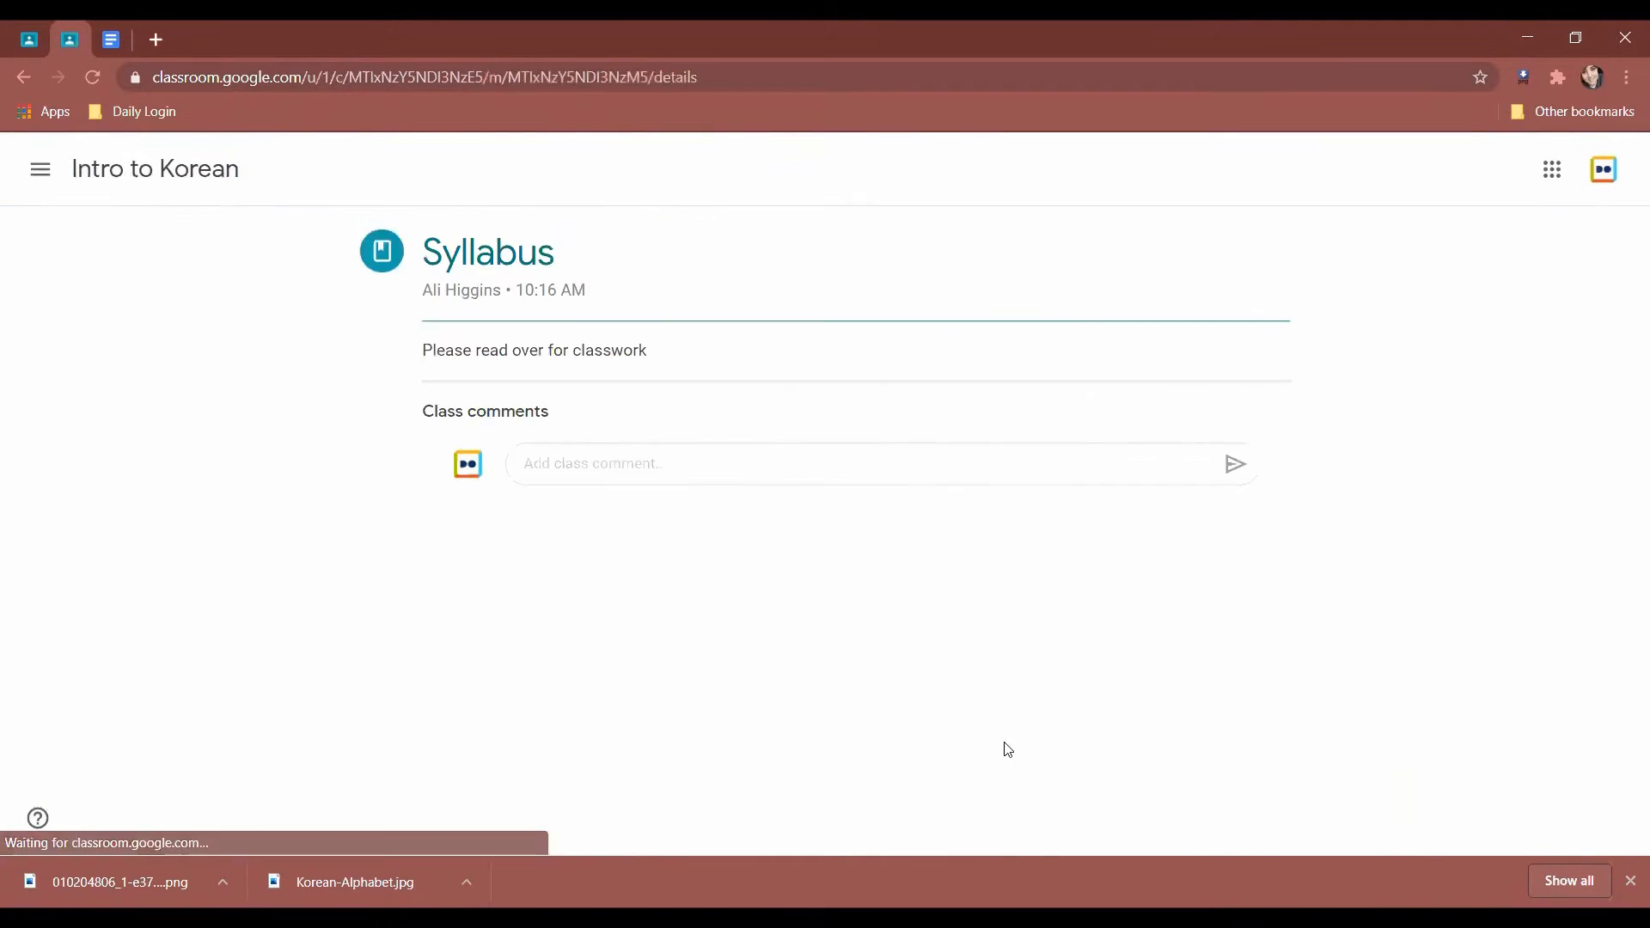
left_click(24, 77)
left_click(580, 715)
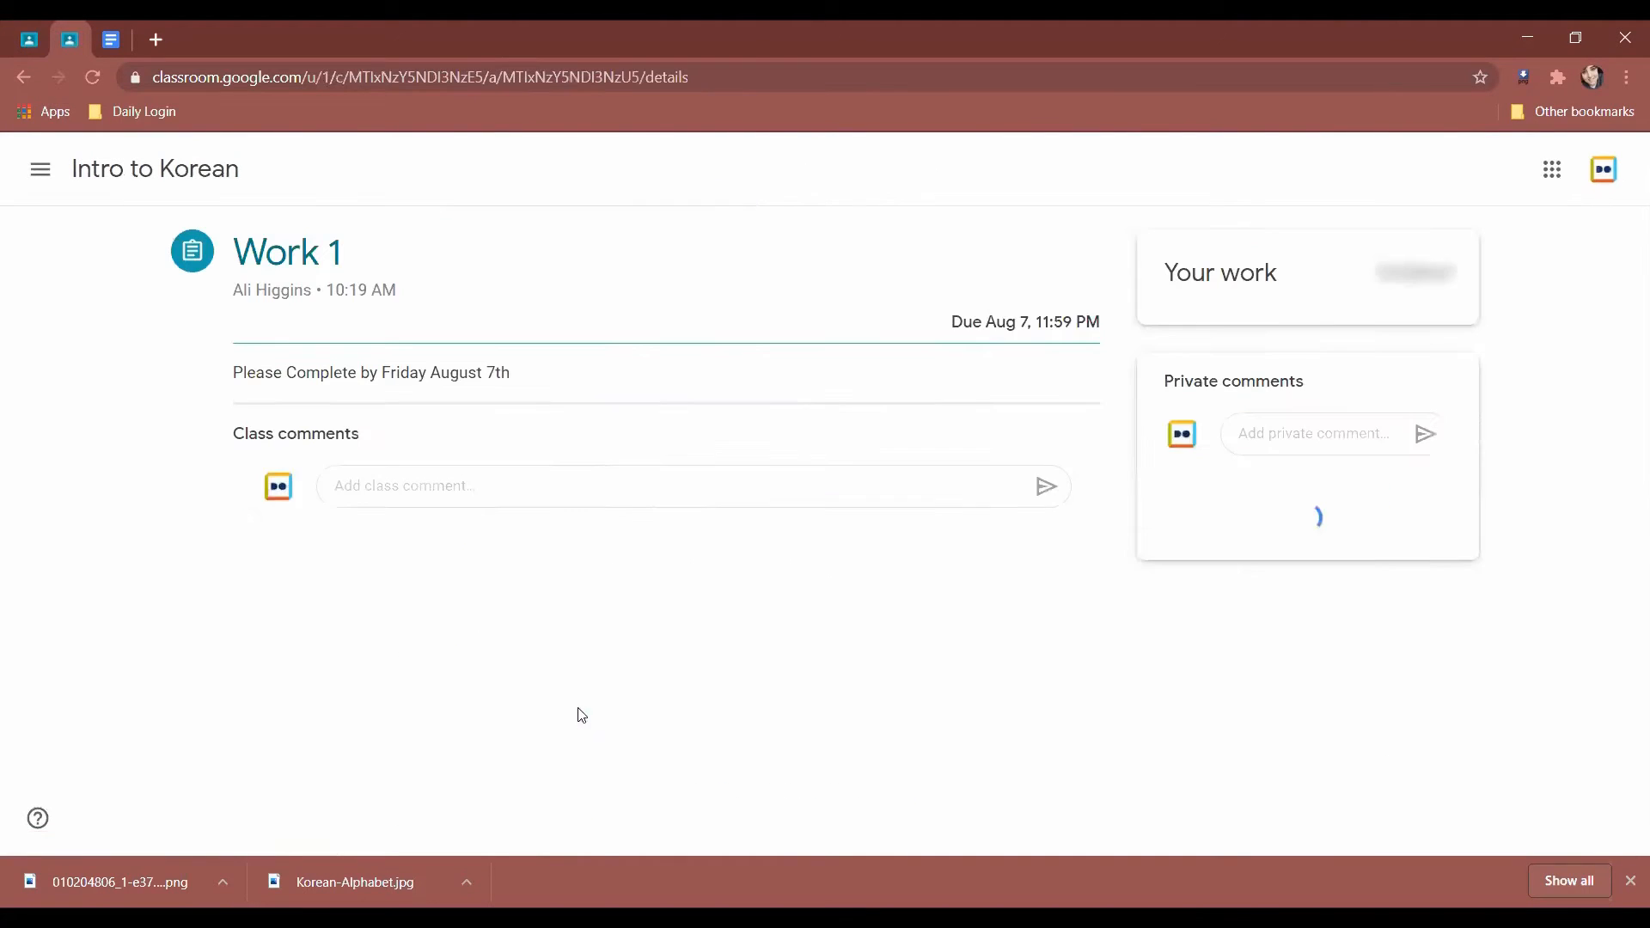
left_click(19, 69)
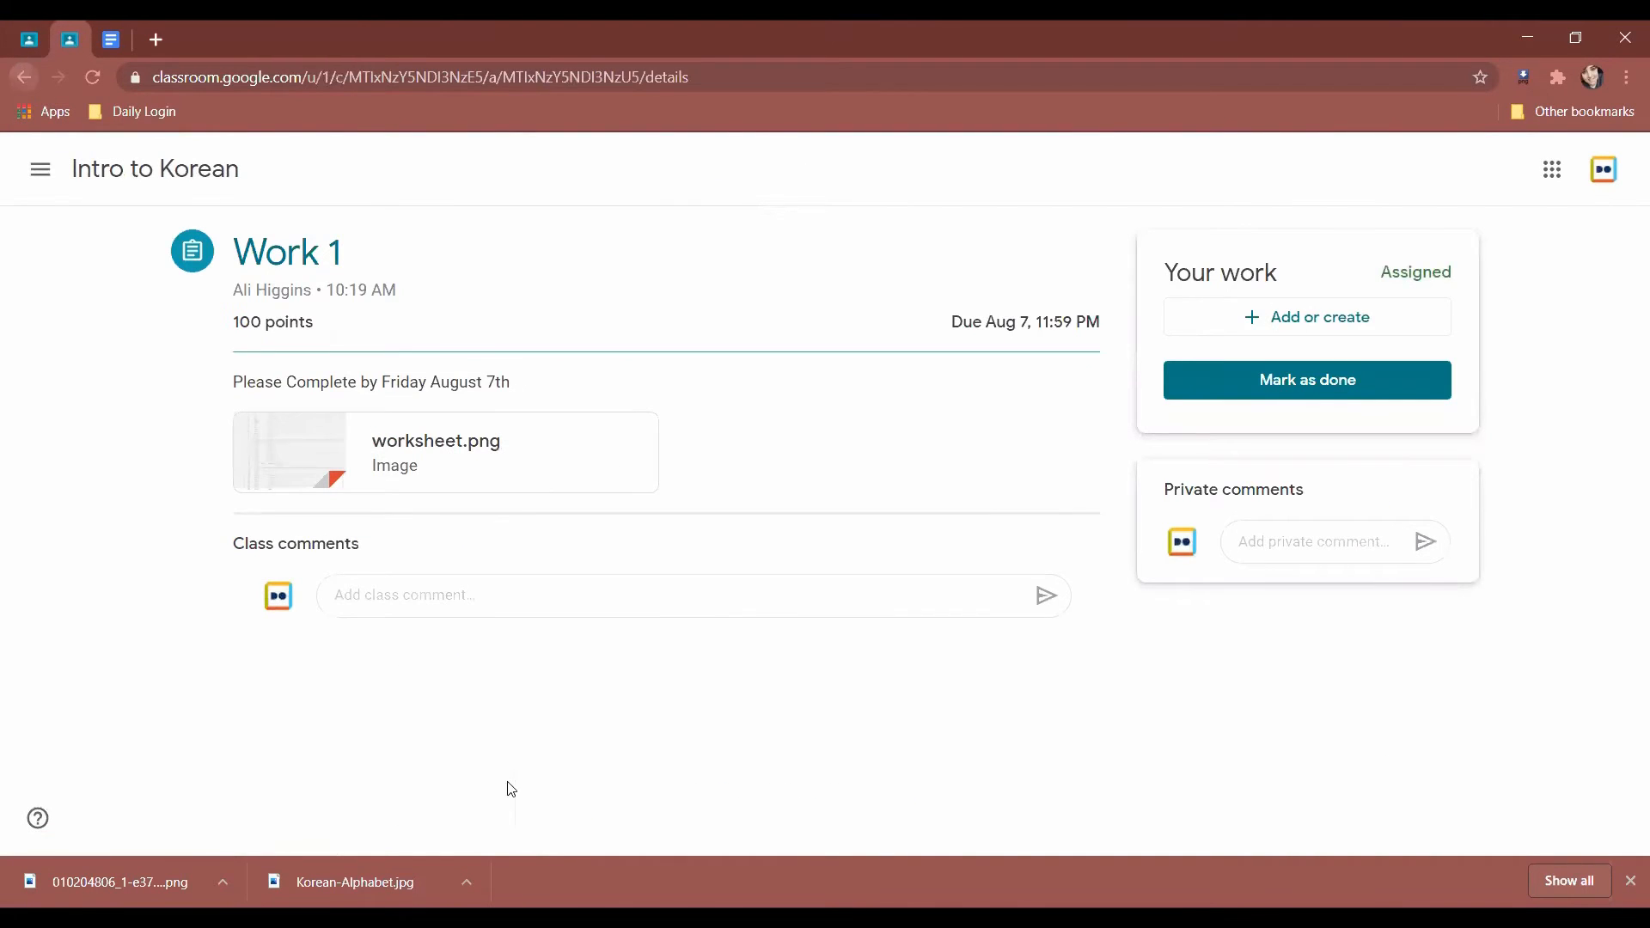
left_click(12, 39)
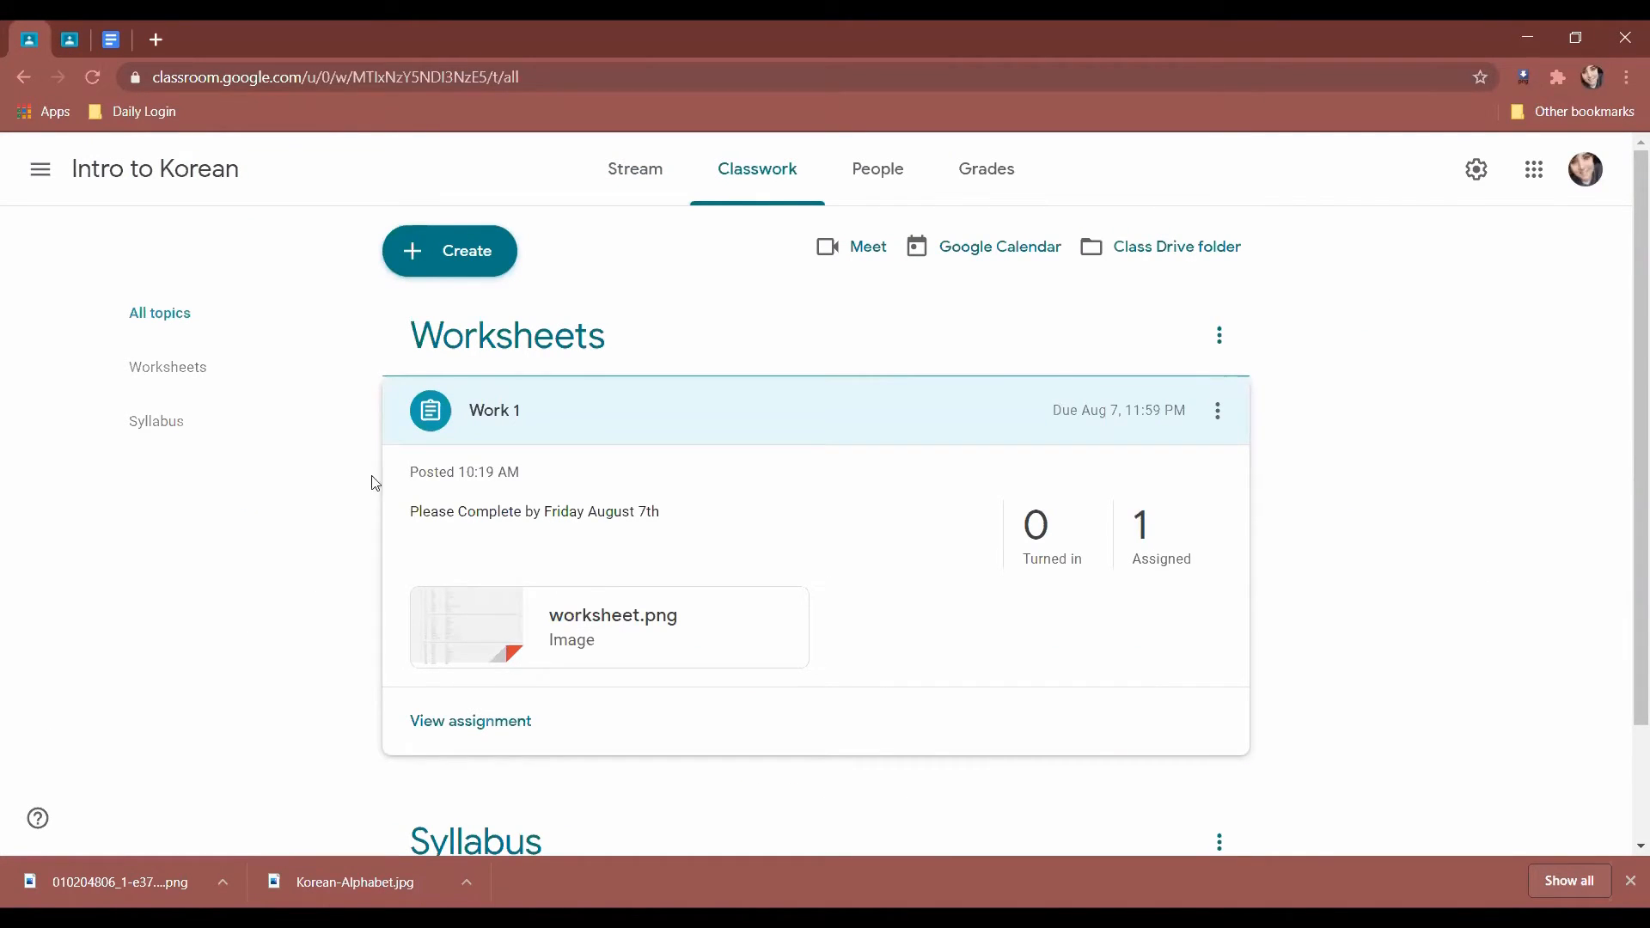
mouse_move(1237, 520)
left_mouse_down()
mouse_move(1131, 508)
mouse_move(1213, 537)
left_mouse_up()
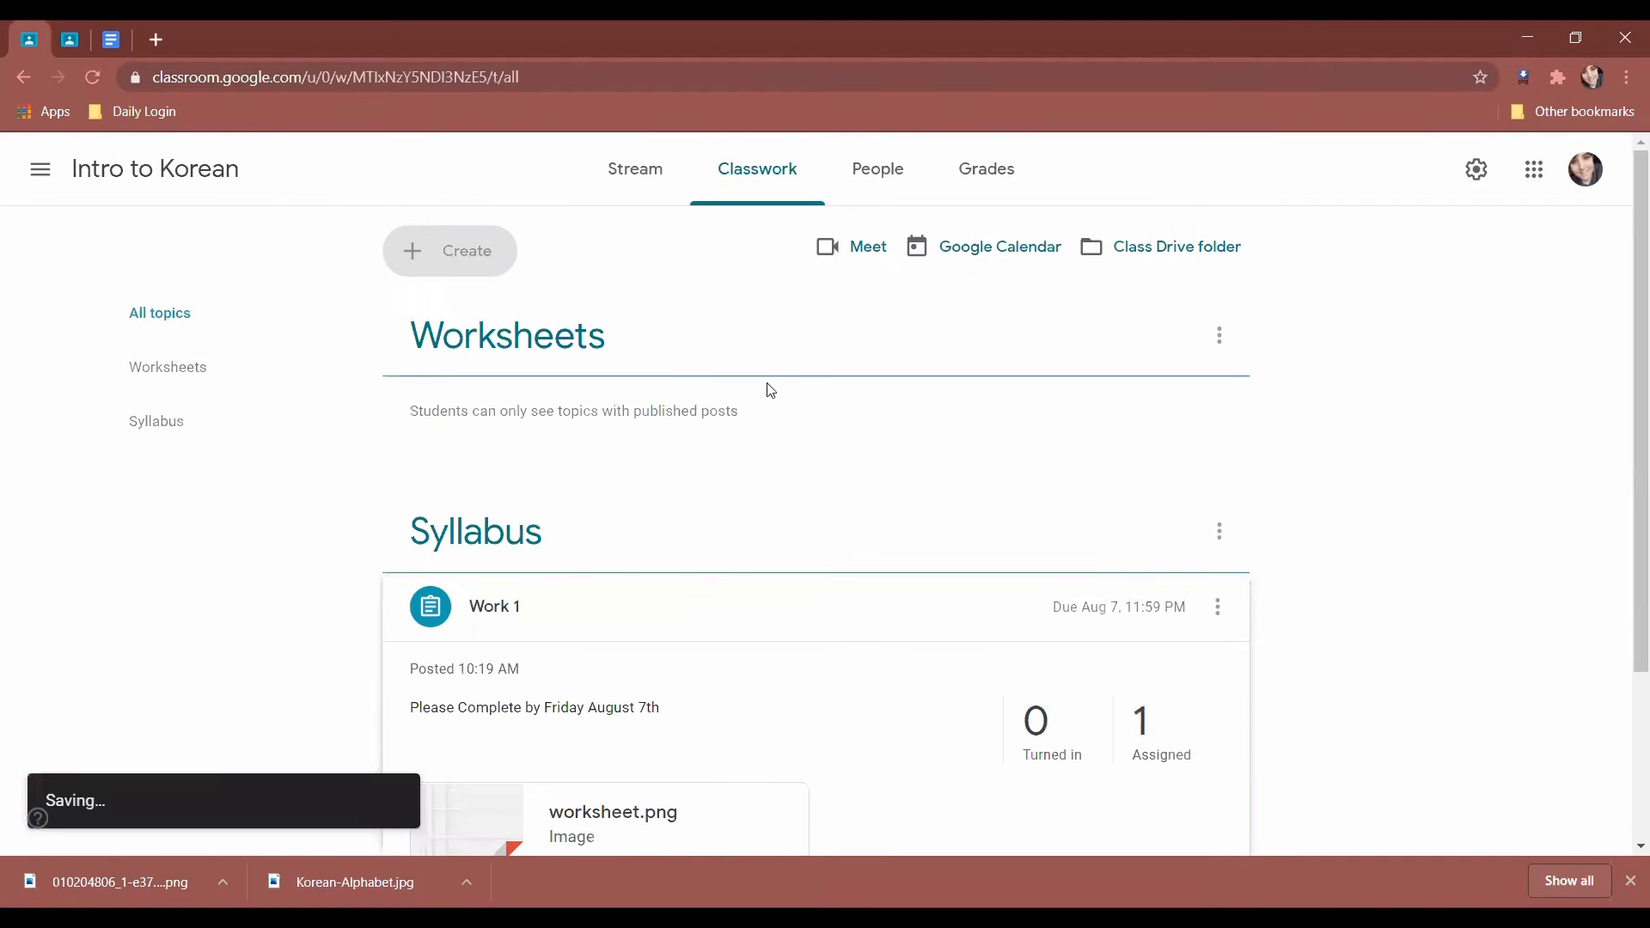
scroll(812, 543, "down", 3)
scroll(843, 629, "up", 3)
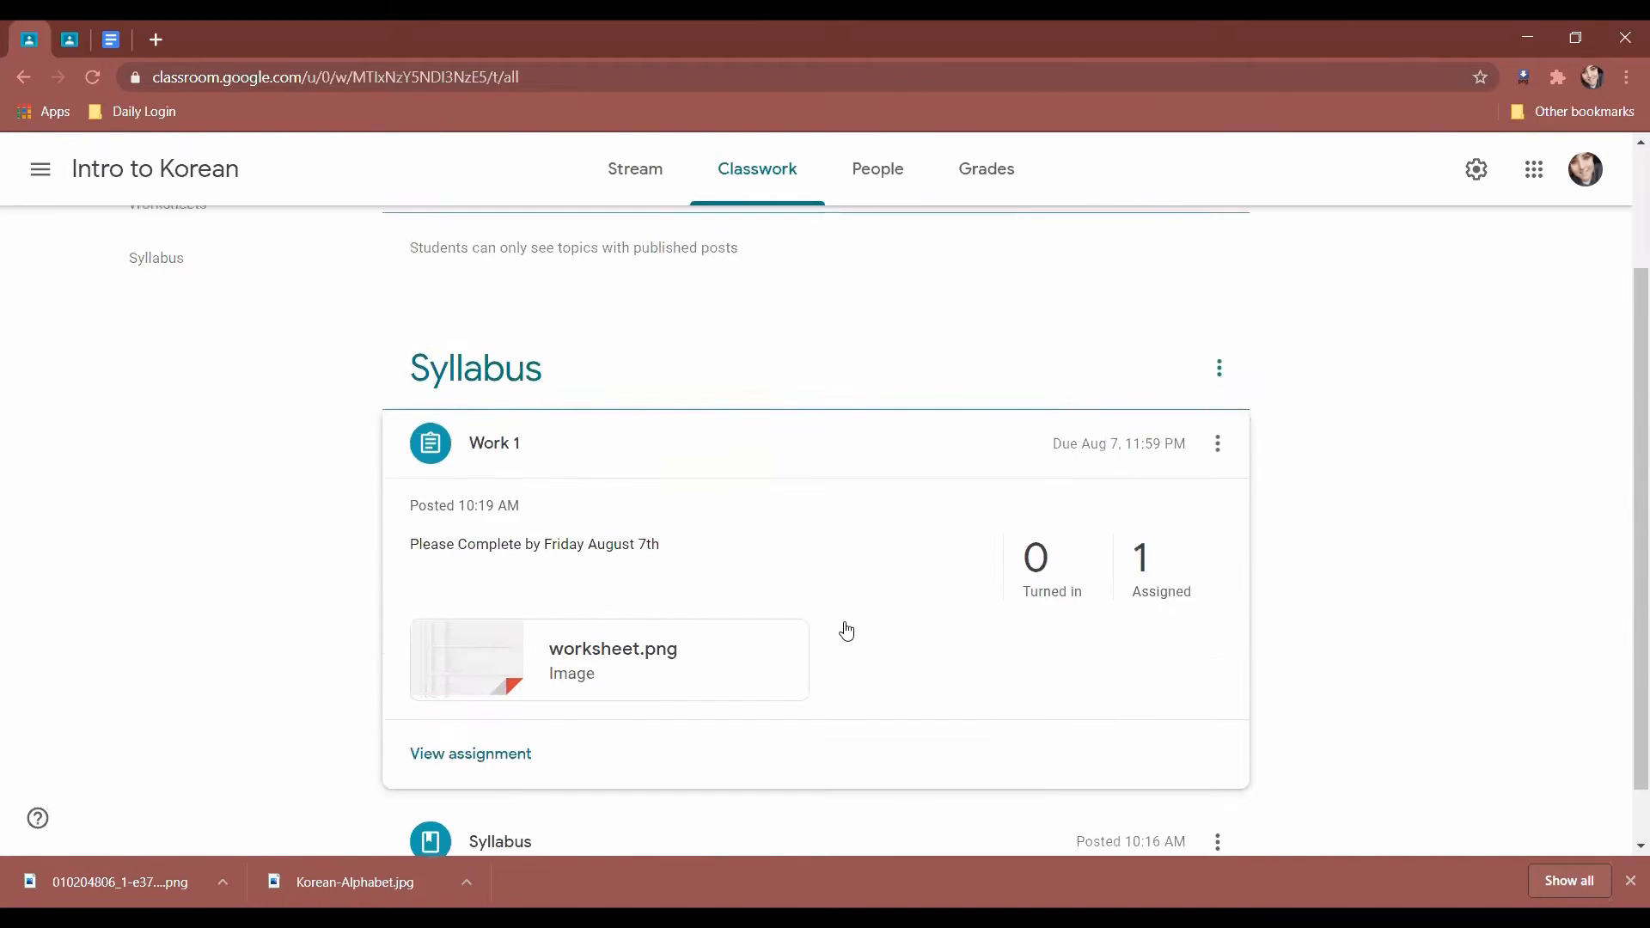
scroll(608, 777, "down", 3)
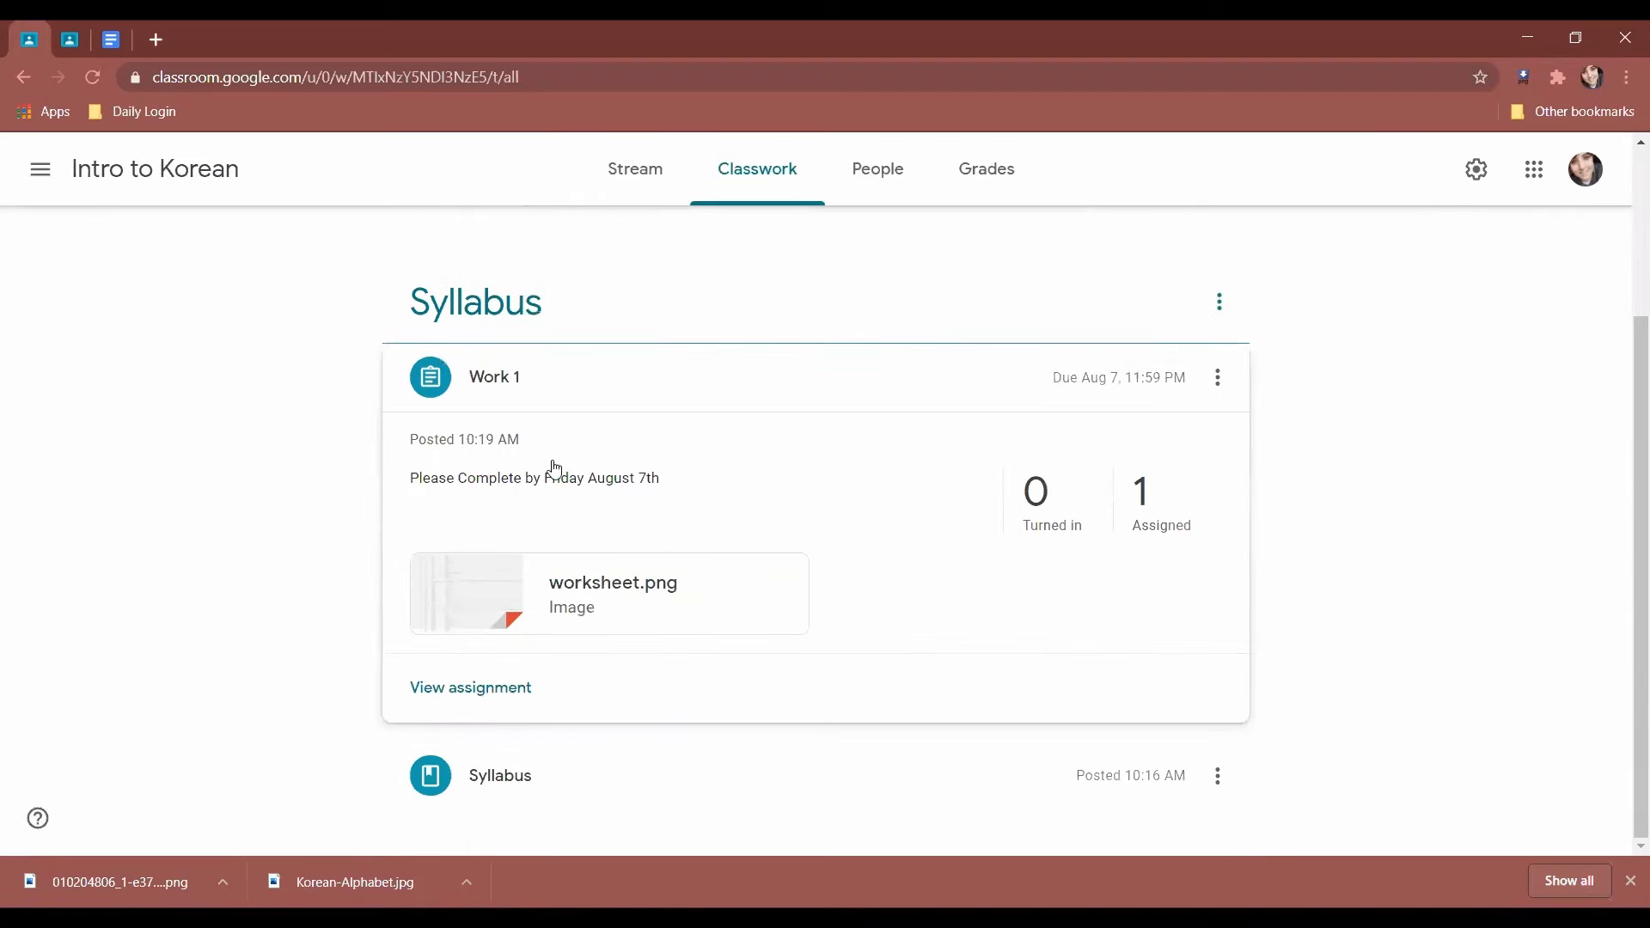
mouse_move(553, 372)
left_mouse_down()
mouse_move(573, 309)
mouse_move(565, 377)
left_mouse_up()
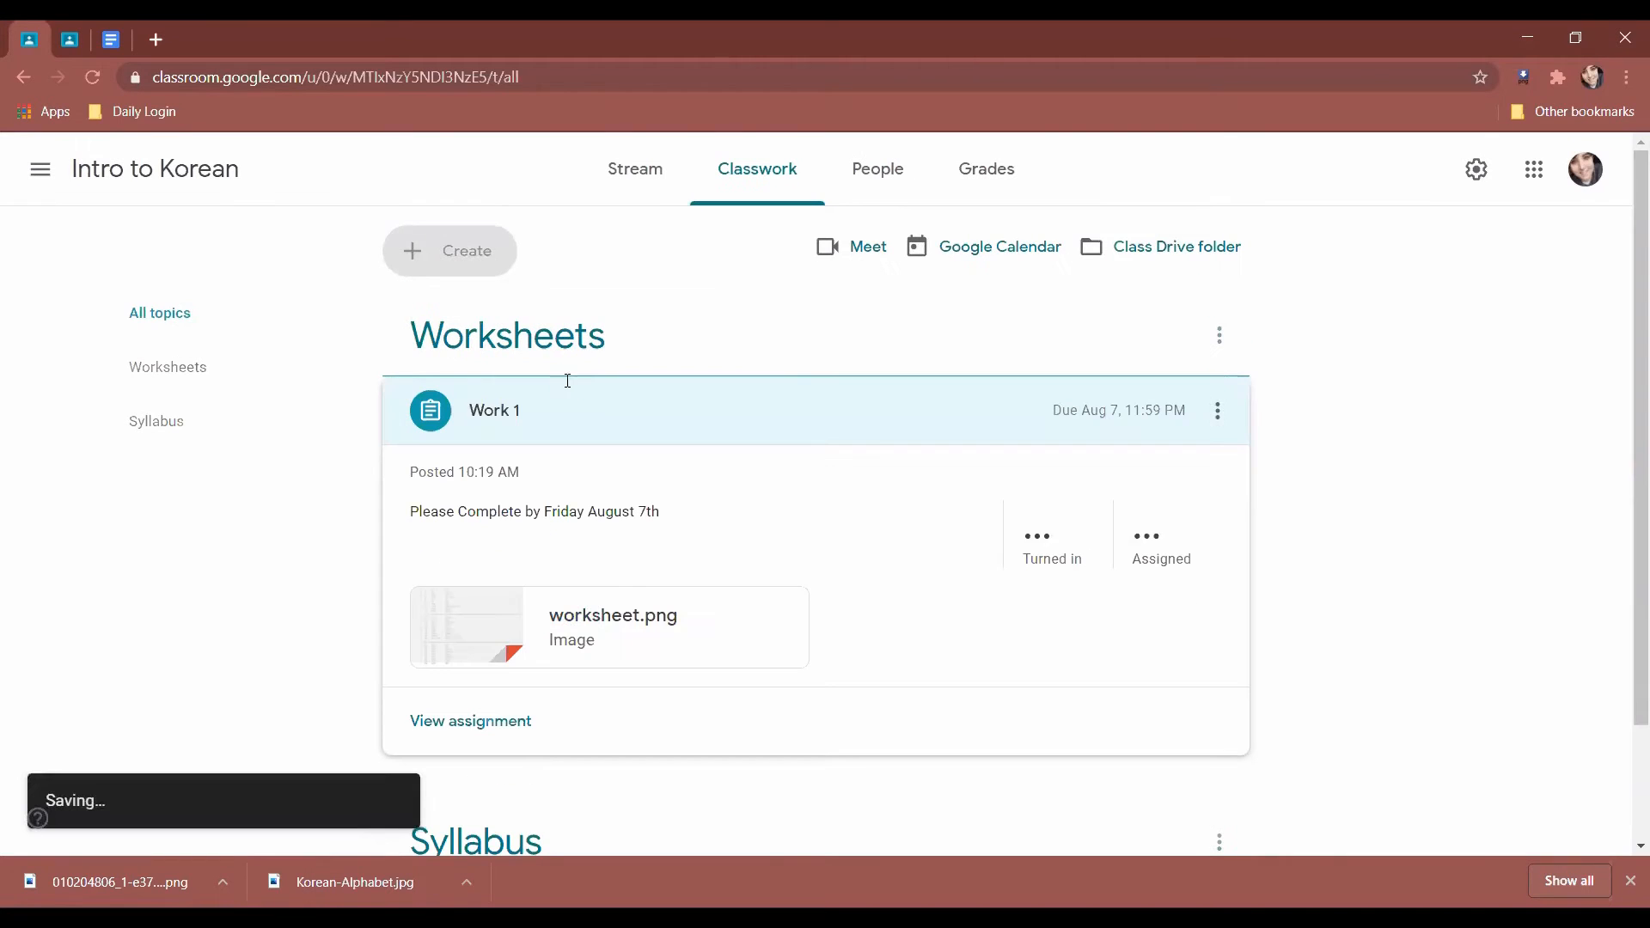
scroll(515, 773, "down", 2)
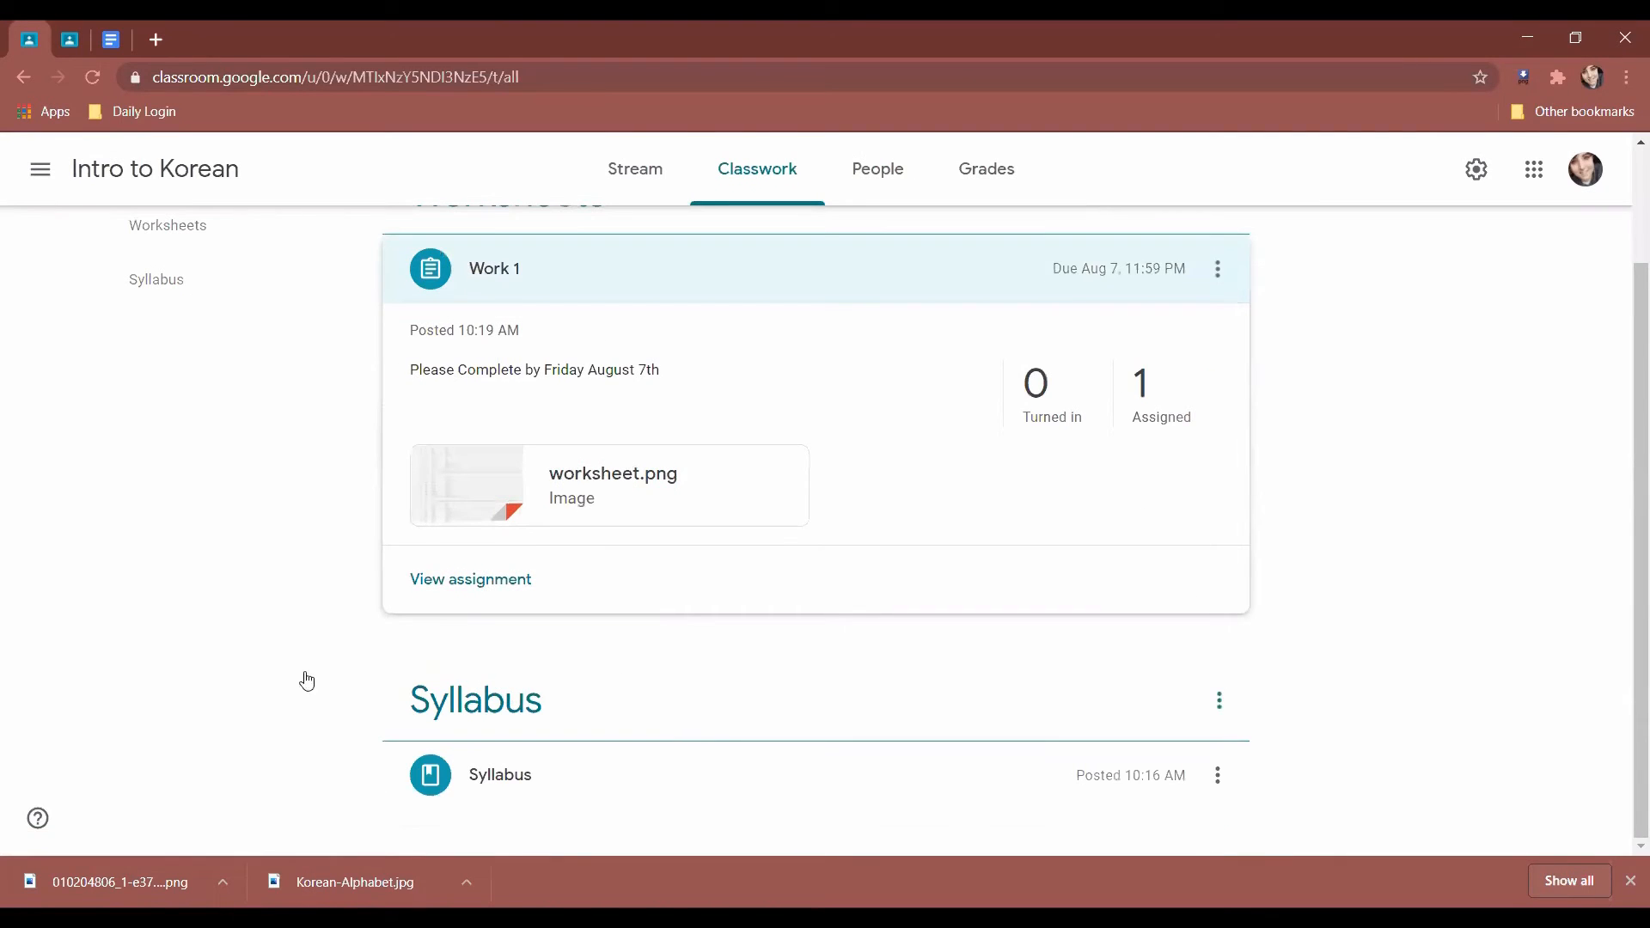
scroll(183, 608, "up", 1)
scroll(258, 627, "down", 1)
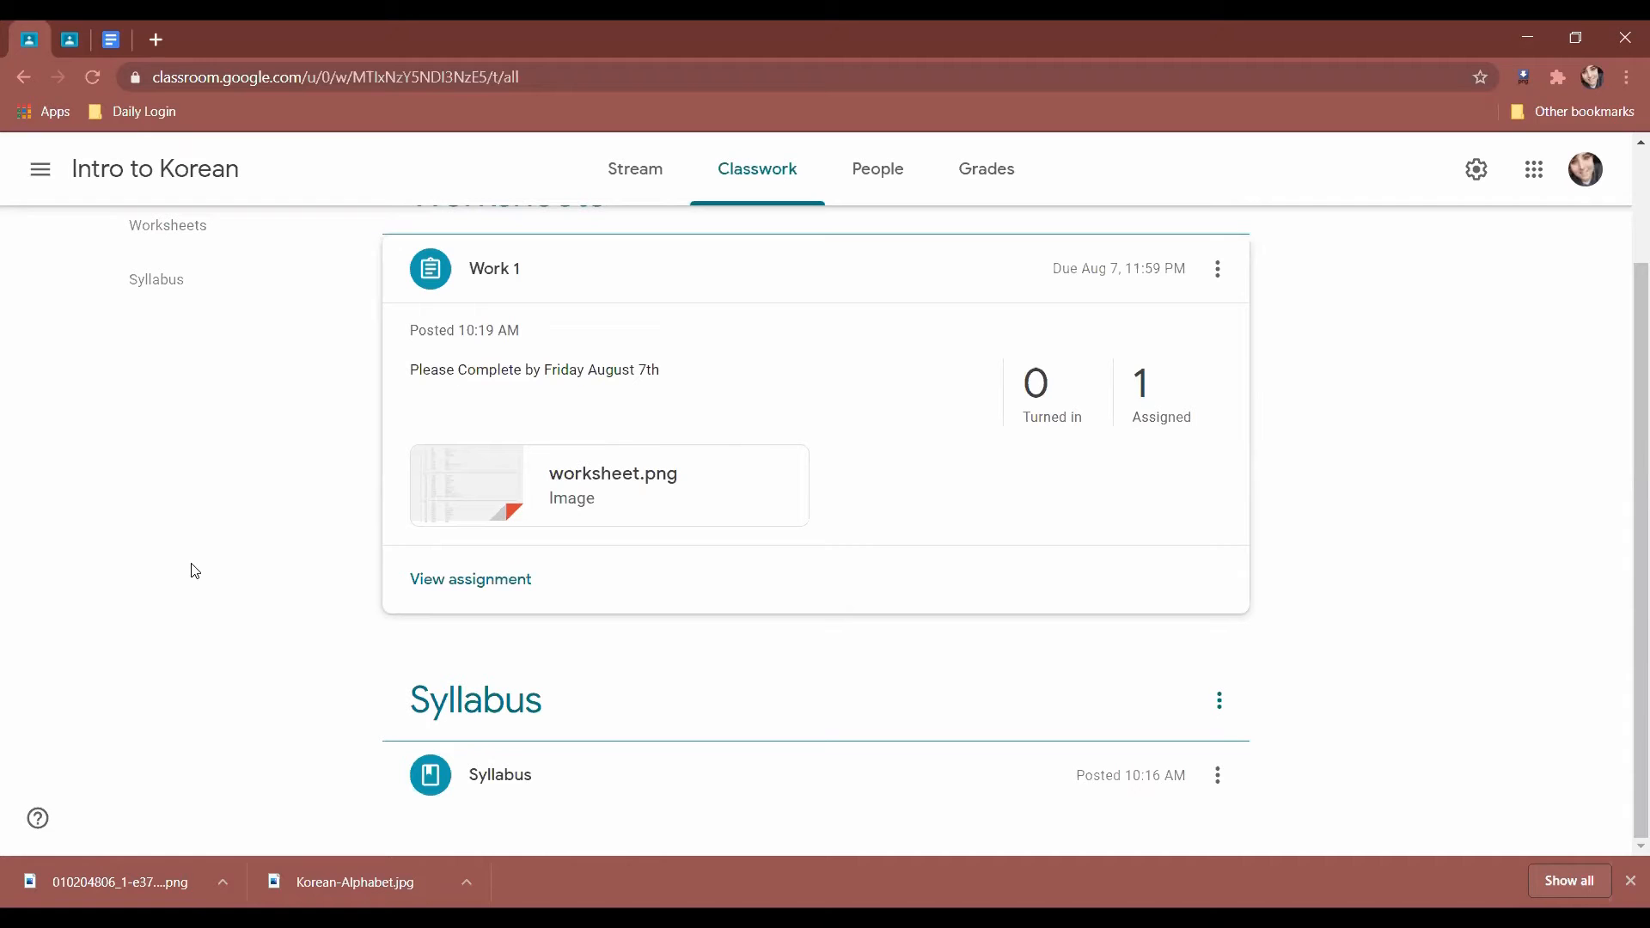
left_click(69, 39)
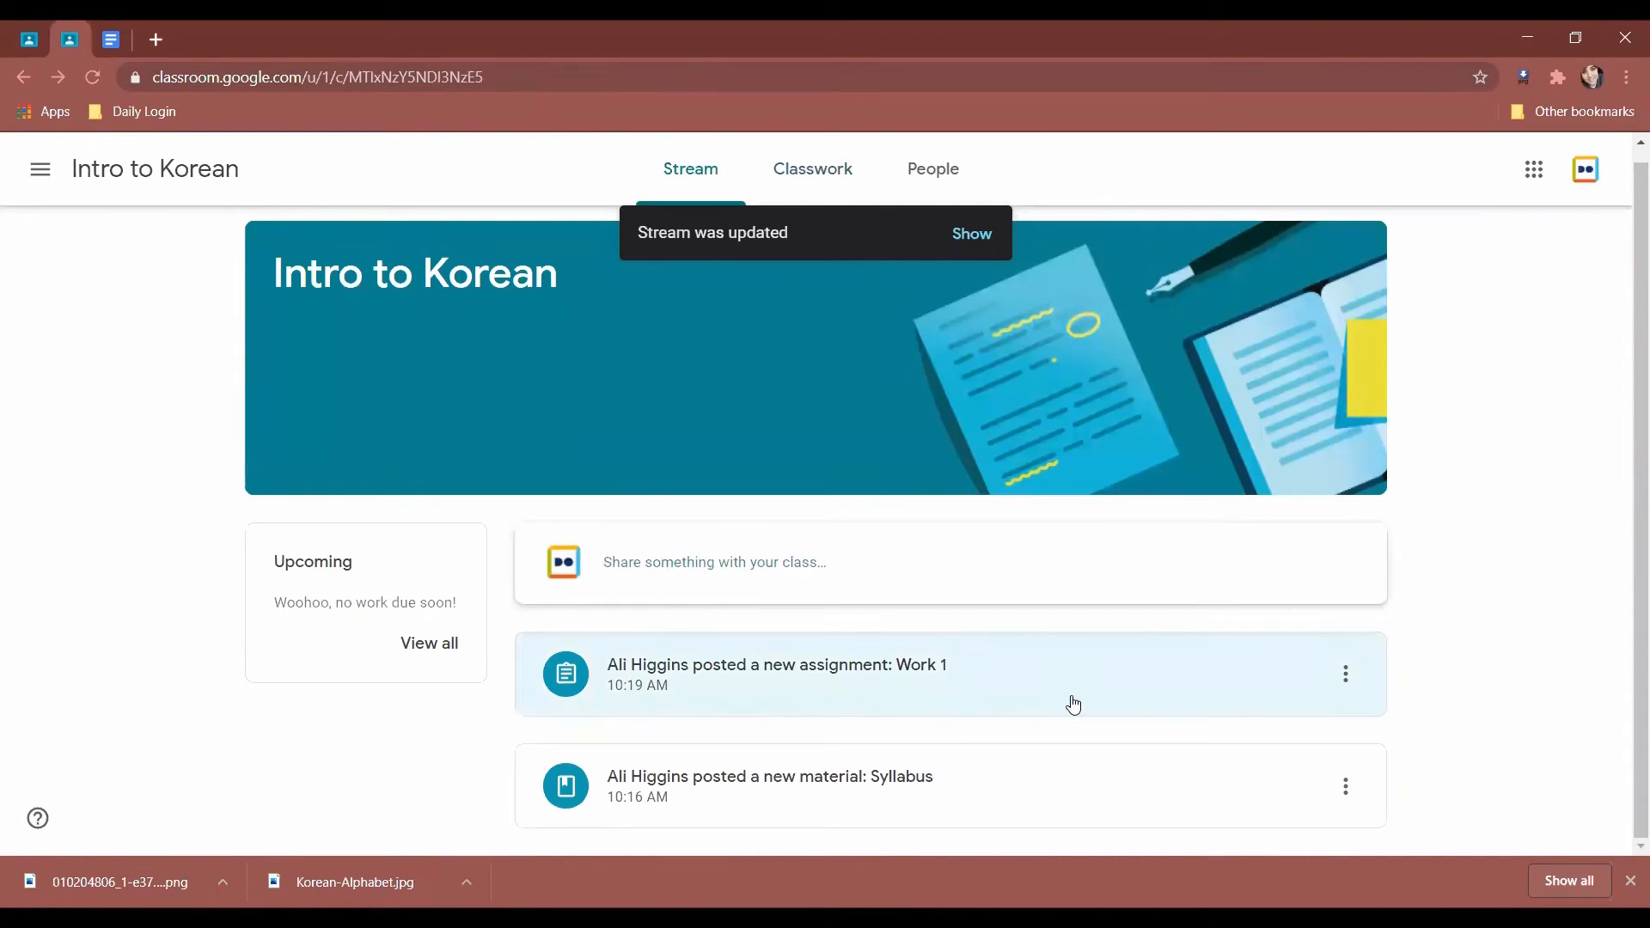
Open Work 1's worksheet.png and save it as worksheet in Documents > Classroom, replacing the old copy.
left_click(1072, 703)
left_click(376, 478)
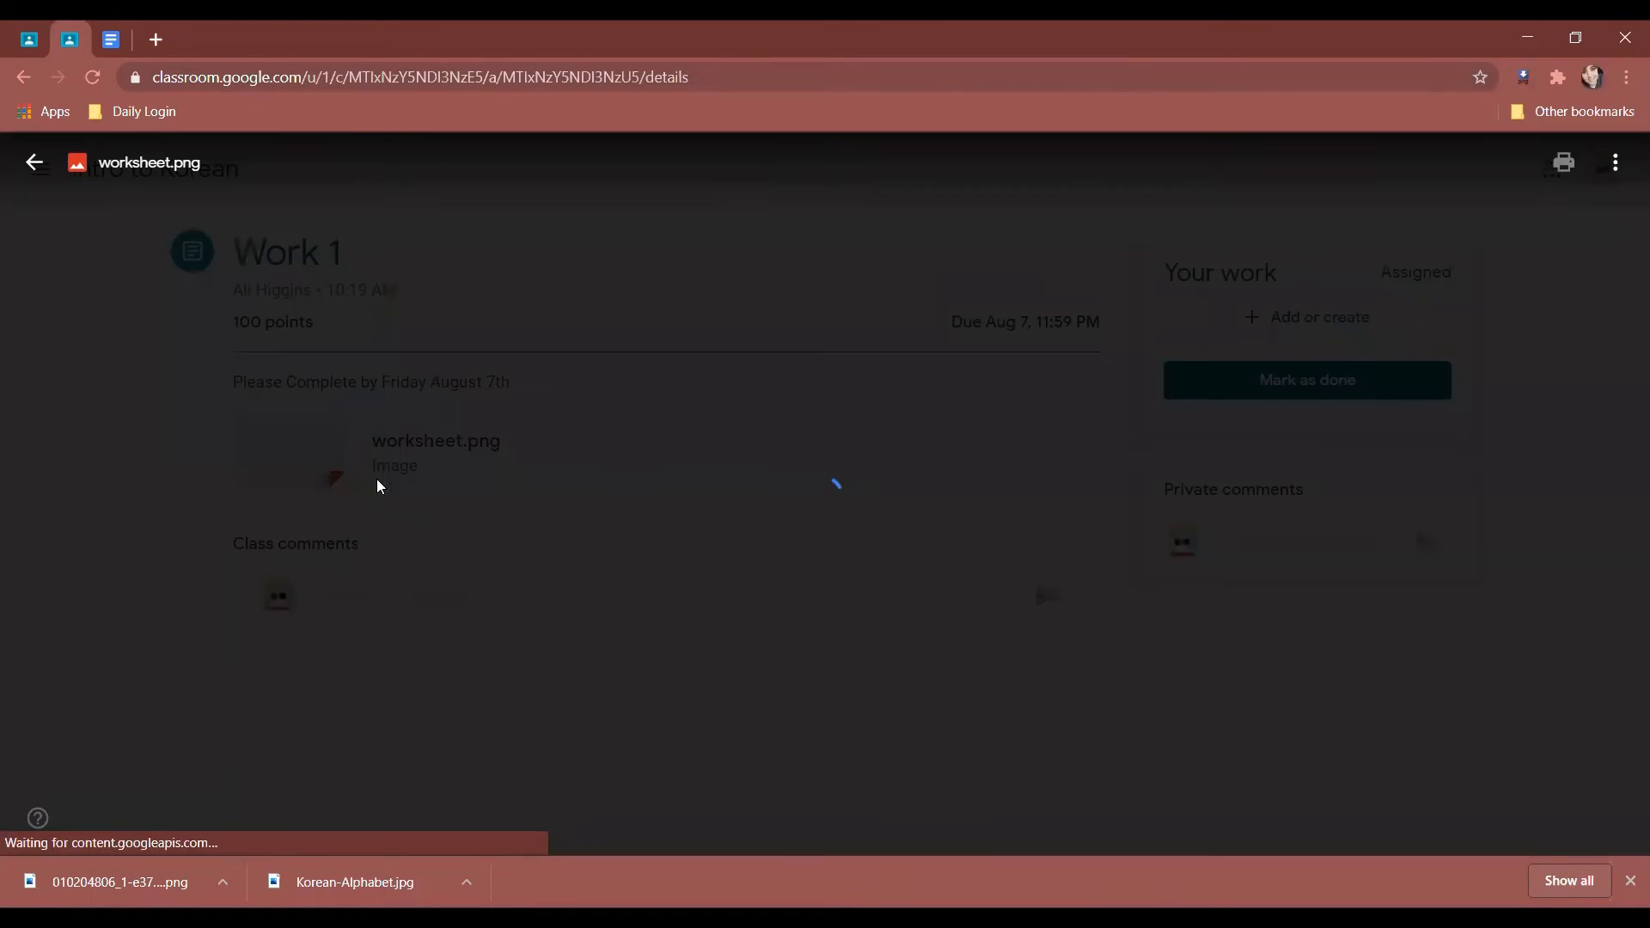
right_click(873, 445)
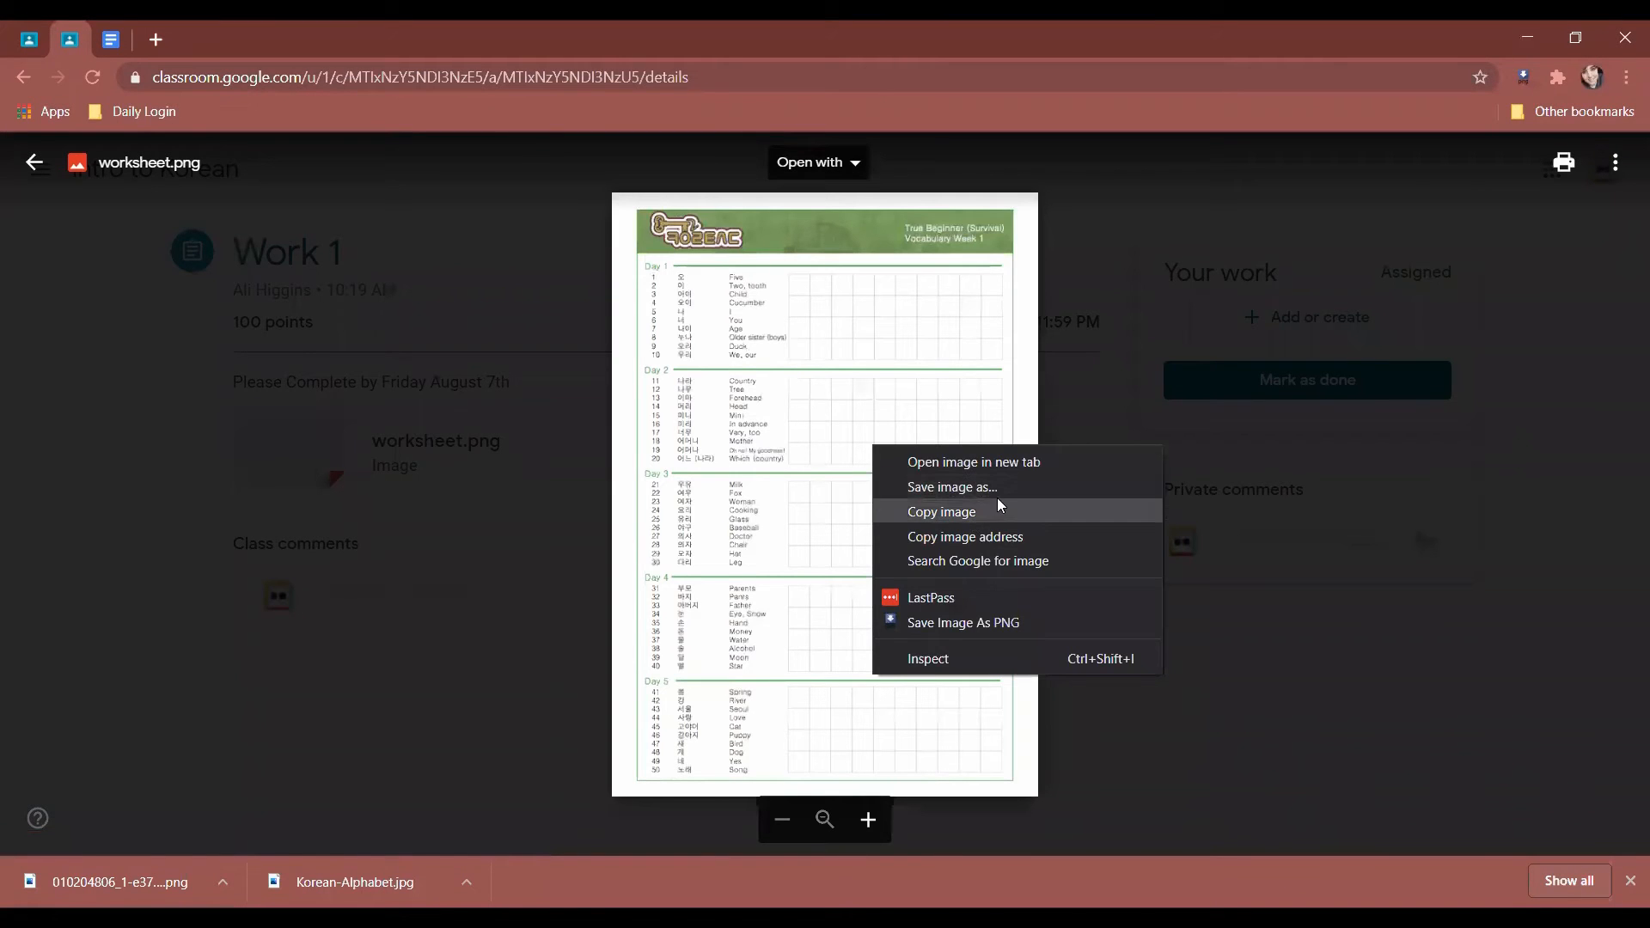
left_click(999, 493)
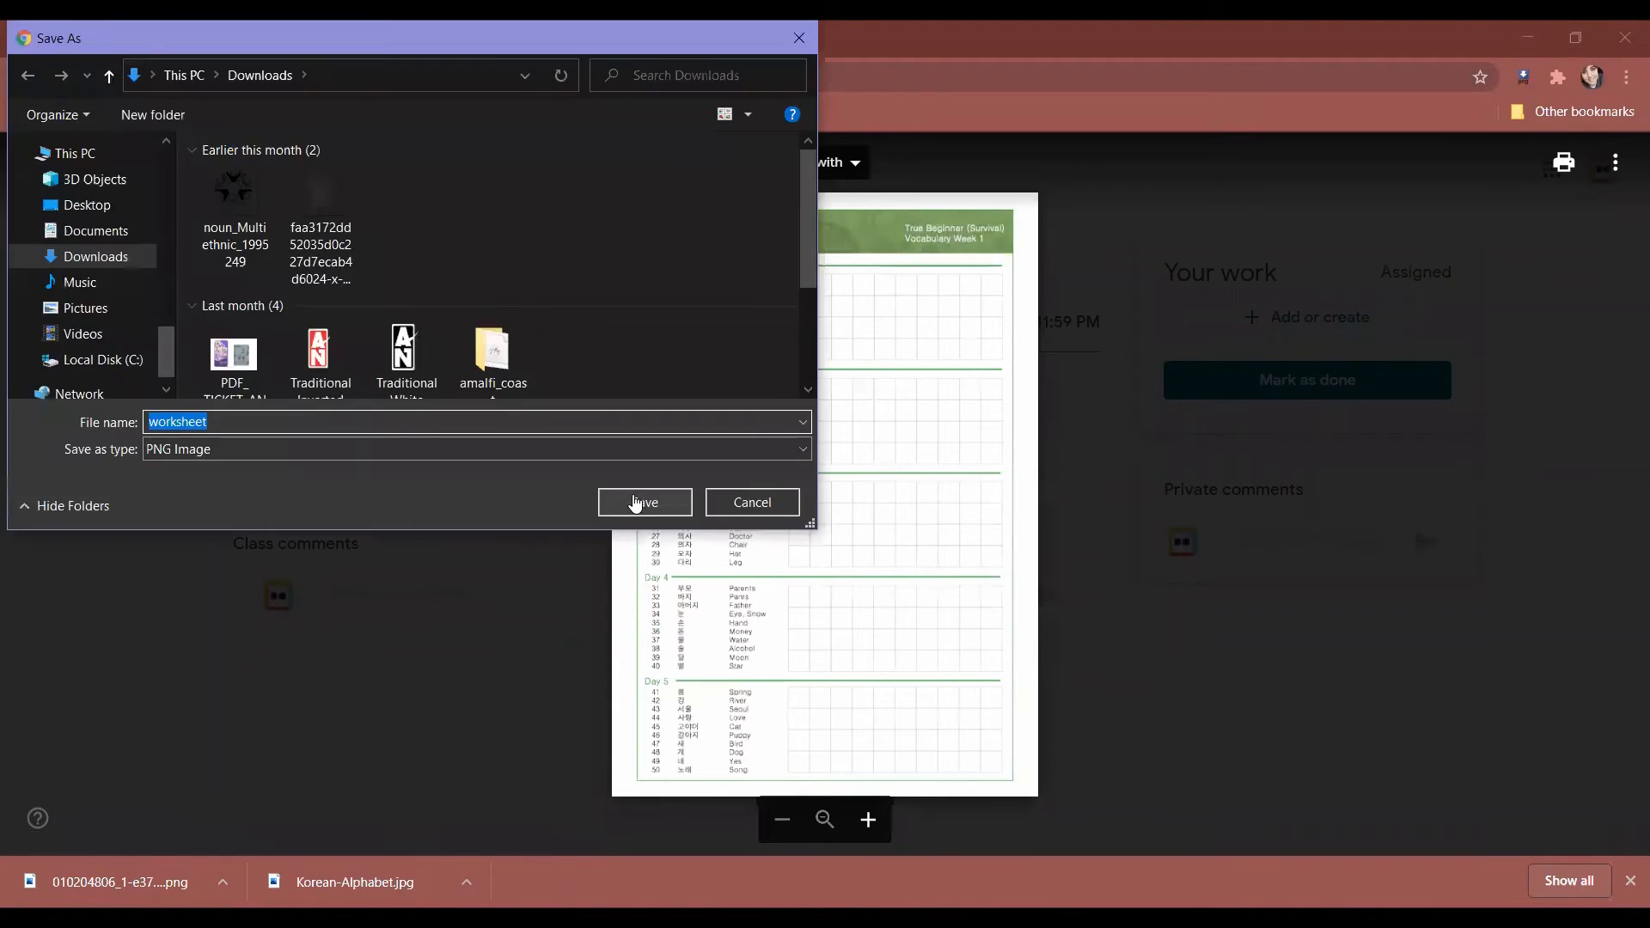
left_click(95, 230)
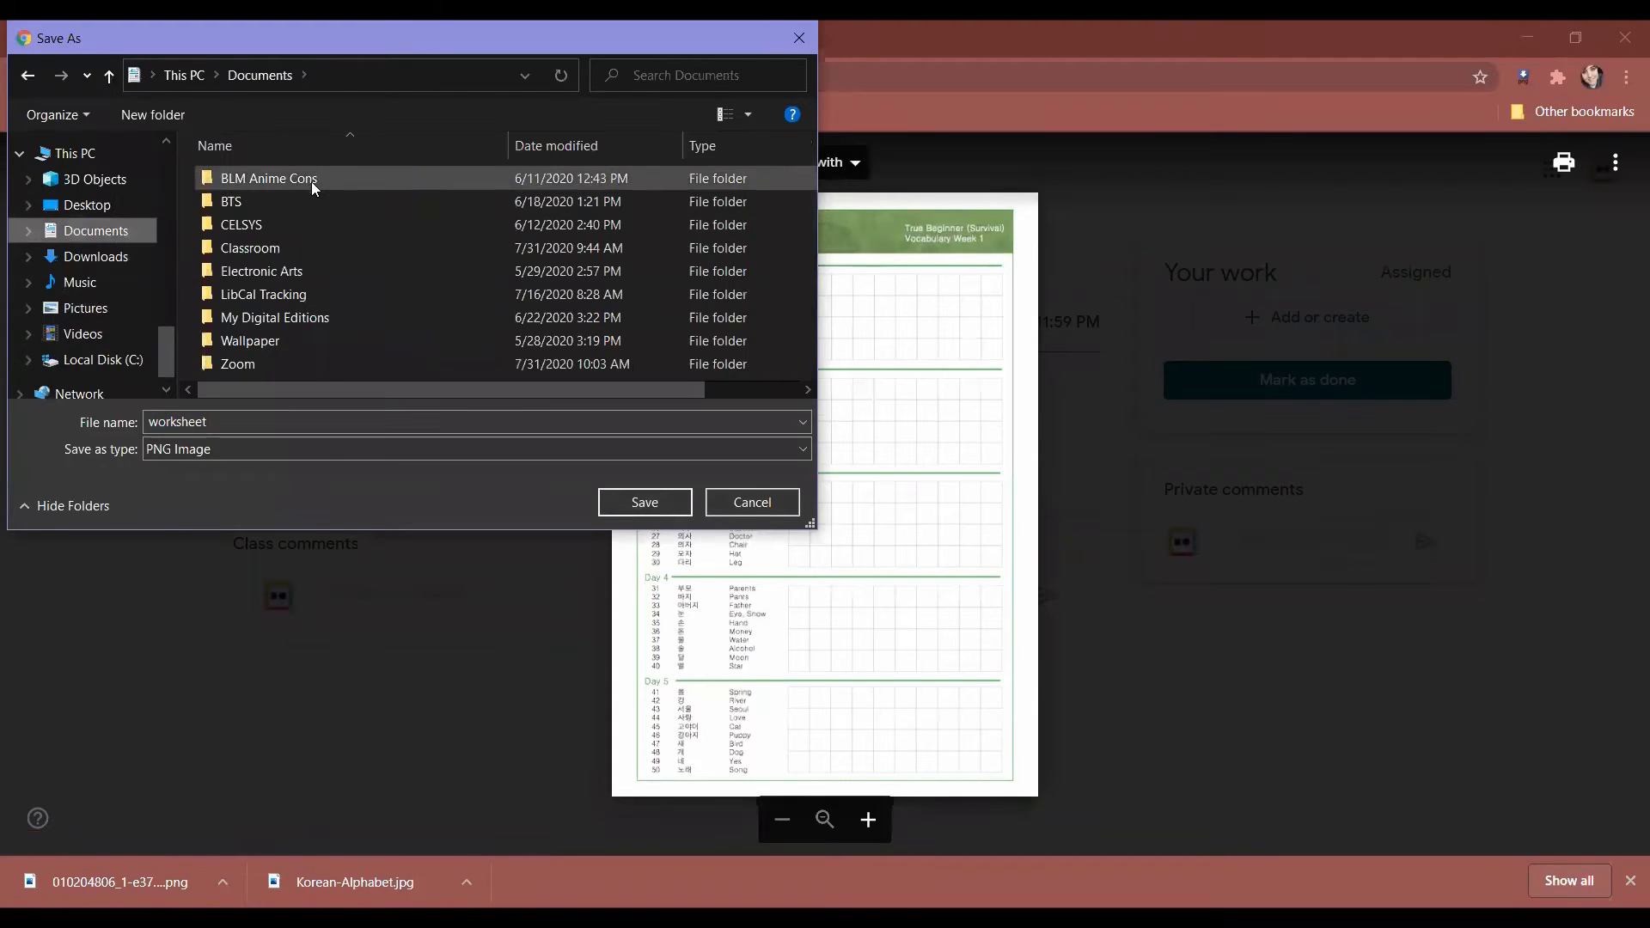
double_click(320, 249)
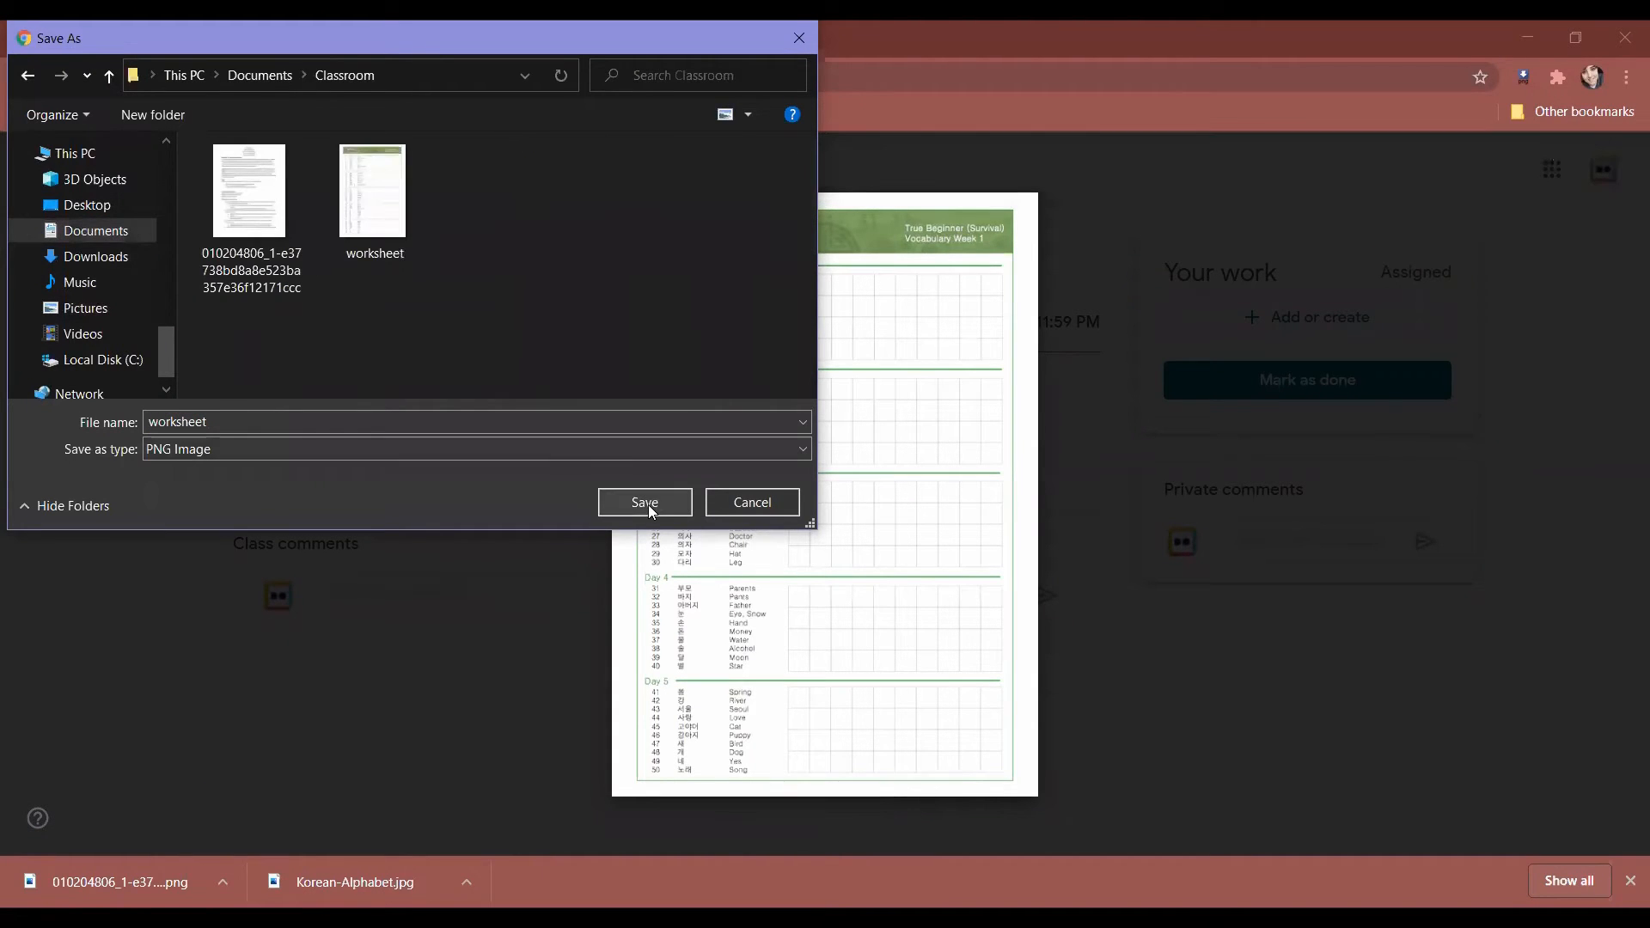
left_click(649, 509)
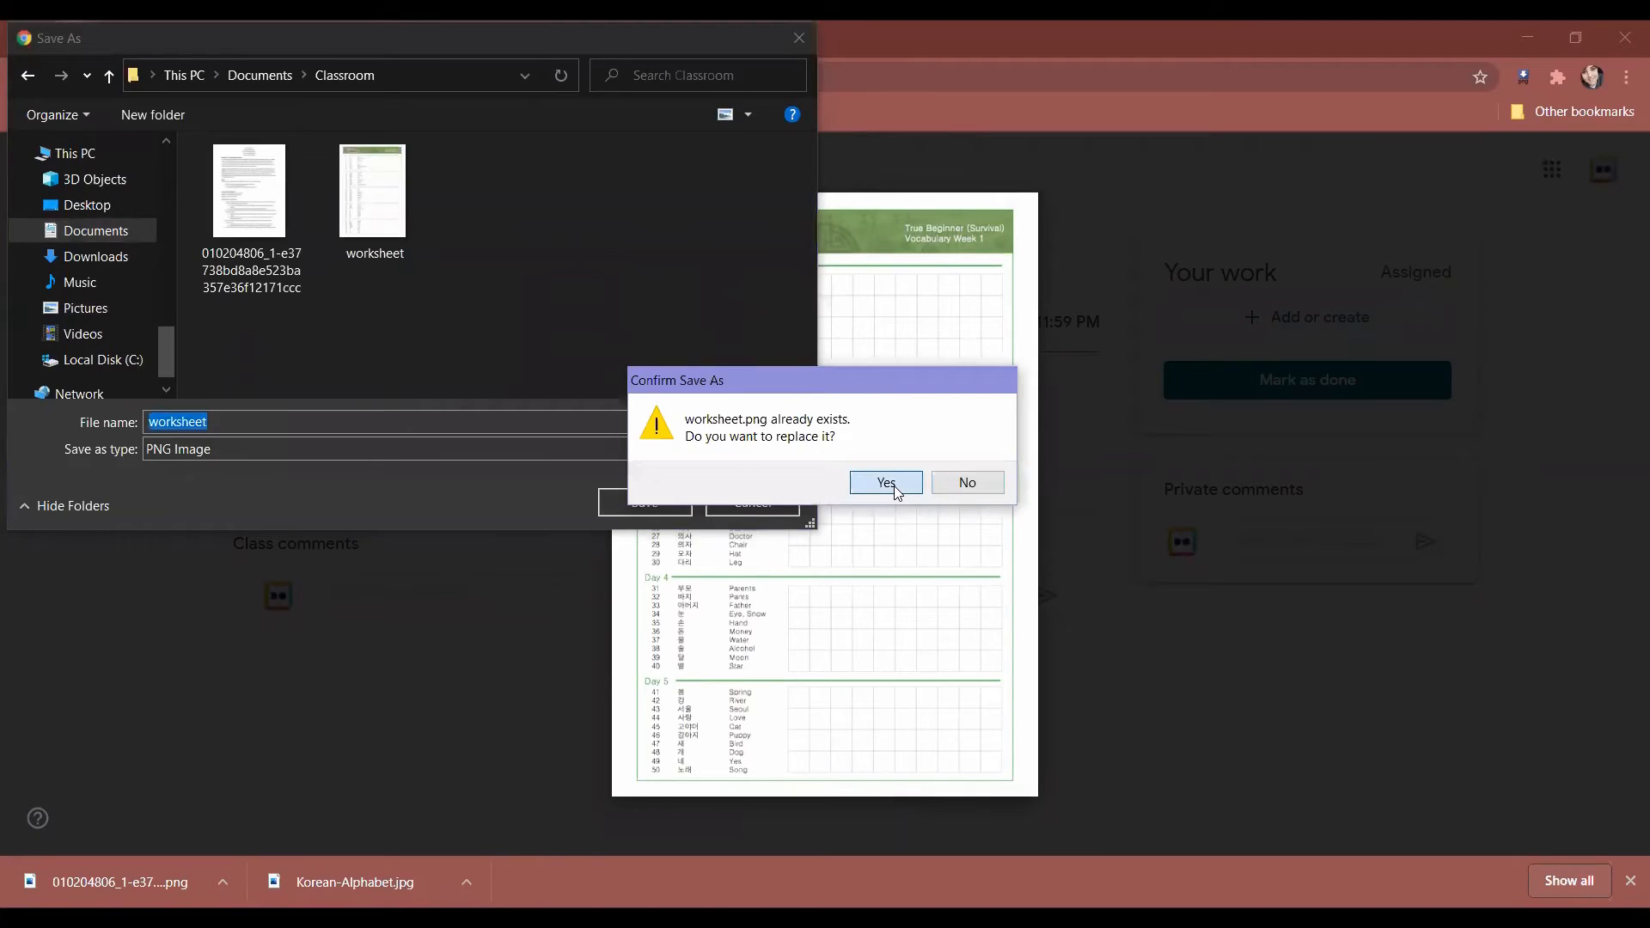
left_click(885, 483)
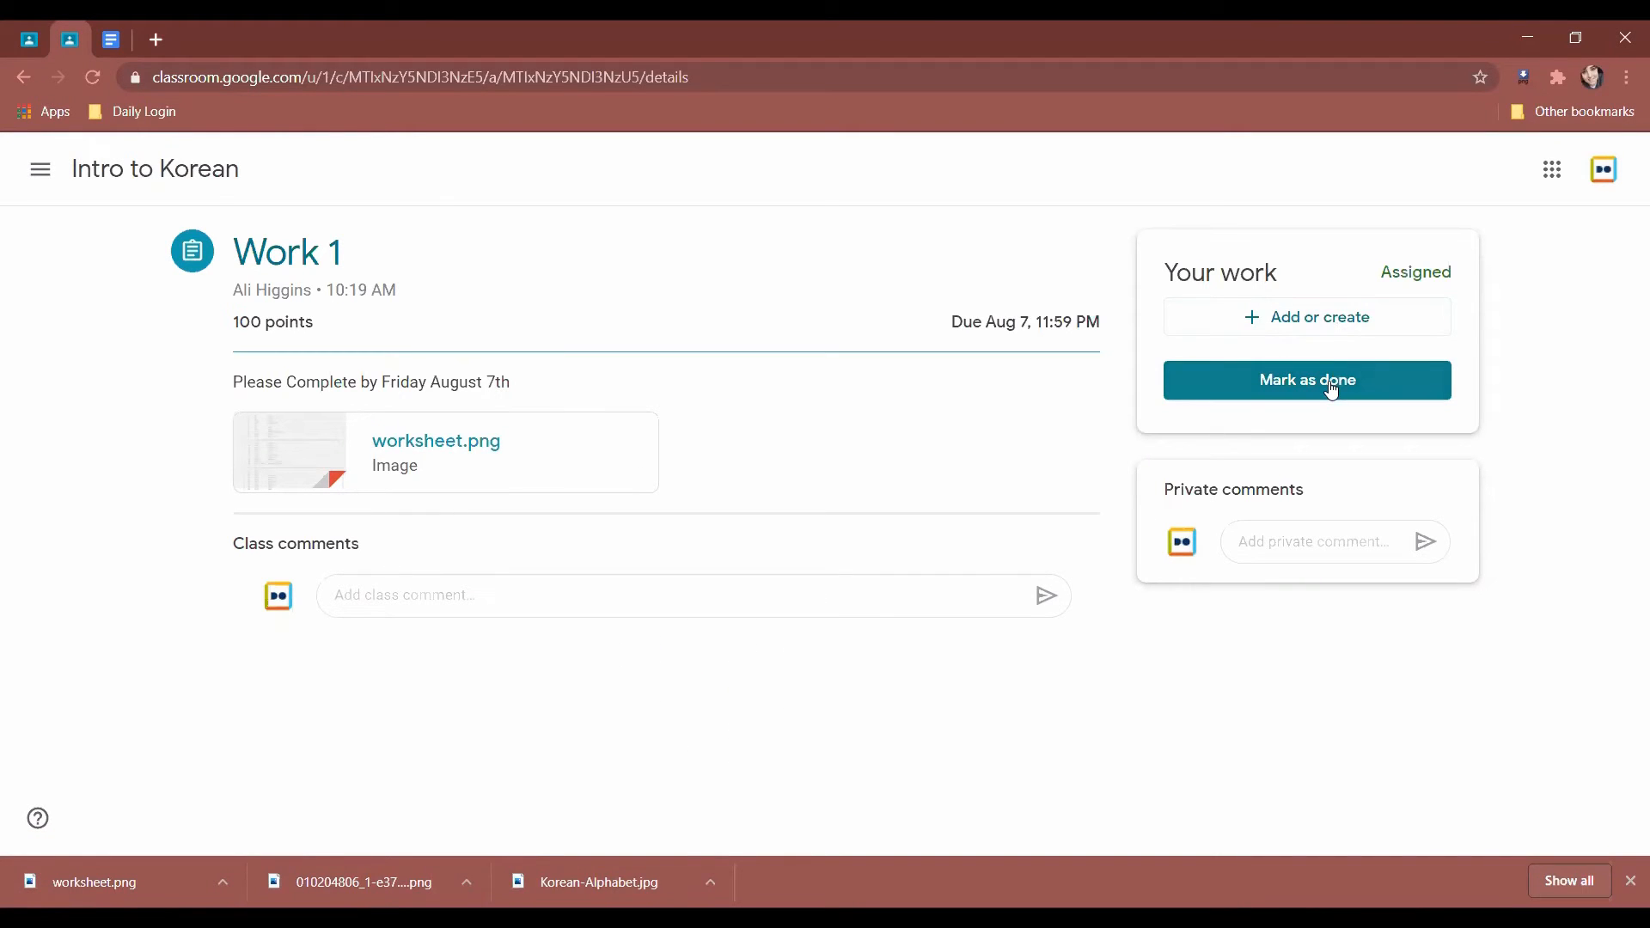
Start attaching a file to Work 1 through Add or create > File > Upload > Browse.
left_click(1346, 337)
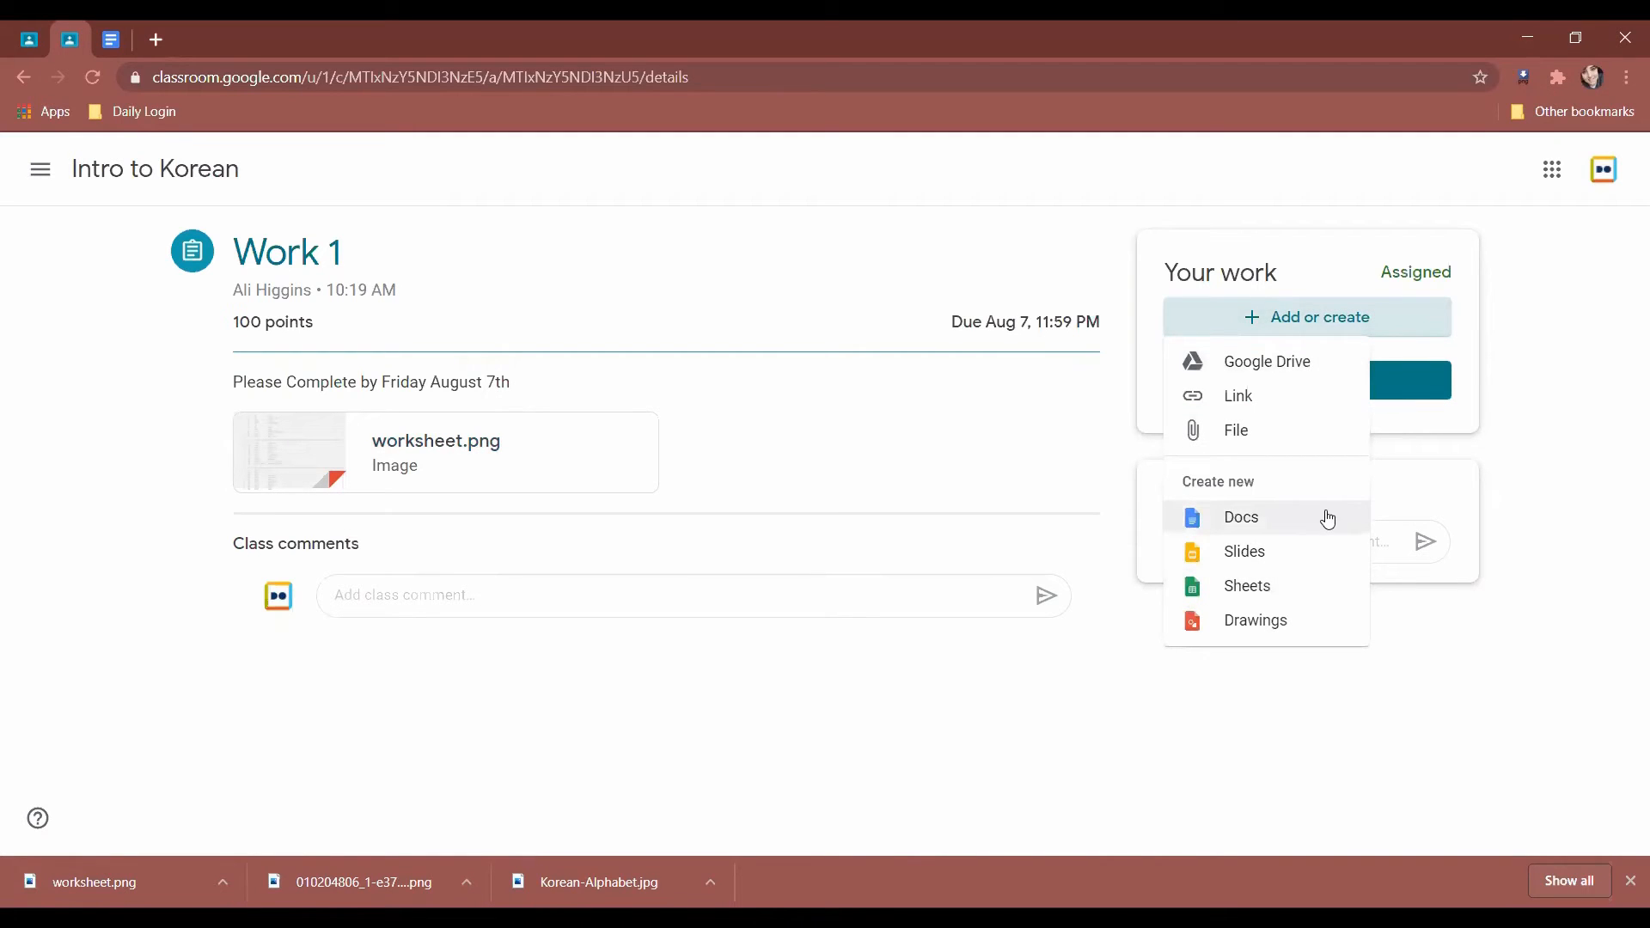
left_click(1305, 432)
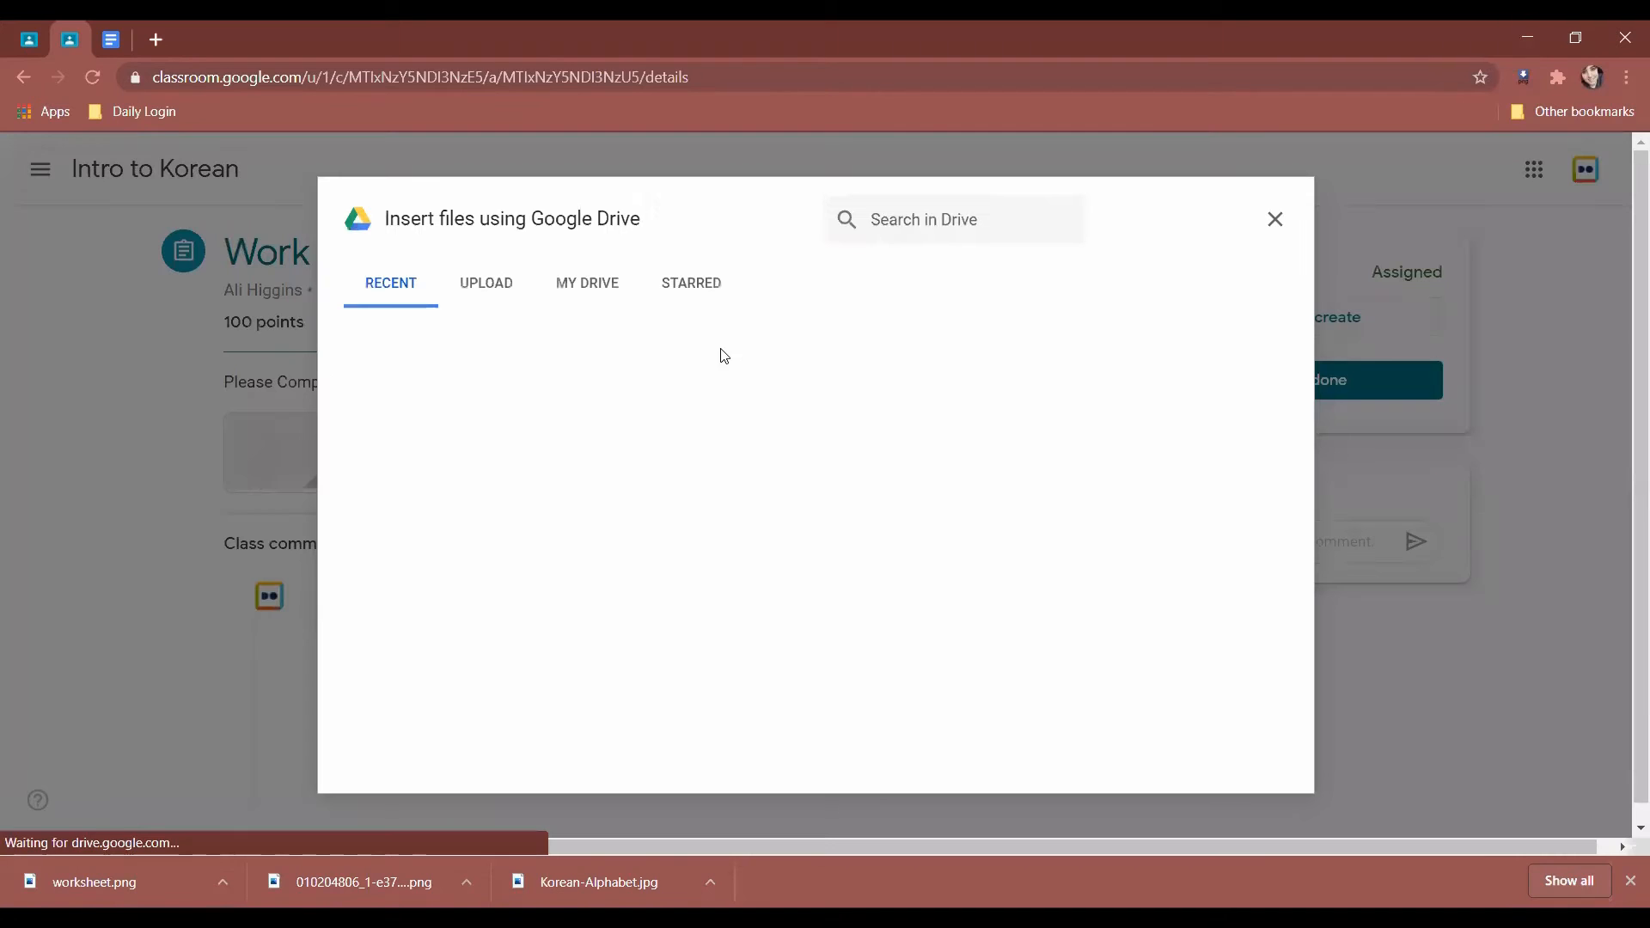
left_click(508, 289)
left_click(849, 622)
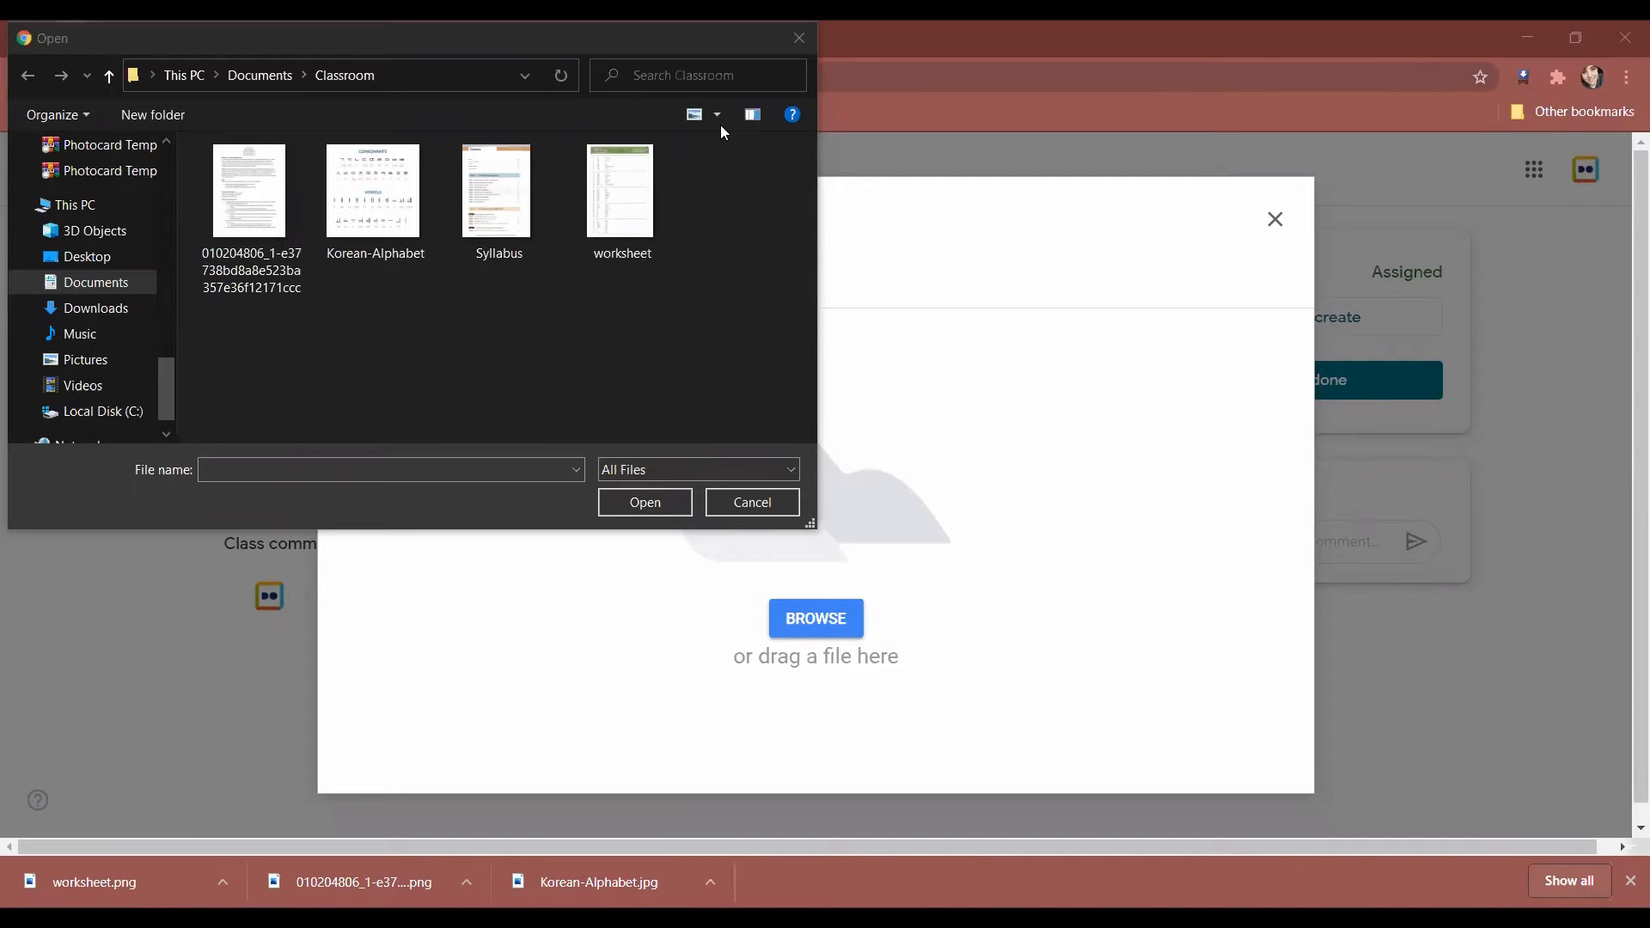
Cancel the file chooser, close the upload picker, and return to the teacher's Classwork page.
left_click(768, 507)
left_click(1279, 217)
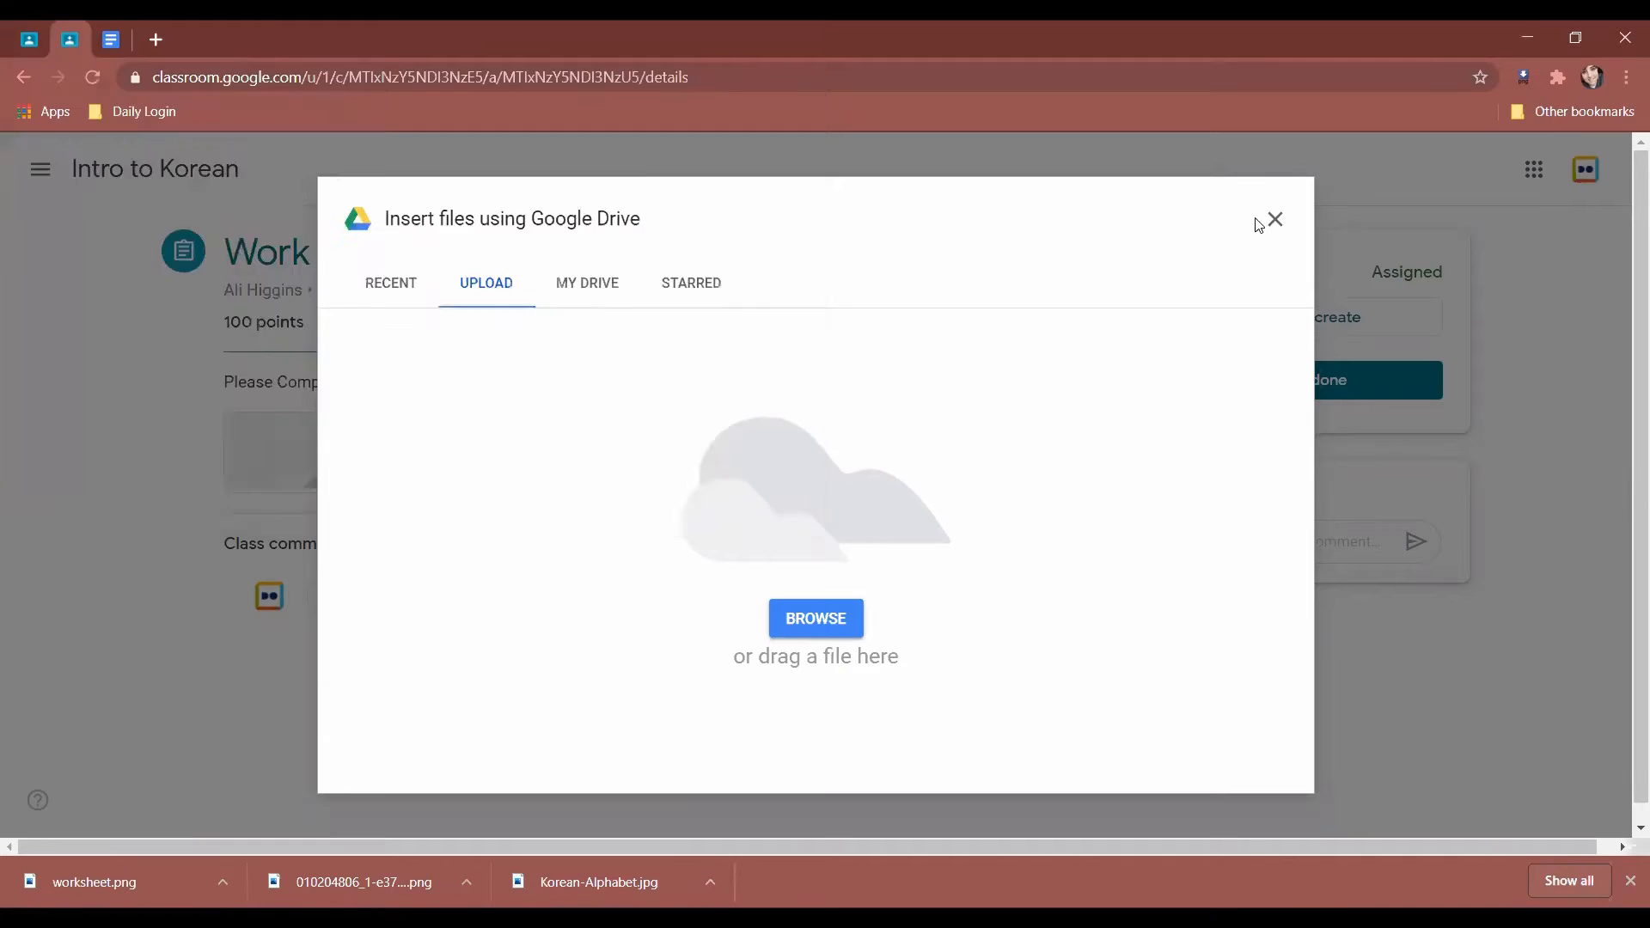
left_click(19, 41)
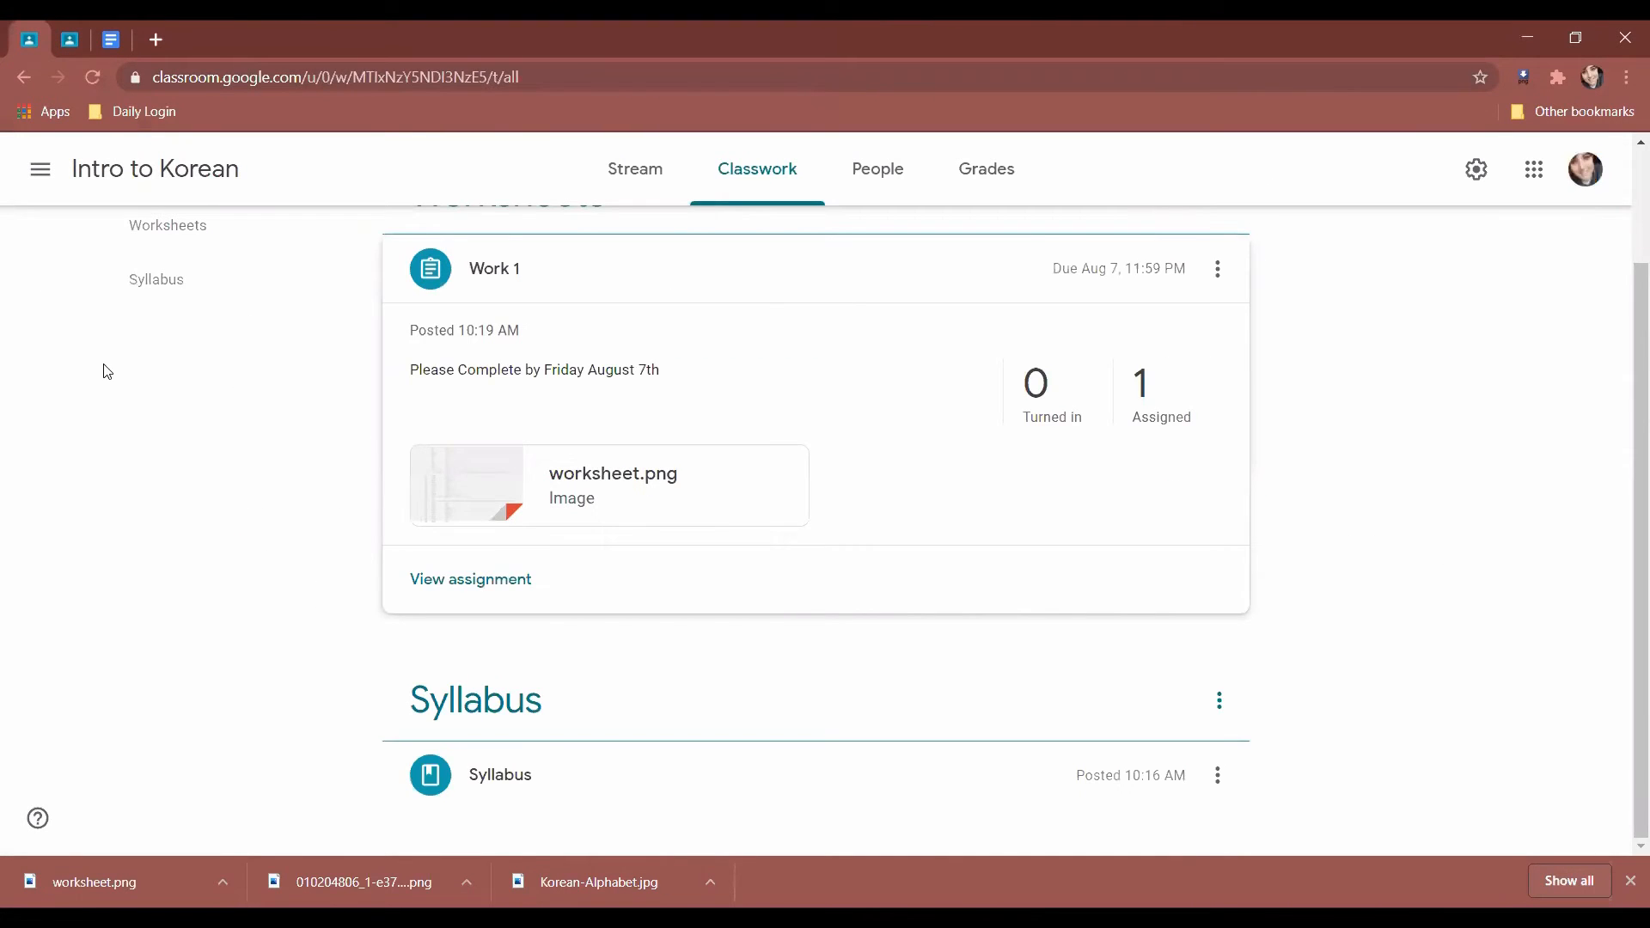
Go to the Intro to Korean stream and select, then deselect, the banner's class title and code.
scroll(137, 361, "up", 2)
left_click(660, 183)
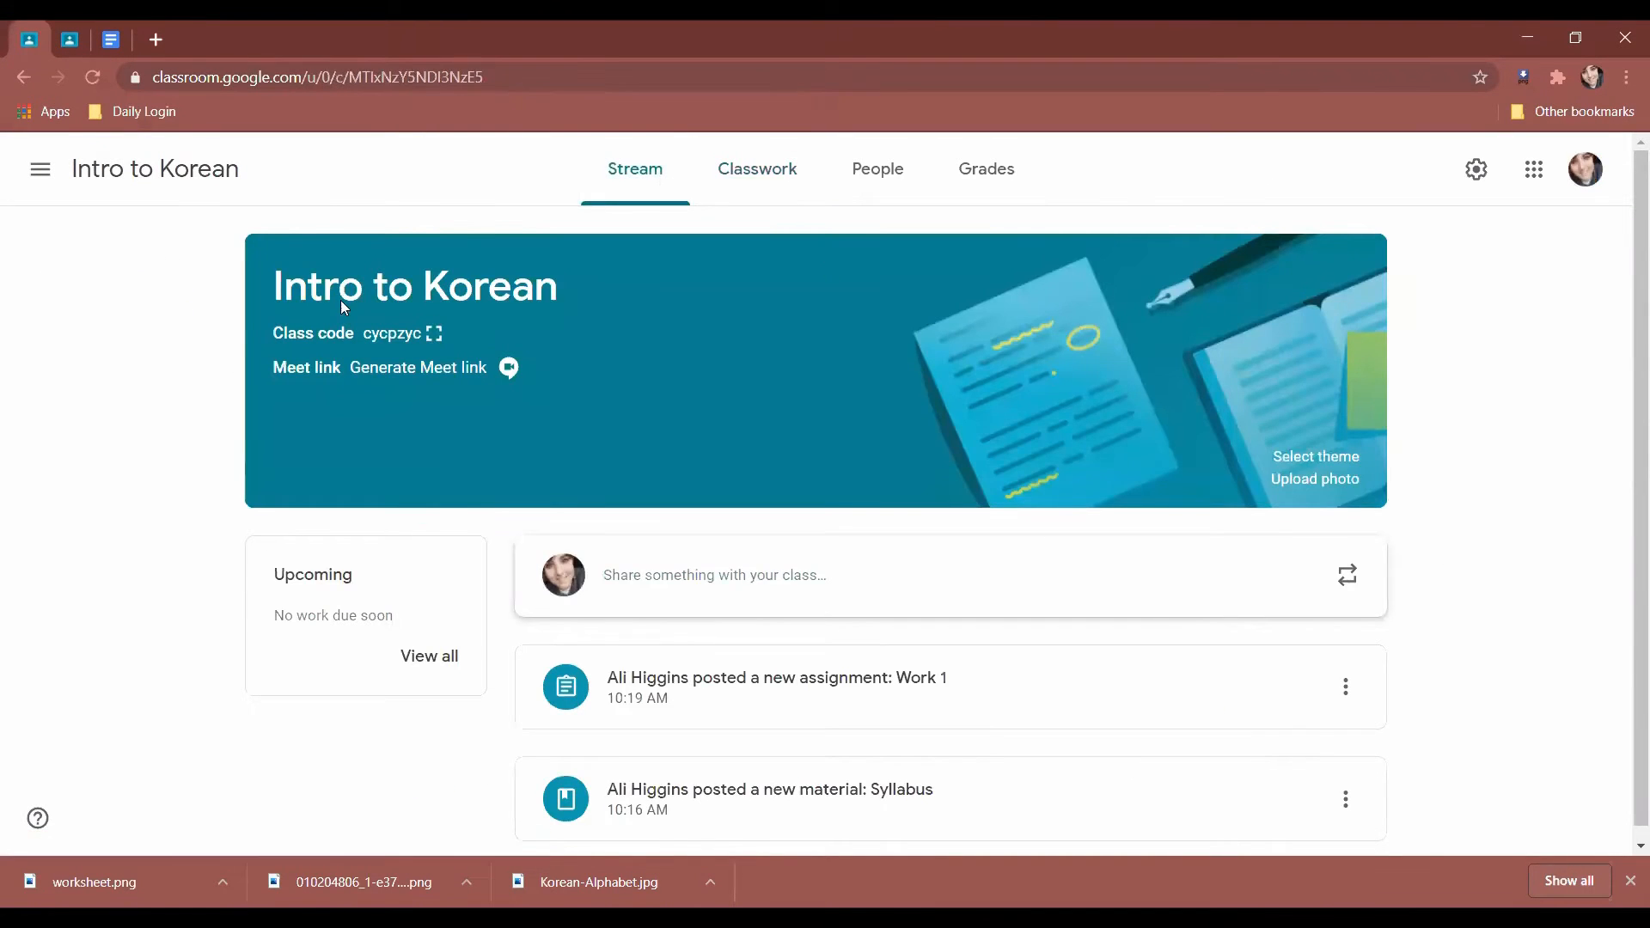
left_click_drag(1551, 333, 1447, 505)
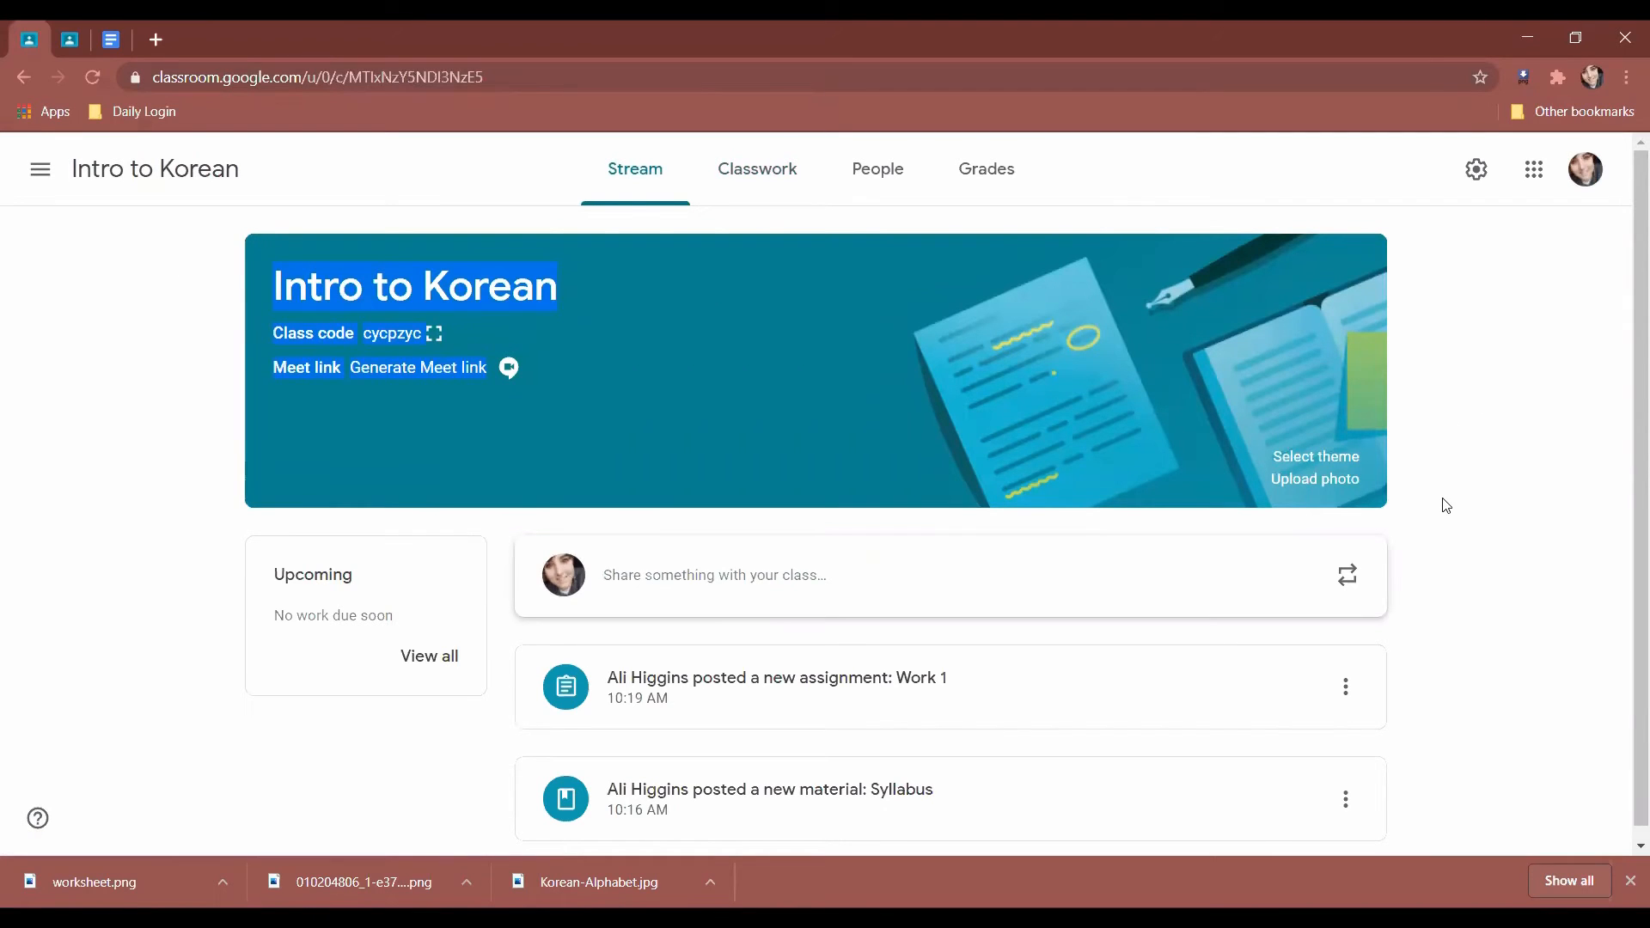
left_click(1459, 468)
Open the class theme gallery and browse the Arts themes.
left_click(1345, 464)
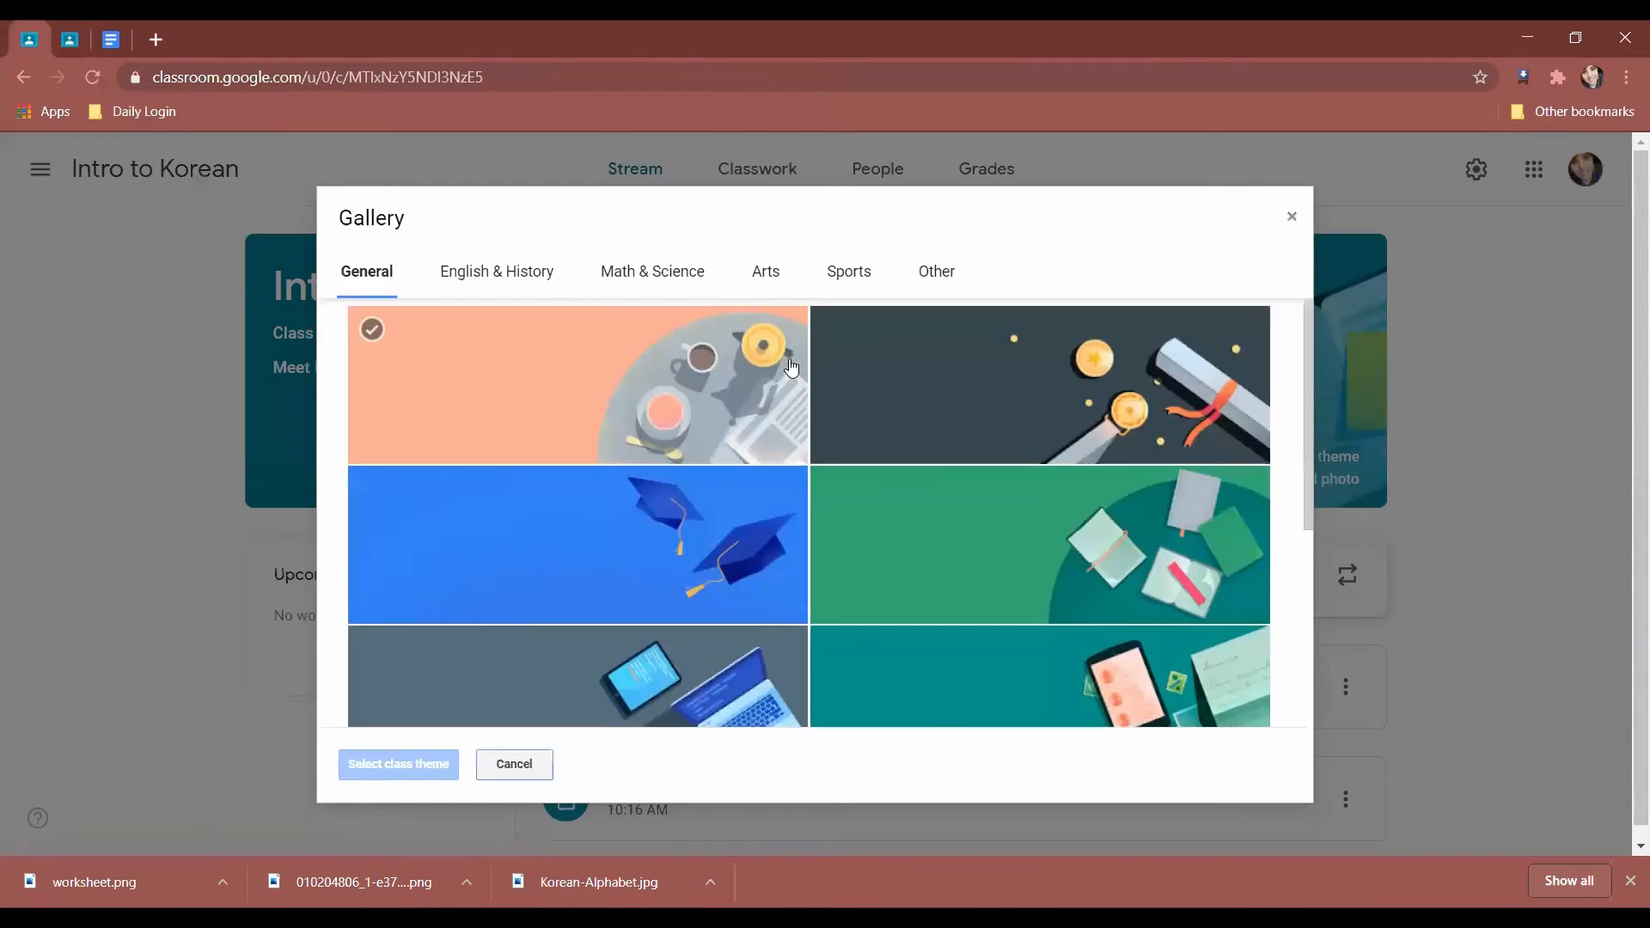
left_click(767, 272)
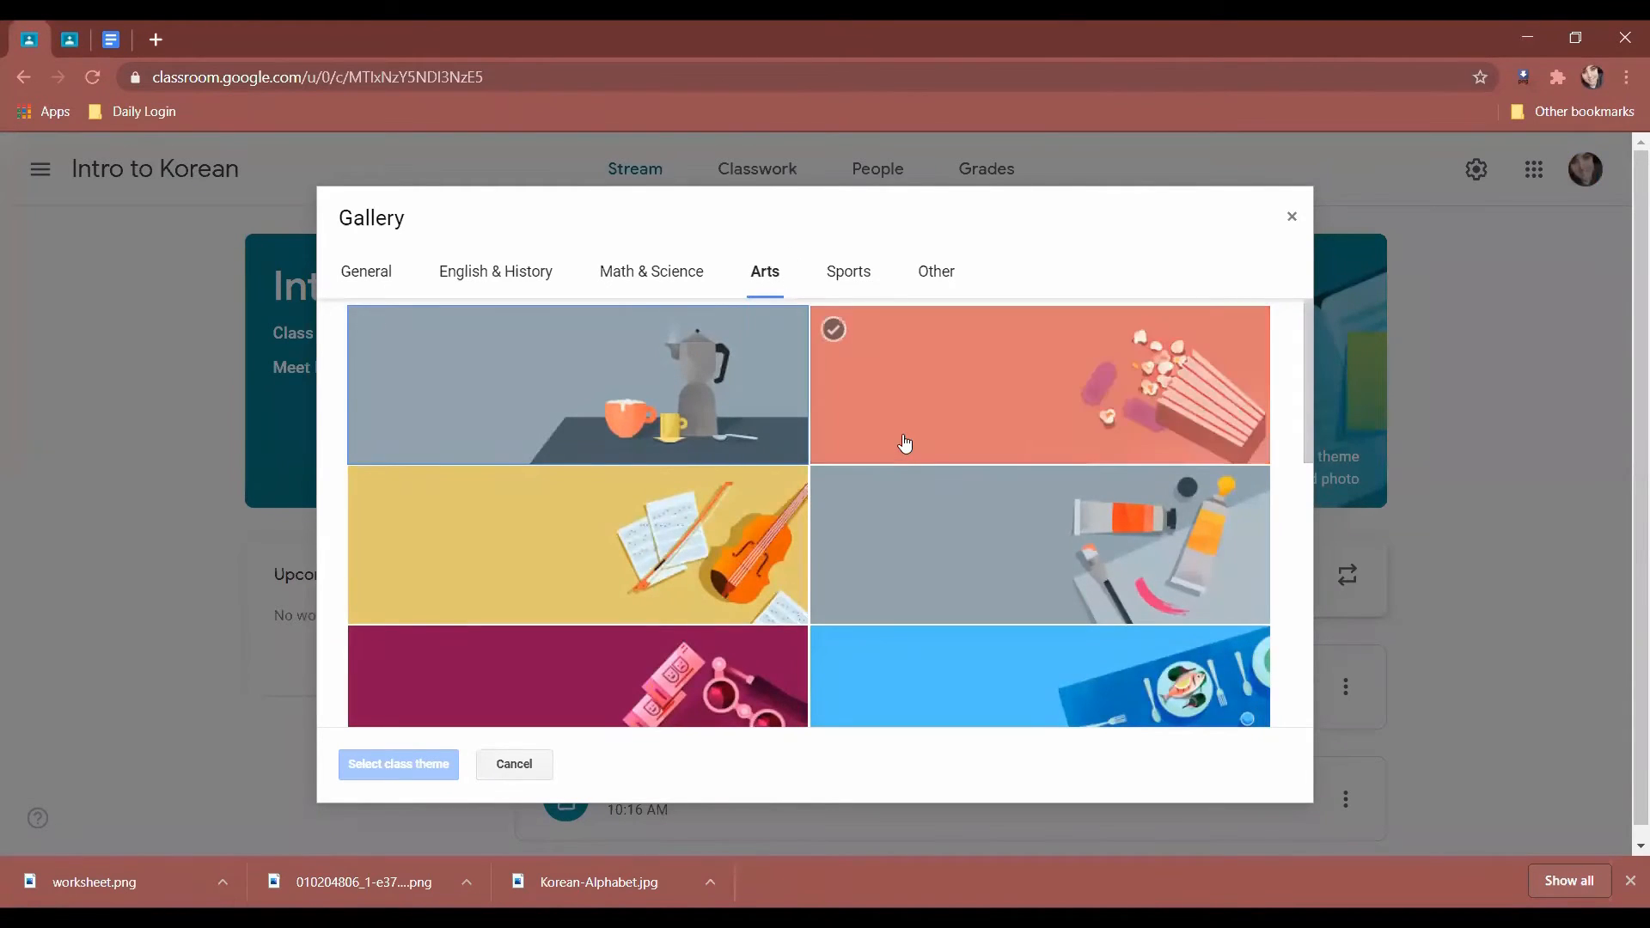
scroll(904, 442, "down", 4)
scroll(905, 443, "up", 1)
scroll(905, 442, "down", 5)
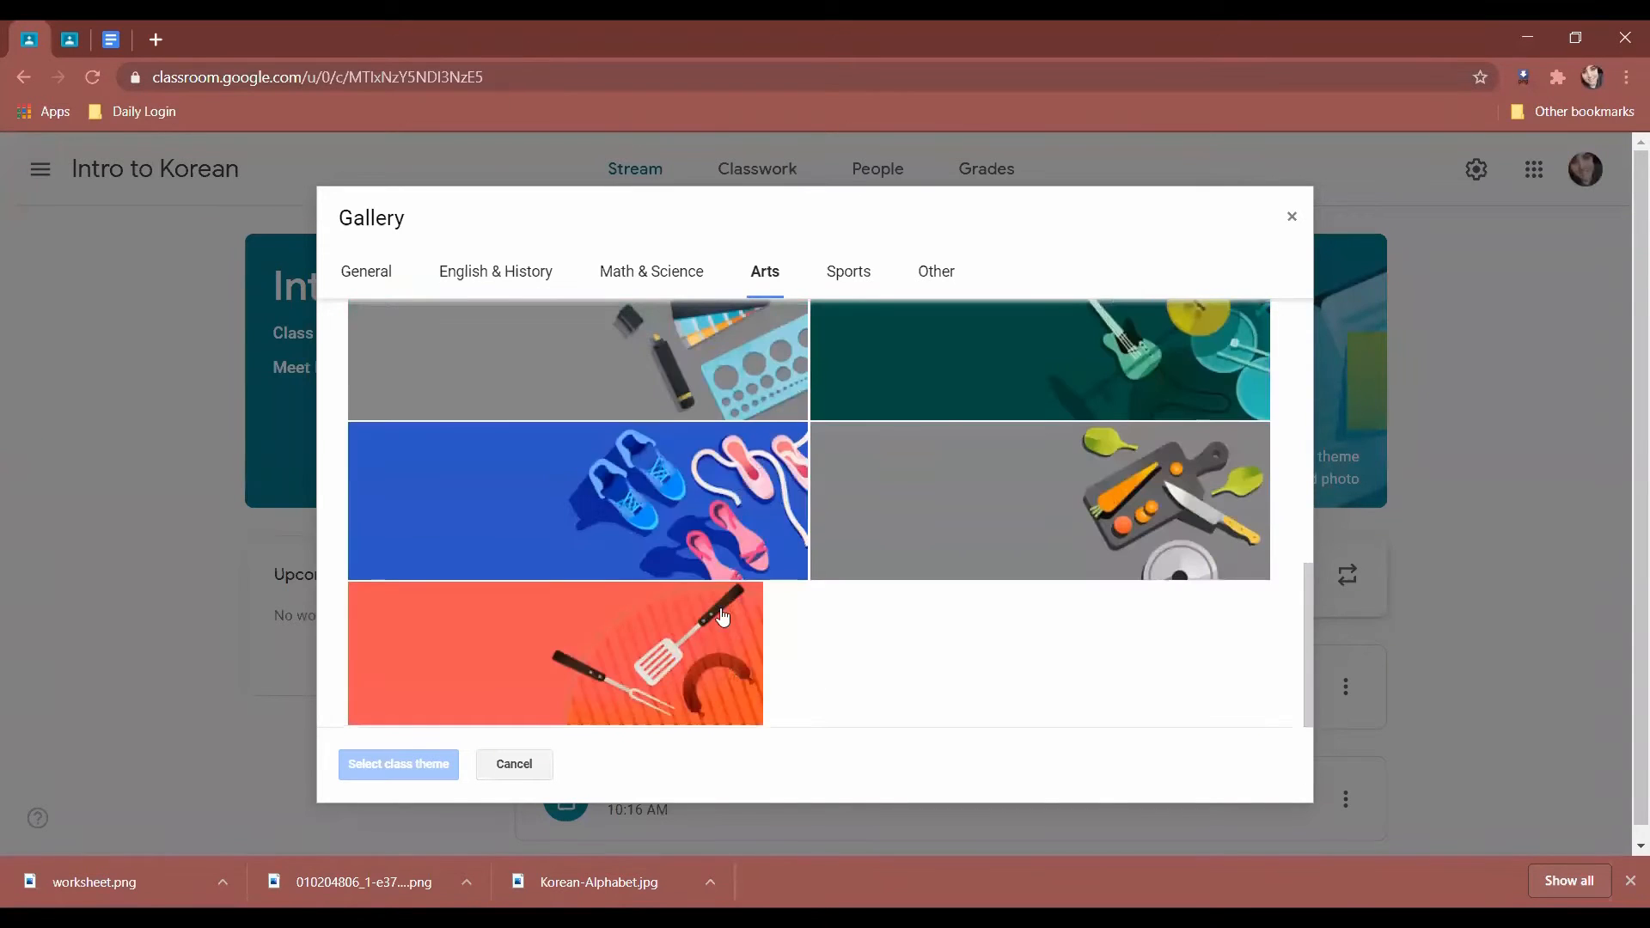
scroll(839, 528, "up", 6)
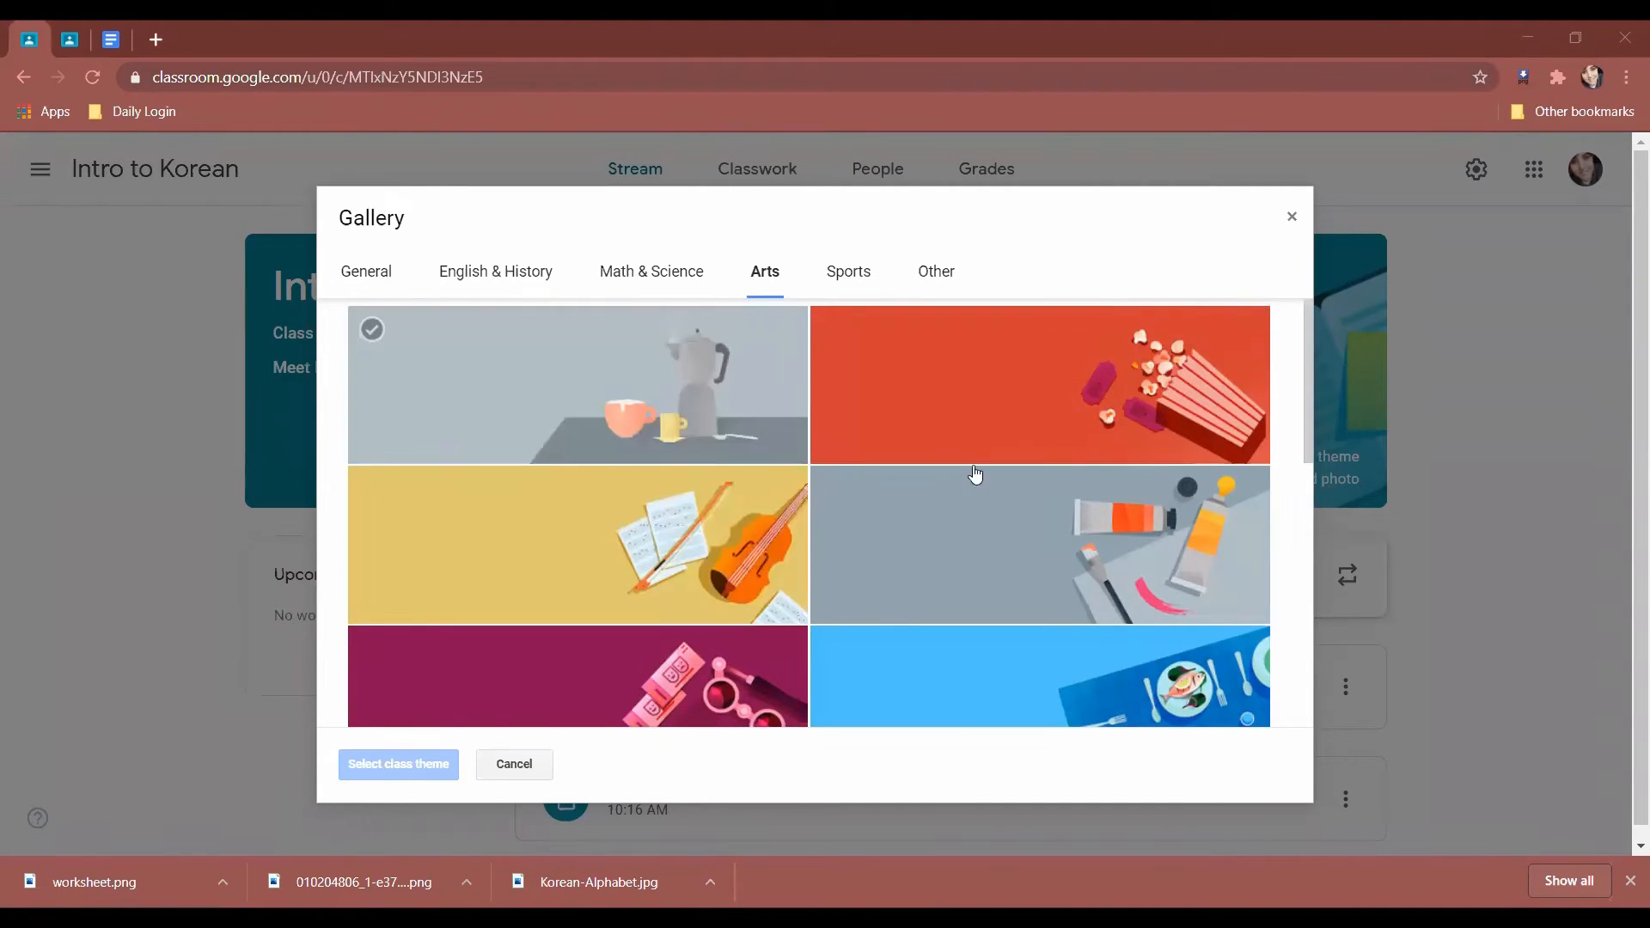
scroll(792, 604, "down", 4)
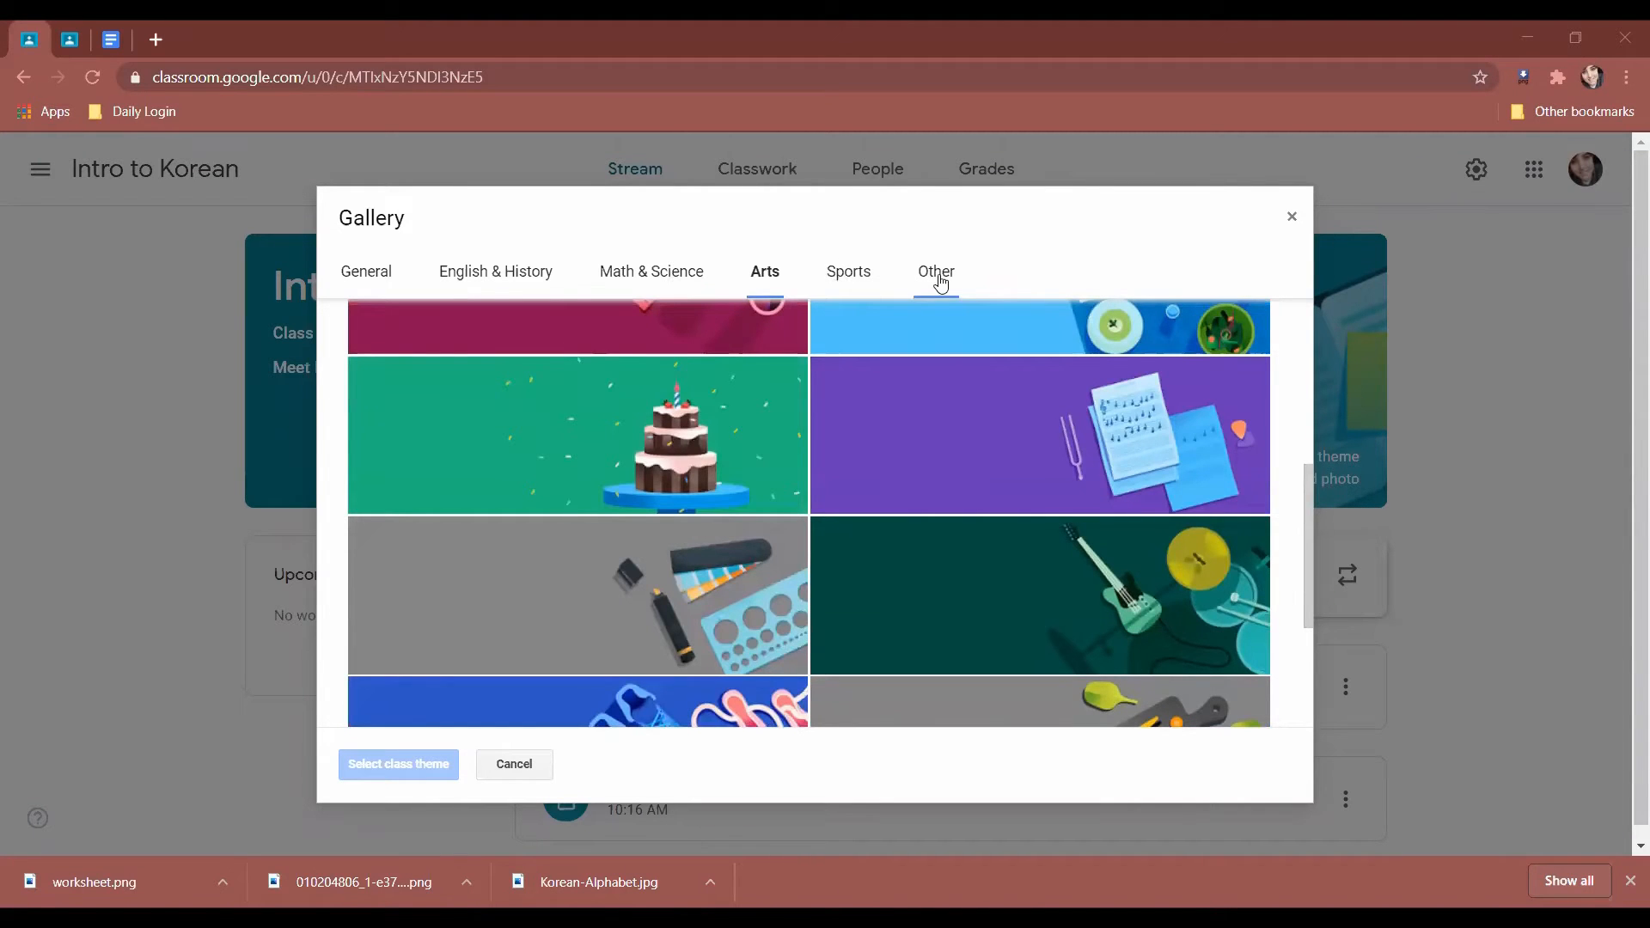
scroll(920, 404, "down", 3)
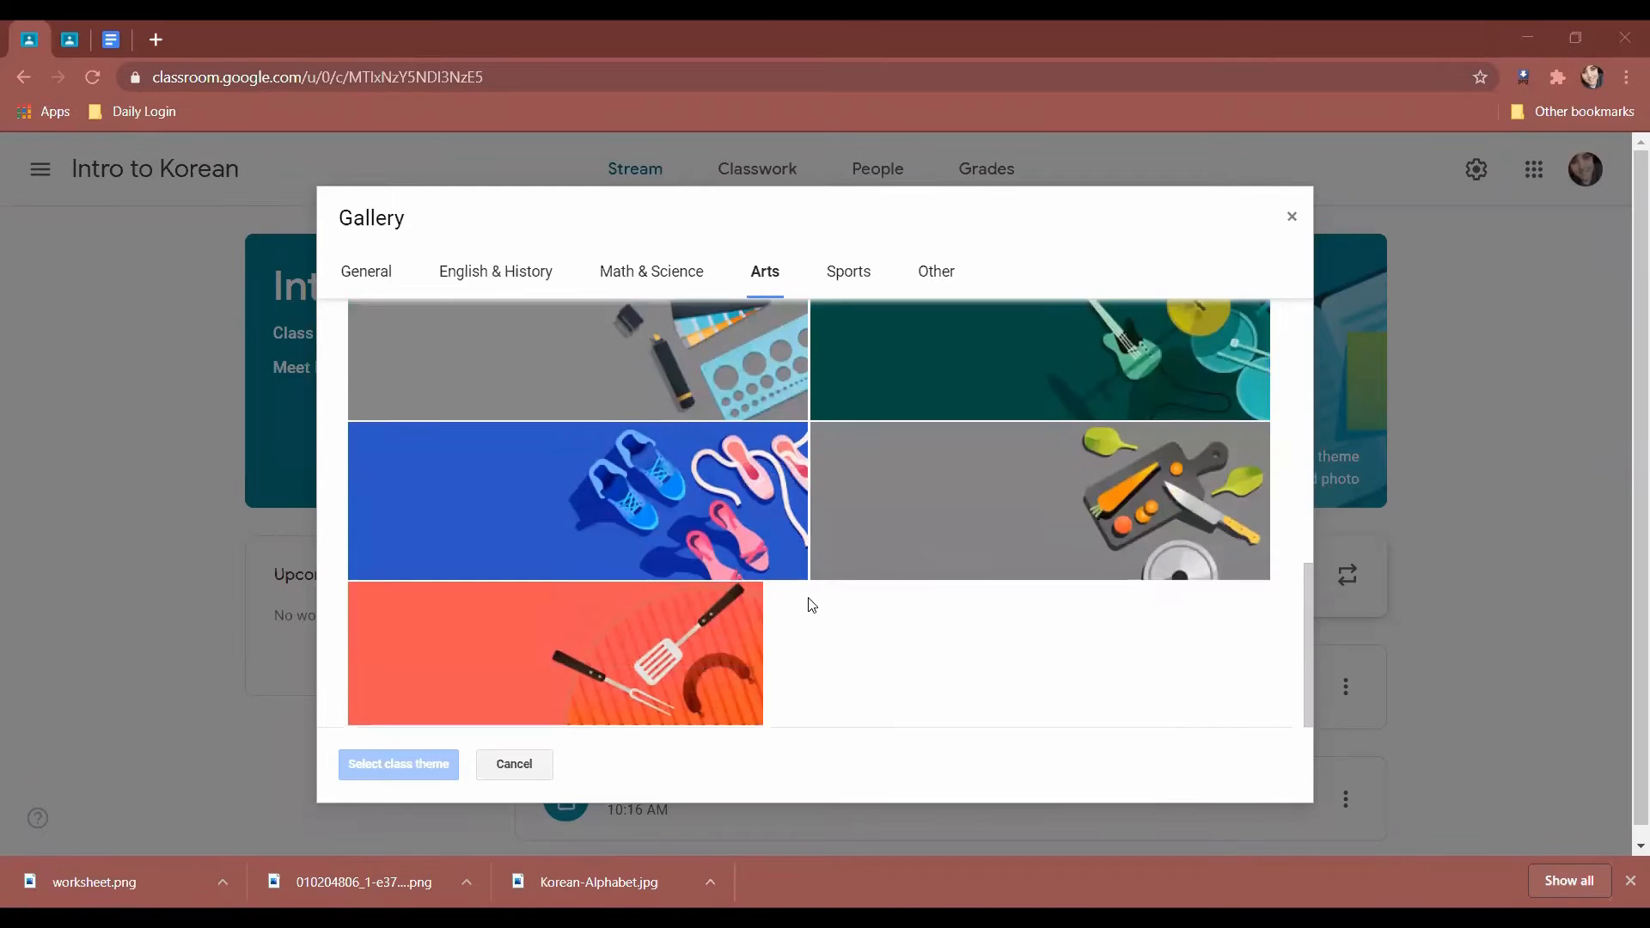
scroll(808, 601, "up", 8)
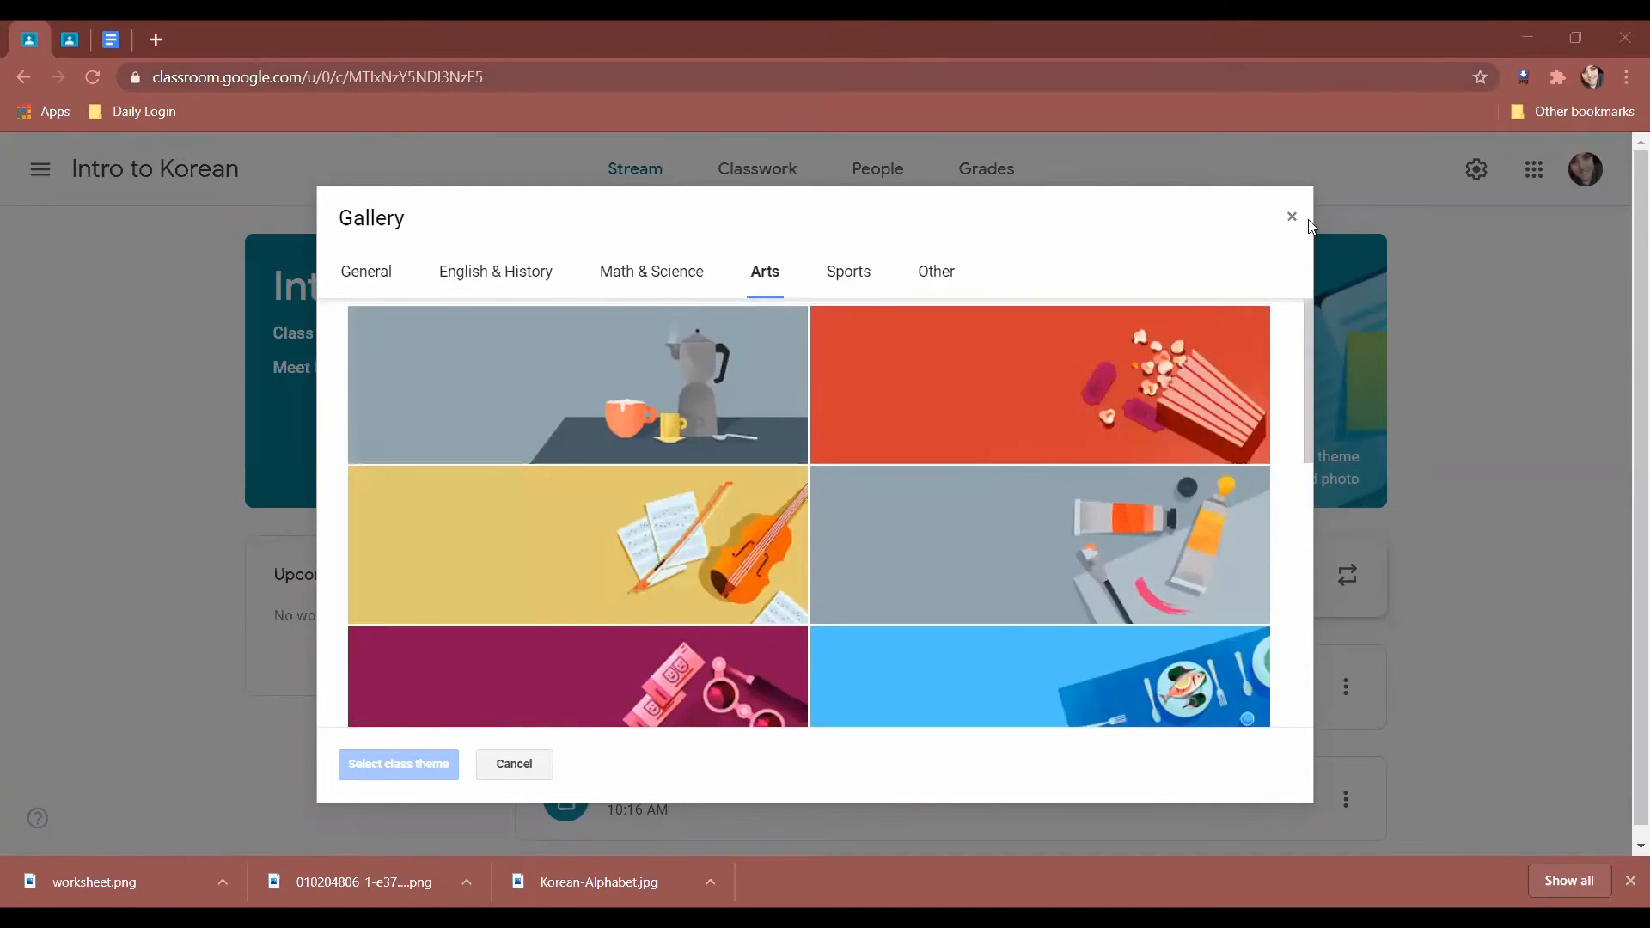
Browse the Sports, Other, English & History and General themes, then close the gallery unchanged.
left_click(838, 280)
left_click(928, 277)
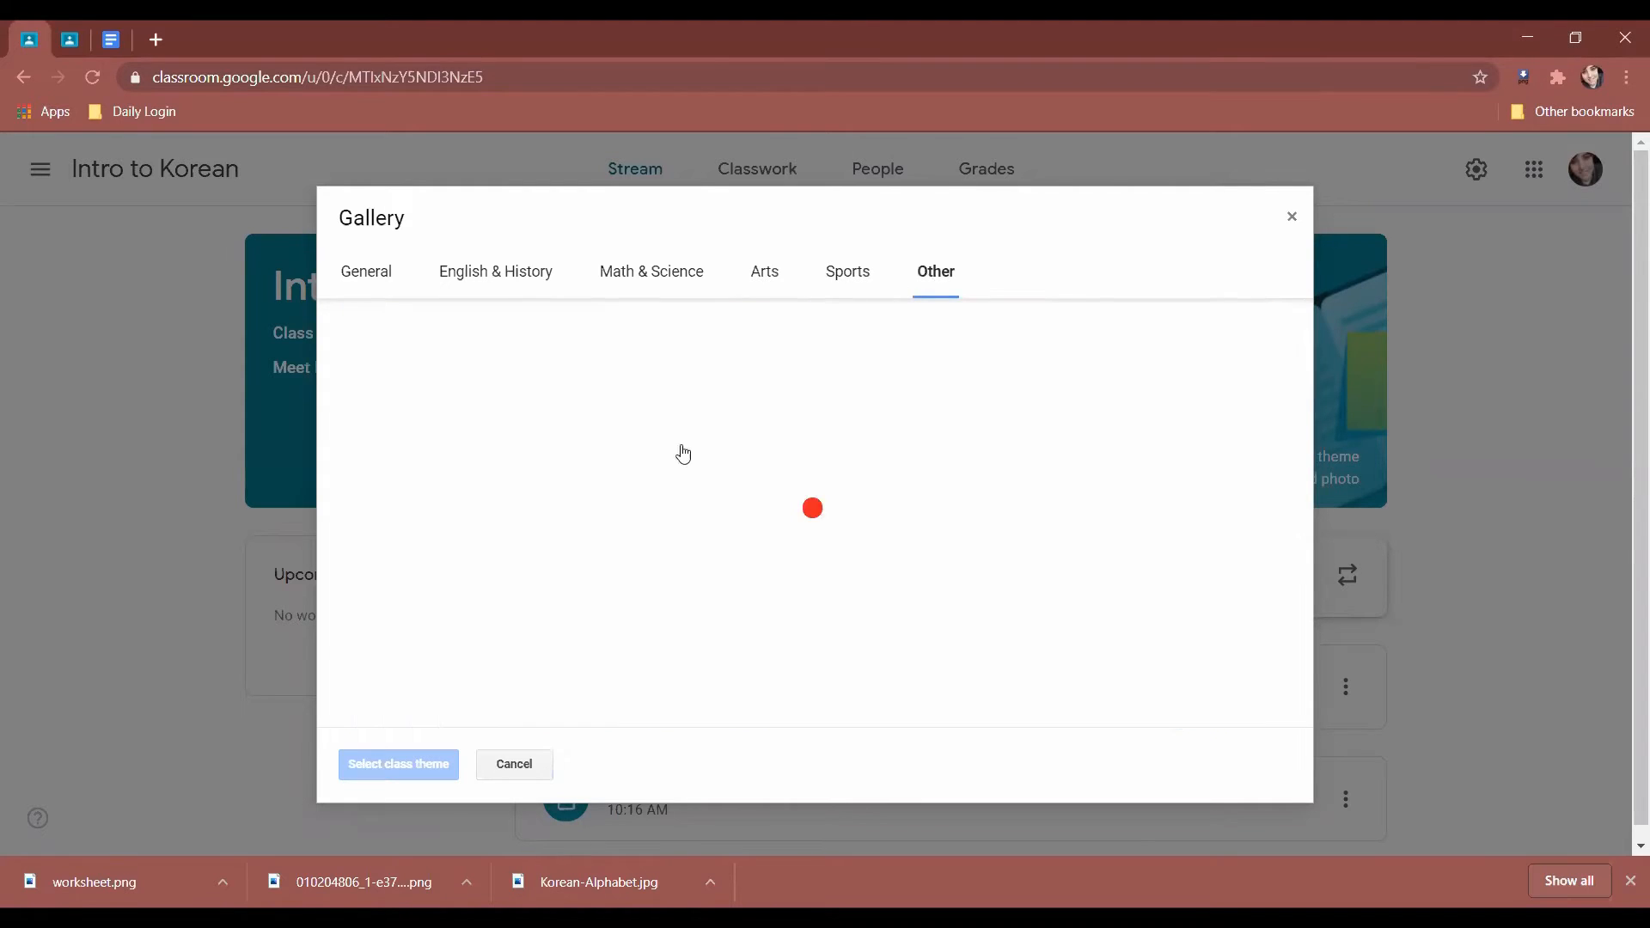
scroll(703, 486, "down", 5)
scroll(703, 486, "up", 5)
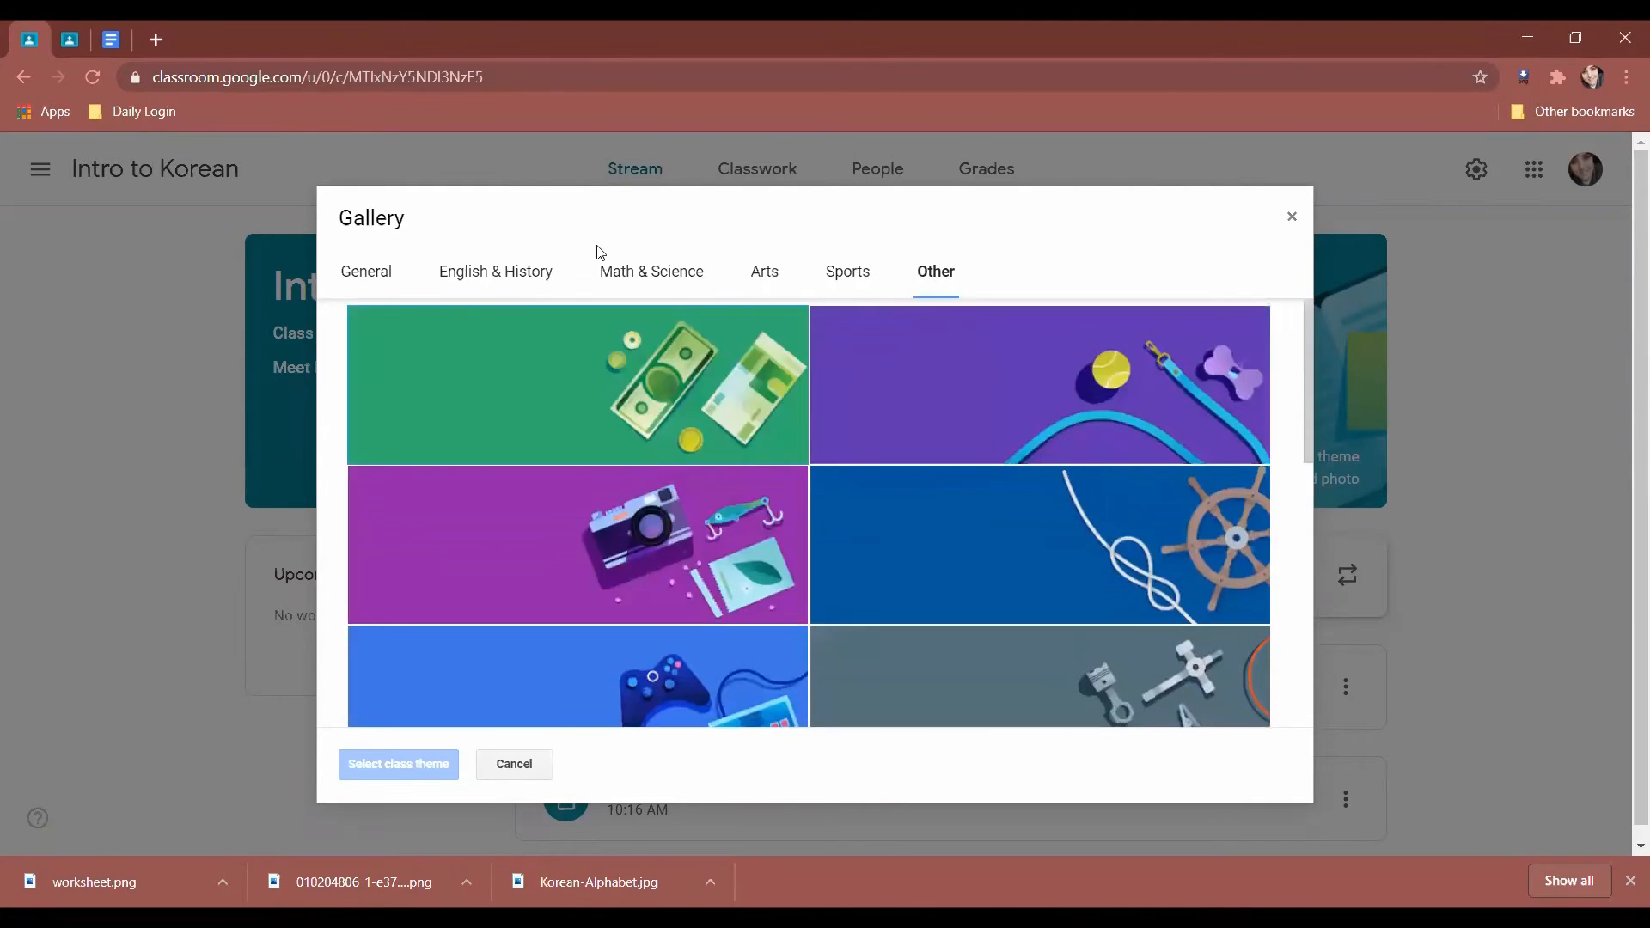
left_click(455, 279)
scroll(860, 547, "down", 1)
scroll(860, 548, "up", 1)
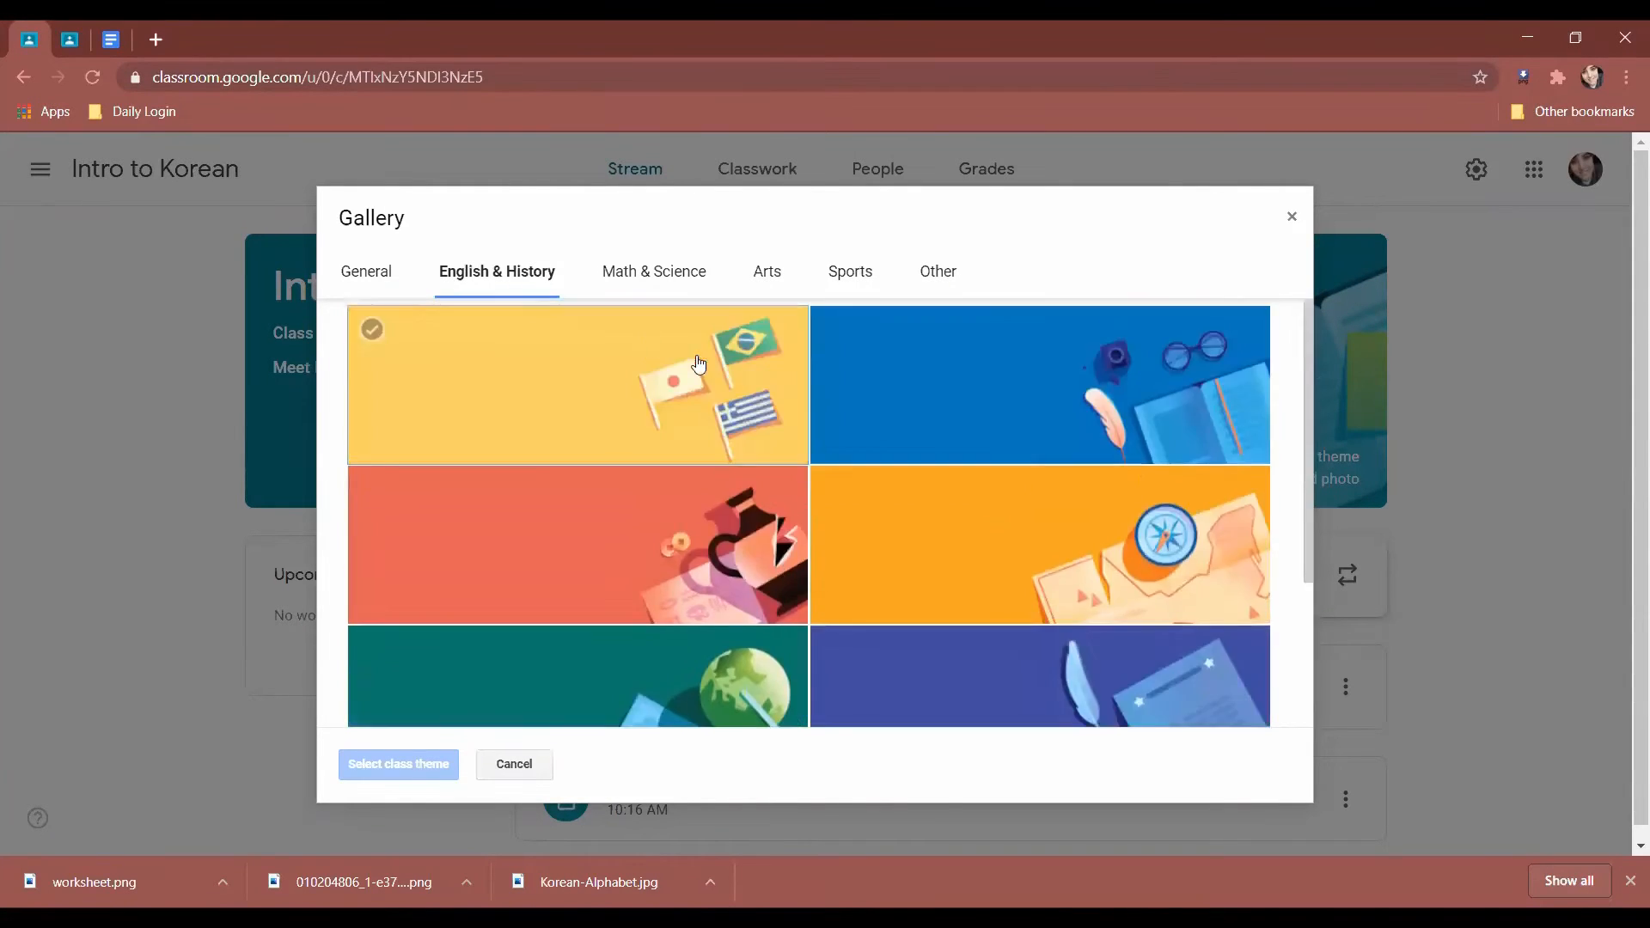
left_click(367, 271)
scroll(921, 442, "down", 3)
scroll(922, 442, "down", 2)
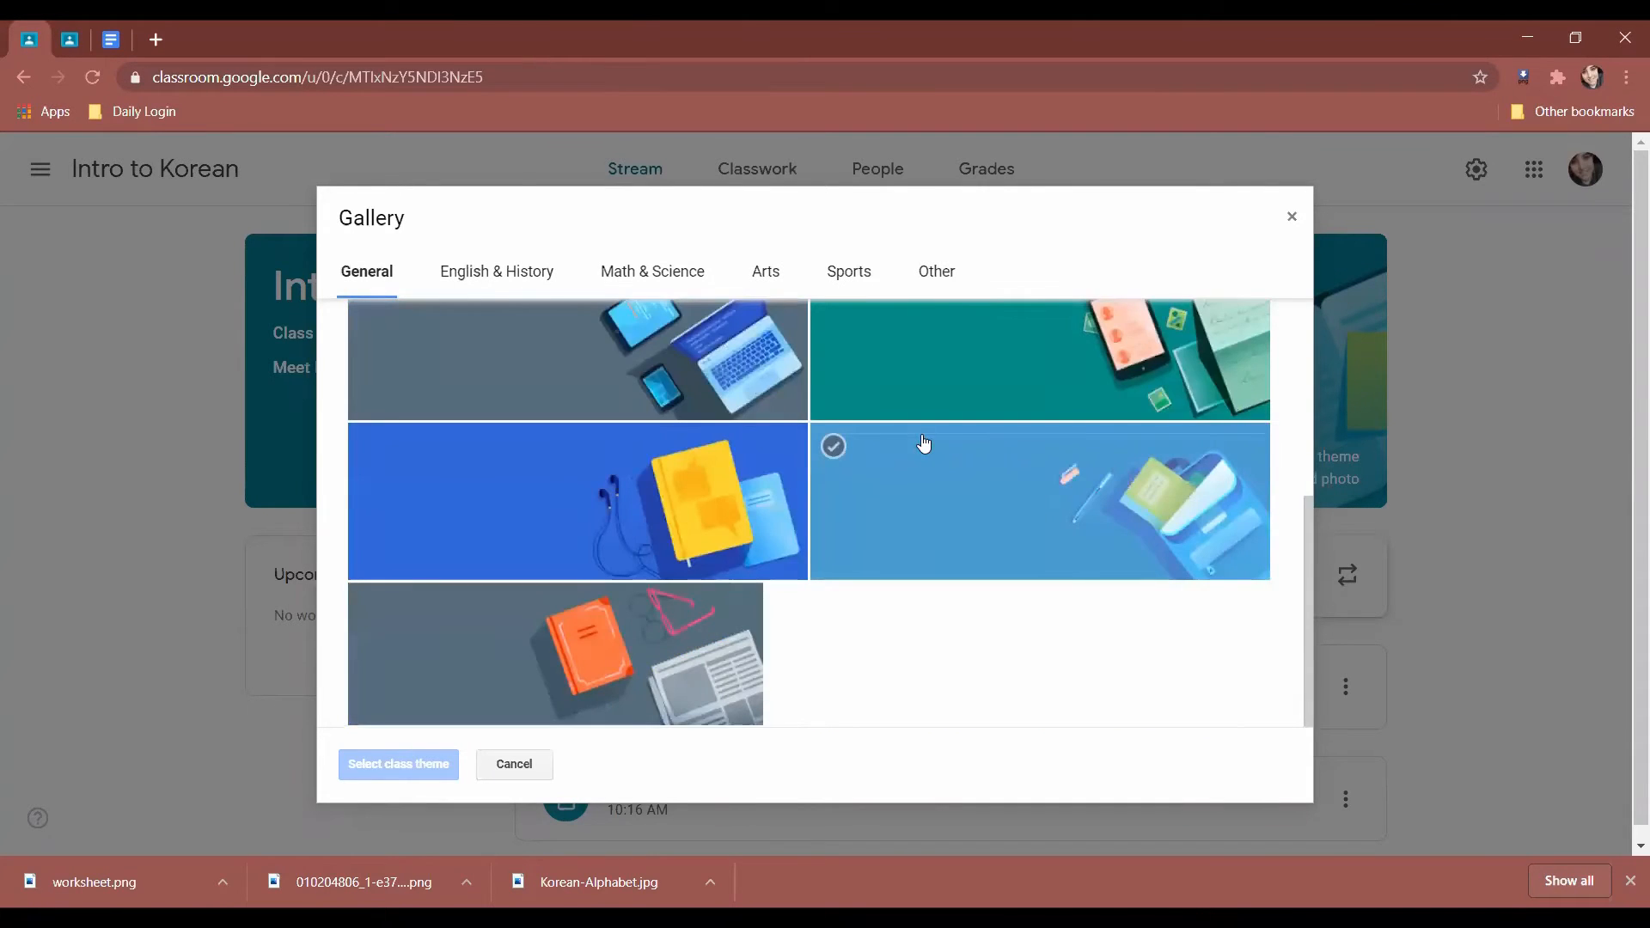
scroll(894, 524, "up", 5)
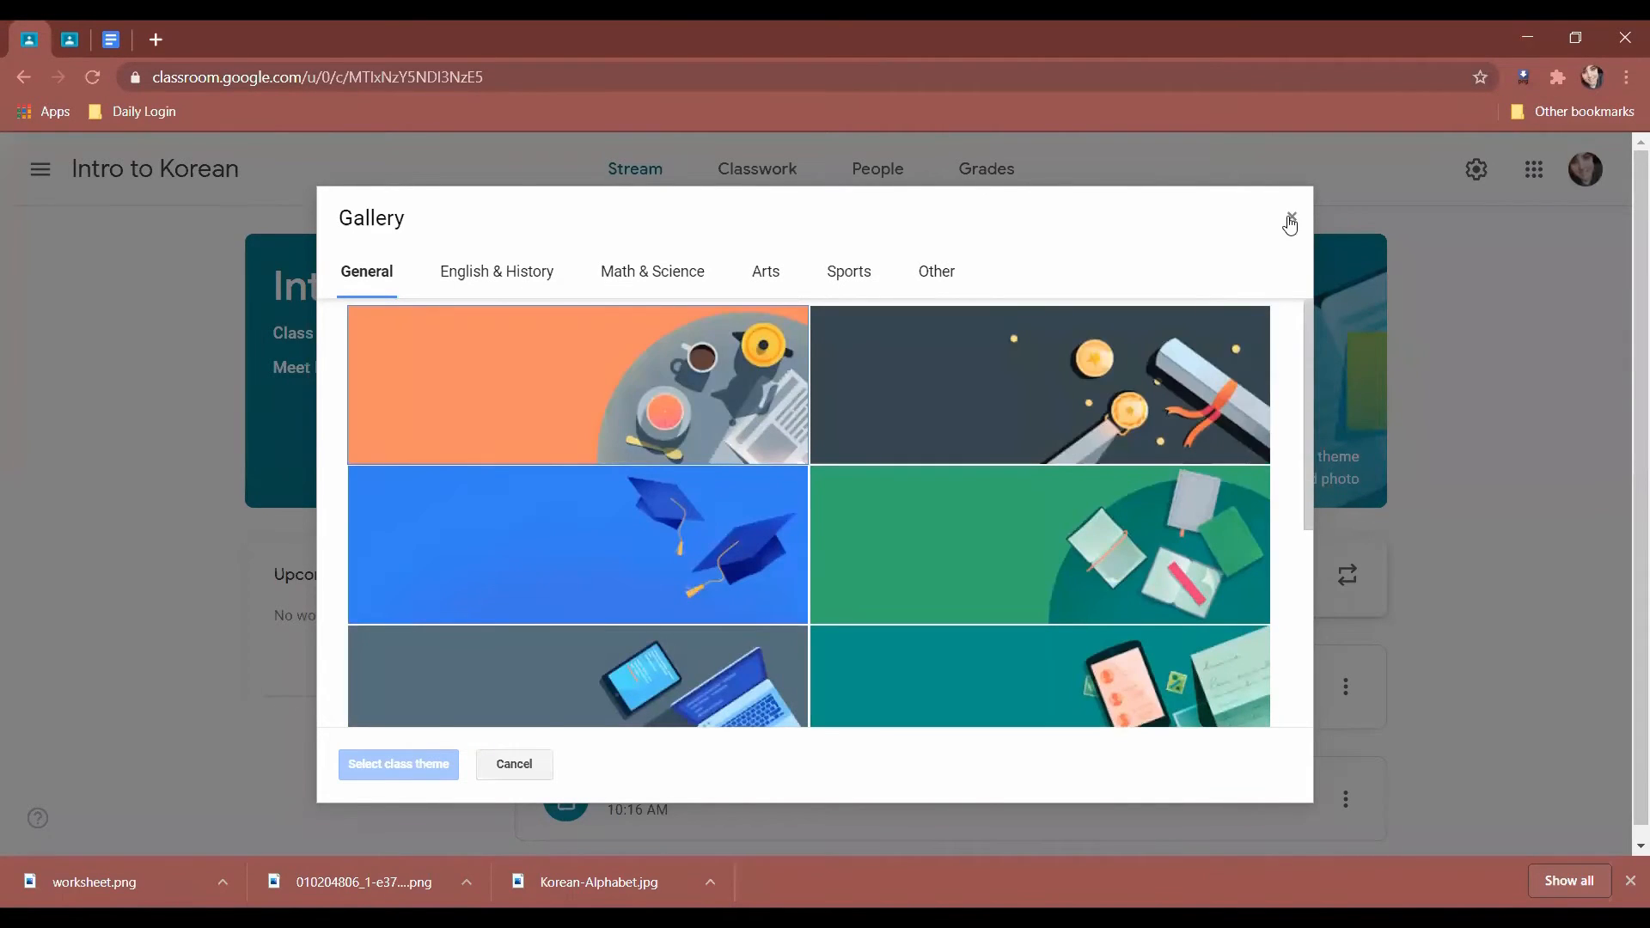
left_click(1293, 212)
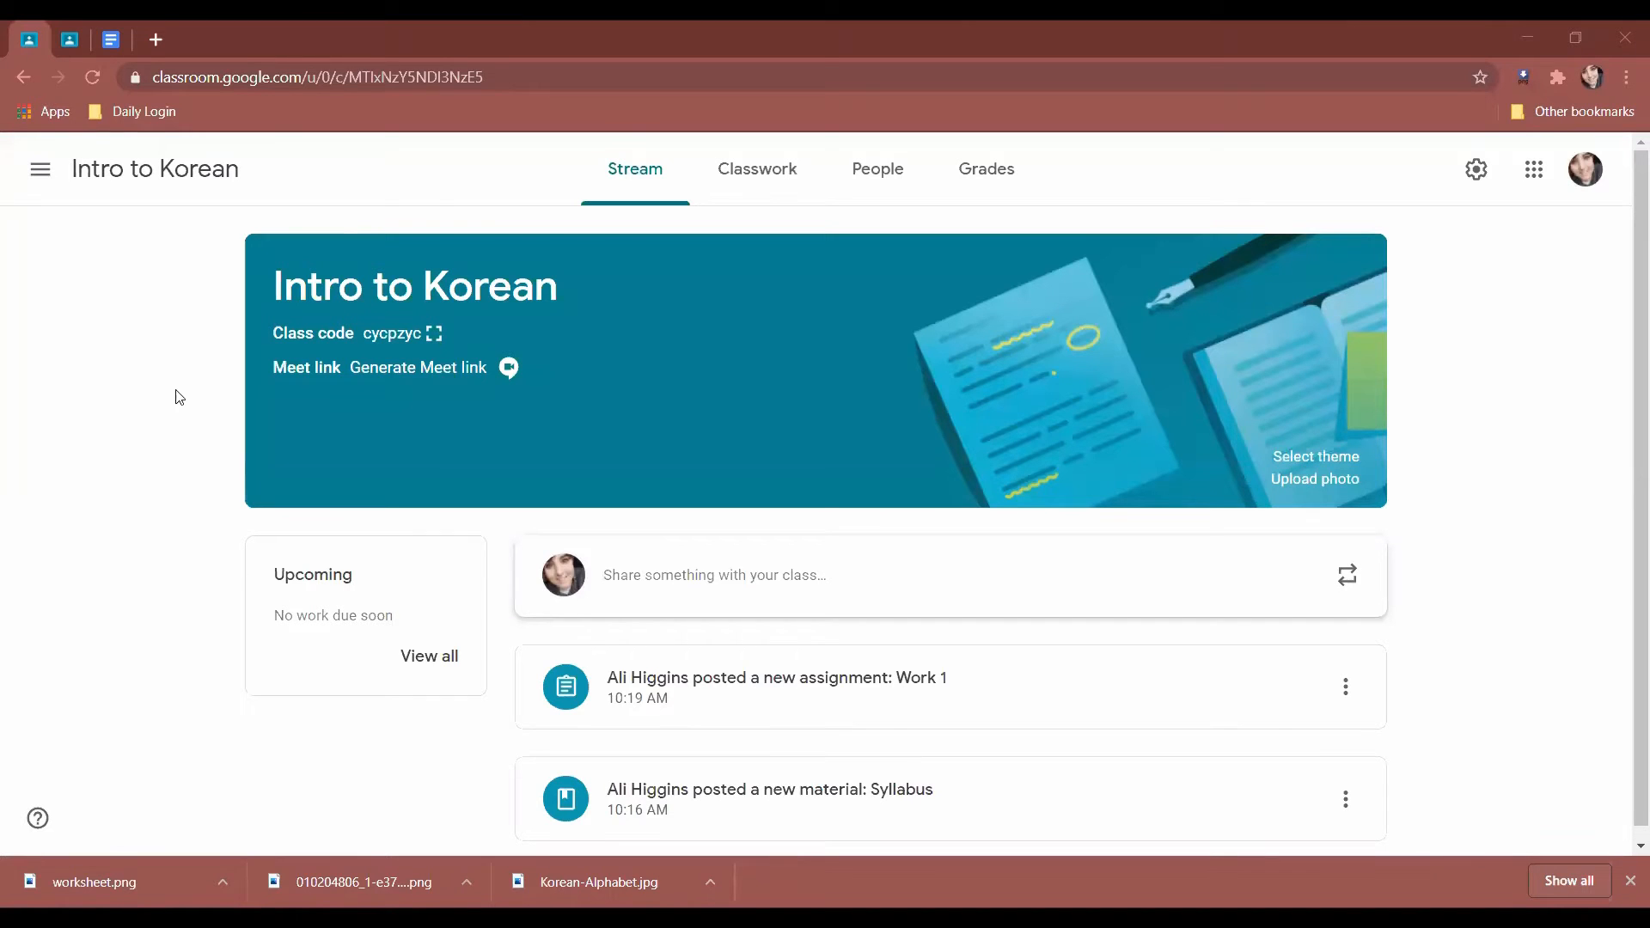
Open the banner's Upload photo dialog and close it without uploading anything.
left_click(1309, 481)
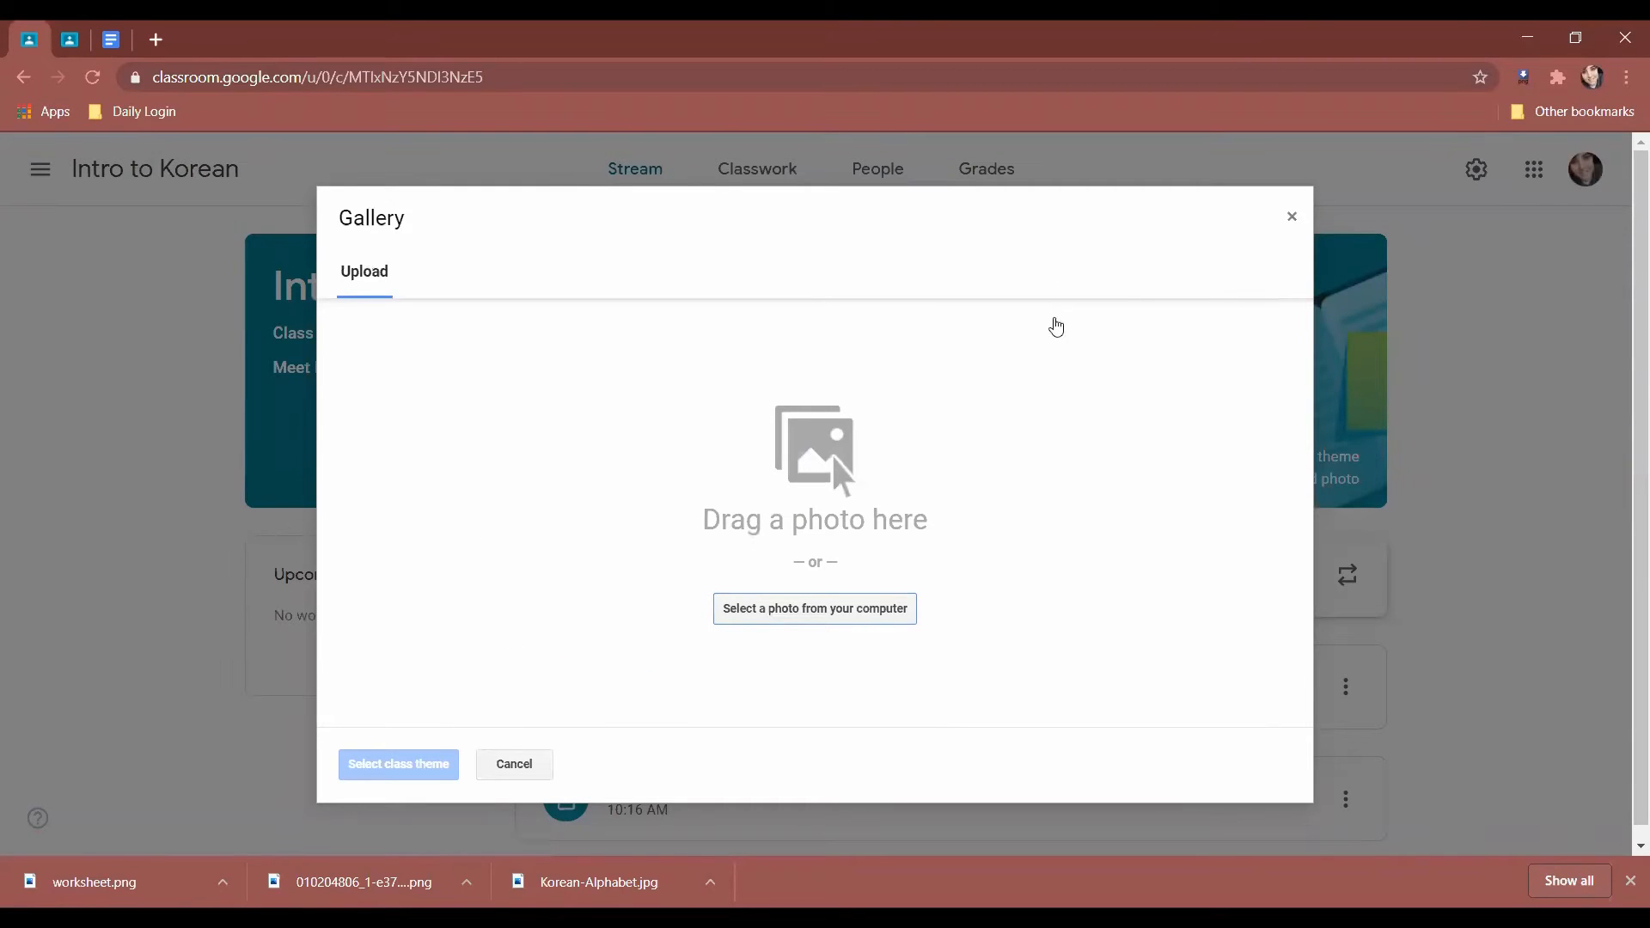
left_click(1291, 218)
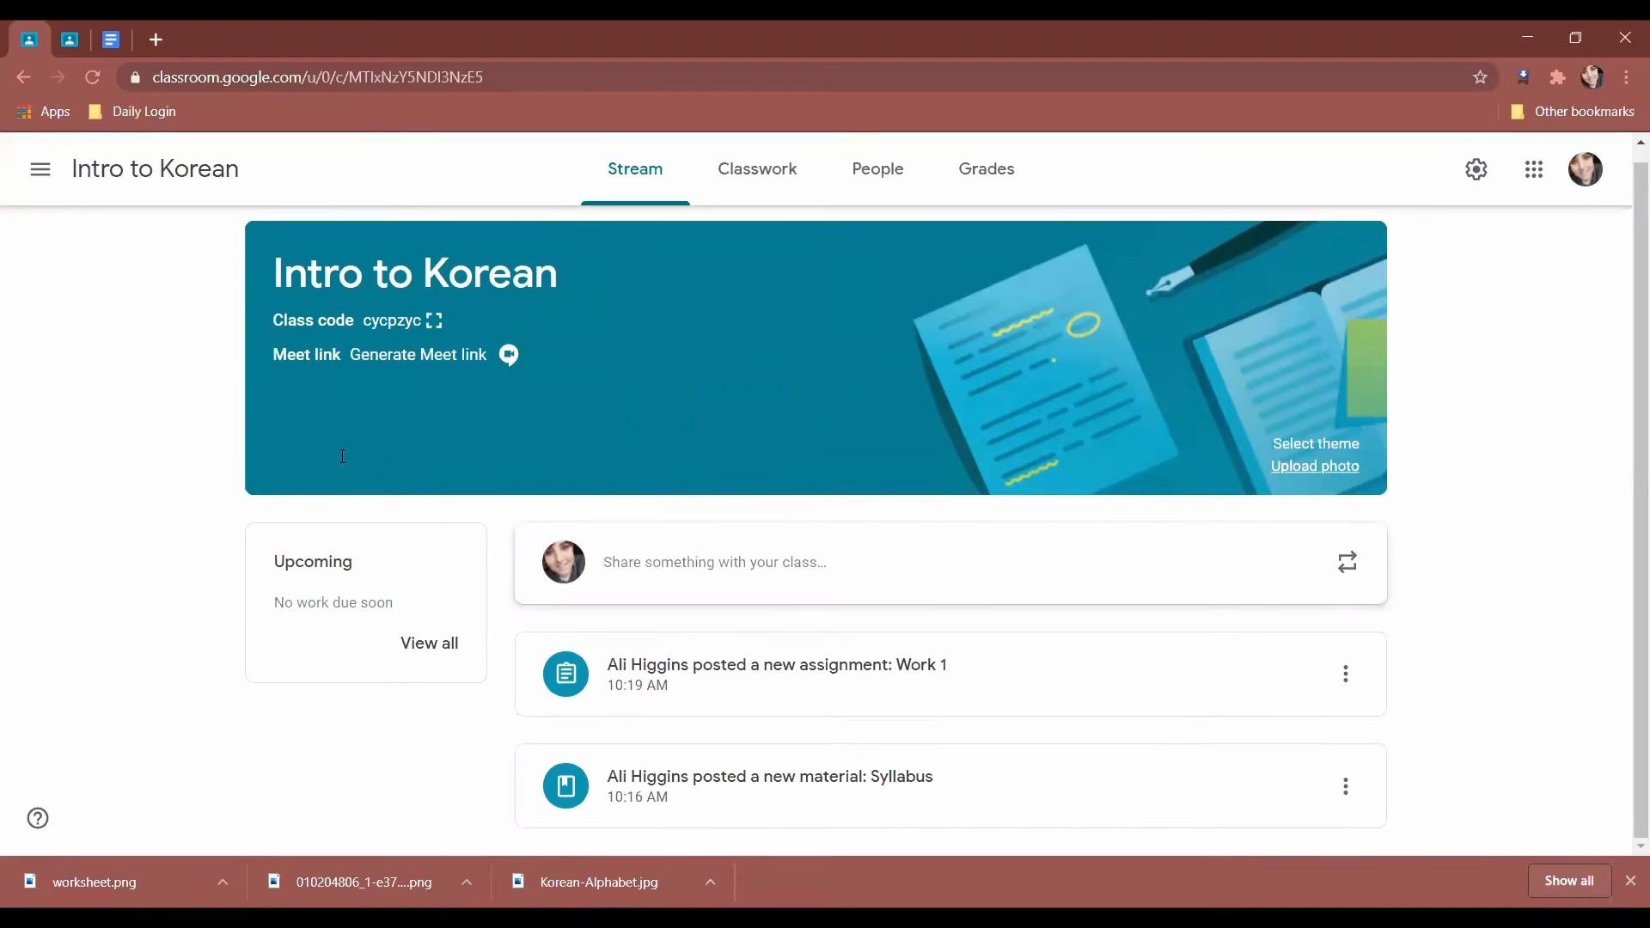
left_click(68, 49)
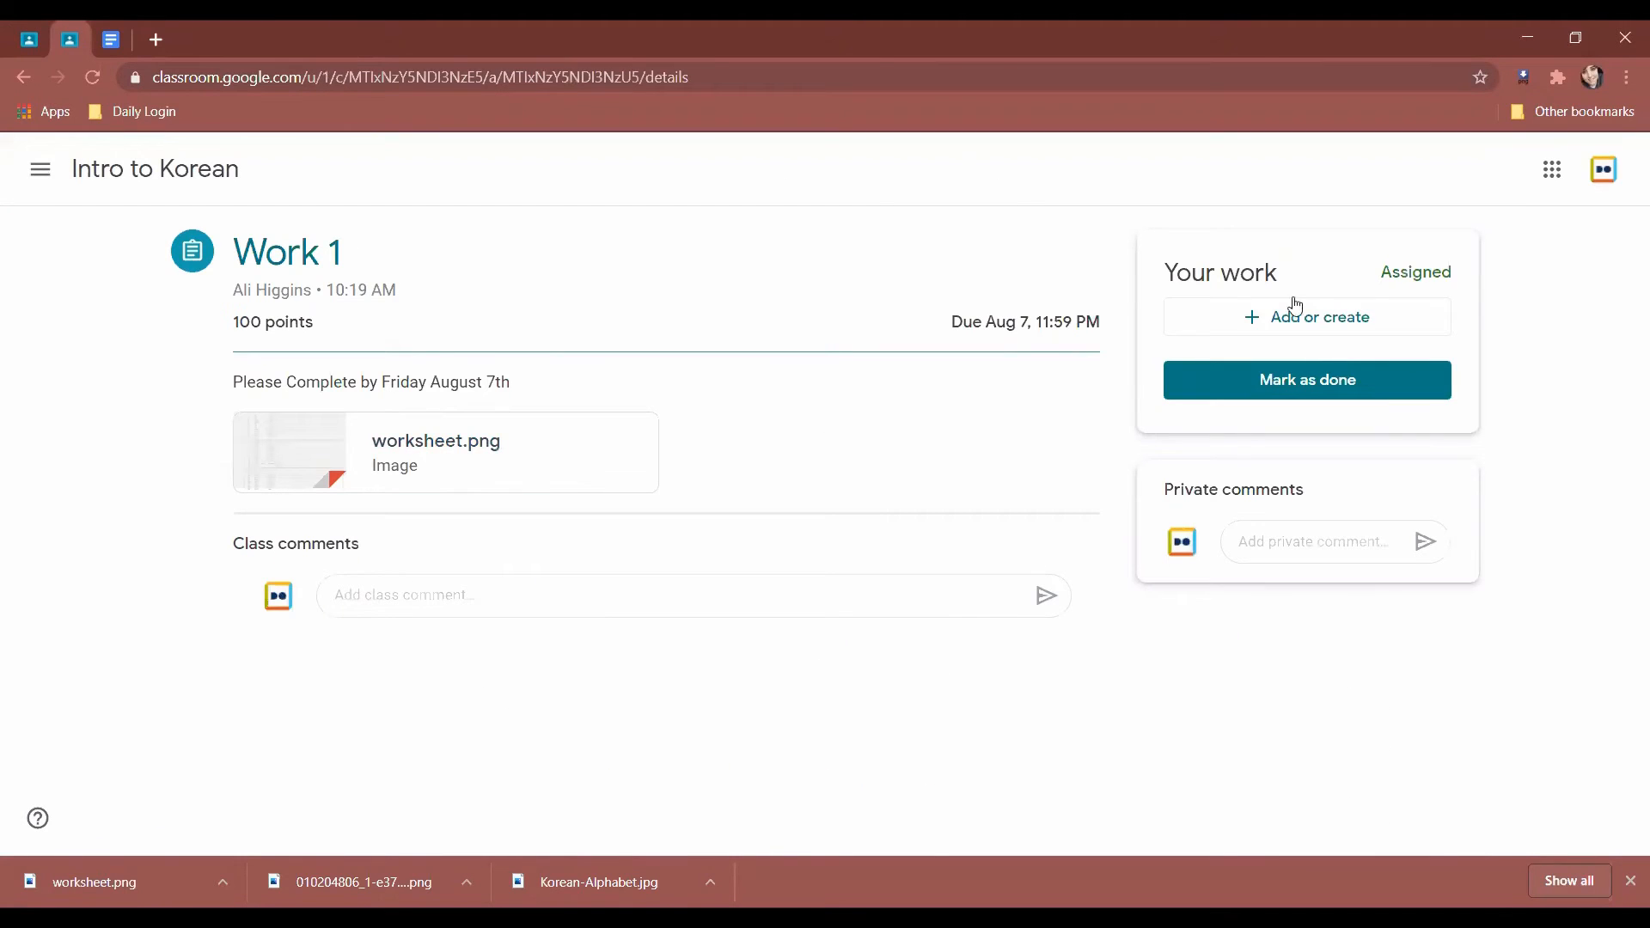
Attach worksheet.png to Work 1 by uploading it from the computer.
left_click(1331, 329)
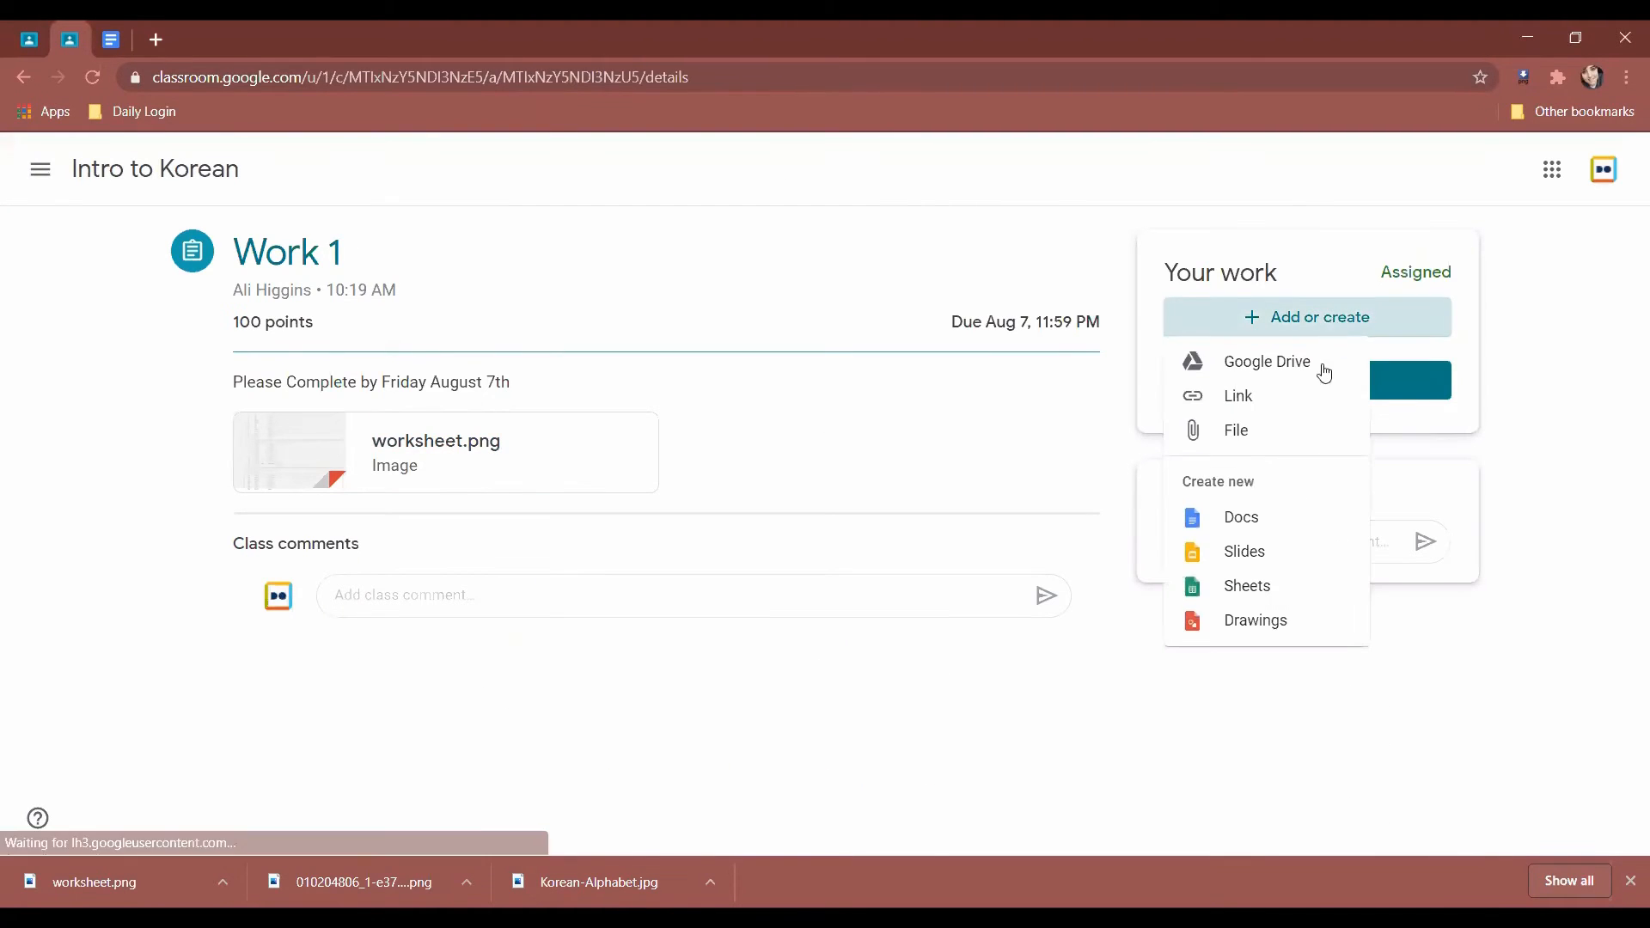
left_click(1312, 427)
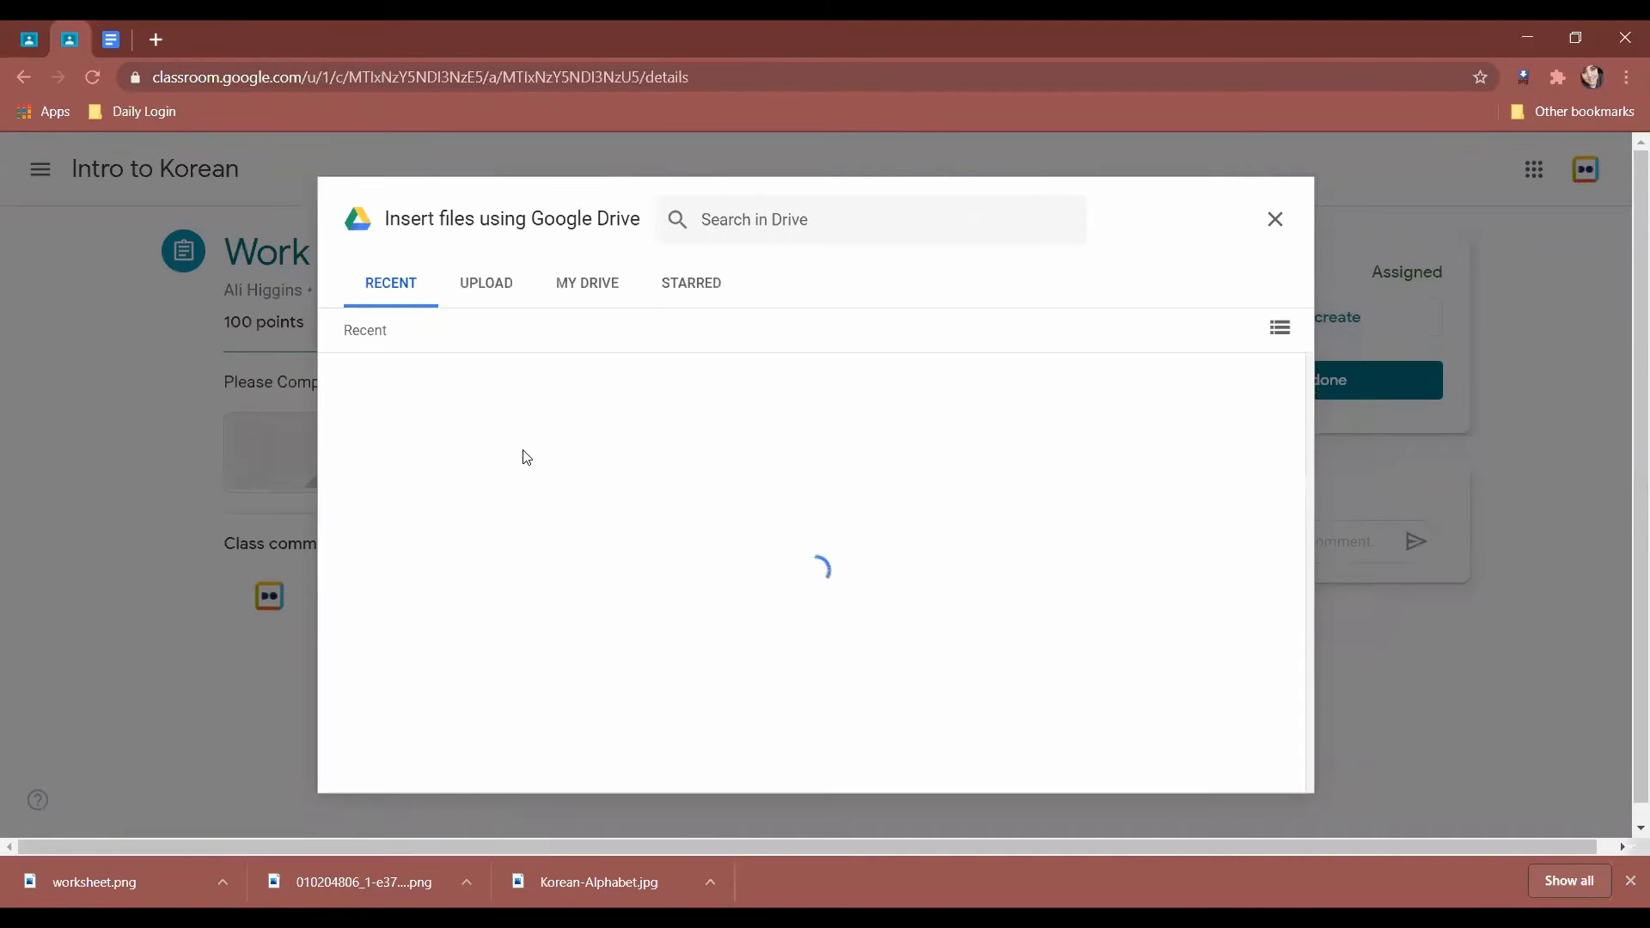
left_click(484, 283)
left_click(830, 627)
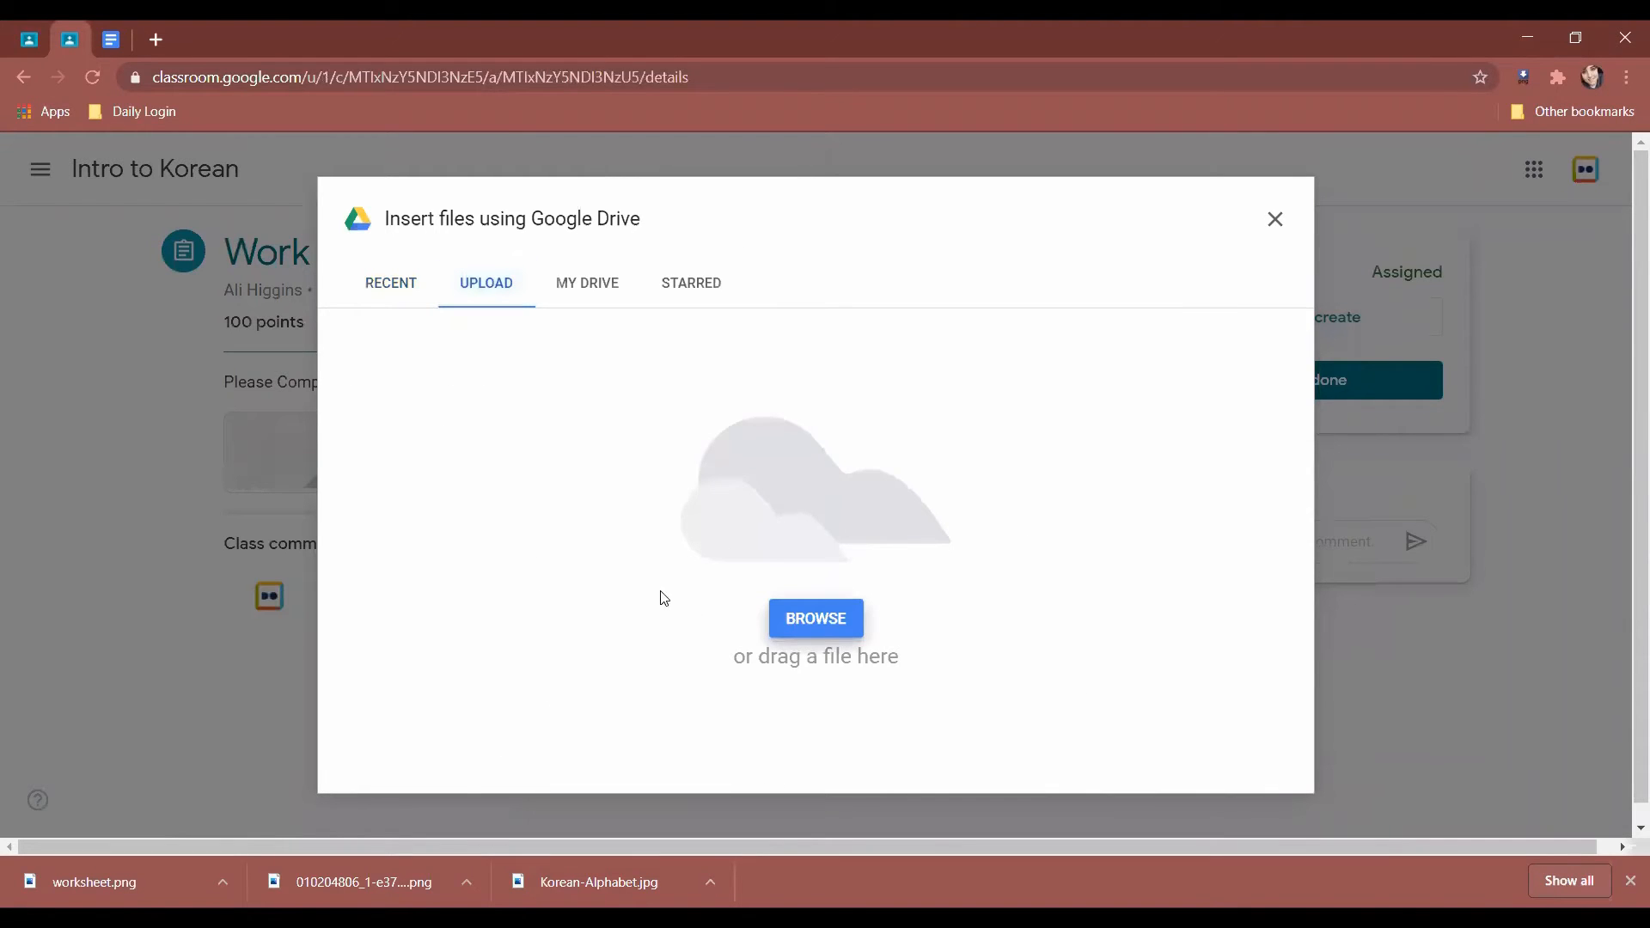
left_click(625, 215)
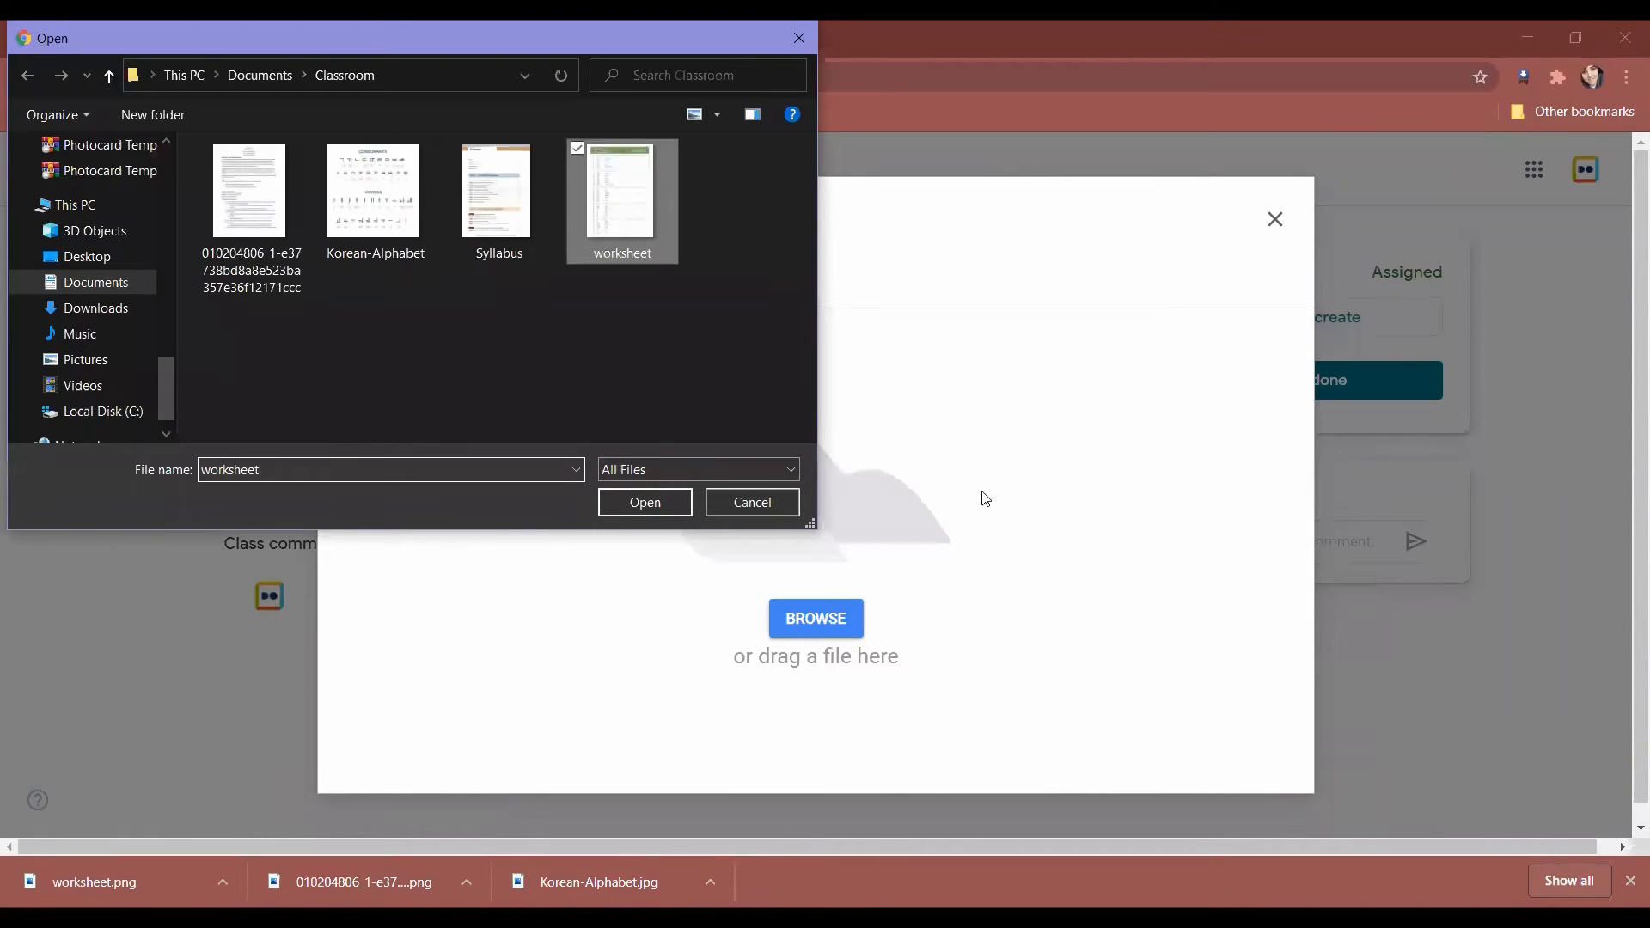
key("Return")
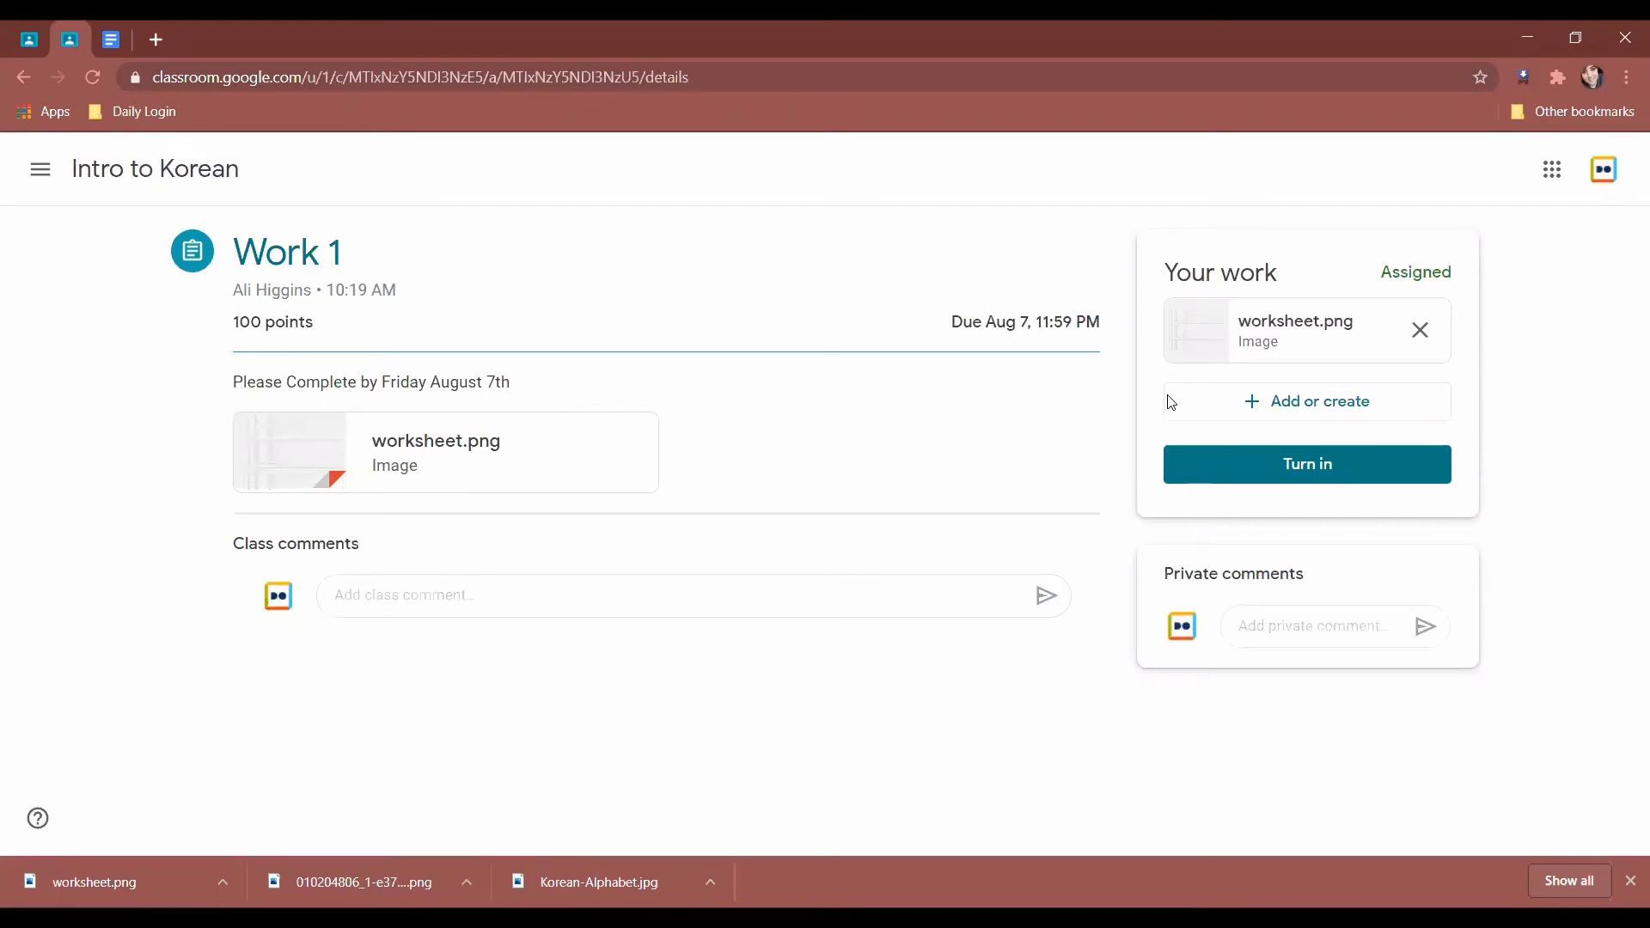
Turn in Work 1 with worksheet.png, then go to the first account's list of all classes.
left_click(1331, 474)
left_click_drag(669, 434, 954, 468)
left_click(973, 464)
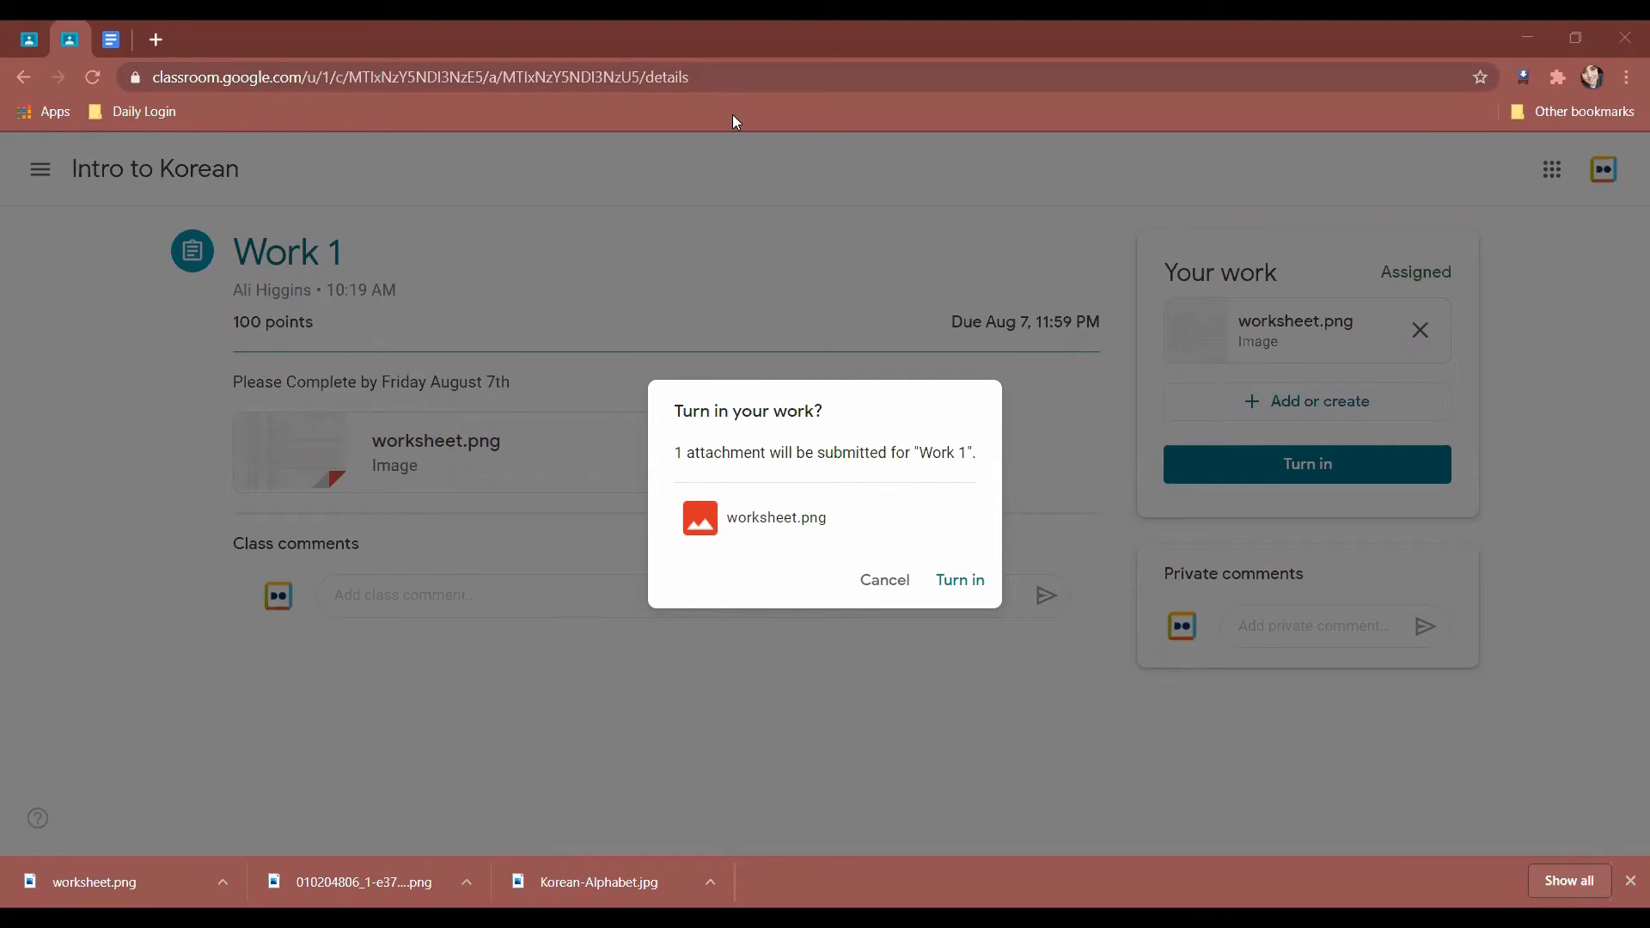
left_click(955, 586)
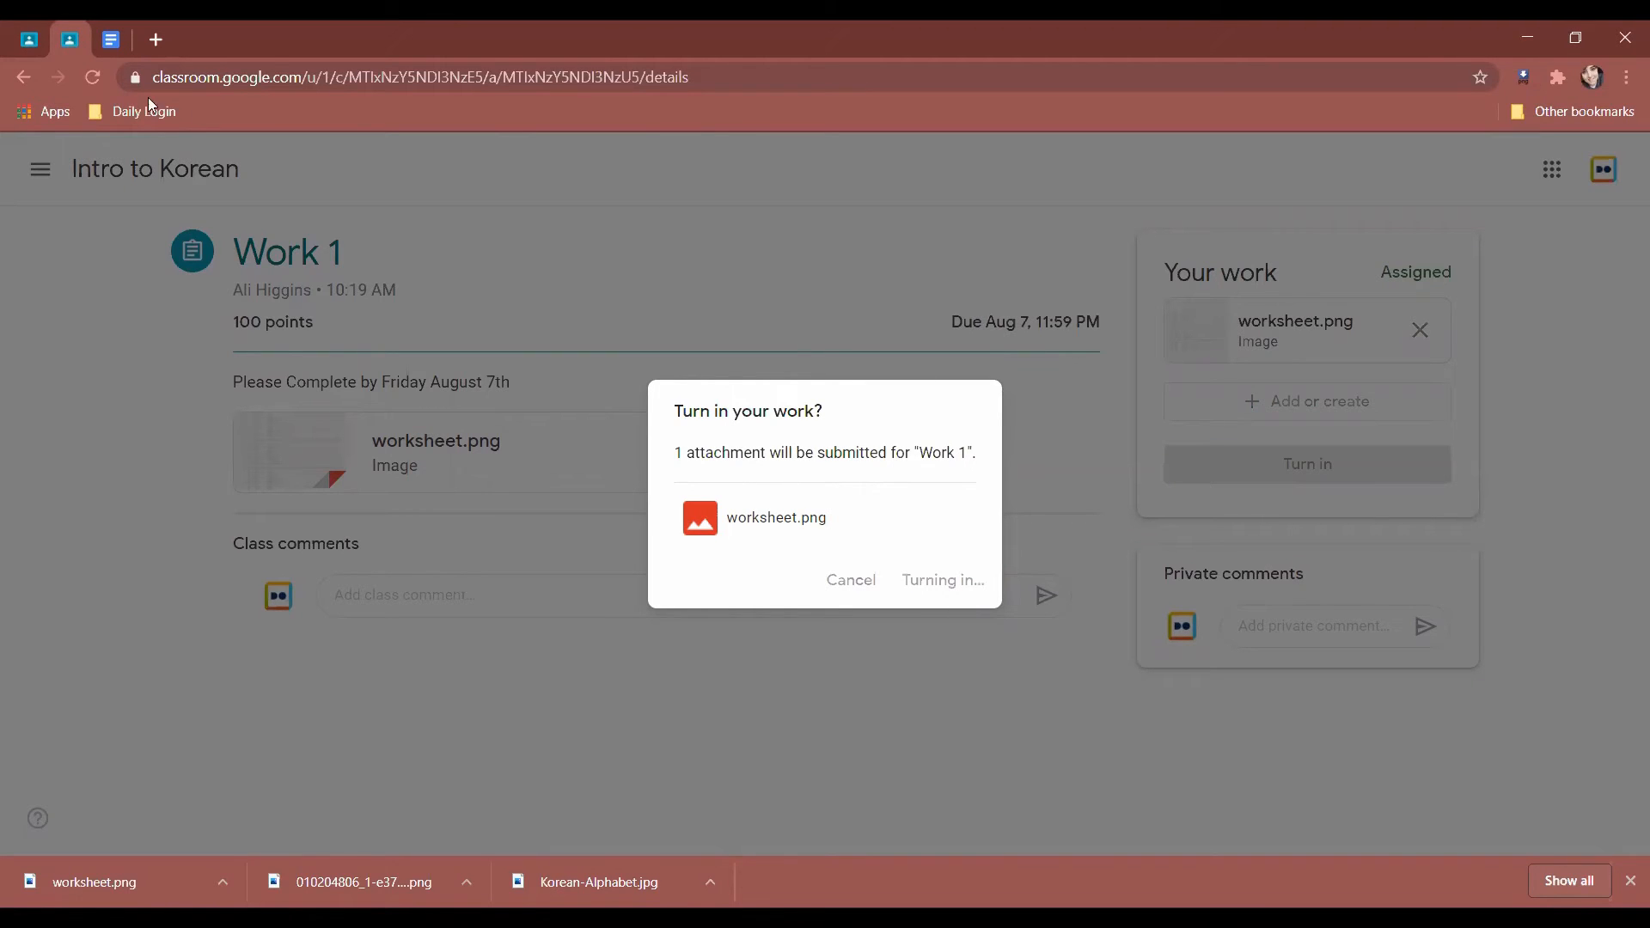
left_click(28, 40)
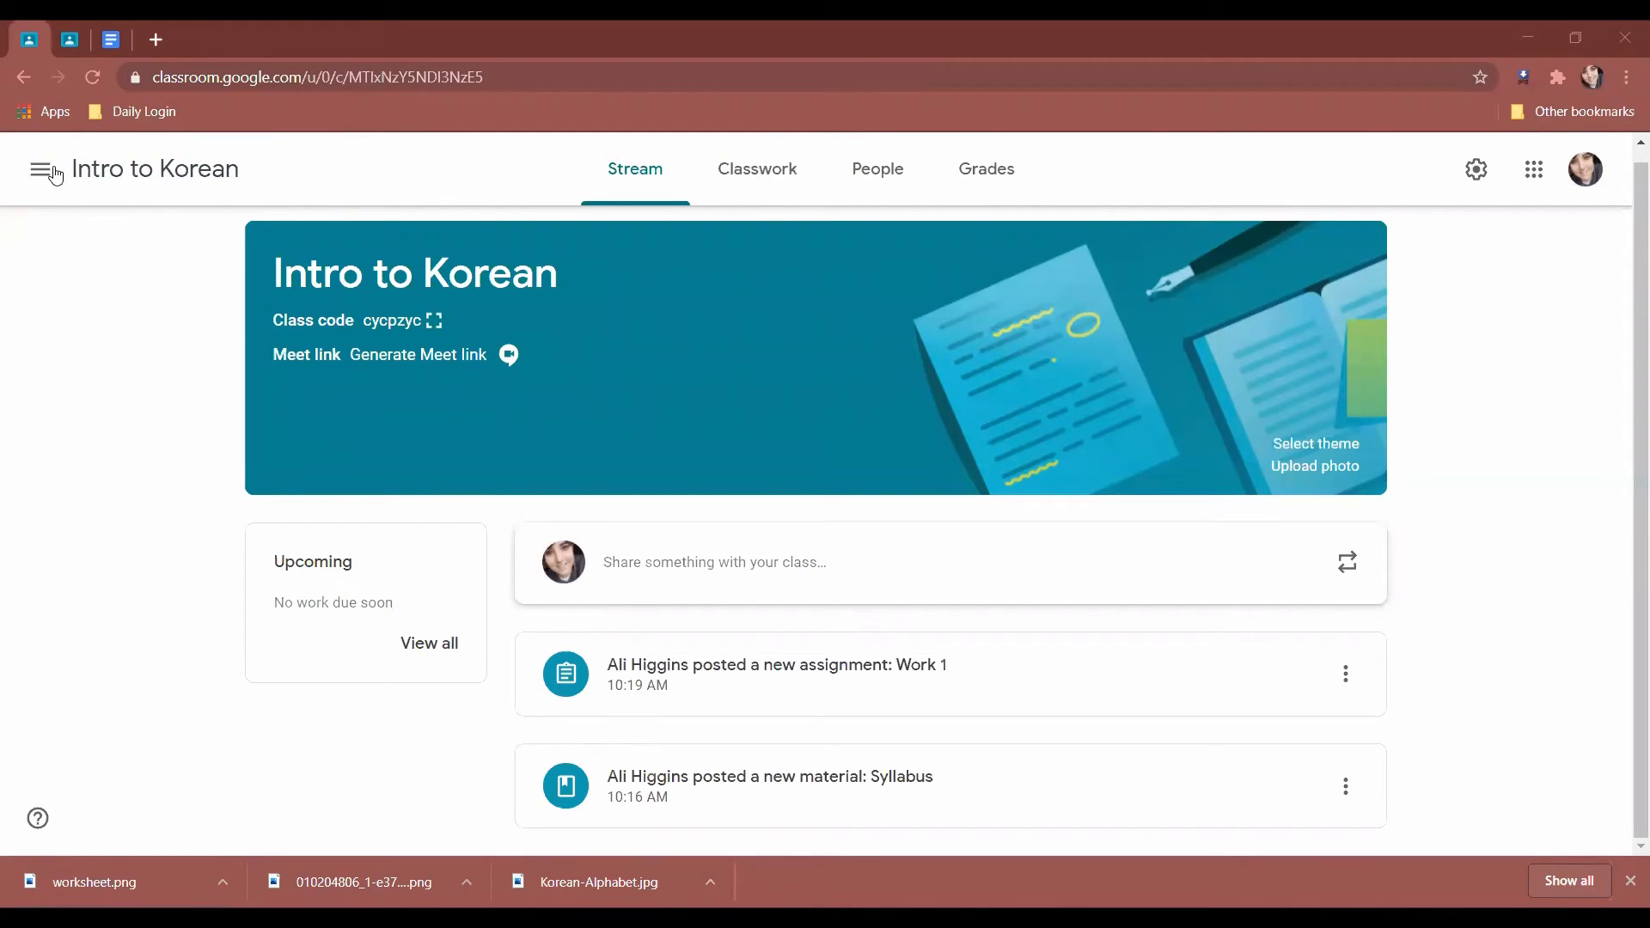
left_click(88, 170)
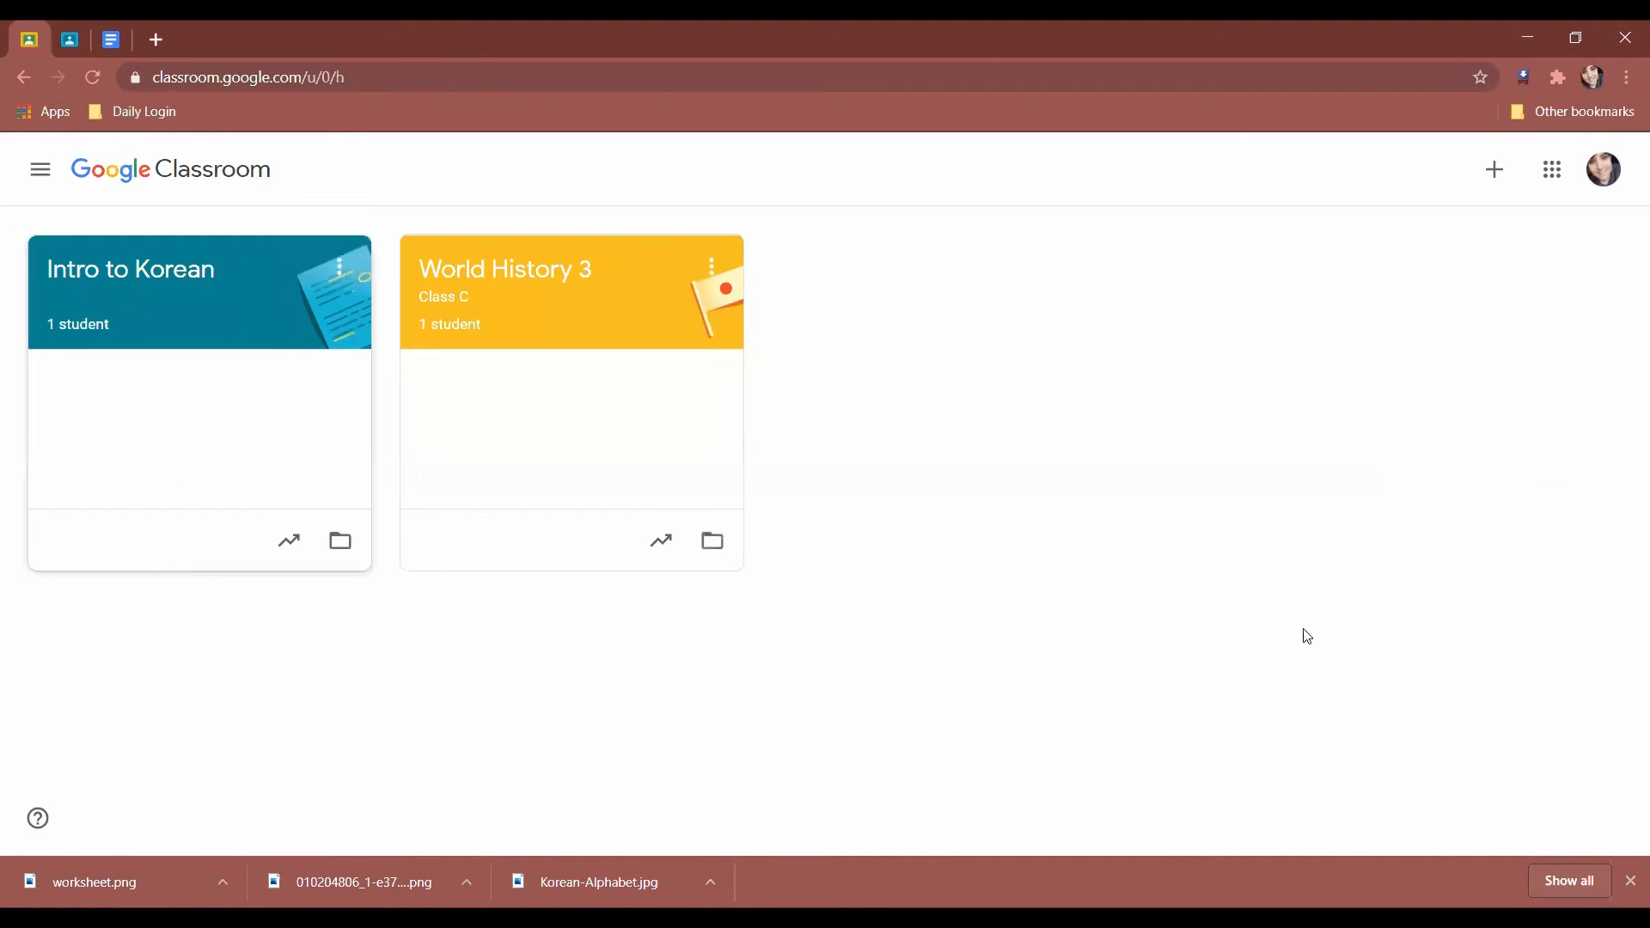
left_click(119, 281)
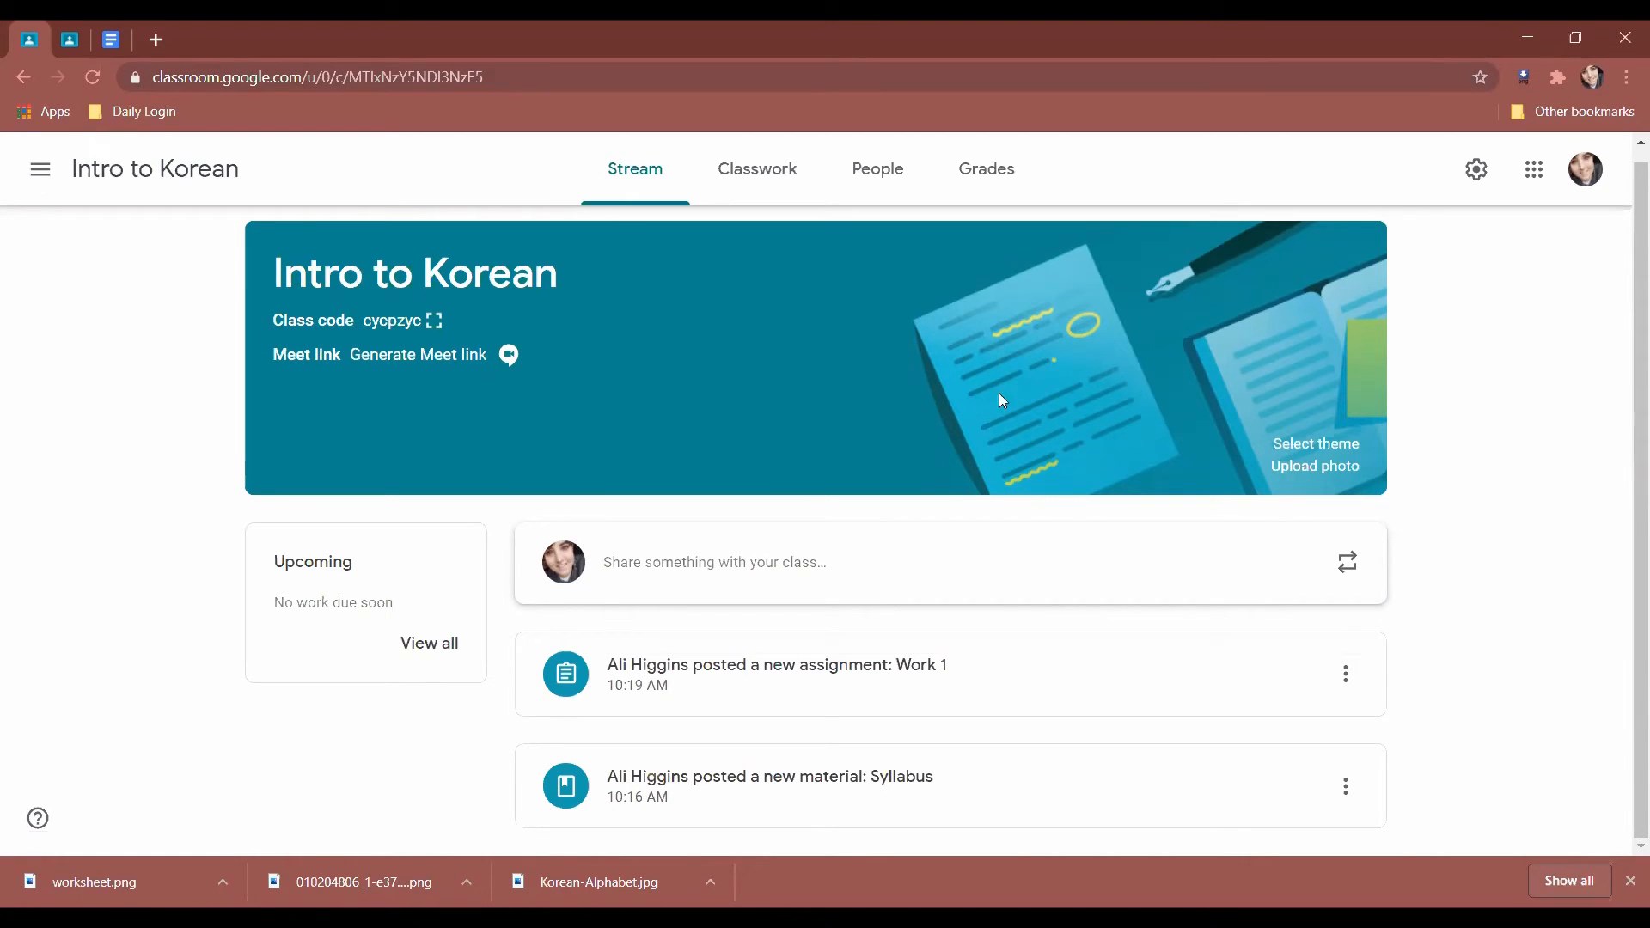
left_click(1323, 445)
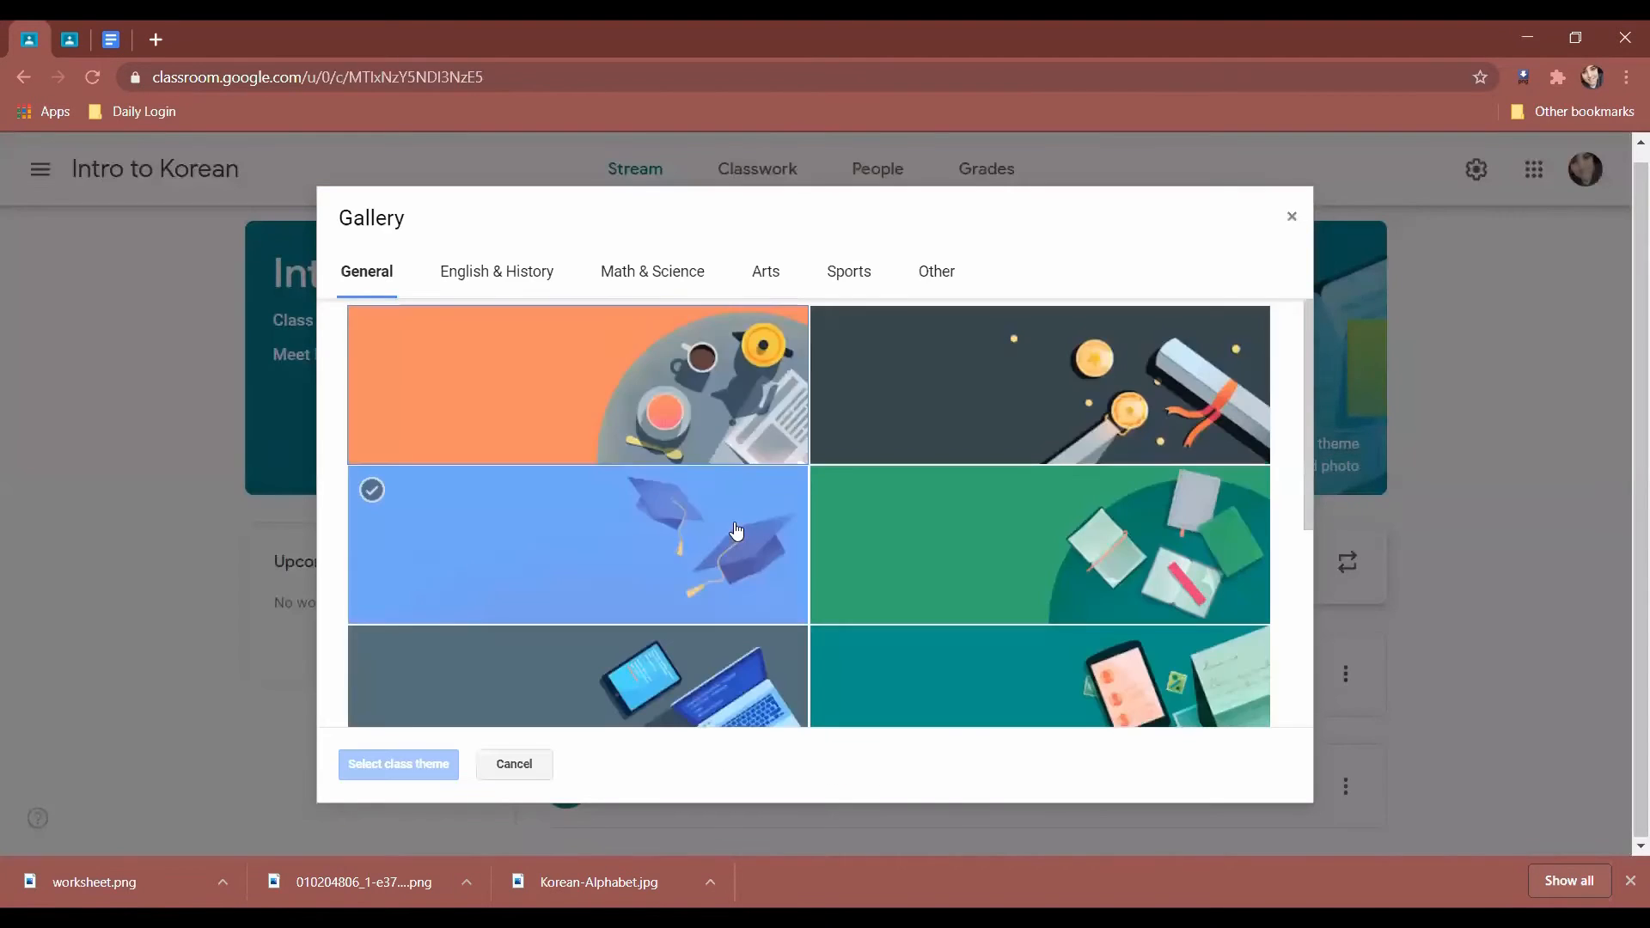
scroll(671, 520, "down", 5)
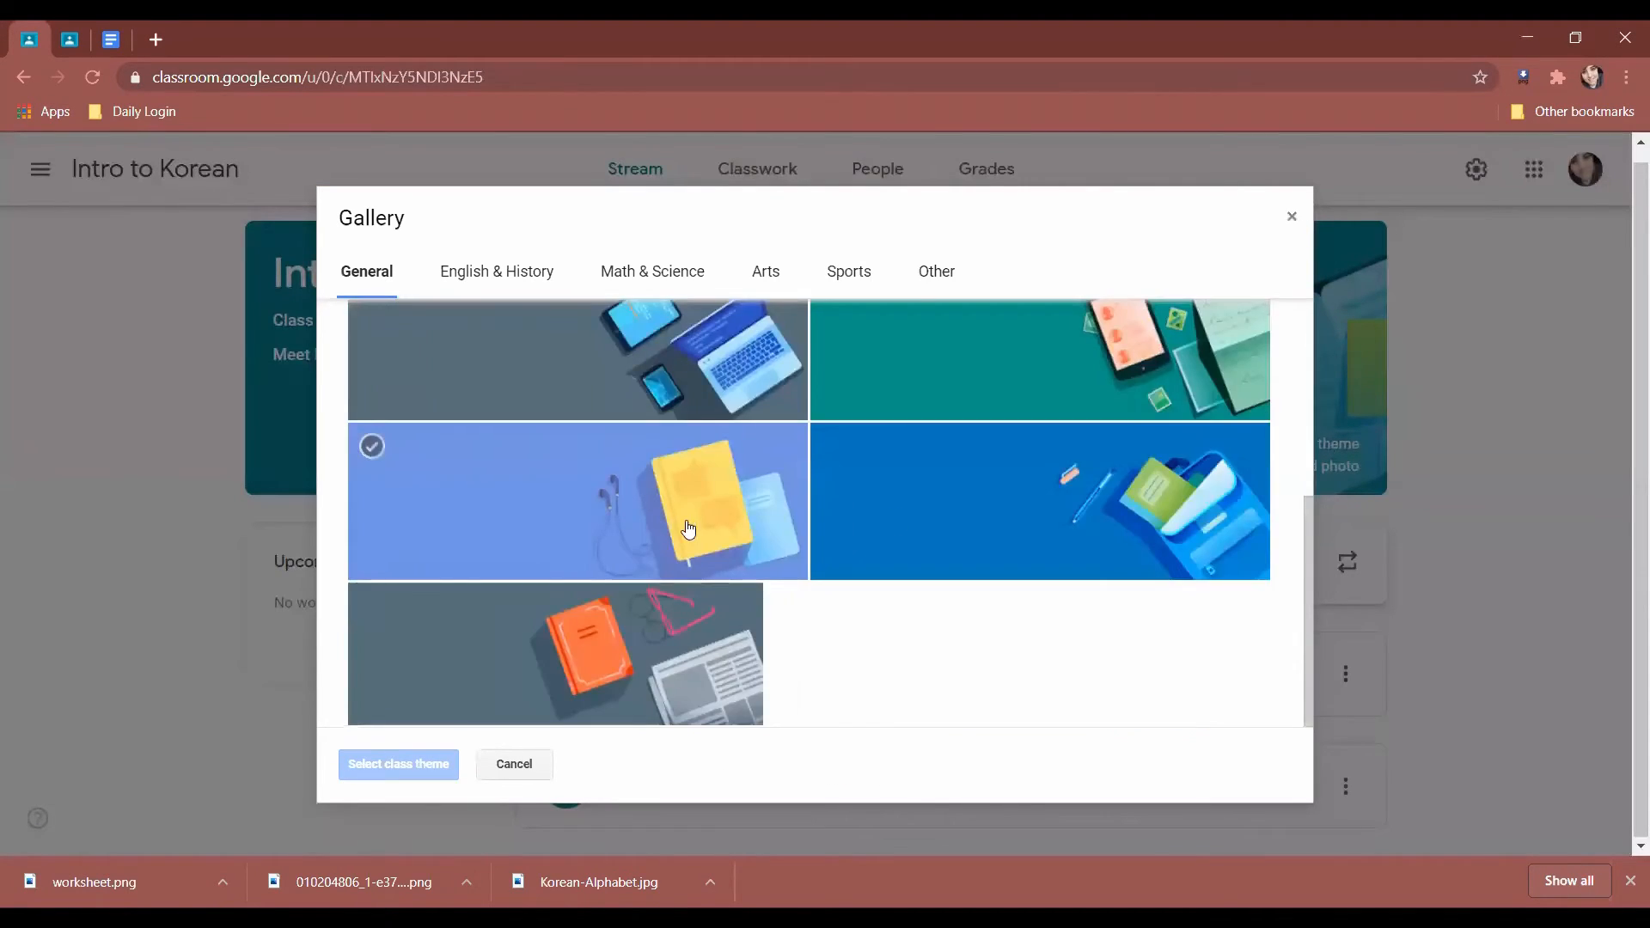
scroll(860, 386, "up", 5)
left_click(1291, 217)
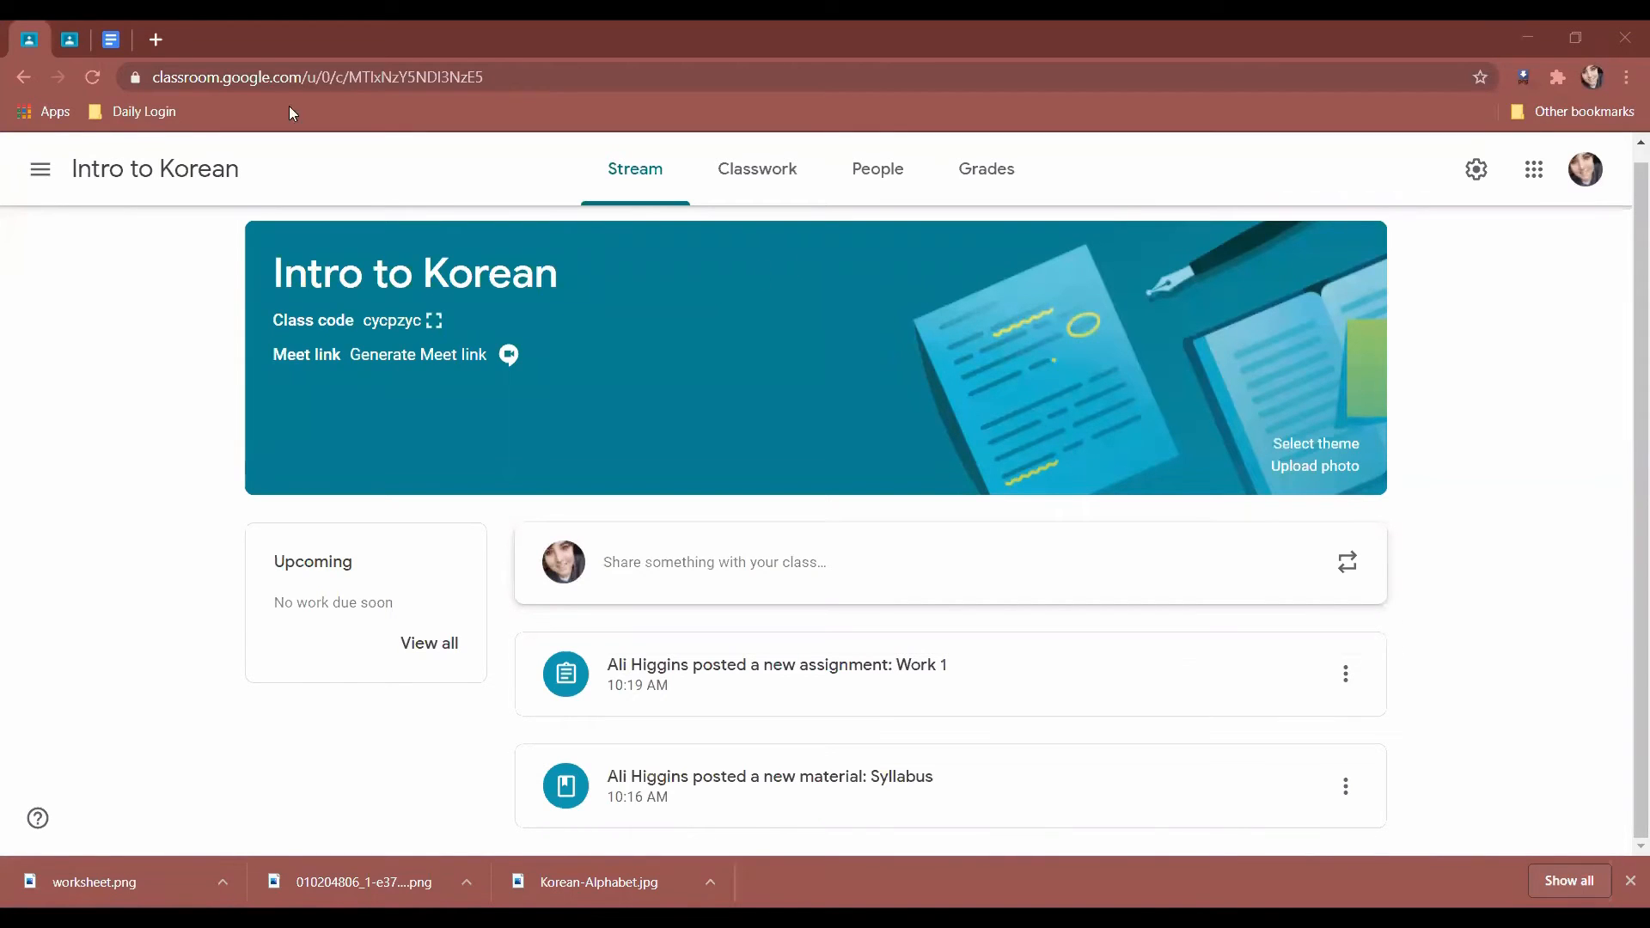
Go back through the list of all classes and reopen the Intro to Korean class stream.
left_click(65, 50)
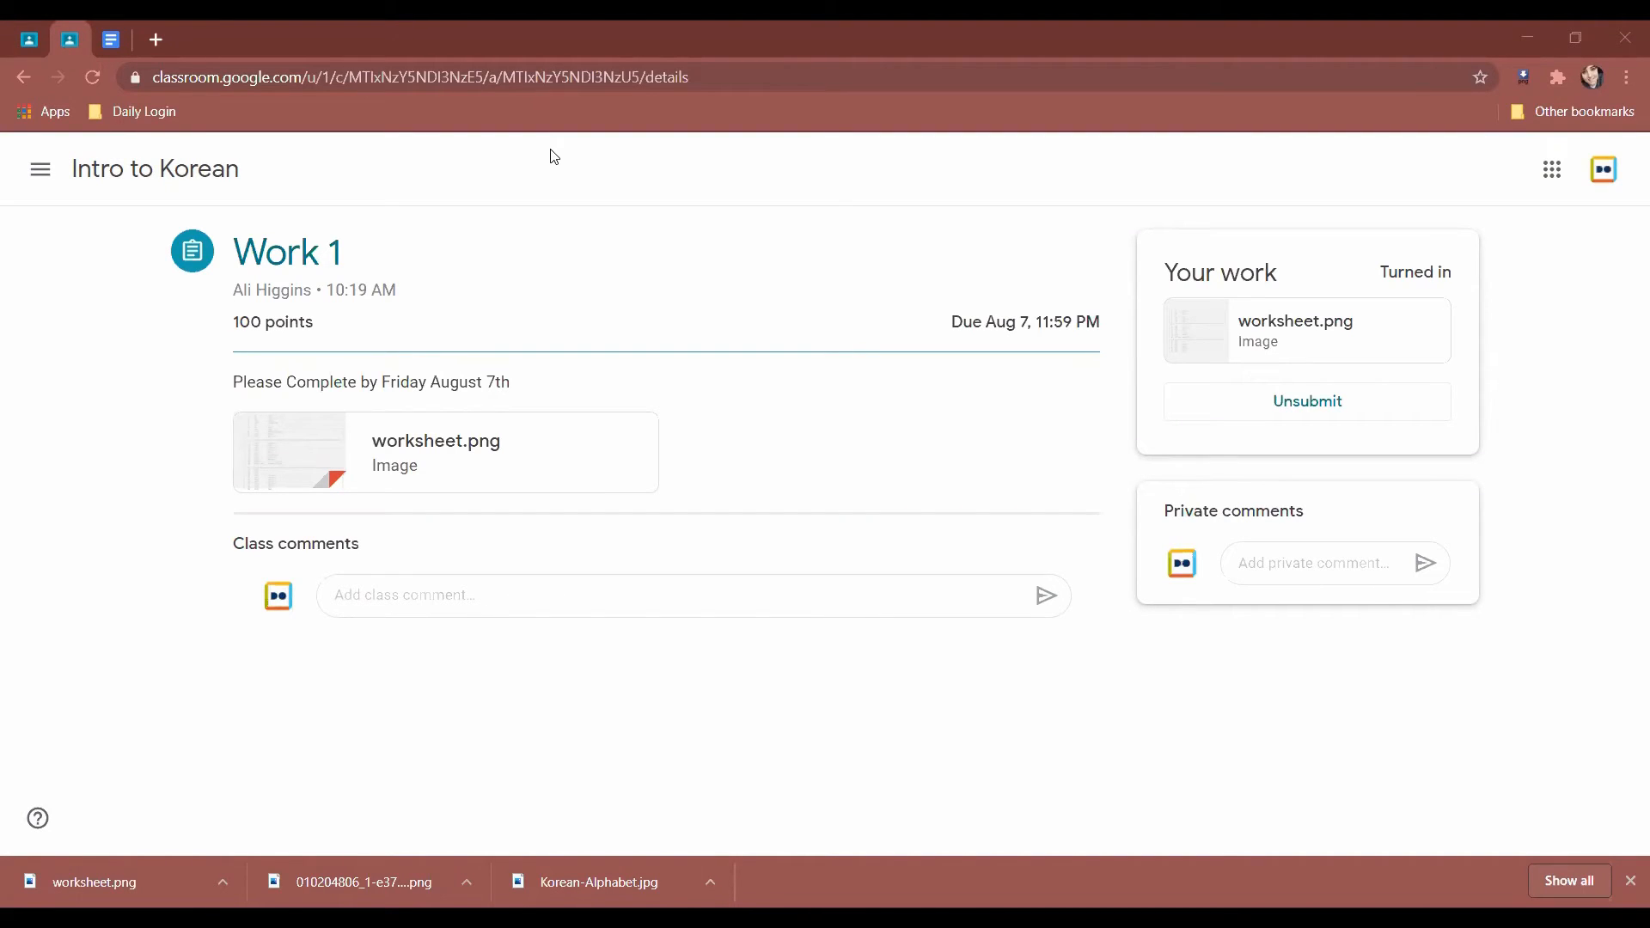
left_click(29, 25)
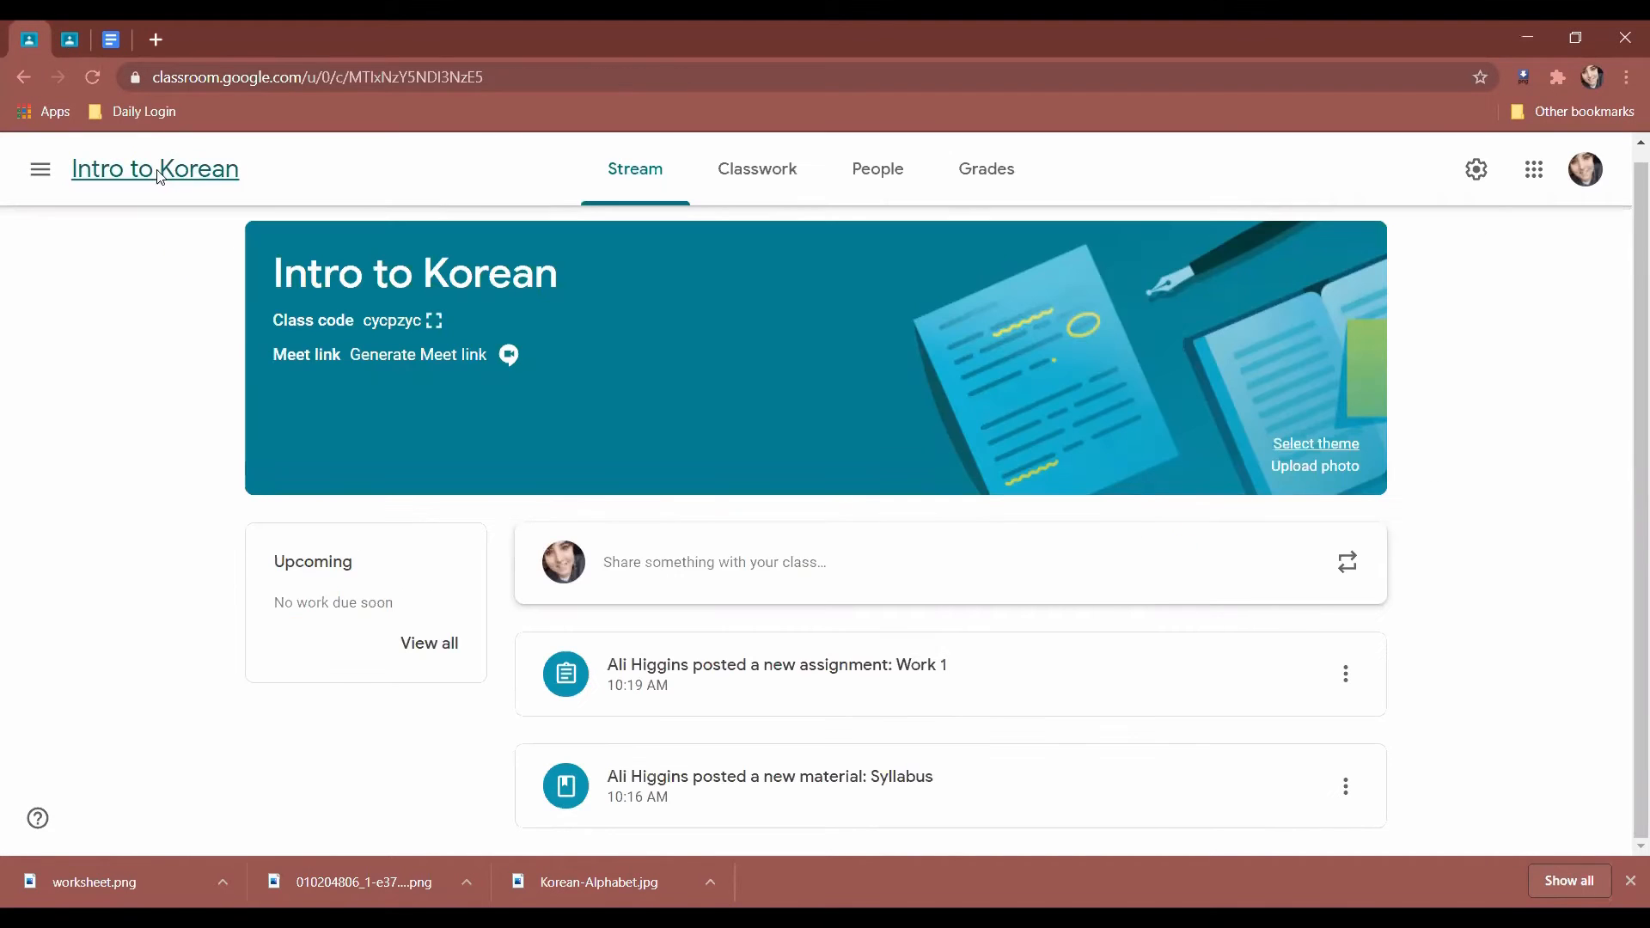
left_click(40, 170)
left_click(108, 190)
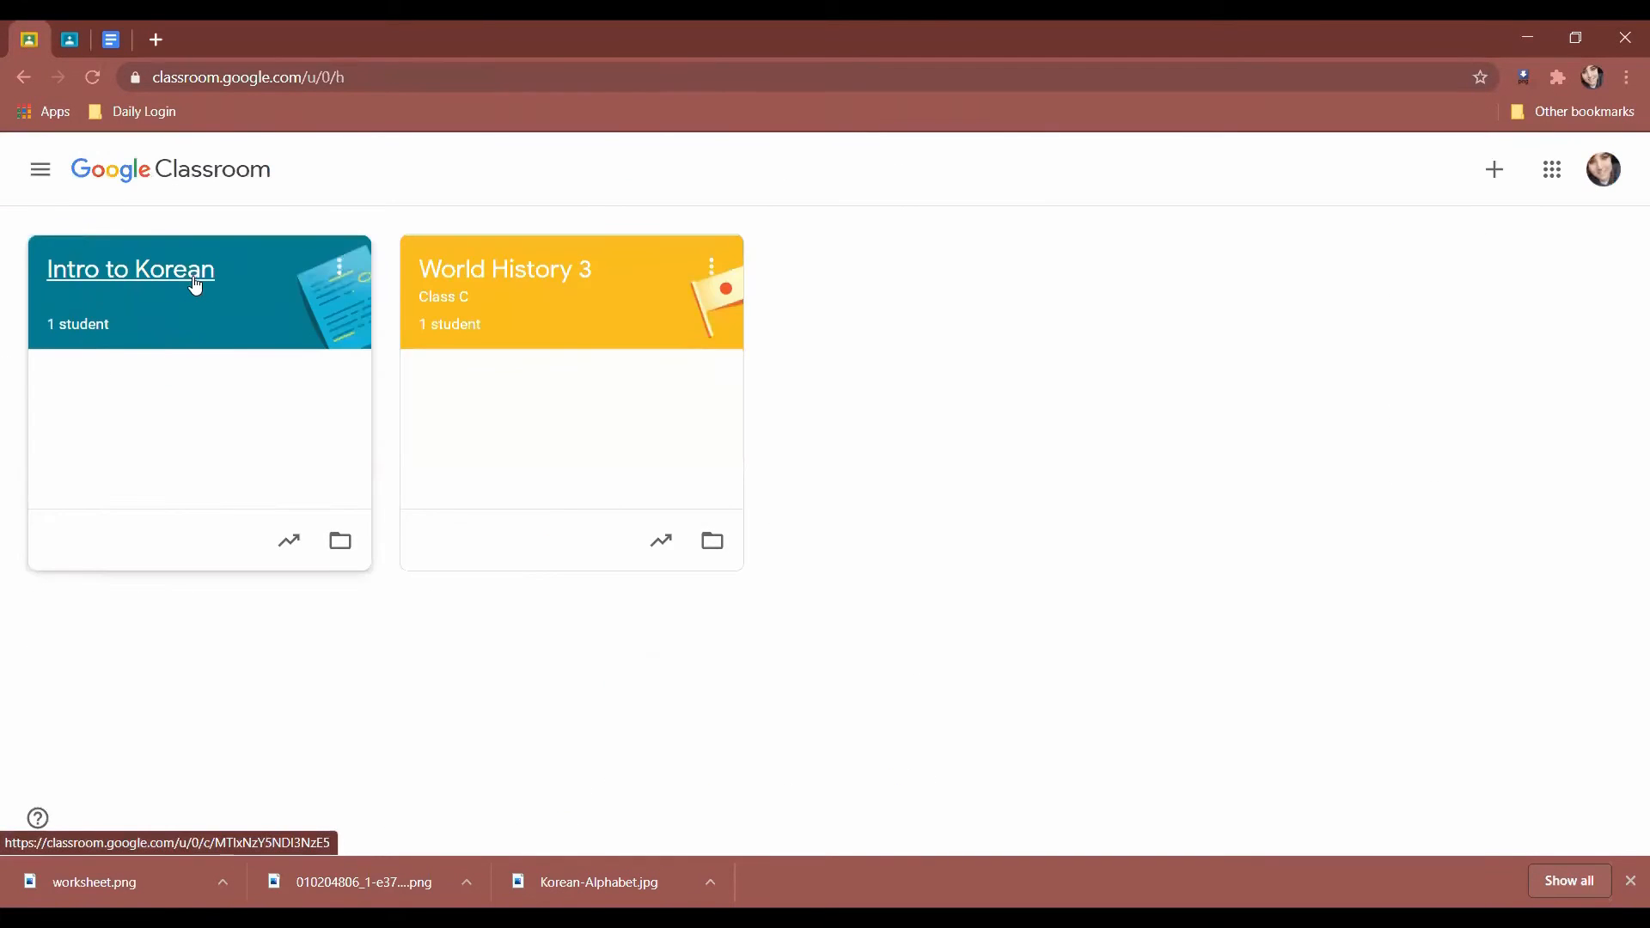
left_click(198, 282)
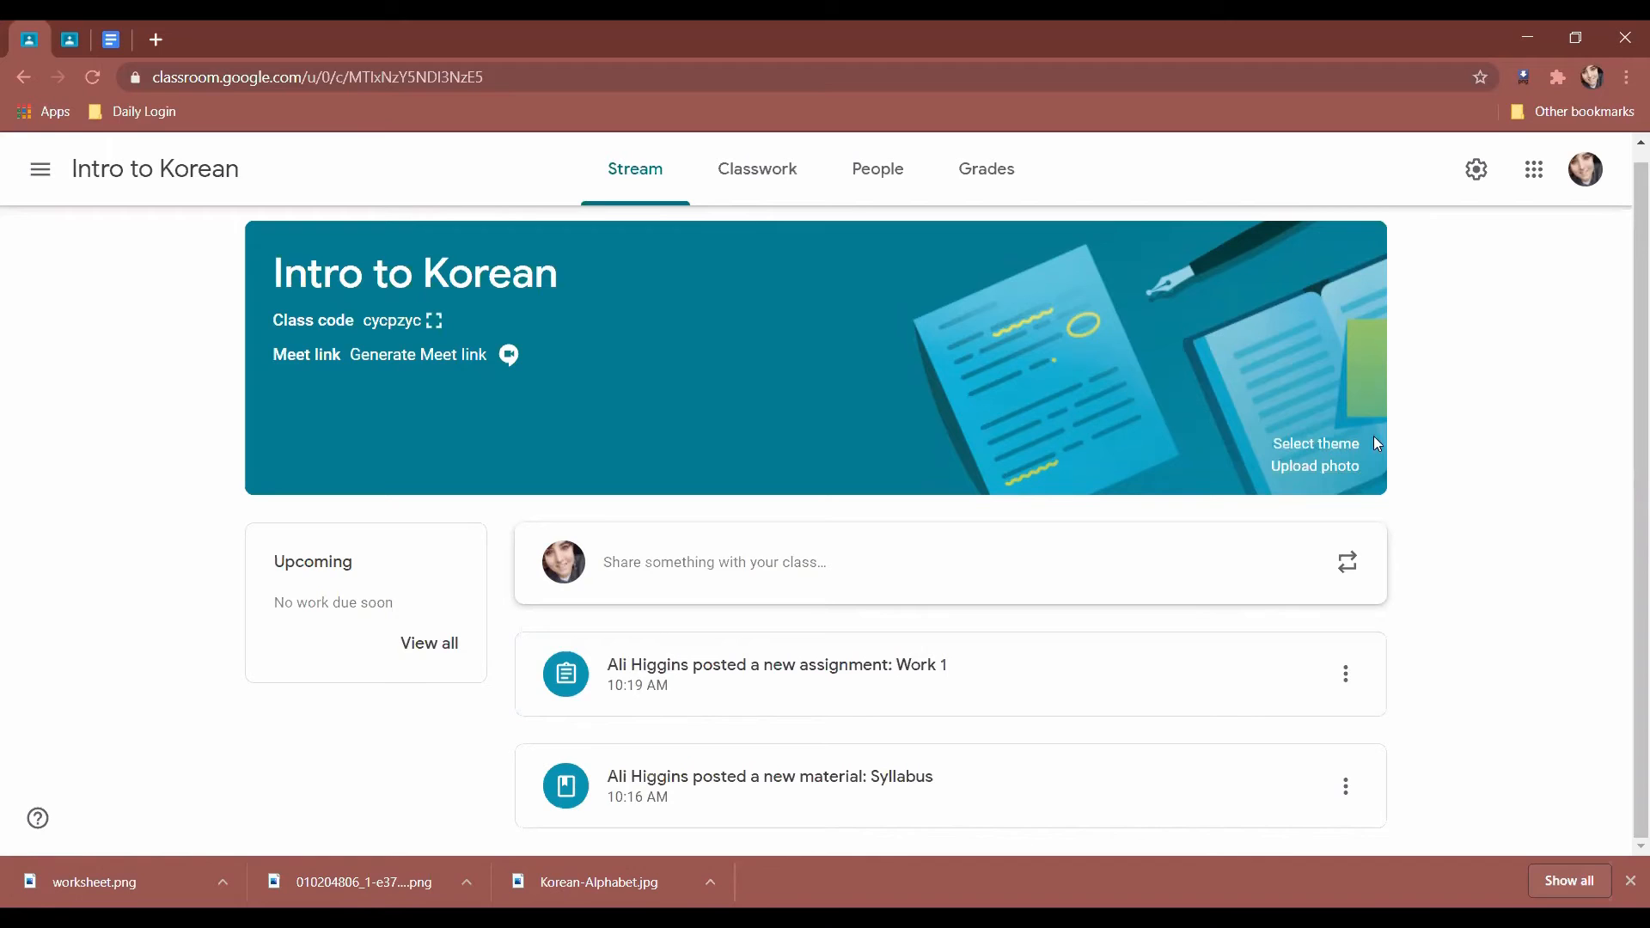
right_click(1436, 539)
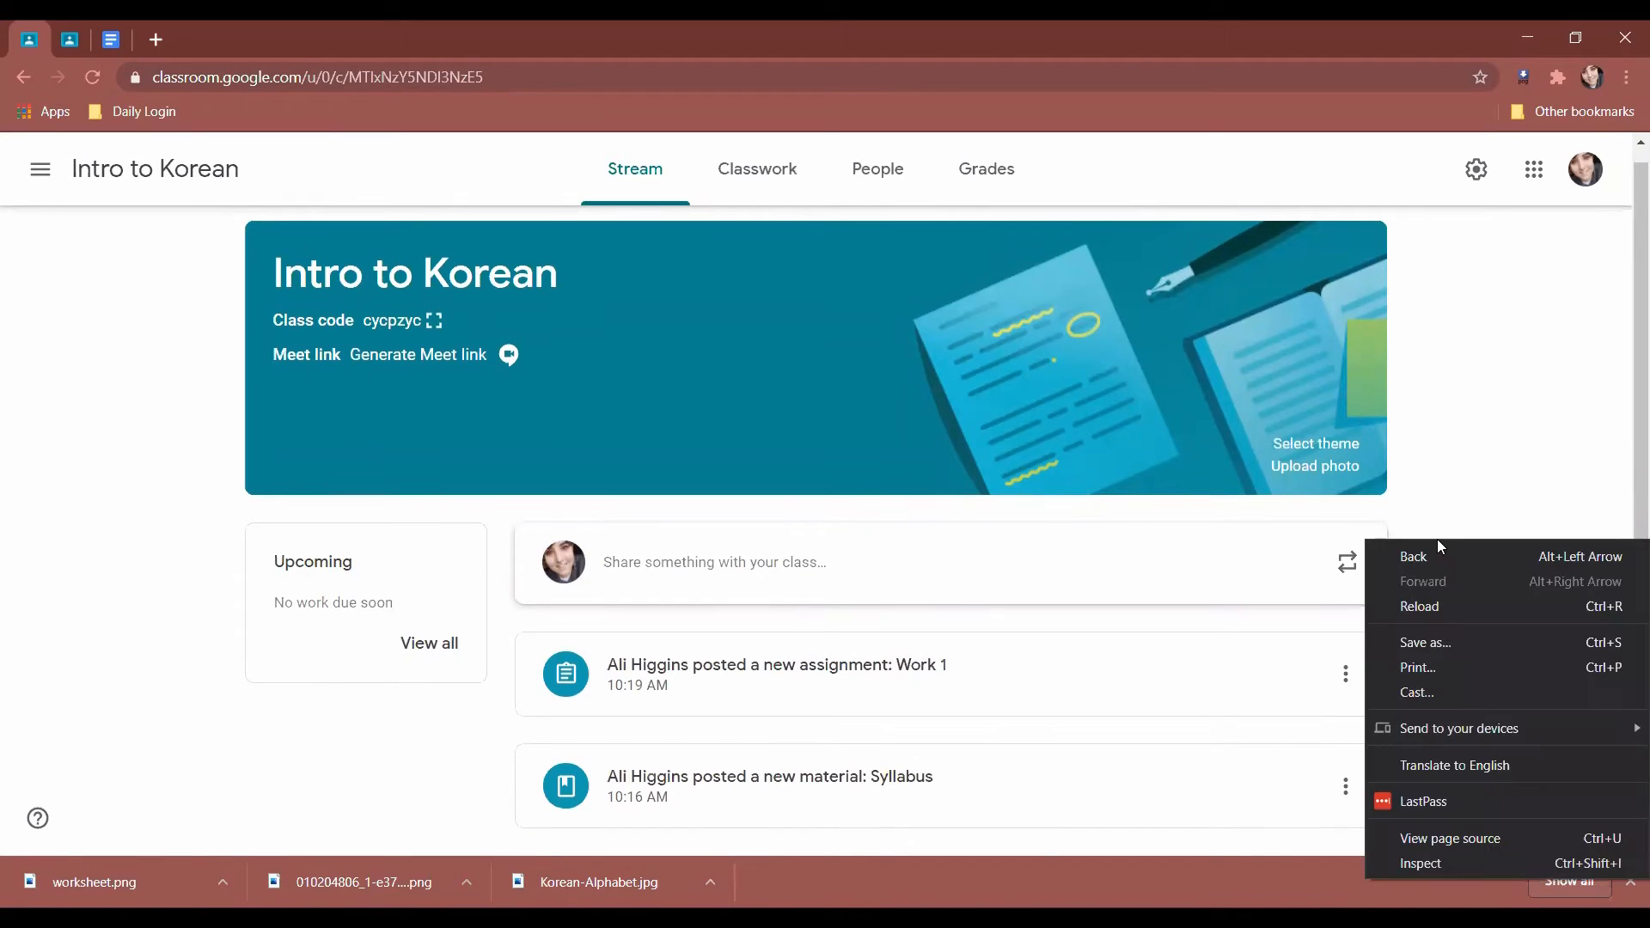
left_click(1468, 455)
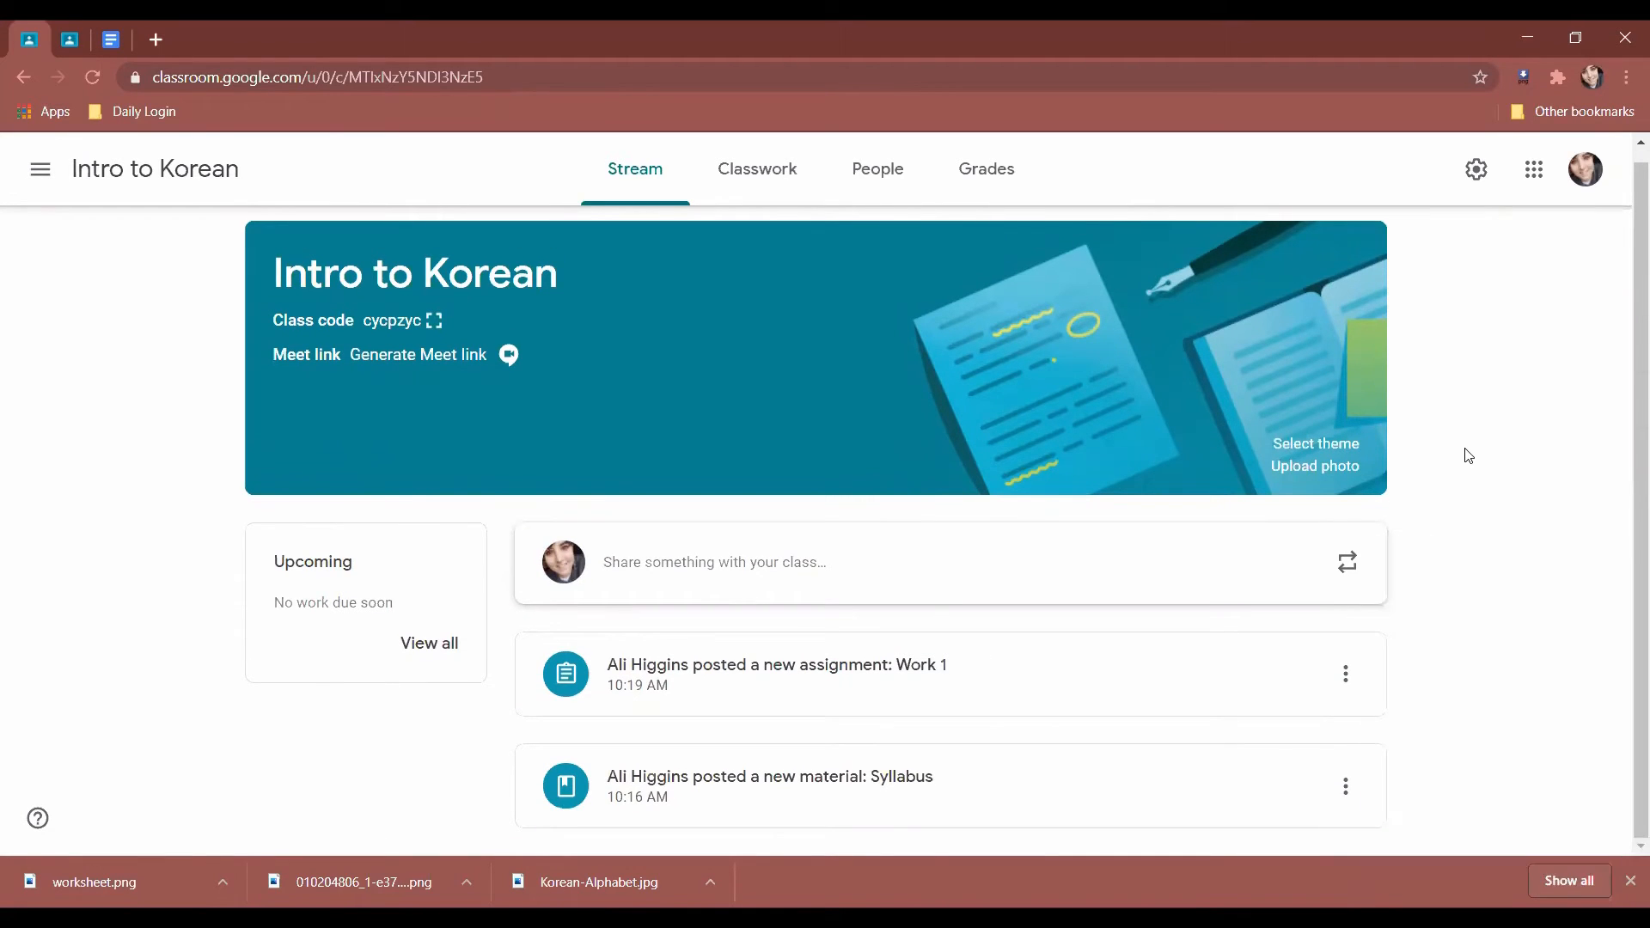
Apply the Arts paint-tubes theme from the gallery to the class banner.
left_click(1316, 445)
scroll(799, 533, "down", 4)
left_click(505, 271)
left_click(688, 270)
left_click(763, 277)
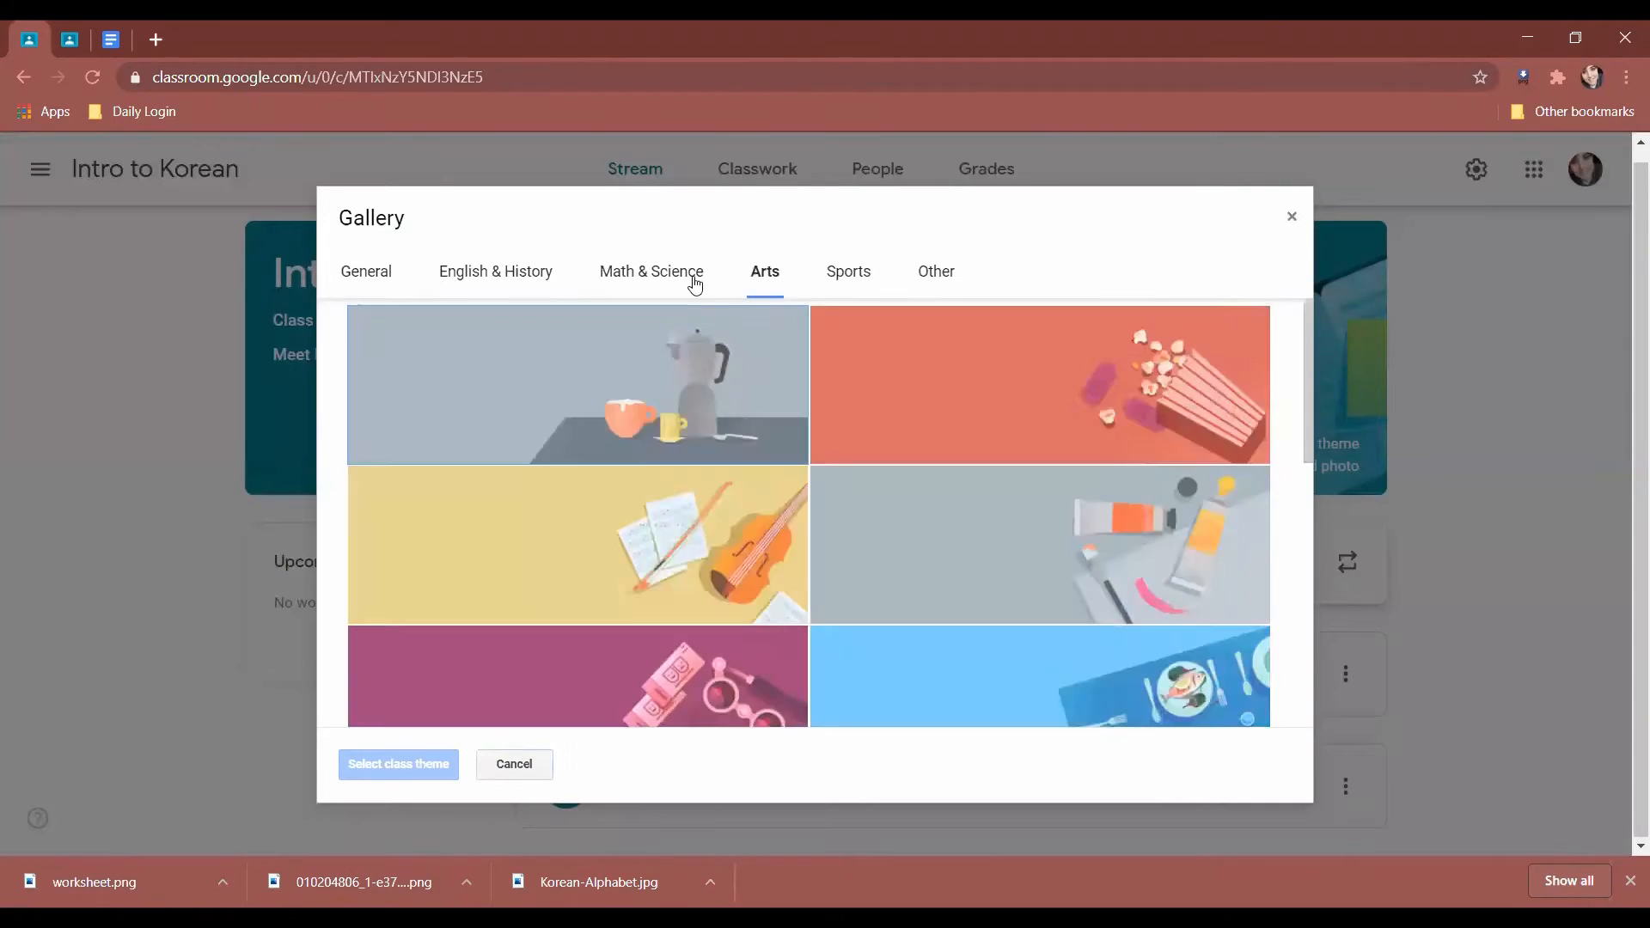
scroll(1091, 448, "down", 3)
scroll(1068, 430, "up", 1)
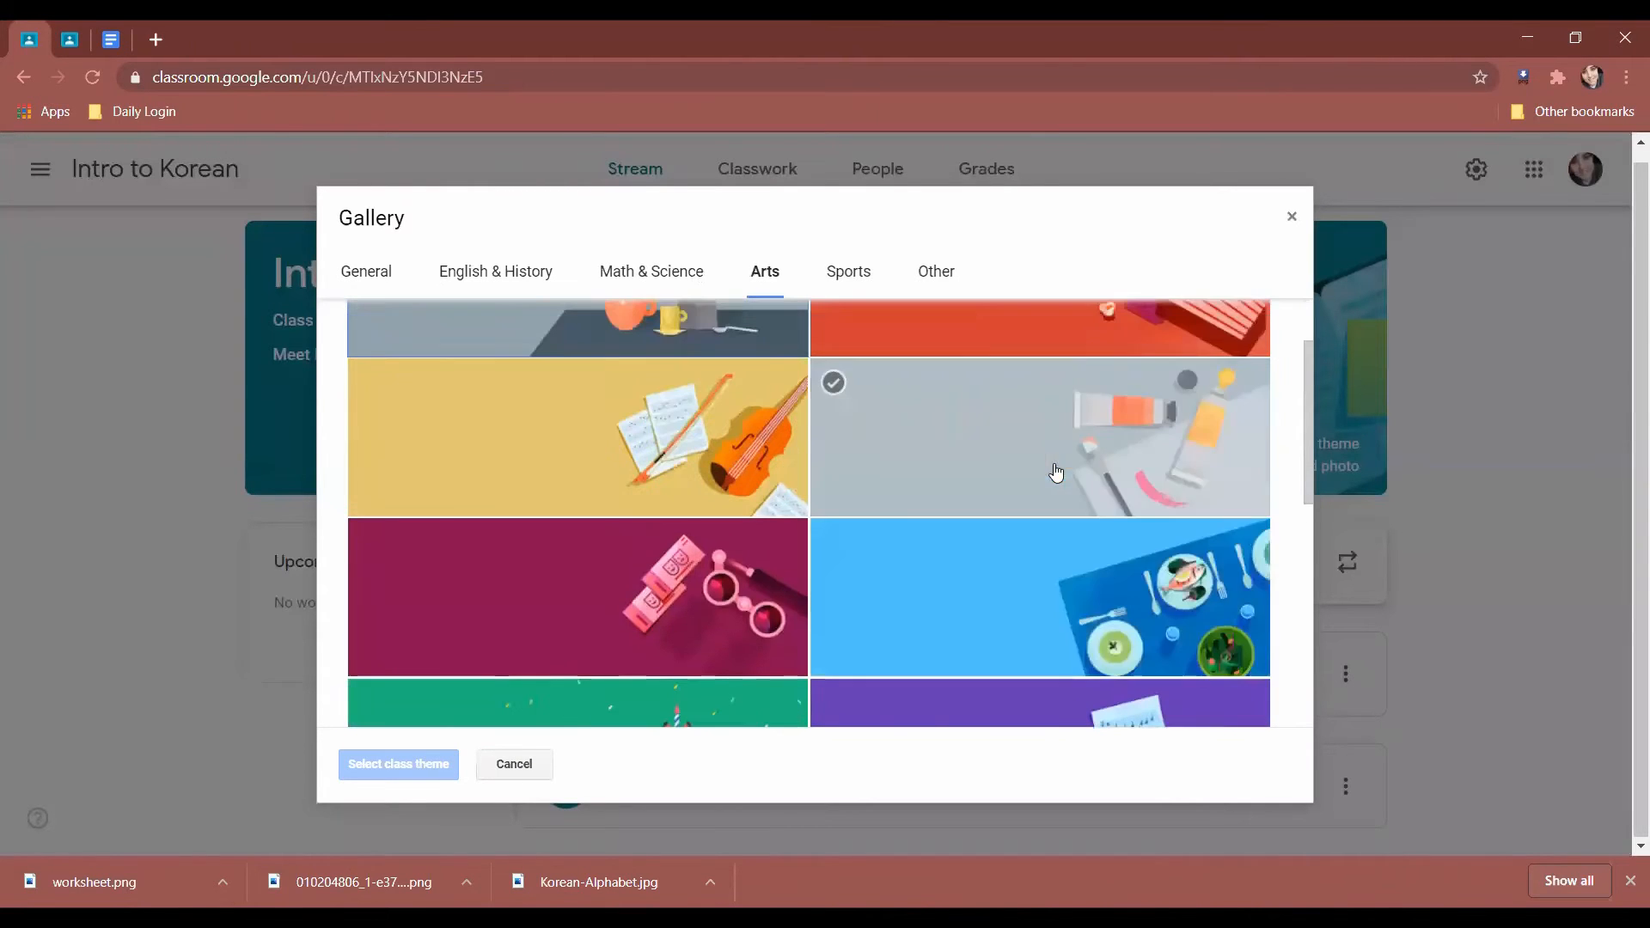
left_click(1057, 472)
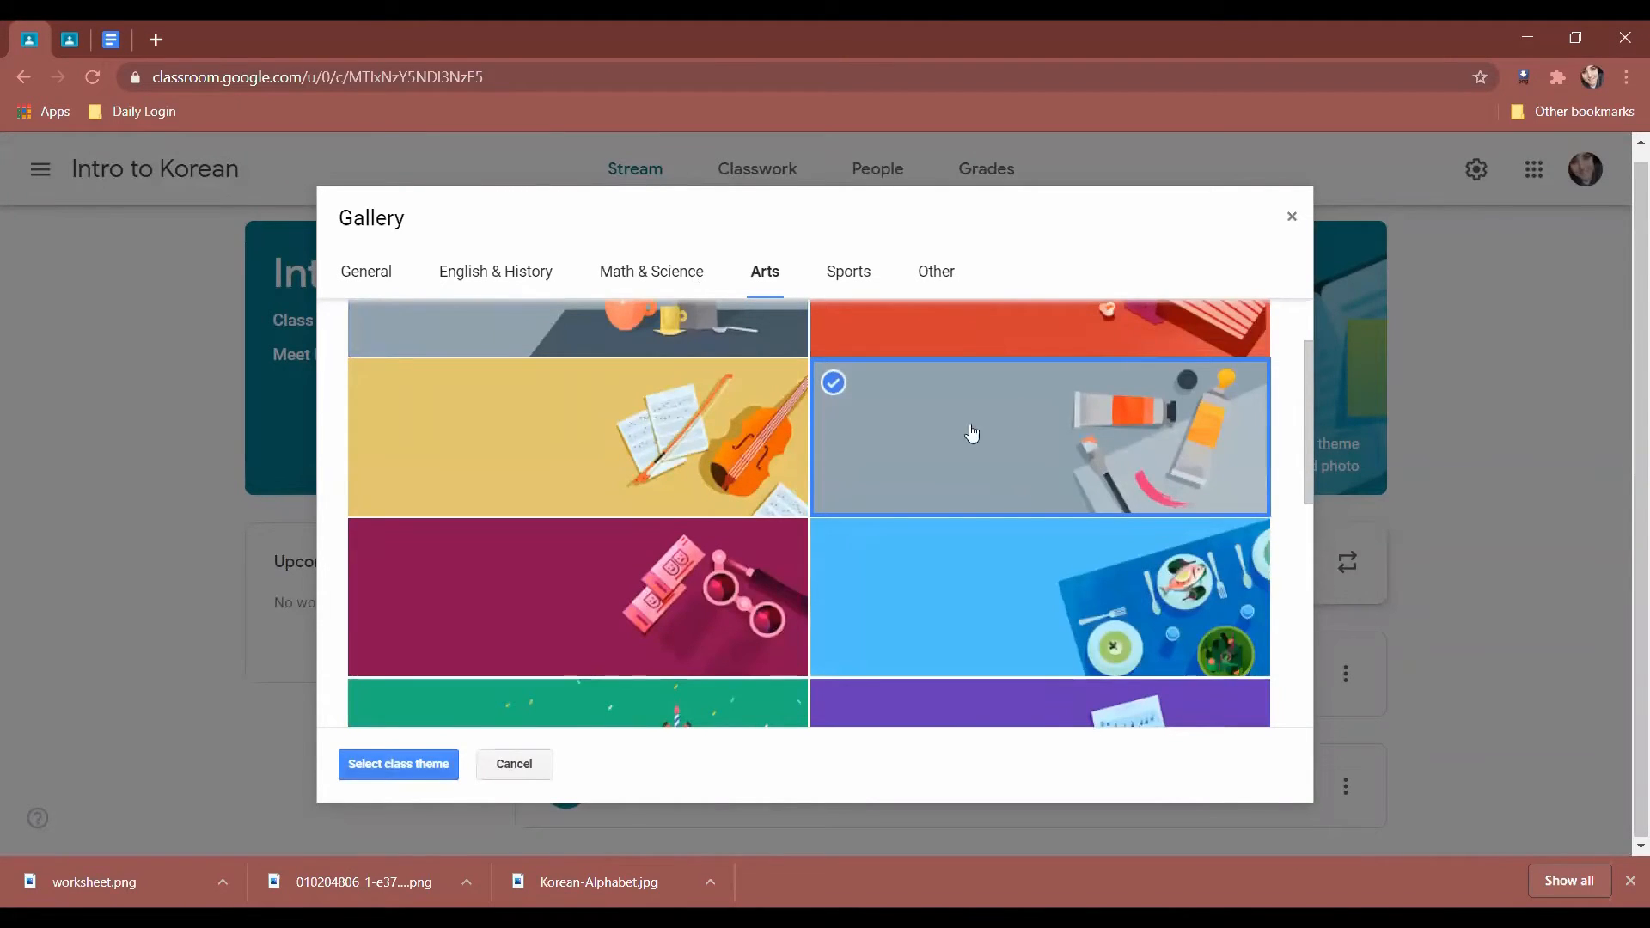
left_click(419, 770)
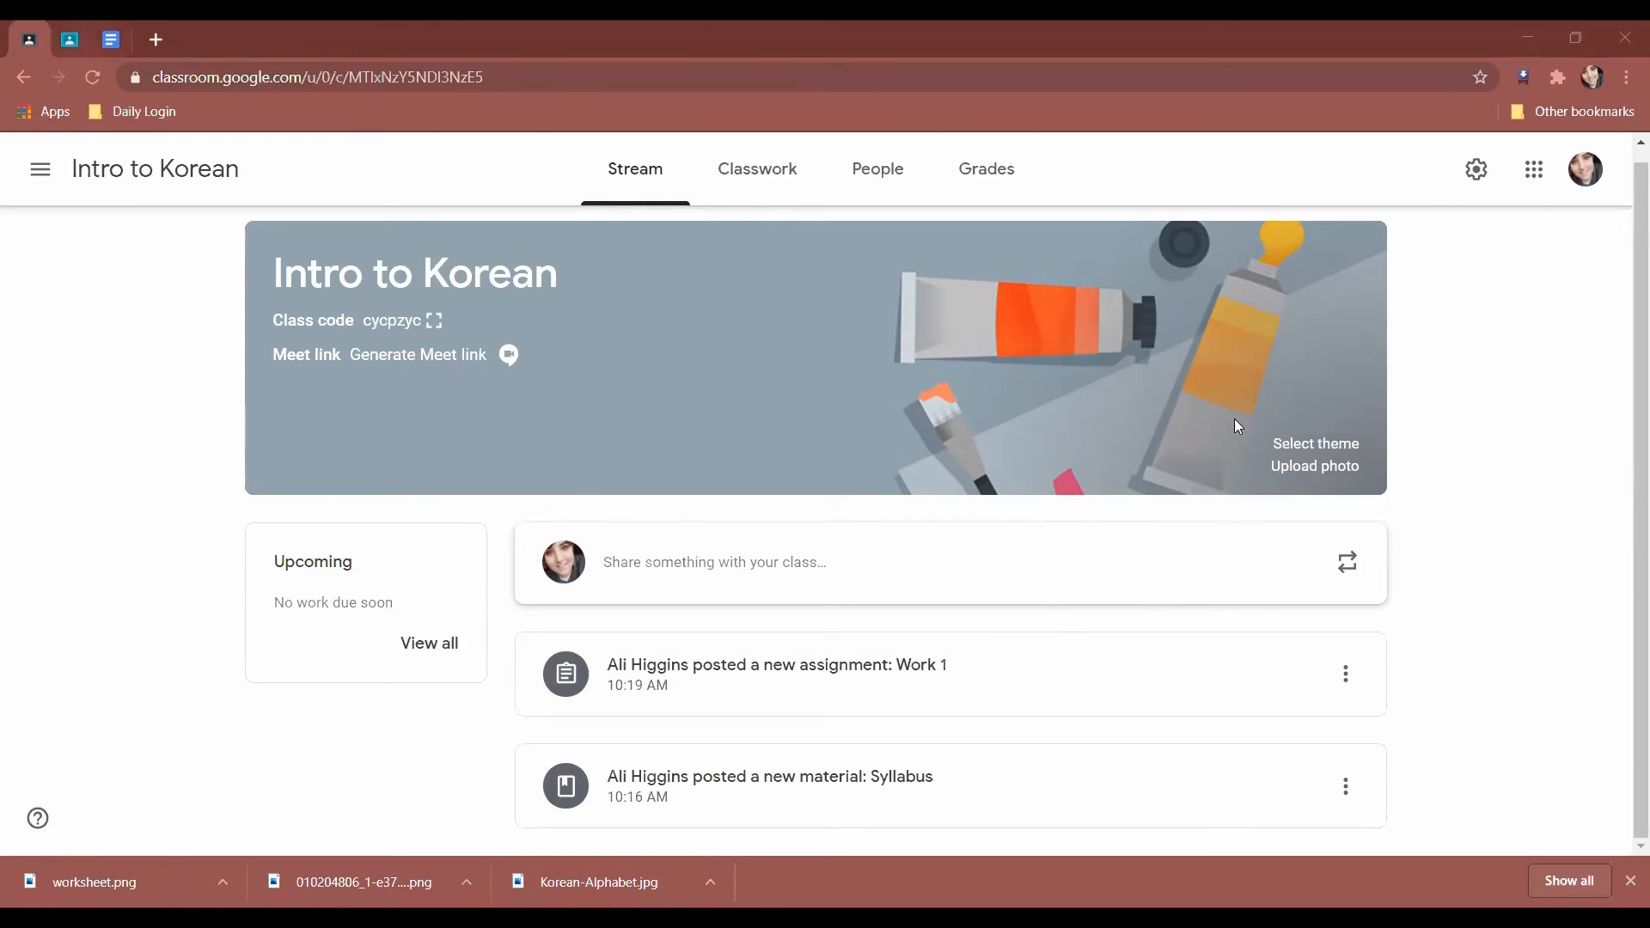
key("ctrl+Tab")
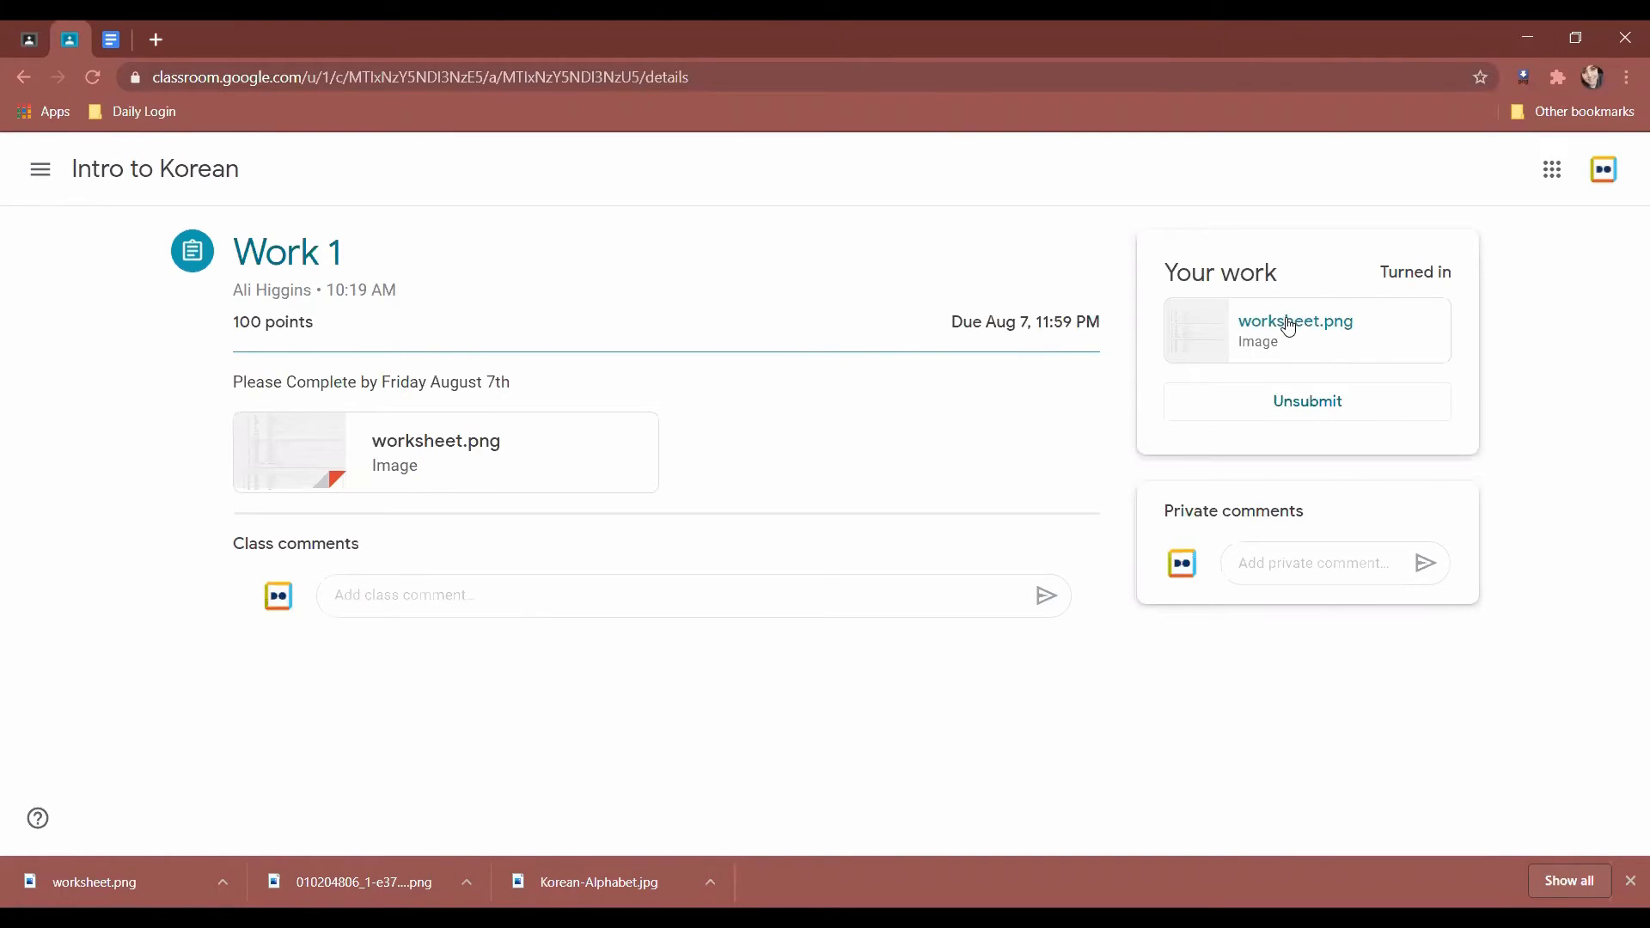
left_click(1298, 571)
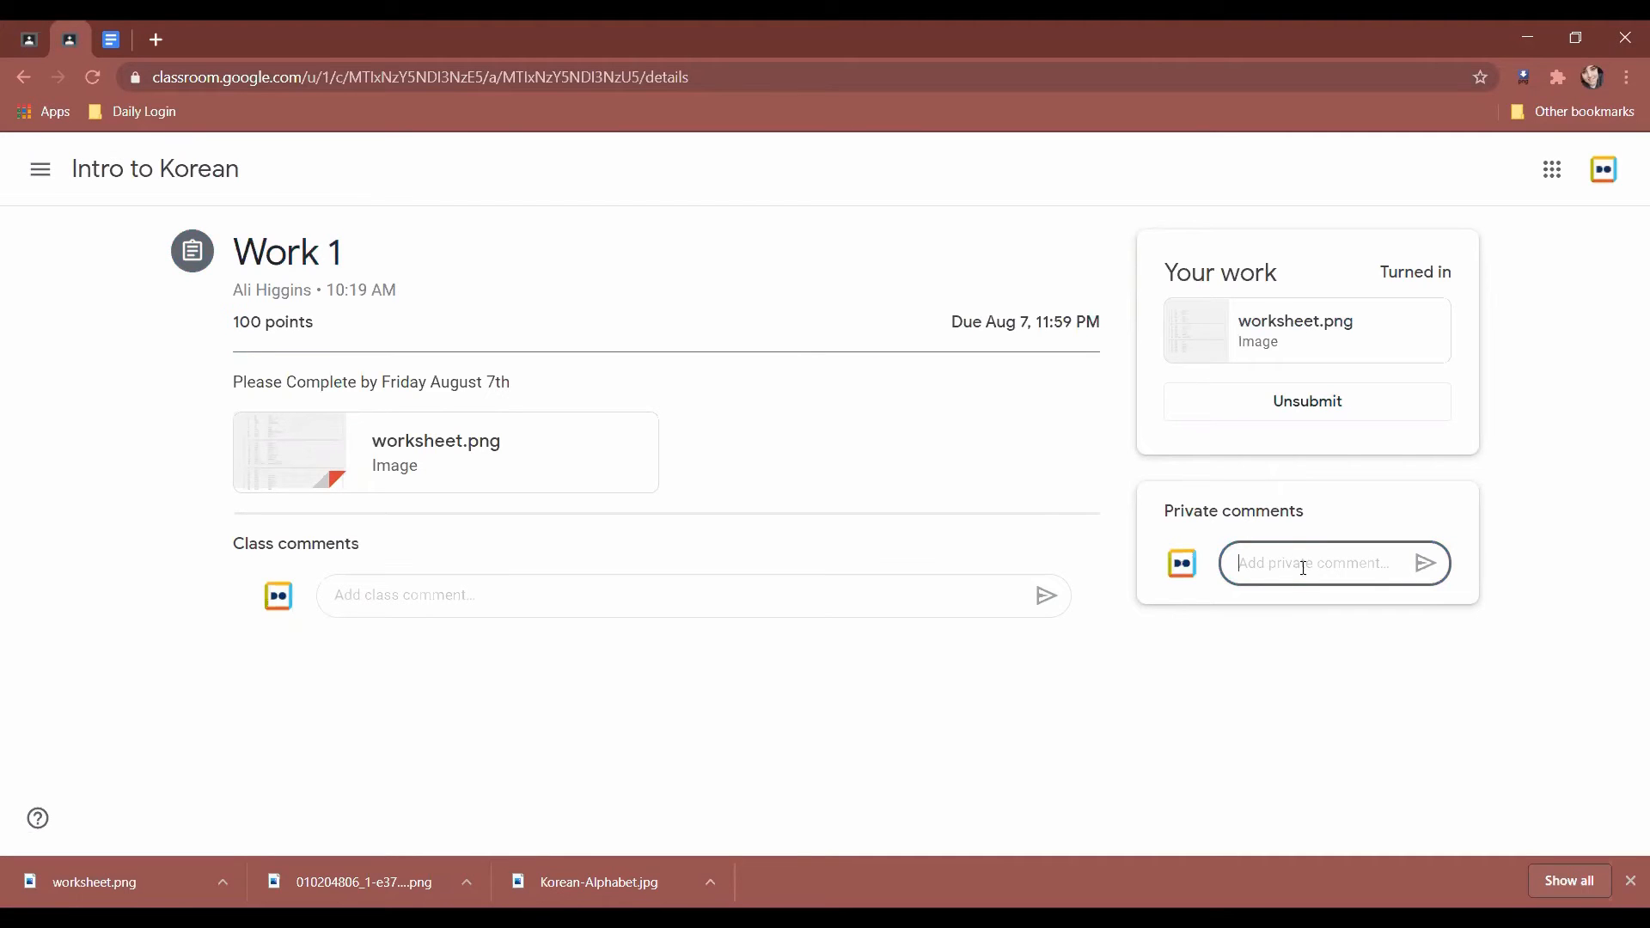
left_click(16, 34)
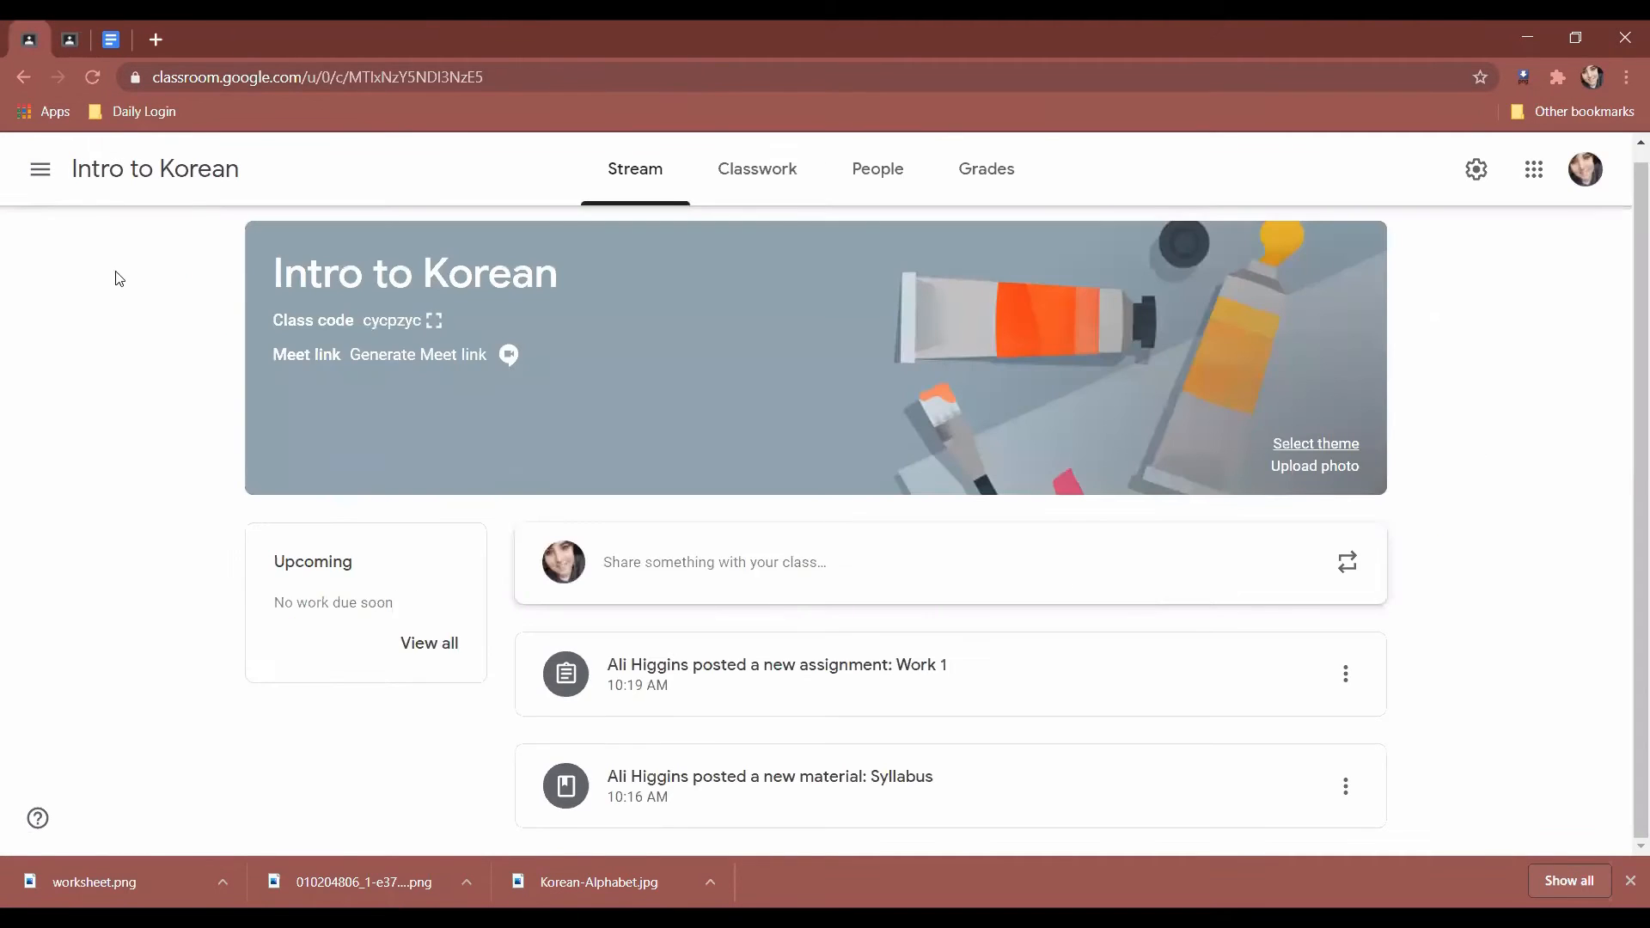
left_click(93, 82)
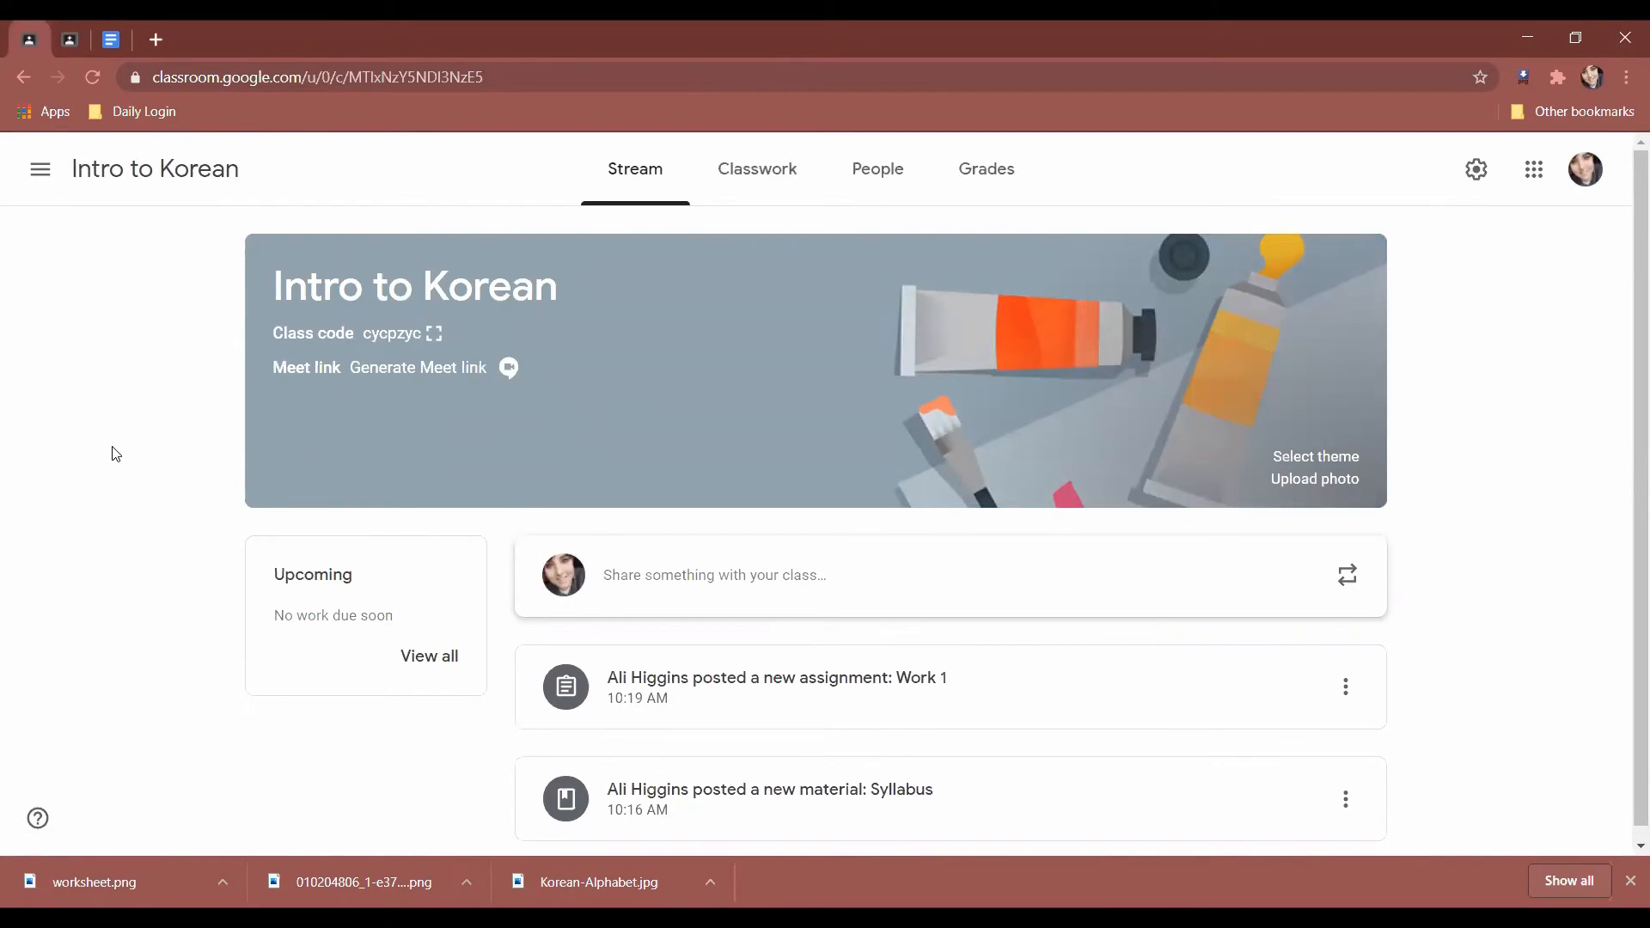
scroll(119, 450, "down", 1)
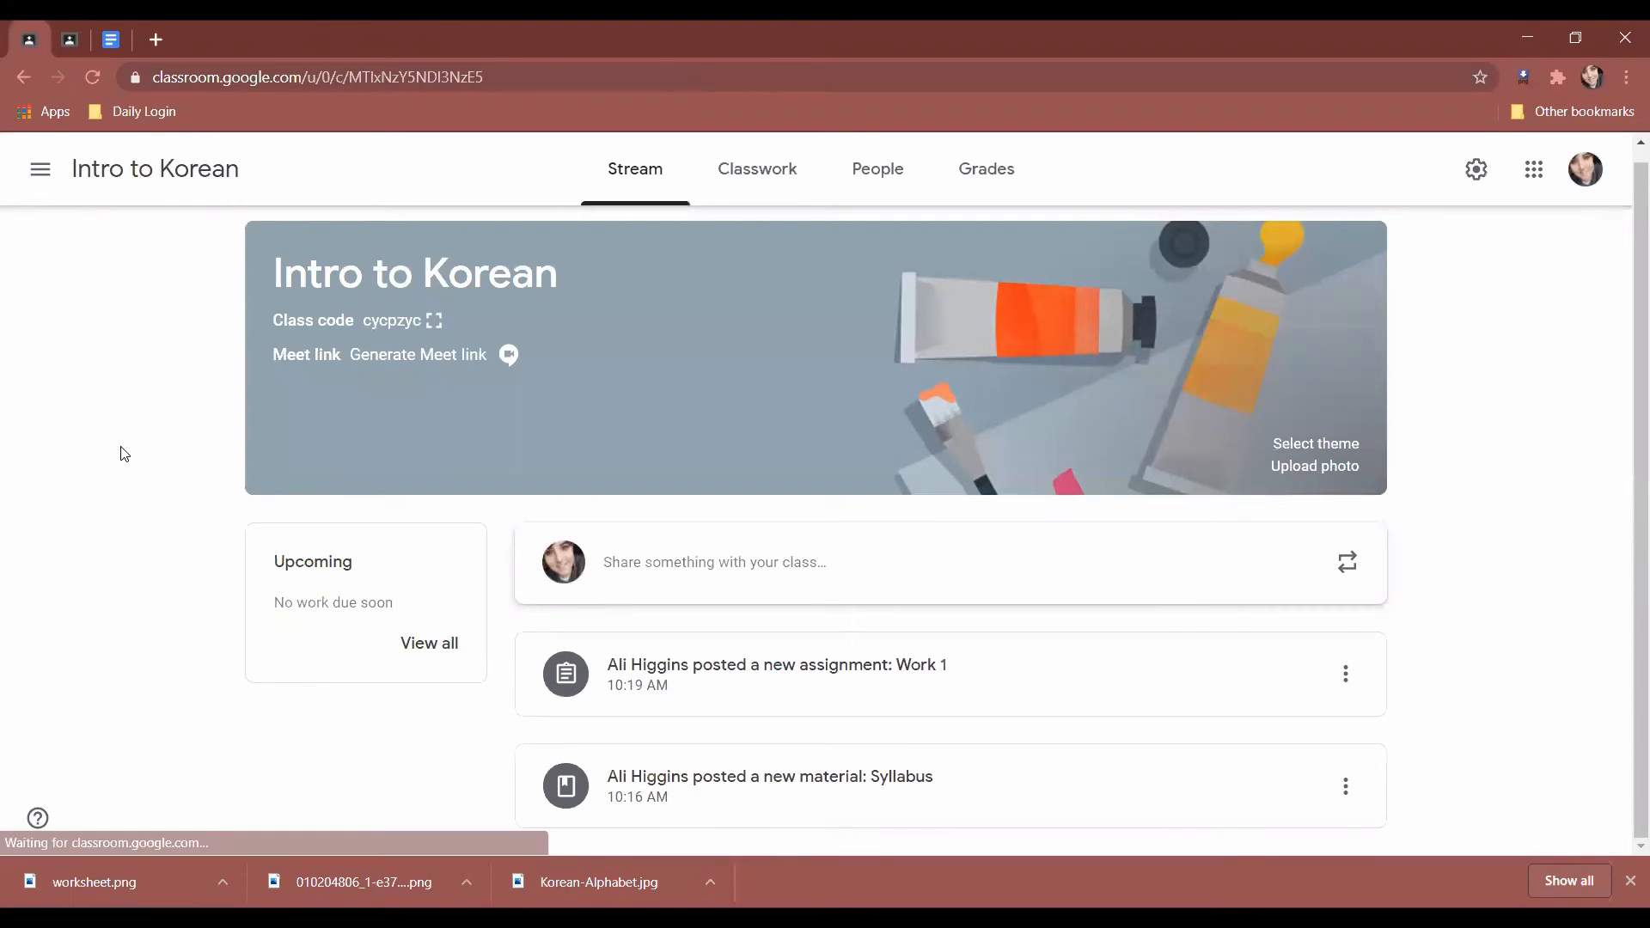
View the Work 1 student work from Classwork, showing one turned-in worksheet.png.
left_click(766, 195)
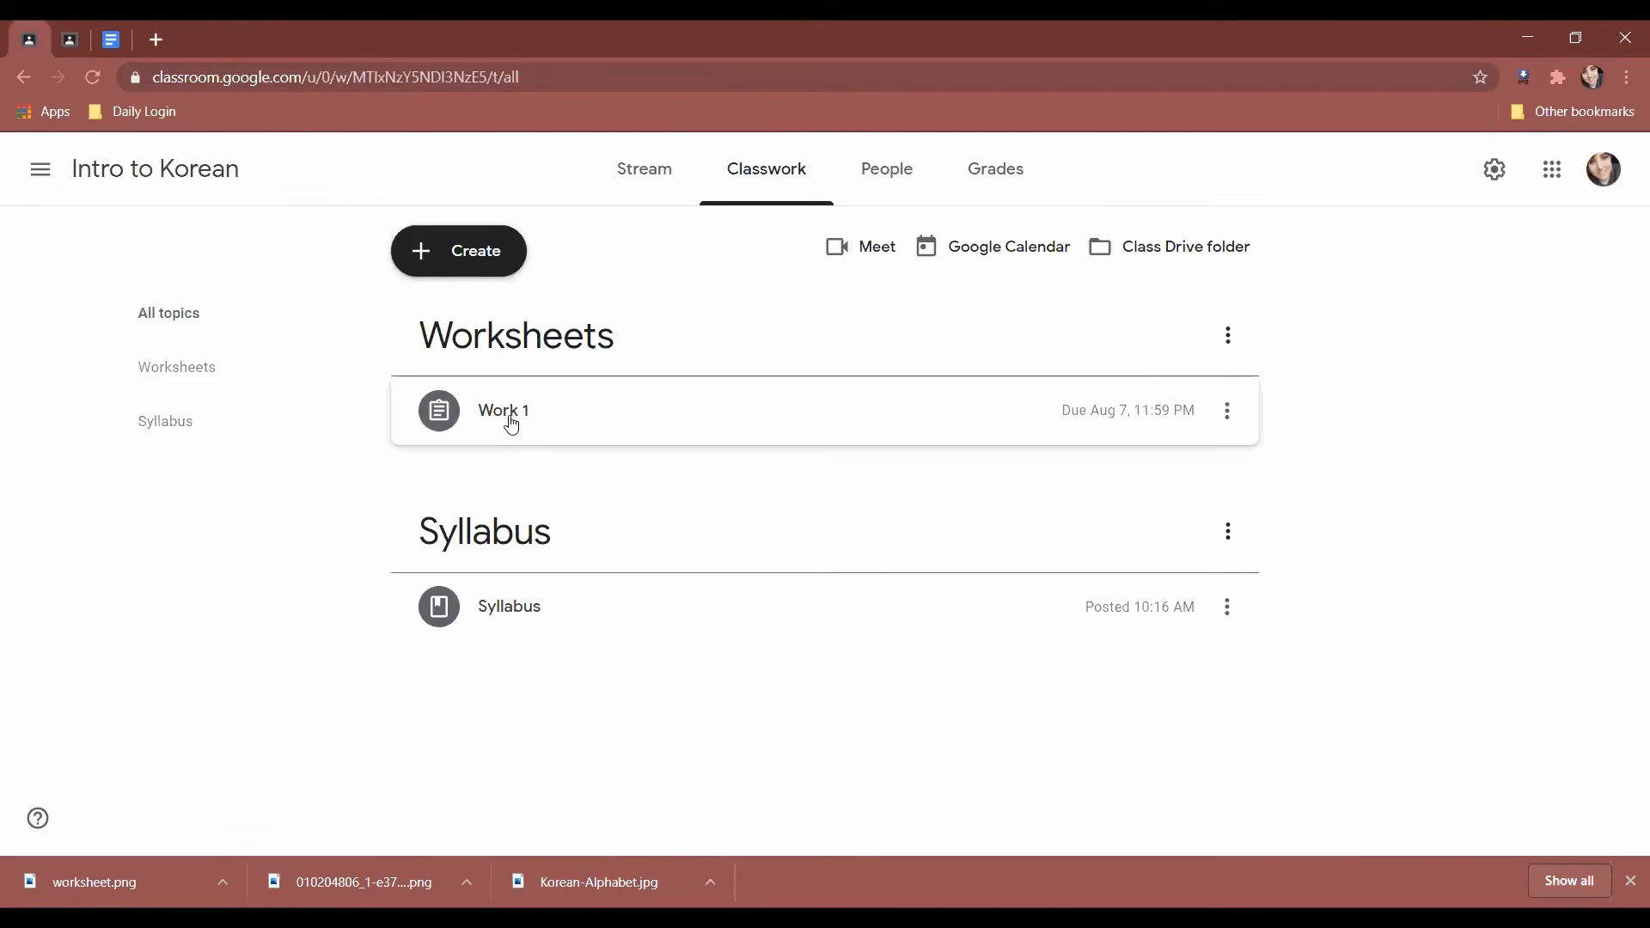
left_click(511, 422)
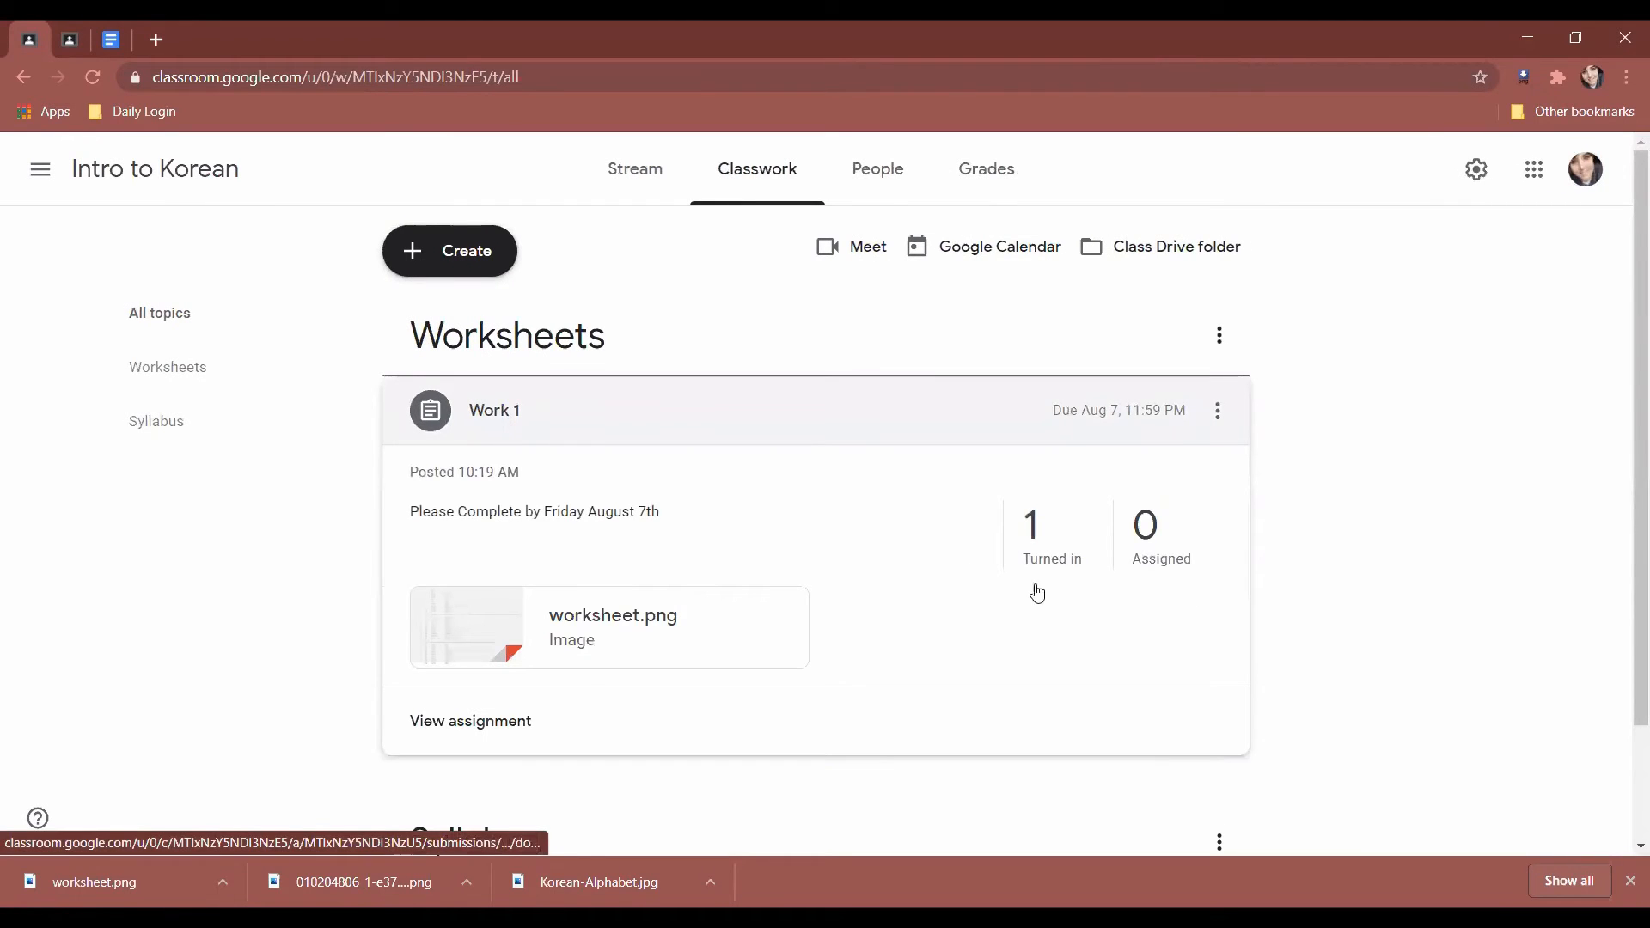
left_click(444, 729)
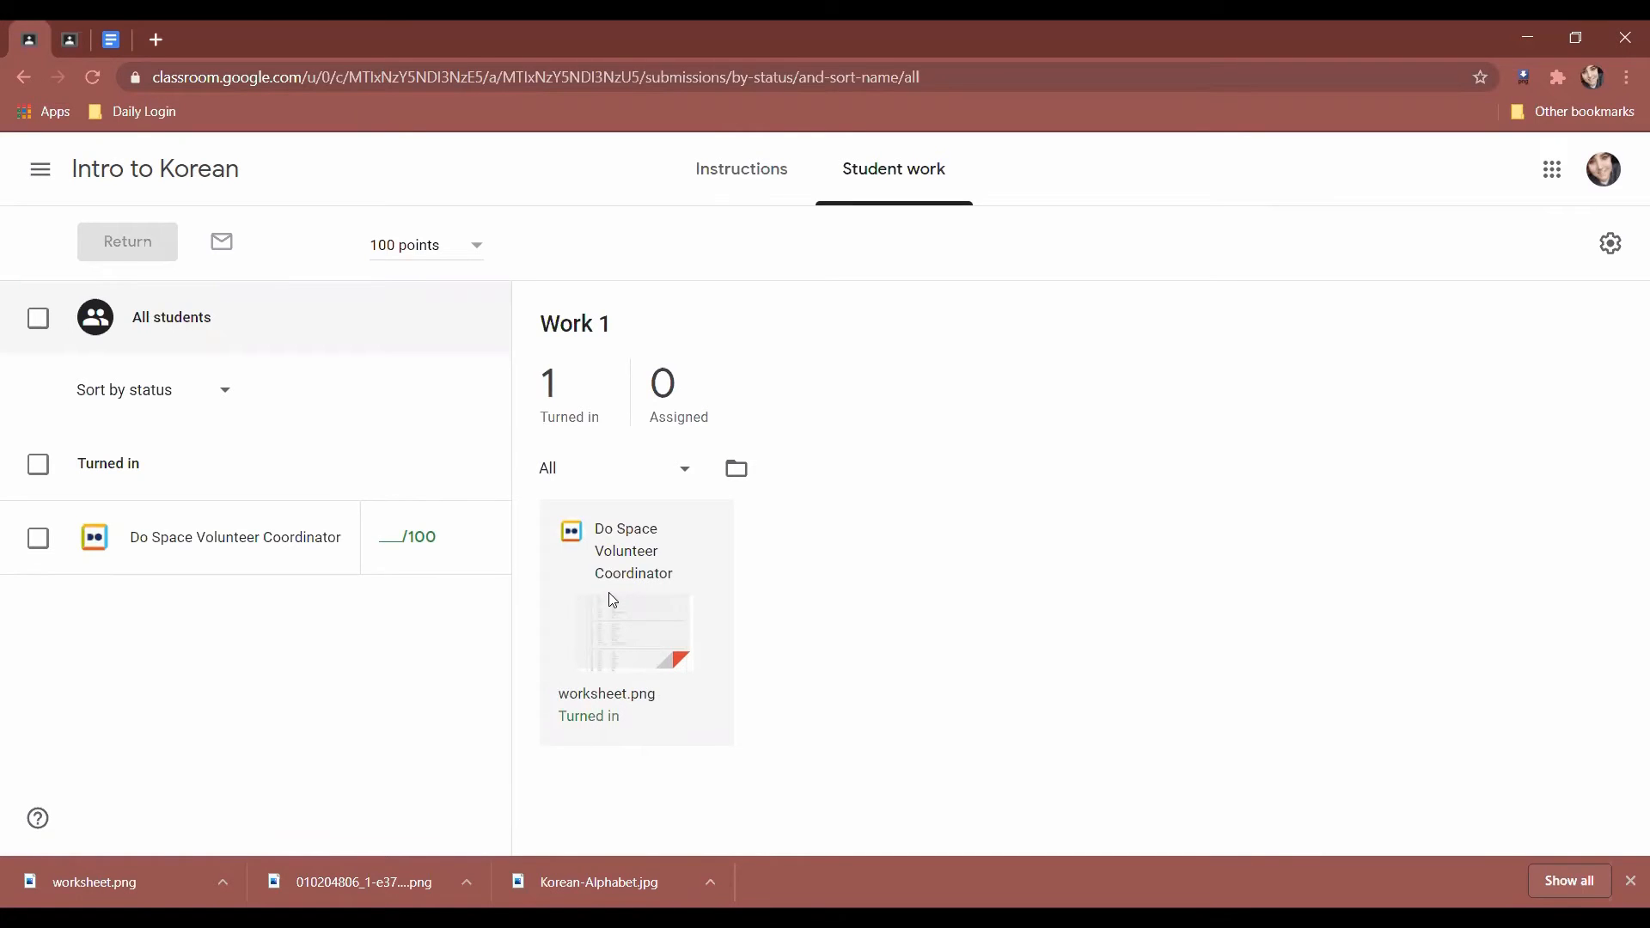
Show the turned-in worksheet.png for grading and enter a draft grade of 90/100.
left_click(613, 652)
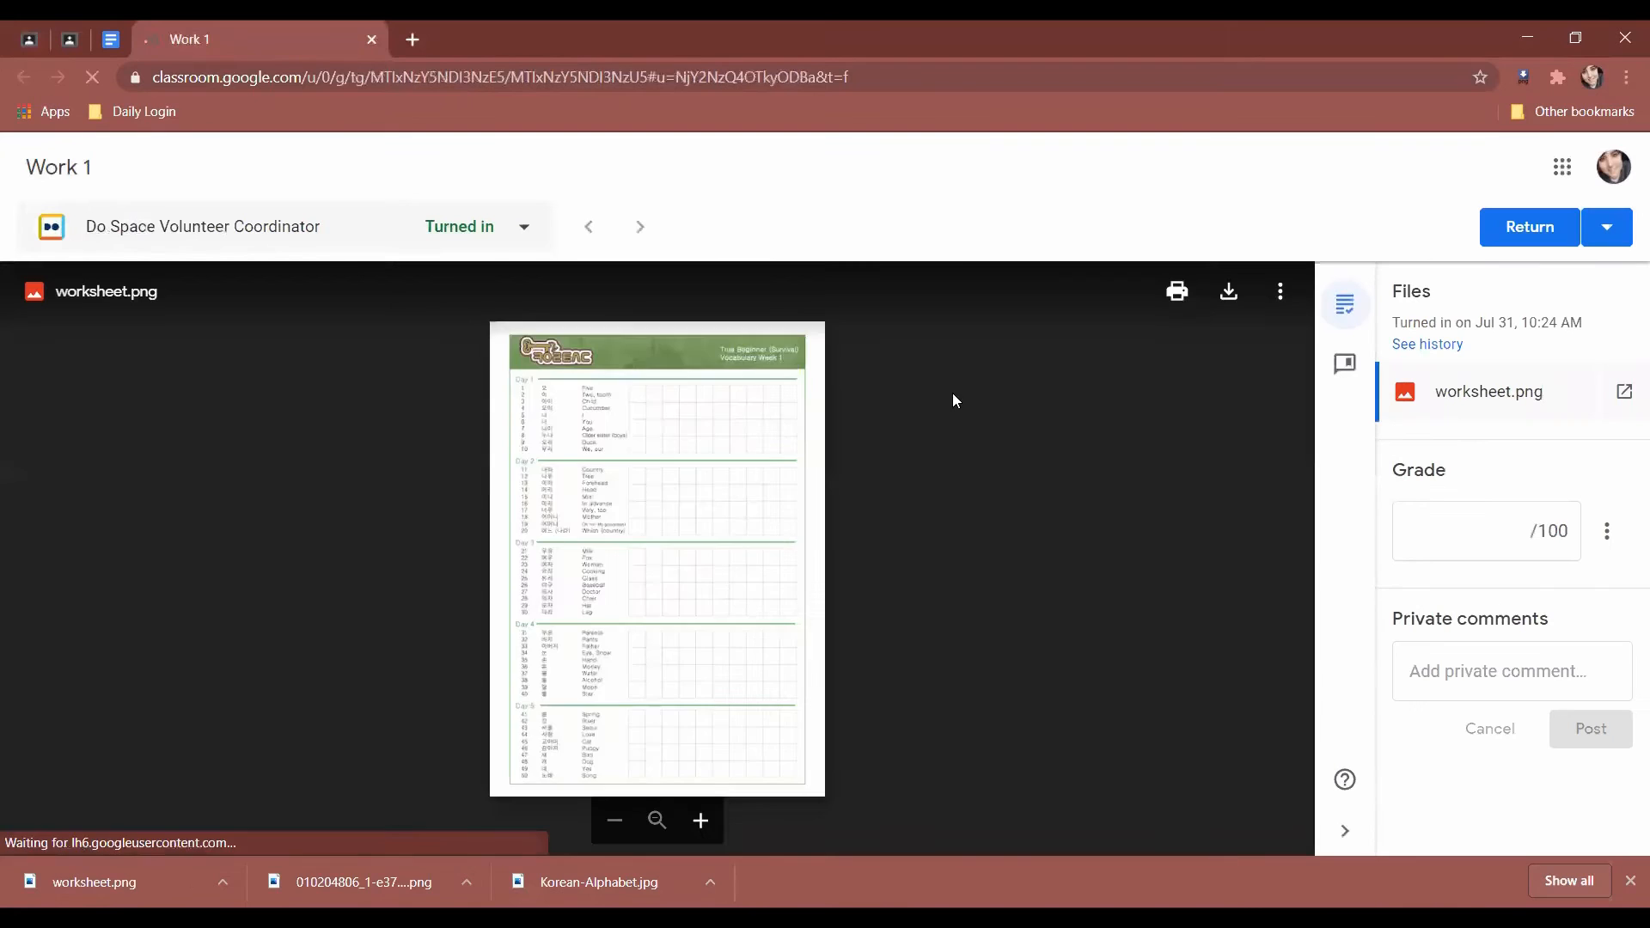
left_click(684, 481)
left_click(736, 479)
left_click(1491, 539)
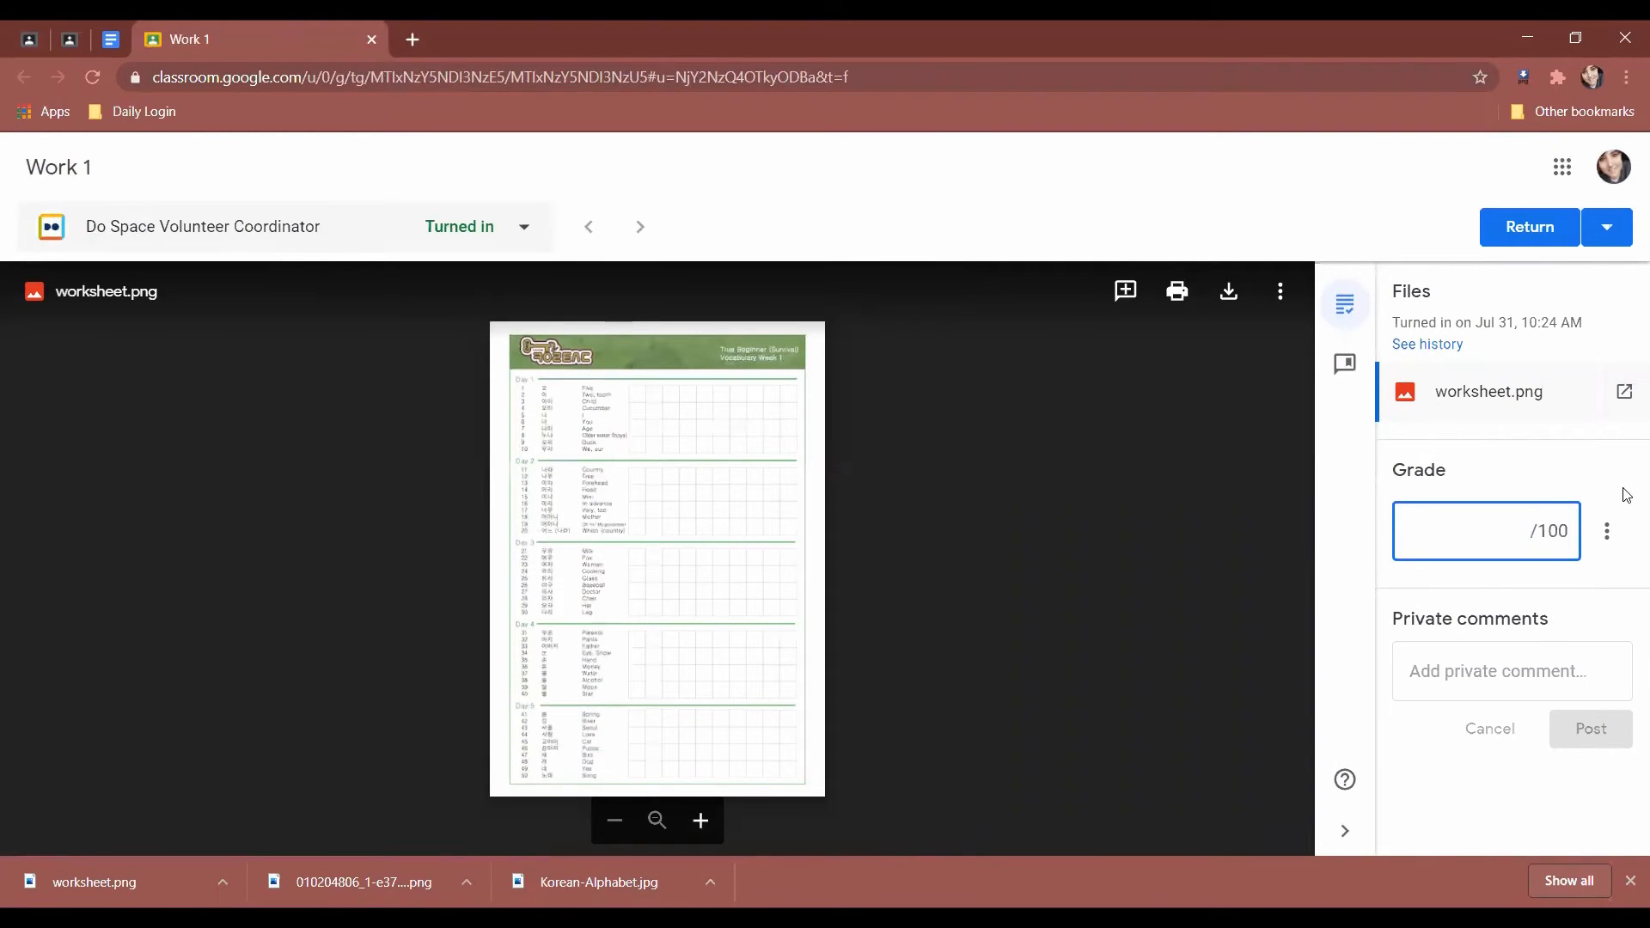
type("90")
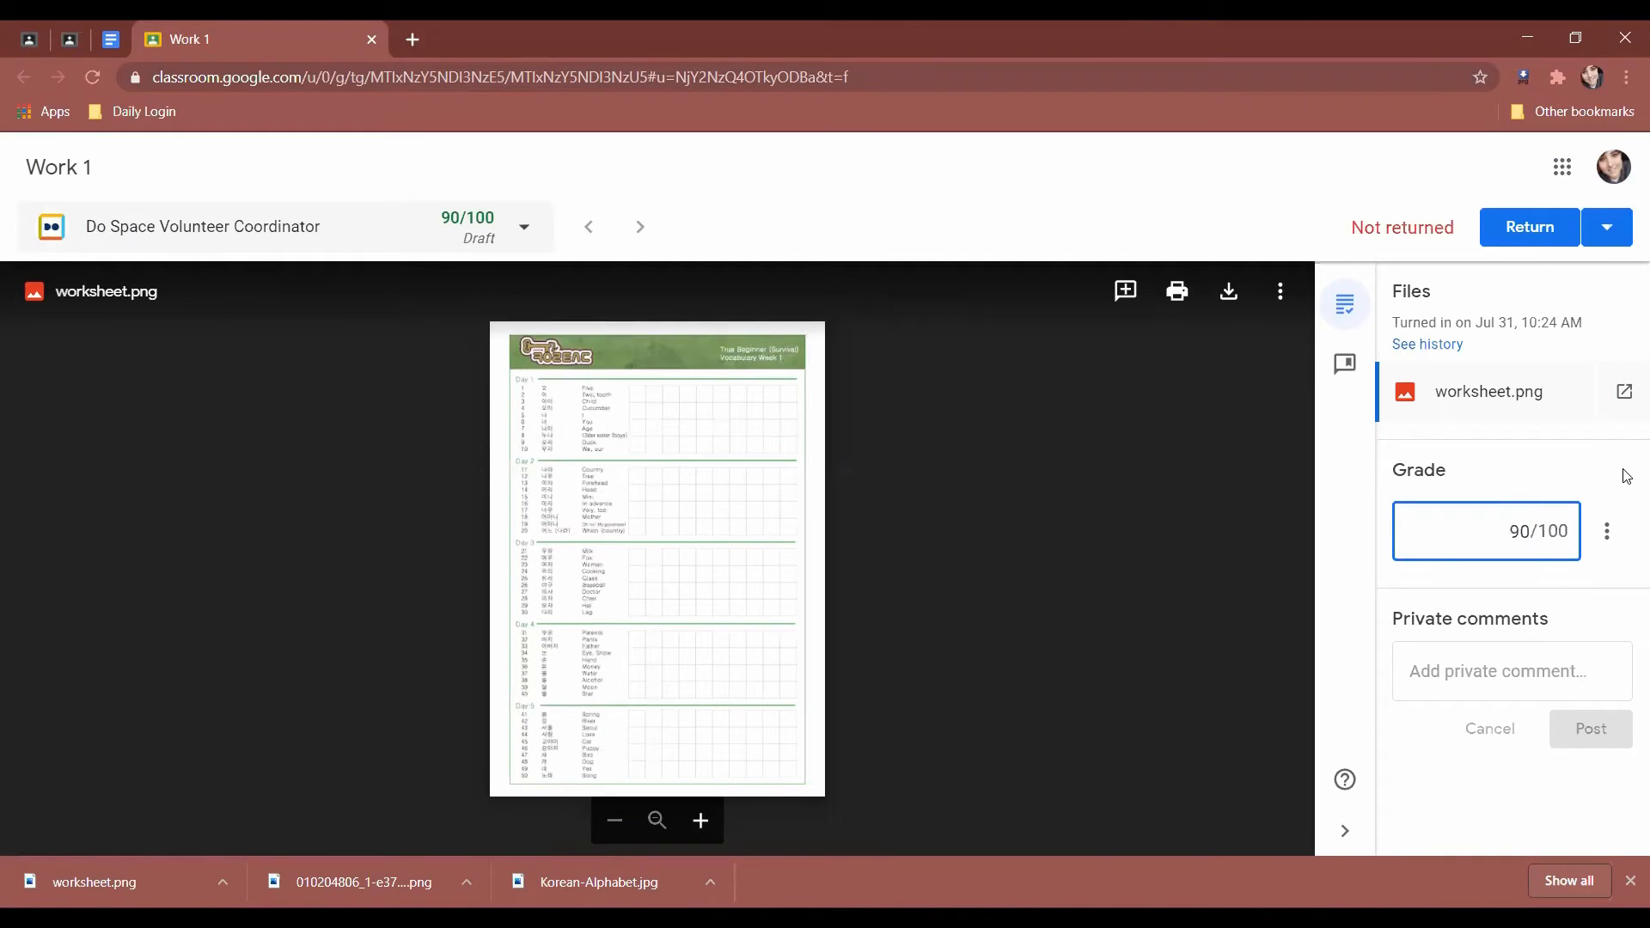
Look over the whole worksheet page, leaving the private comment box empty.
left_click(1609, 668)
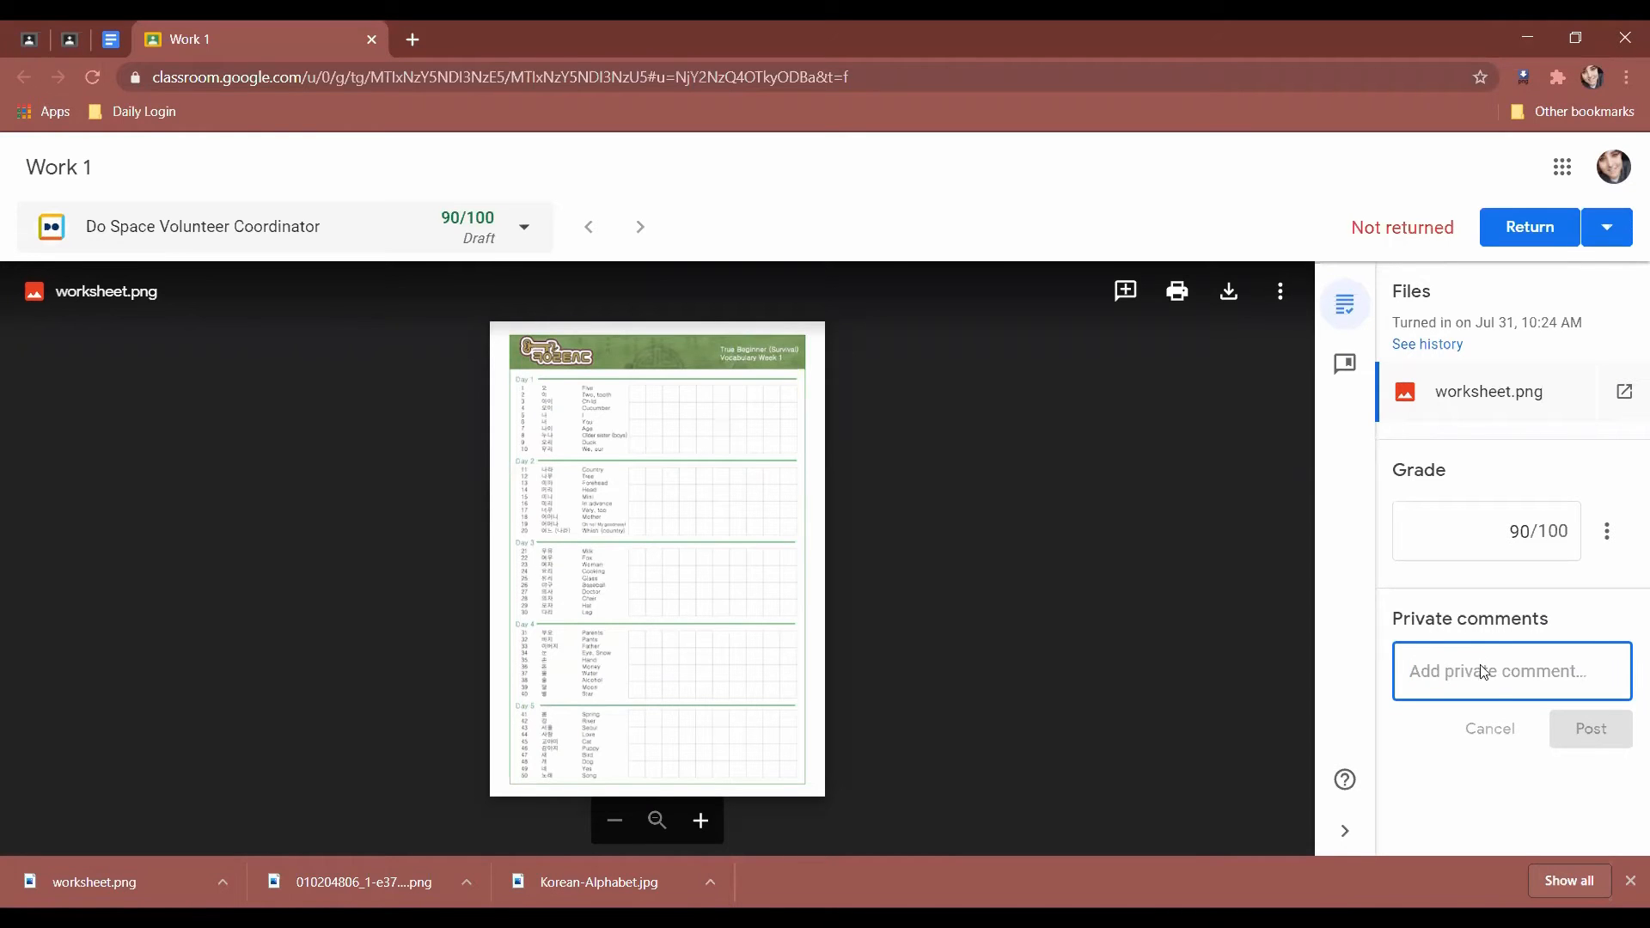
scroll(607, 420, "up", 3)
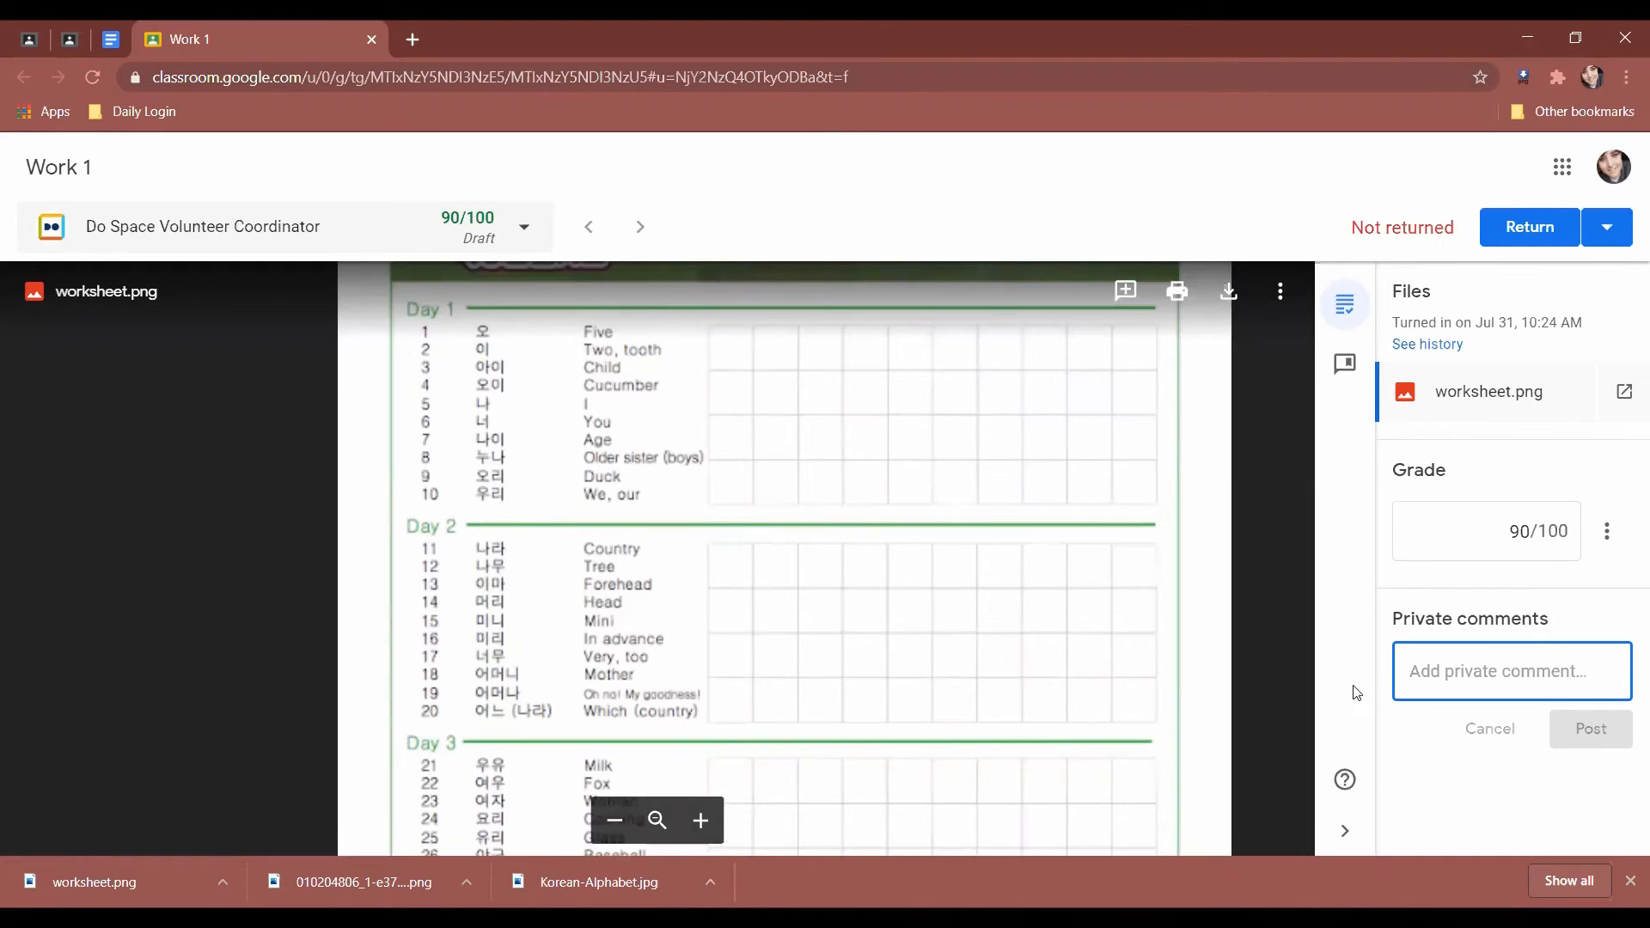
scroll(1006, 558, "down", 3)
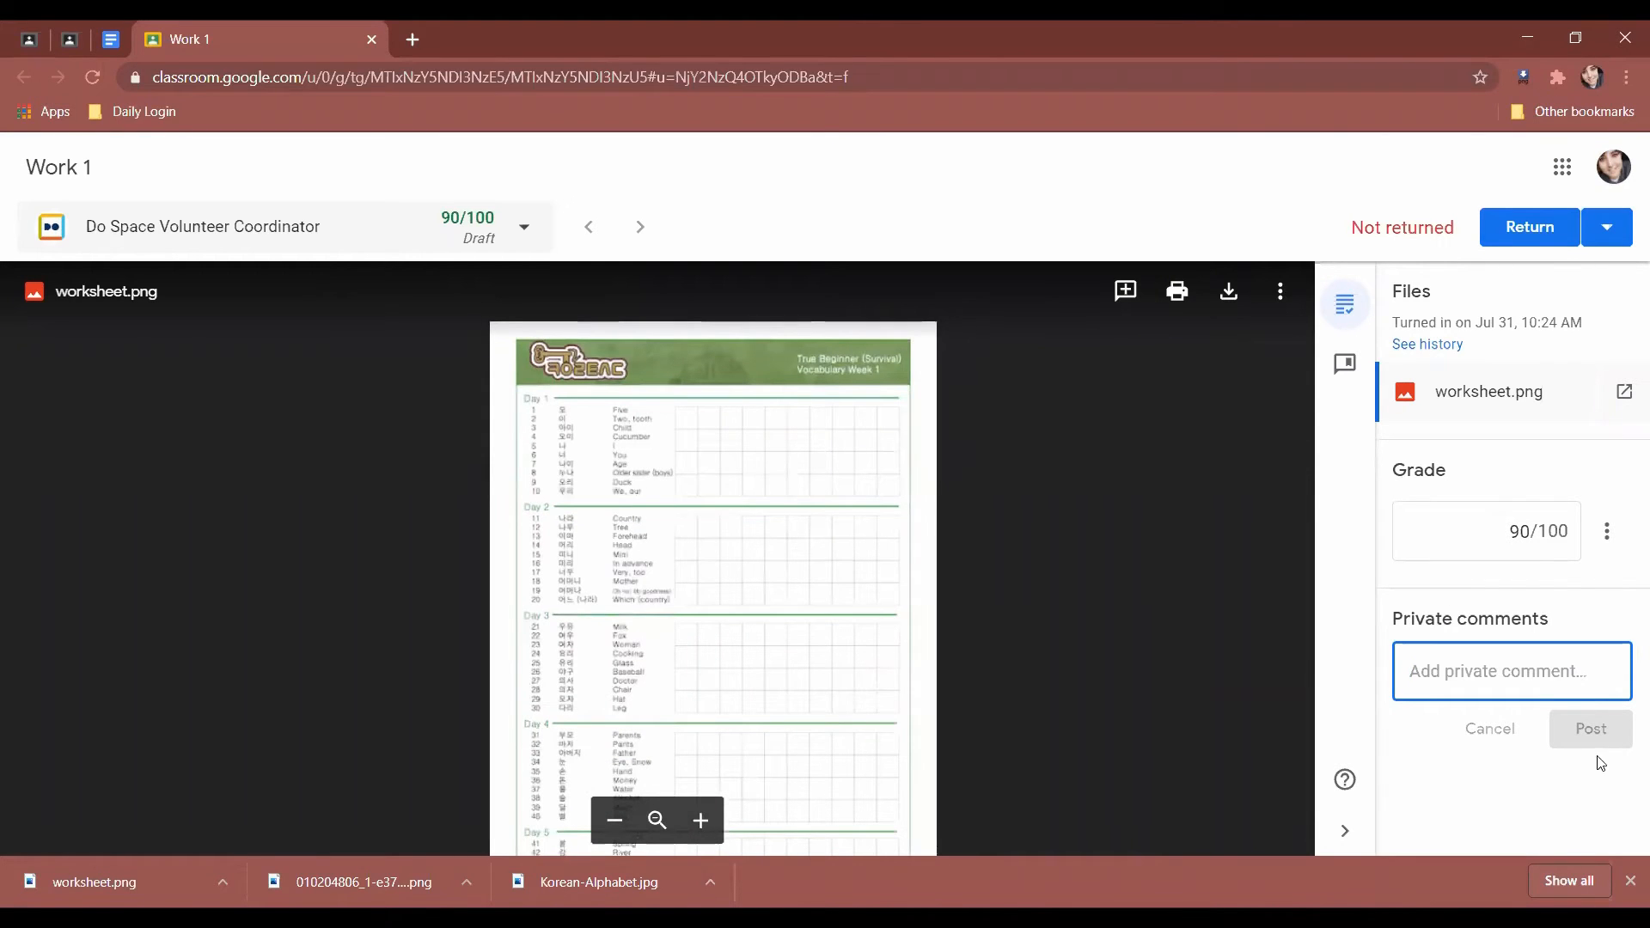
left_click(1610, 617)
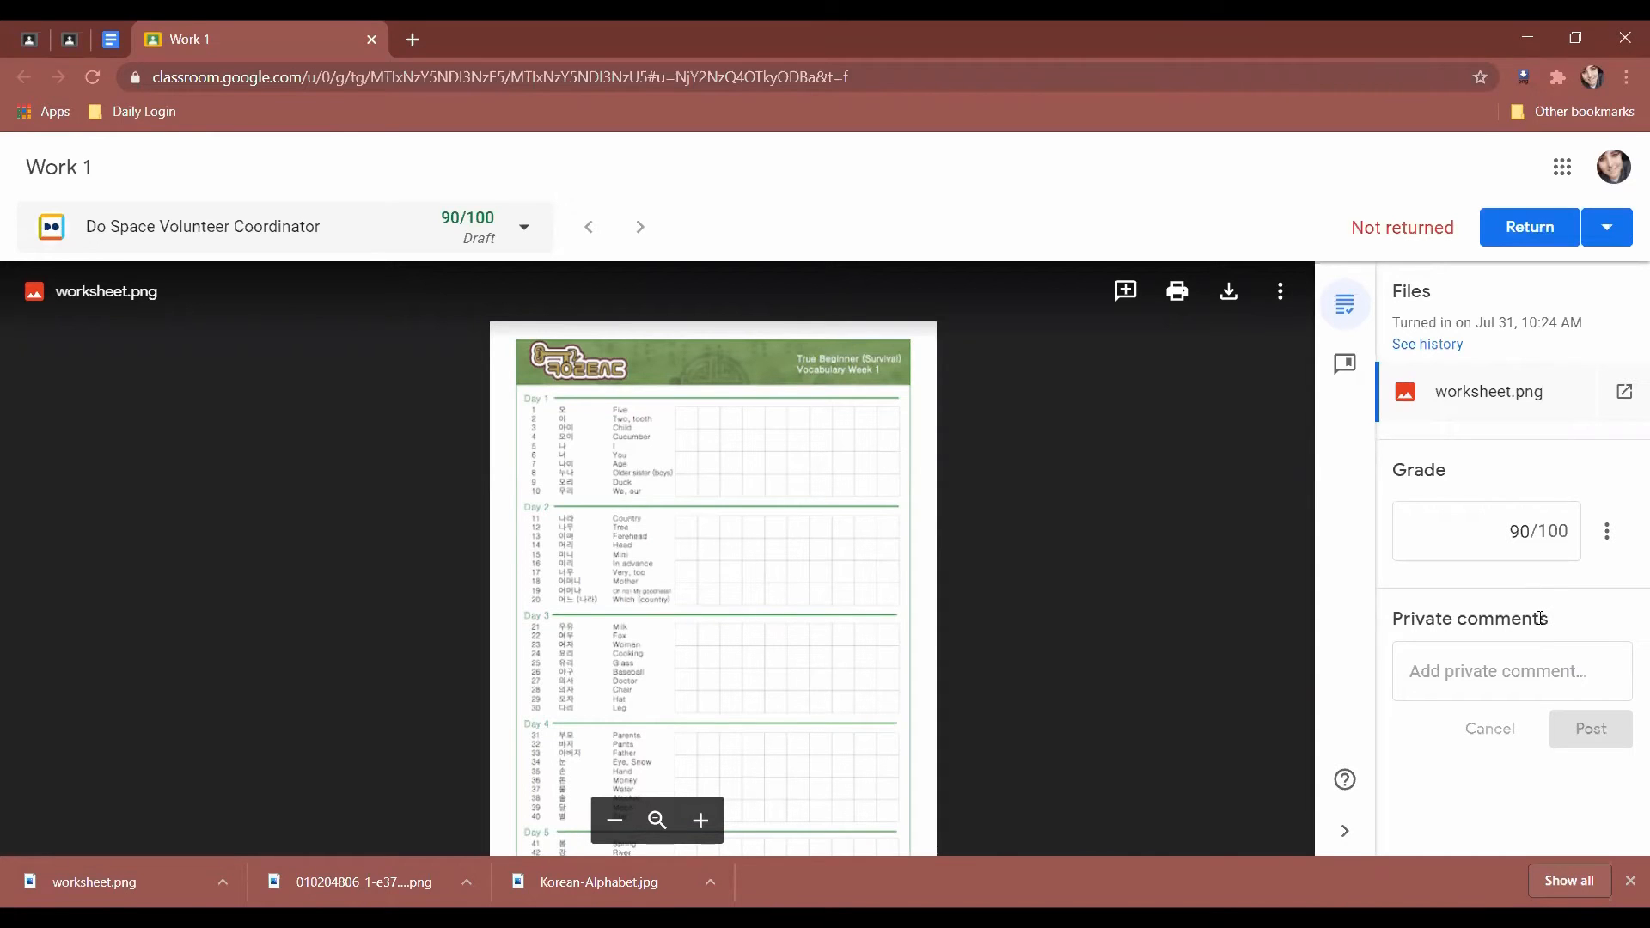
scroll(871, 497, "down", 3)
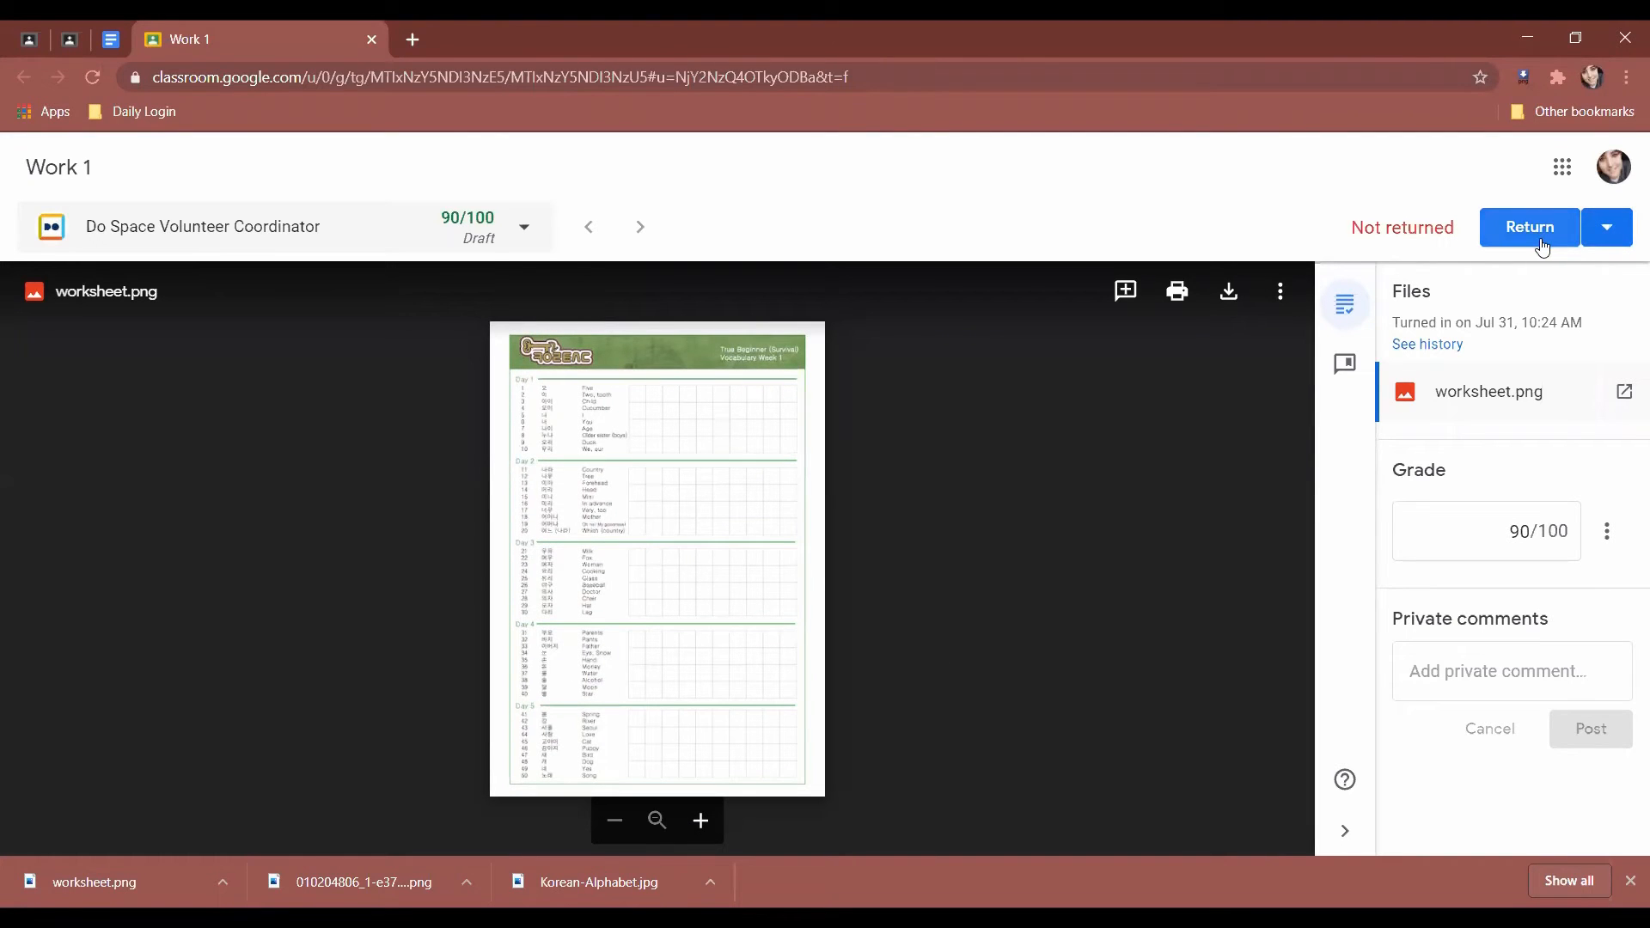
Write the private comment 'look over again' on the submission.
left_click(1609, 230)
left_click(1617, 235)
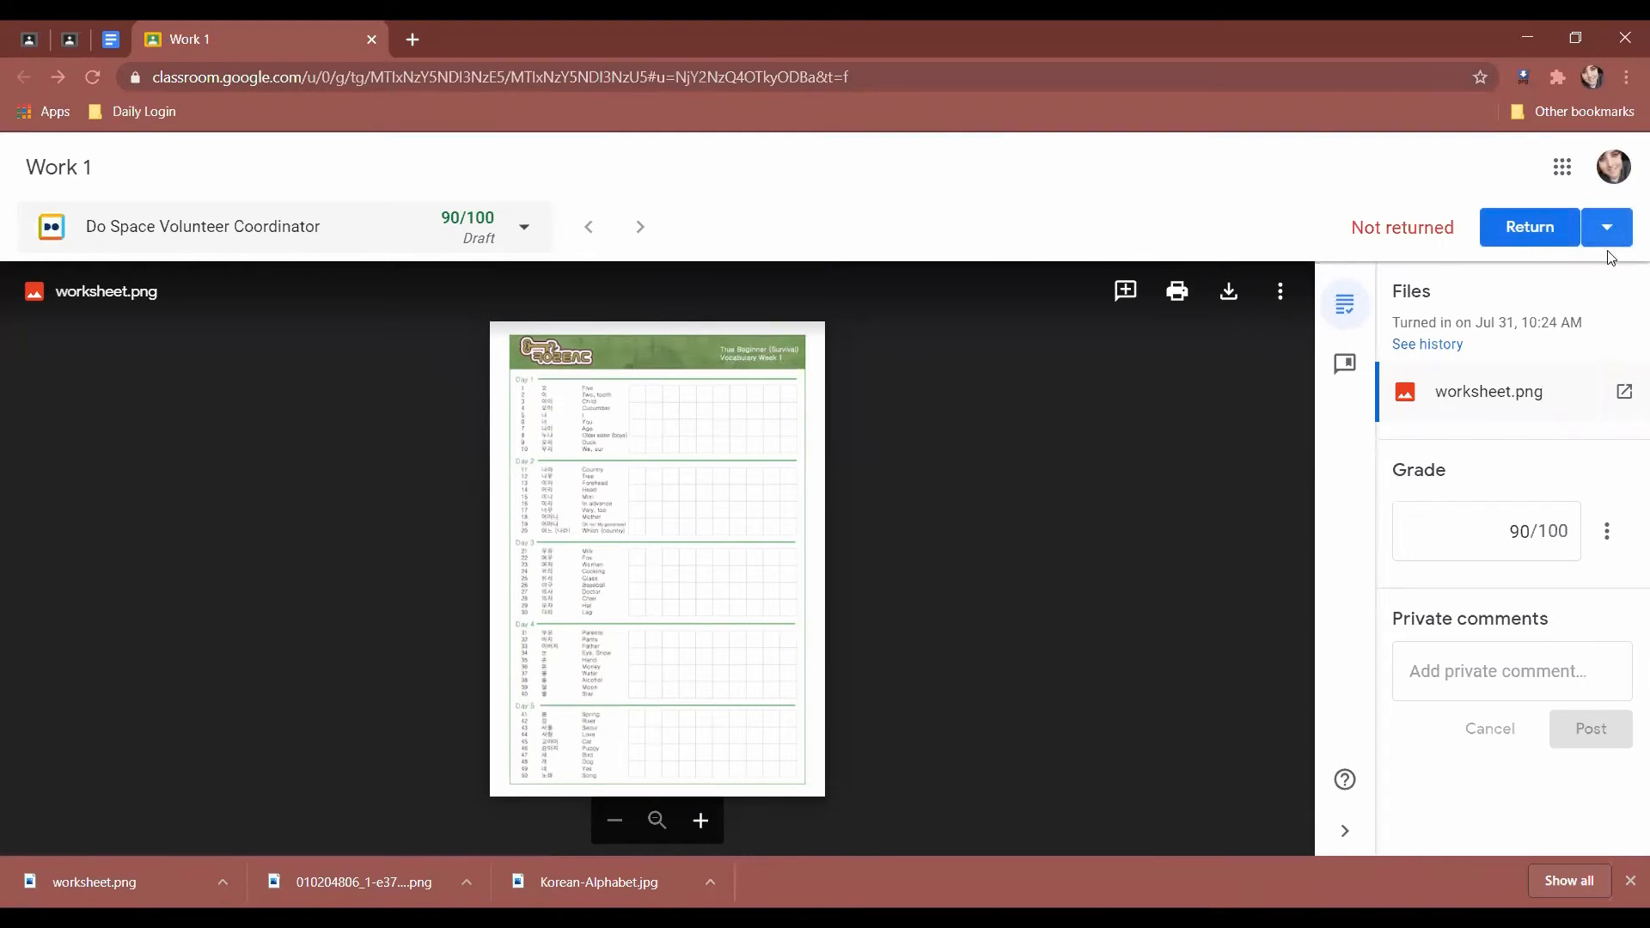
left_click(1547, 672)
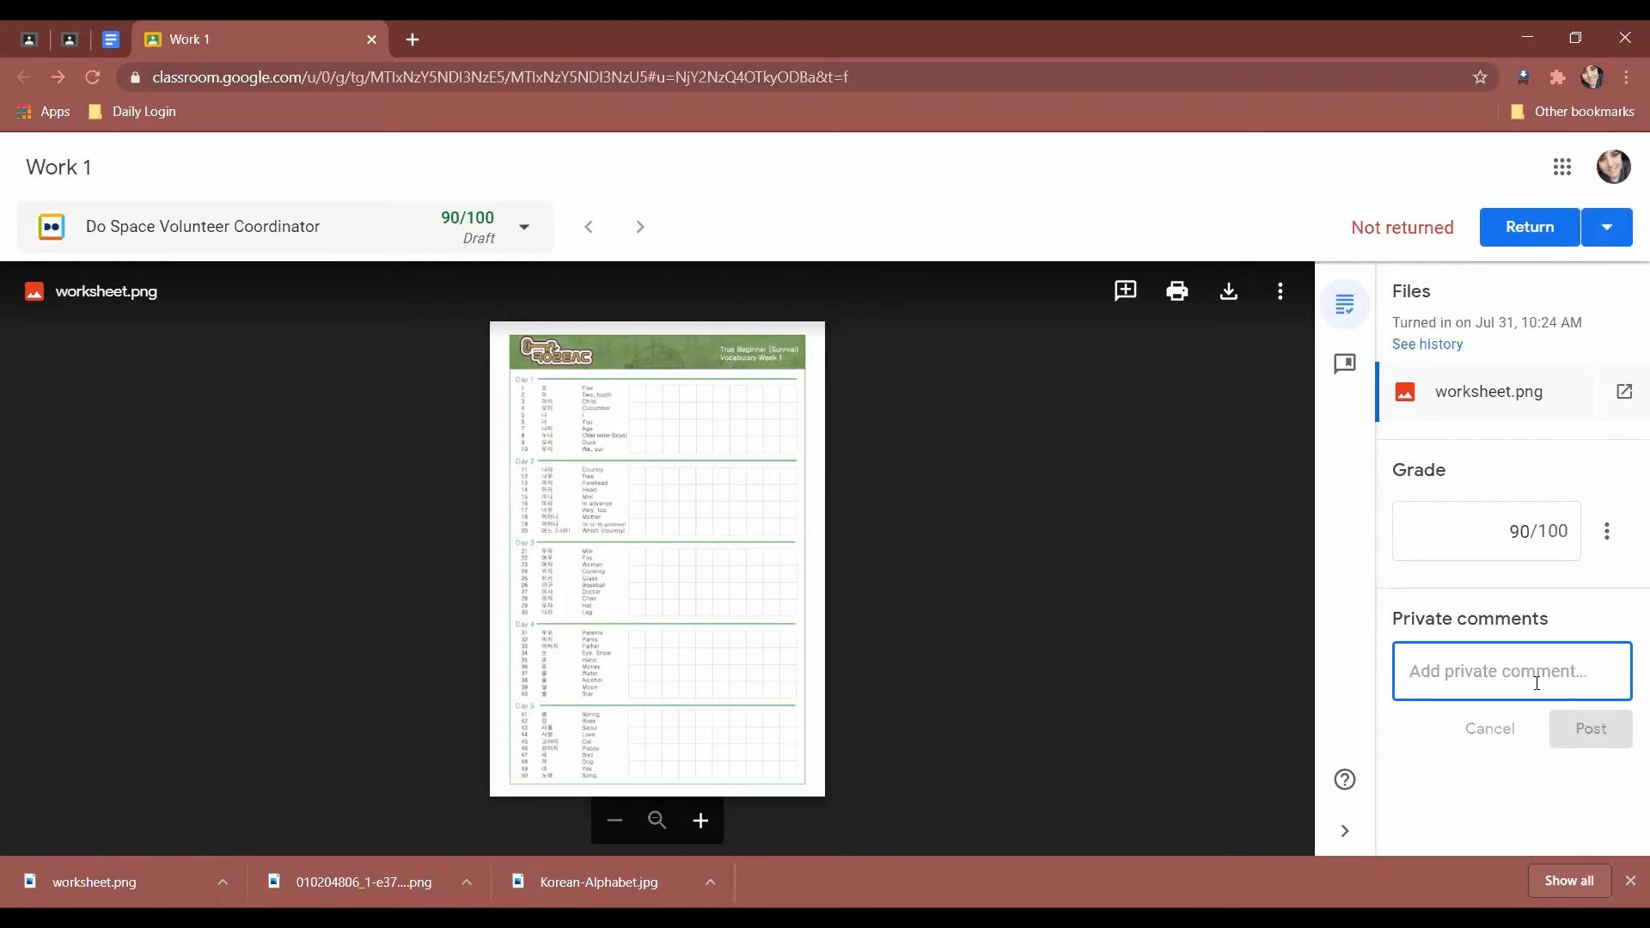
type("look over again")
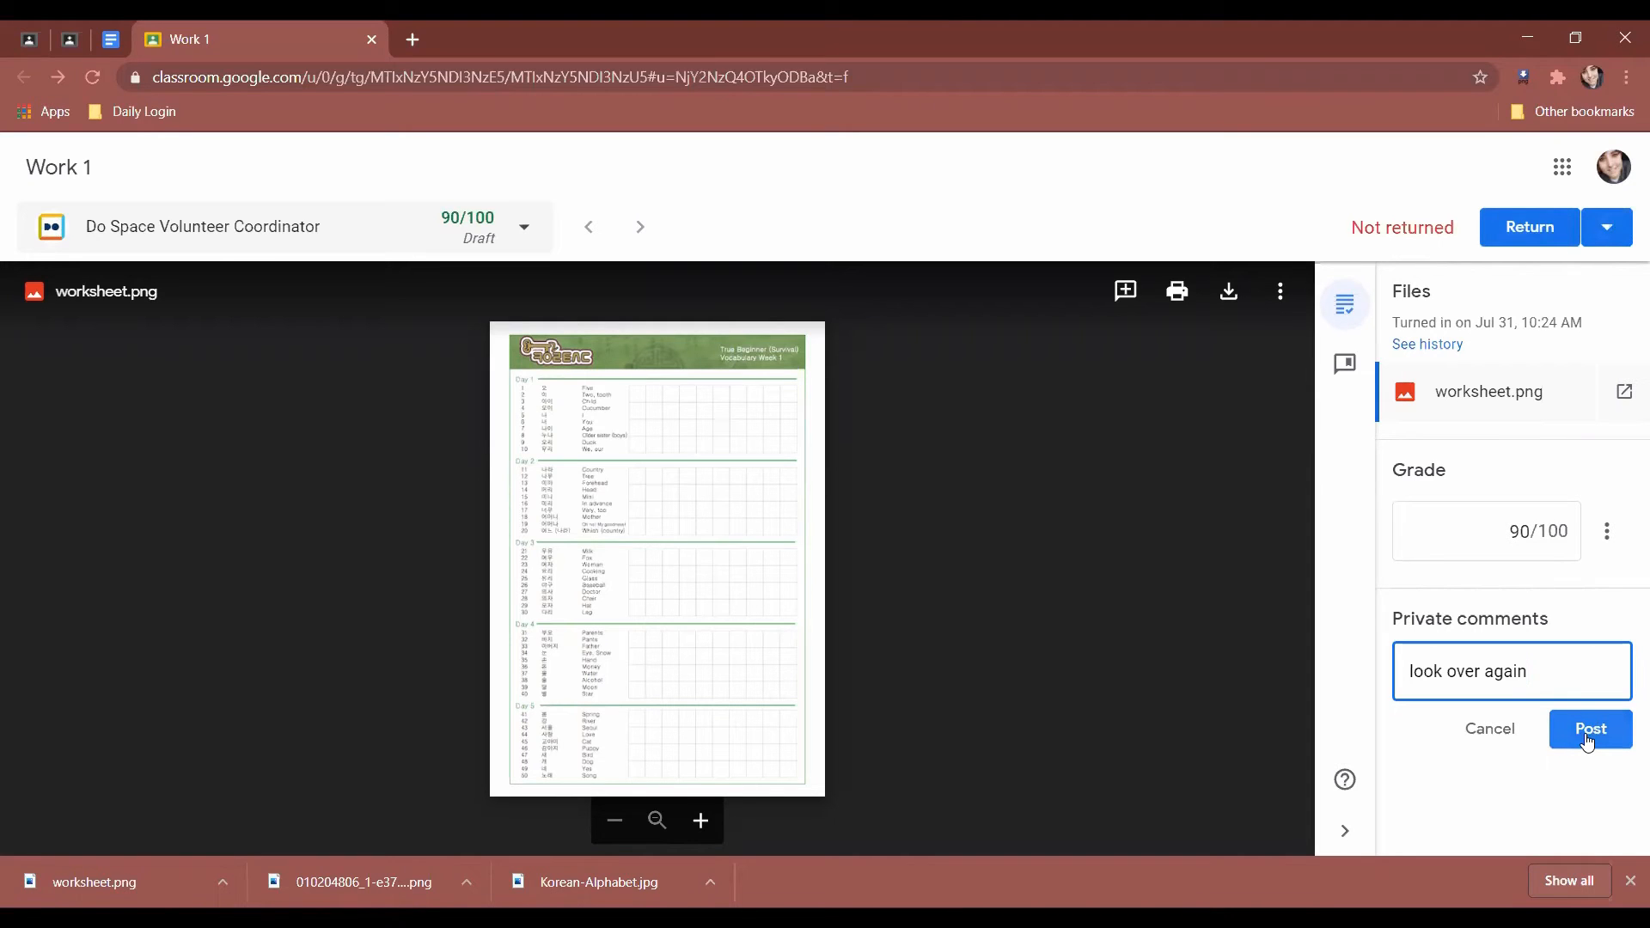
Return the 90/100 work to the student and switch to the student's Work 1 view.
left_click(1547, 232)
left_click(1025, 560)
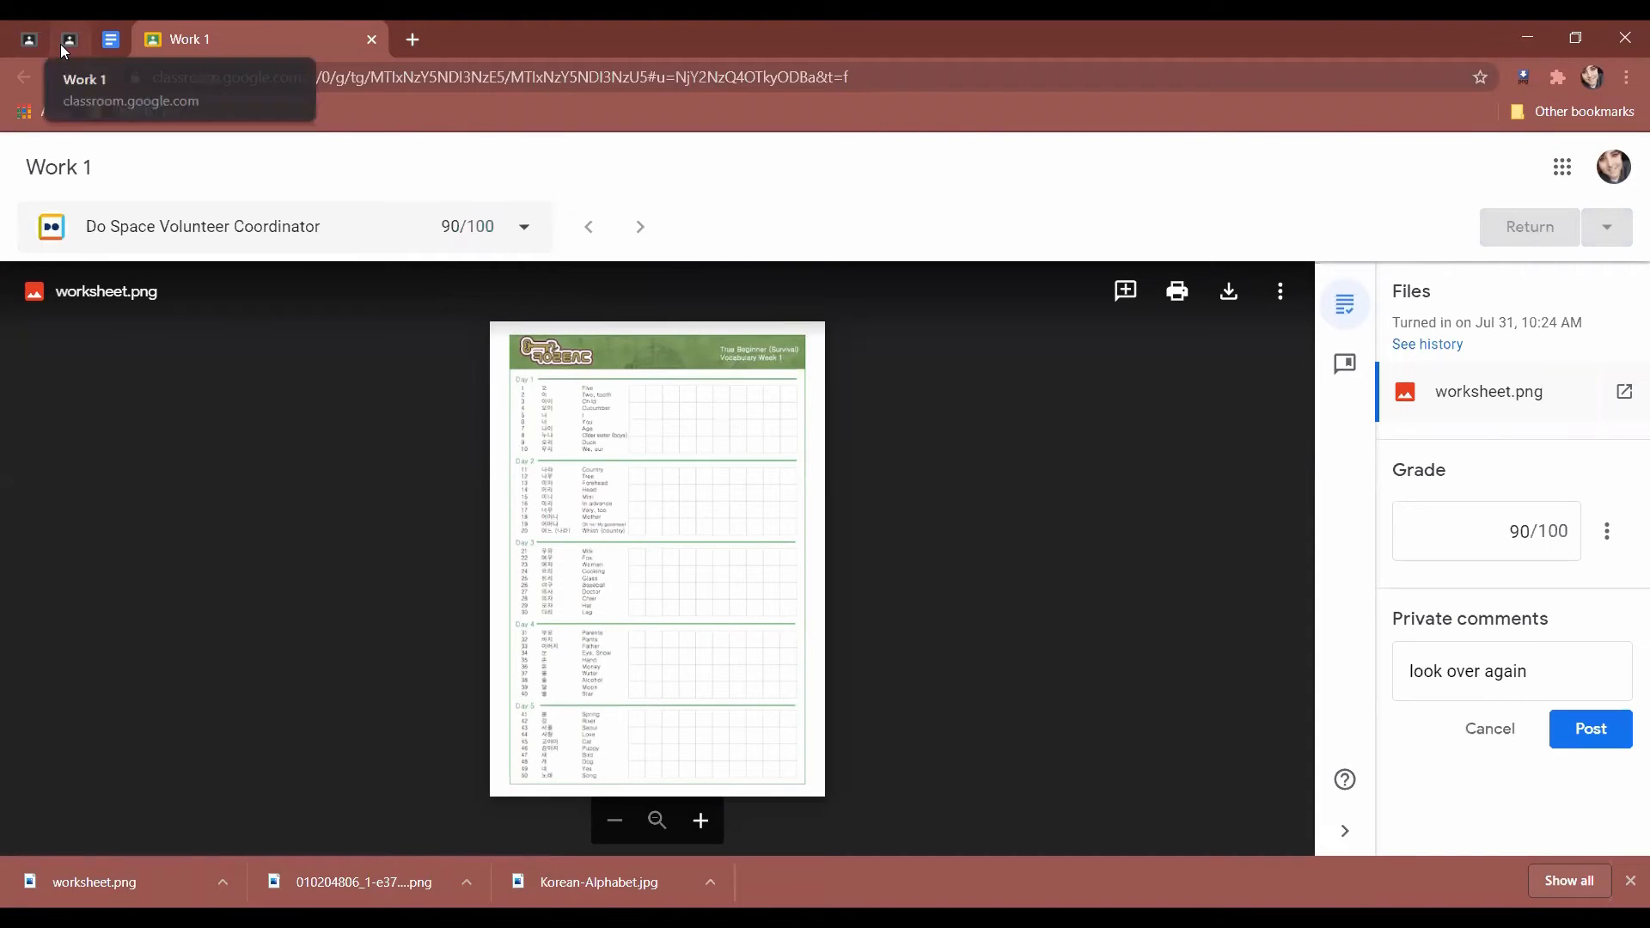
left_click(63, 43)
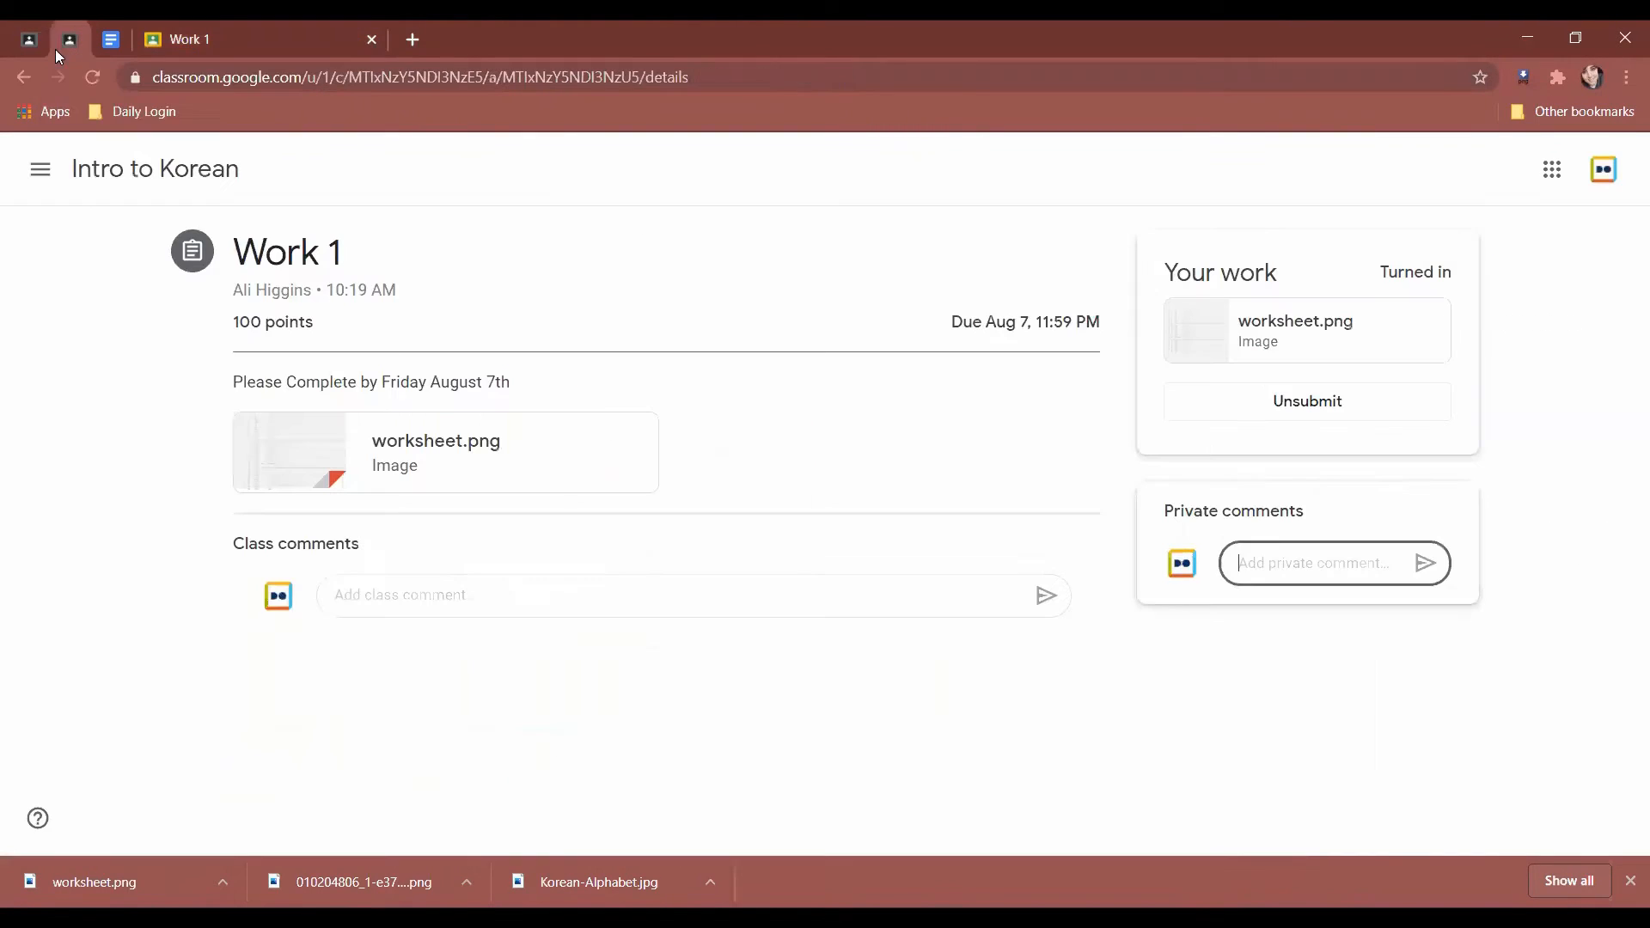
Resubmit Work 1 as the student, then reload the teacher's Student work page.
left_click(93, 76)
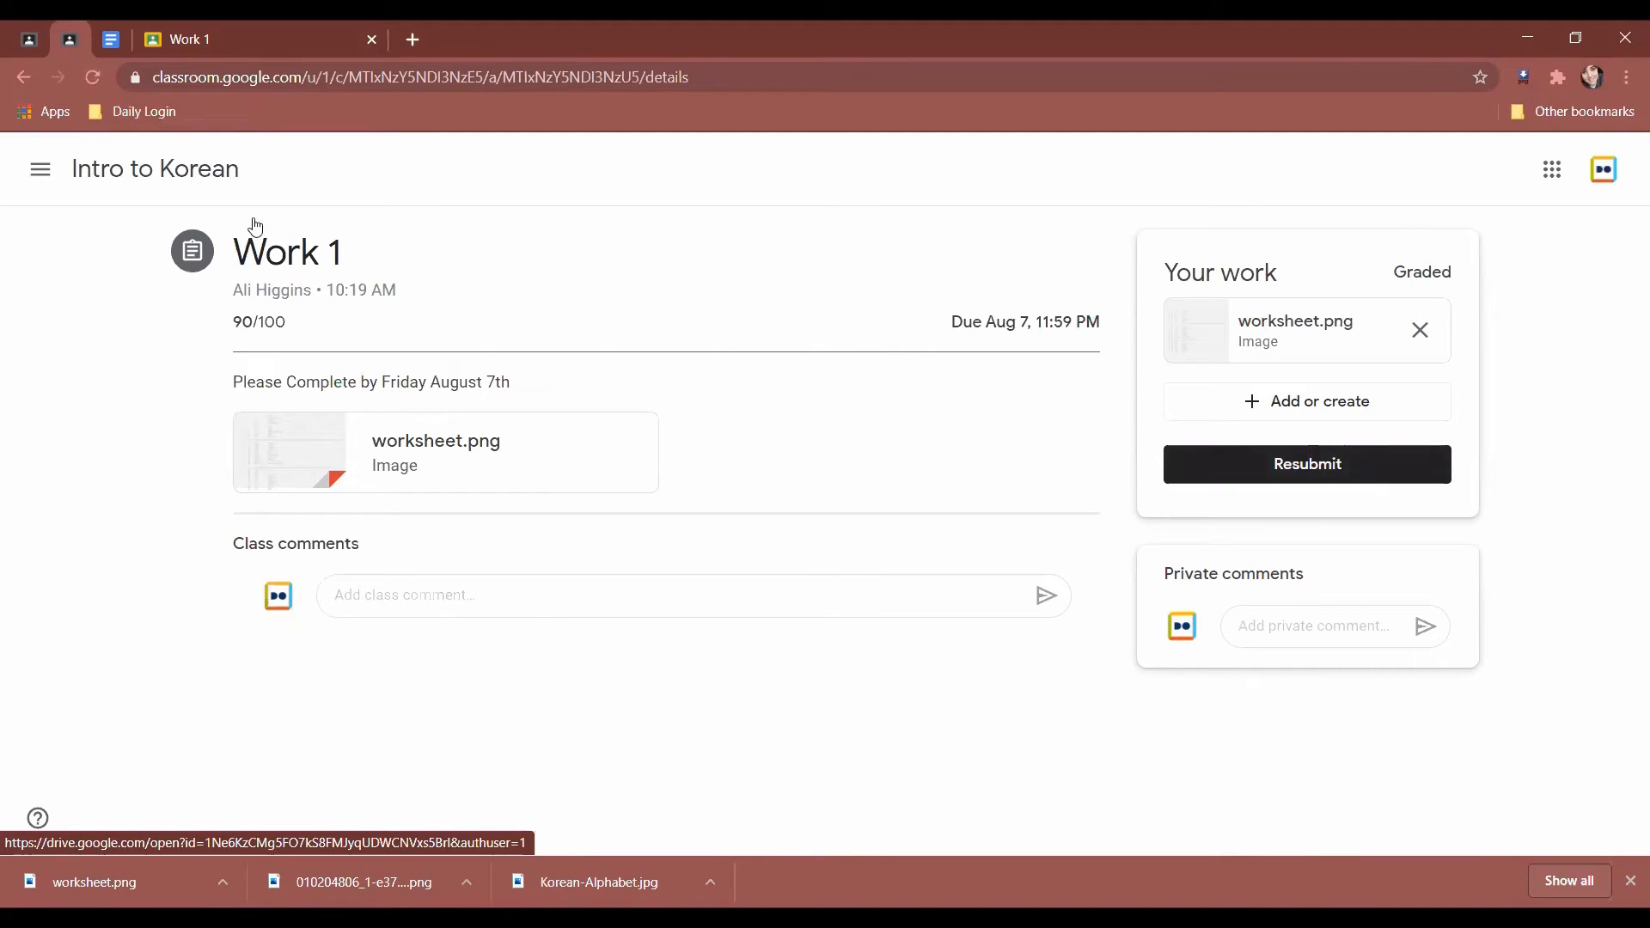
left_click(1328, 477)
left_click(957, 579)
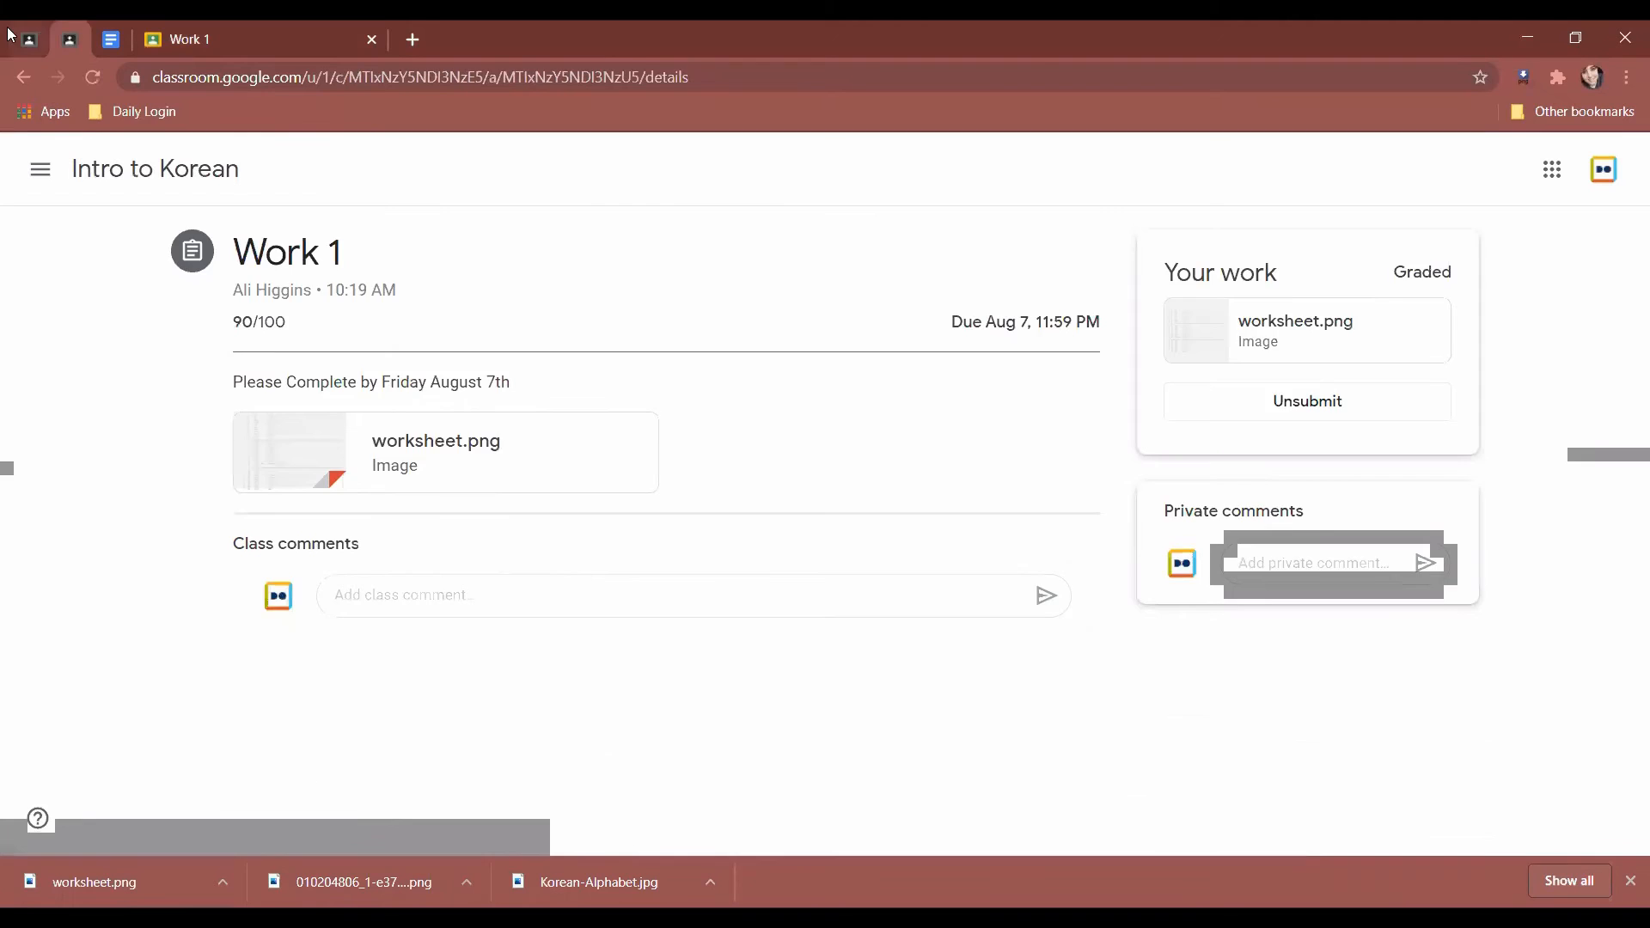
left_click(12, 38)
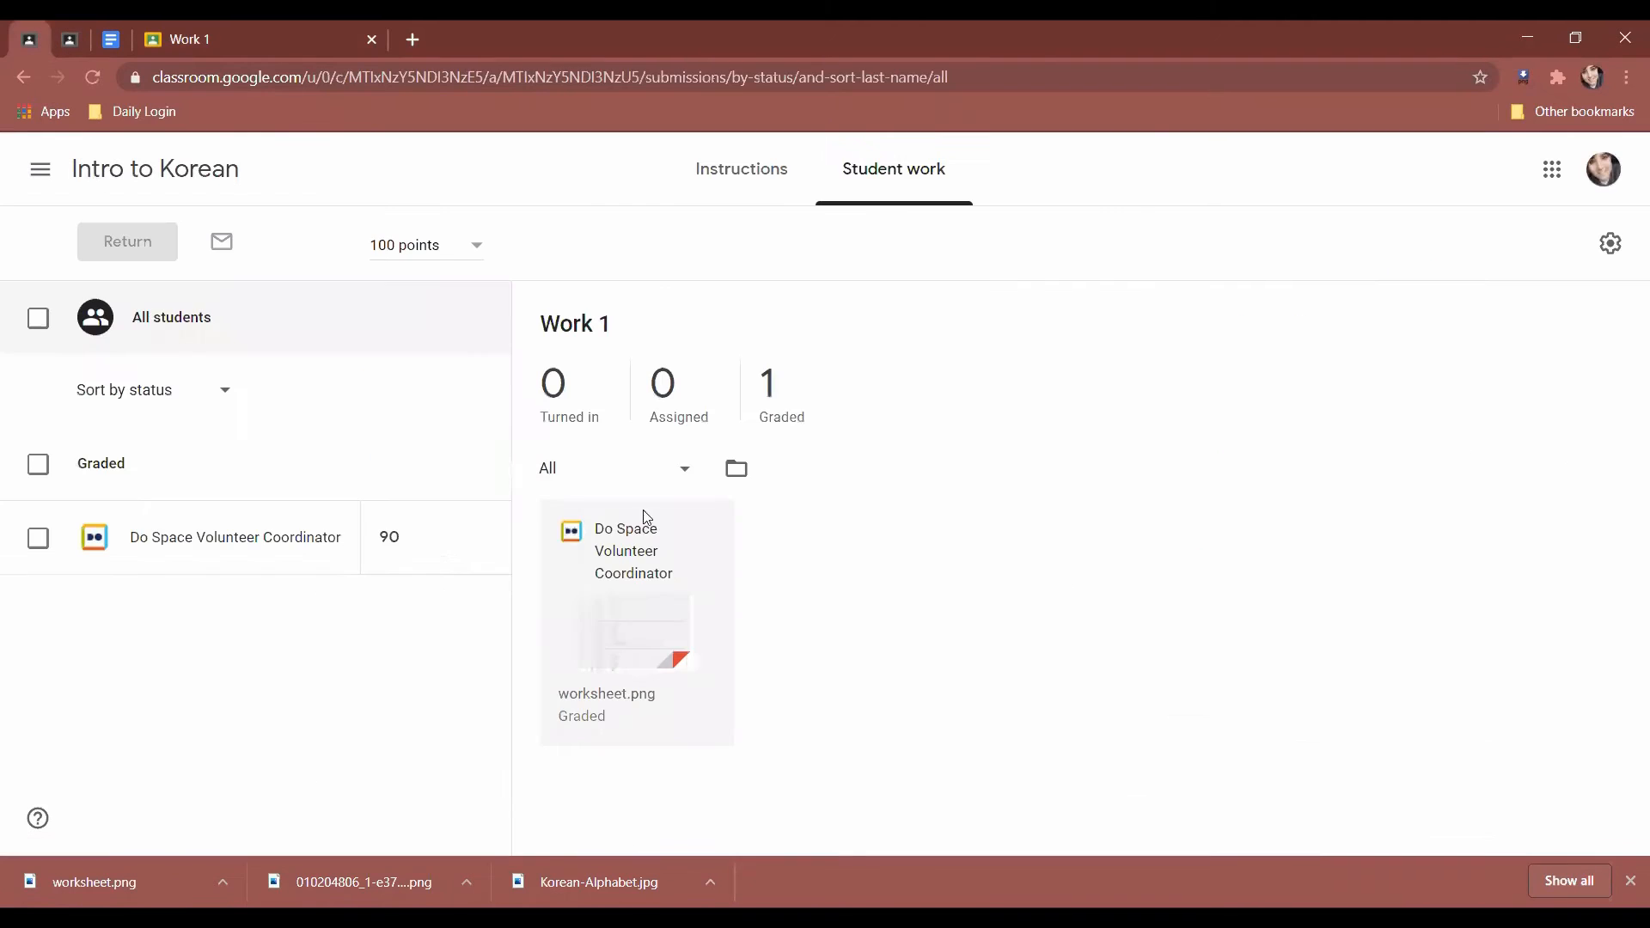
left_click(93, 84)
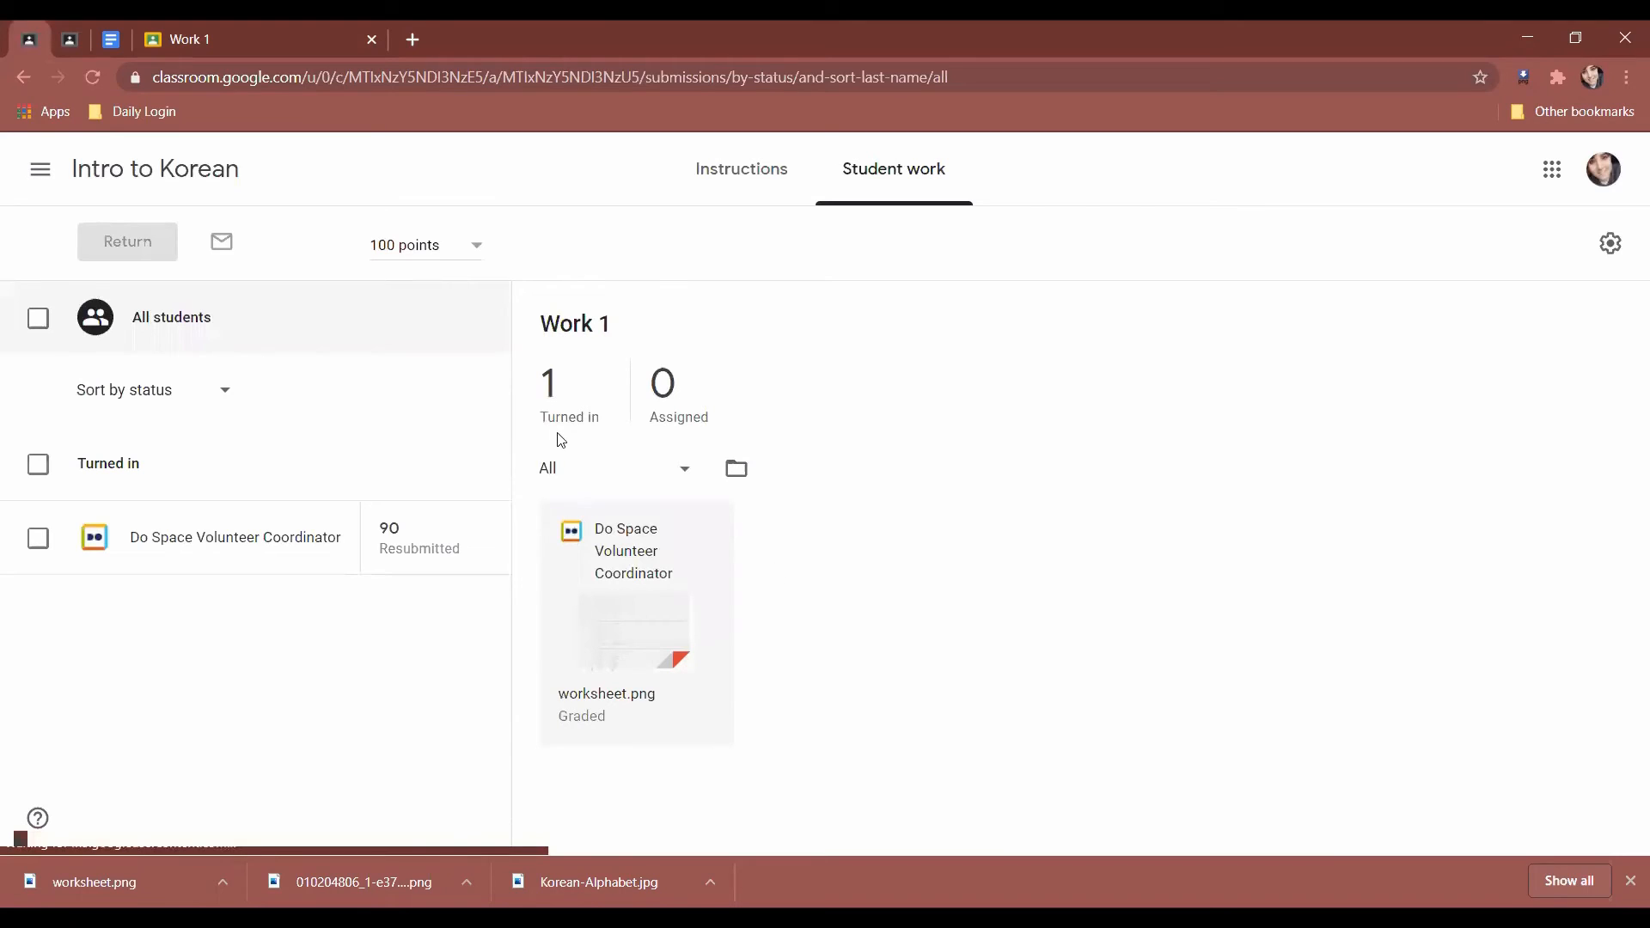
Change the resubmitted worksheet's grade from 90 to 100/100.
left_click(630, 609)
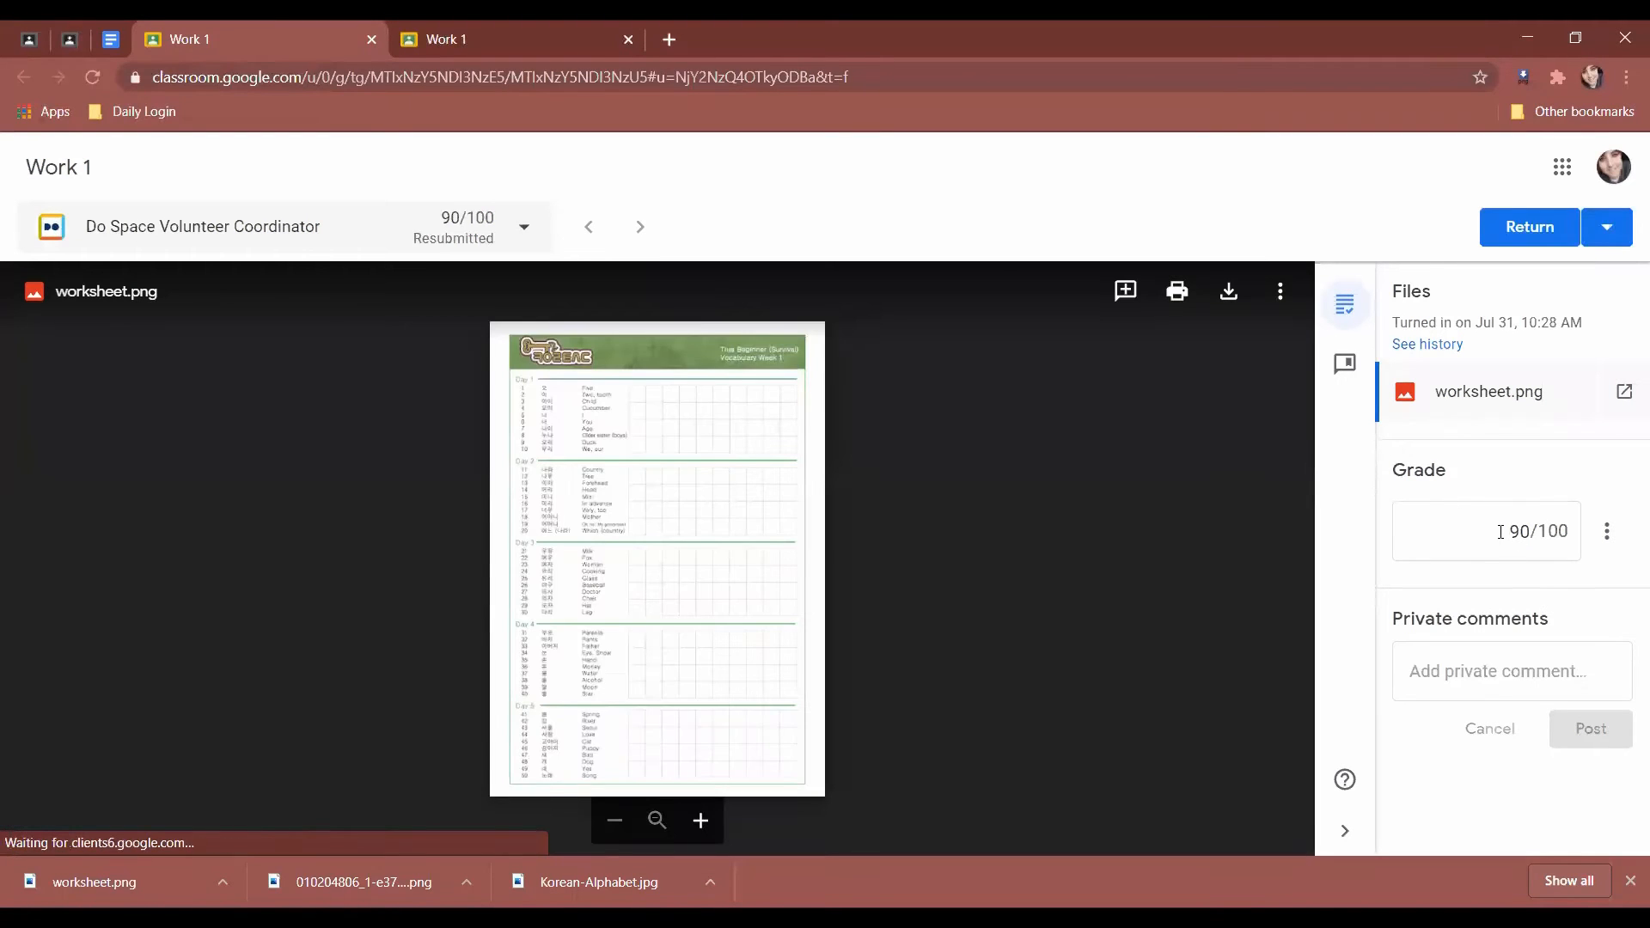
left_click(1501, 530)
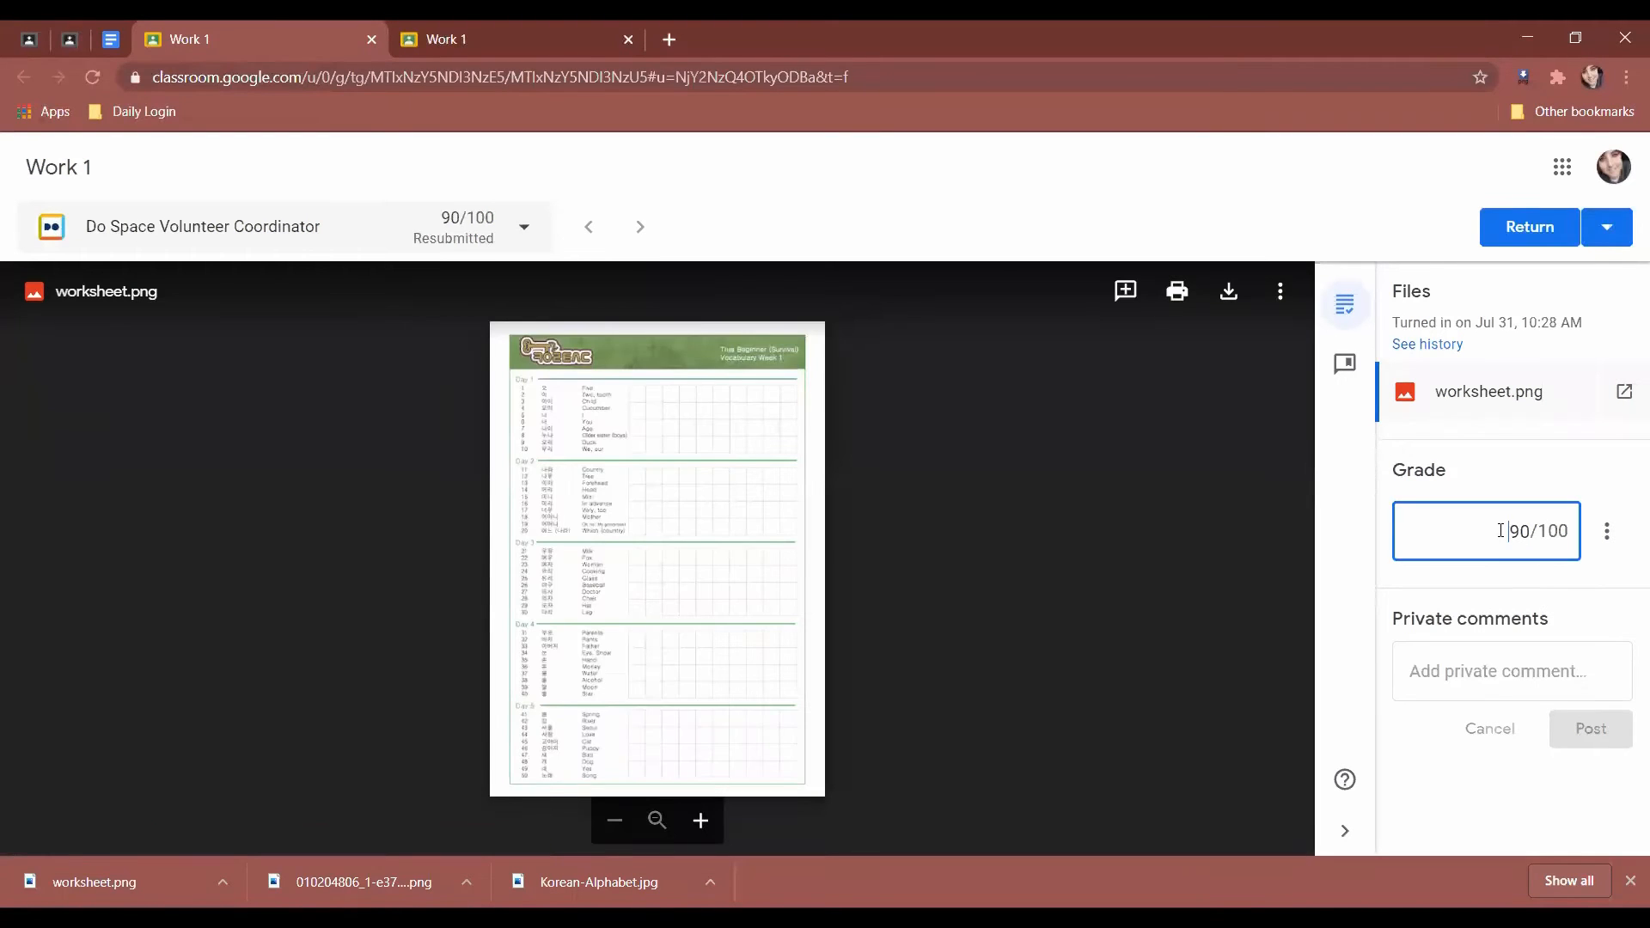
key("Delete")
type("1")
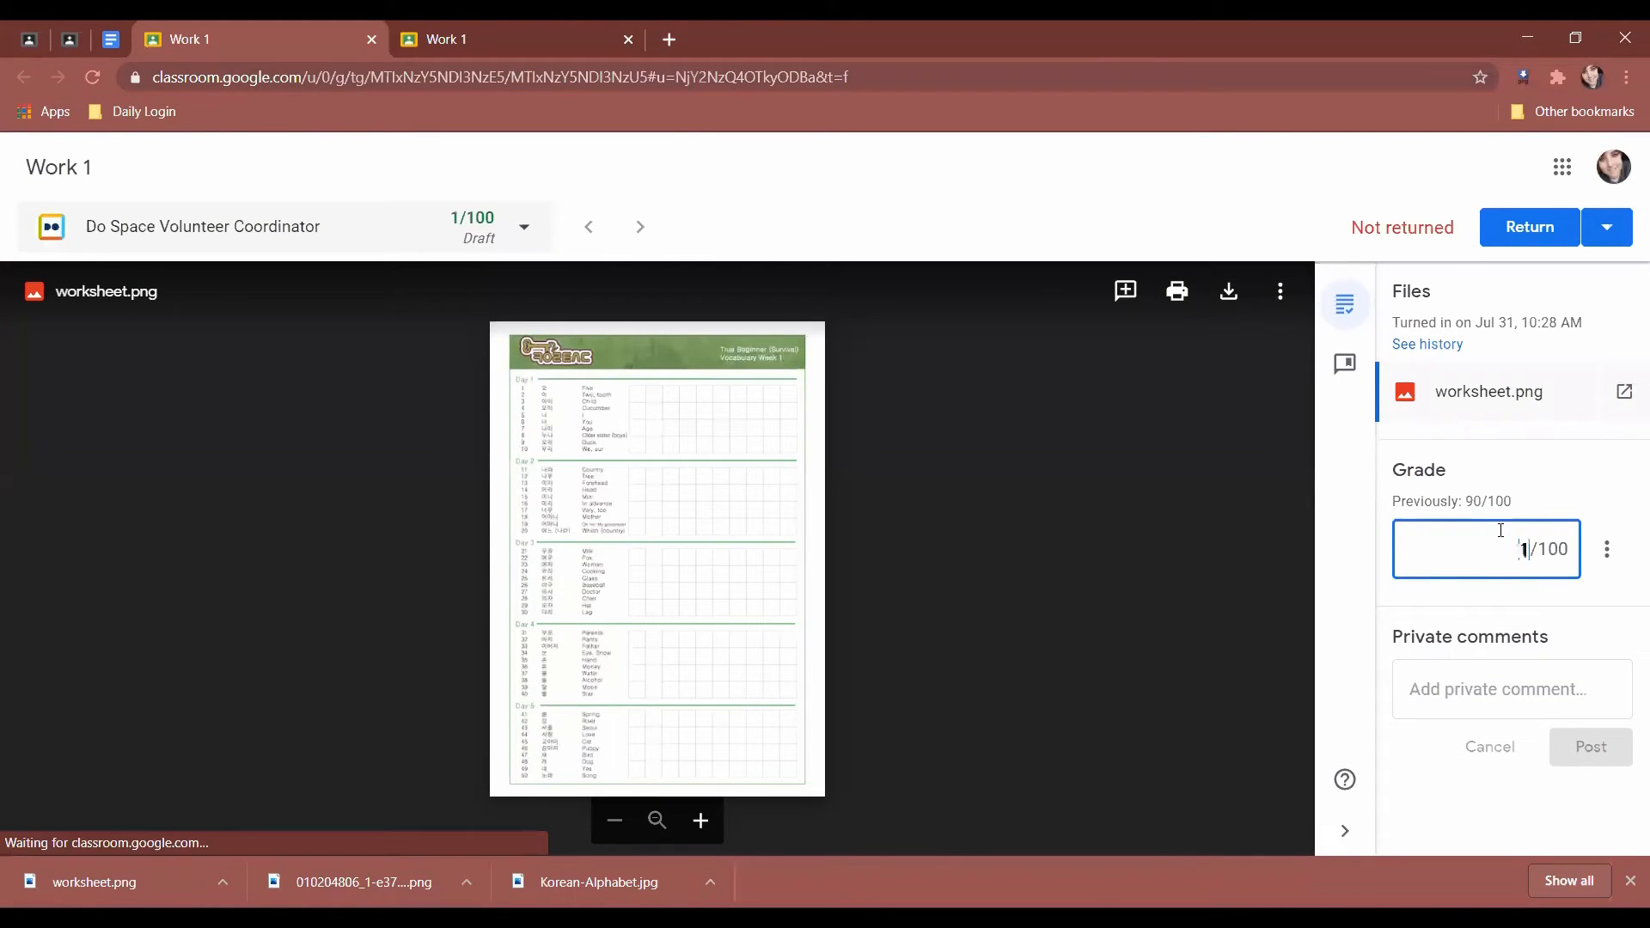
type("00")
Post the private comment 'Good job!' to the student and close the grading view.
left_click(1545, 683)
key("ctrl+f")
type("oo")
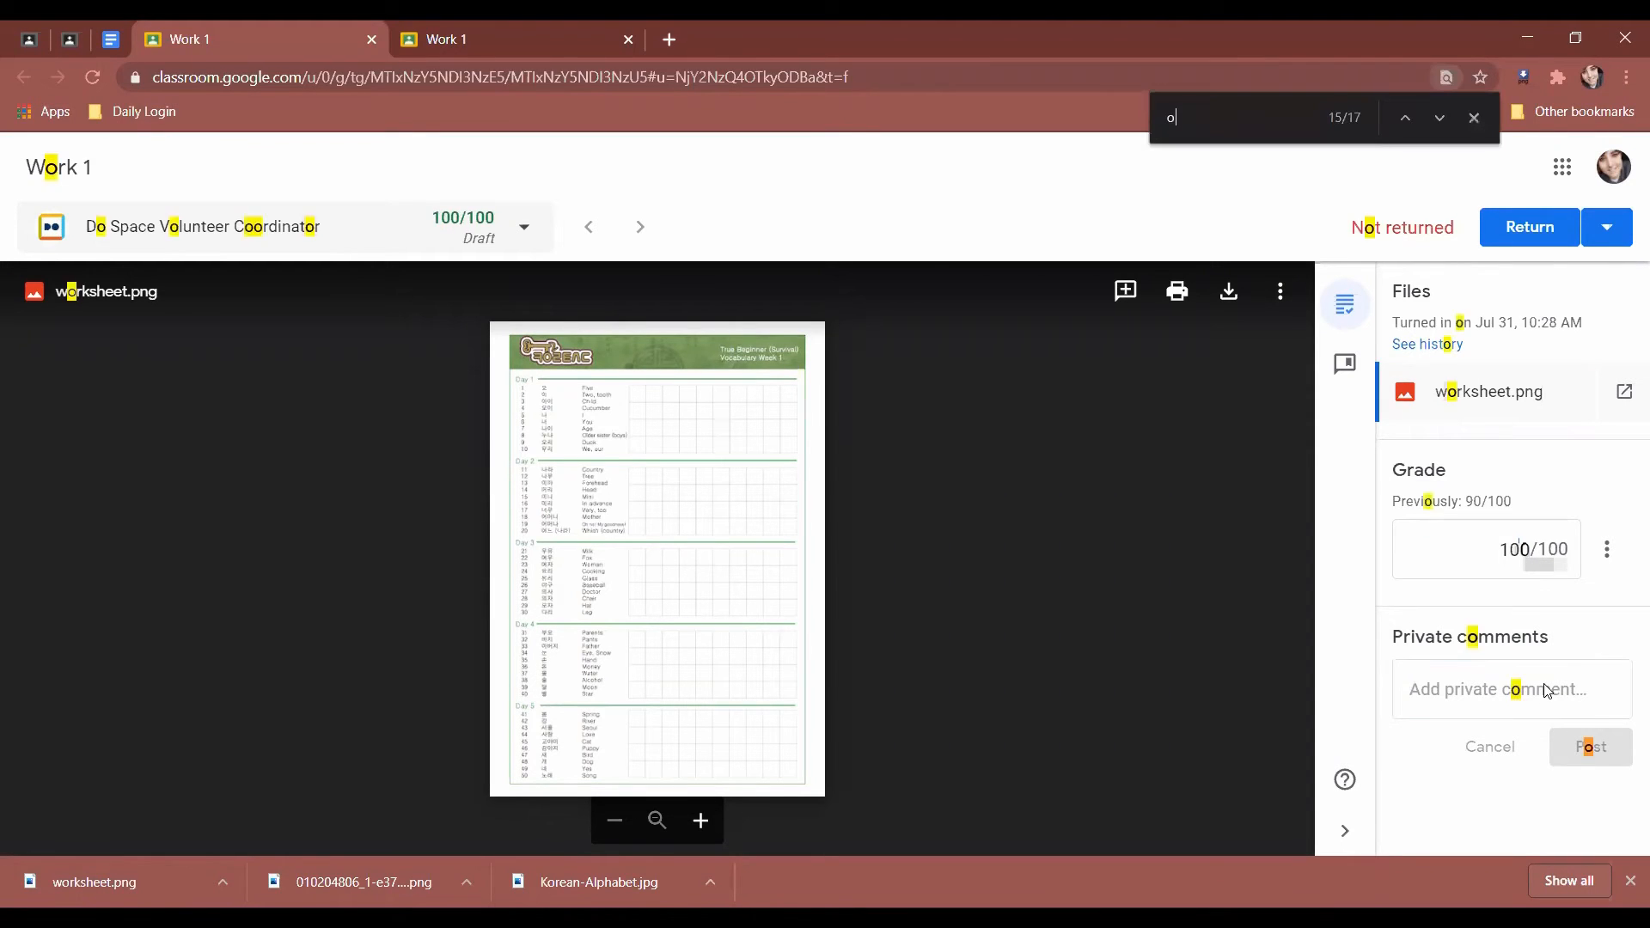
key("BackSpace")
key("BackSpace")
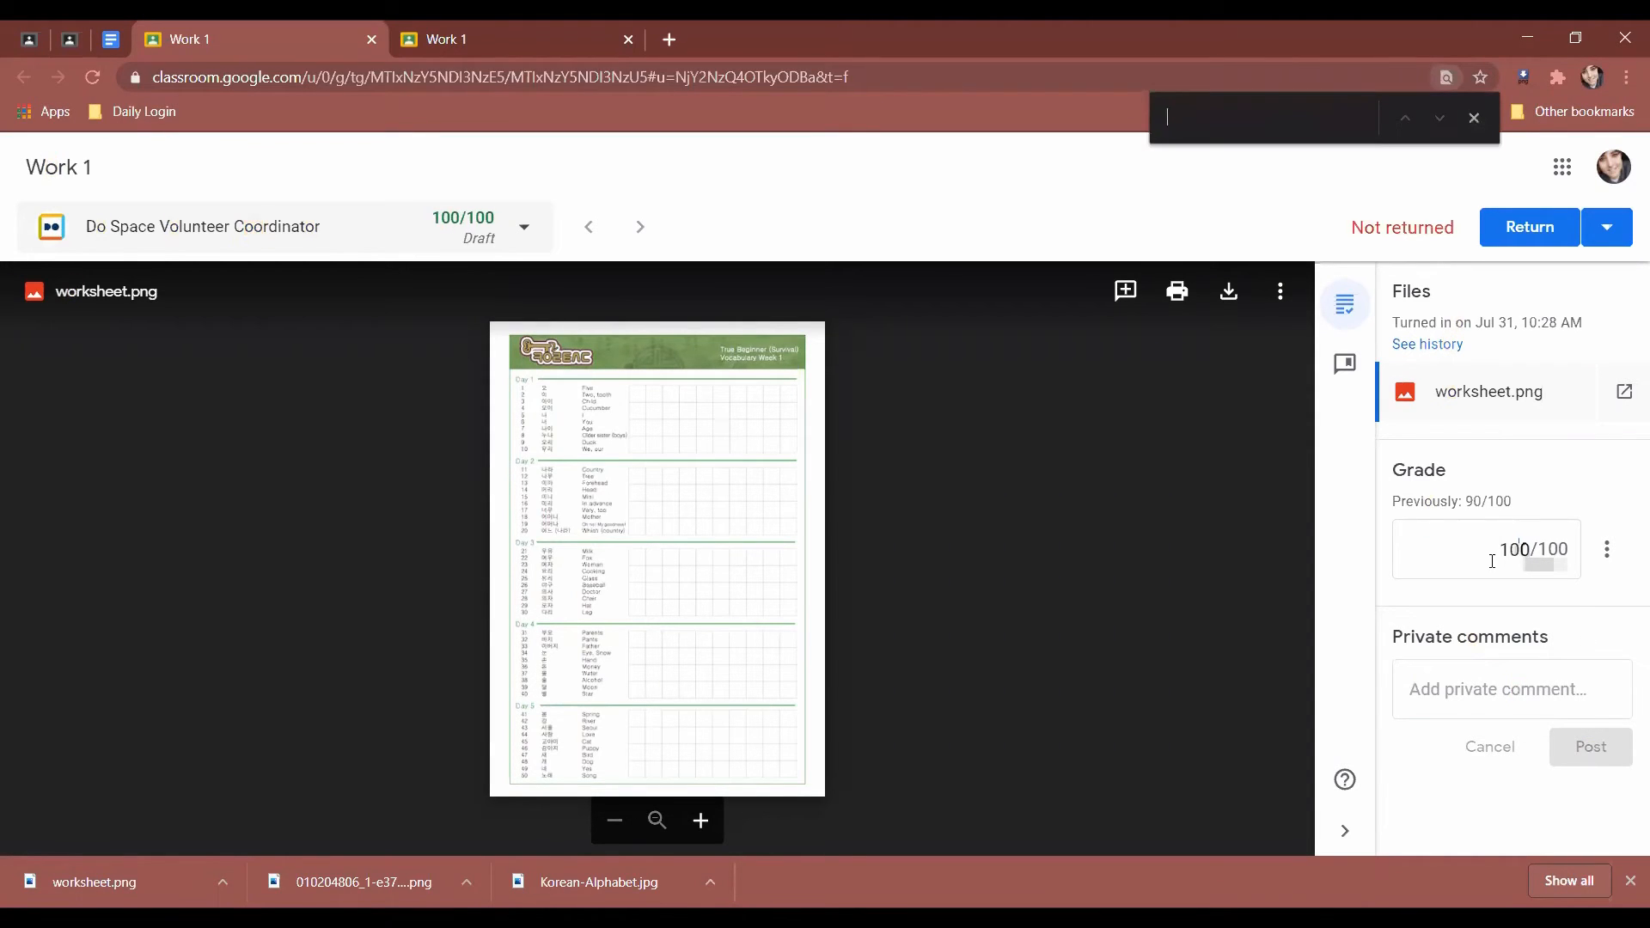
left_click(1465, 696)
type("Good job!")
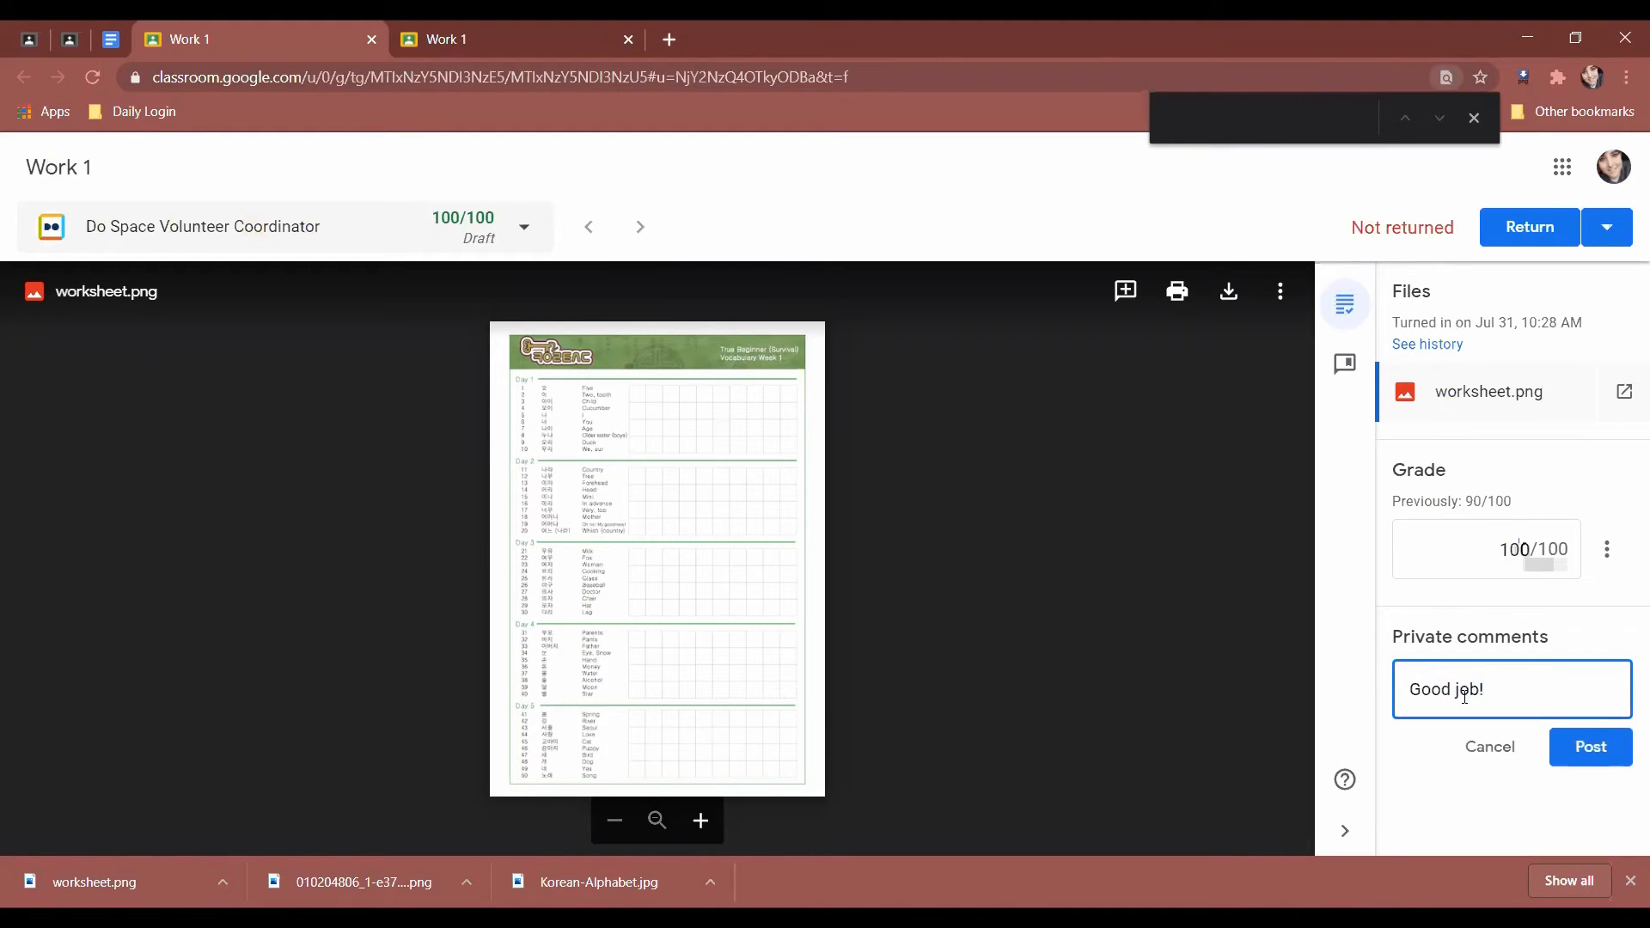
left_click(1595, 748)
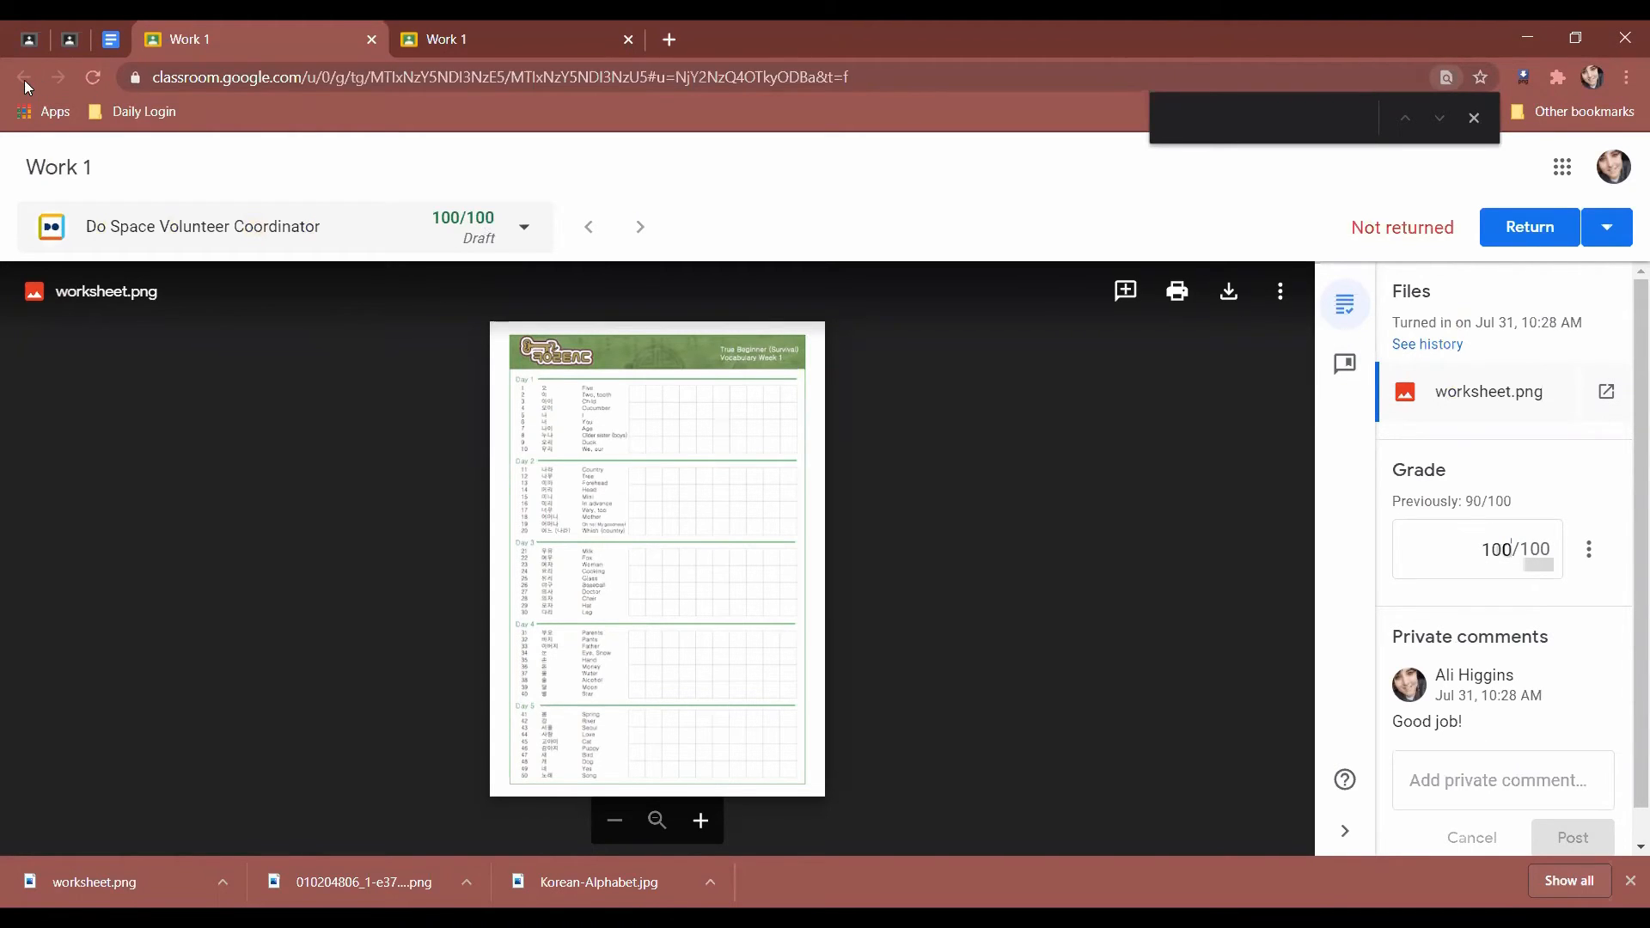
left_click(370, 39)
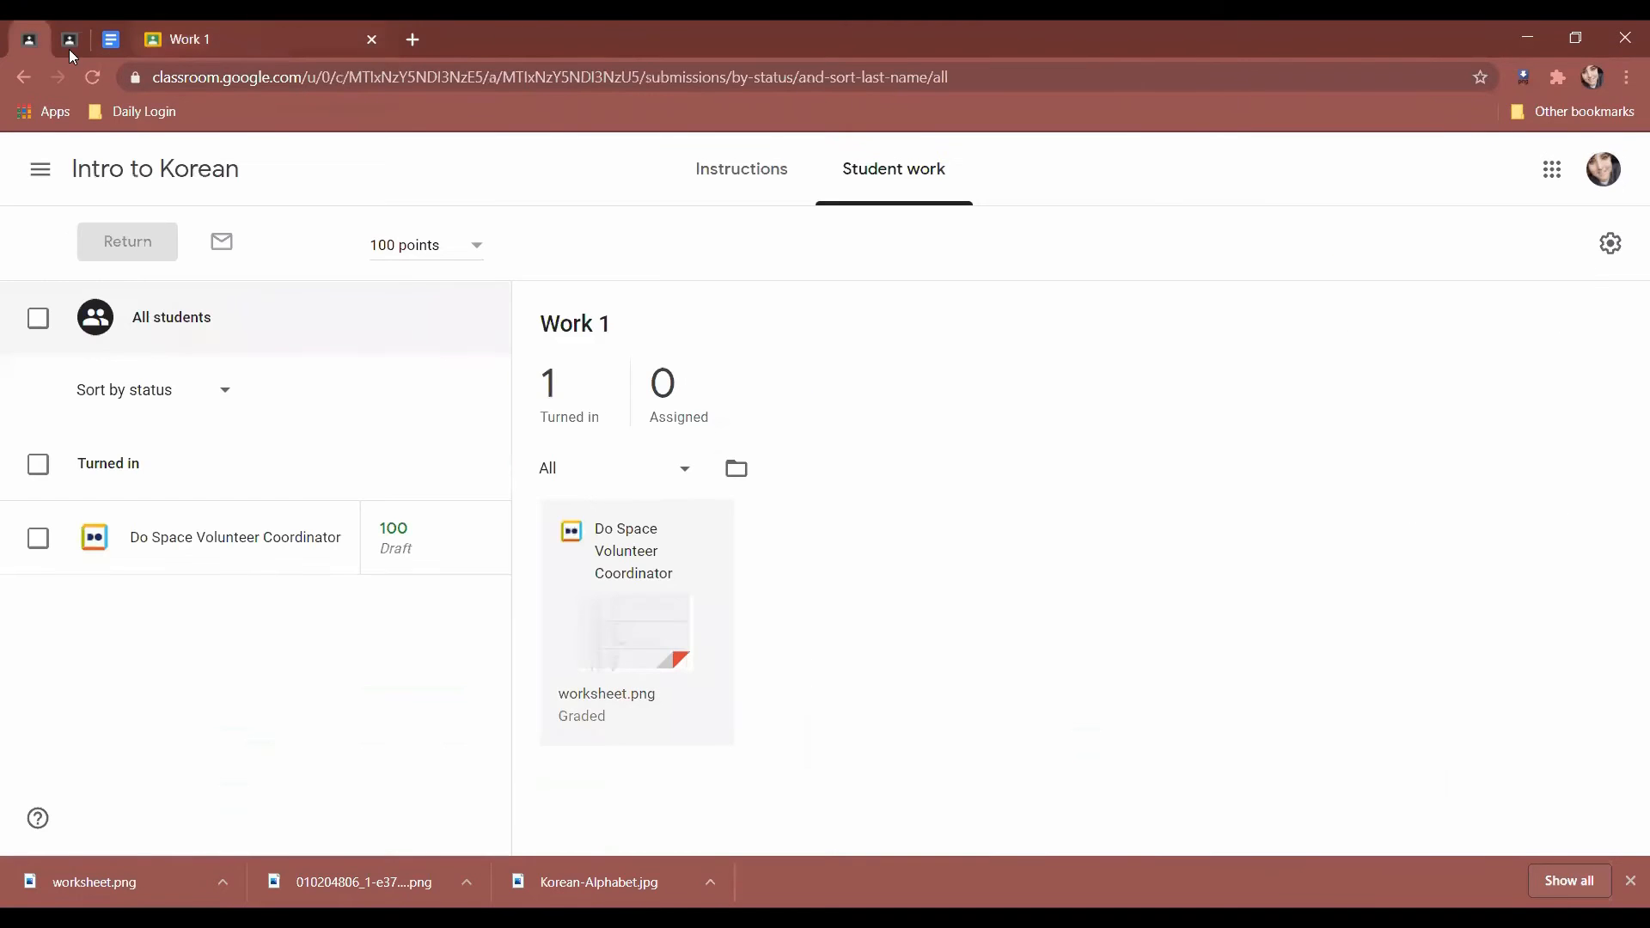
Reload Student work, select only the student's submission and return it.
left_click(96, 78)
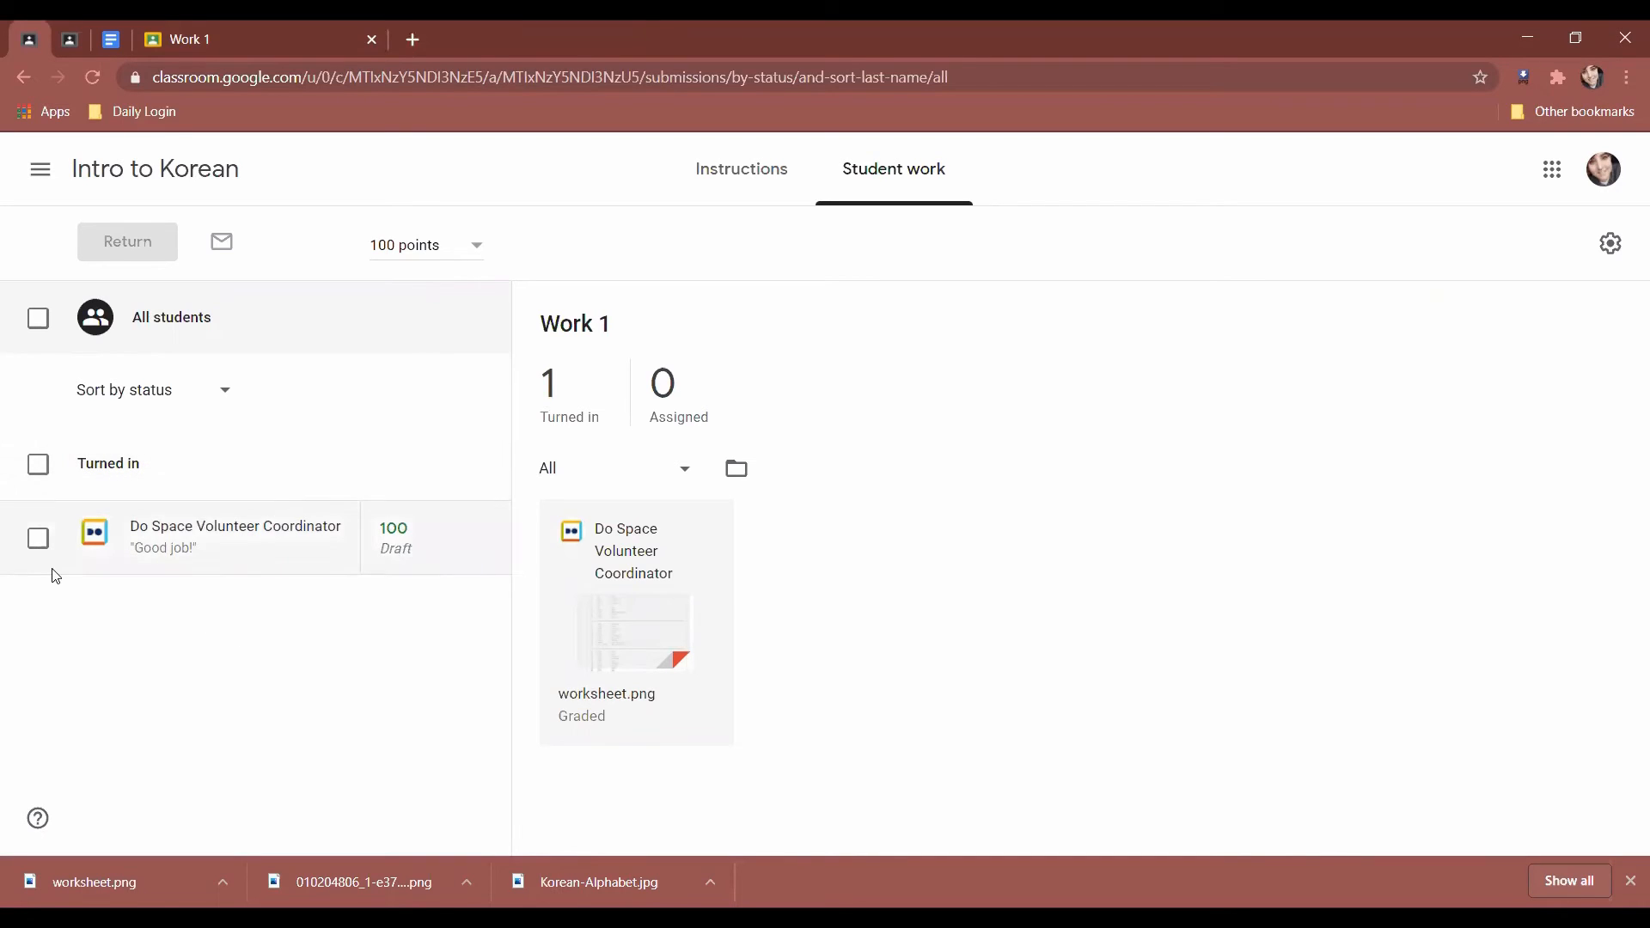
left_click(40, 468)
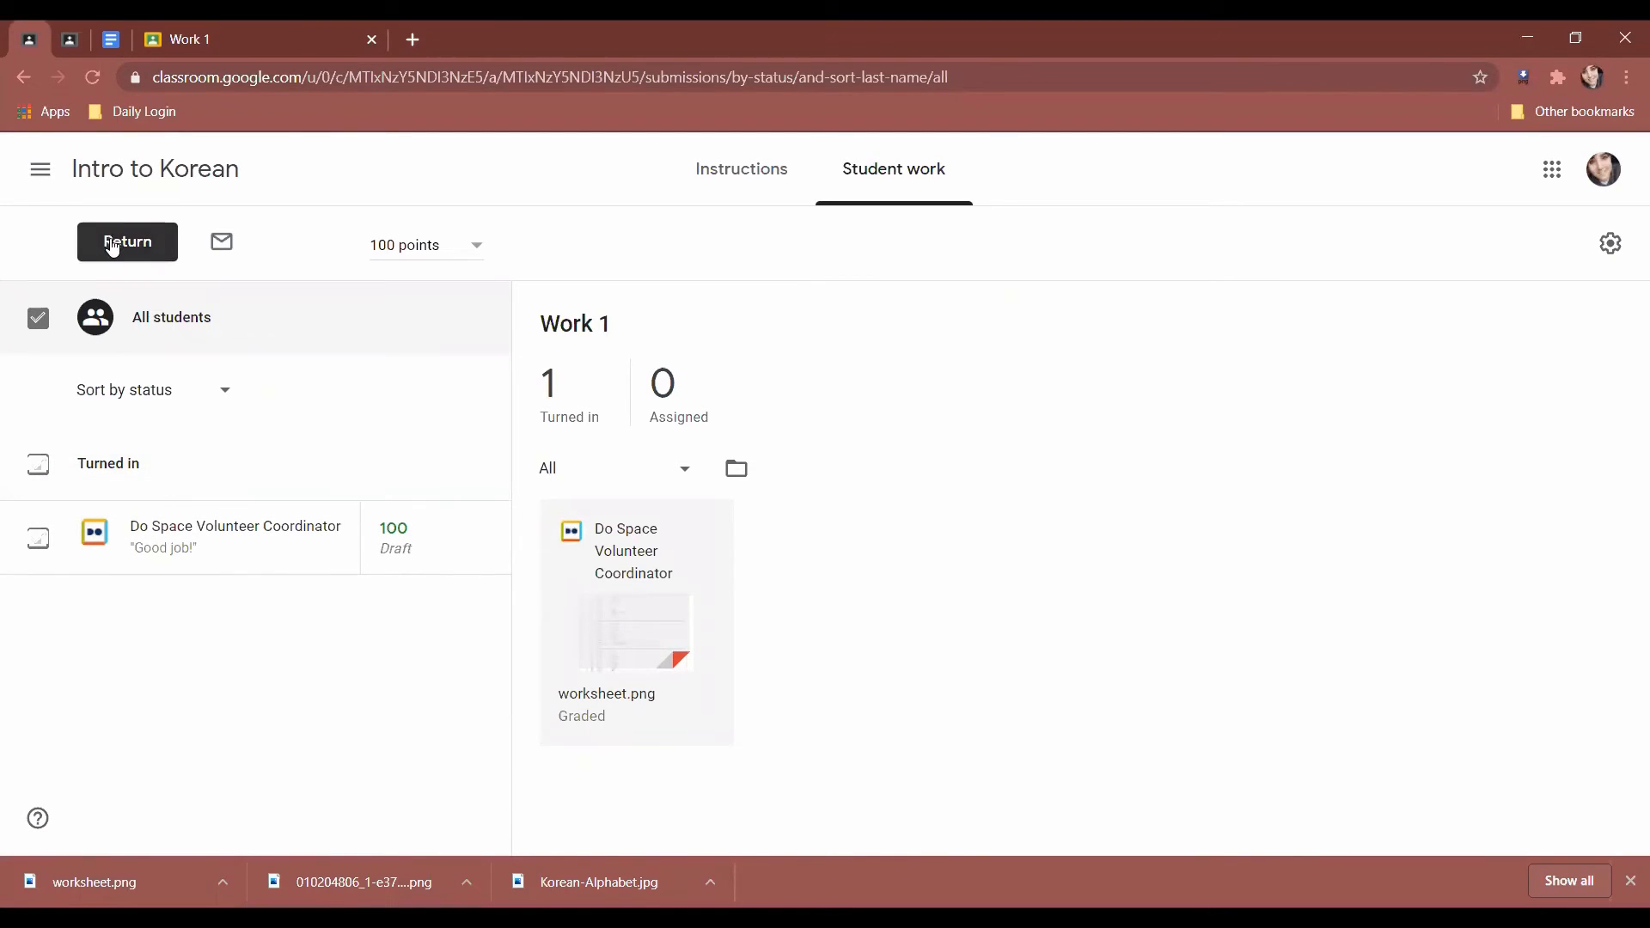
left_click(38, 466)
left_click(38, 538)
left_click(129, 245)
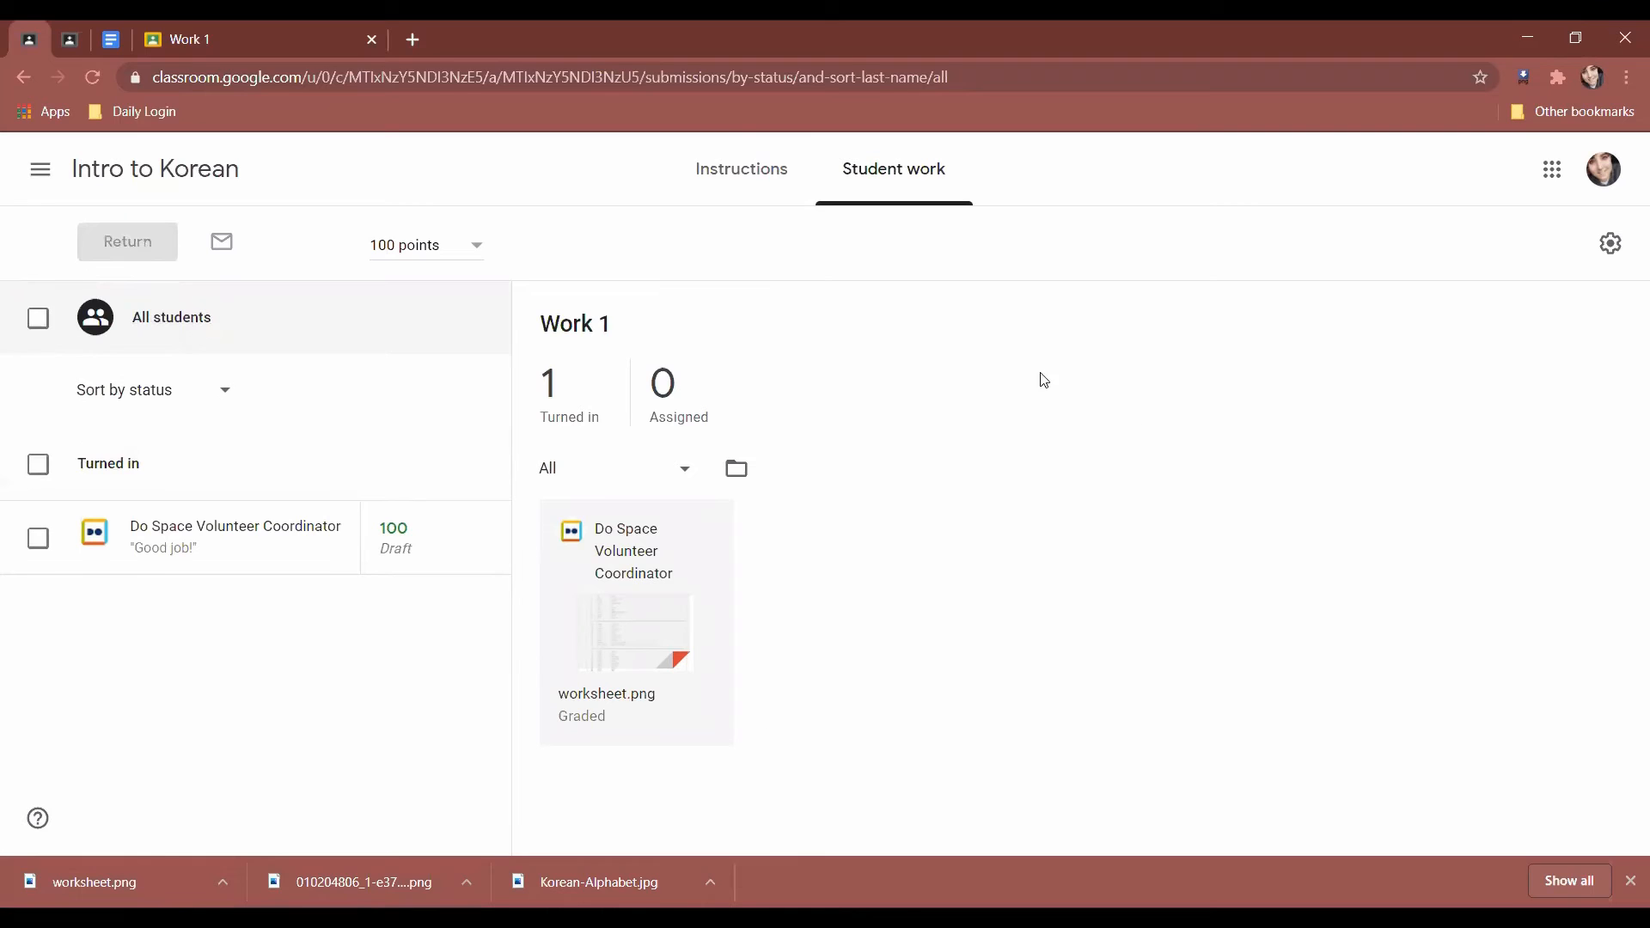
Show the Intro to Korean grades table and check the student's score and Work 1 column menus.
left_click(741, 190)
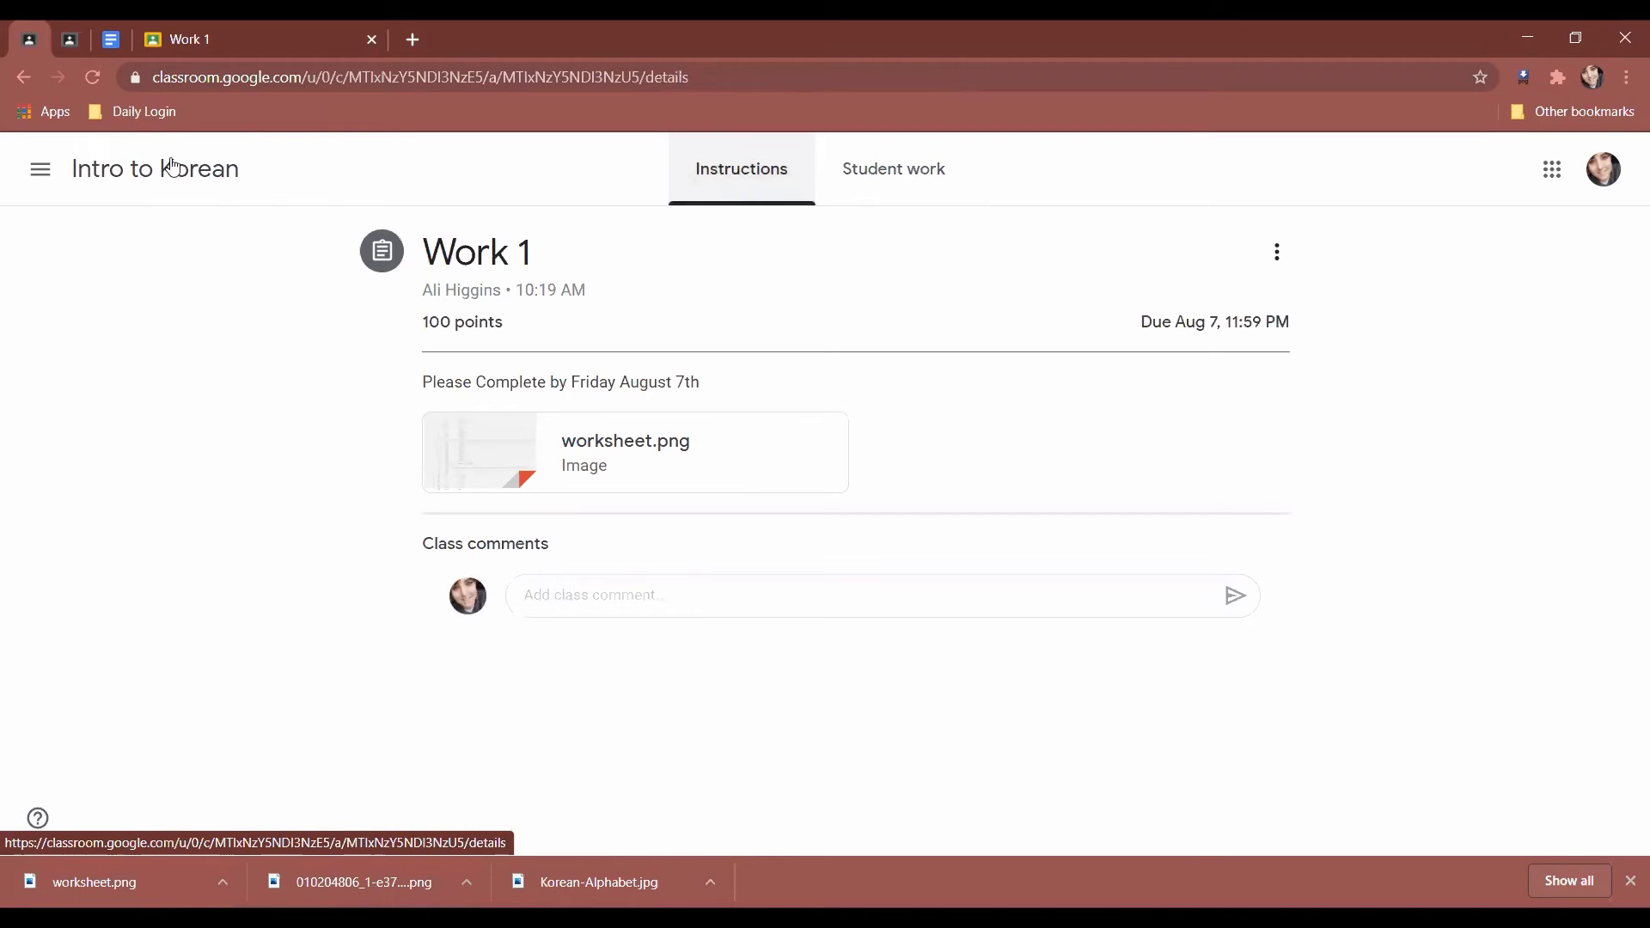
left_click(215, 170)
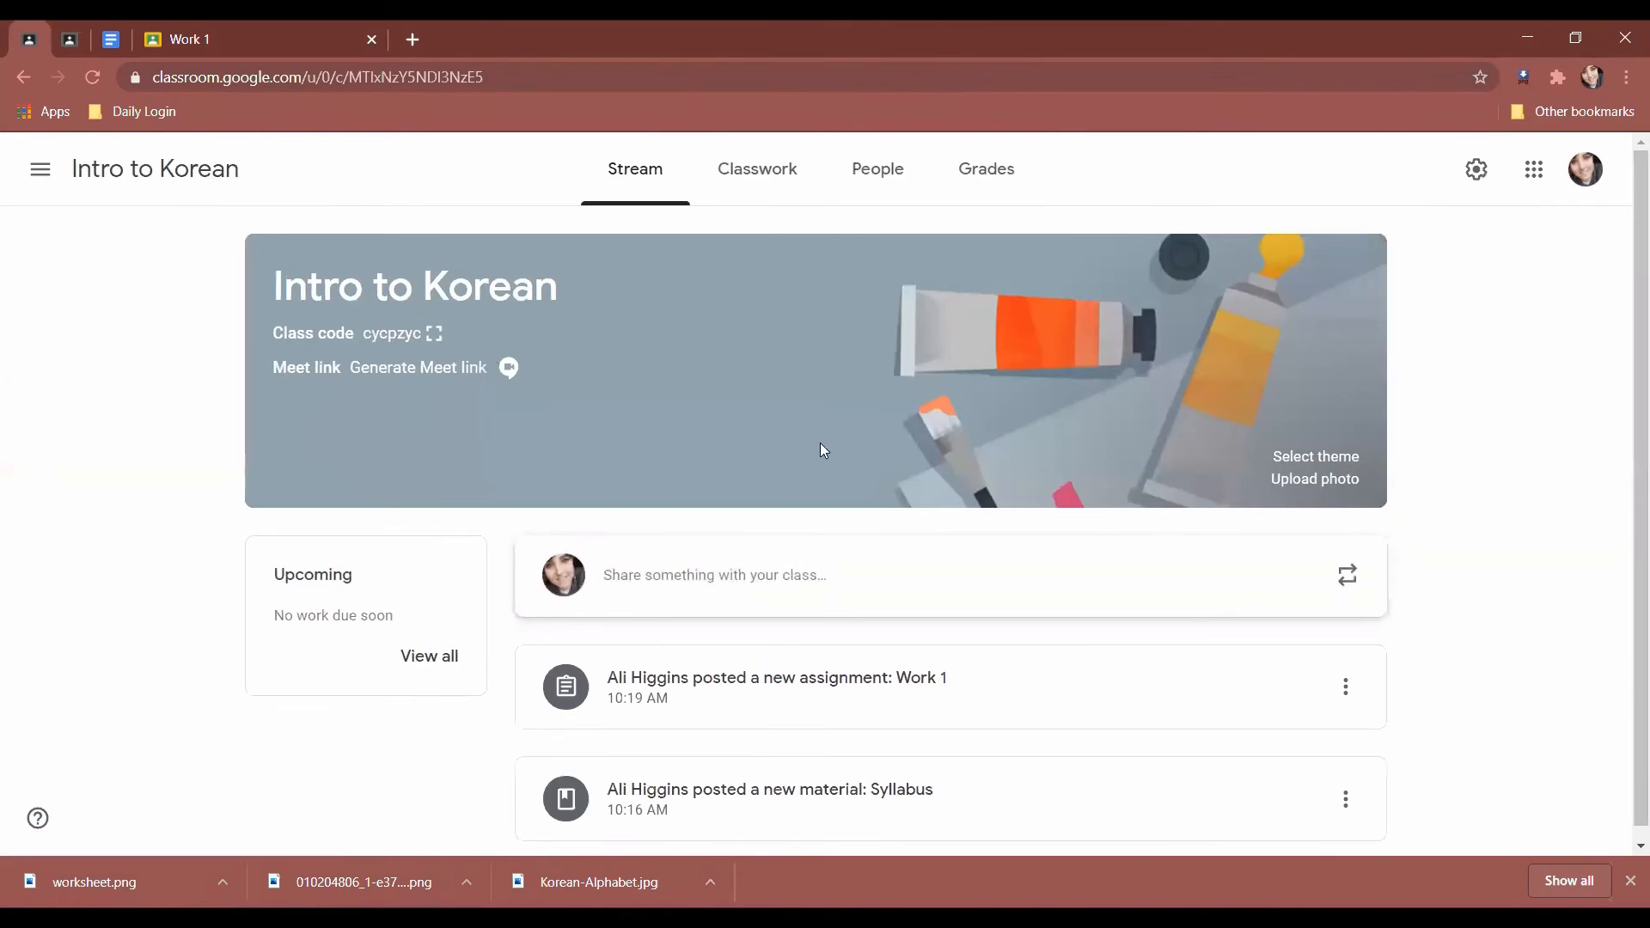
left_click(997, 179)
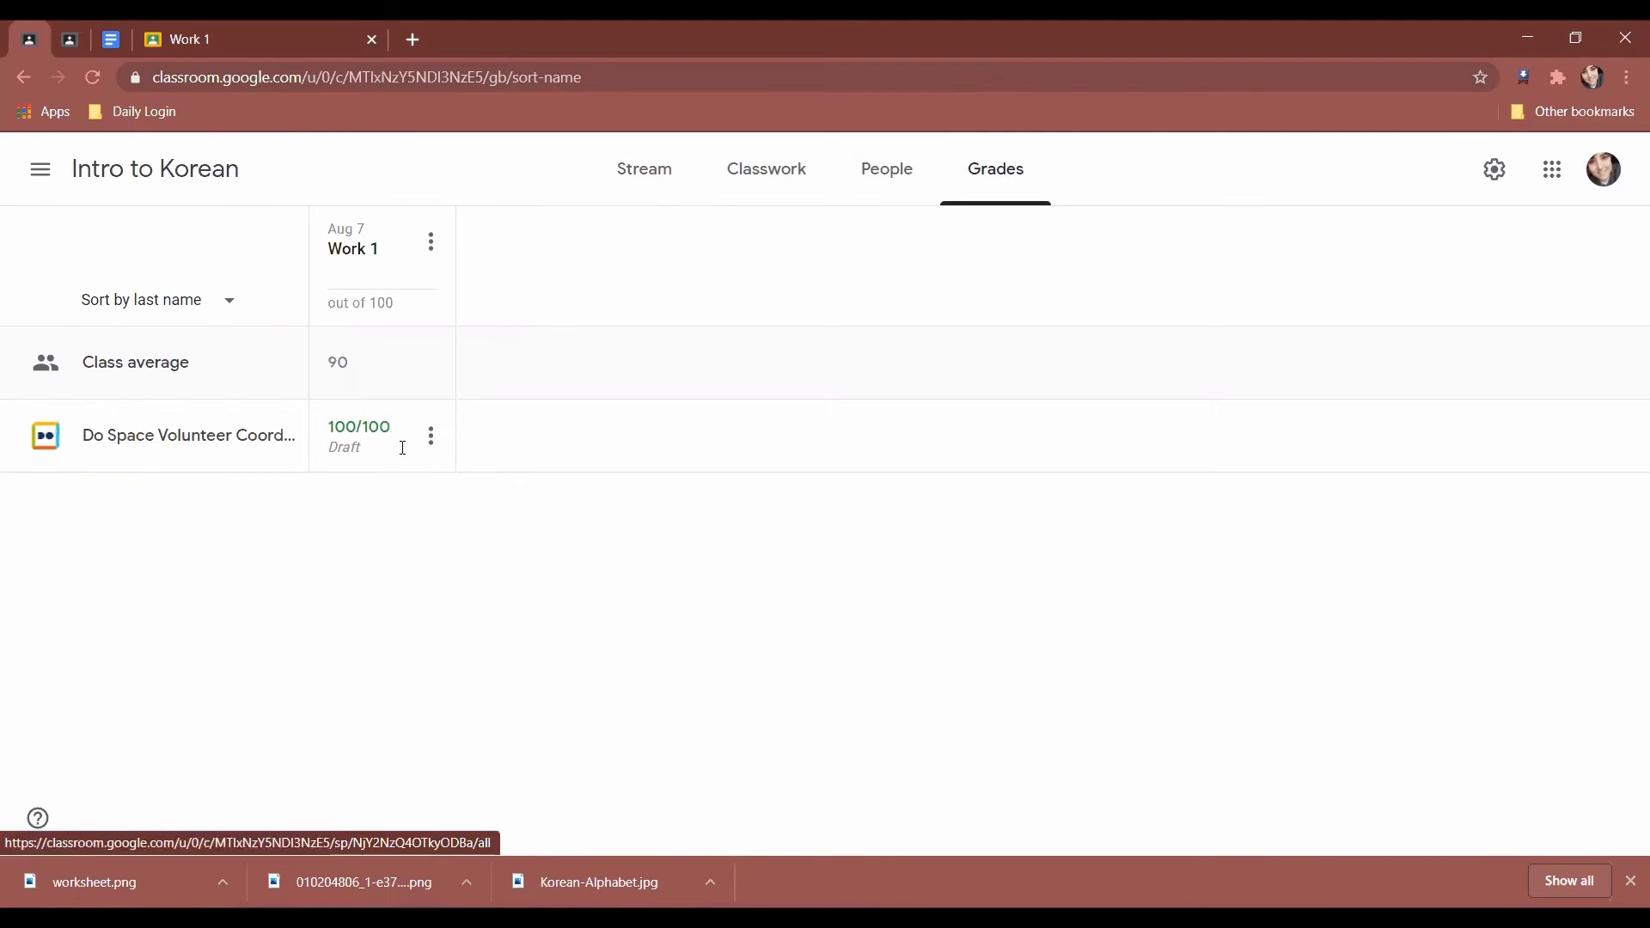
left_click(434, 438)
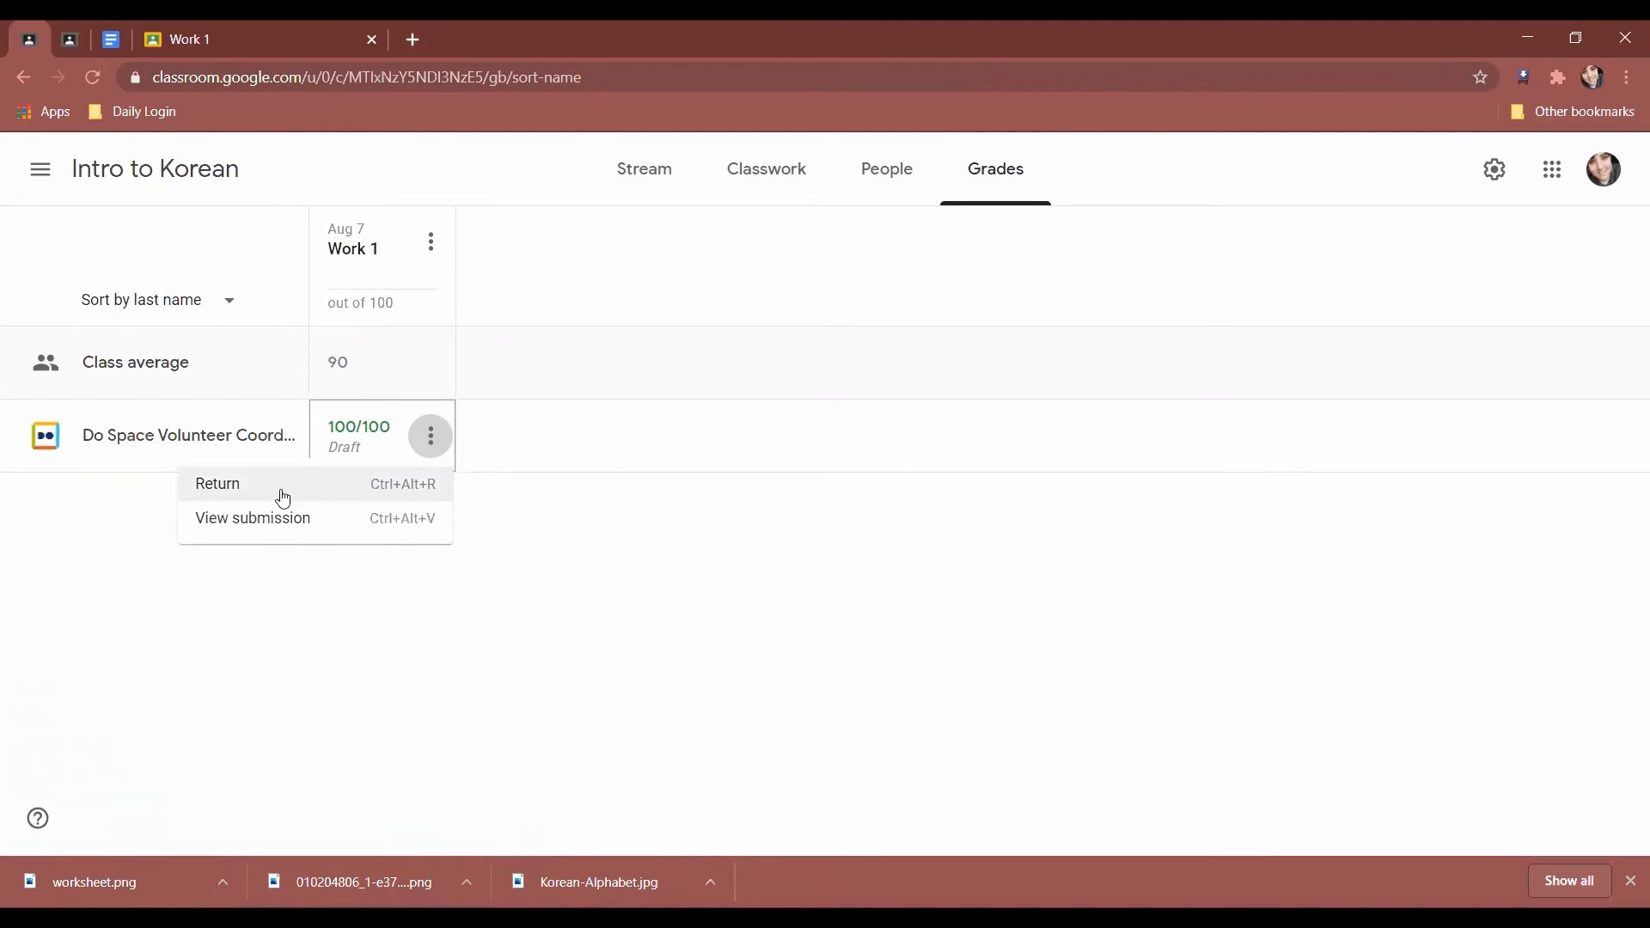
left_click(608, 667)
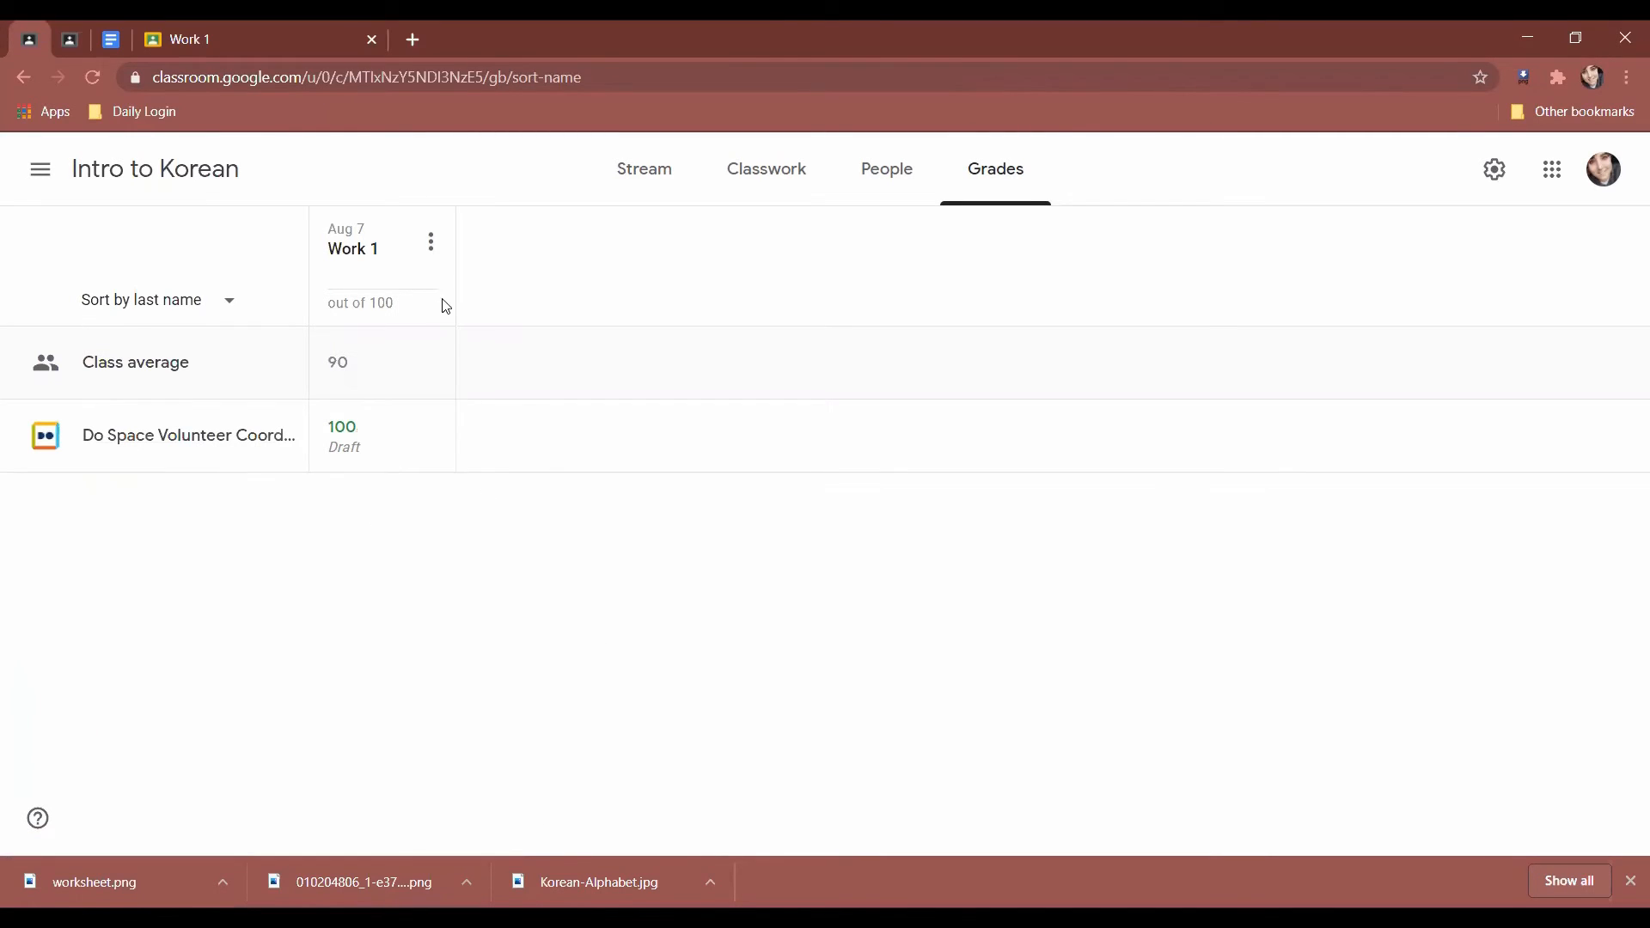
left_click(431, 241)
left_click(646, 690)
left_click(431, 242)
Edit the Work 1 assignment from its column menu and save it unchanged.
left_click(350, 291)
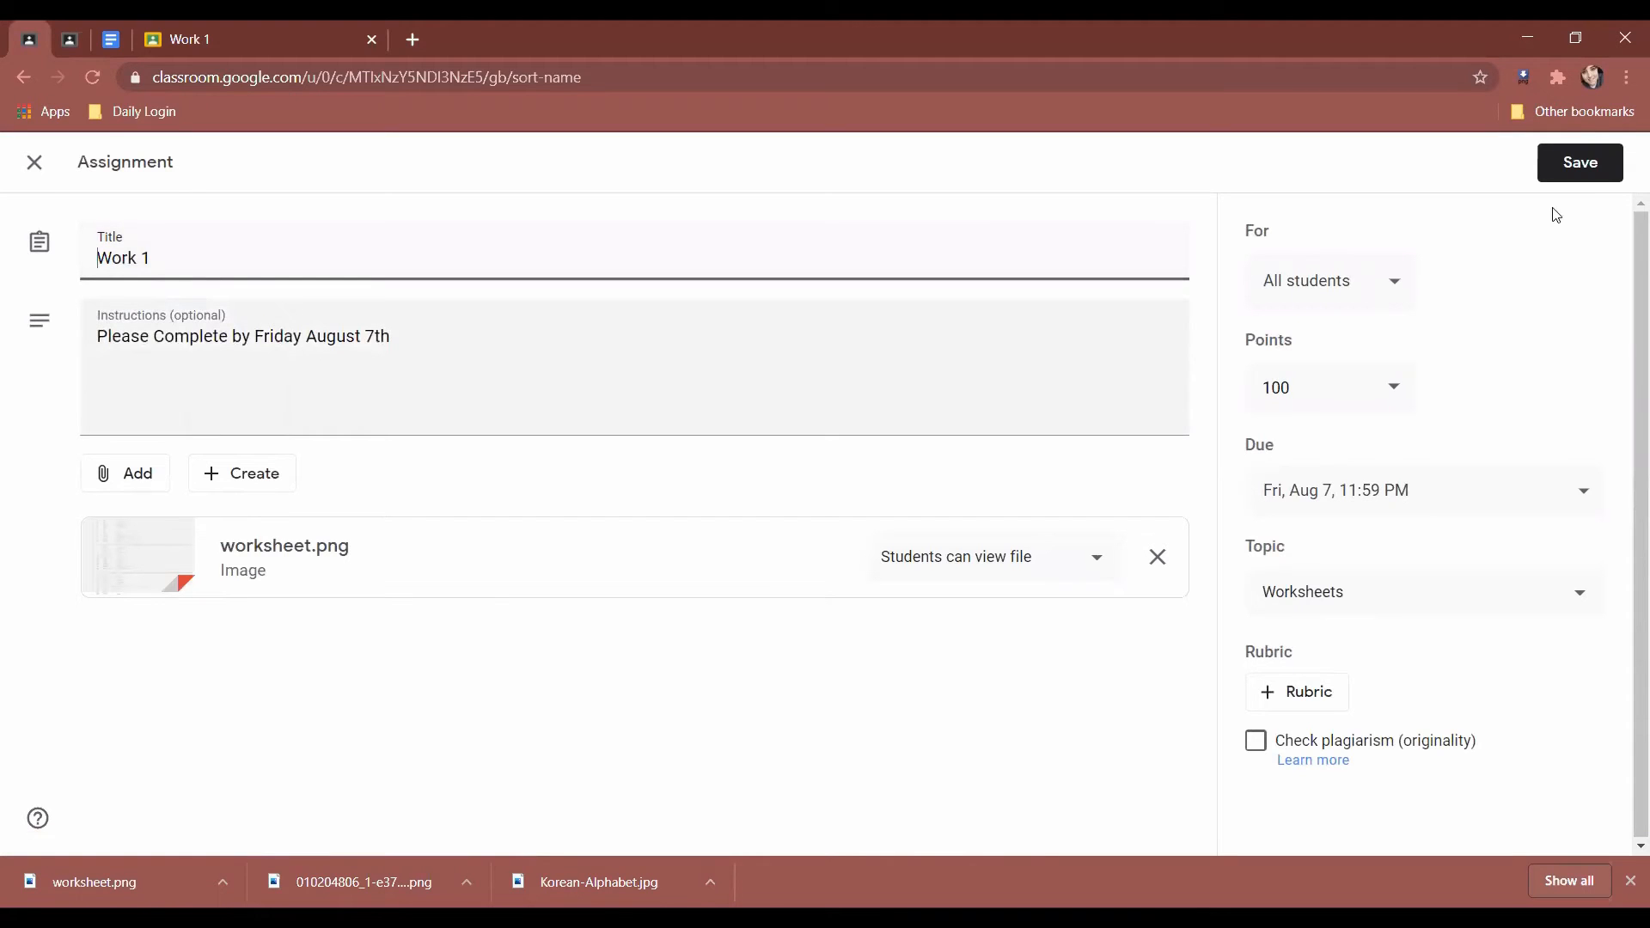
left_click(1607, 168)
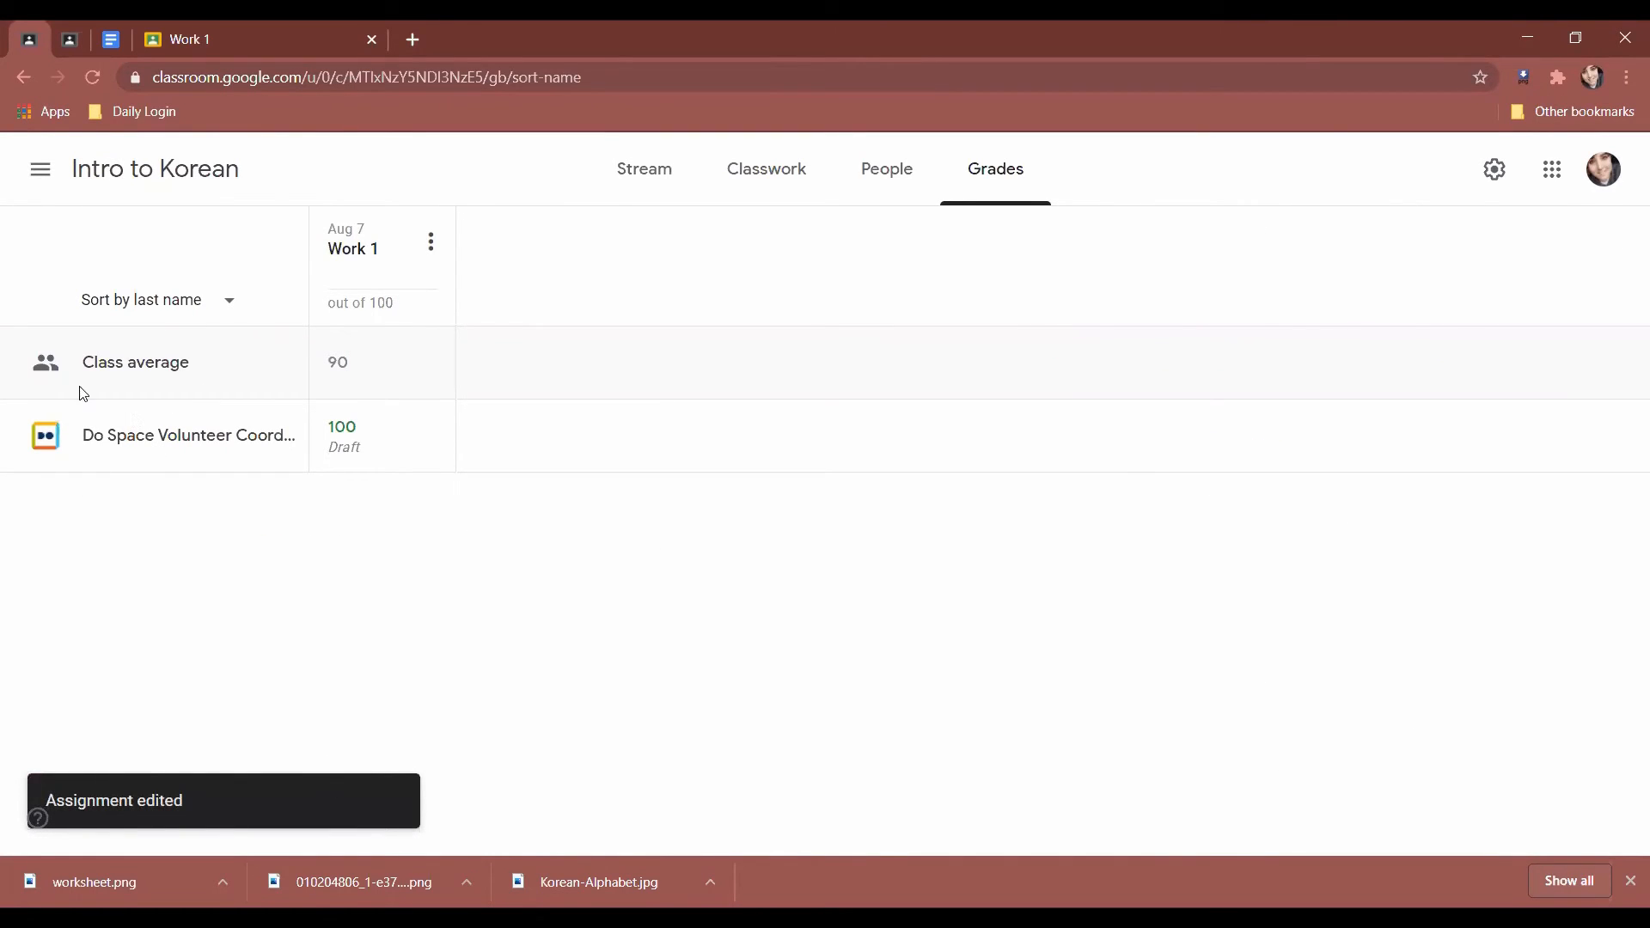
left_click_drag(258, 362, 50, 366)
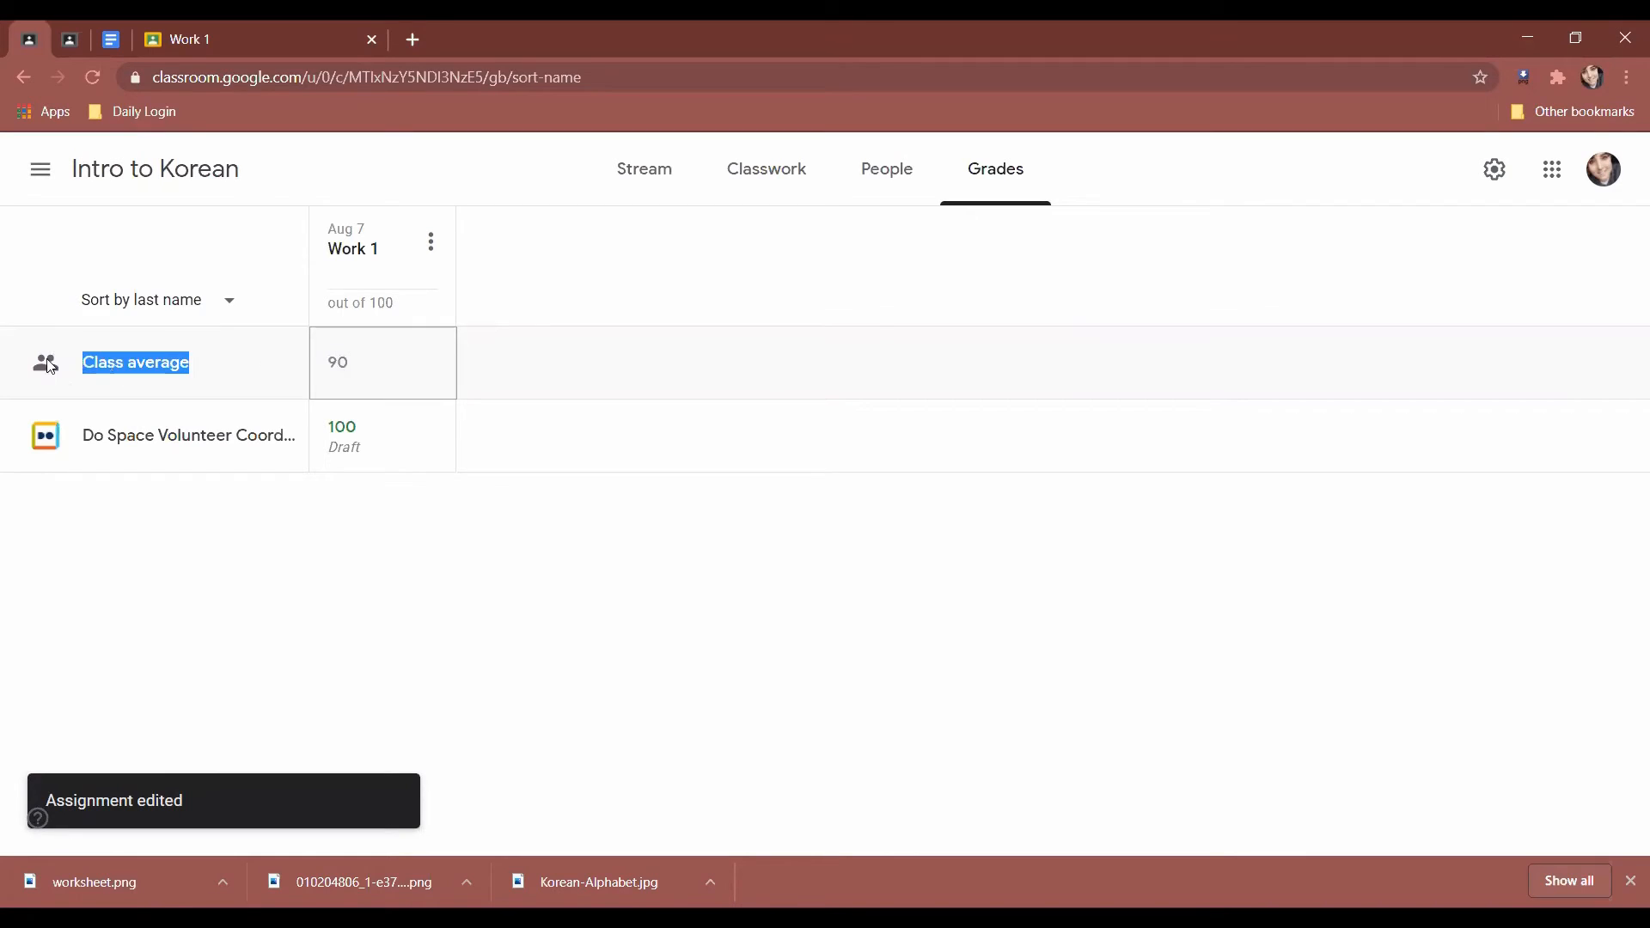
left_click(771, 636)
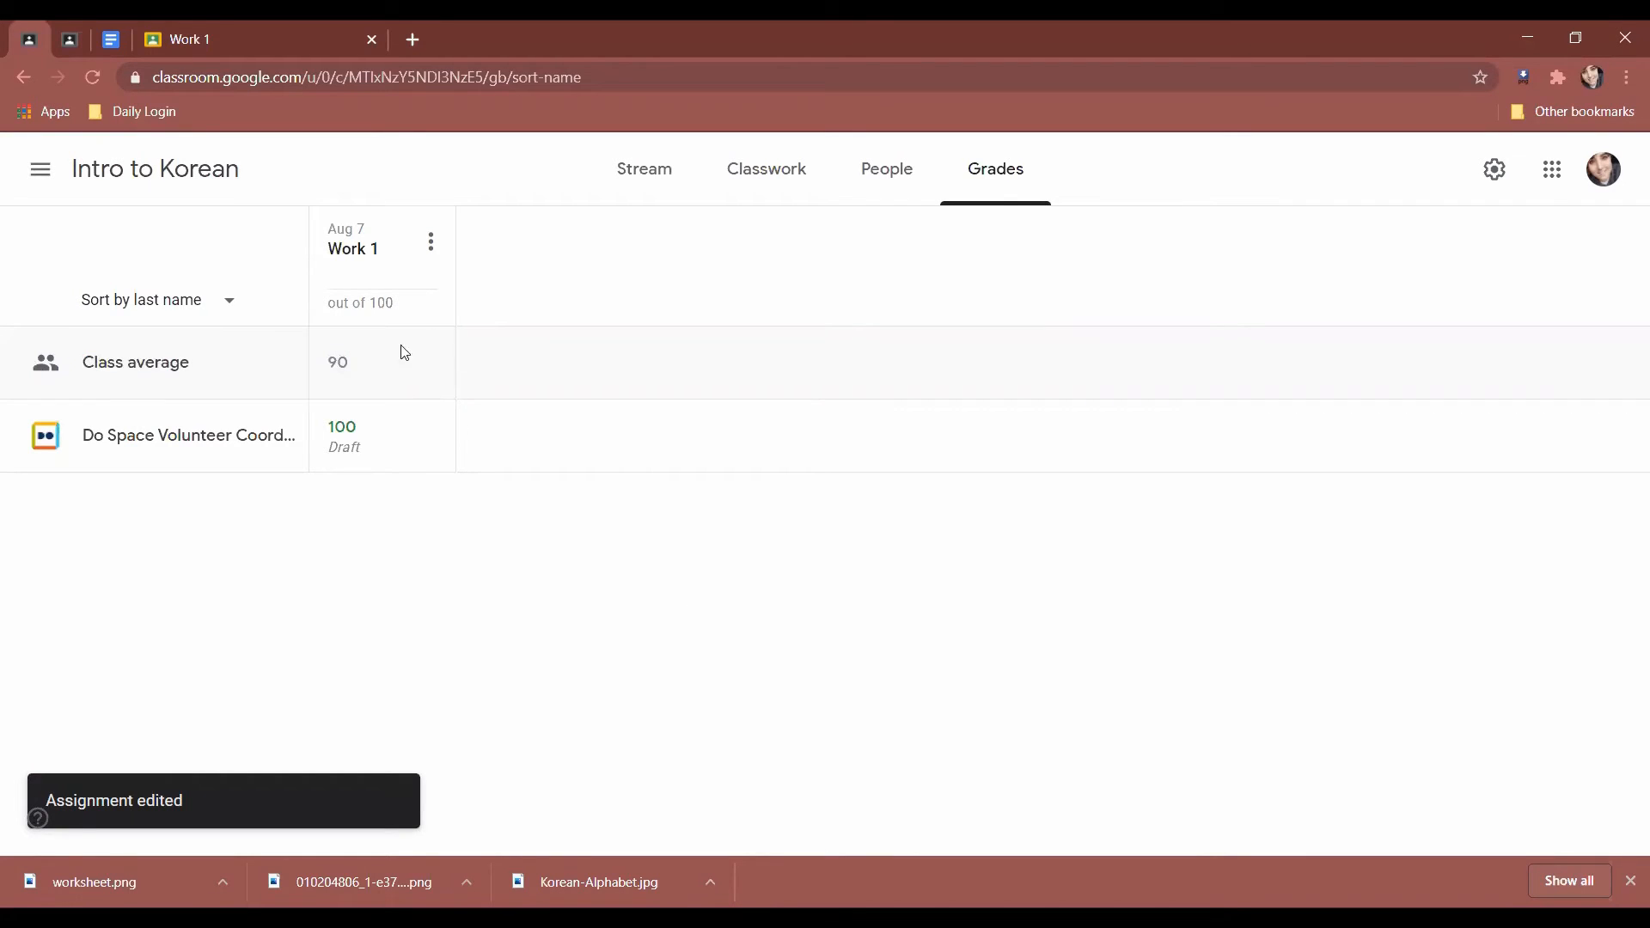
left_click_drag(404, 352, 39, 349)
left_click(83, 353)
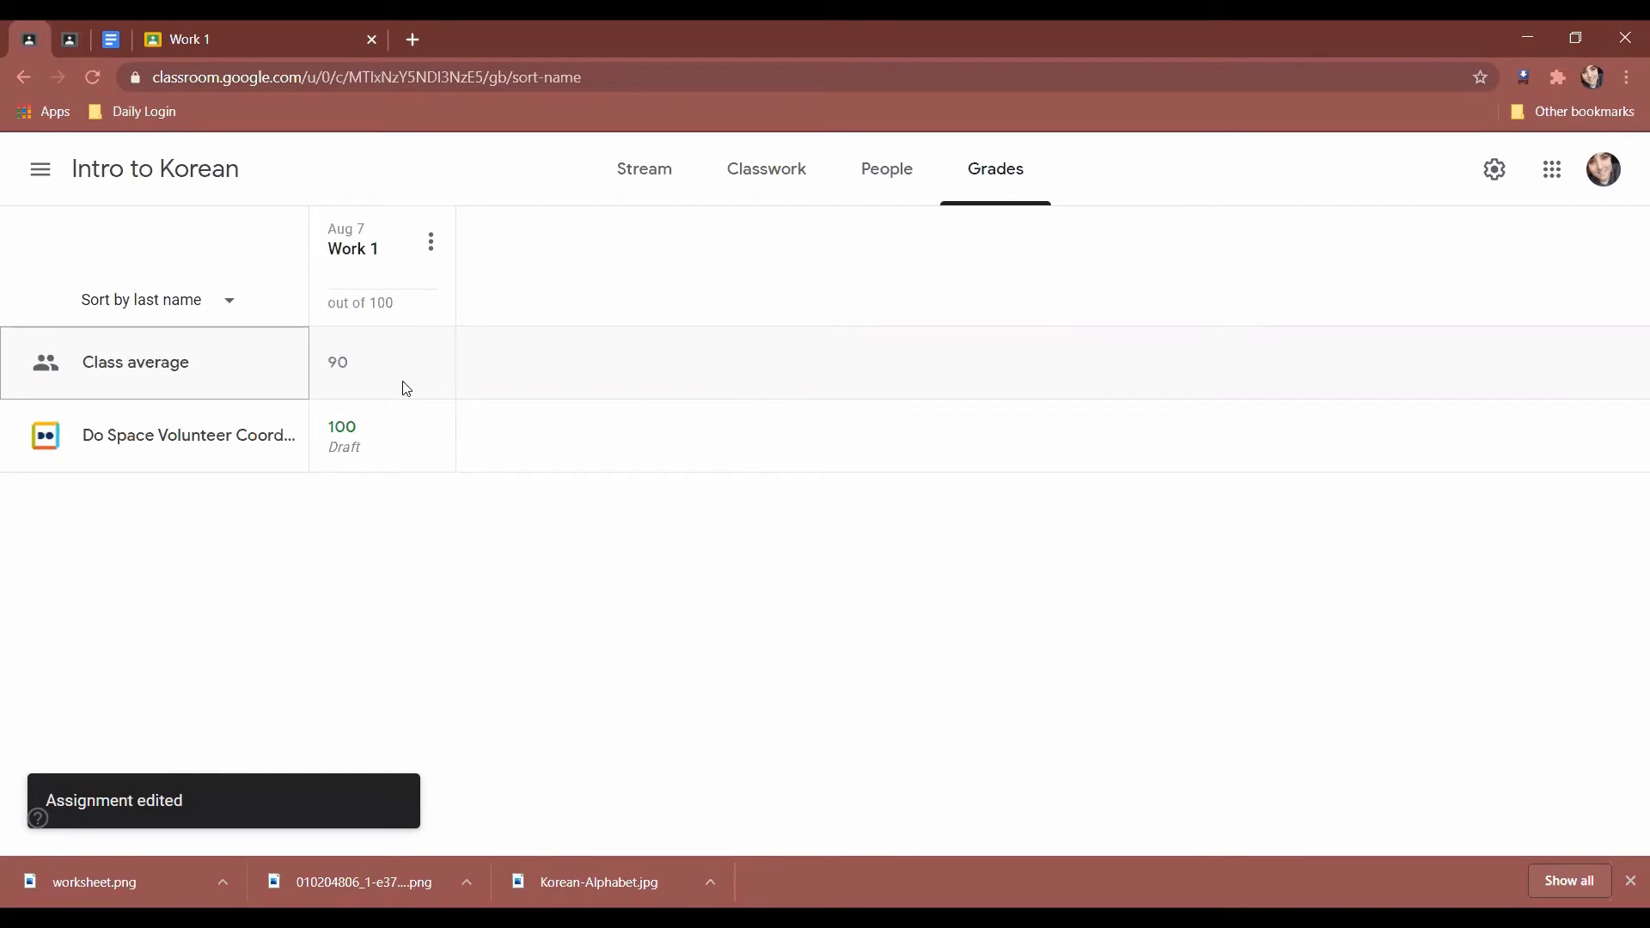
Keep the grades table sorted by last name and go back to the class stream.
left_click(221, 318)
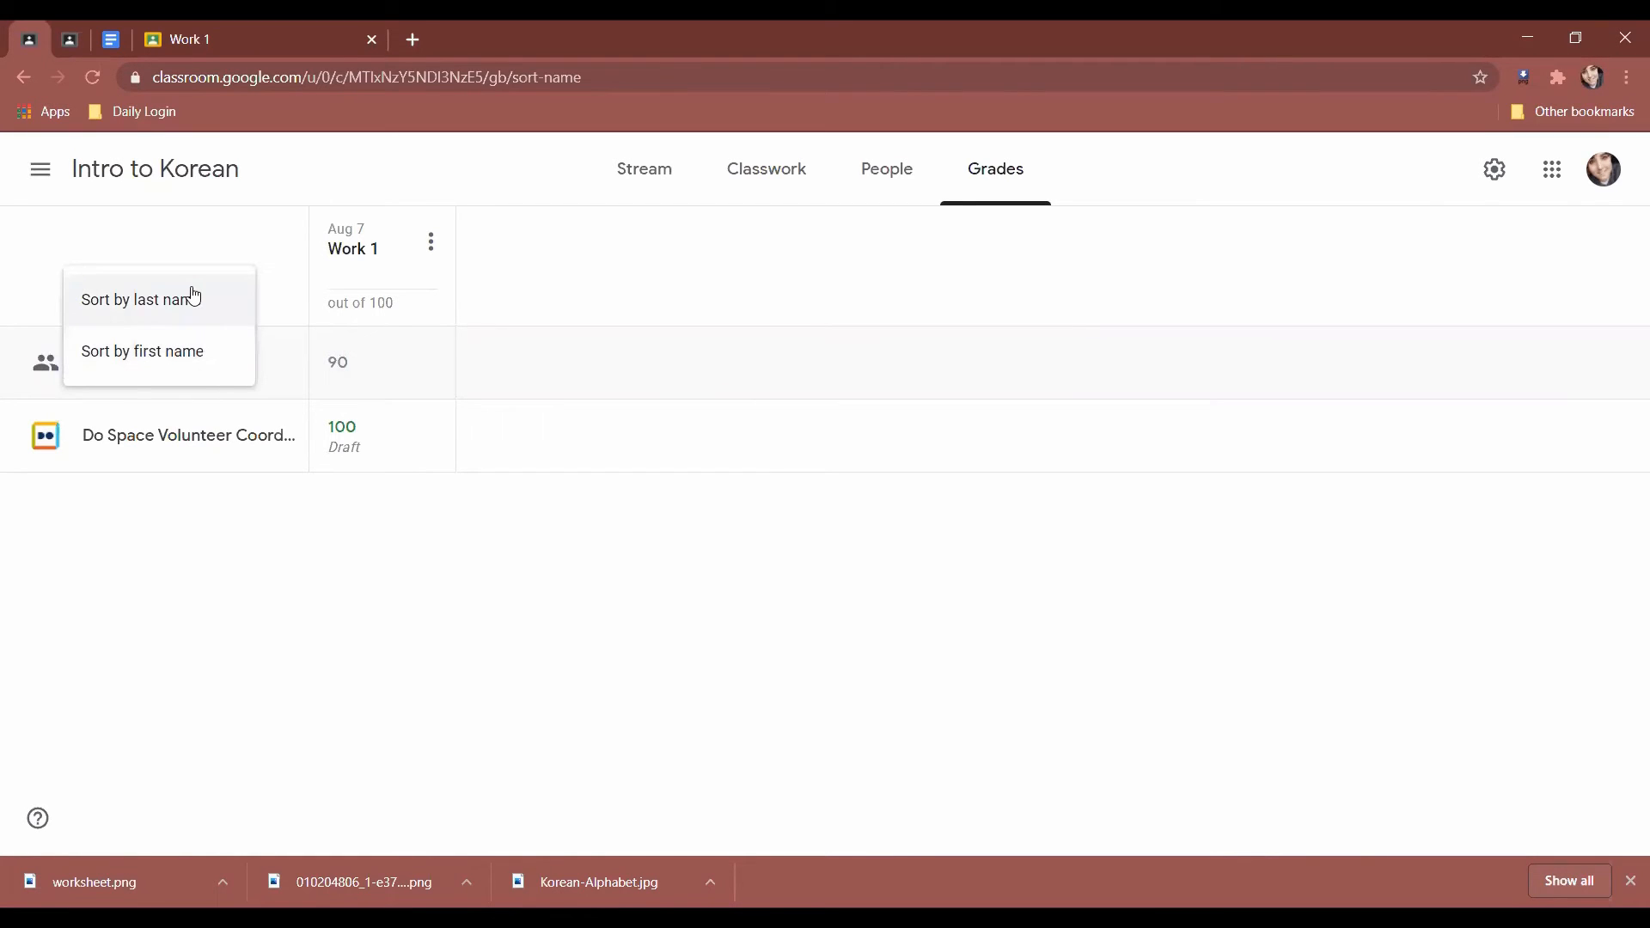
left_click(258, 347)
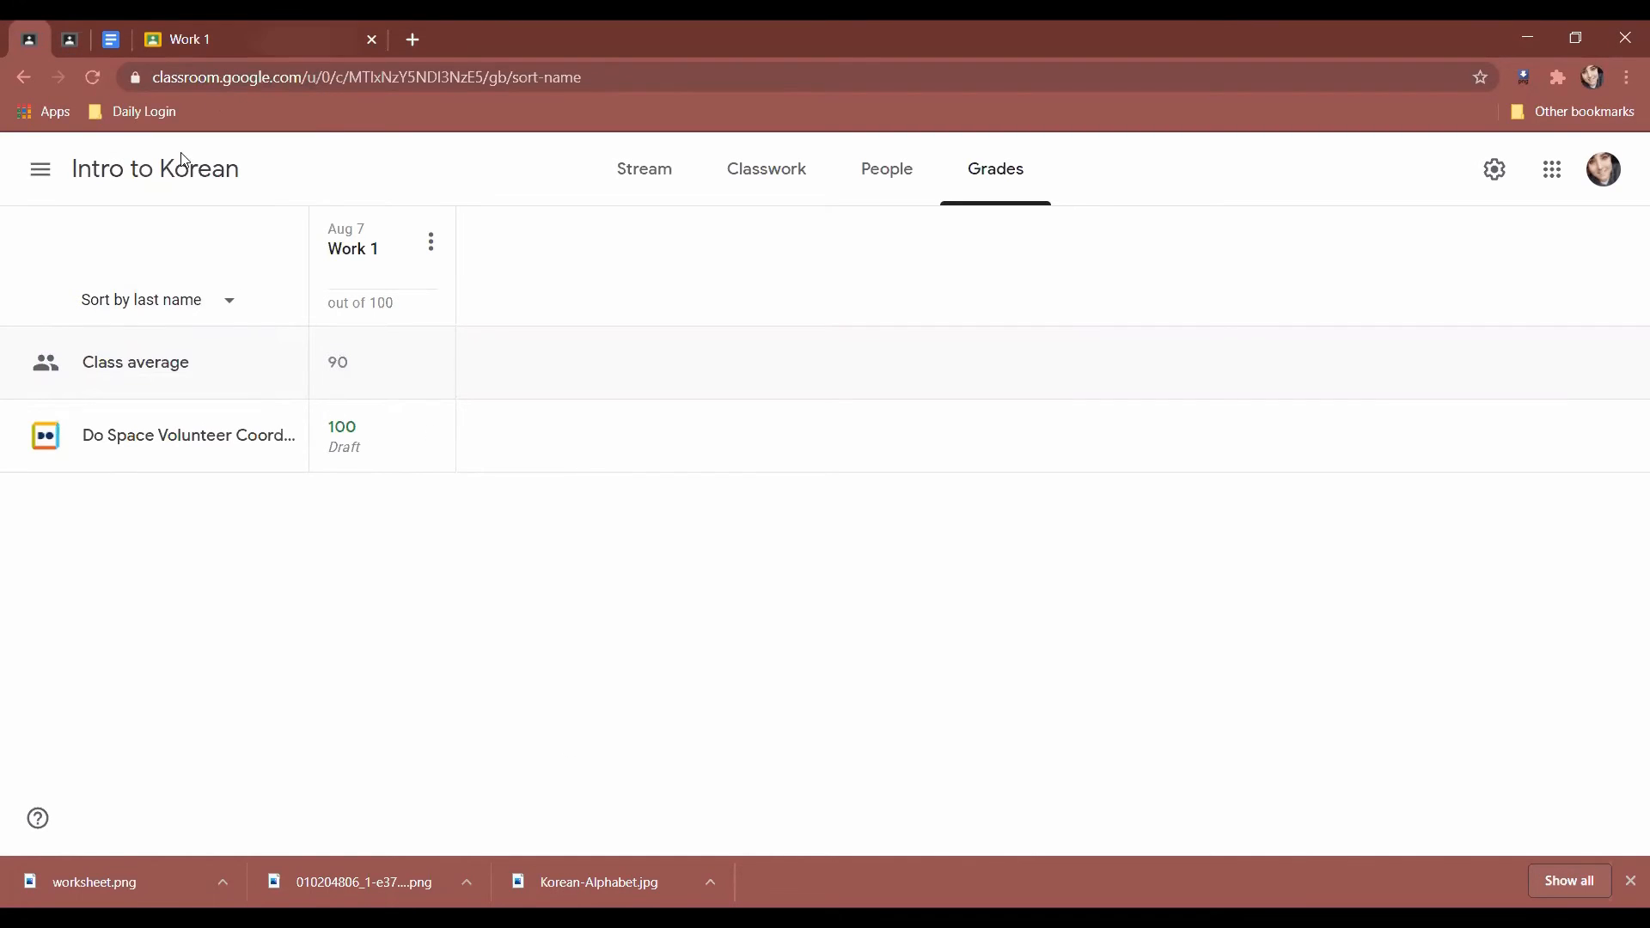
left_click(646, 171)
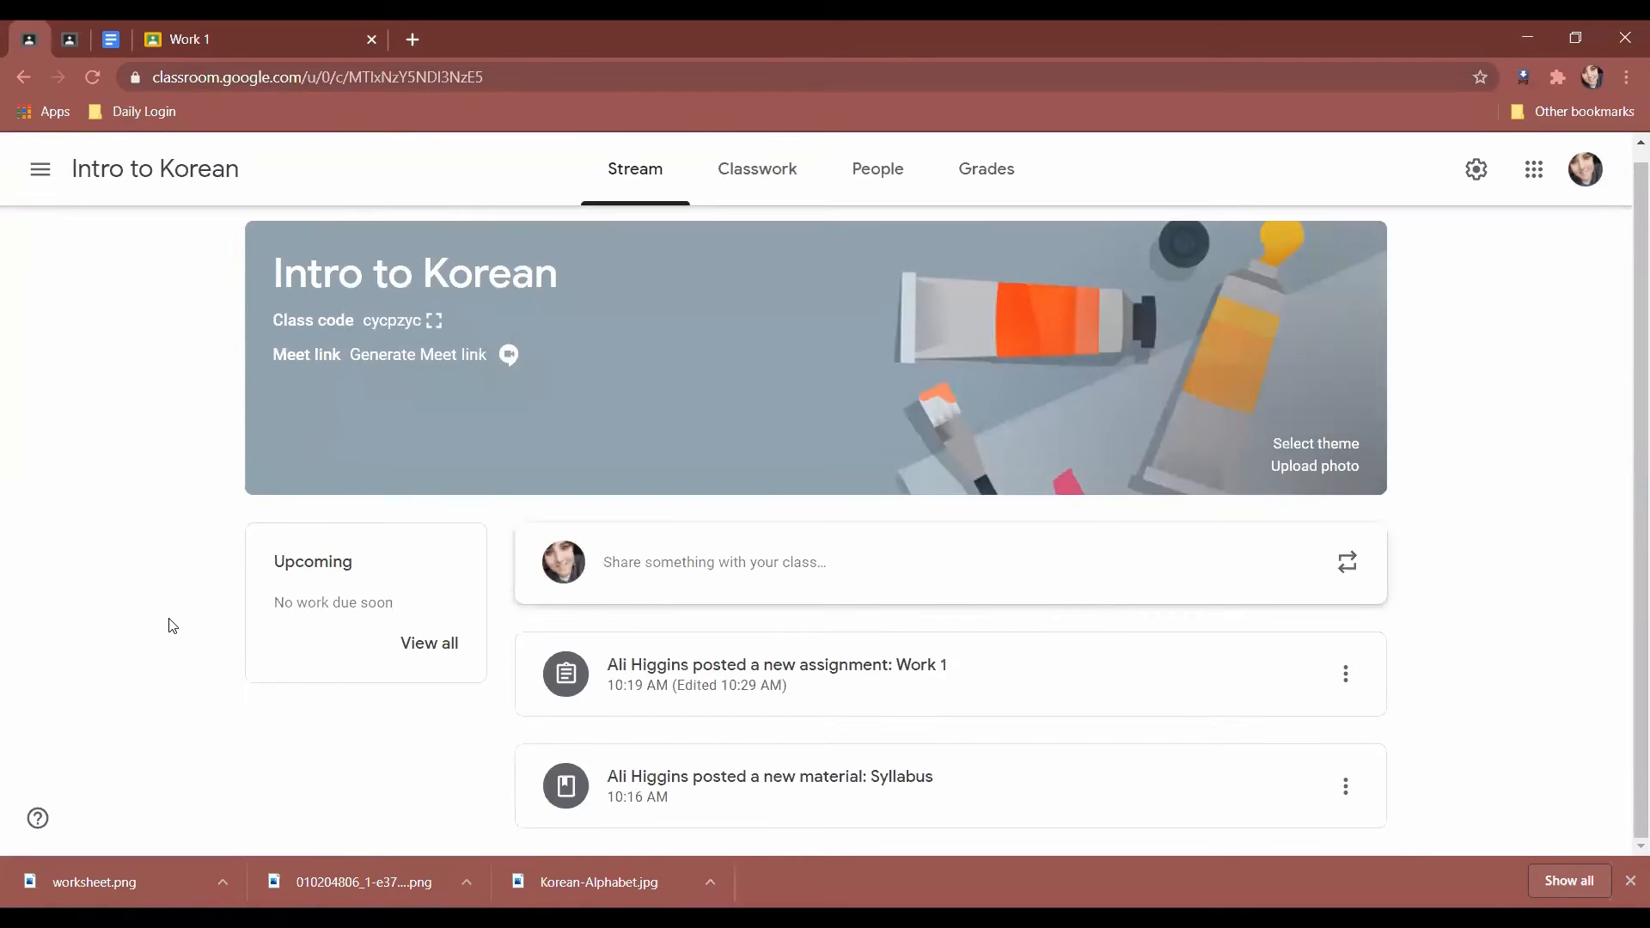
Cancel a Reuse post attempt and go to Classwork, showing the Worksheets and Syllabus topics.
scroll(181, 625, "up", 1)
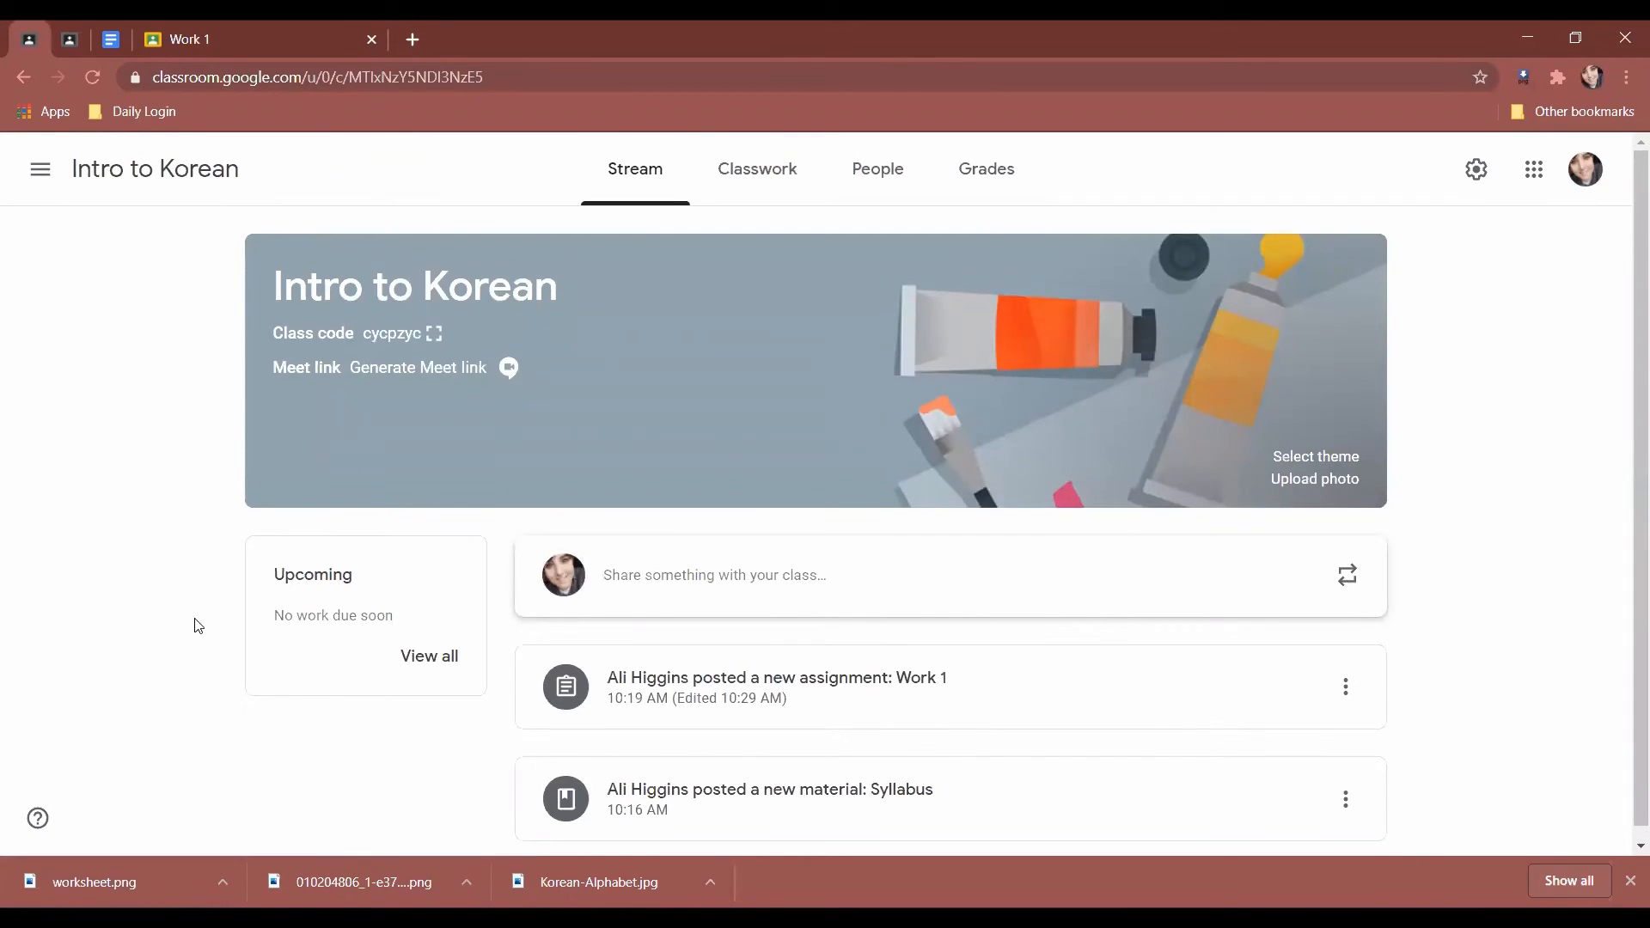
left_click(1349, 581)
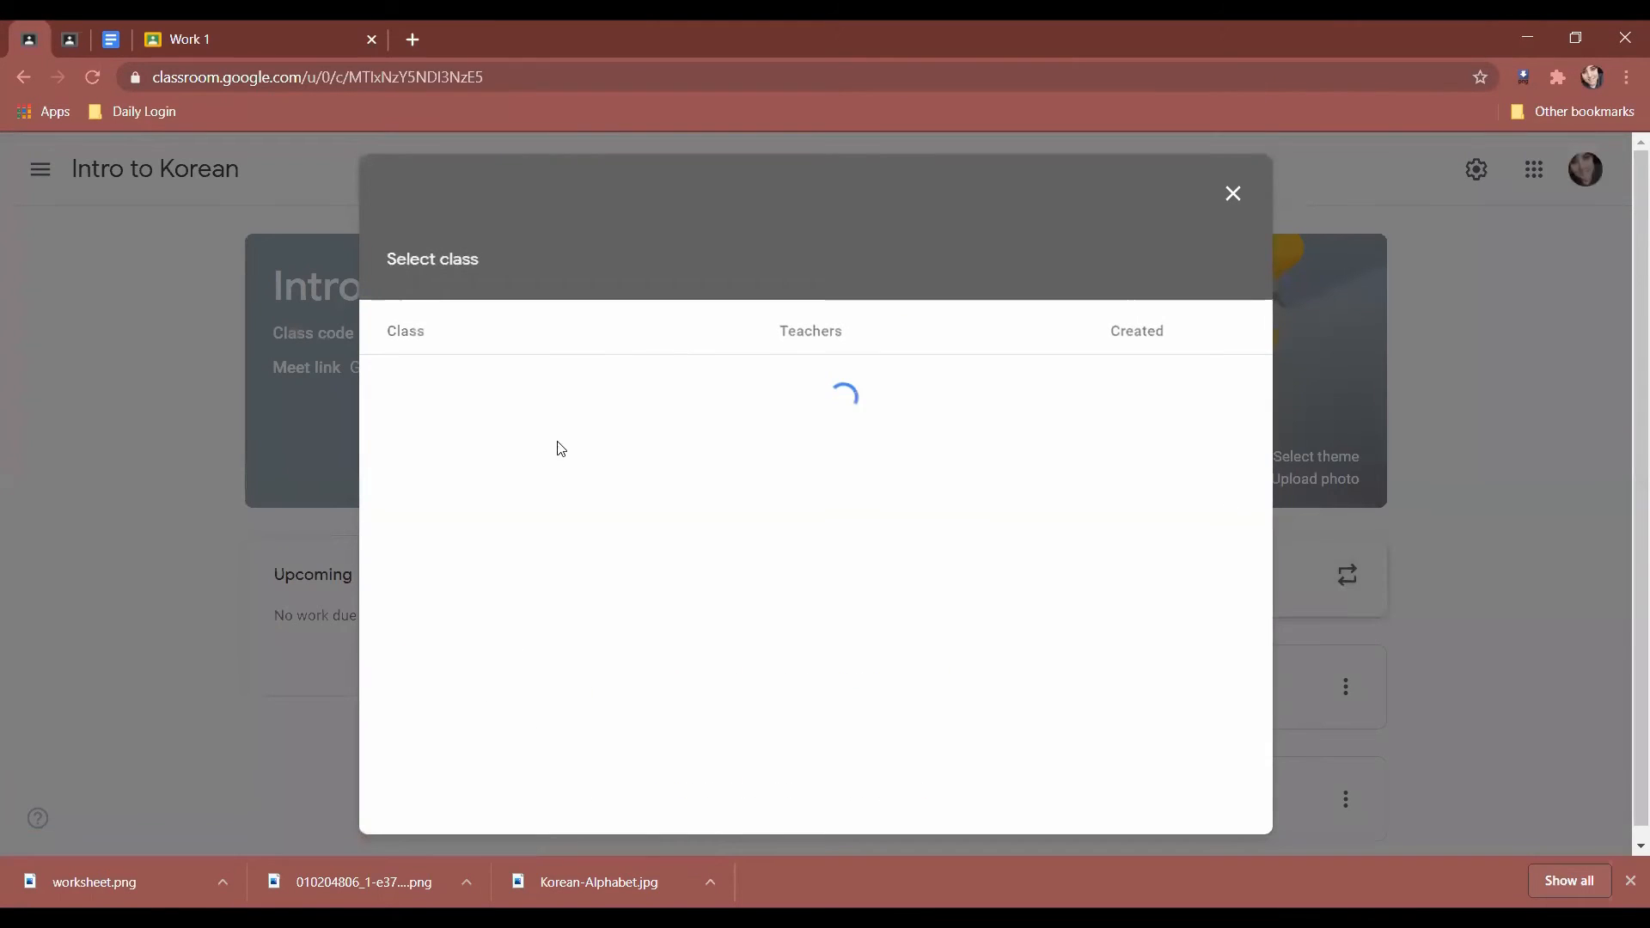
left_click(1234, 195)
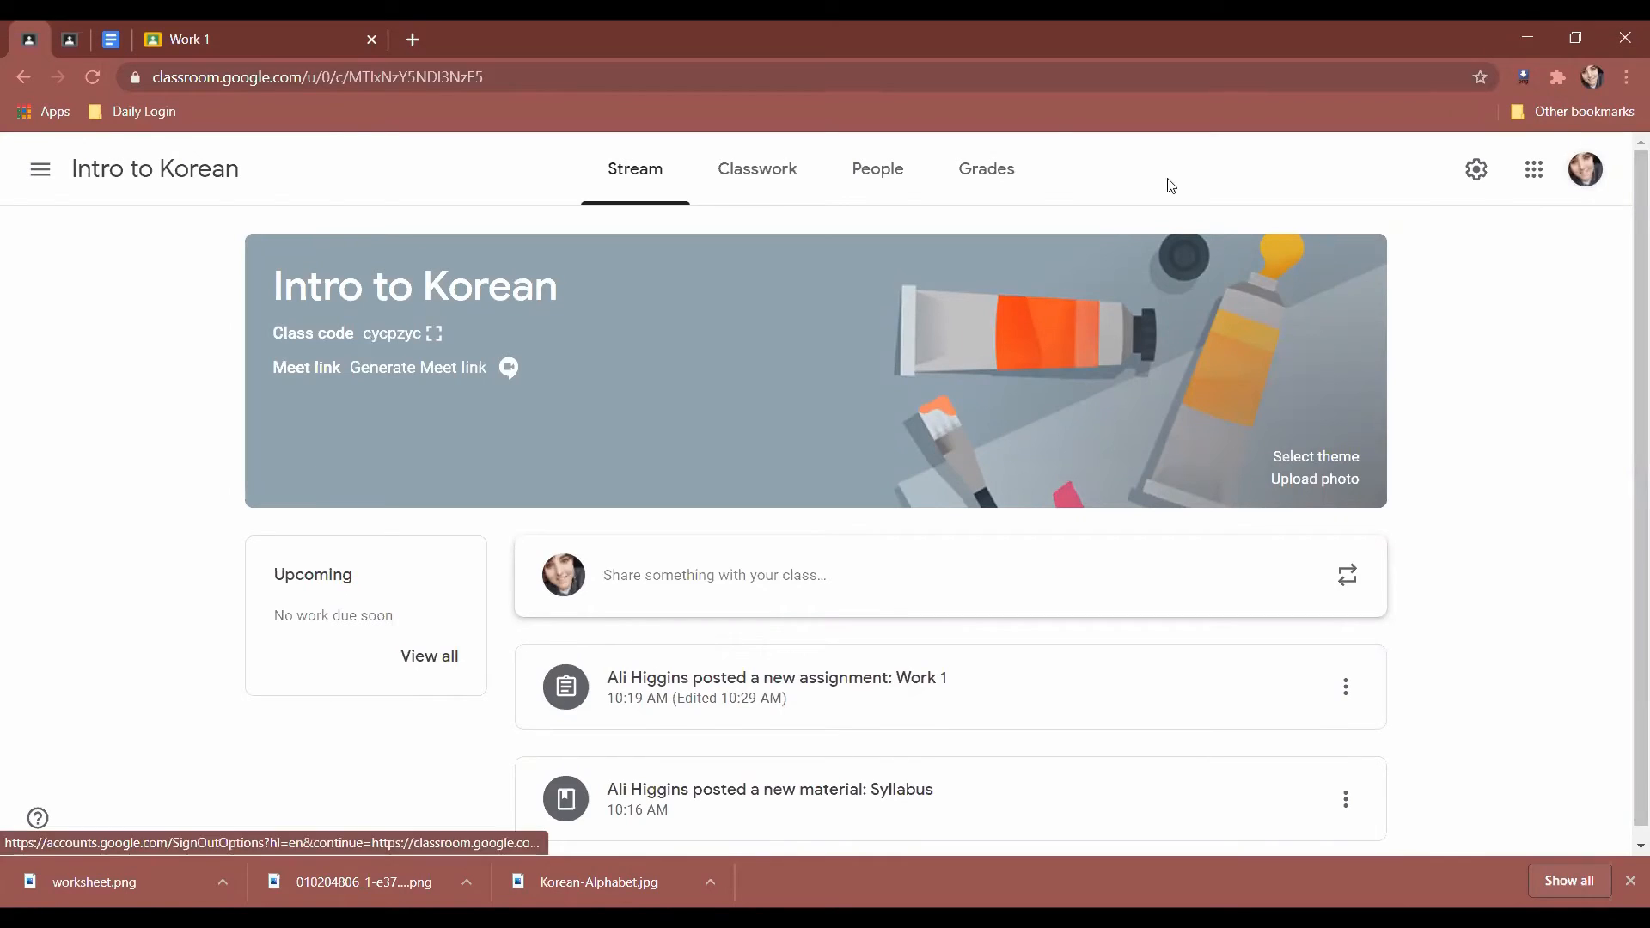
left_click(814, 168)
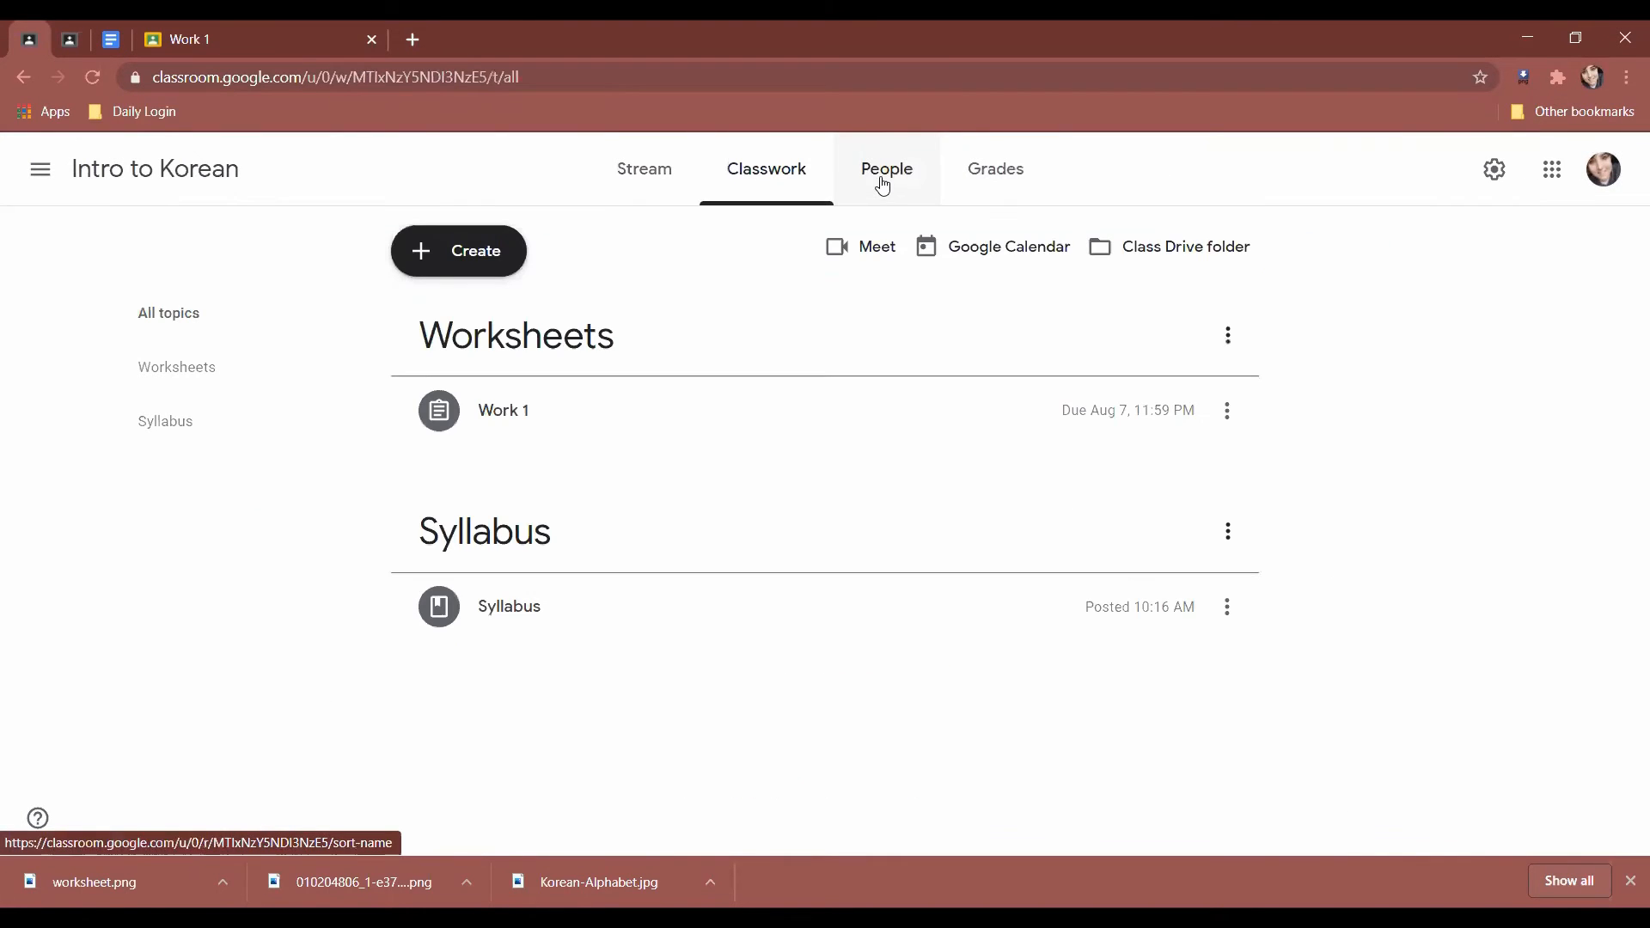
left_click(159, 366)
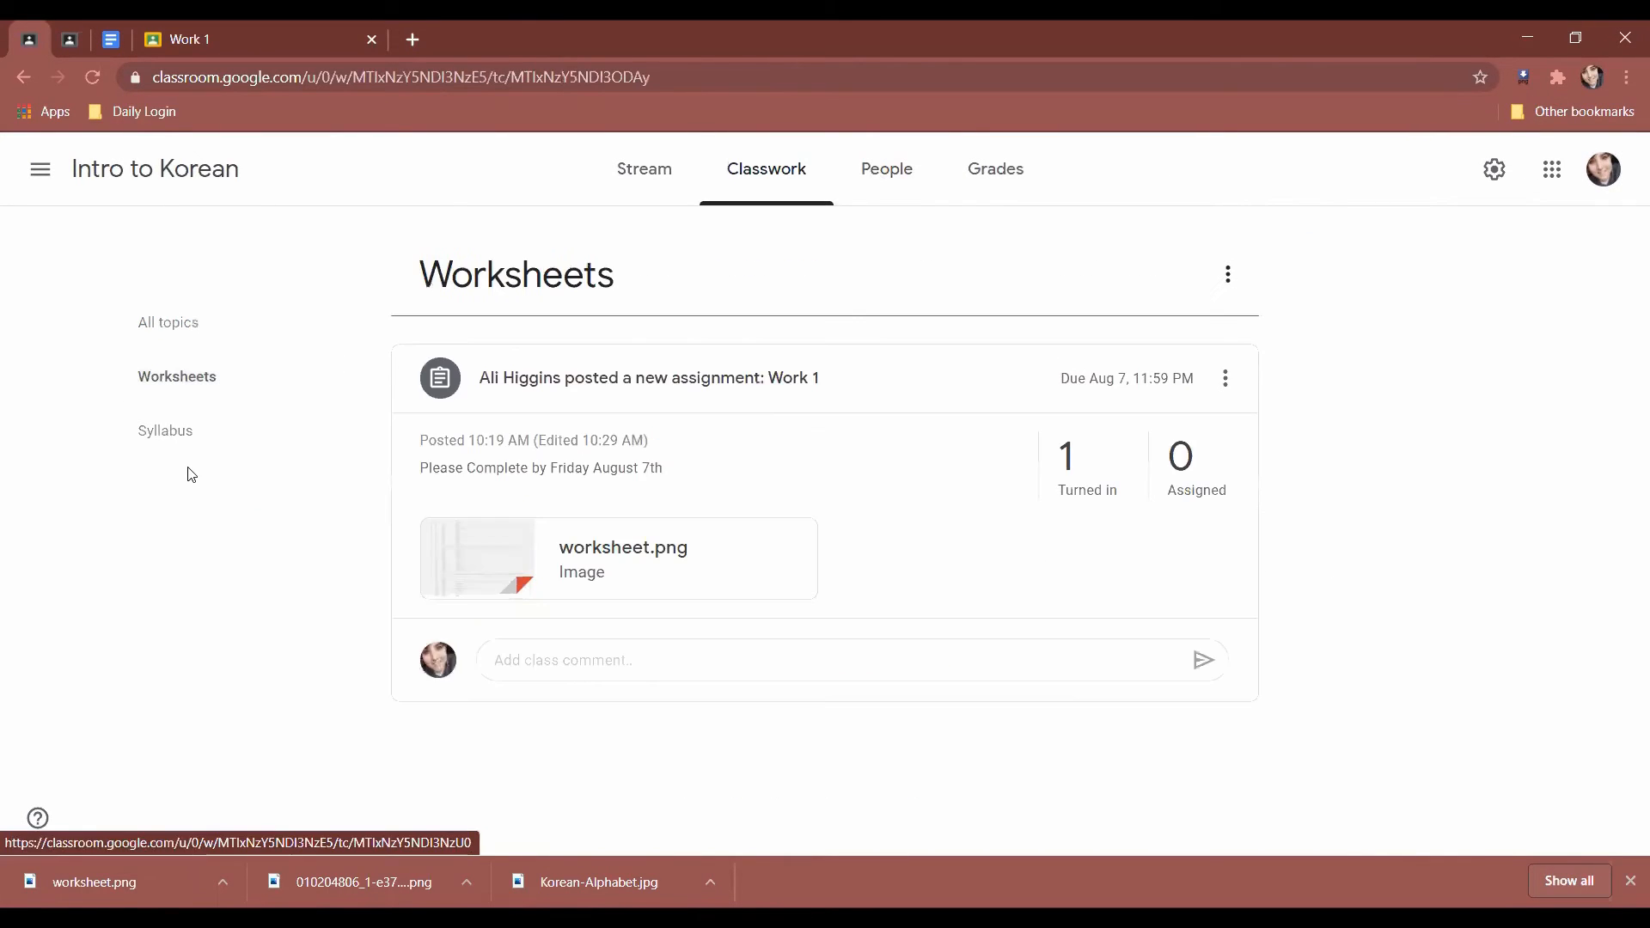
left_click(163, 430)
left_click(169, 313)
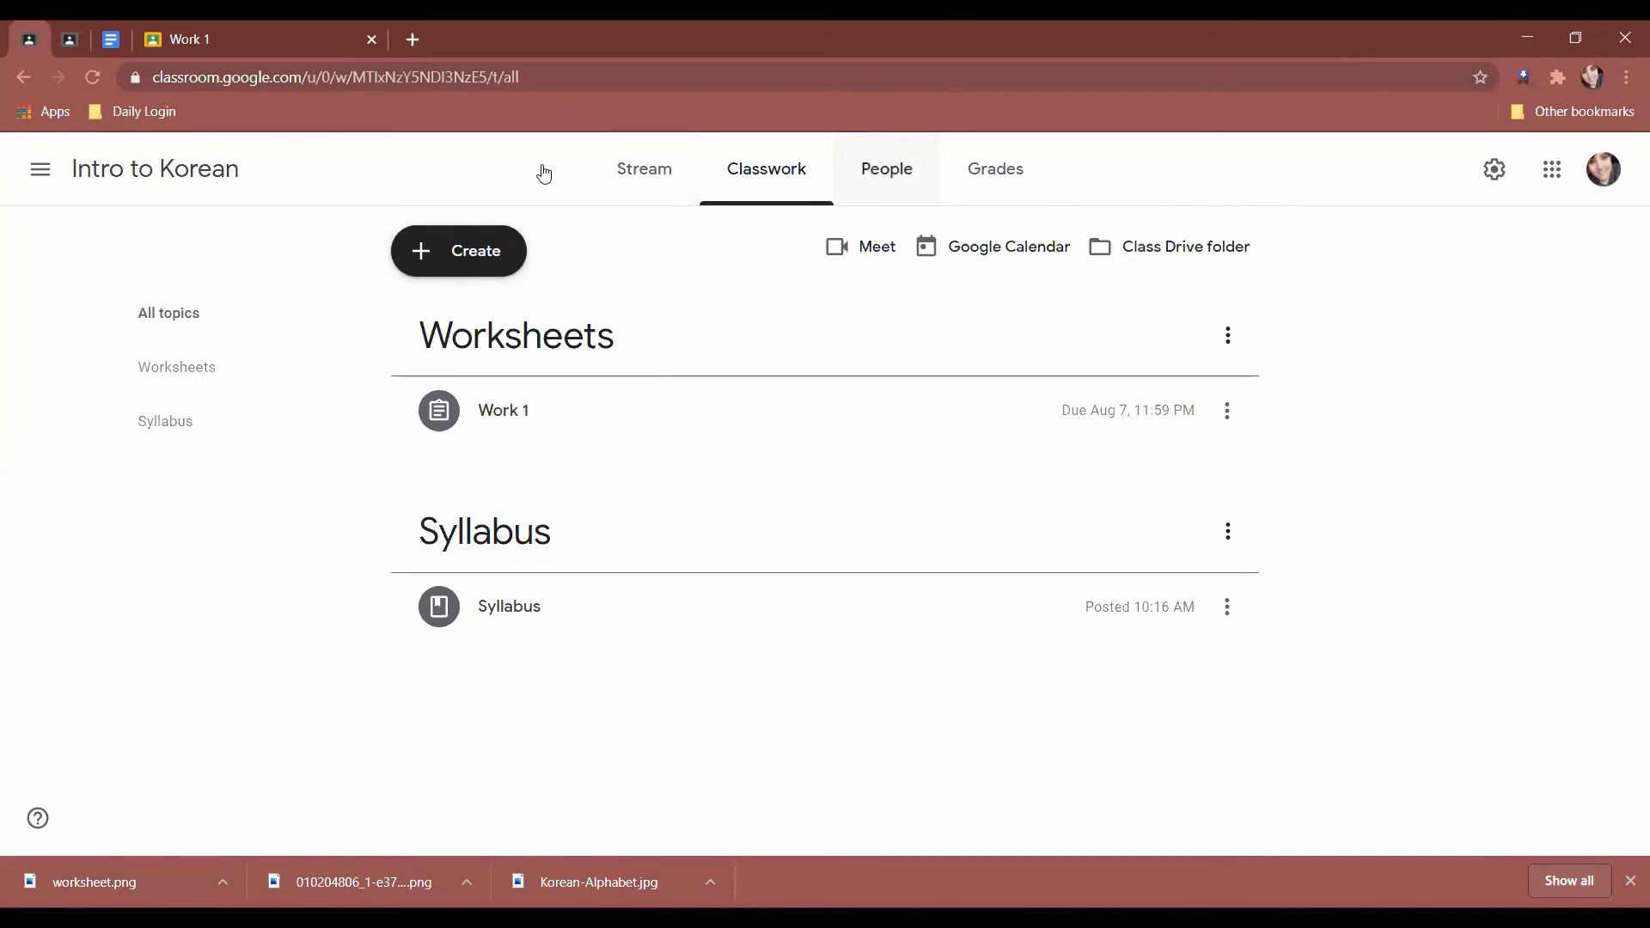
left_click(37, 176)
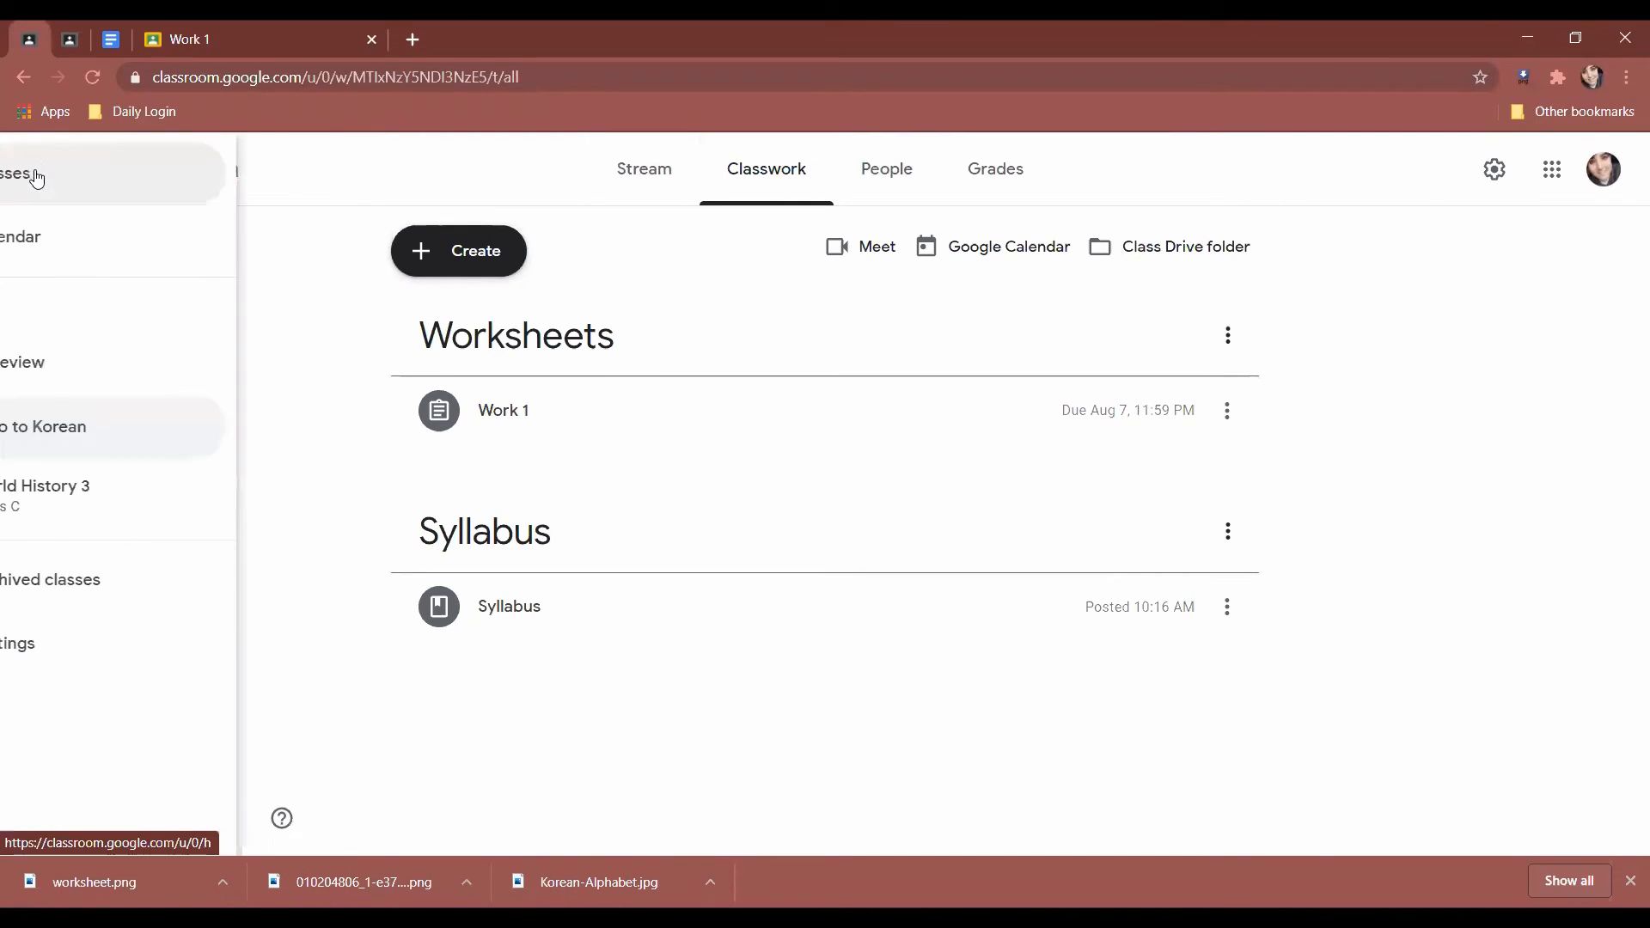
View the Calendar for Aug 2 – Aug 8, 2020, with Work 1 due Friday, then return to Classes.
left_click(210, 253)
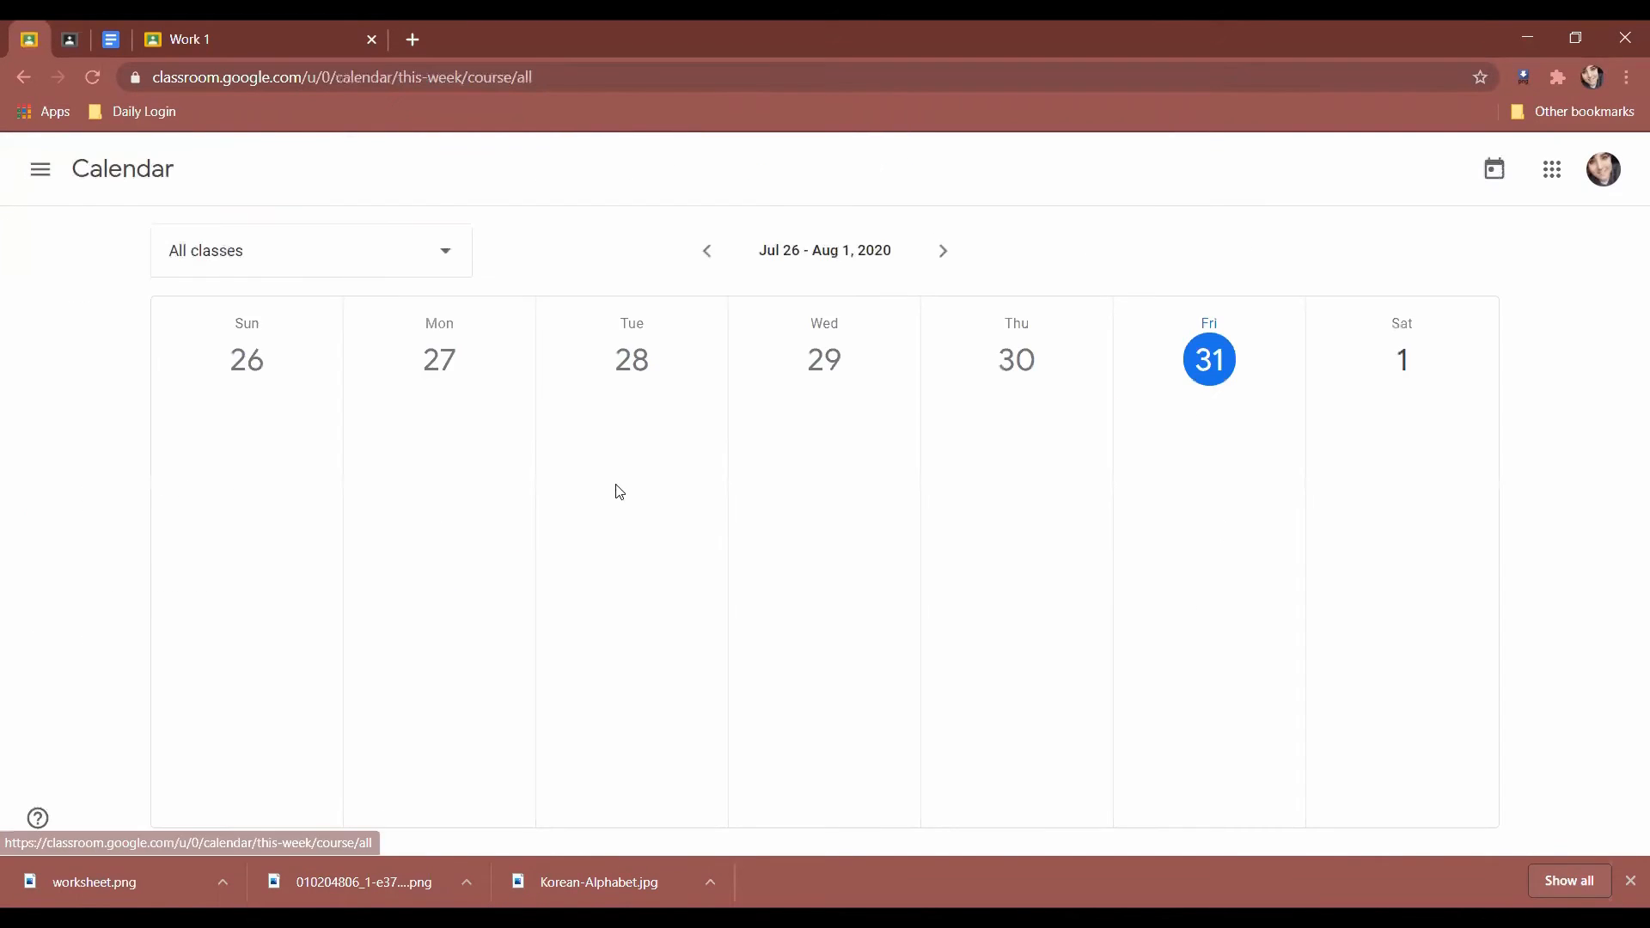
left_click(944, 253)
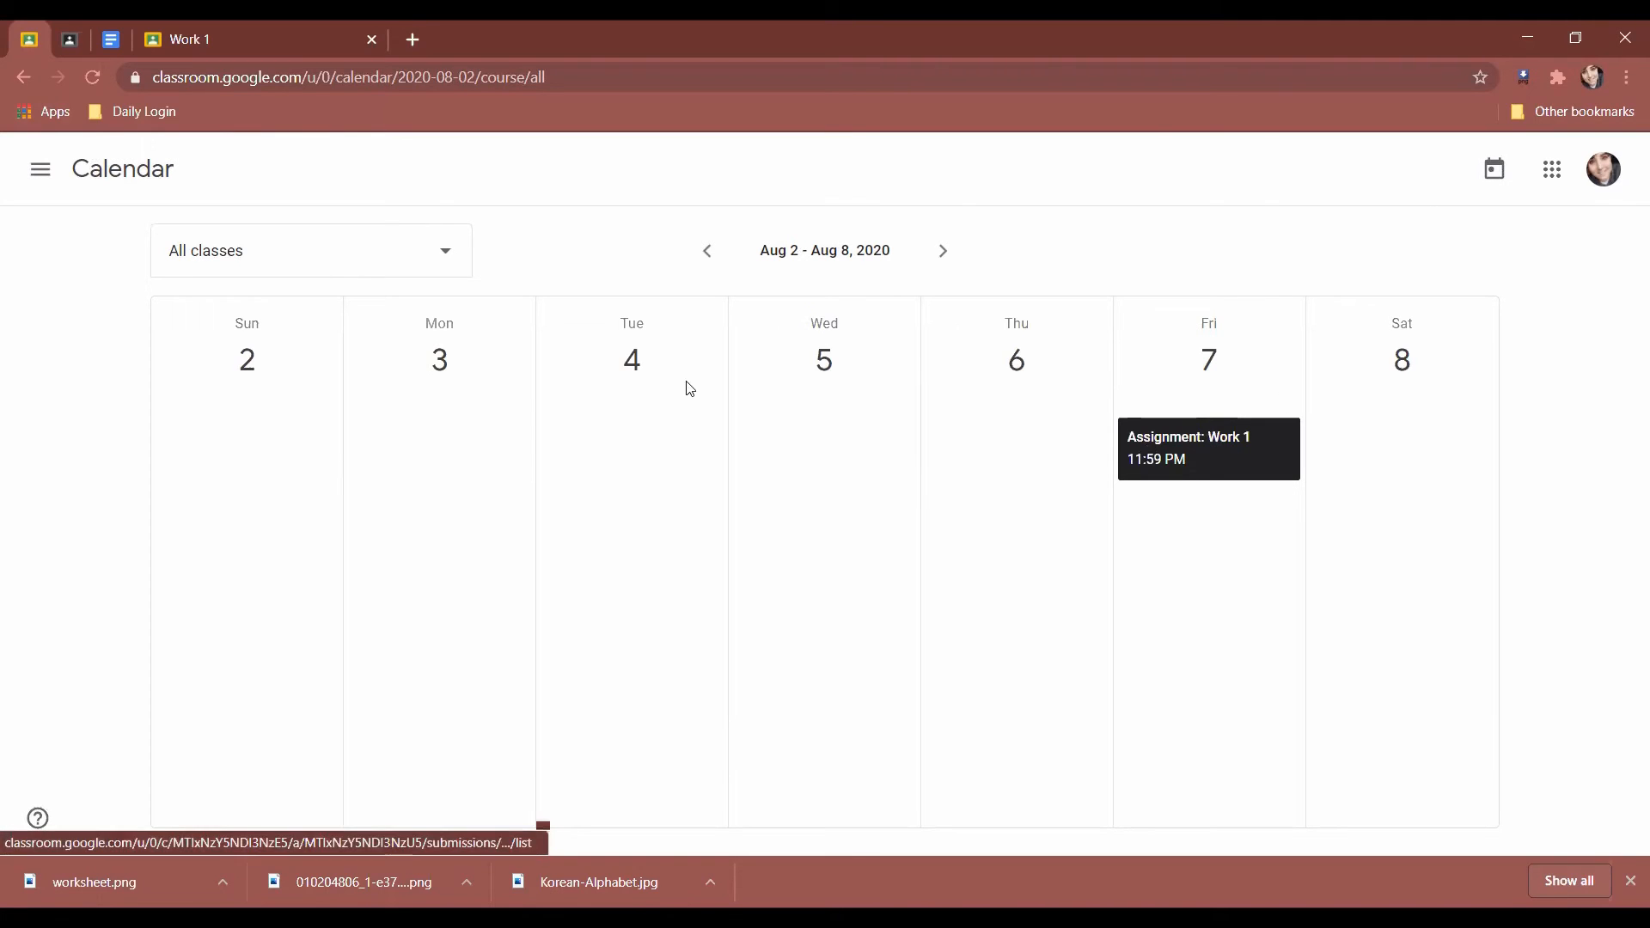
left_click(40, 170)
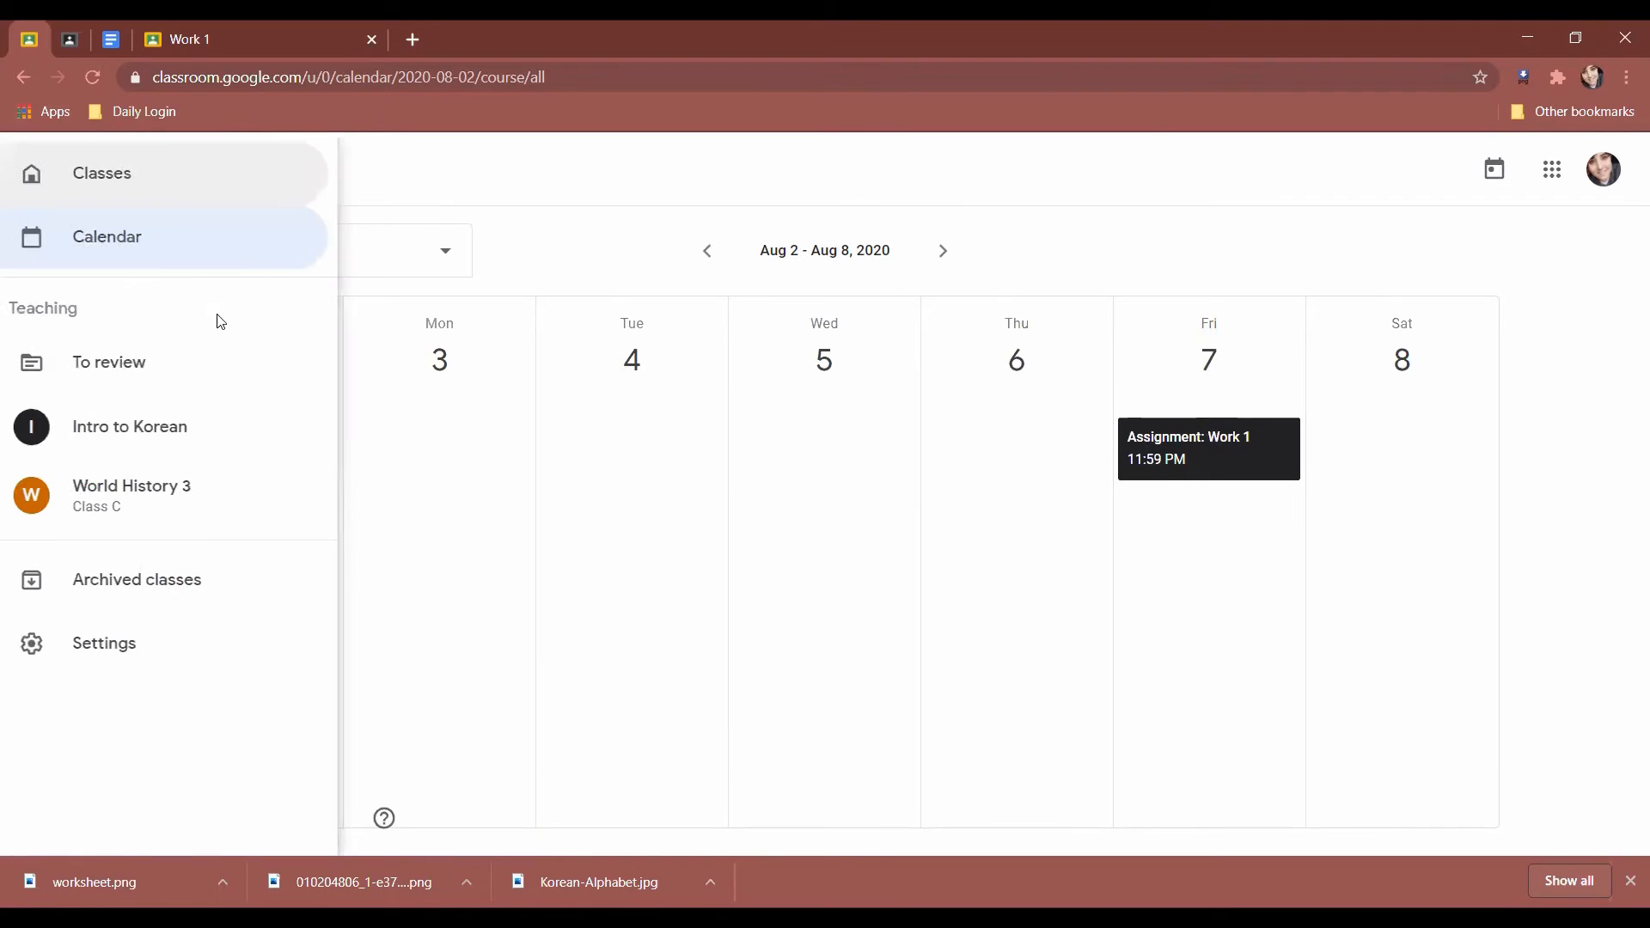
left_click(784, 515)
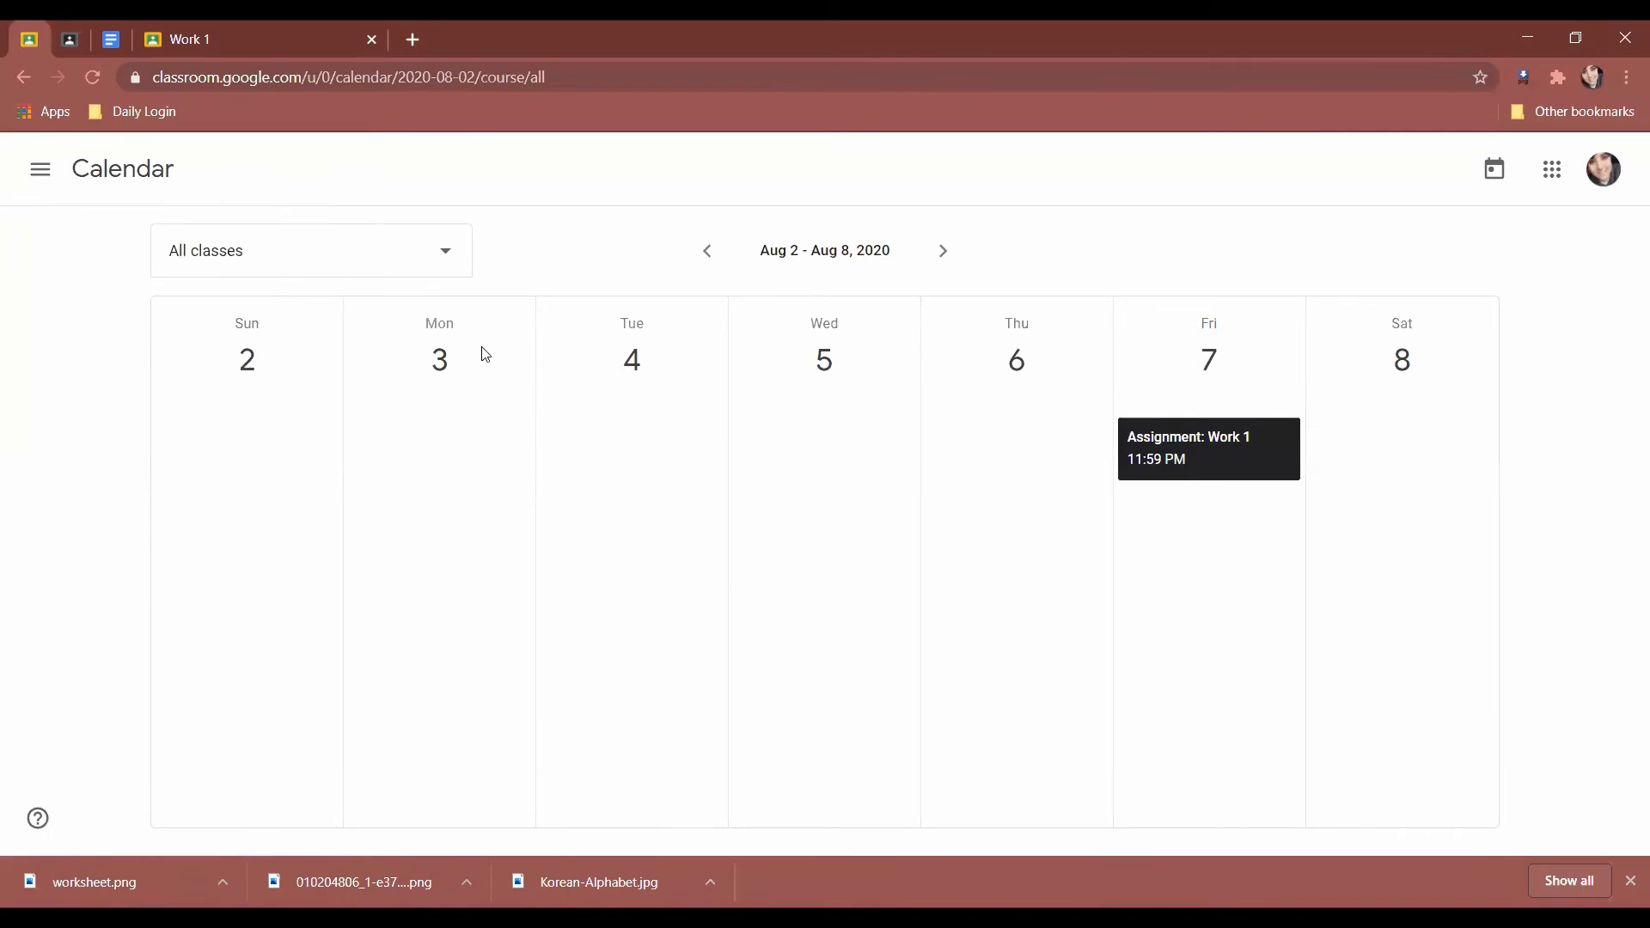
left_click(40, 170)
left_click(94, 187)
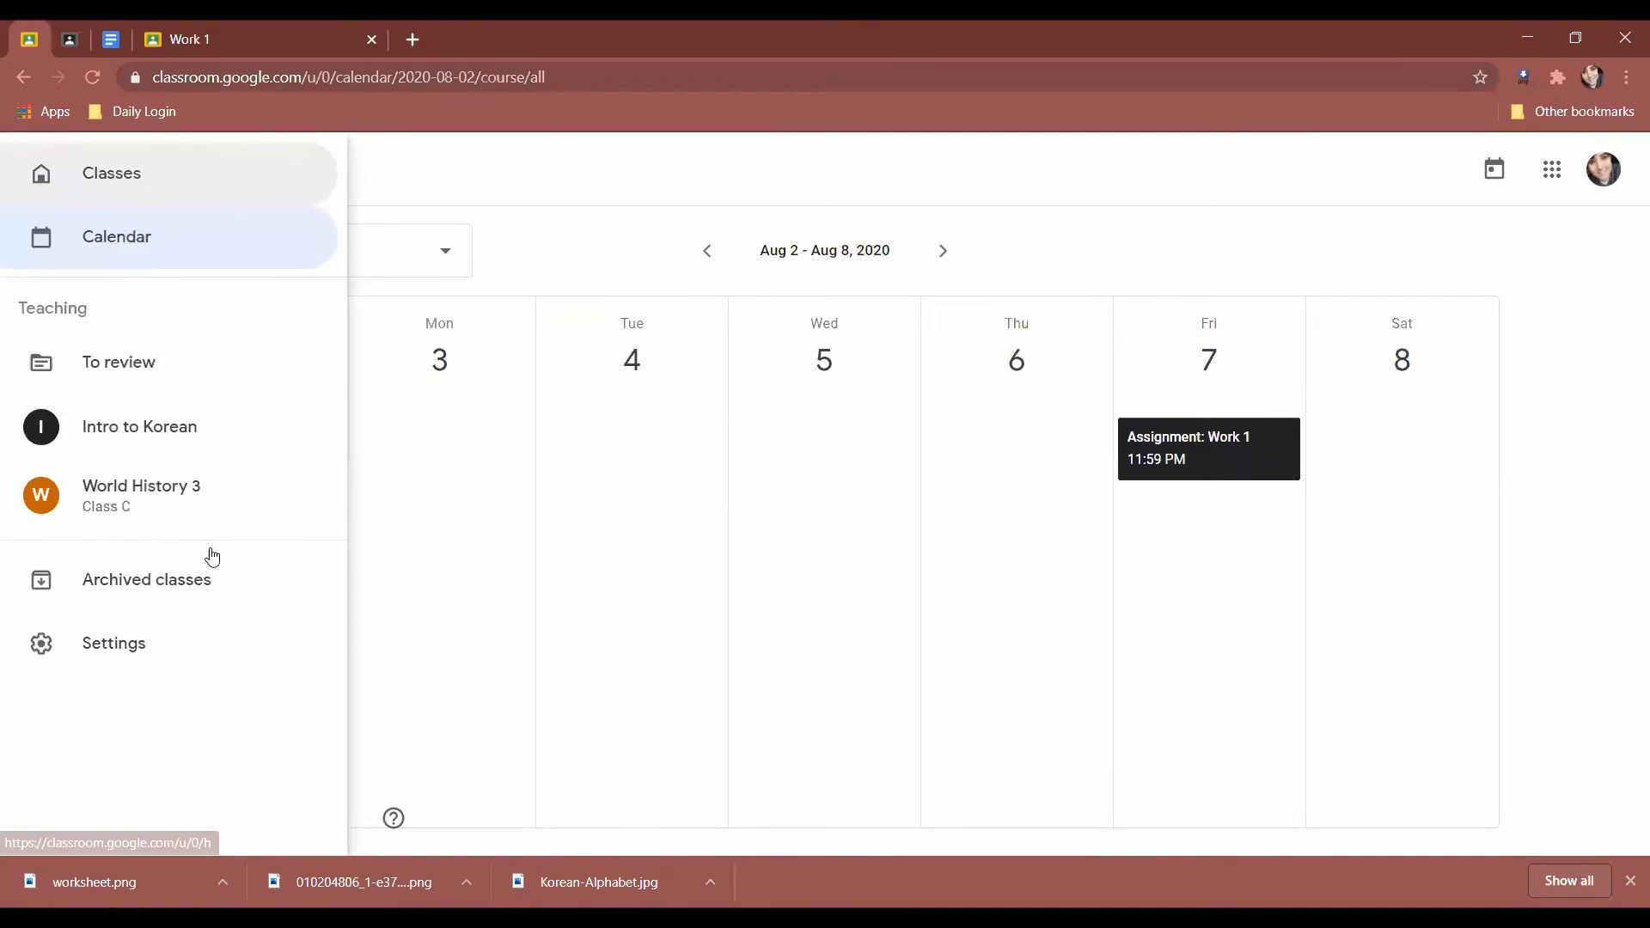
Open Intro to Korean's Classwork, draft a new Material, view attachment options, then discard it unsaved.
left_click(191, 316)
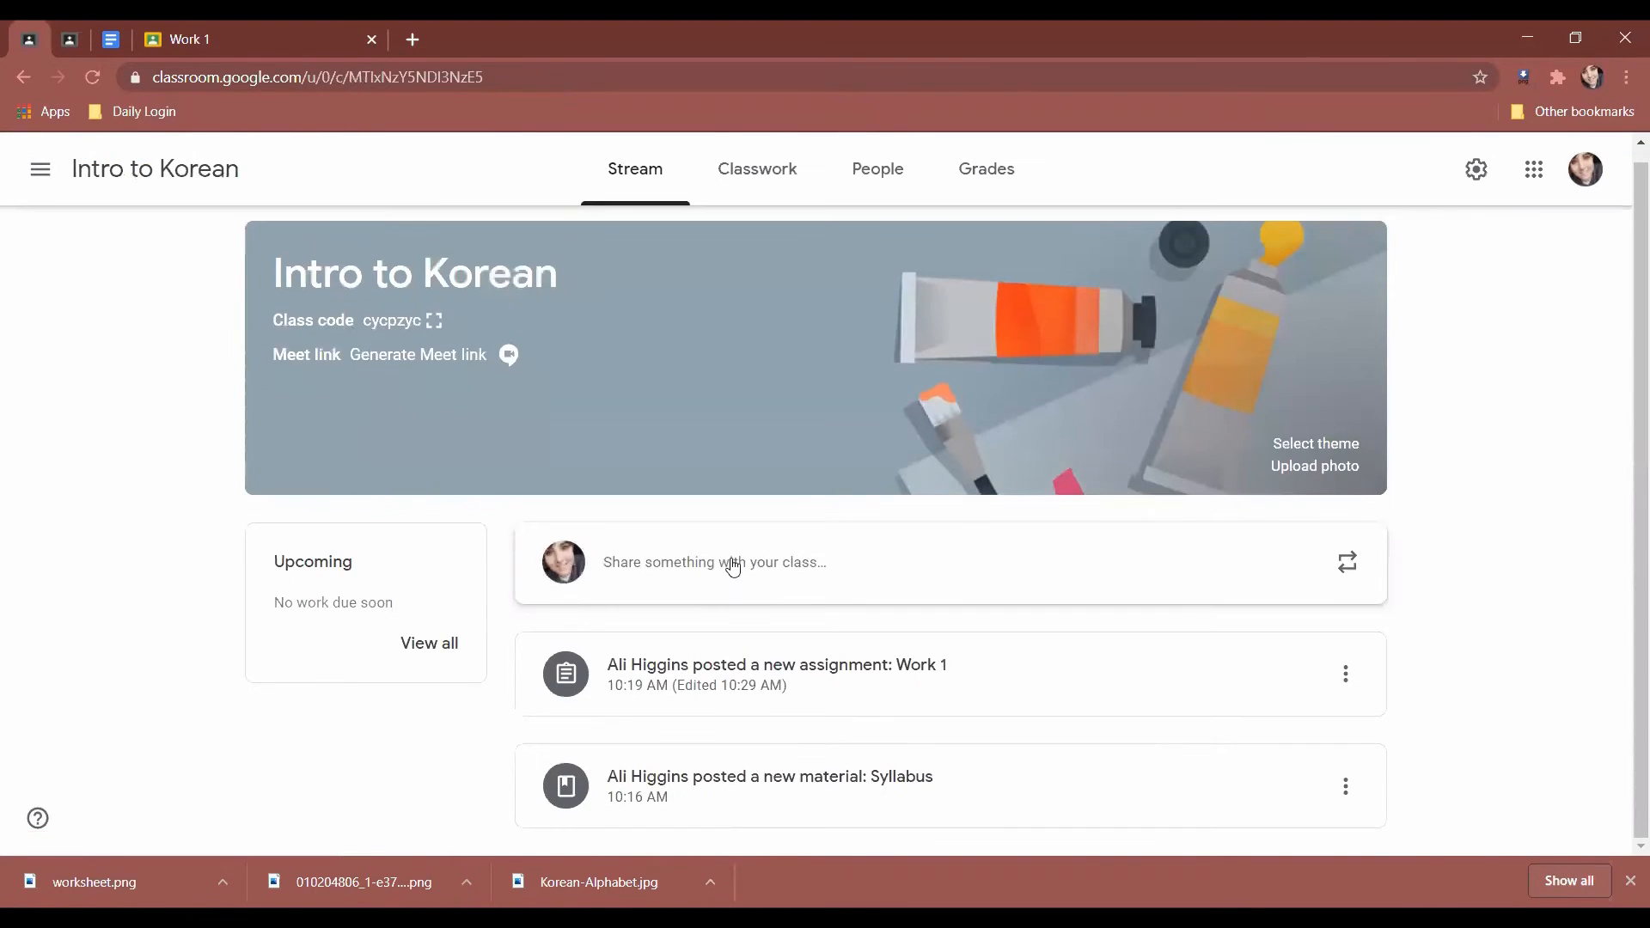
left_click(757, 172)
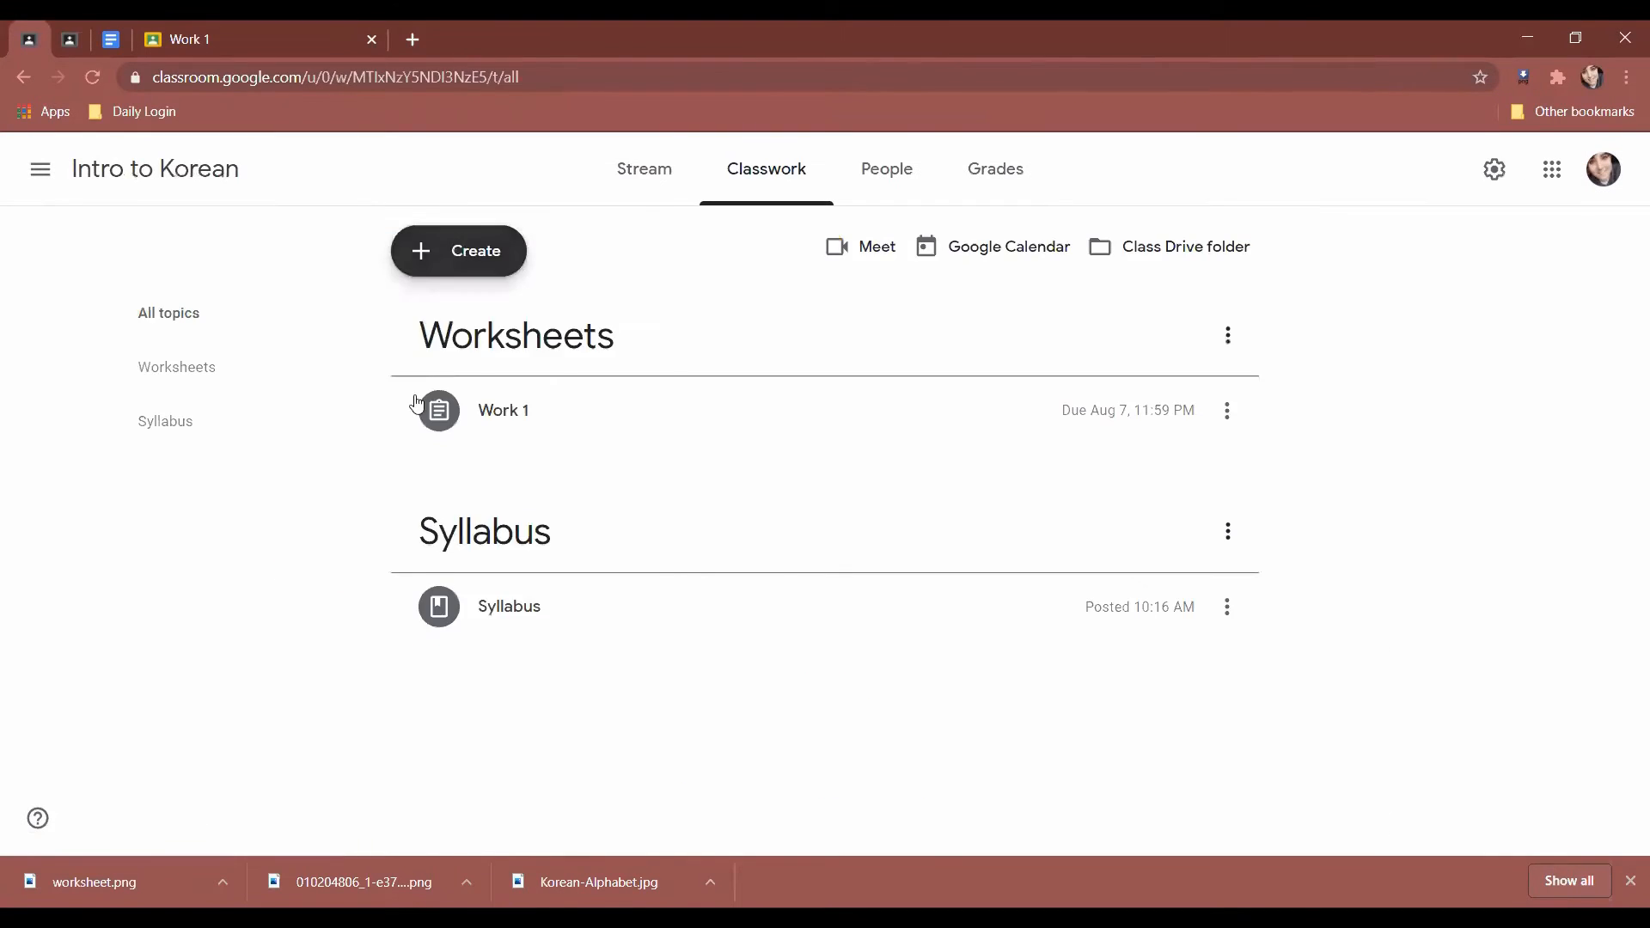
left_click(459, 250)
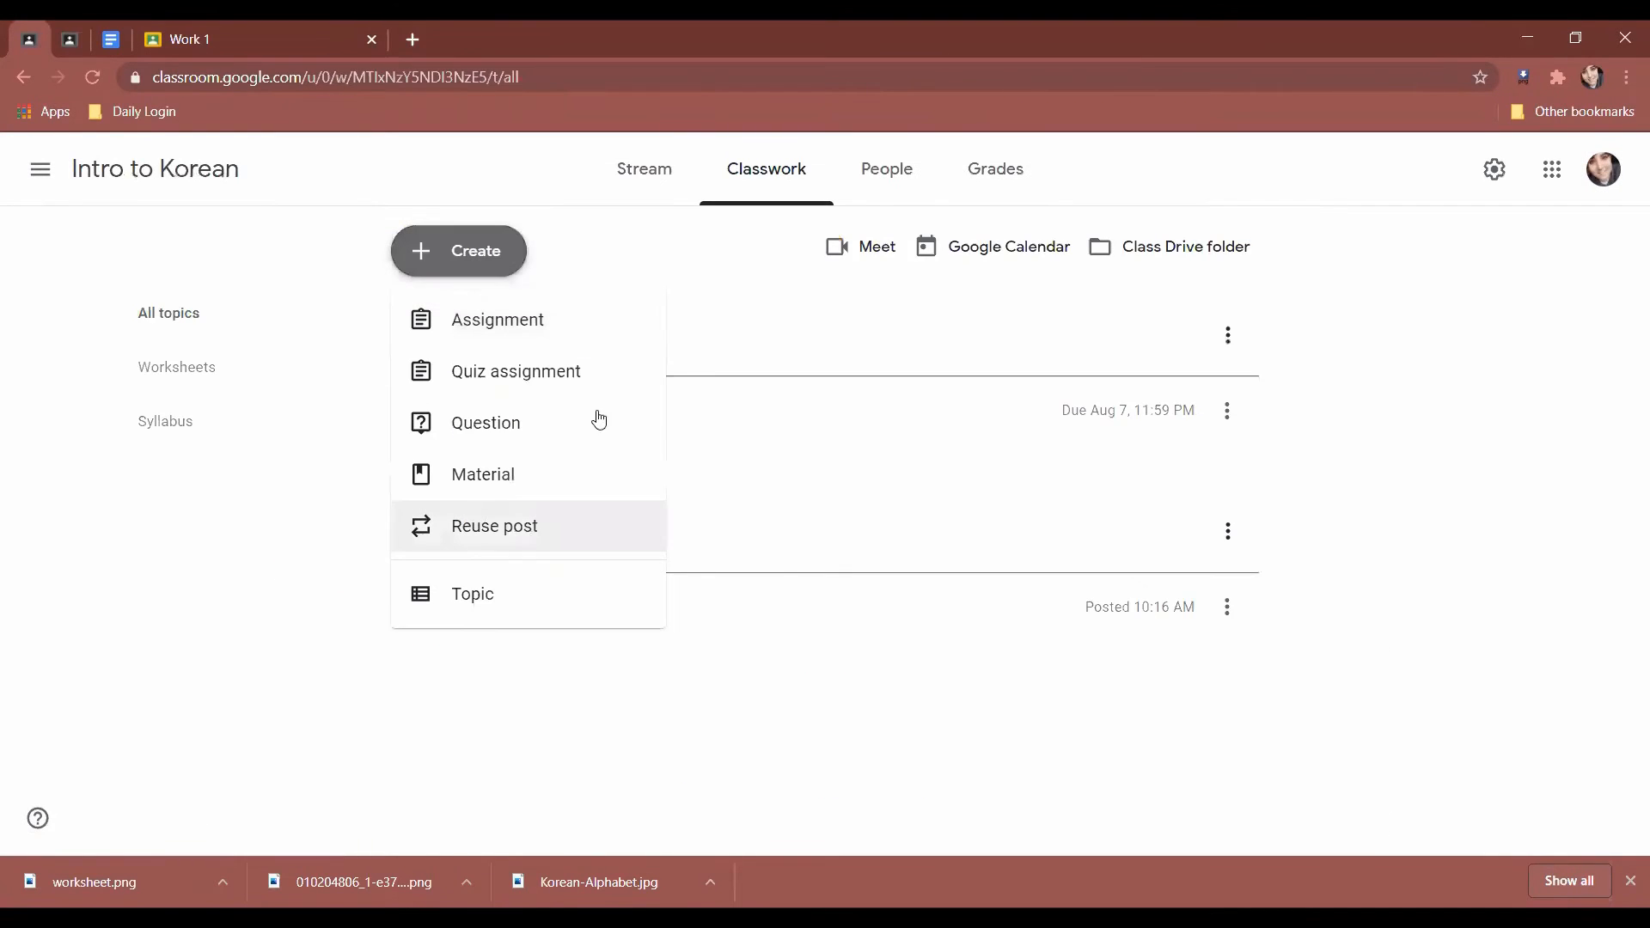
left_click(625, 484)
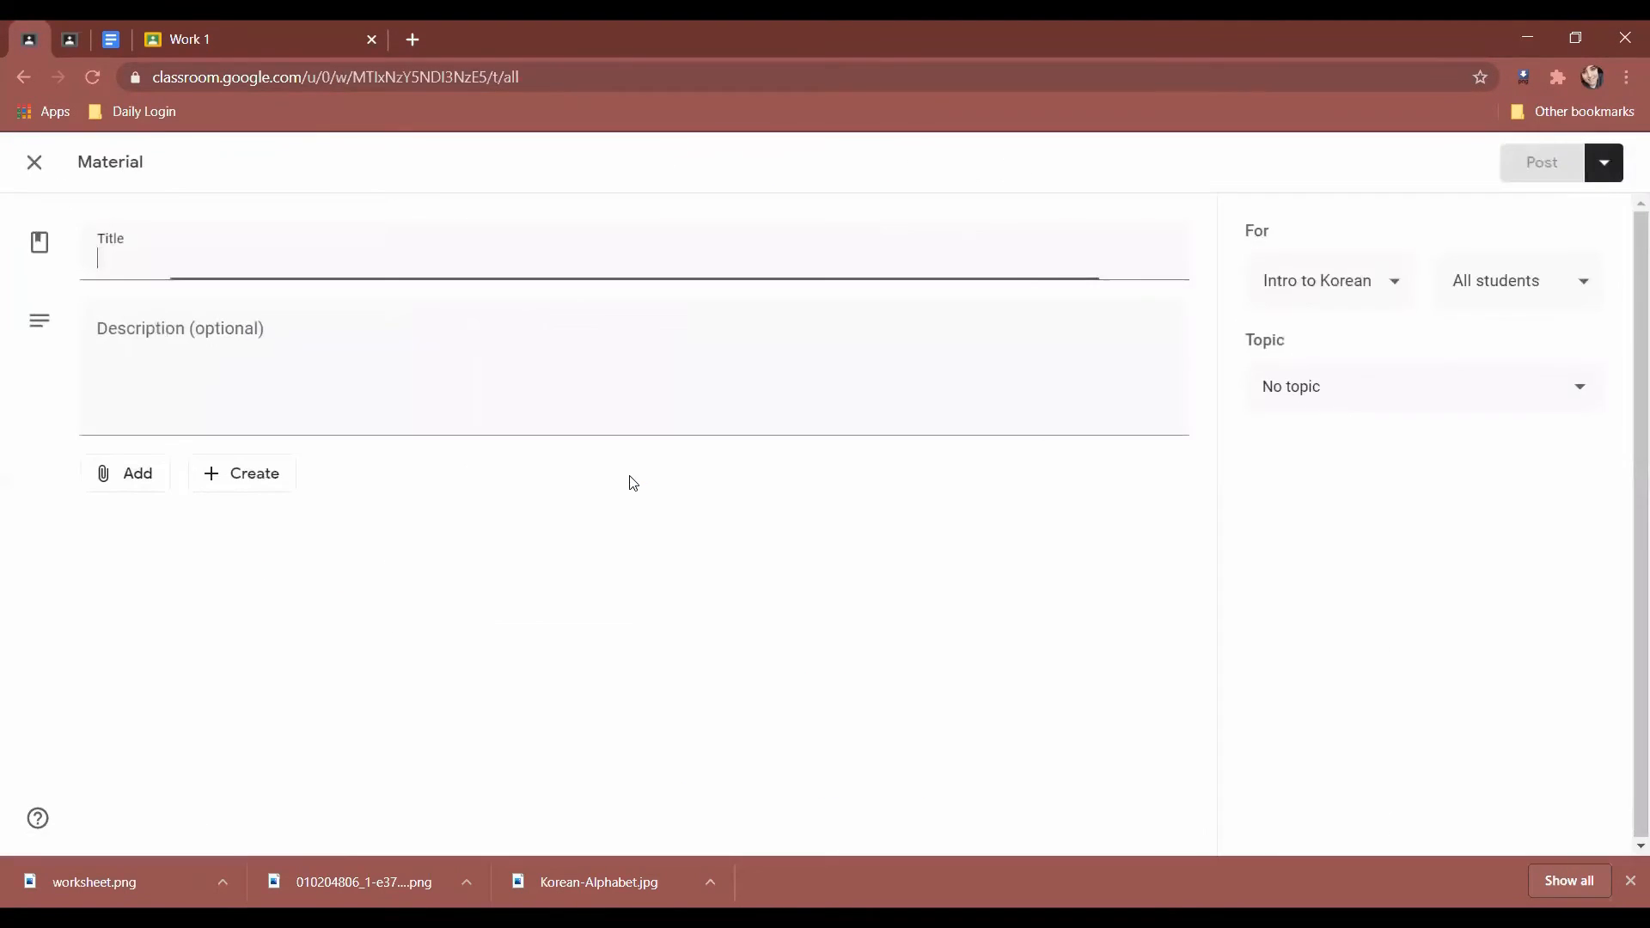
left_click(103, 484)
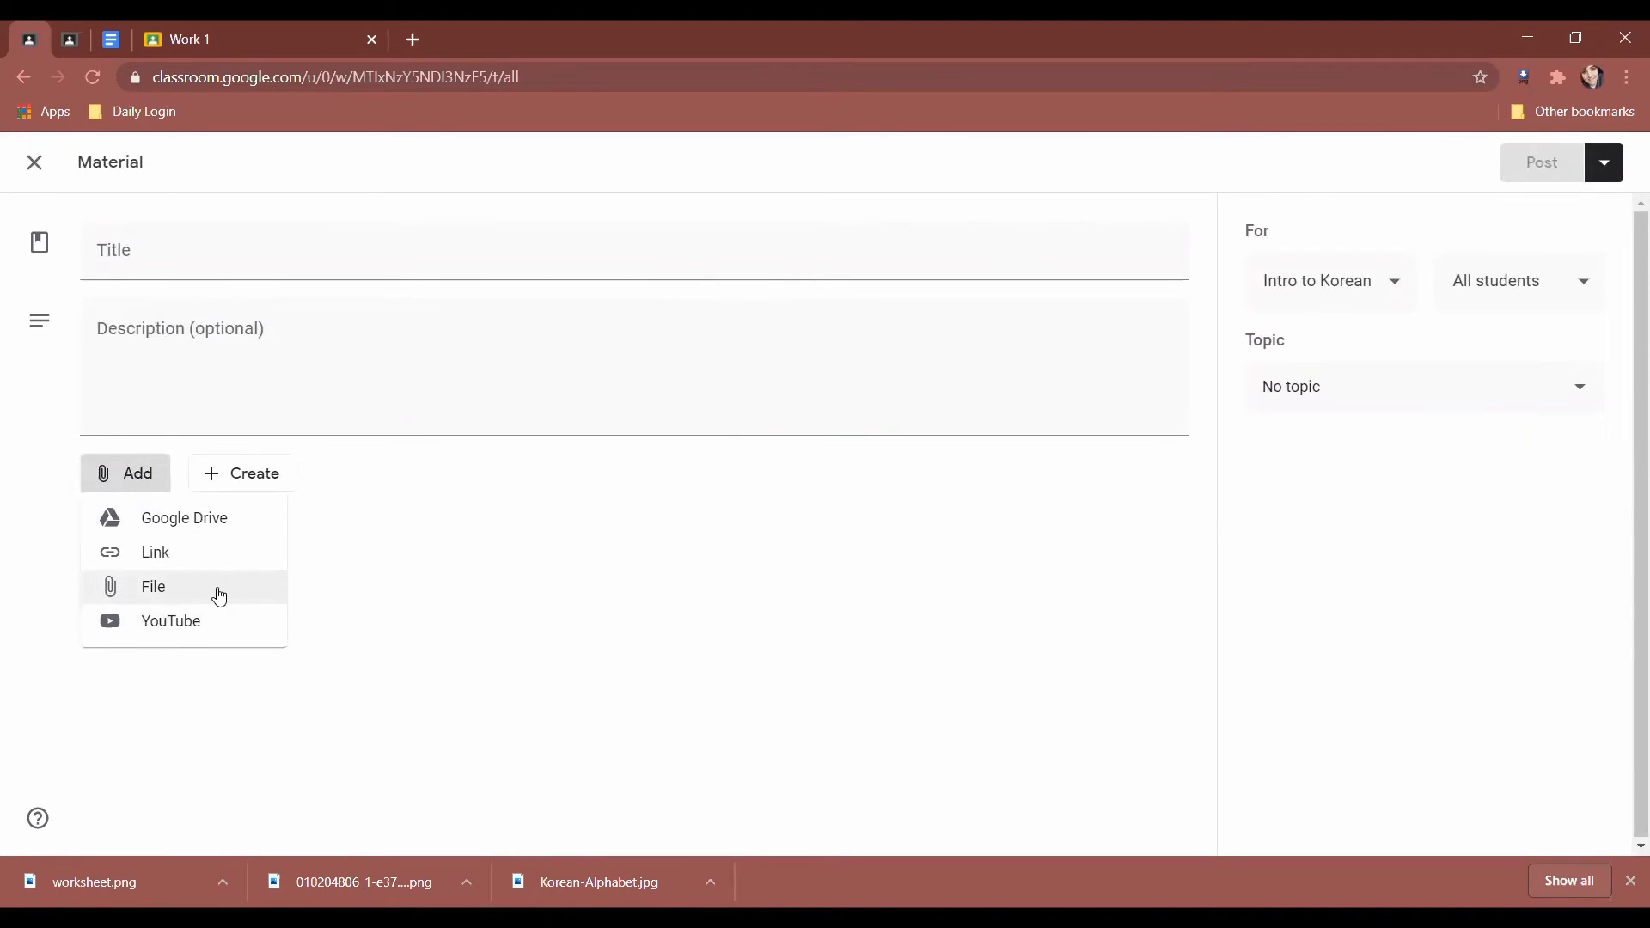
left_click(564, 598)
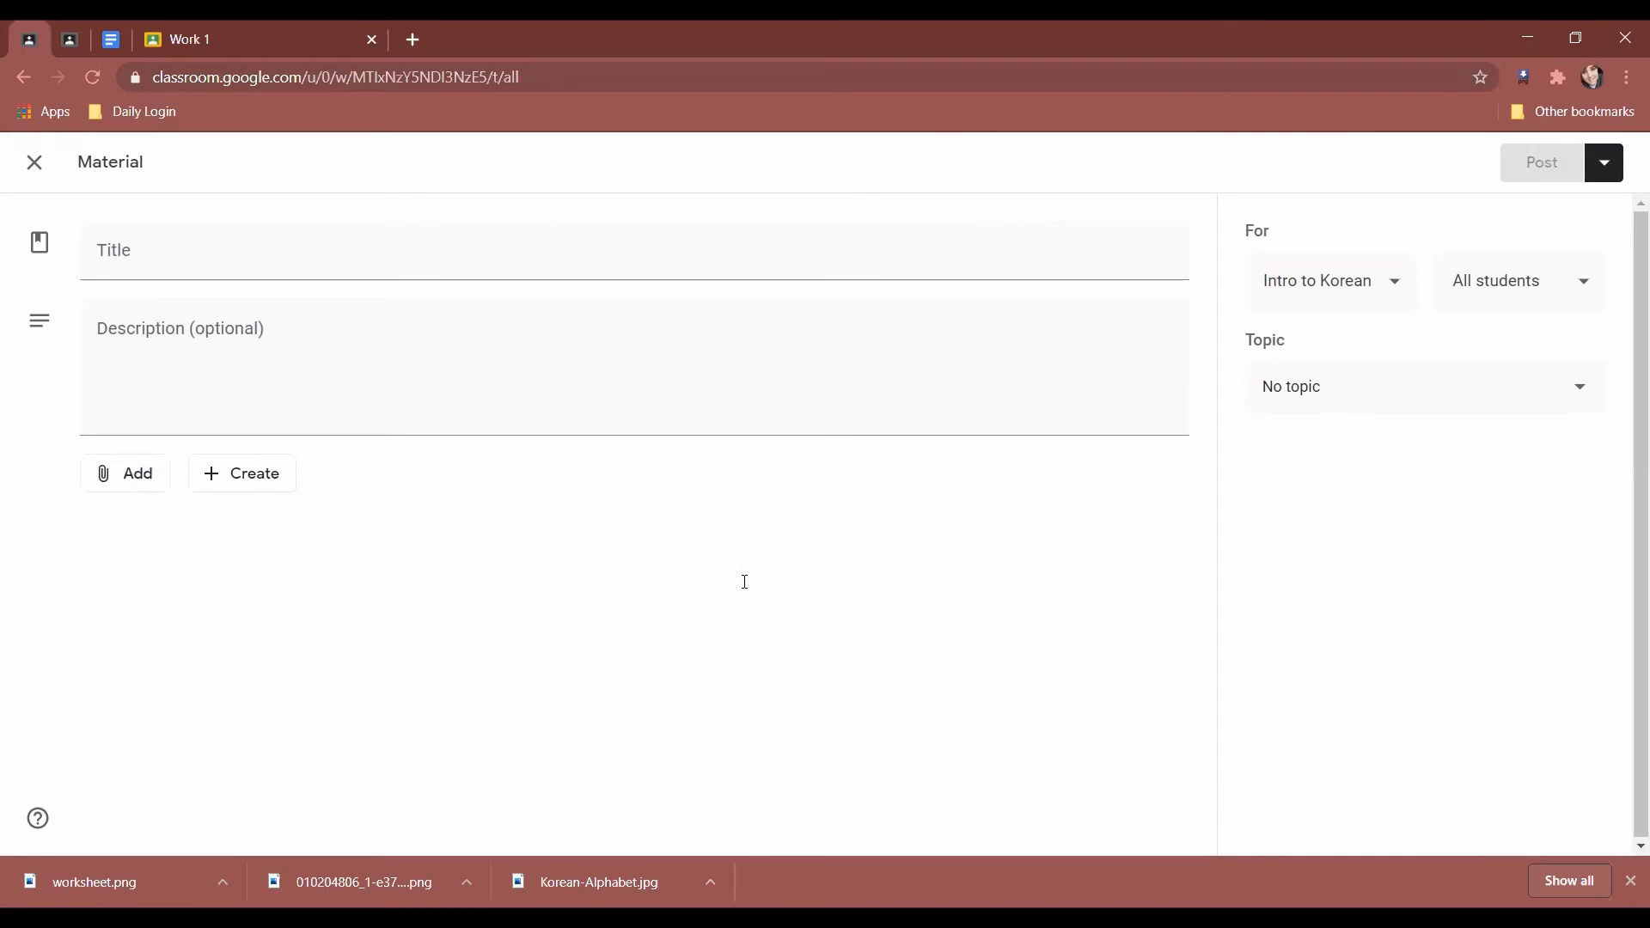
left_click(32, 165)
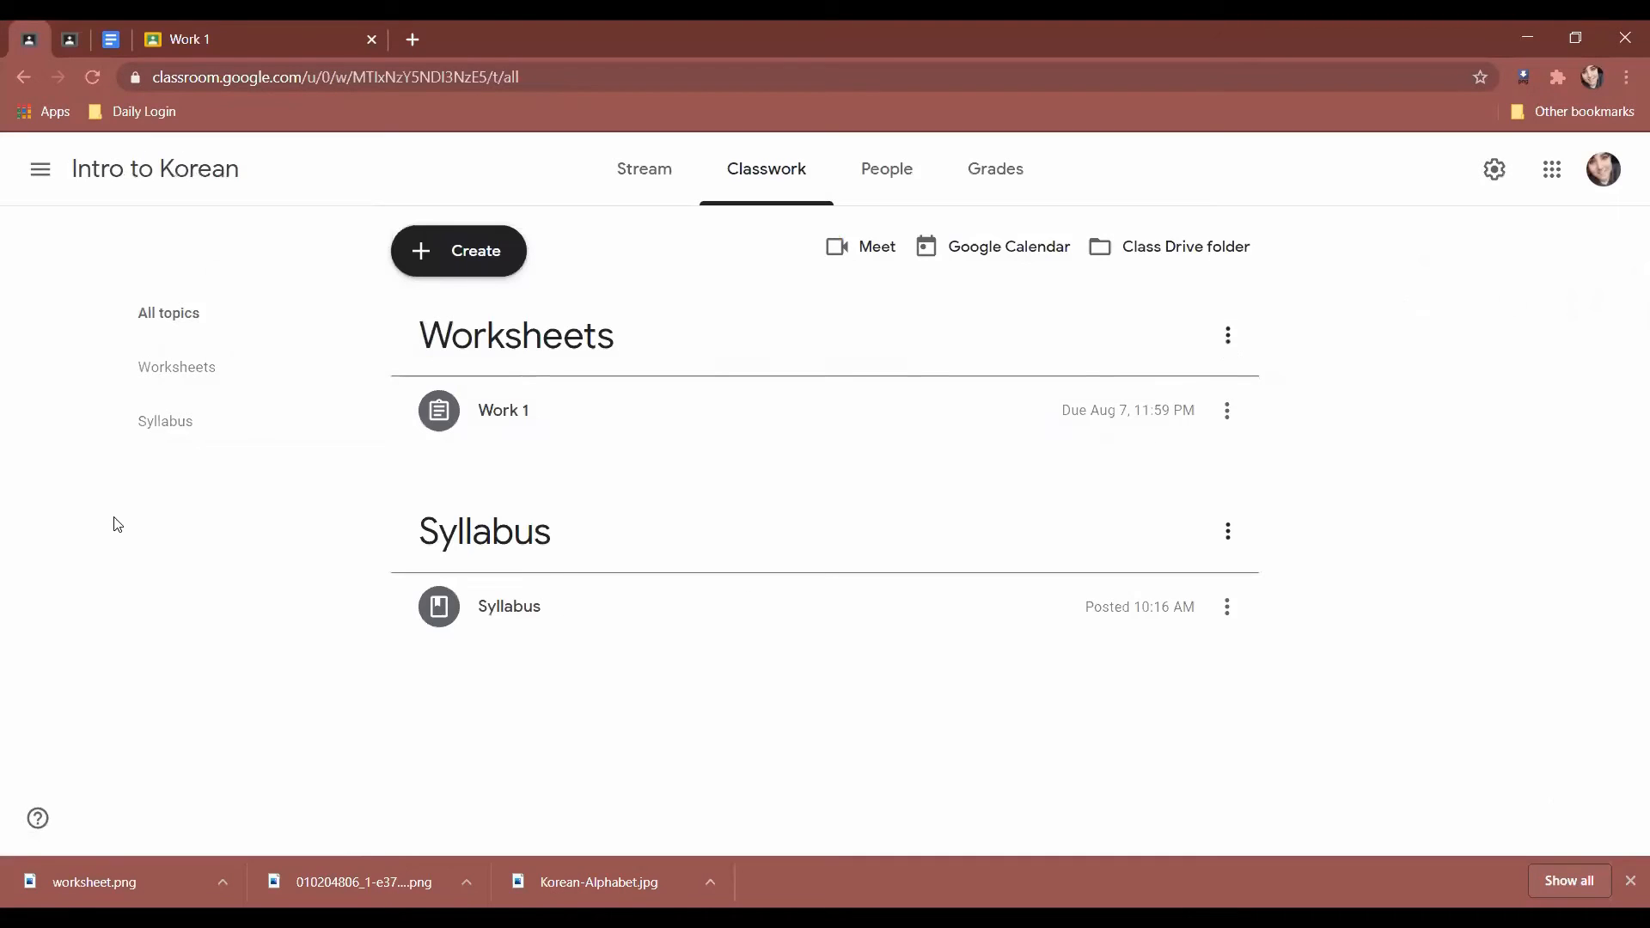
Visit World History 3, the home page, and then Intro to Korean from the navigation menu.
left_click(40, 168)
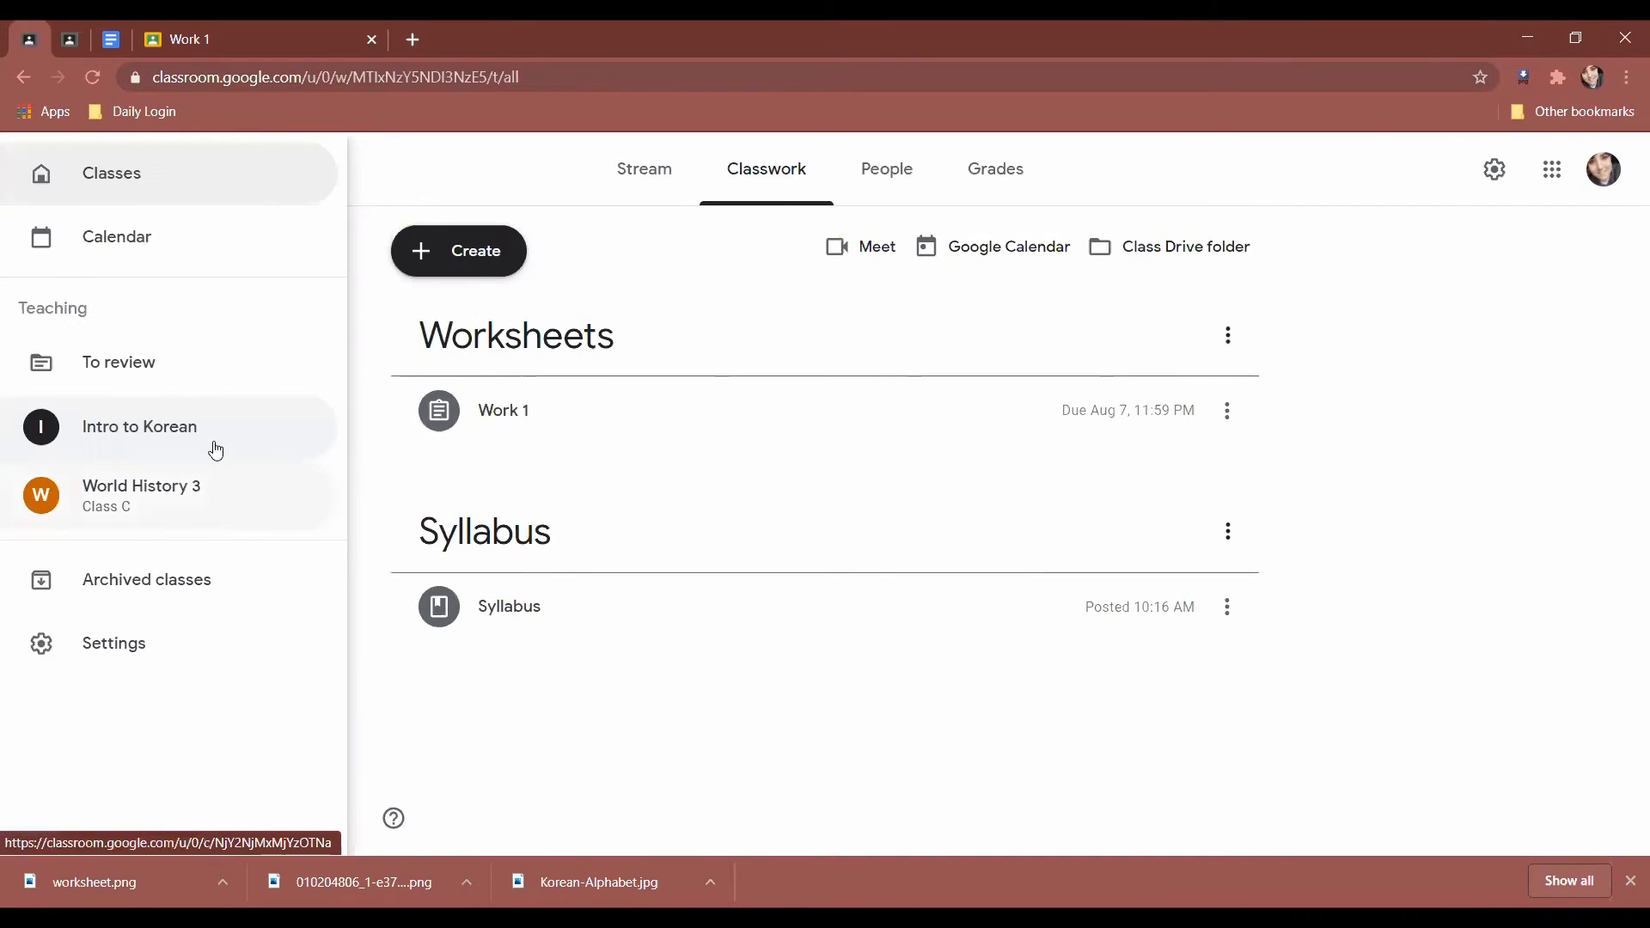
left_click(158, 507)
left_click(26, 172)
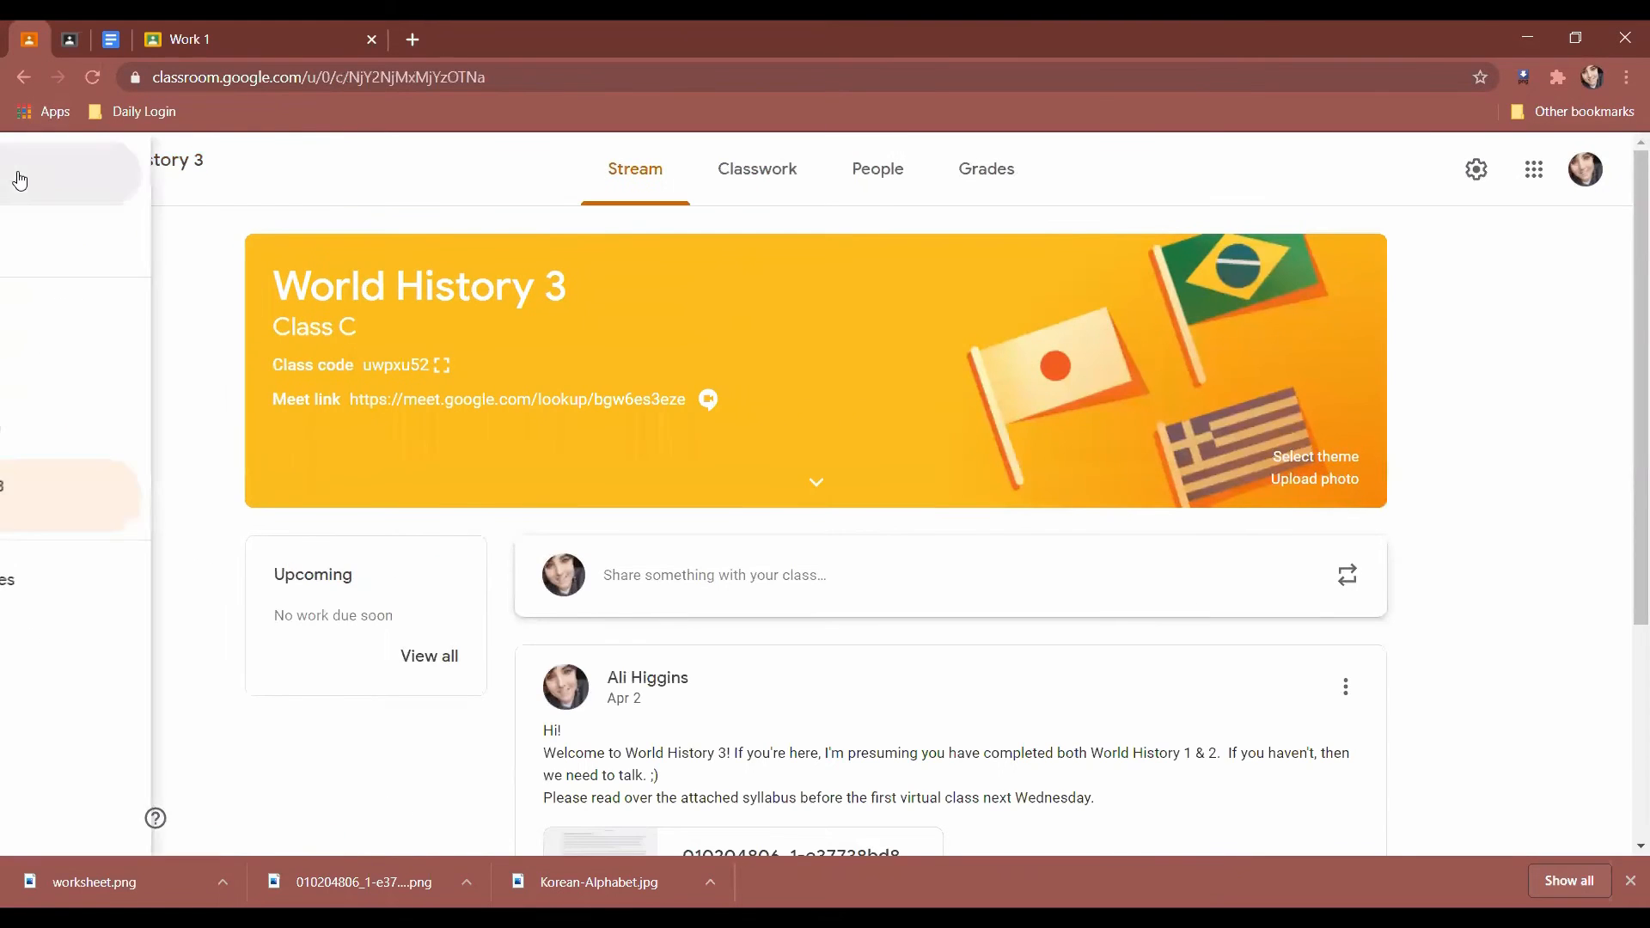
left_click(118, 197)
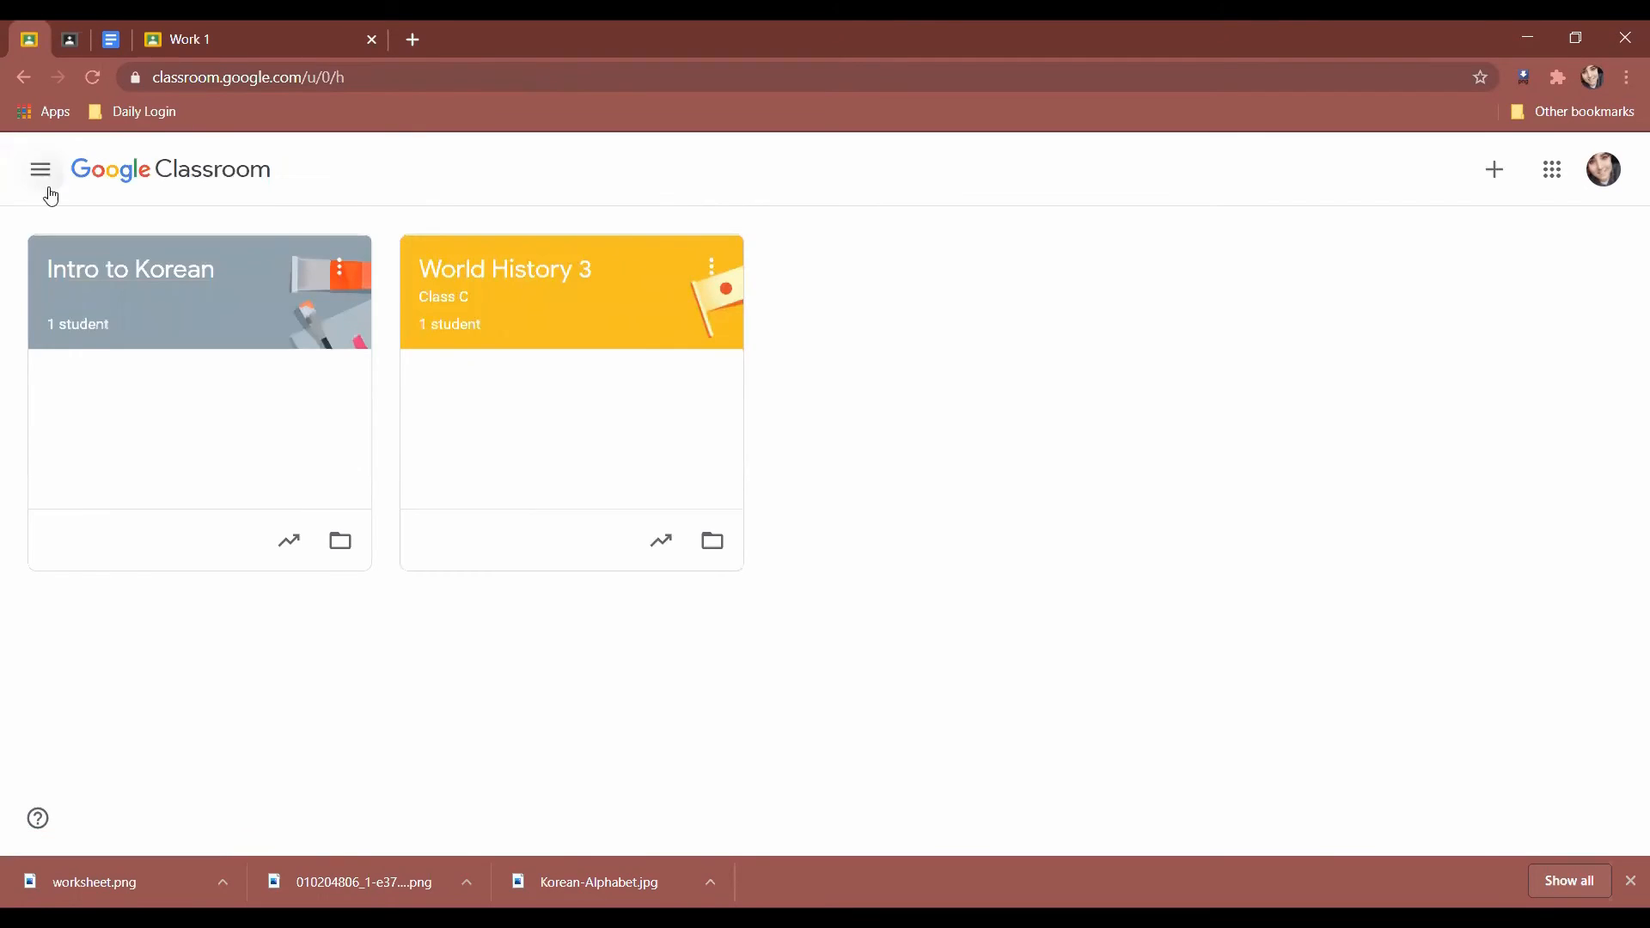
left_click(41, 169)
left_click(172, 440)
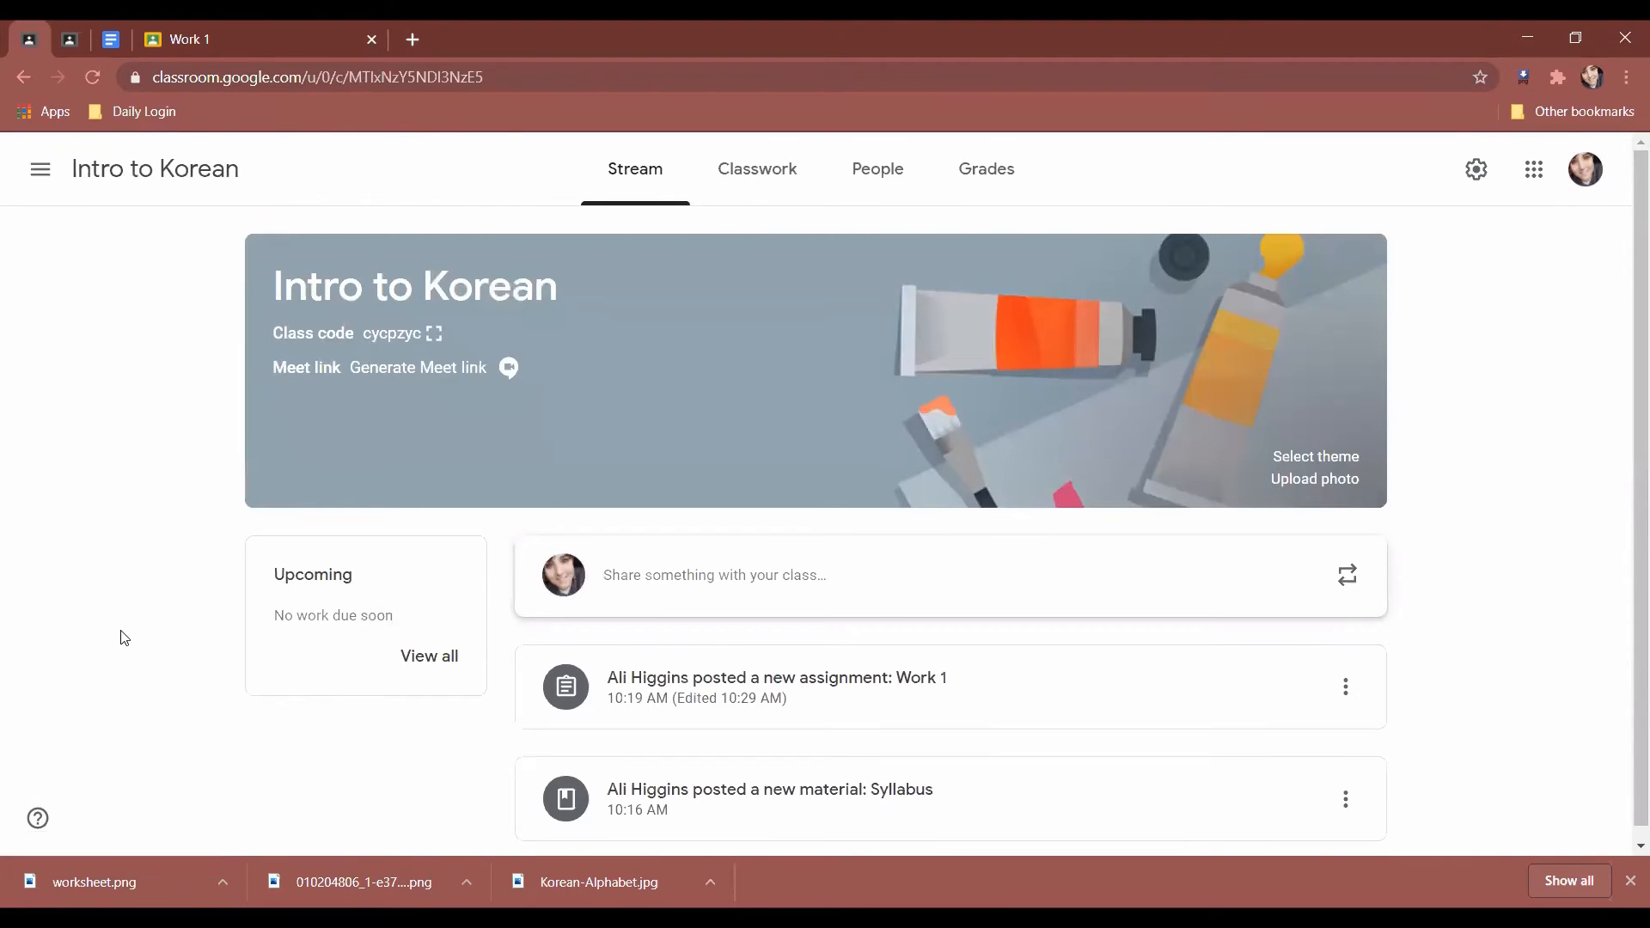
Open World History 3, scroll its stream and the class menu, then return to the class list home.
left_click(41, 169)
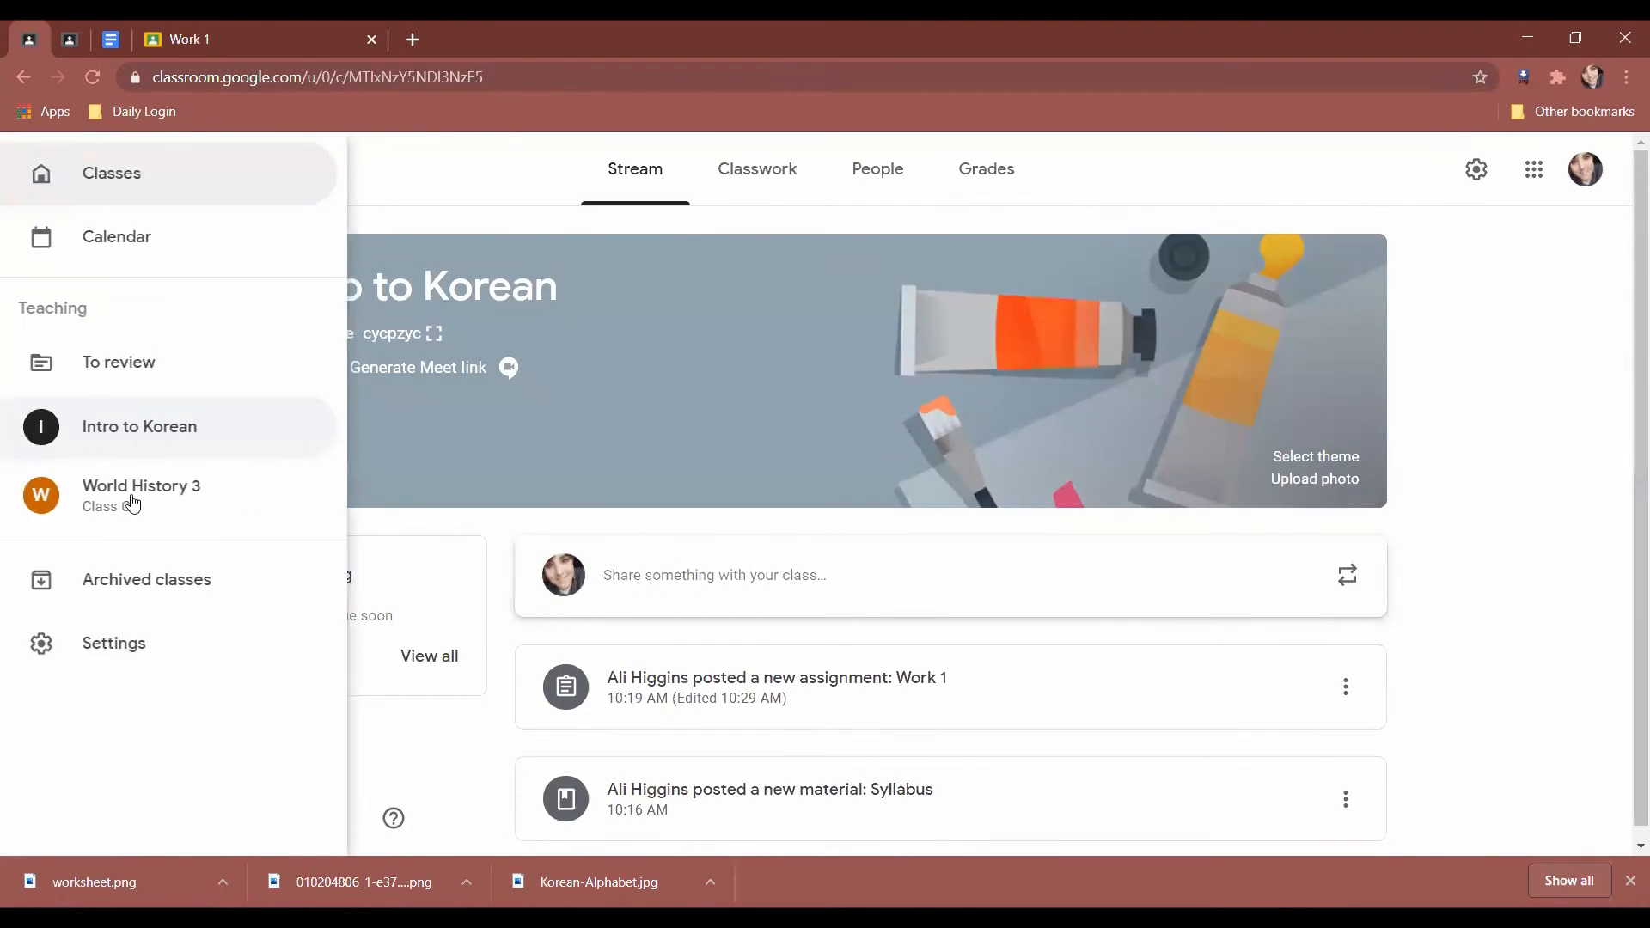
left_click(132, 497)
scroll(628, 745, "down", 4)
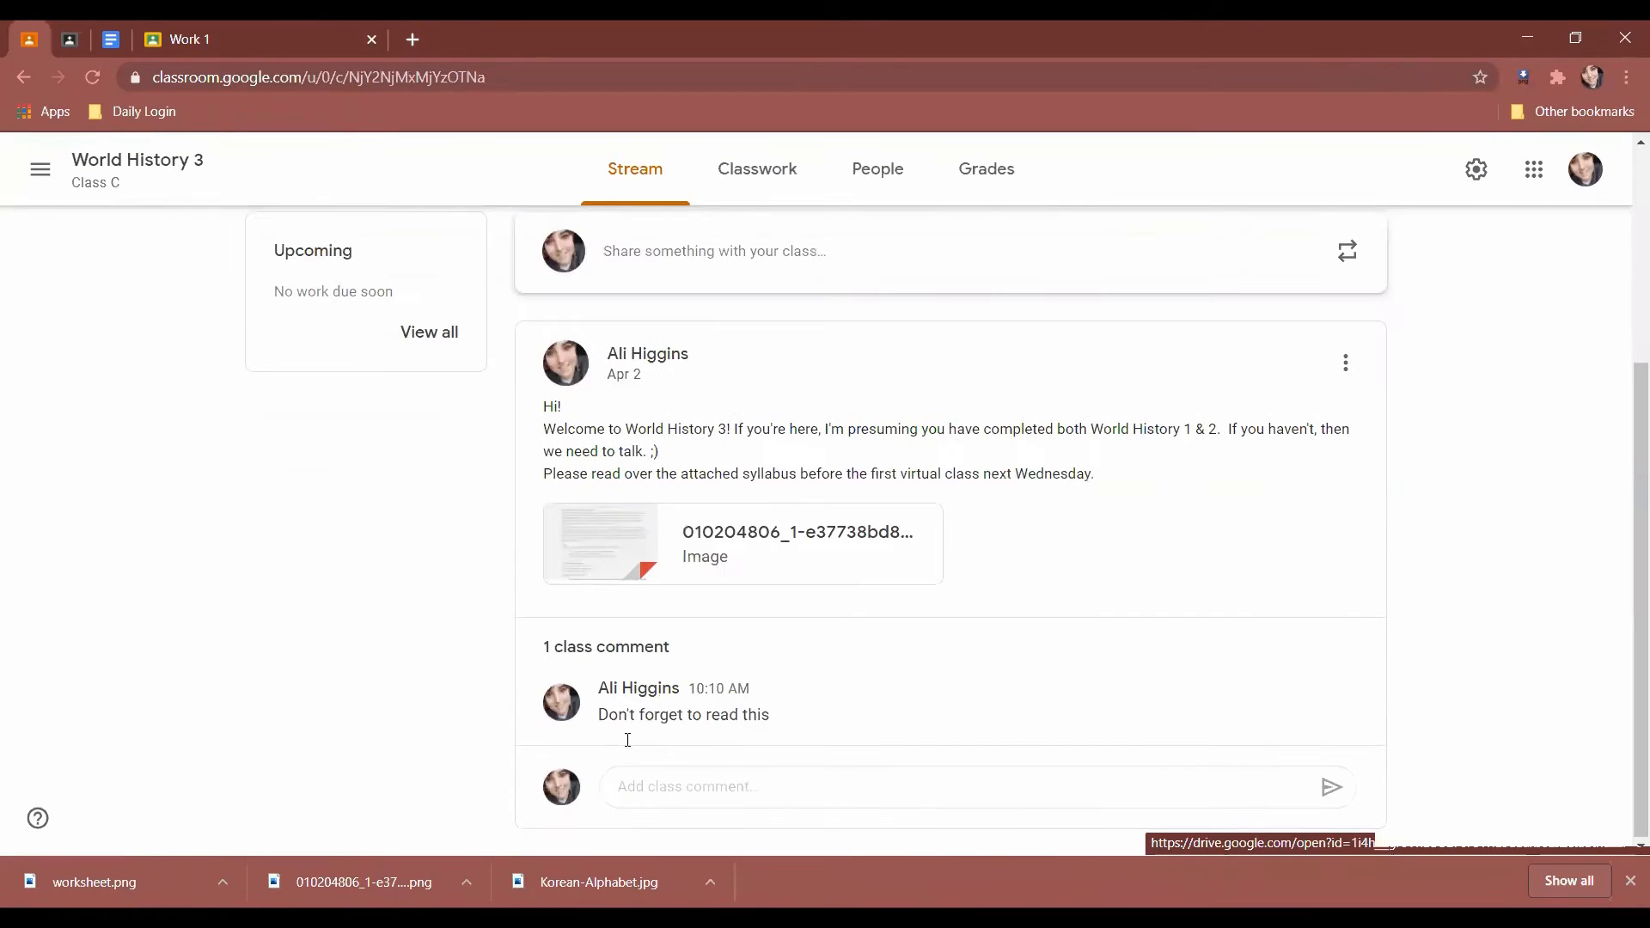
scroll(344, 602, "up", 4)
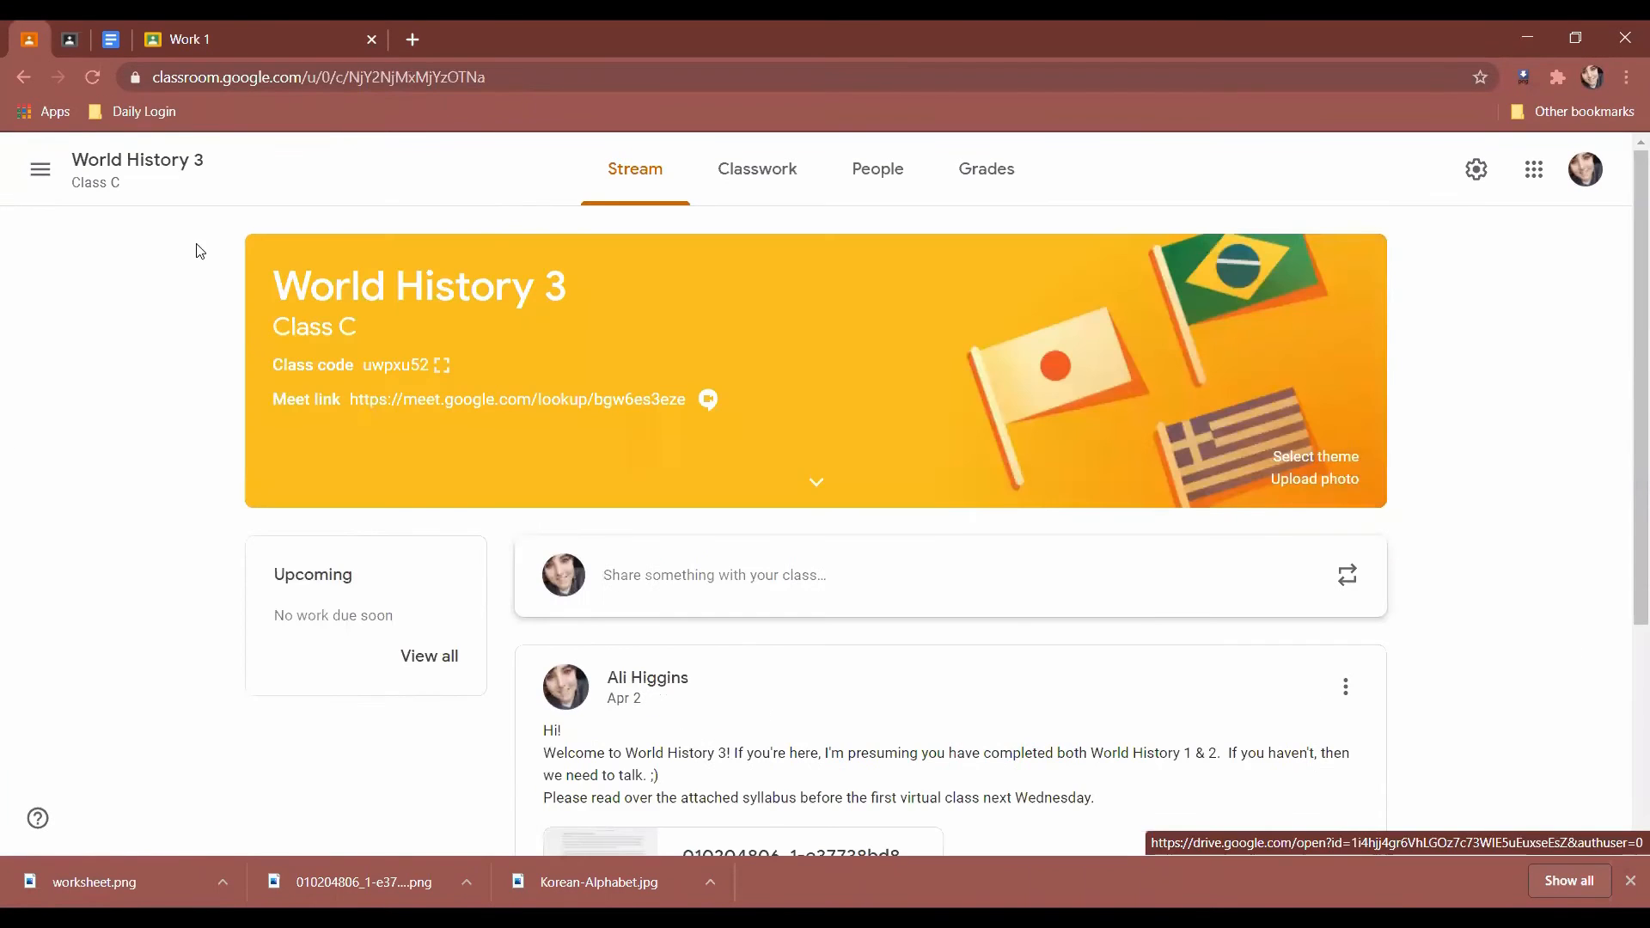
left_click(40, 169)
scroll(189, 580, "down", 3)
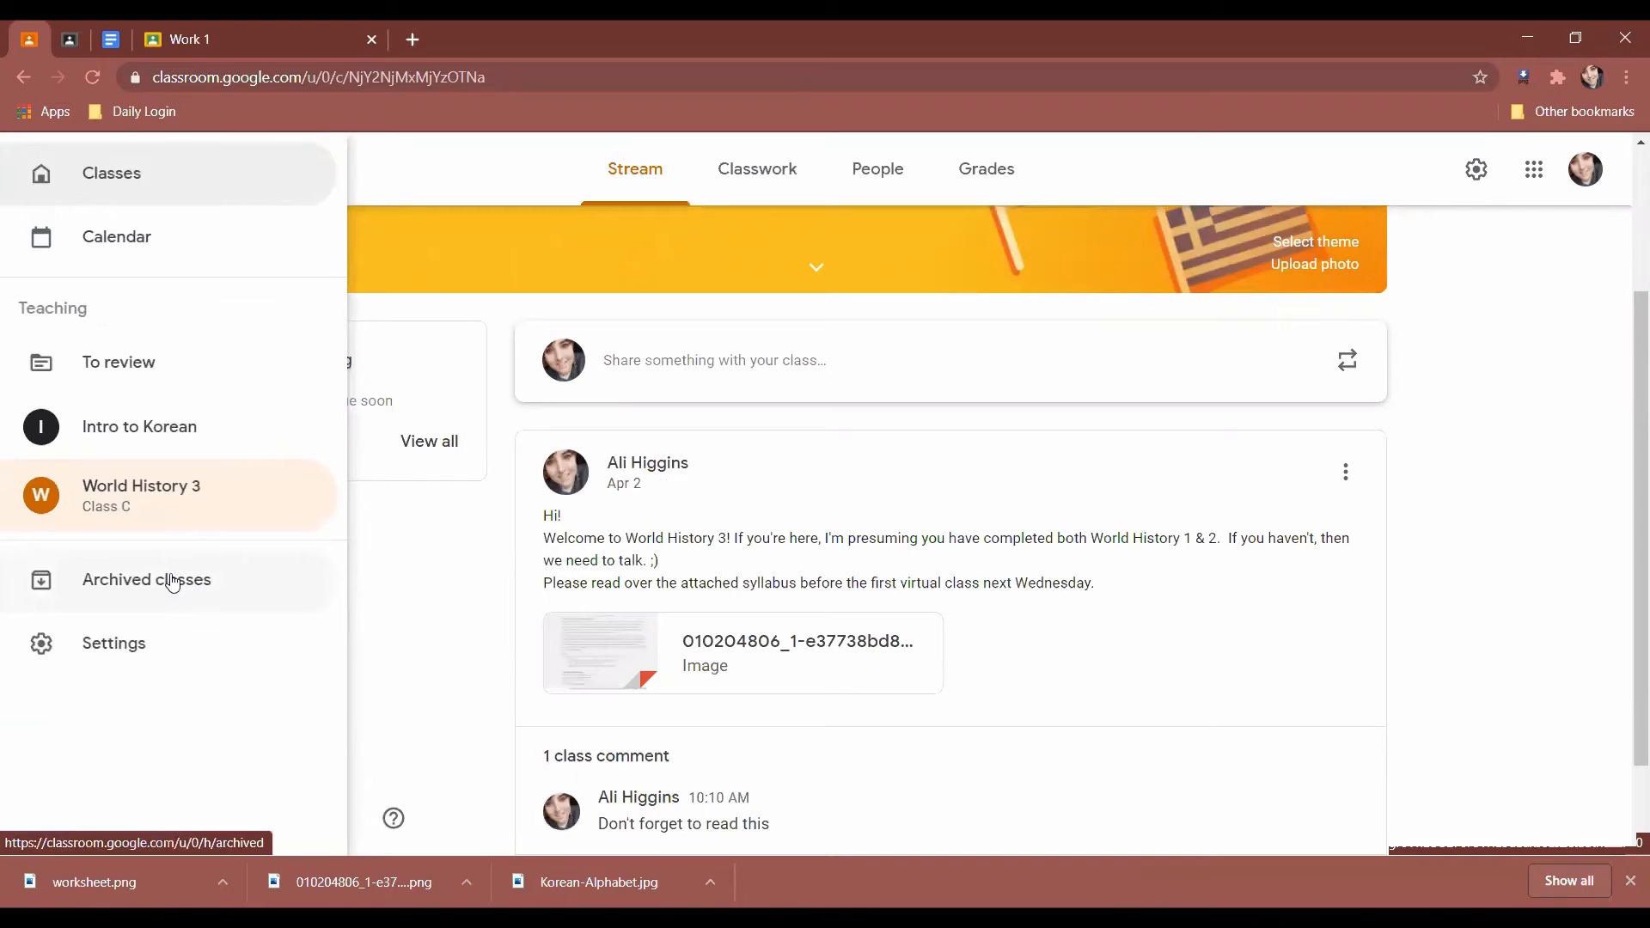
scroll(936, 338, "up", 3)
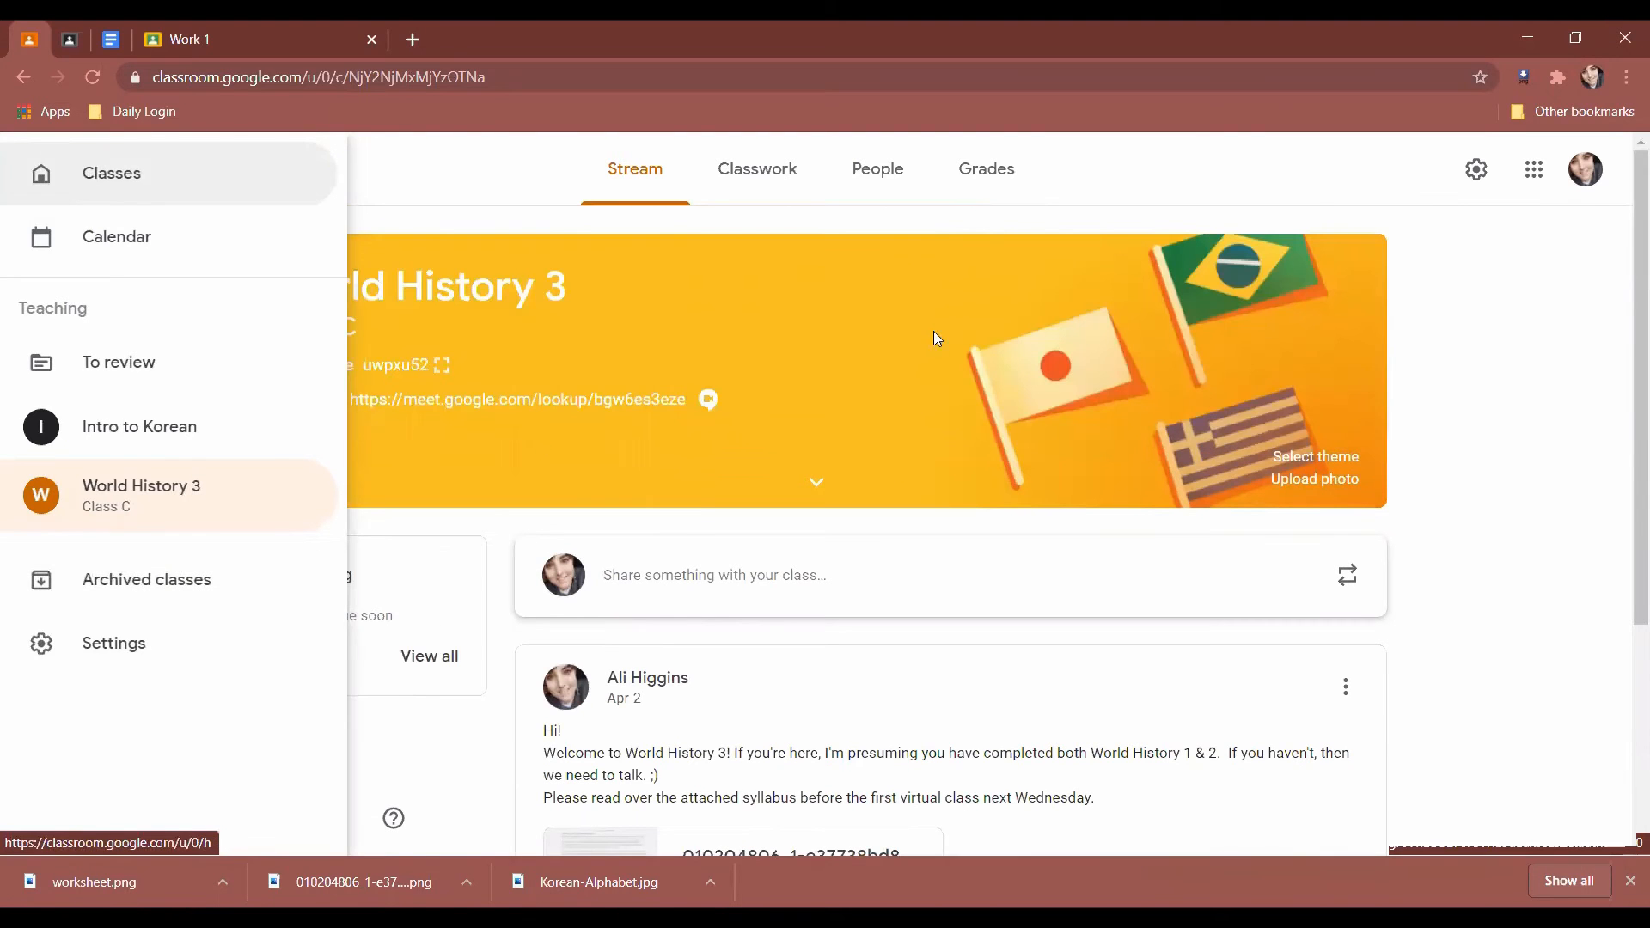
left_click(1597, 368)
left_click(29, 172)
left_click(29, 178)
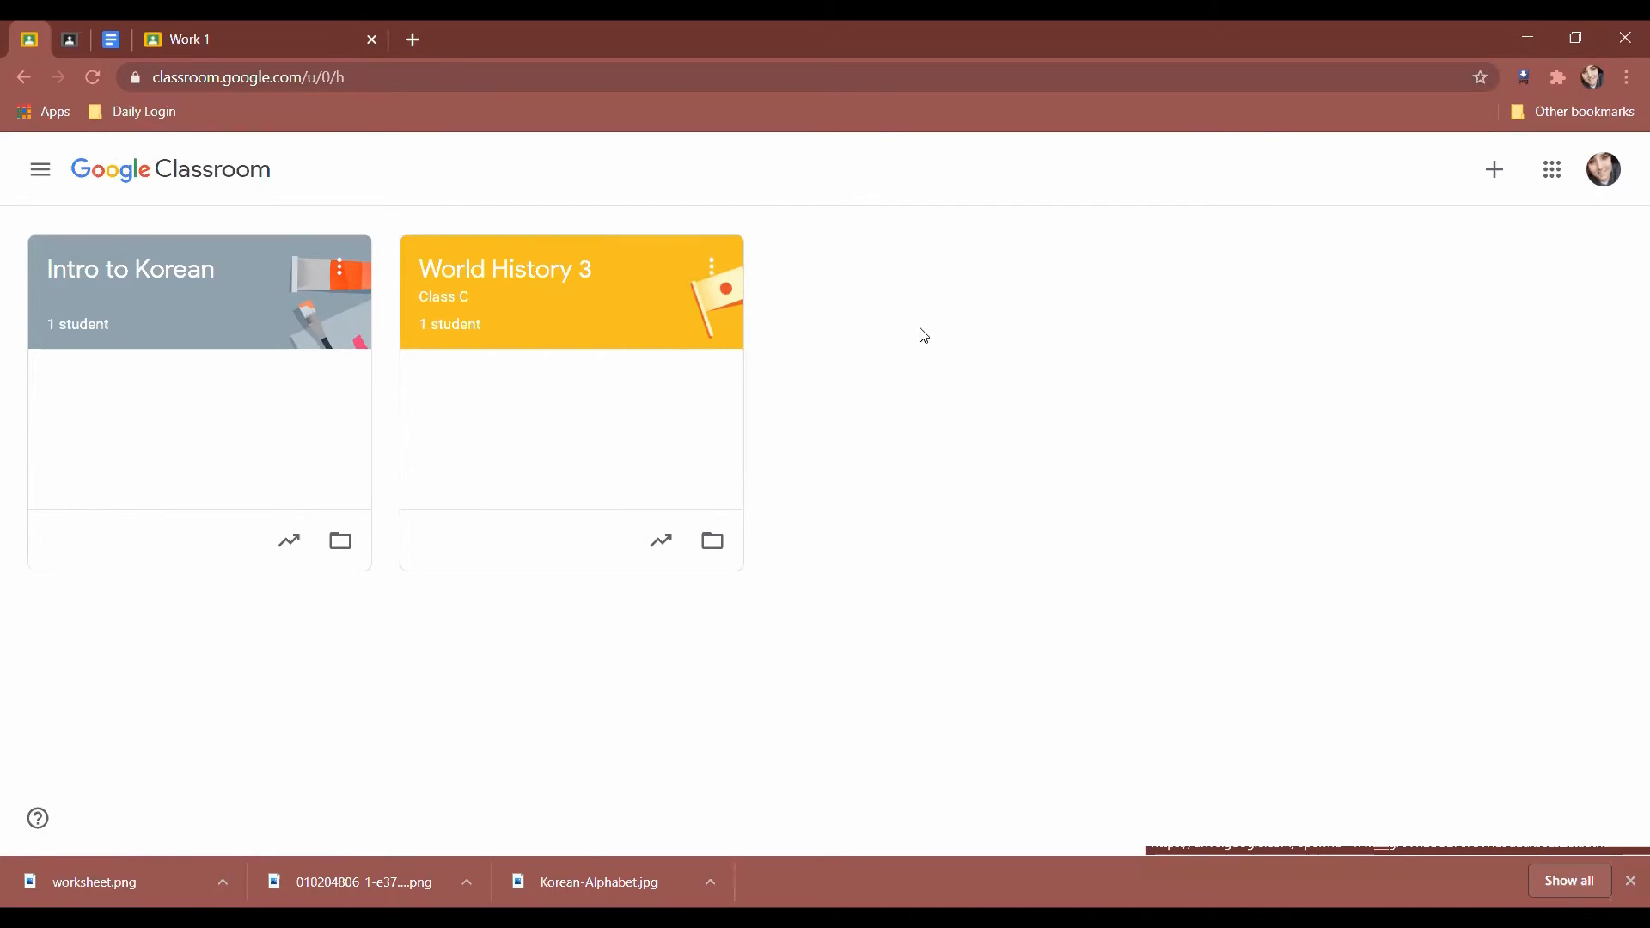
Archive World History 3 from its card's options menu, confirming the archive warning.
left_click(716, 275)
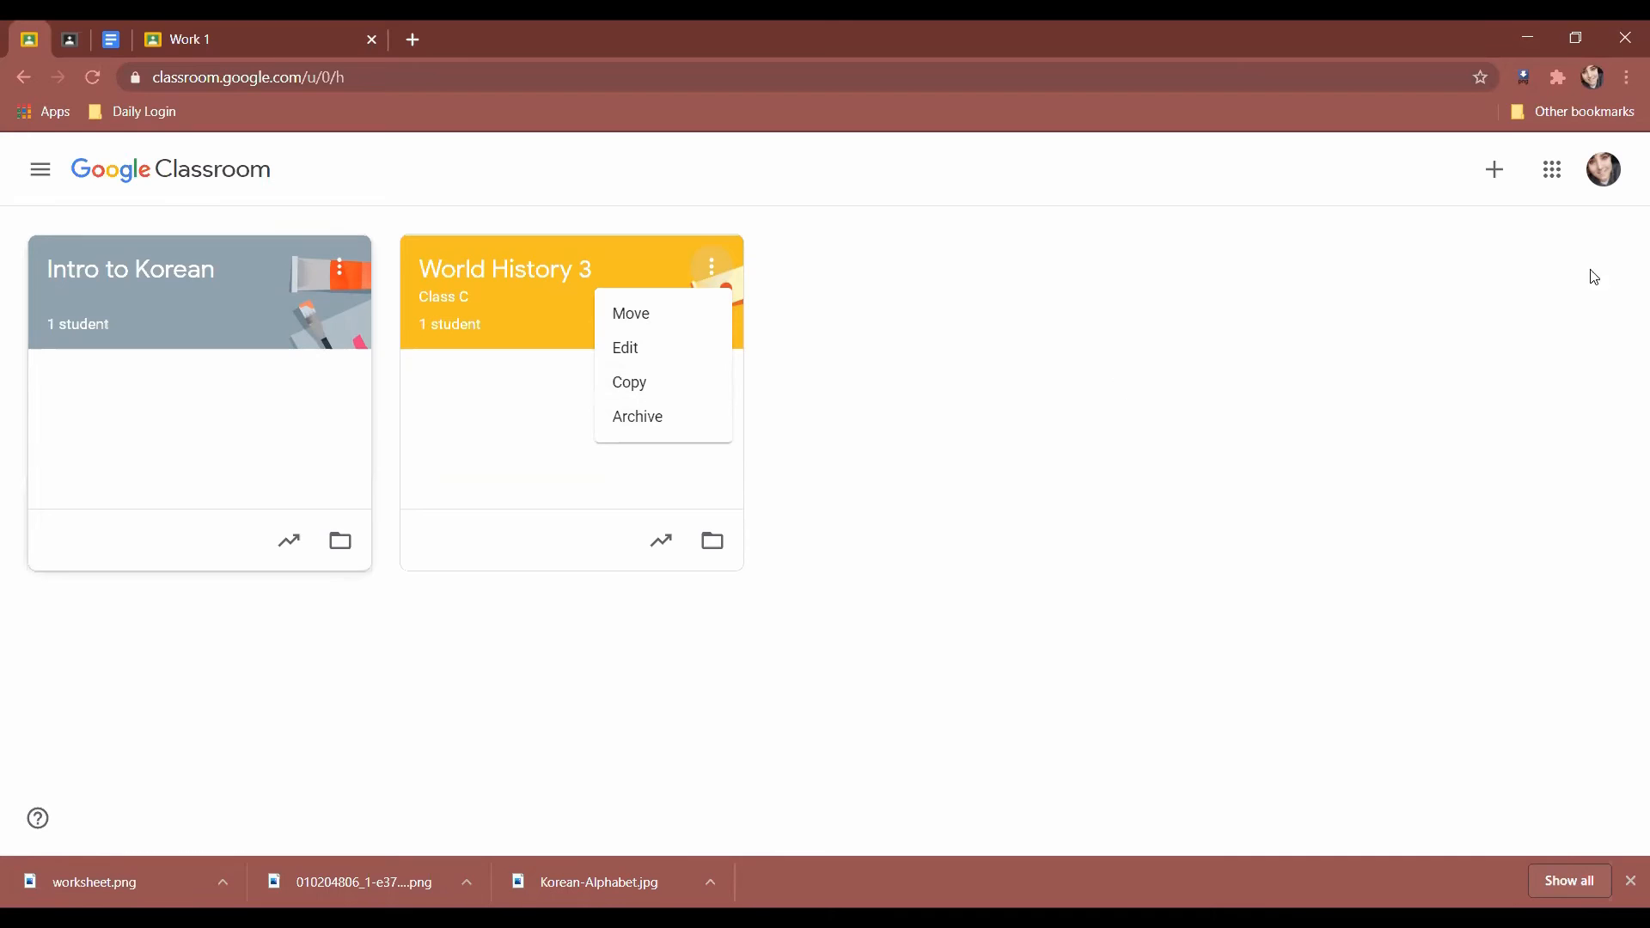
left_click(666, 429)
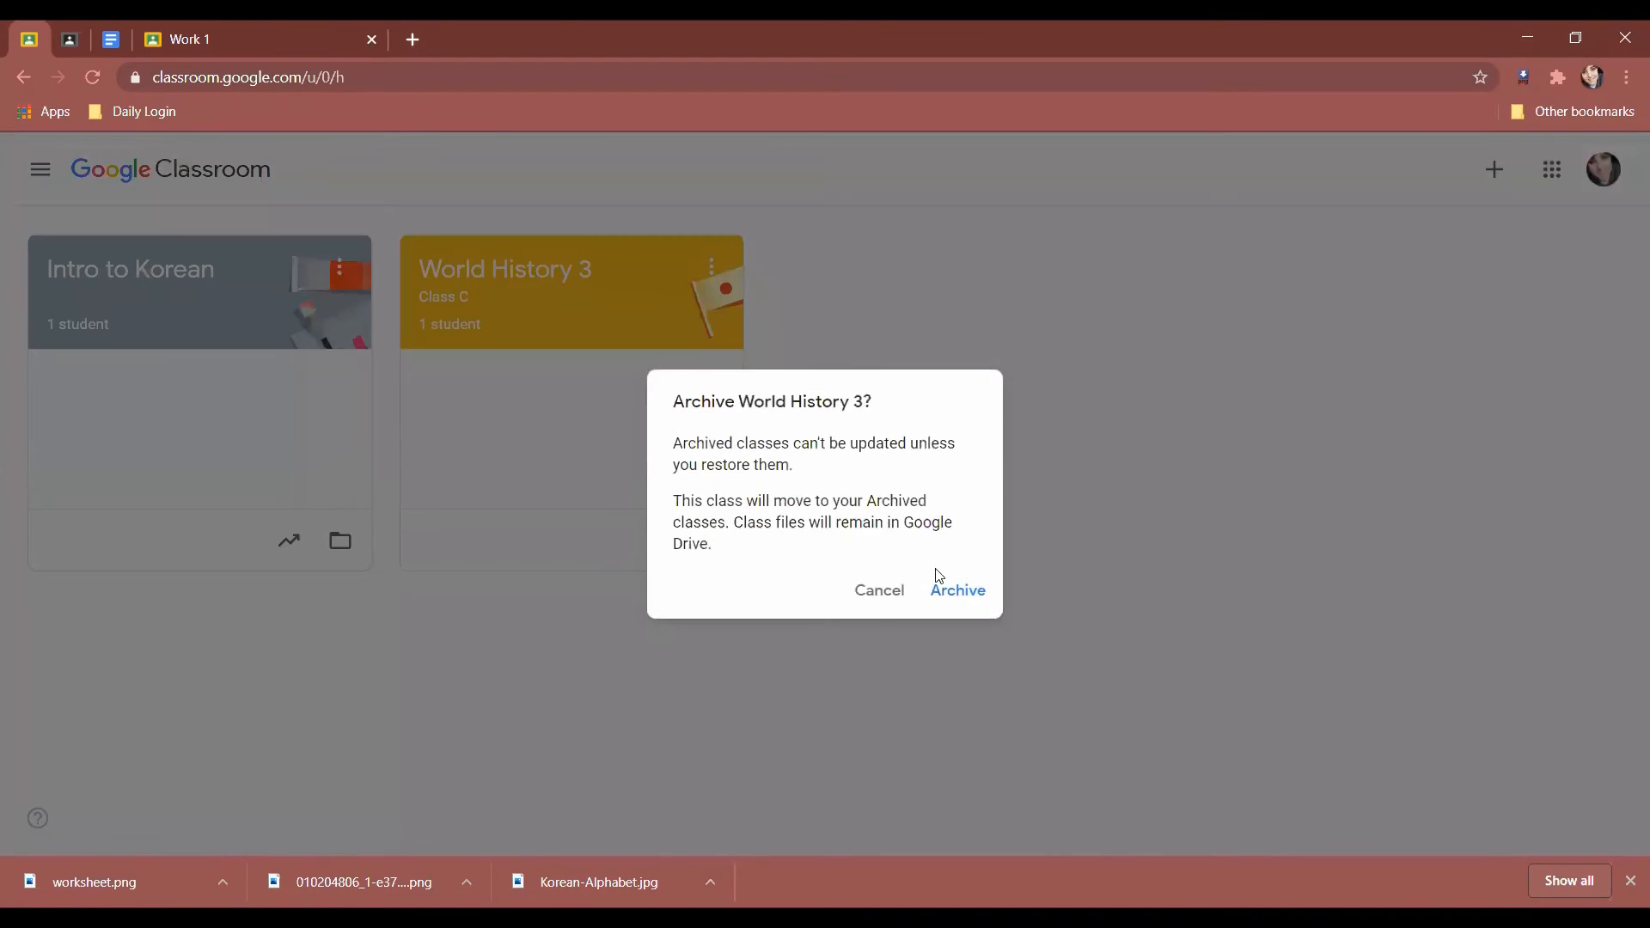
left_click_drag(666, 445, 932, 483)
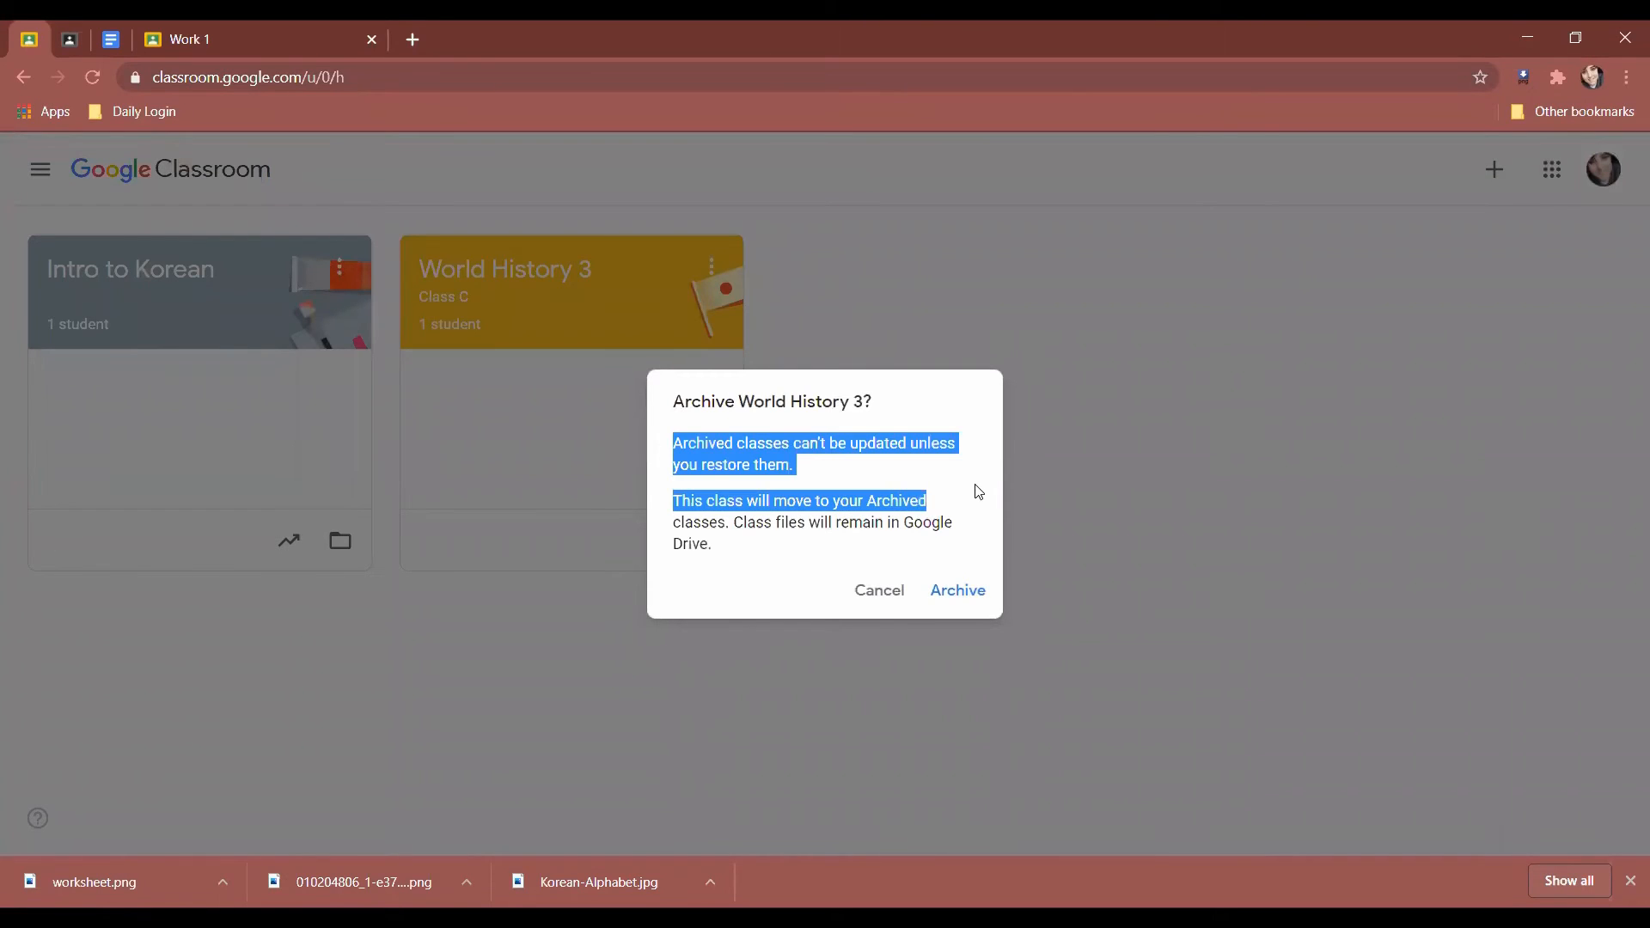
left_click(956, 513)
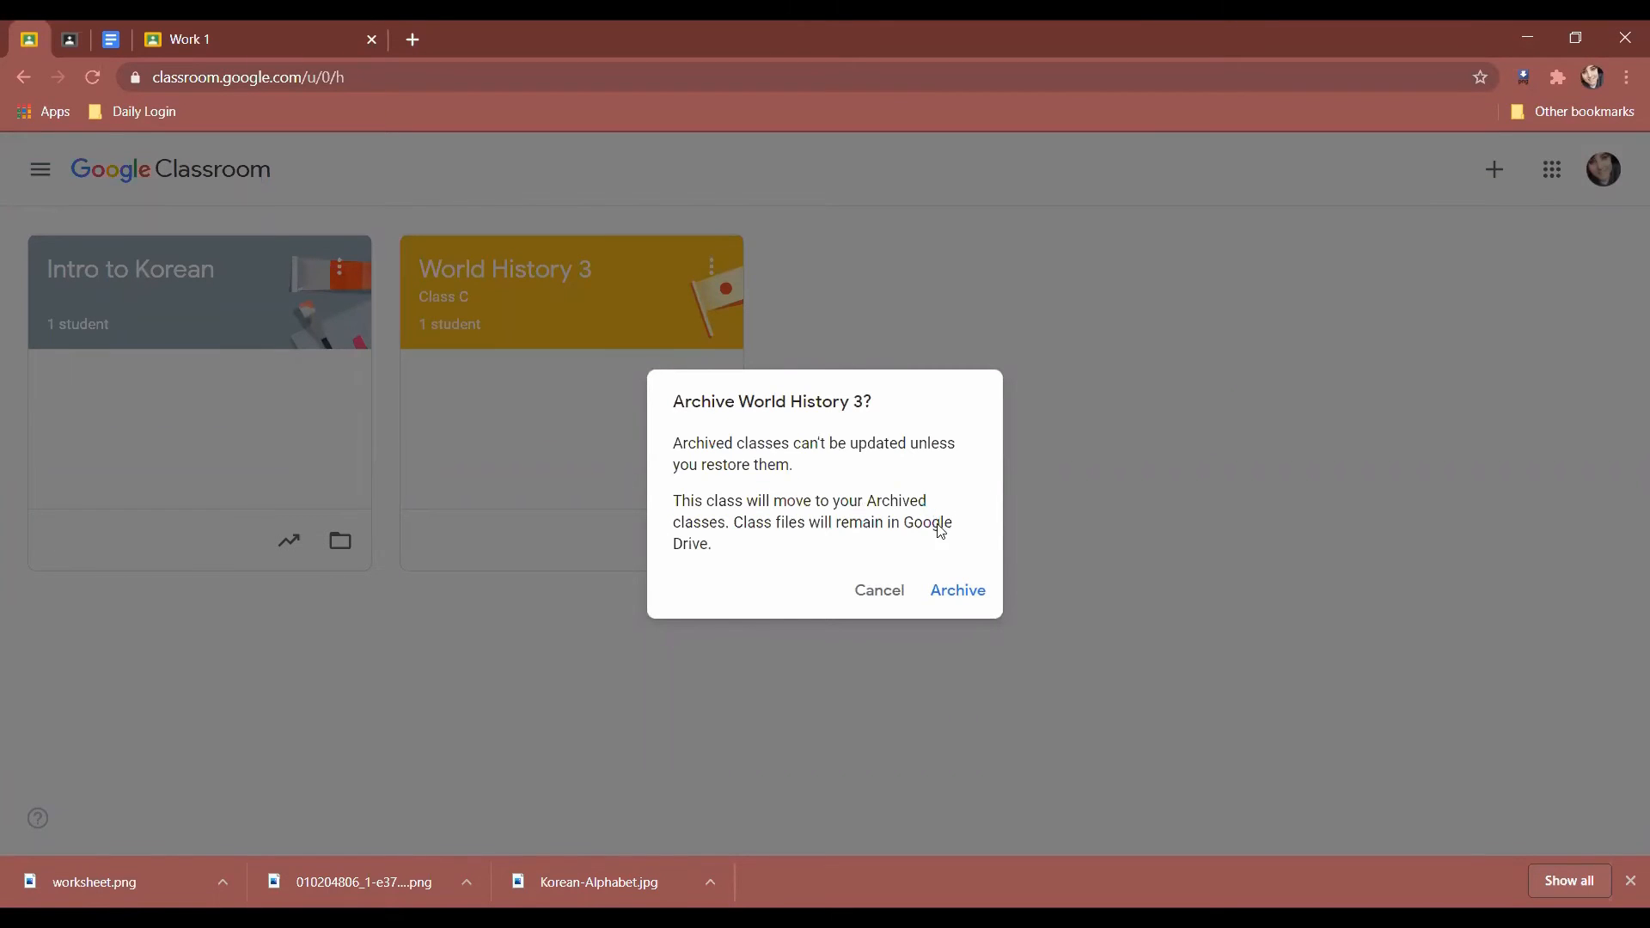
left_click(974, 600)
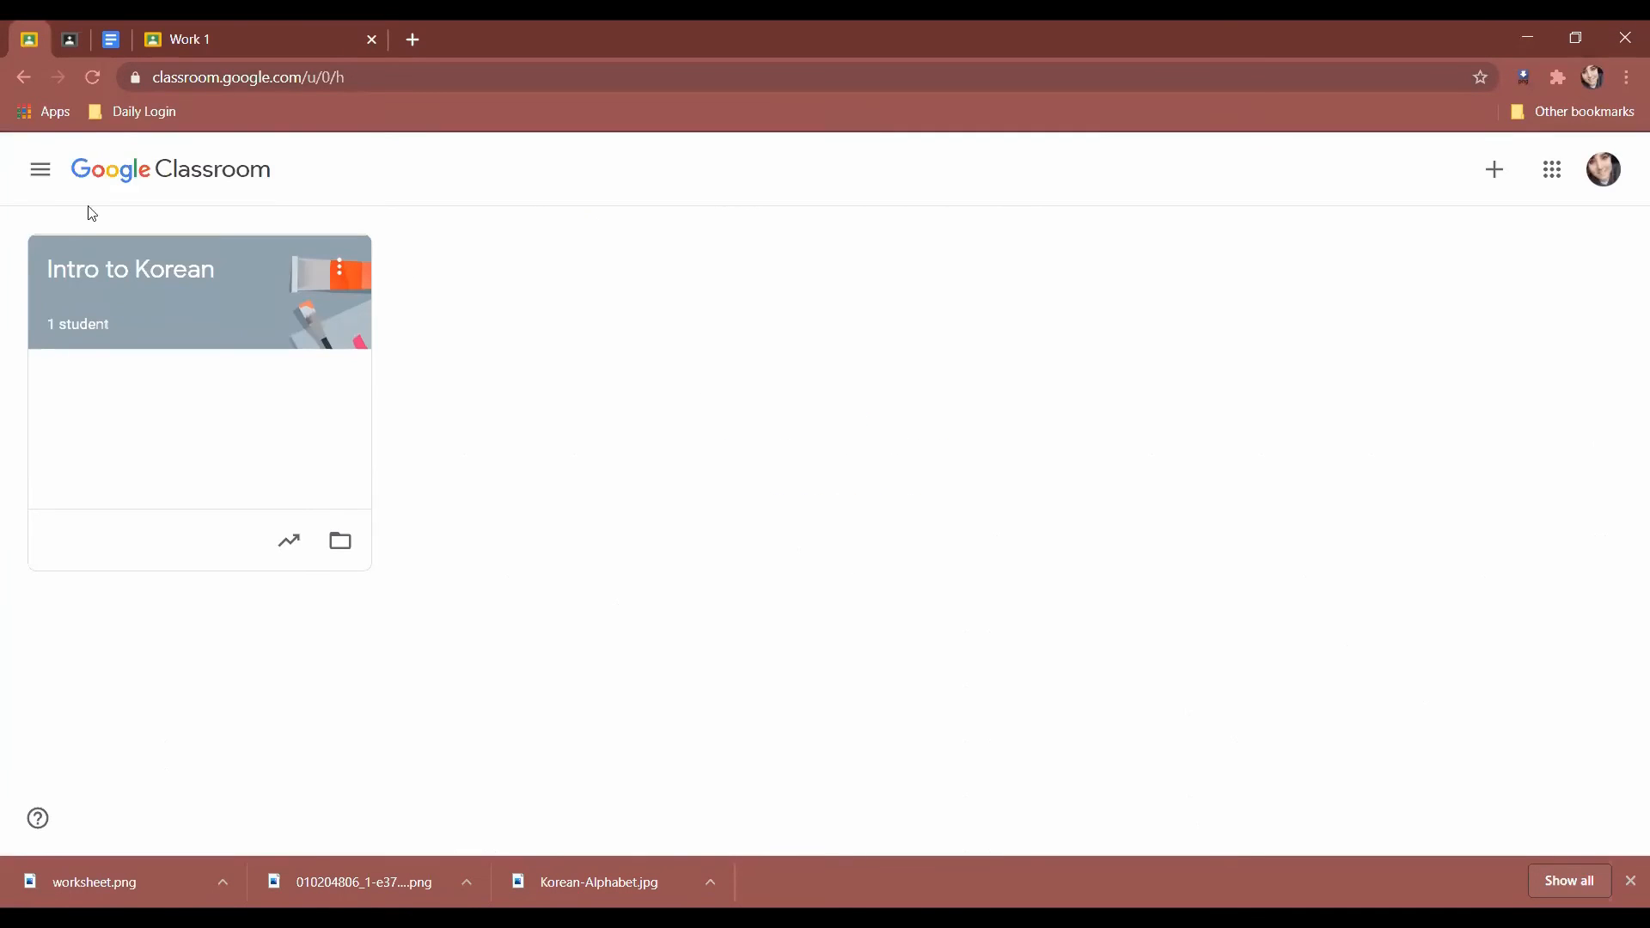
left_click(39, 168)
Go to Archived classes, check World History 3's assignments to review, then open its stream.
left_click(384, 292)
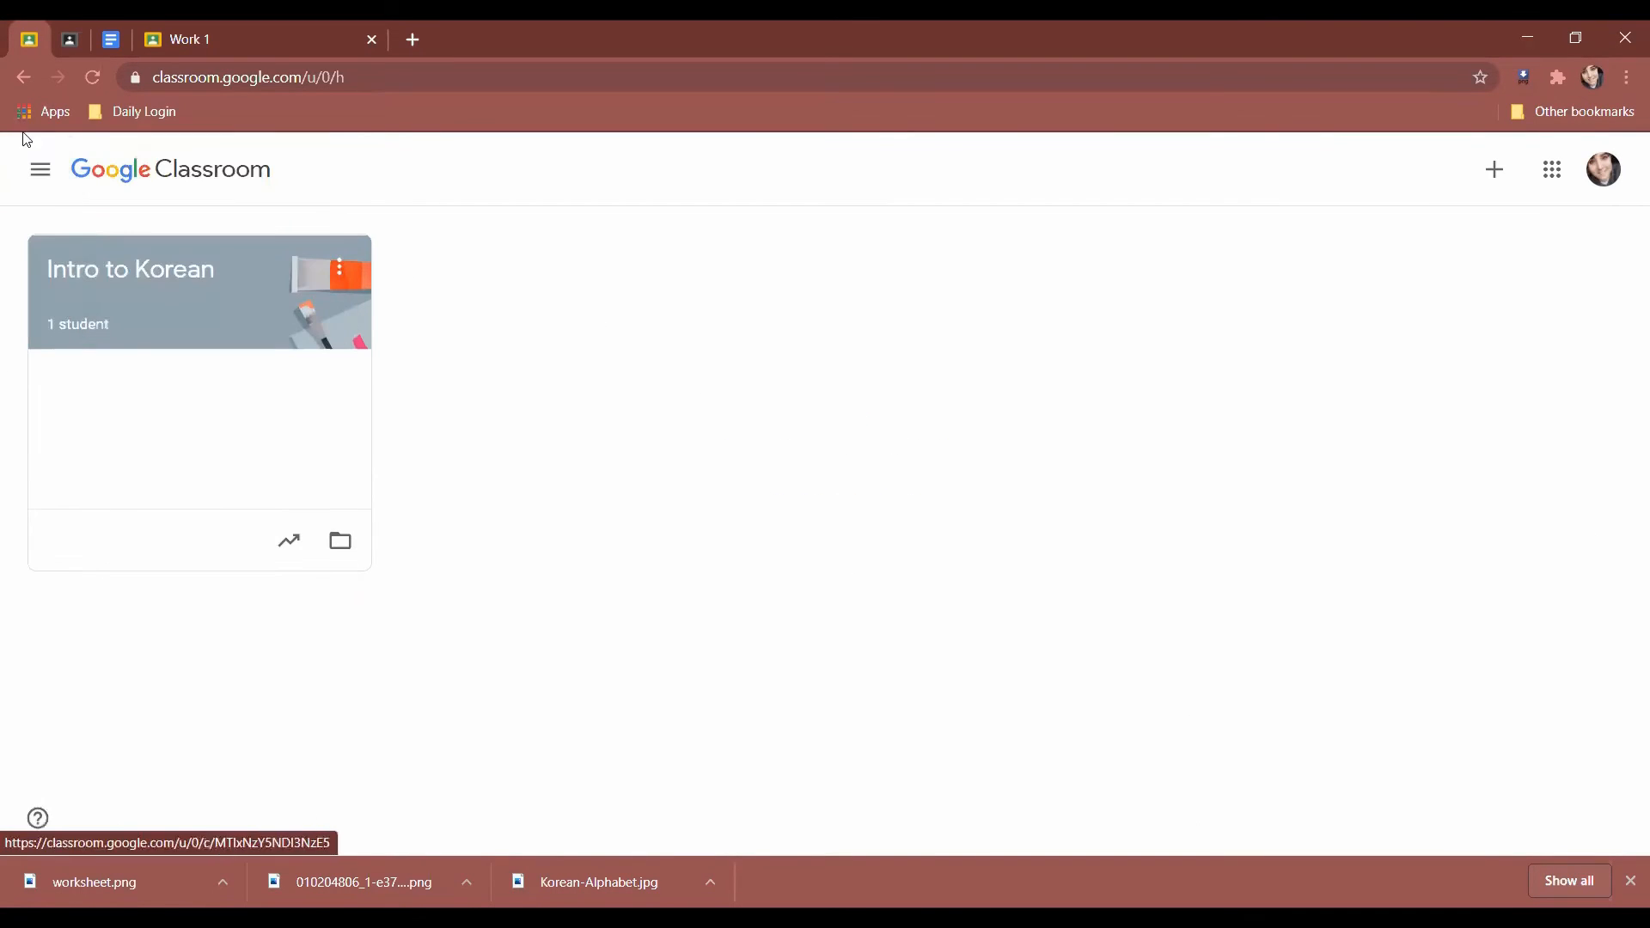
left_click(40, 169)
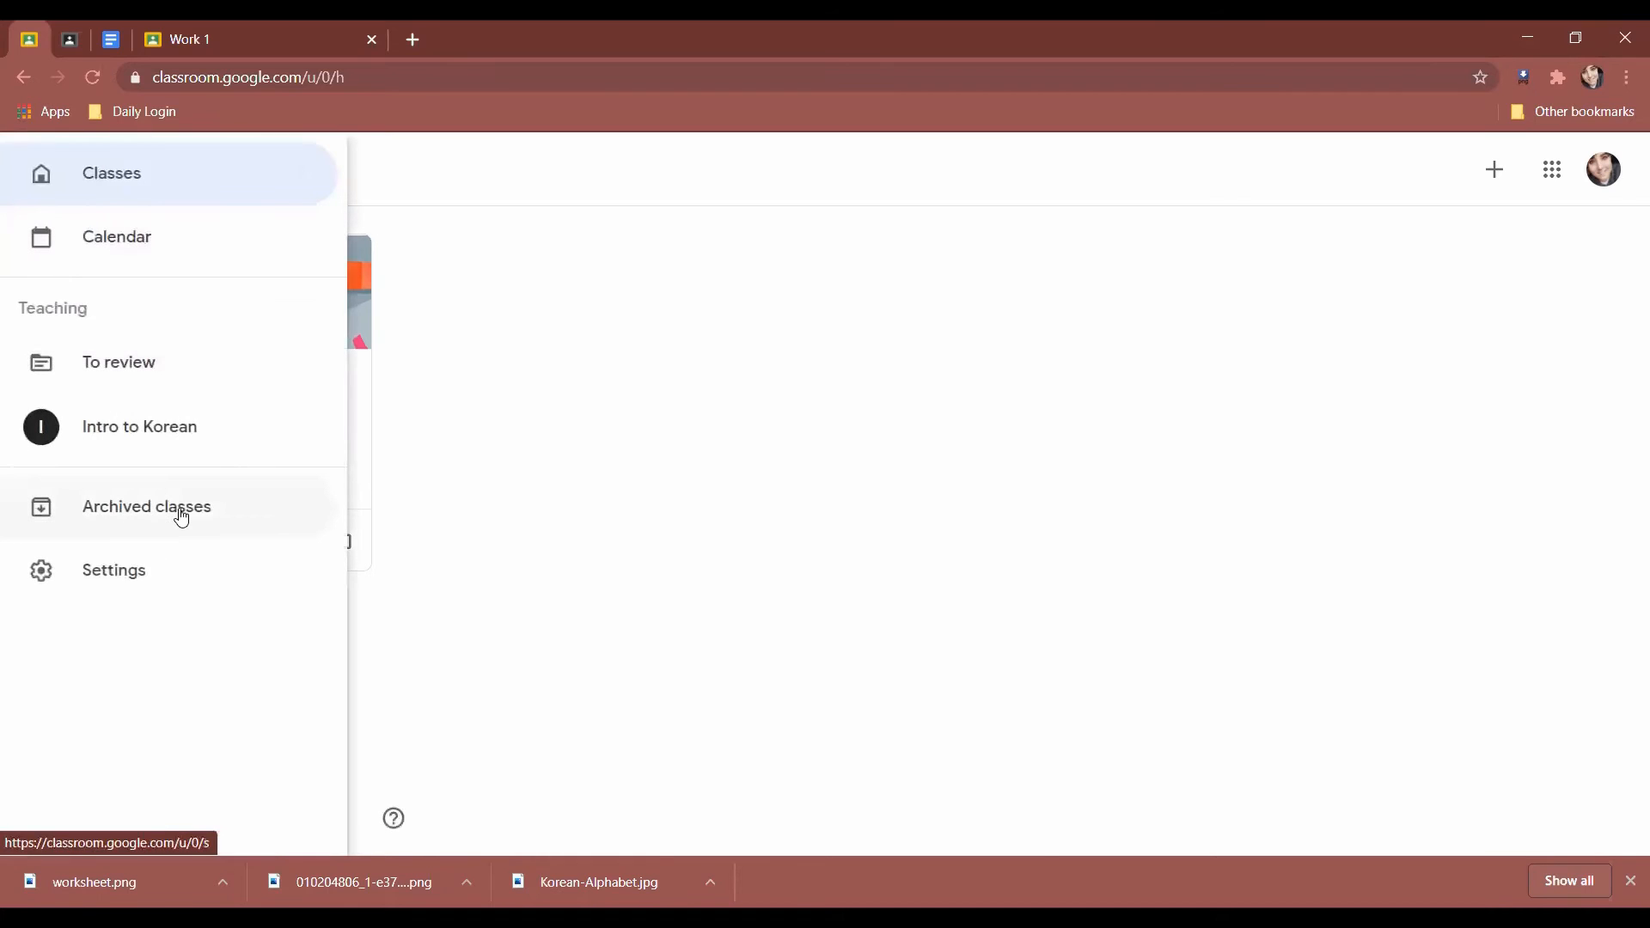
left_click(181, 513)
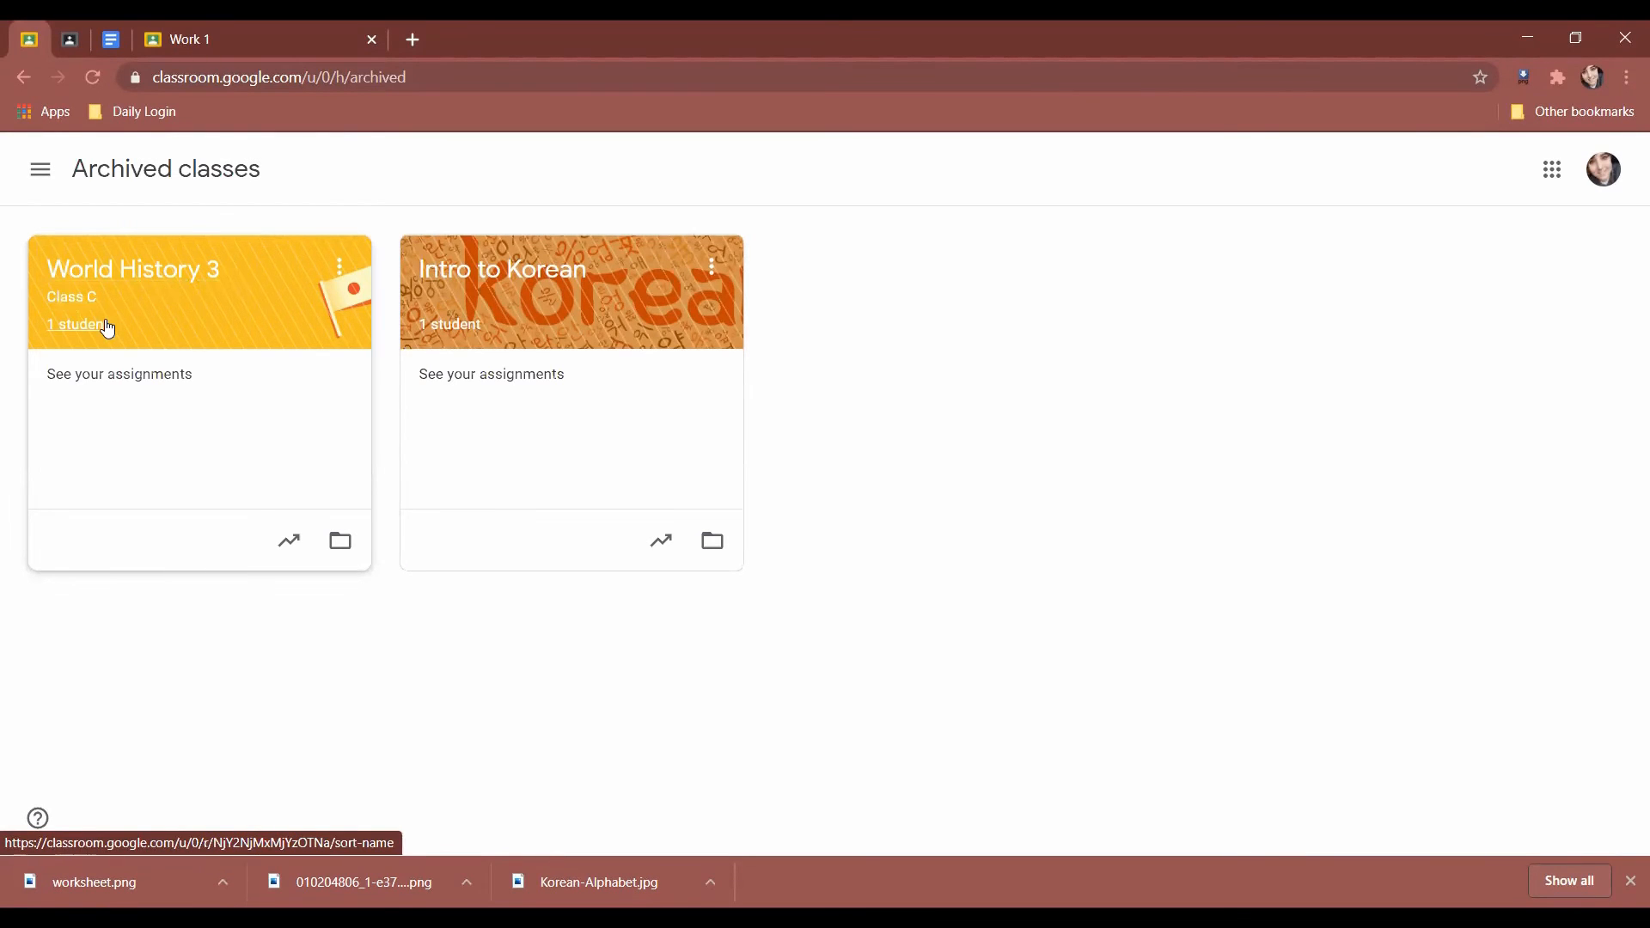
left_click(83, 375)
left_click(23, 76)
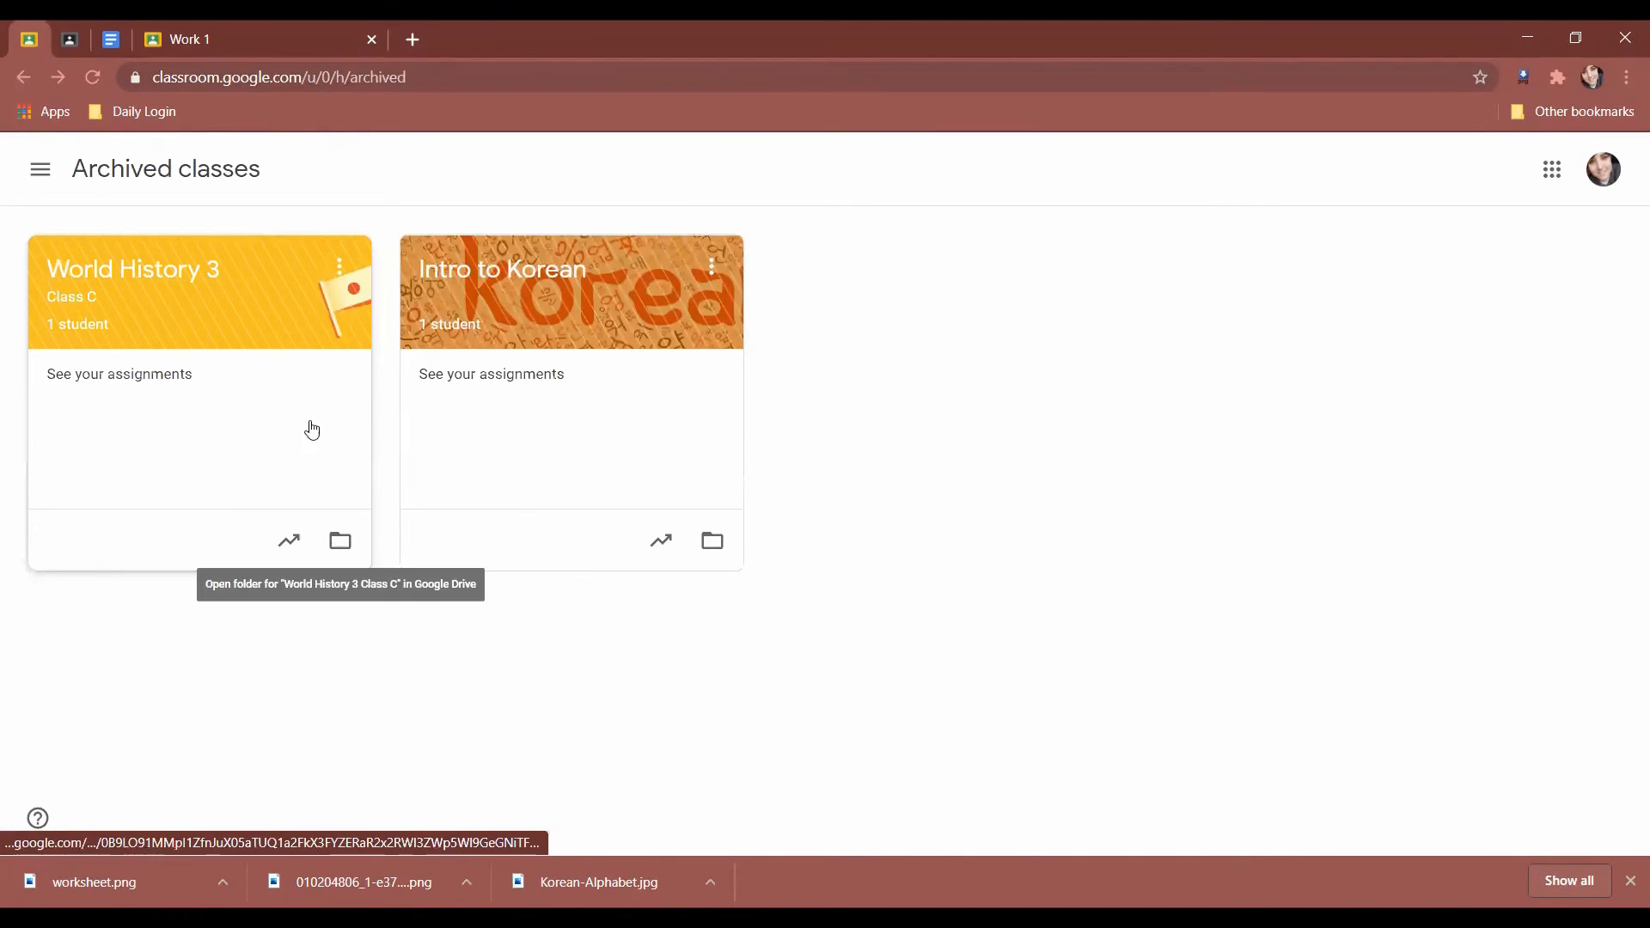
left_click(165, 279)
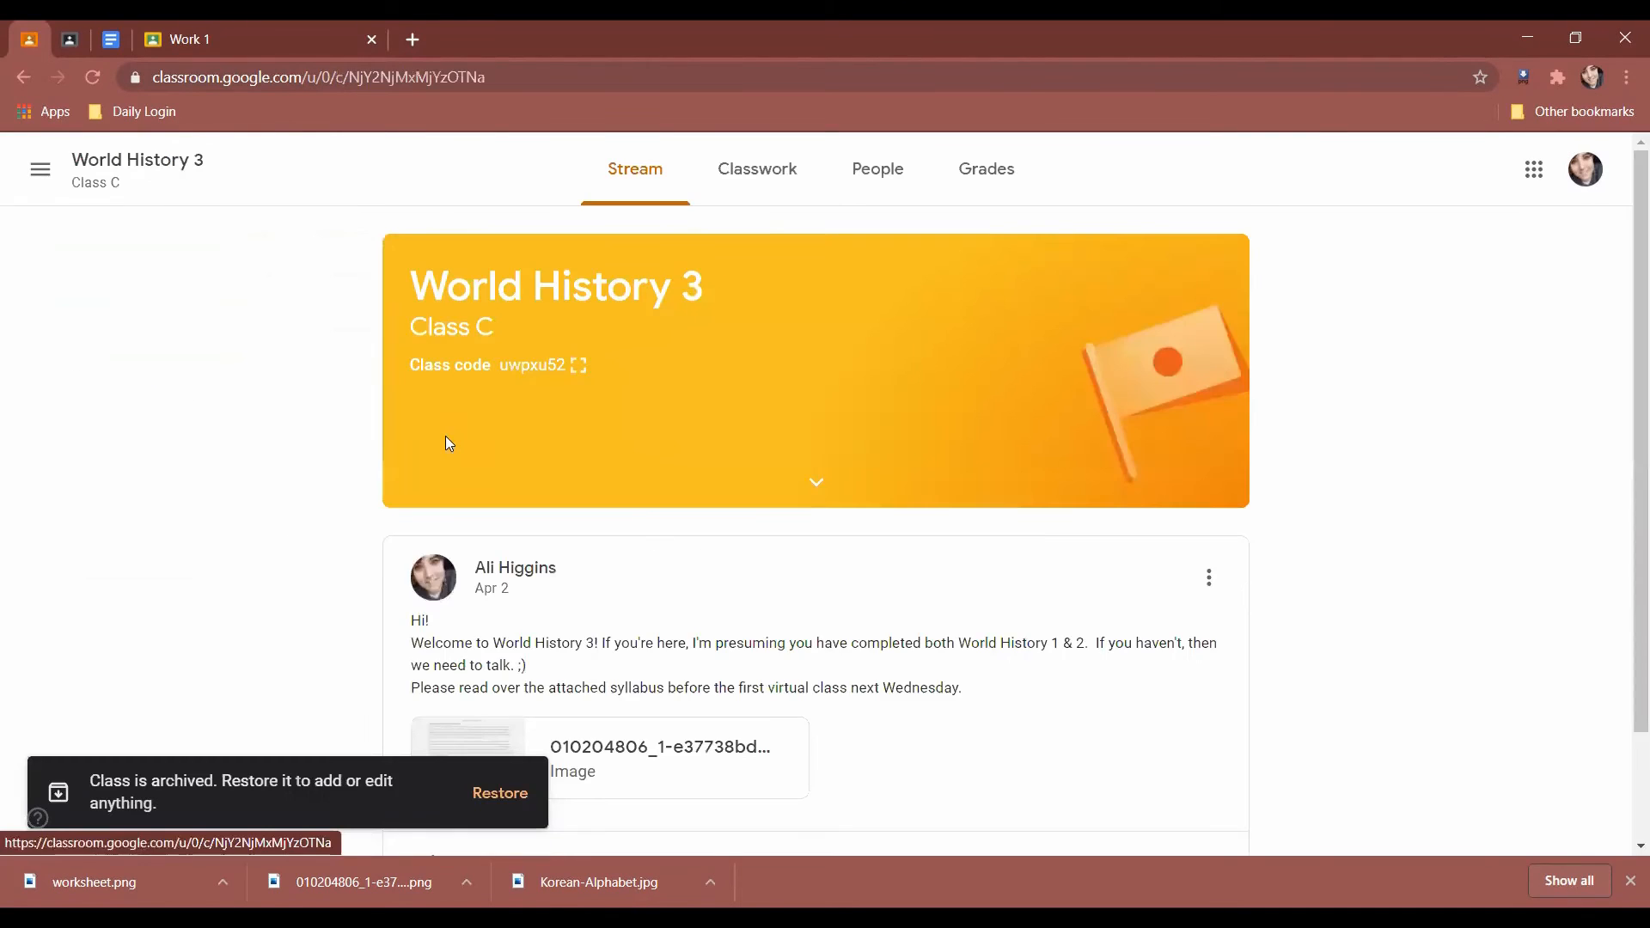
Restore the archived World History 3 class and confirm the restore.
scroll(528, 513, "down", 2)
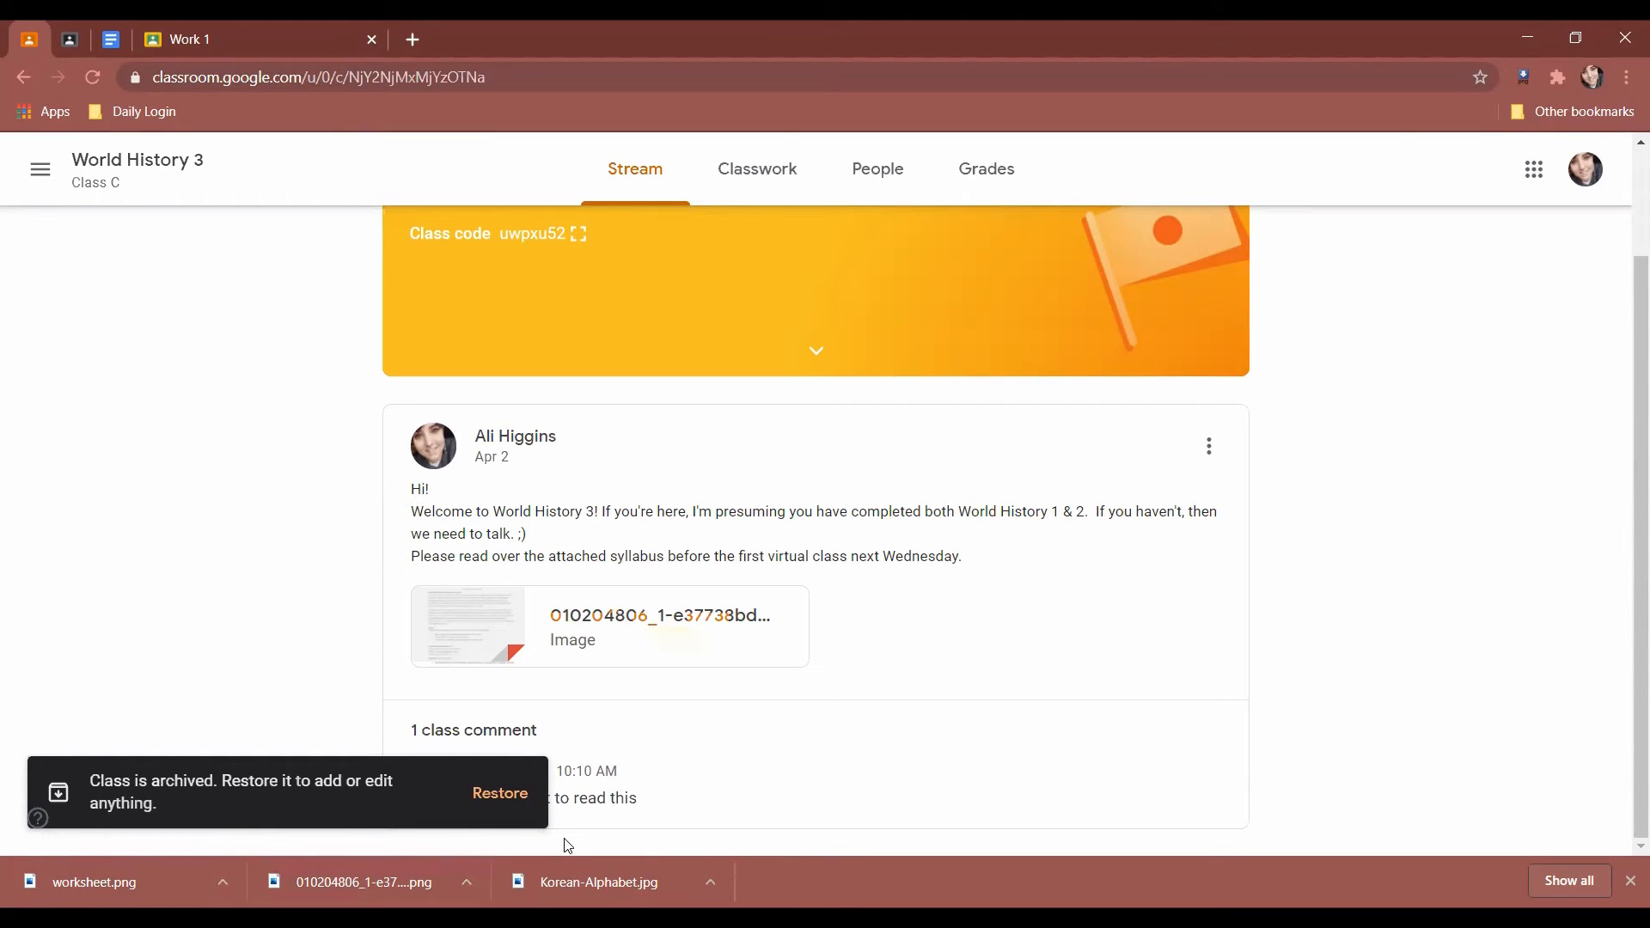
left_click(500, 793)
left_click(946, 585)
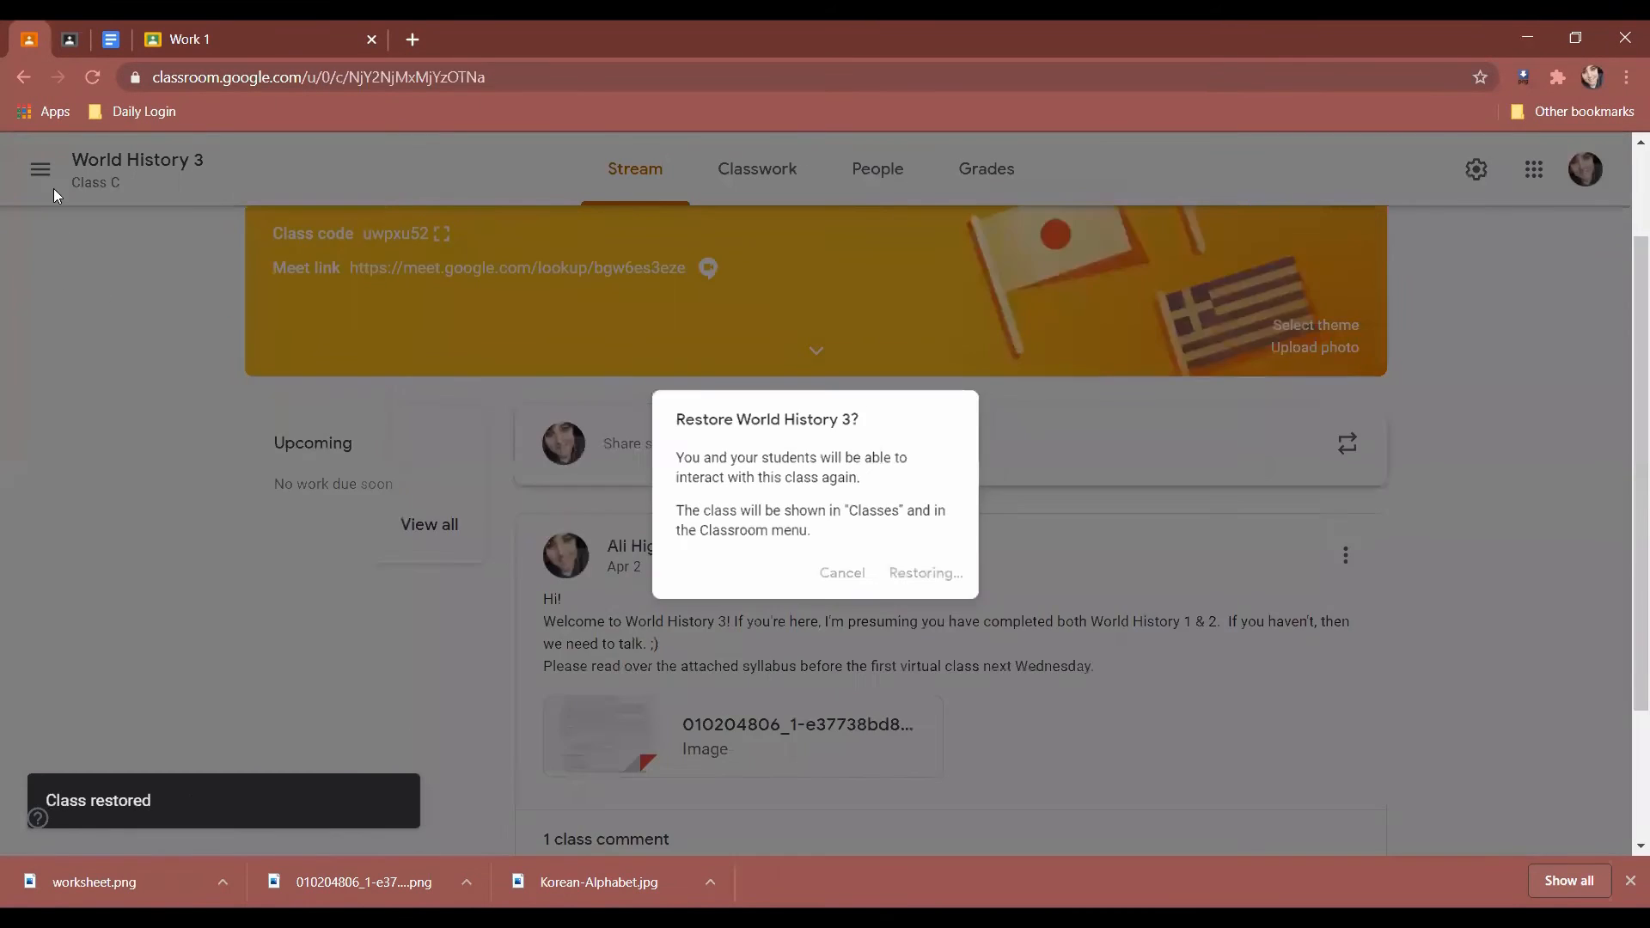
scroll(114, 457, "down", 2)
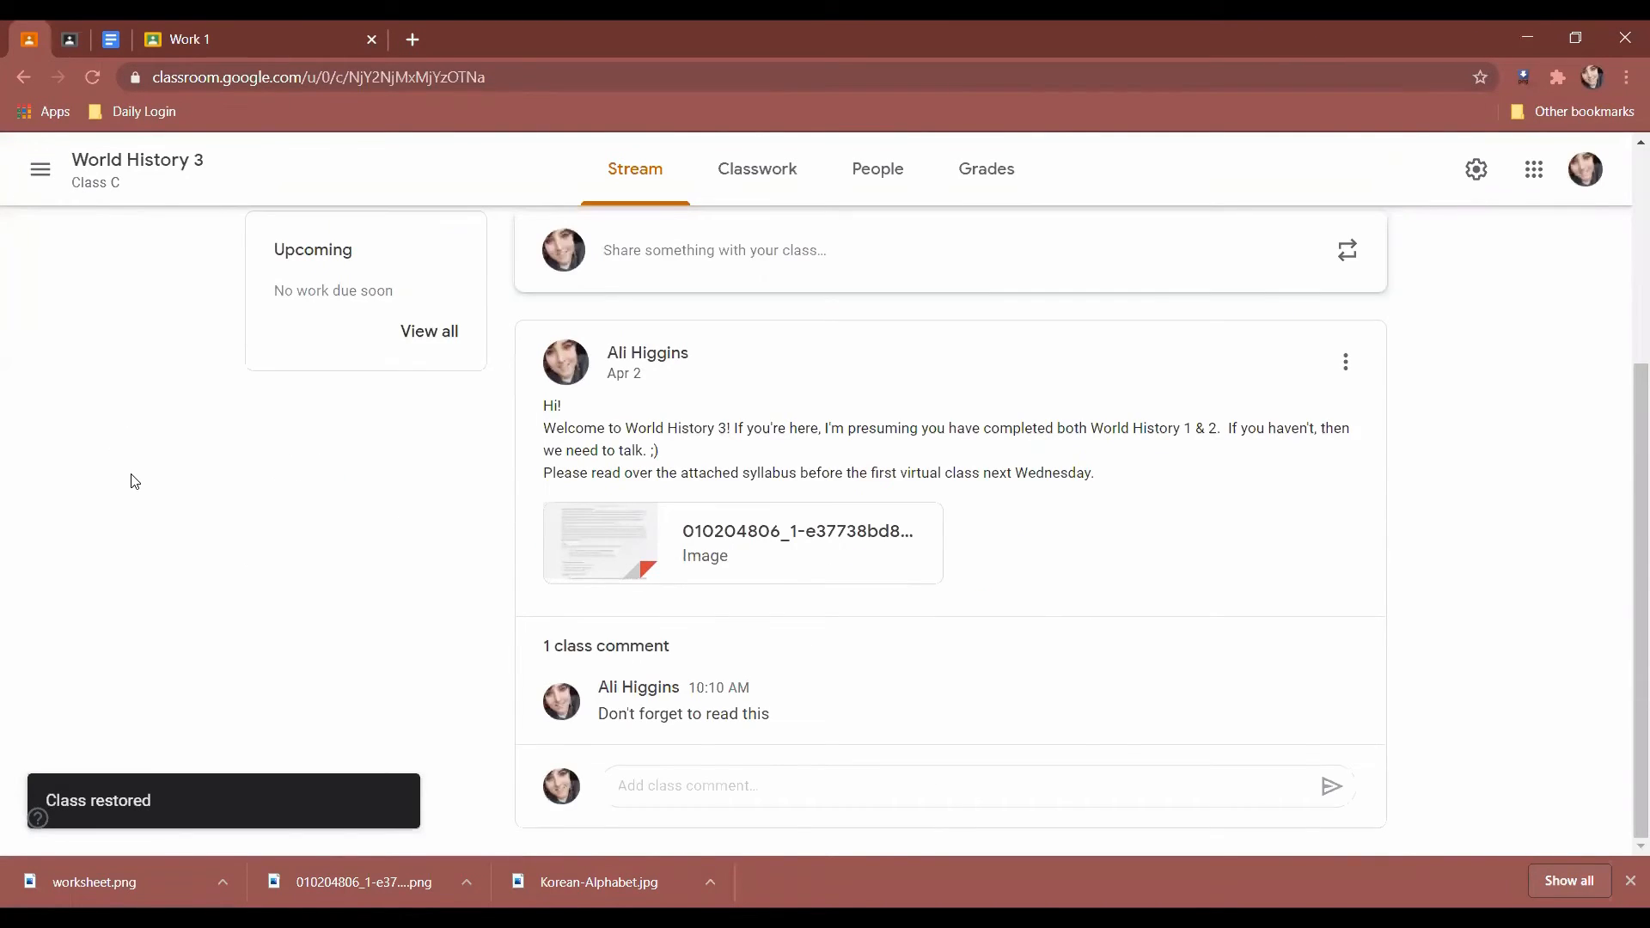
scroll(133, 482, "up", 3)
On the home page, drag the World History 3 card ahead of Intro to Korean.
left_click(40, 168)
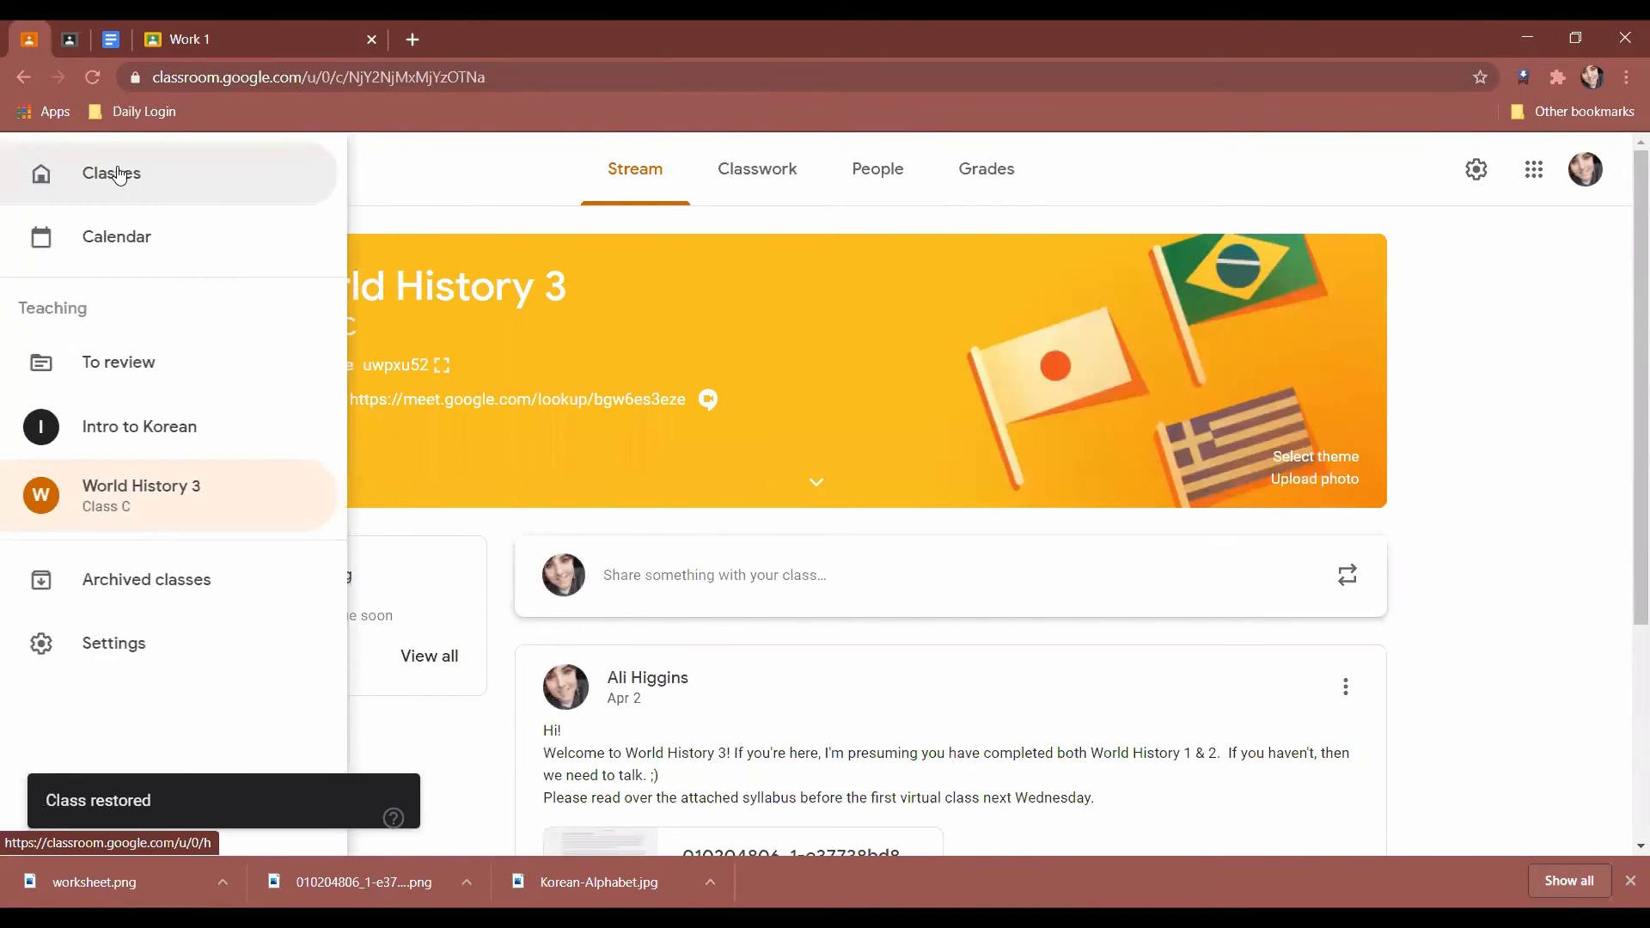
left_click(119, 176)
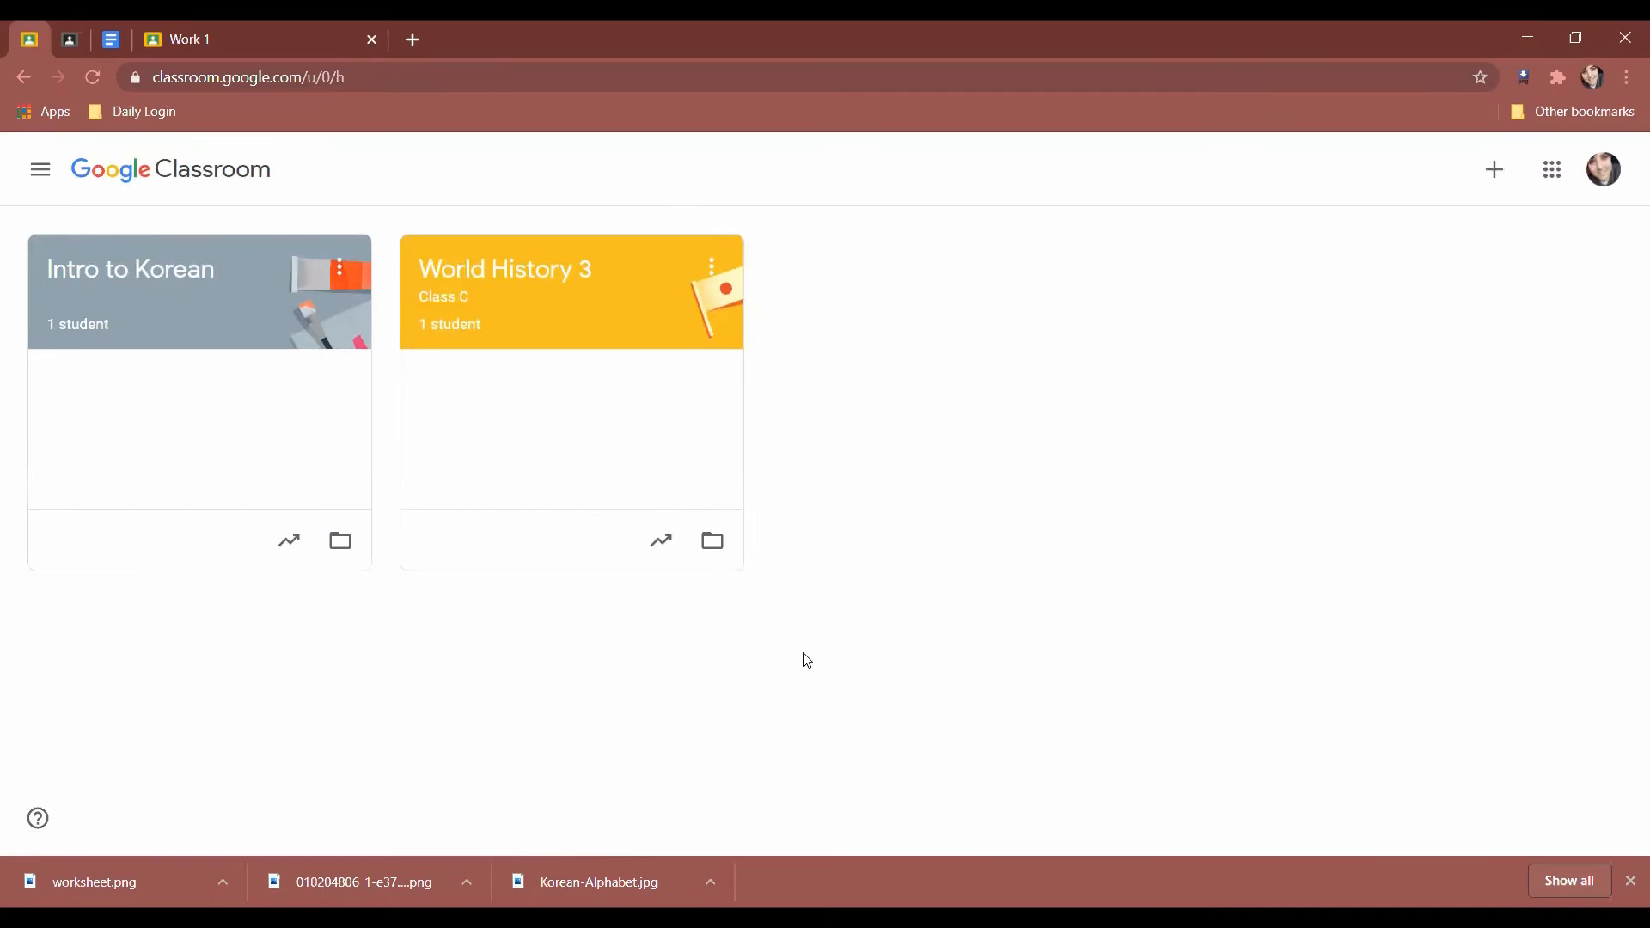
left_click_drag(542, 240, 162, 272)
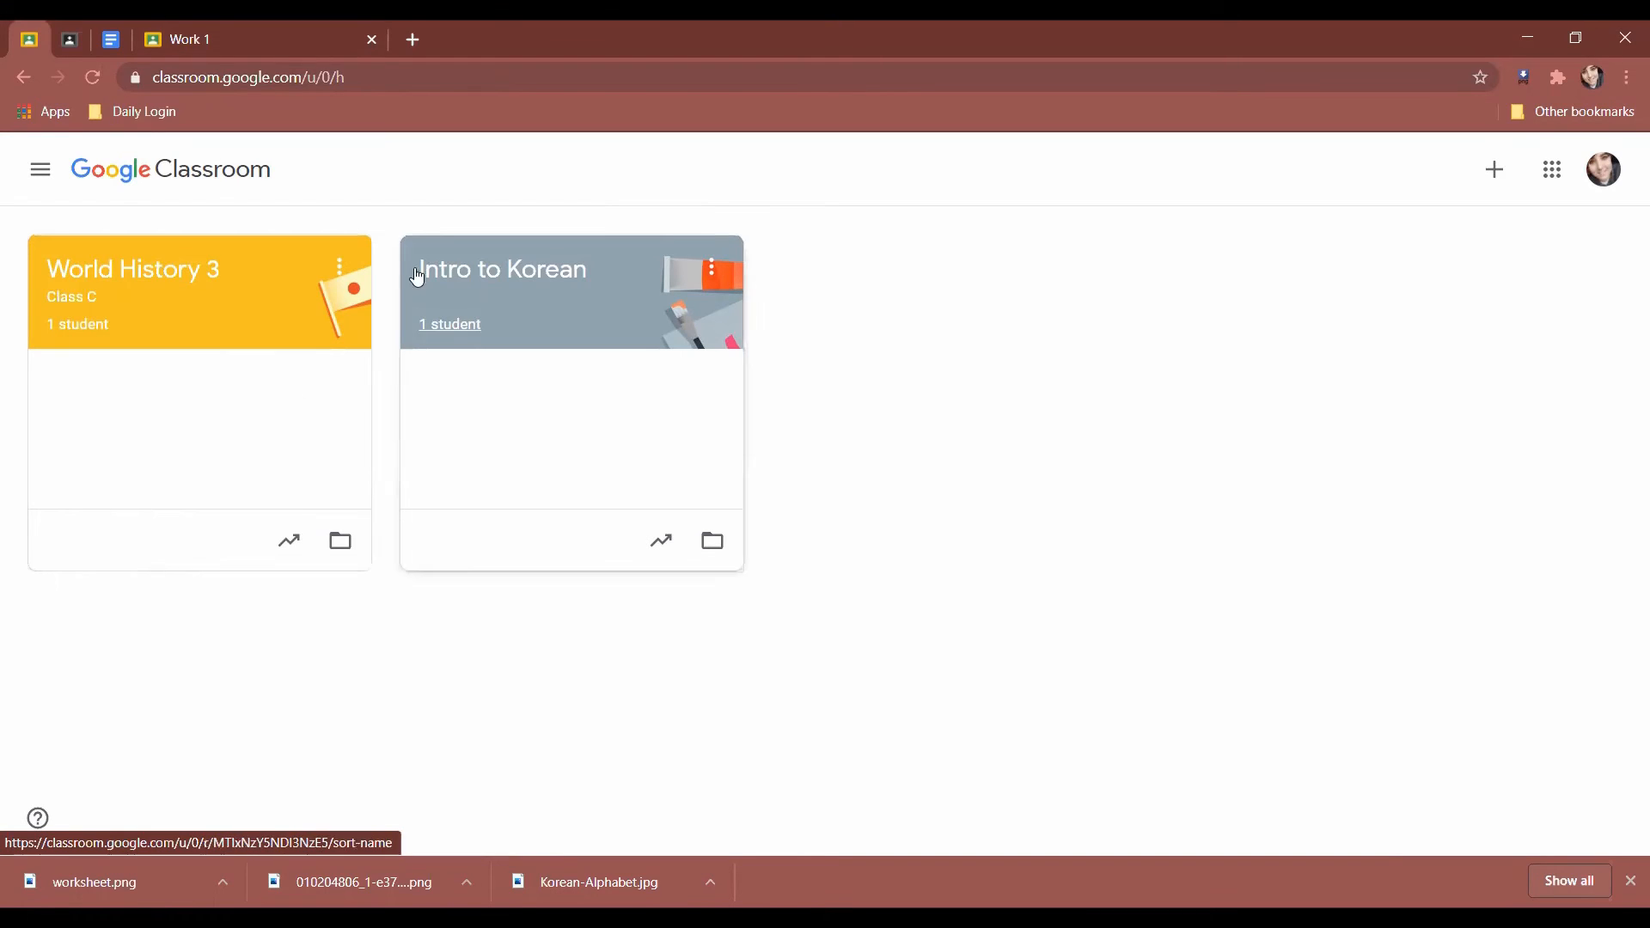
left_click(43, 176)
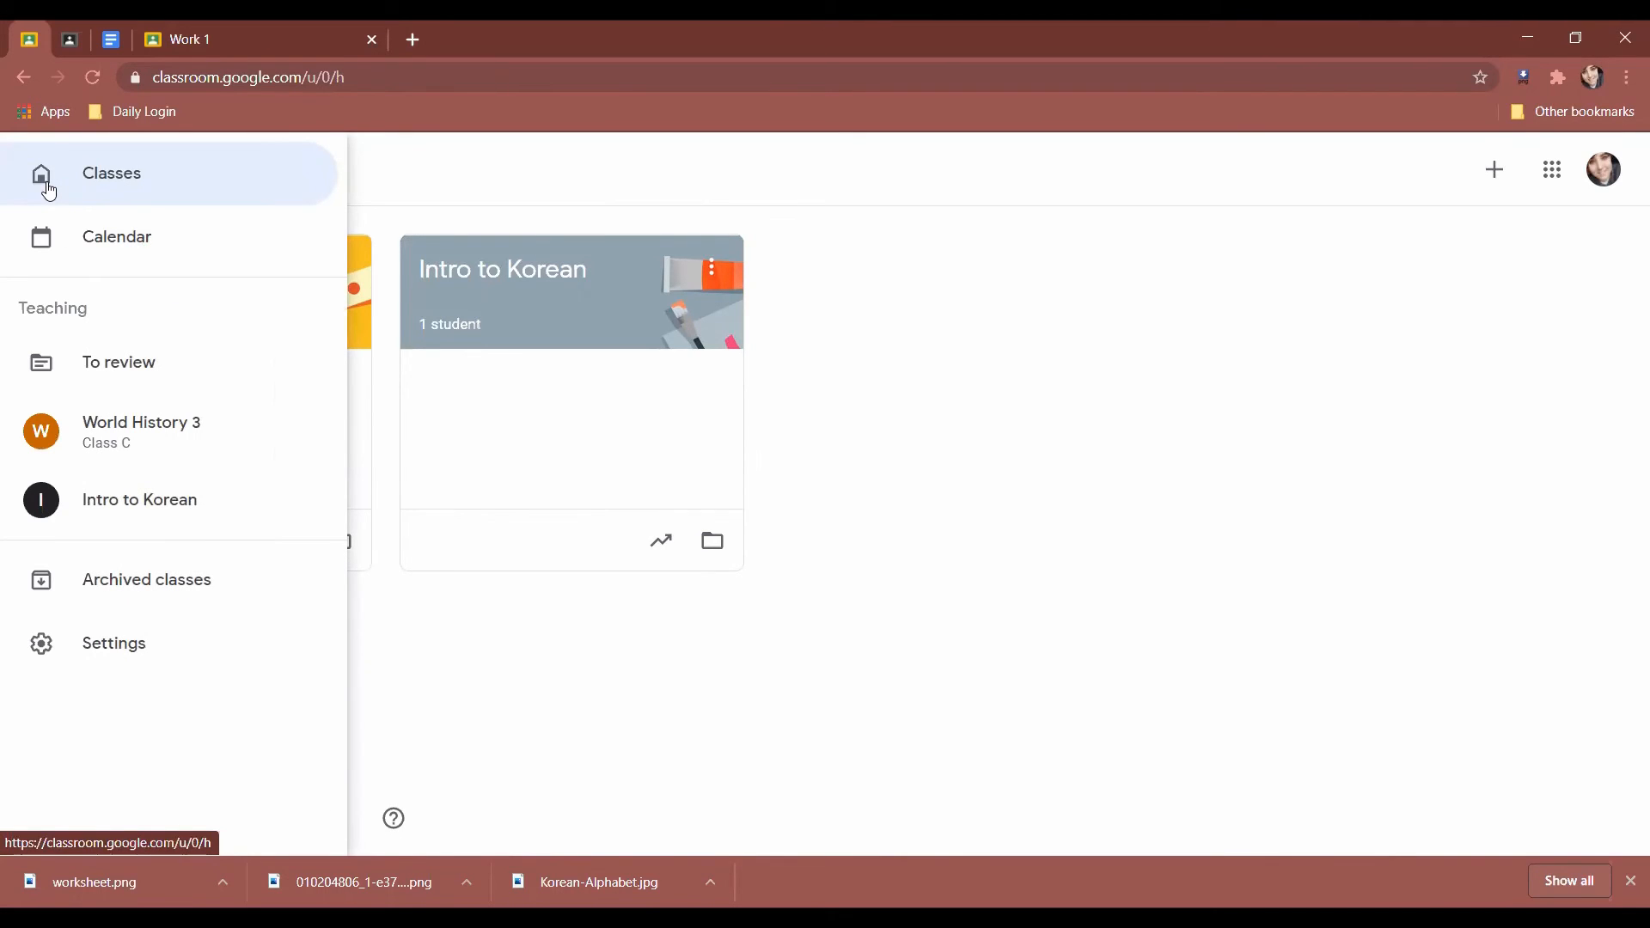
left_click(168, 595)
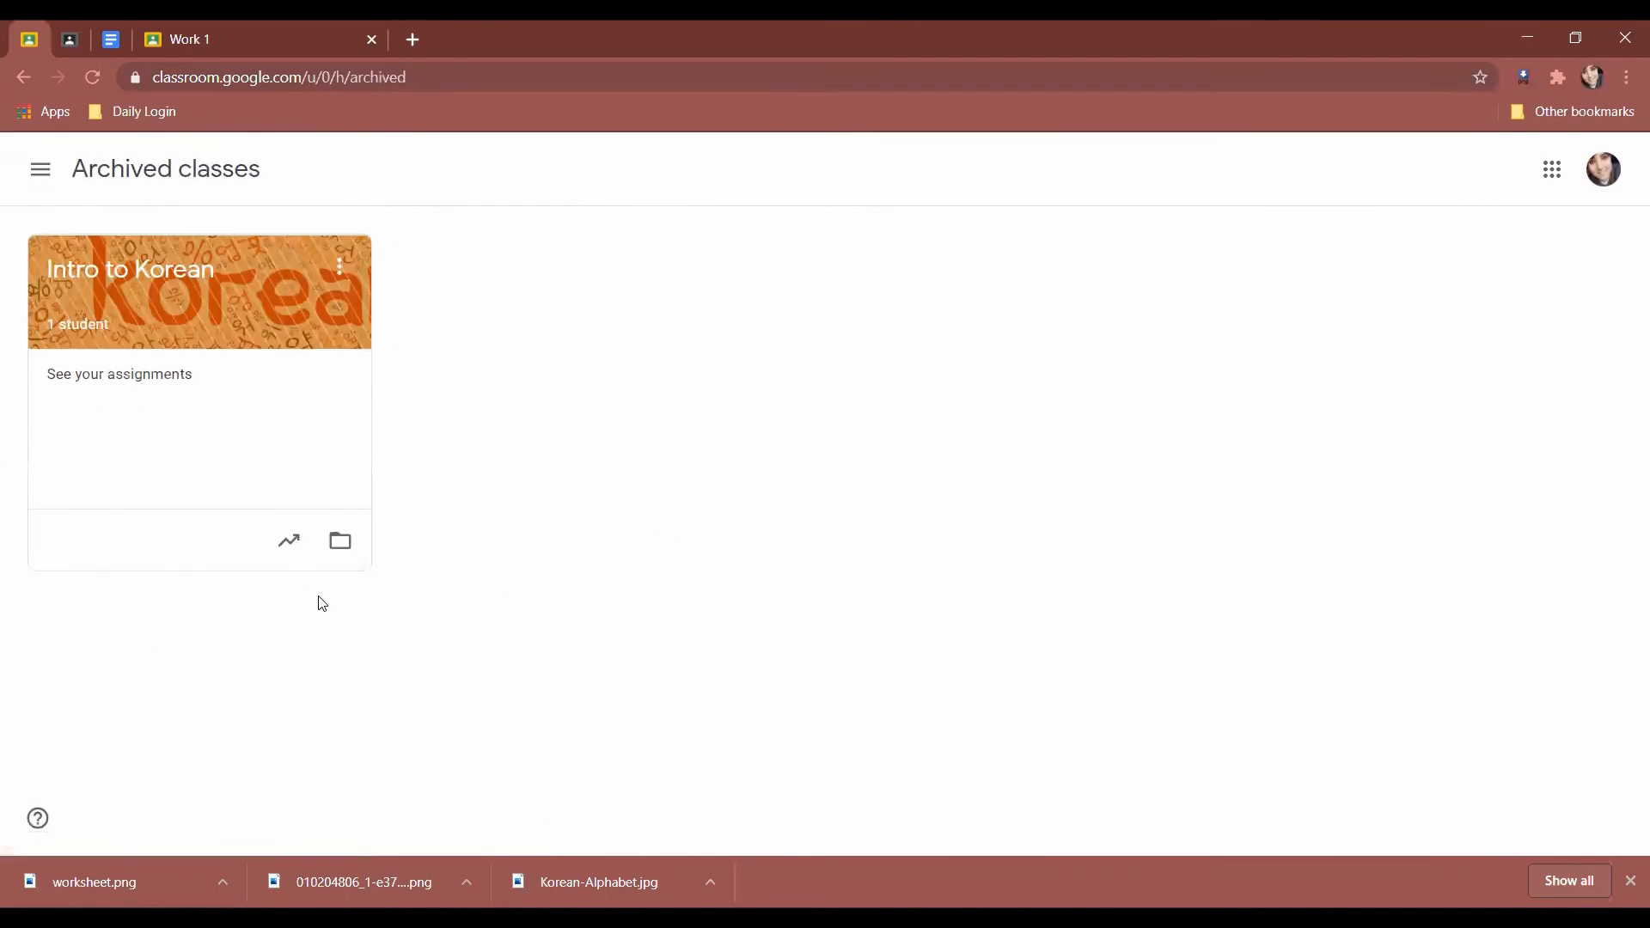
left_click(38, 168)
left_click(280, 572)
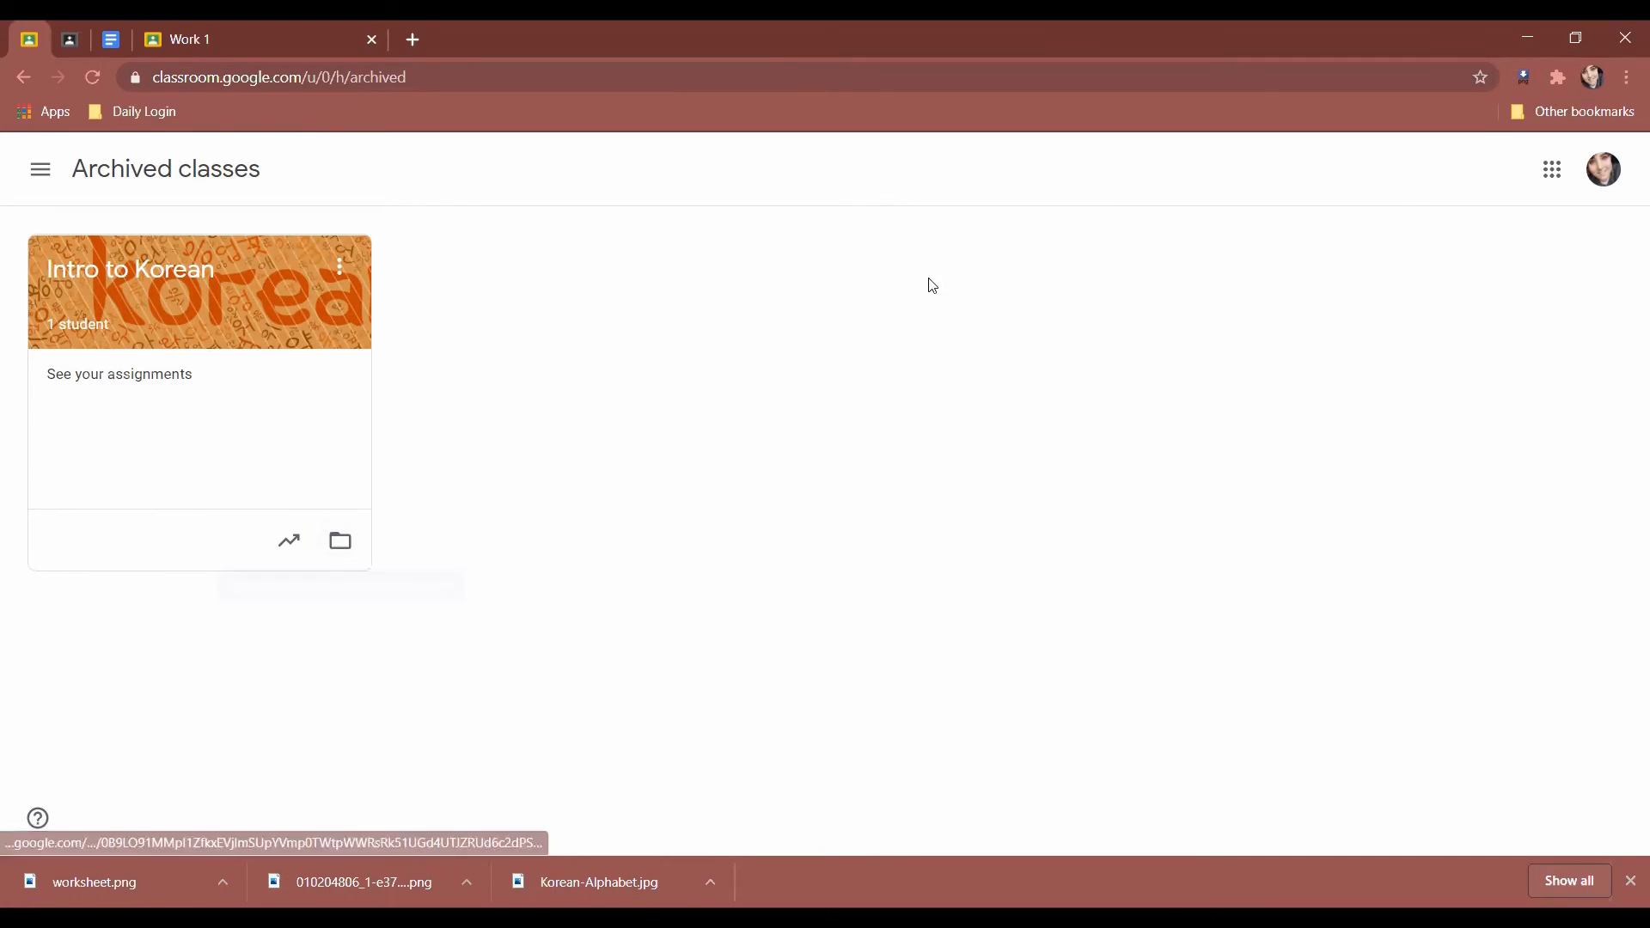
left_click(290, 543)
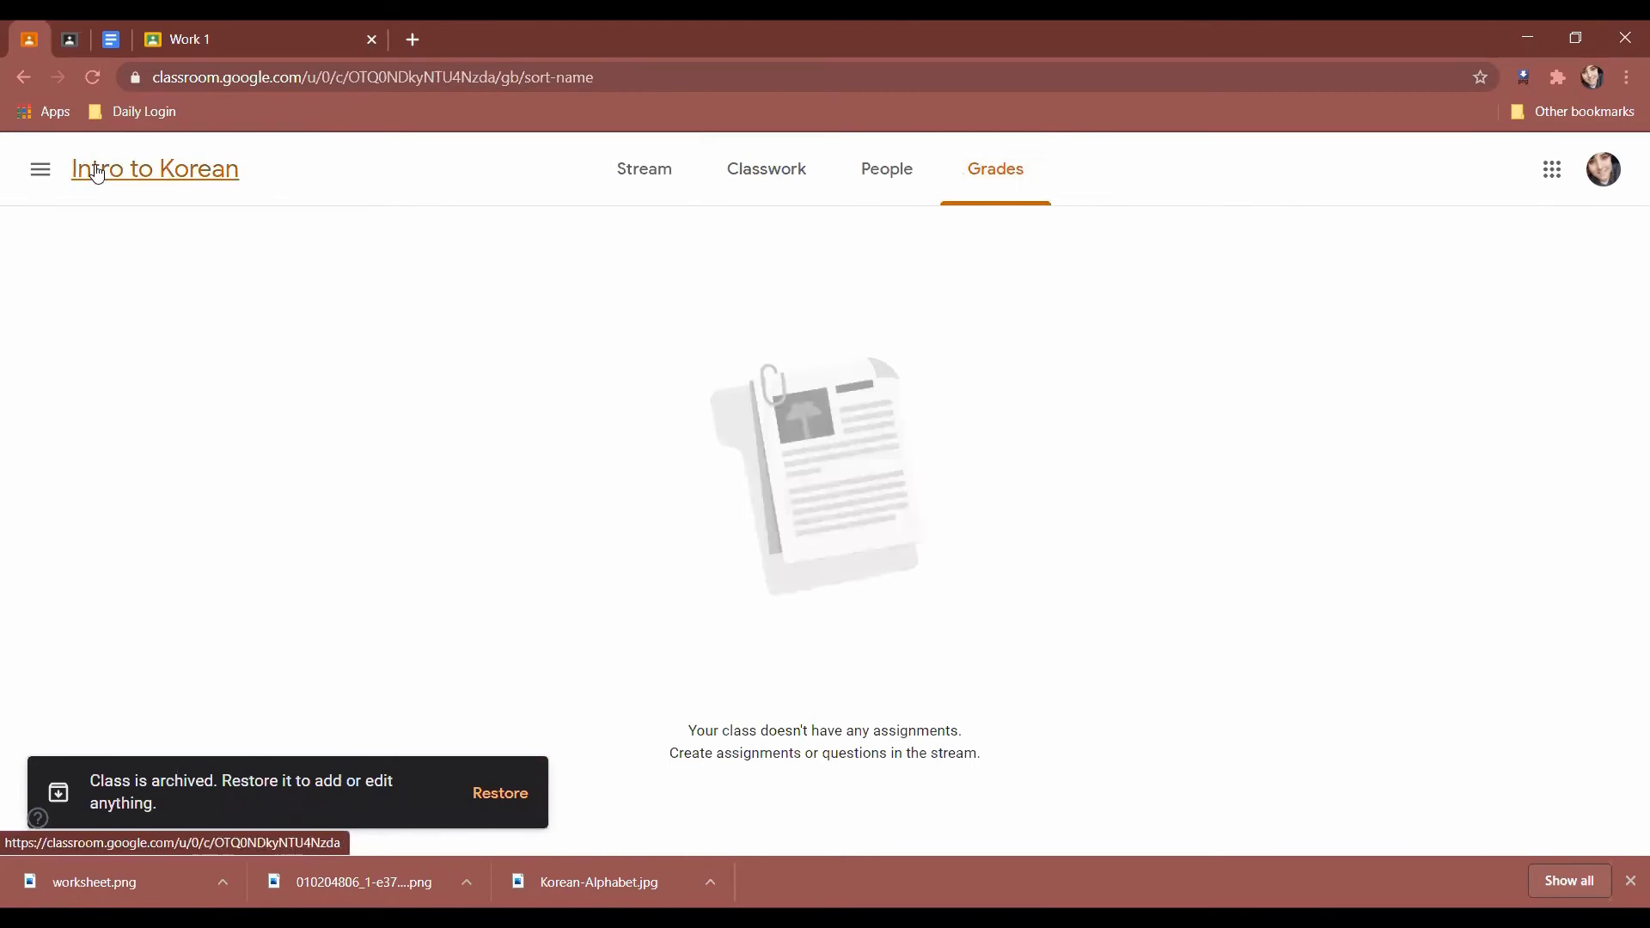
left_click(21, 79)
left_click(19, 79)
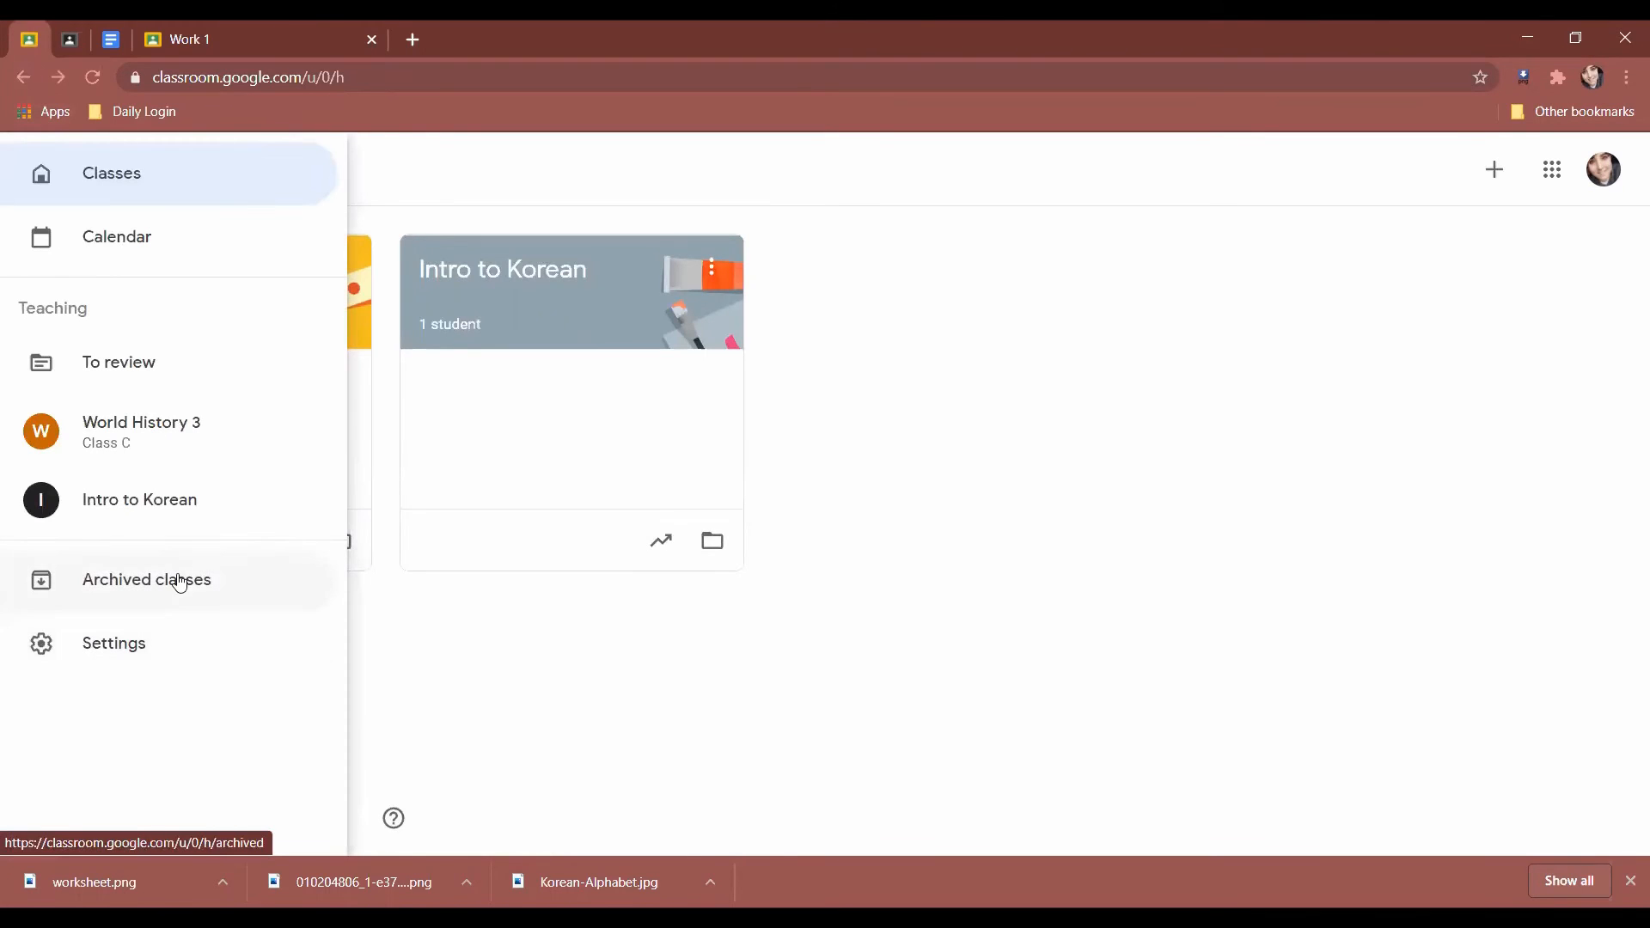
left_click(161, 644)
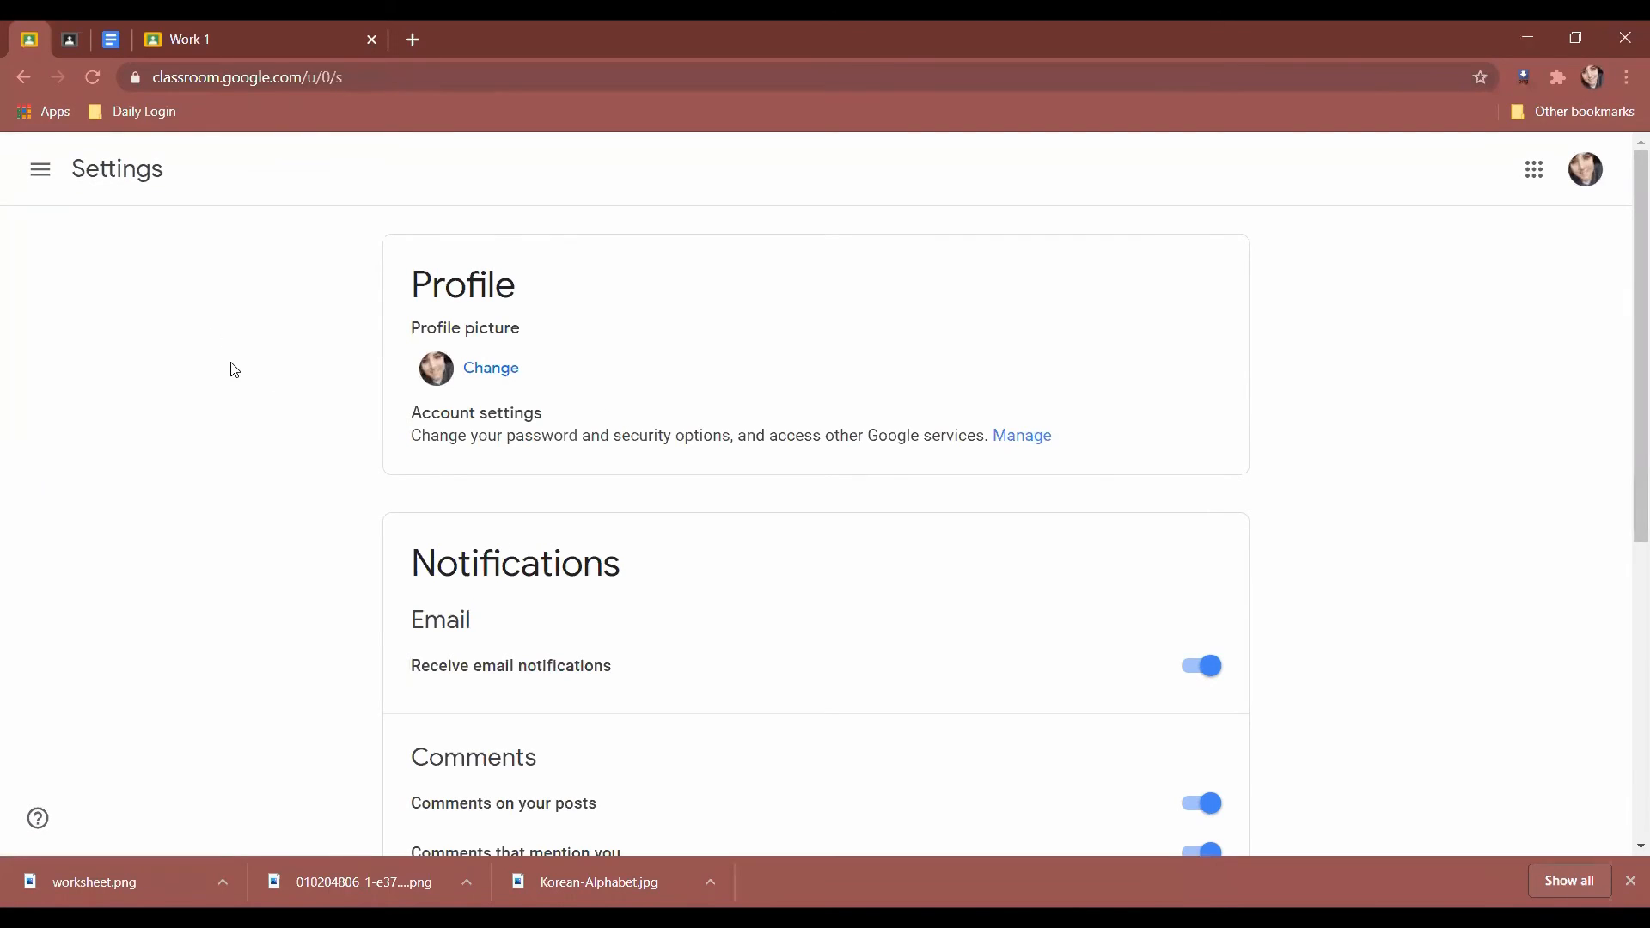
Scroll through Settings and highlight the Notifications and Email section.
scroll(236, 371, "down", 3)
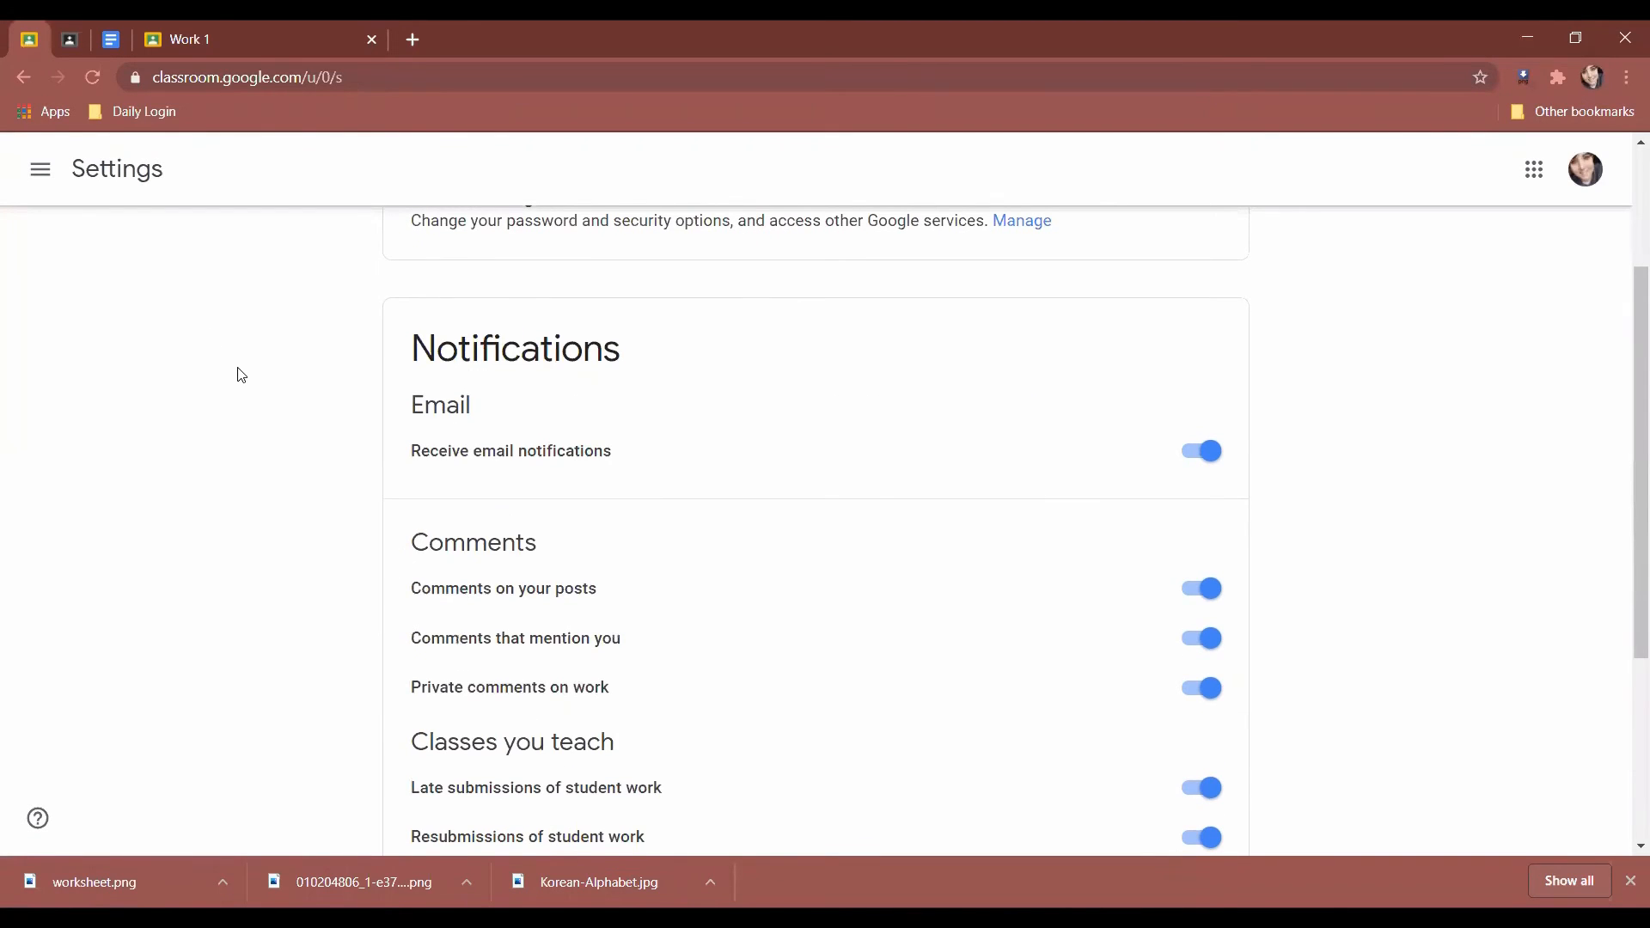
scroll(242, 375, "up", 3)
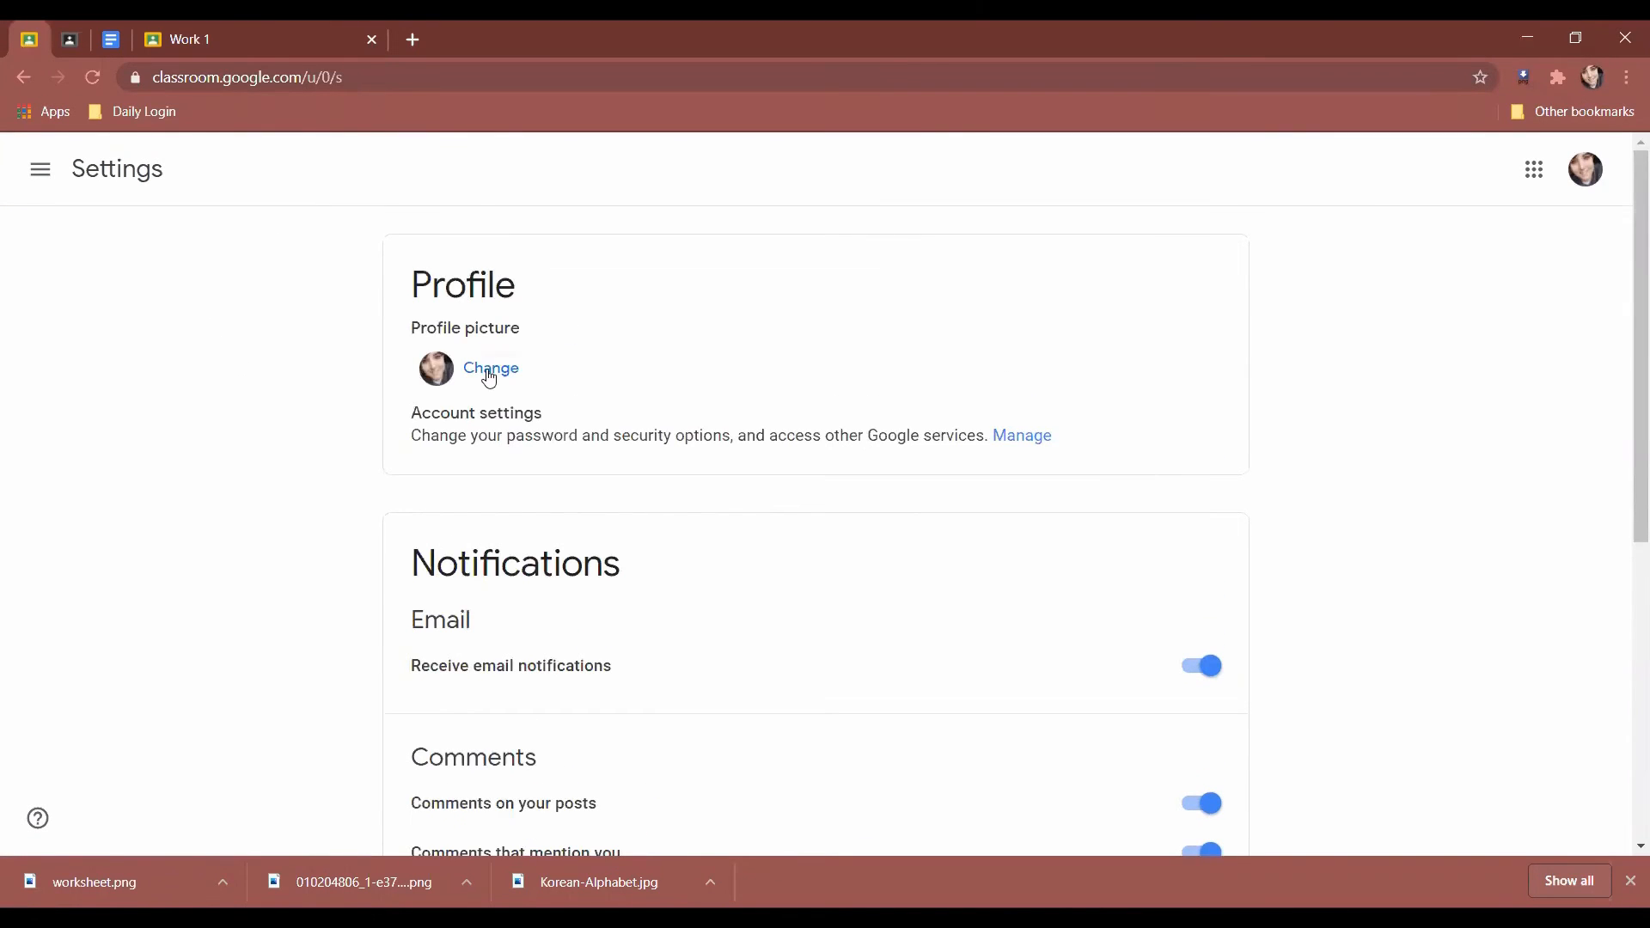
scroll(283, 474, "down", 3)
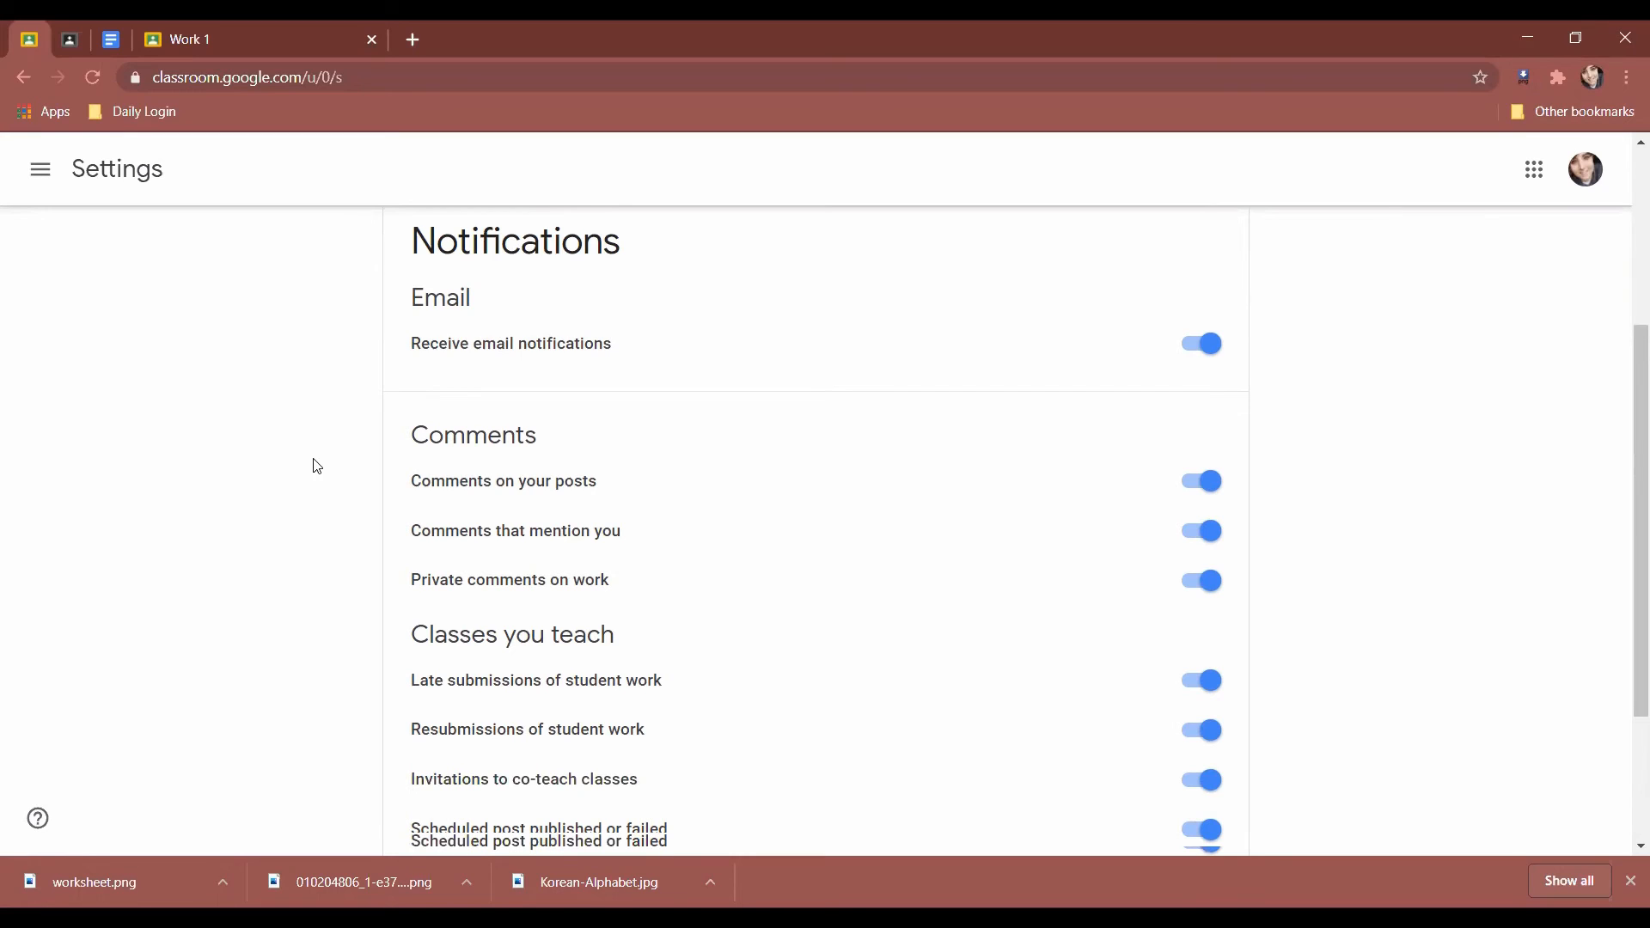
left_click_drag(414, 253, 636, 305)
left_click(509, 363)
Under Comments, toggle the Comments on your posts notification off and back on.
scroll(176, 428, "down", 1)
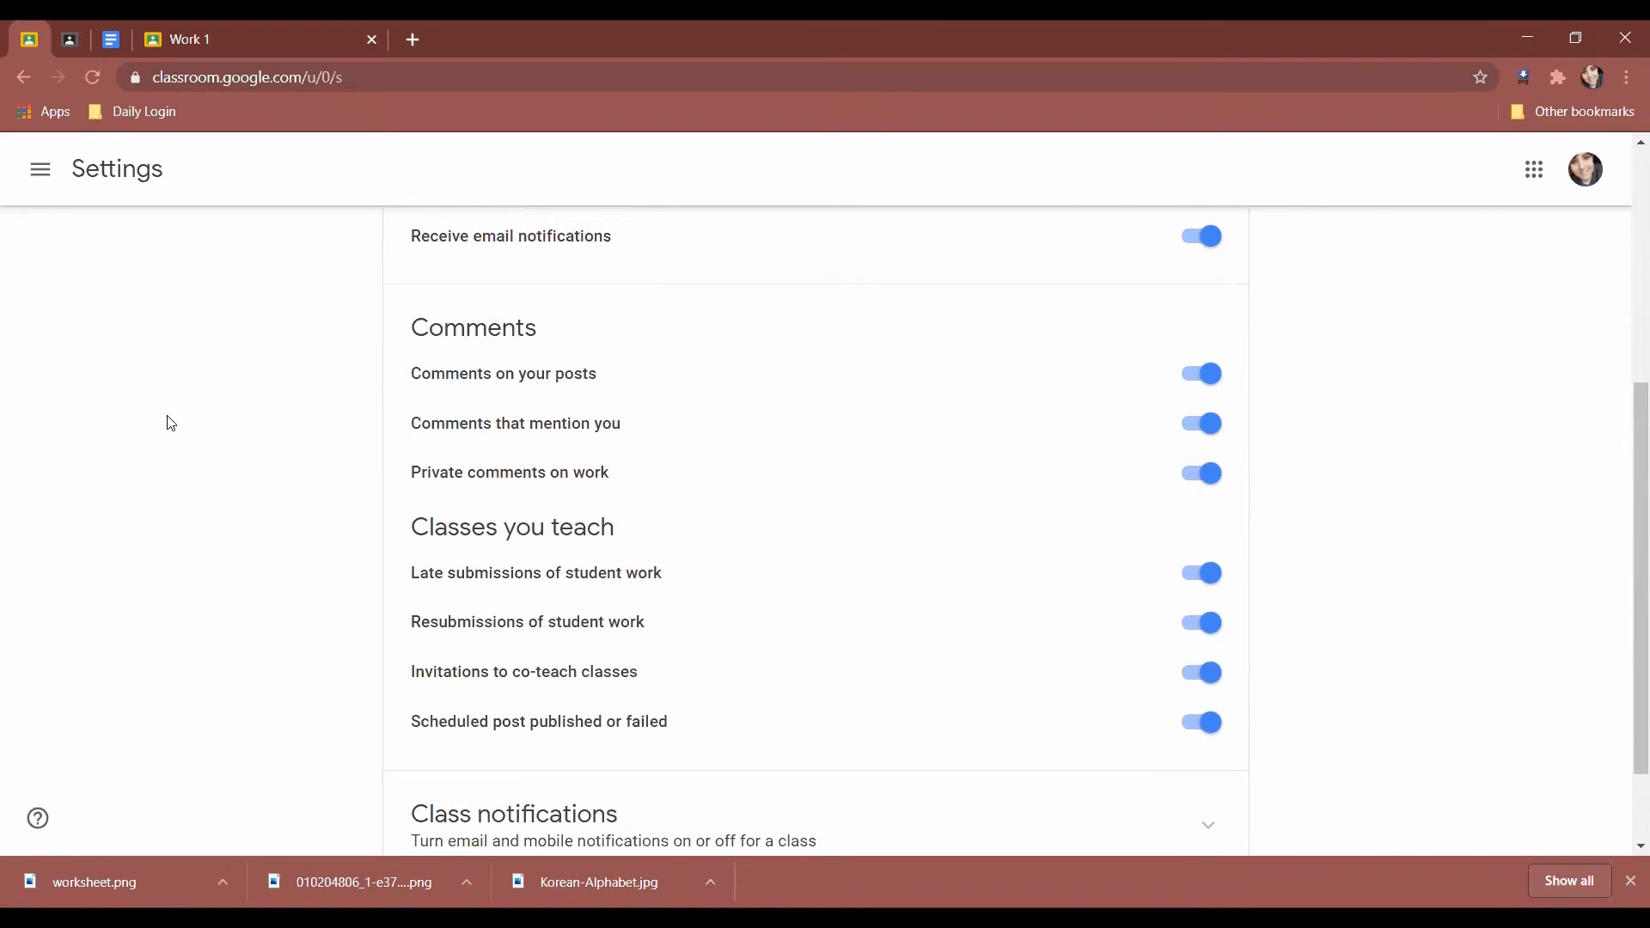
scroll(171, 423, "down", 1)
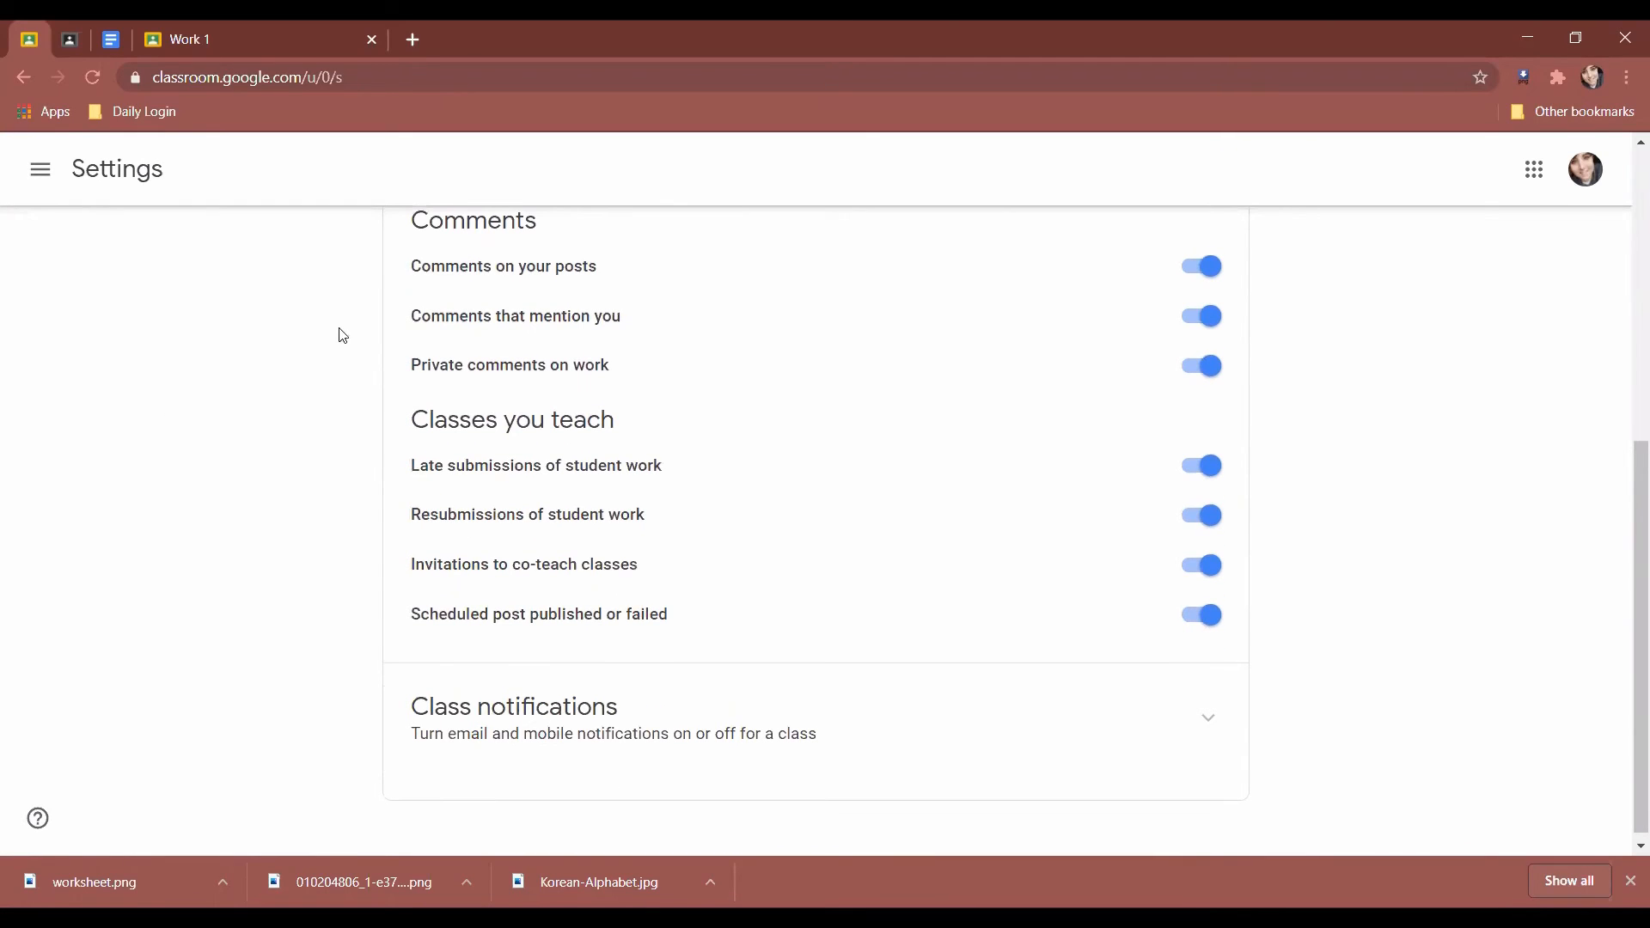
double_click(514, 226)
left_click_drag(561, 230, 364, 227)
left_click(356, 305)
scroll(362, 348, "up", 1)
mouse_move(601, 375)
left_mouse_down()
mouse_move(567, 375)
mouse_move(626, 387)
left_mouse_up()
left_click(1202, 373)
left_click(1199, 382)
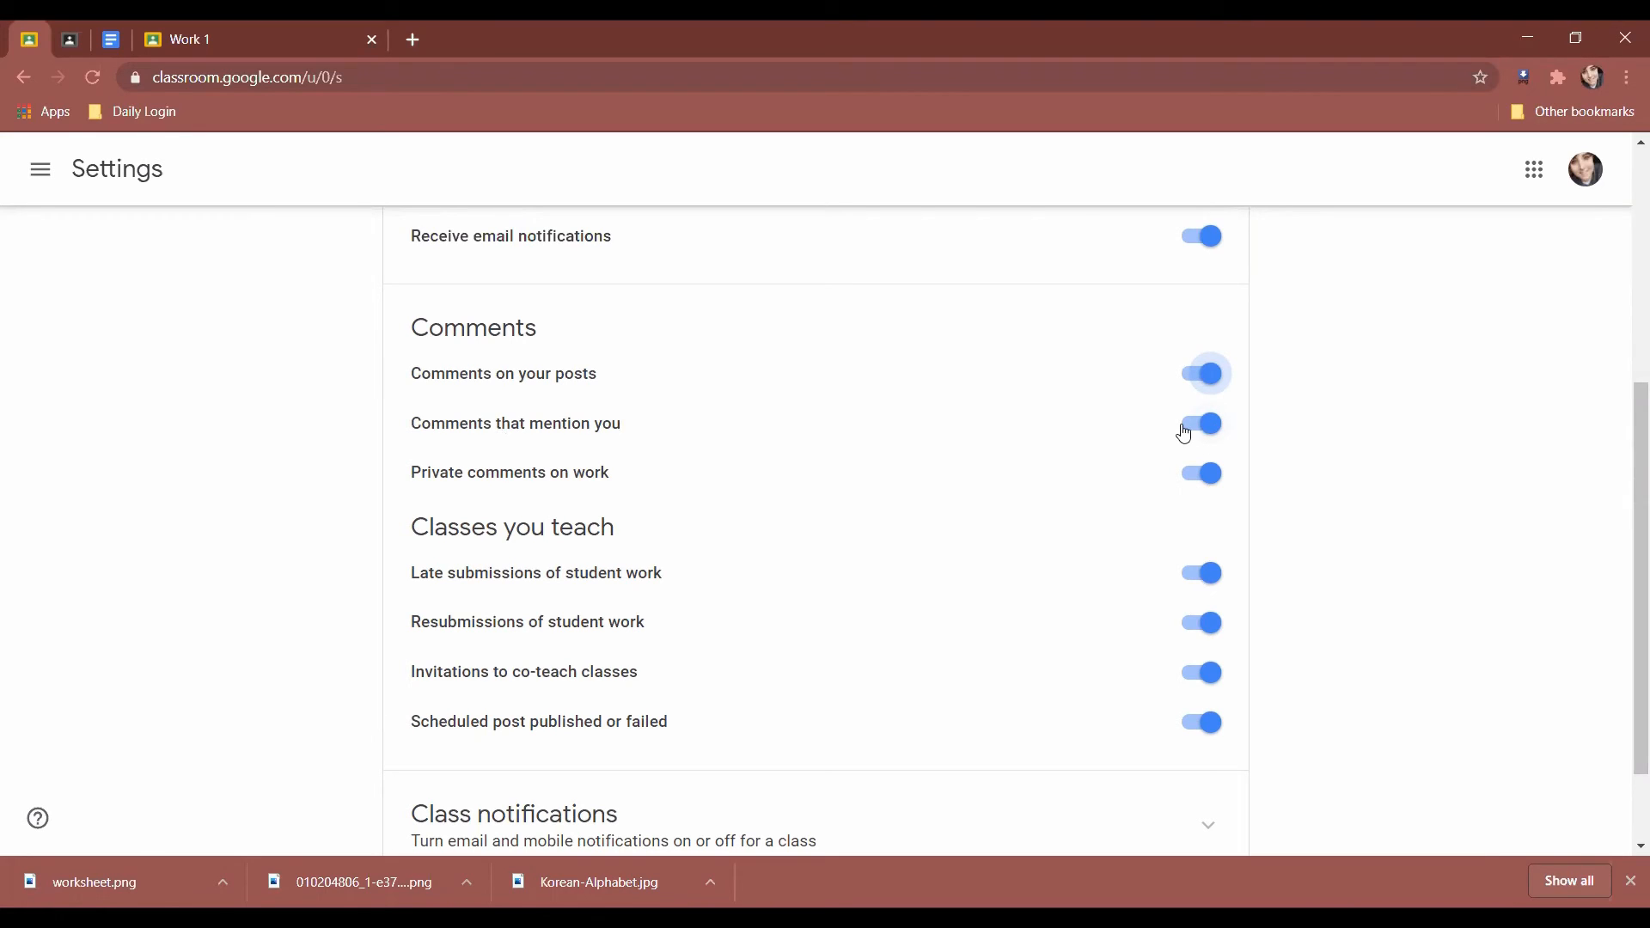
Toggle Private comments on work notifications off and on, and point out the Scheduled post option.
left_click(599, 473)
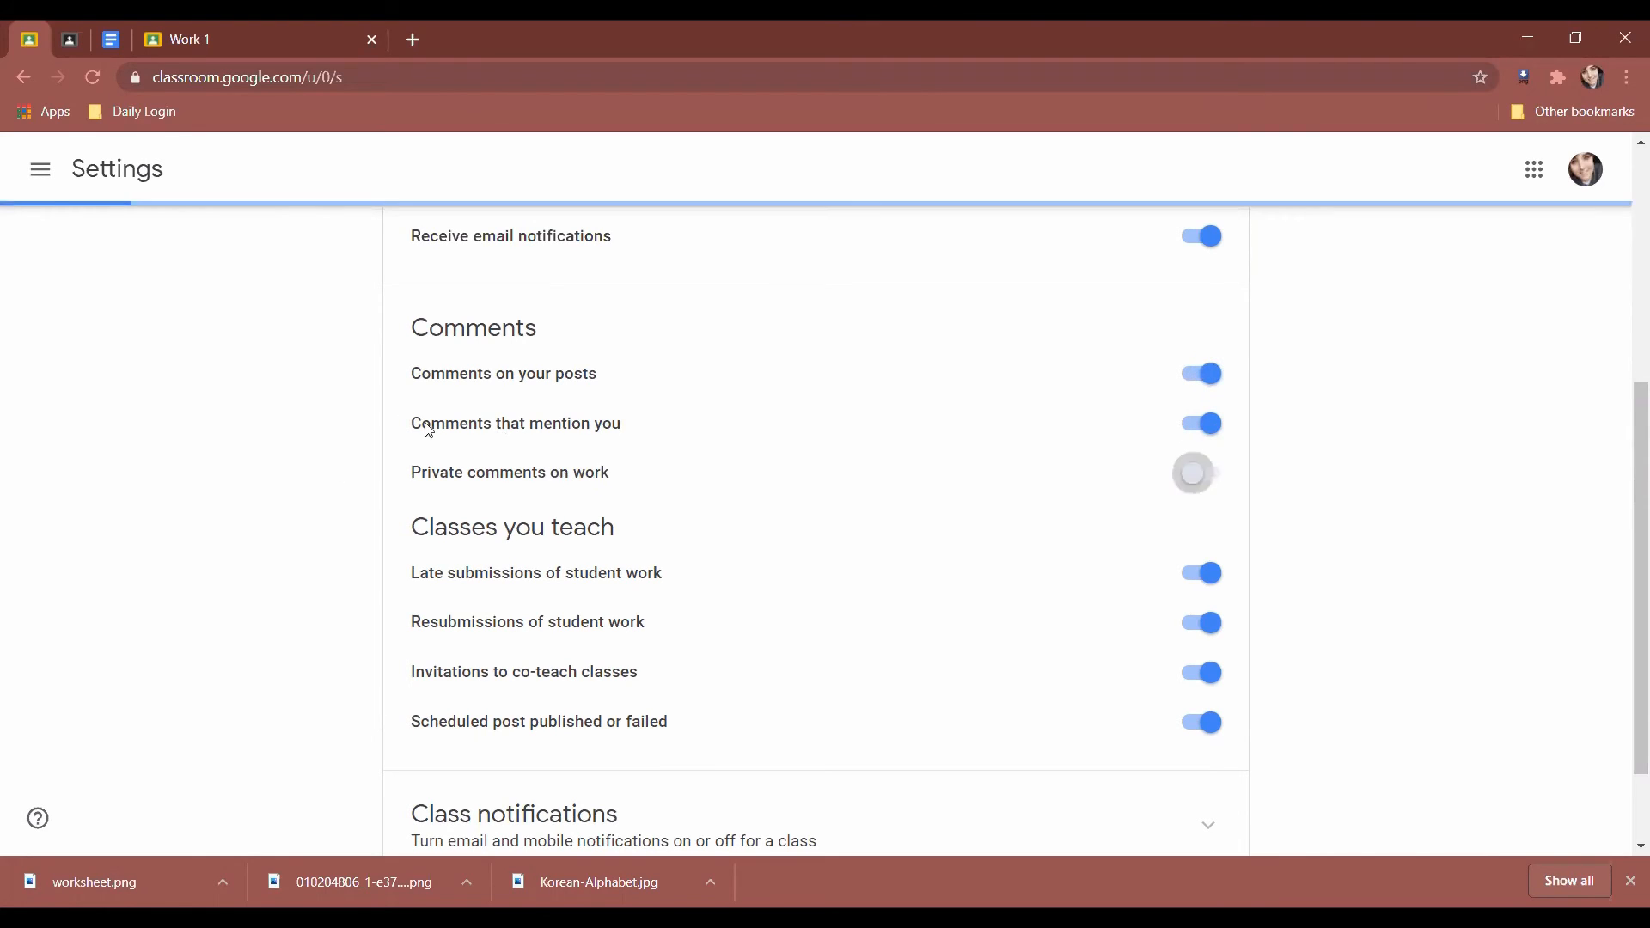
left_click(561, 477)
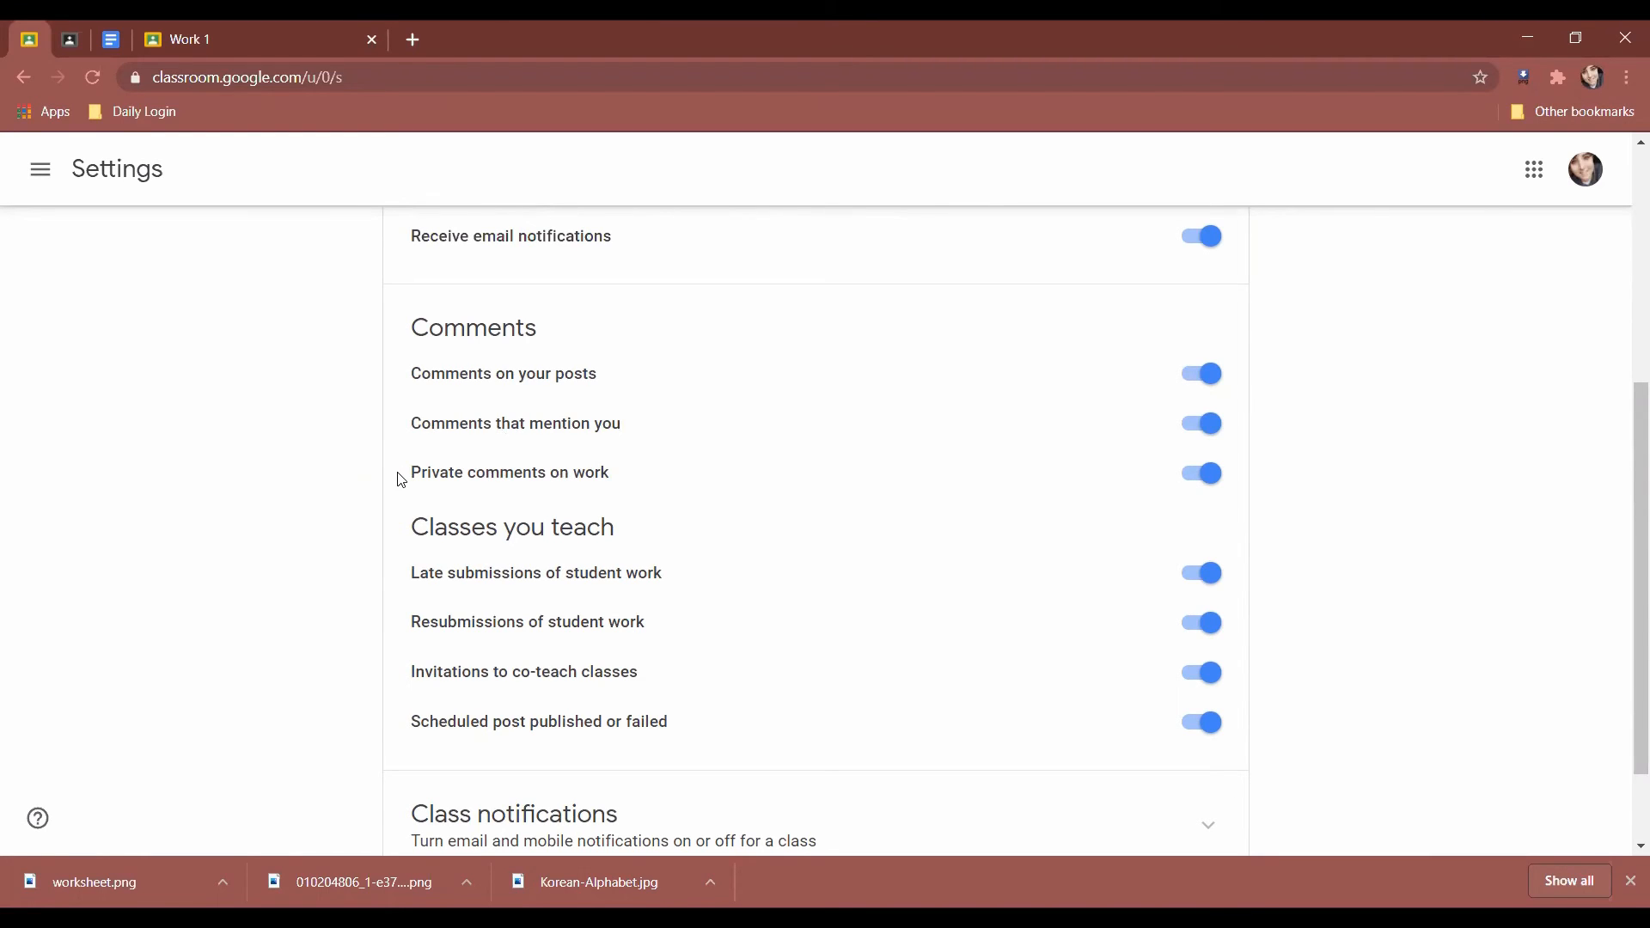
left_click_drag(612, 473, 280, 476)
left_click(313, 602)
scroll(321, 590, "down", 2)
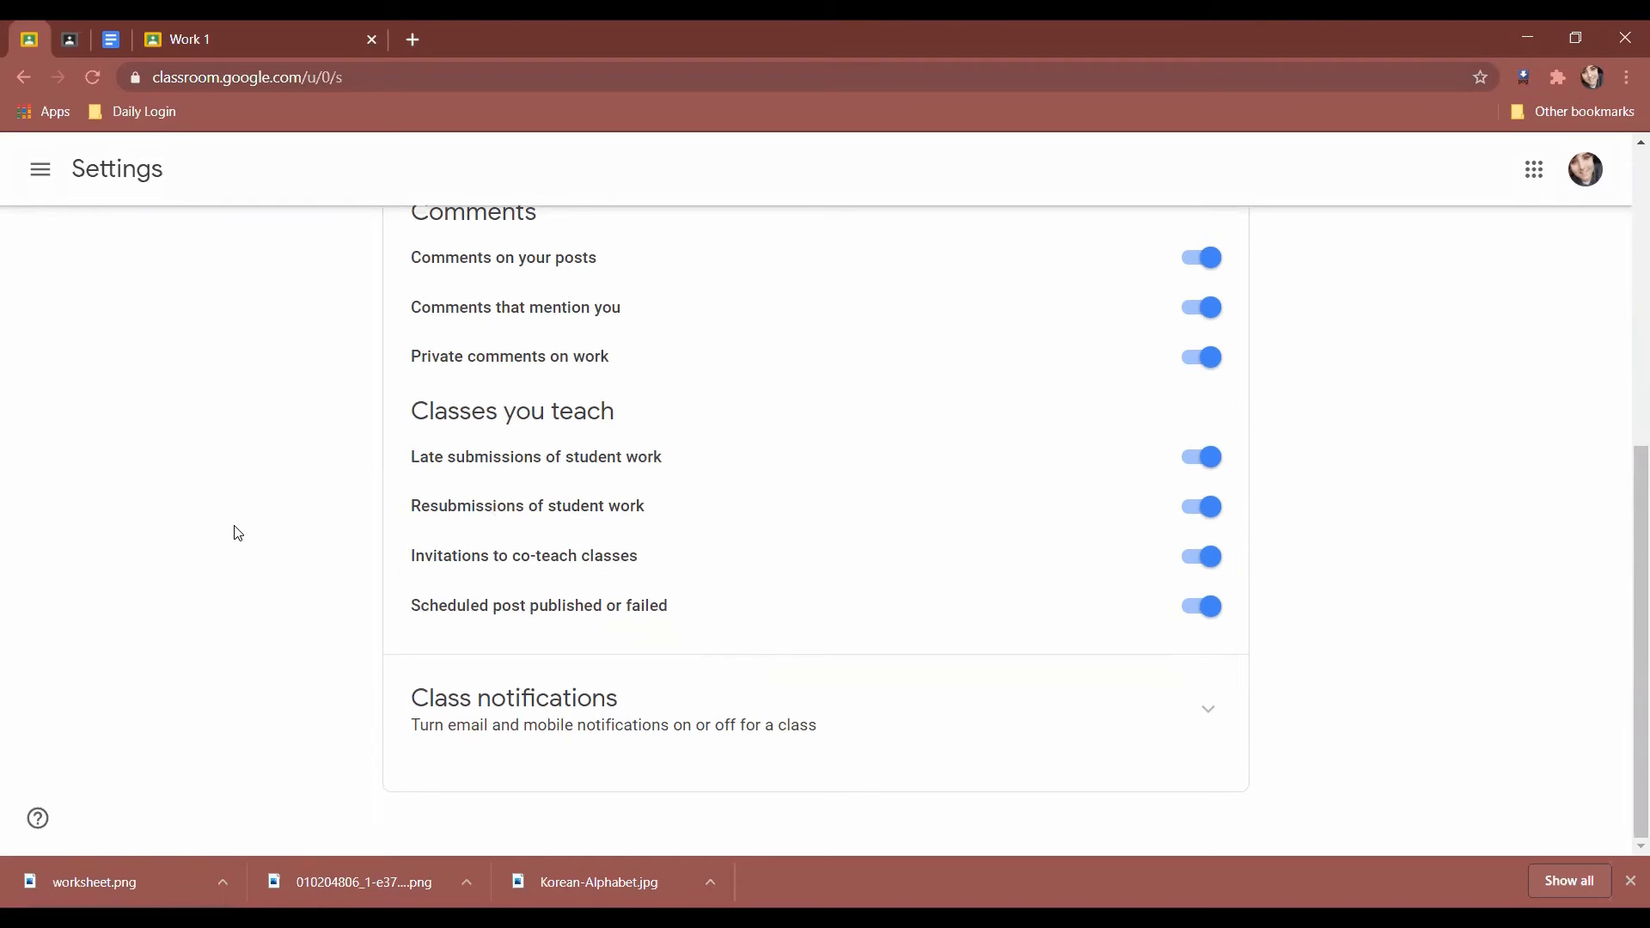
left_click_drag(594, 621, 414, 596)
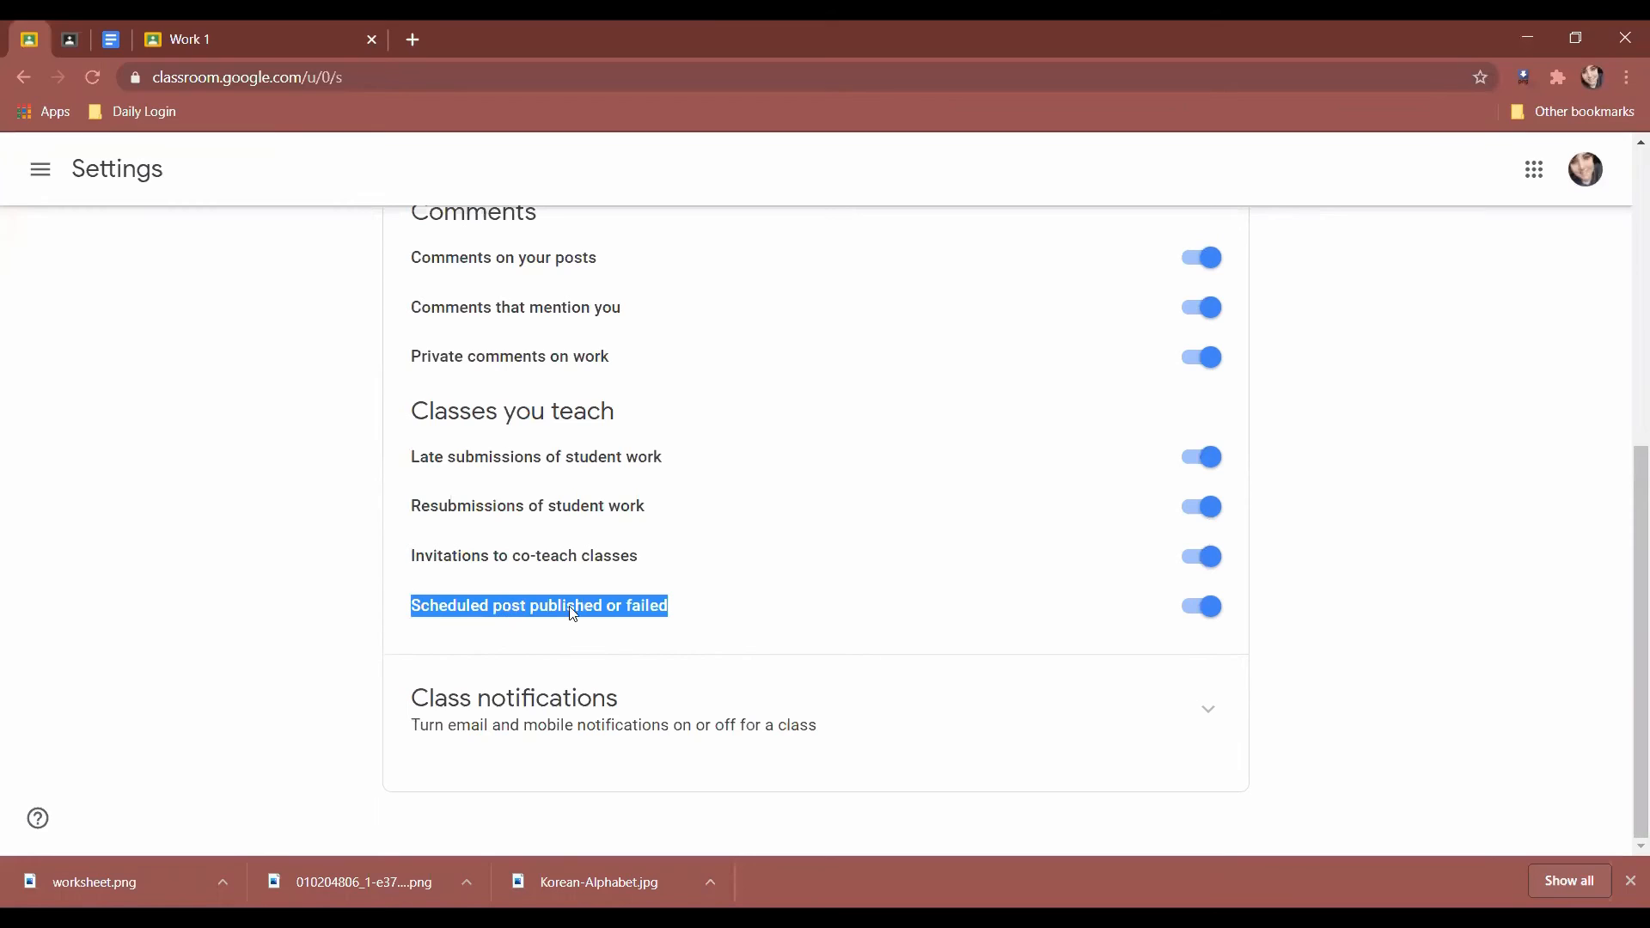
left_click(238, 658)
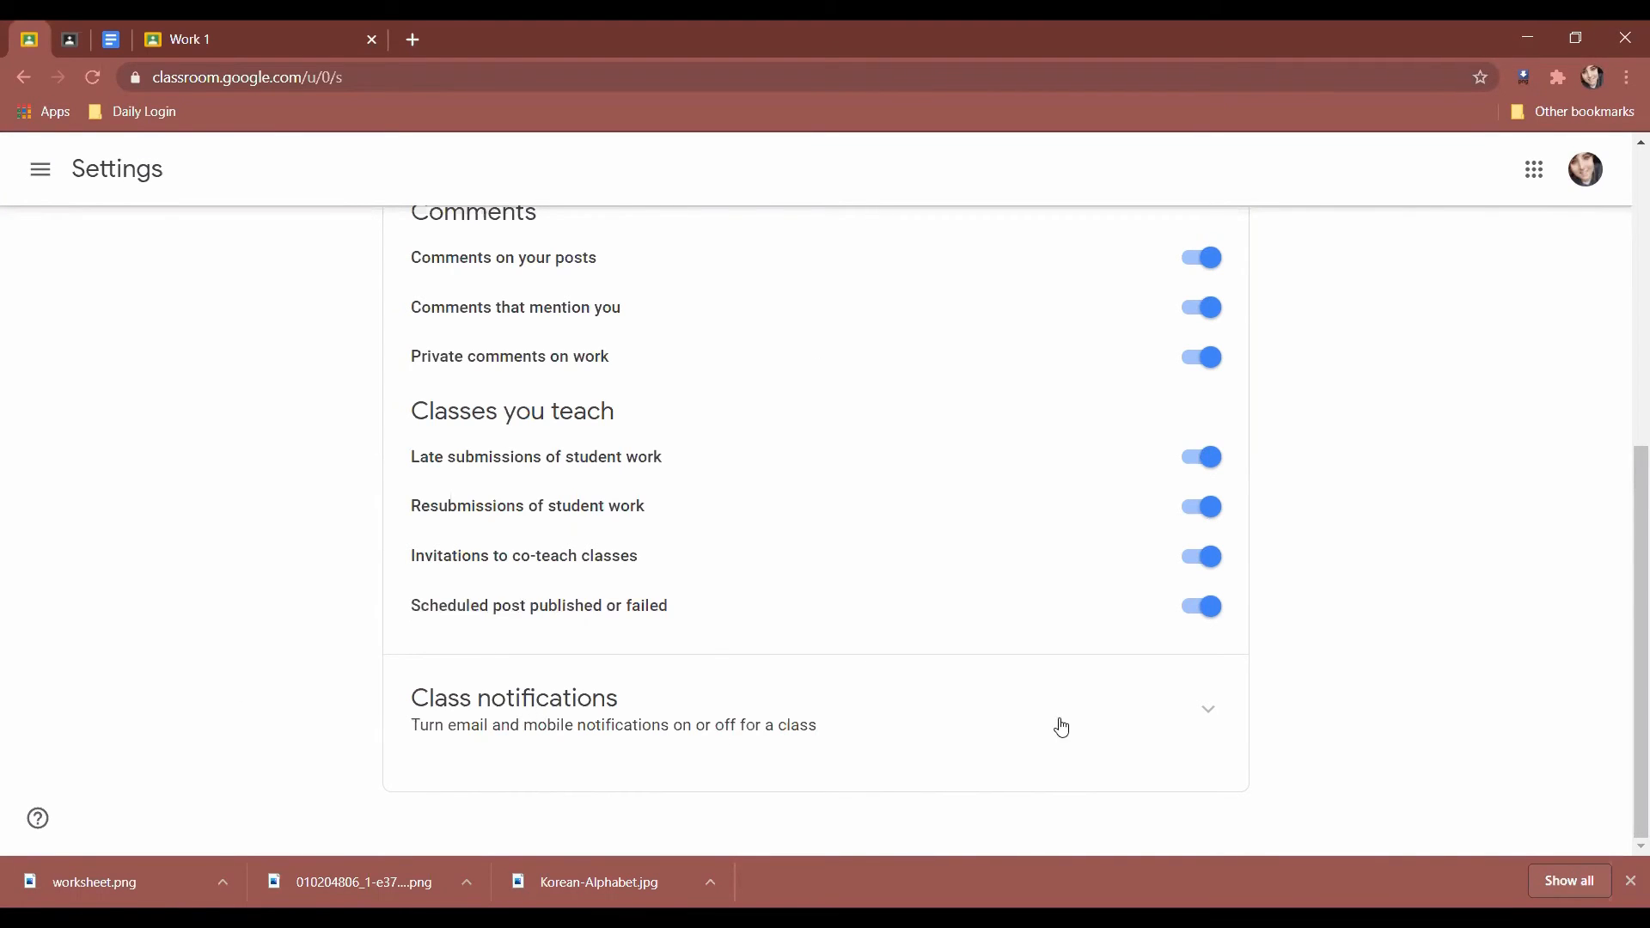
Expand Class notifications and toggle World History 3's notifications off and on again.
left_click(1208, 709)
scroll(295, 613, "down", 2)
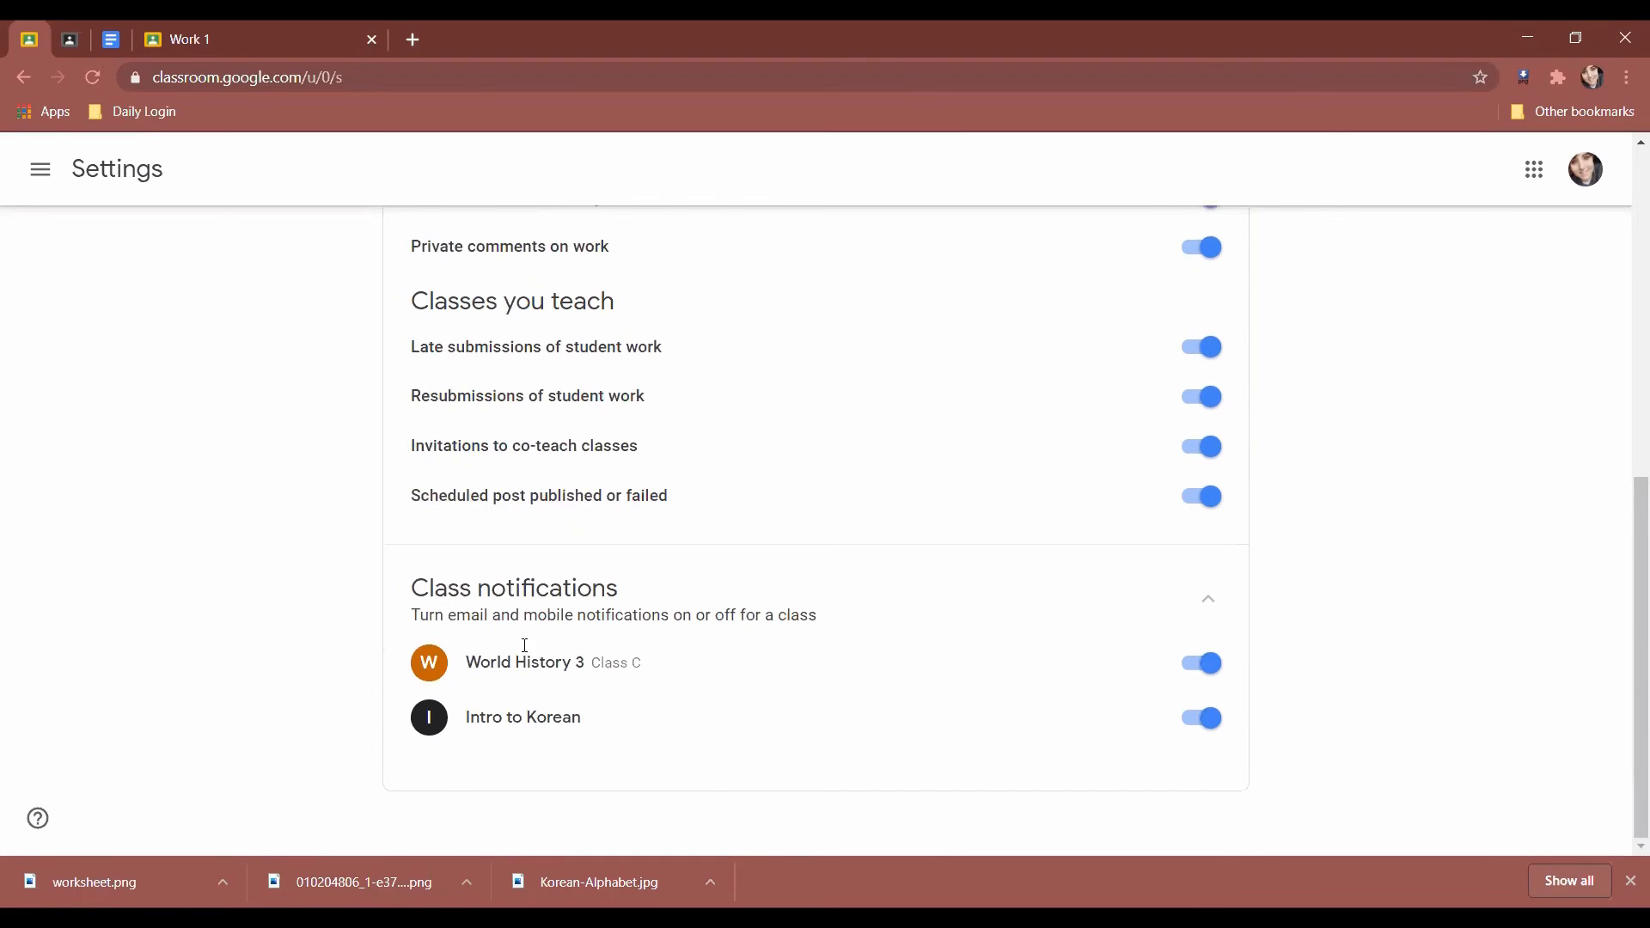
left_click_drag(410, 612, 335, 636)
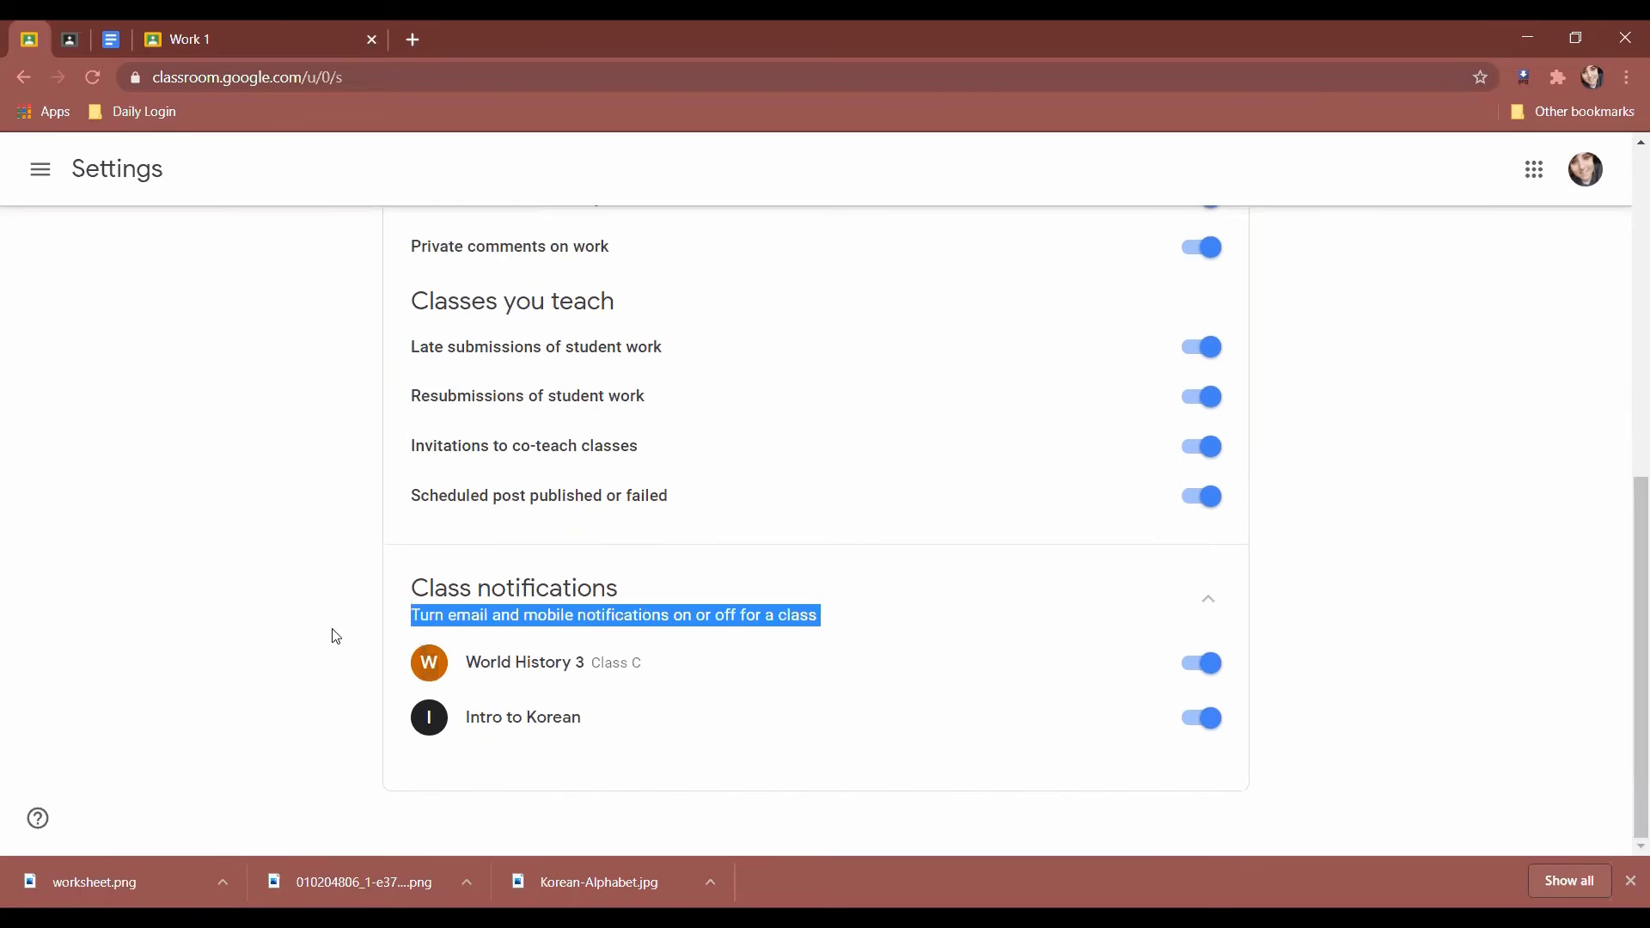
left_click(288, 656)
left_click(1201, 662)
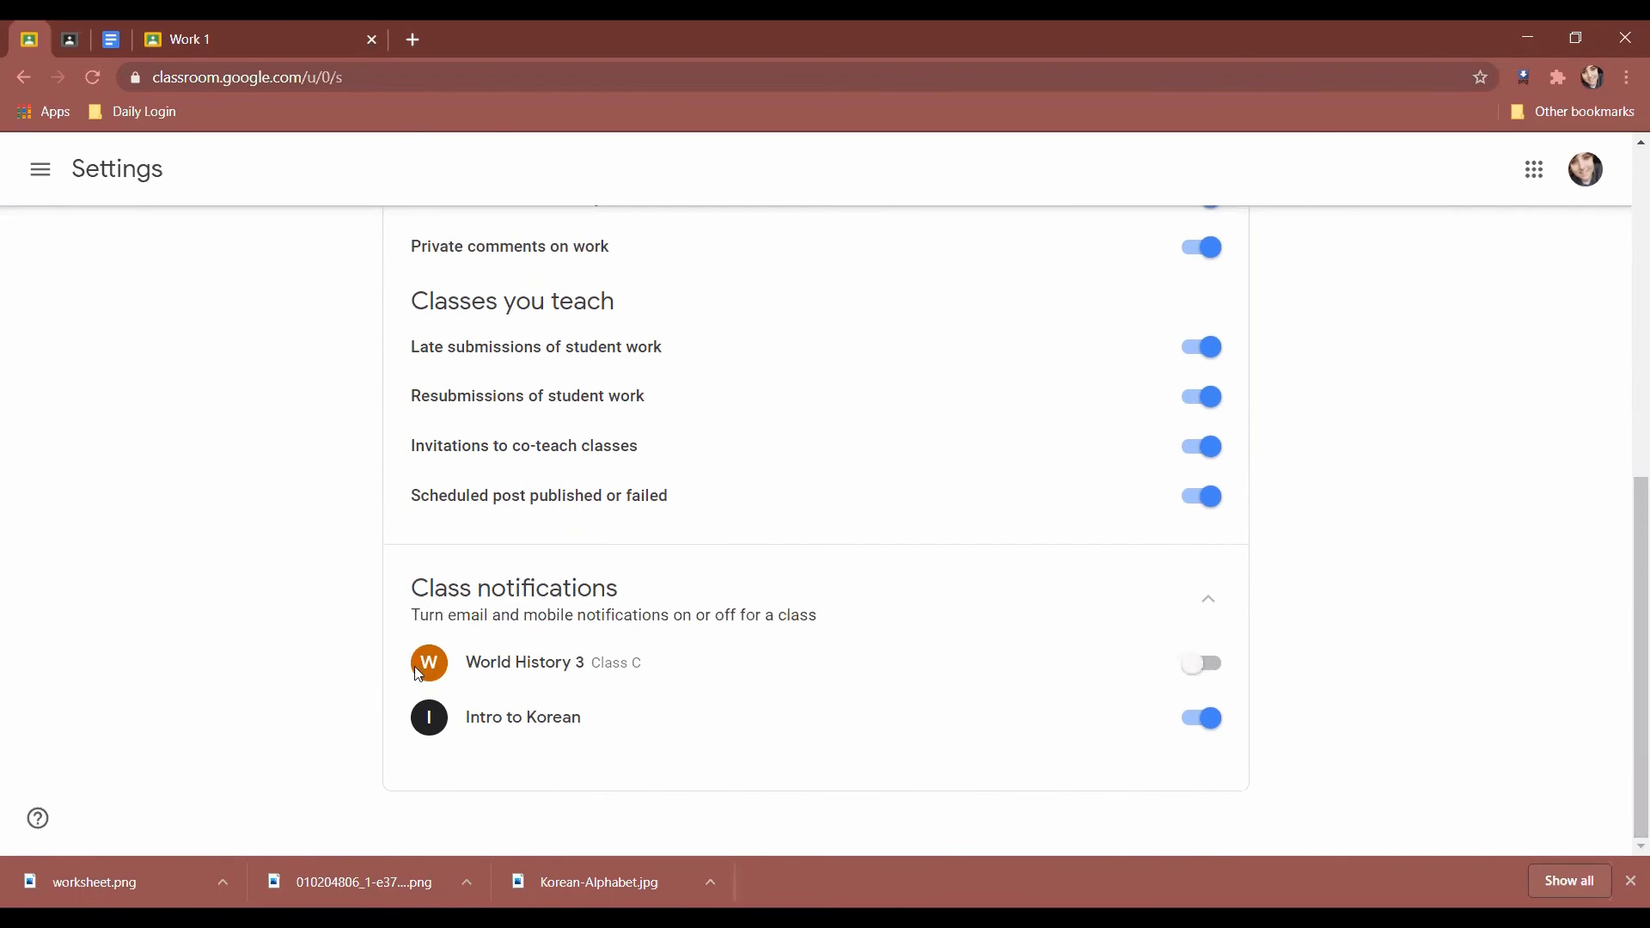
left_click(1199, 669)
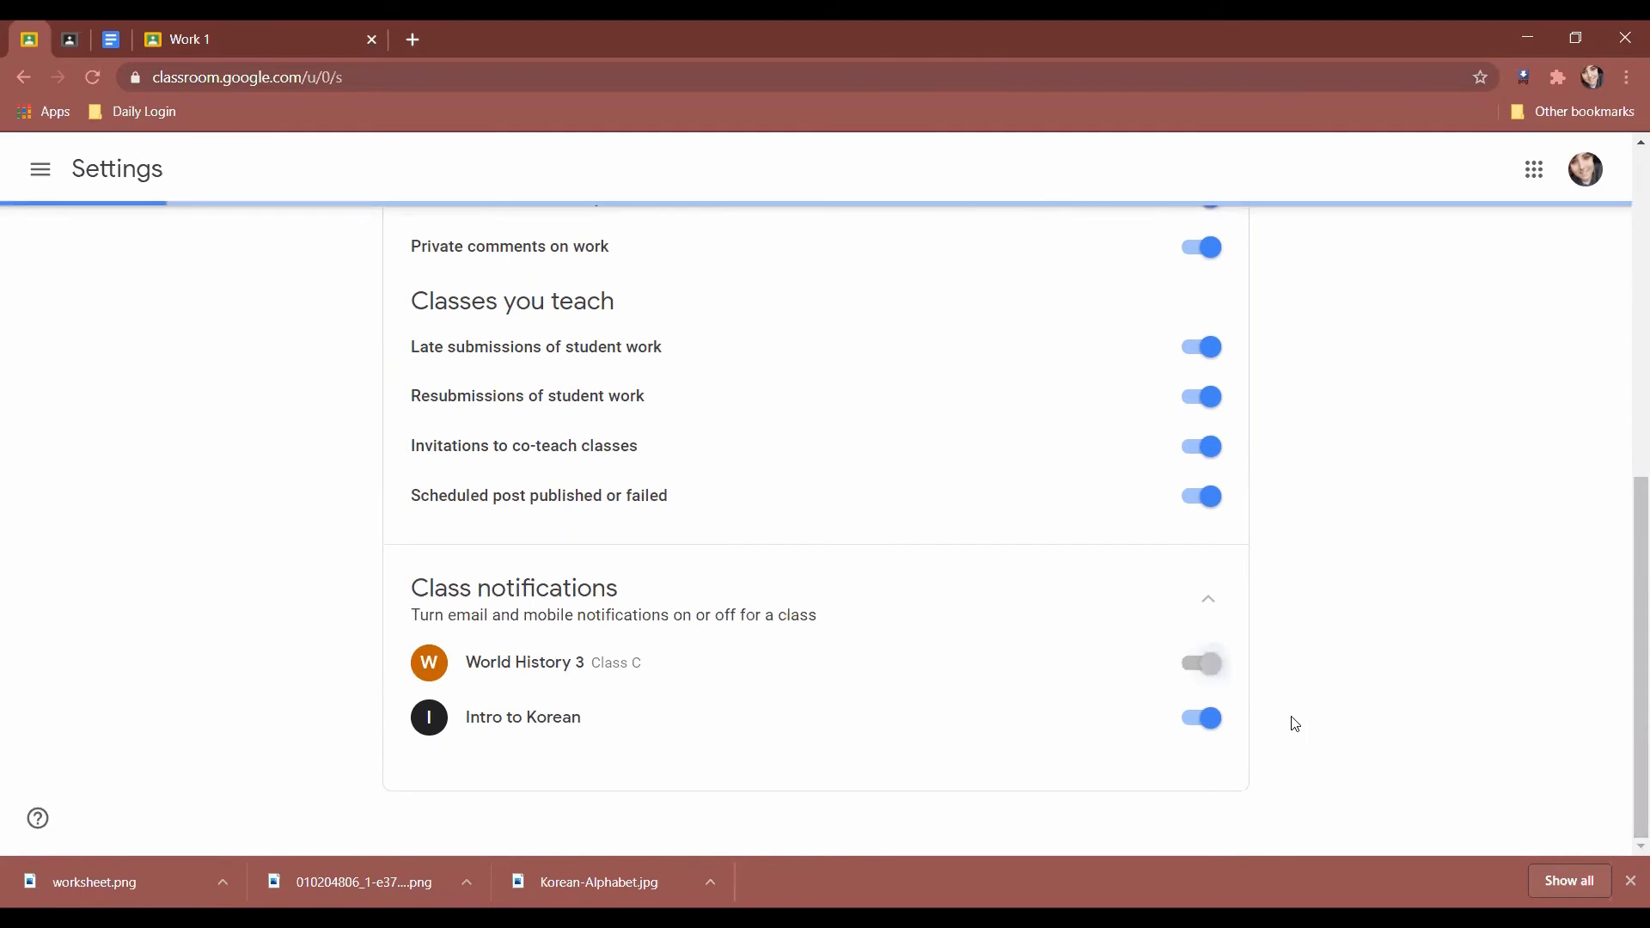
scroll(1277, 803, "up", 7)
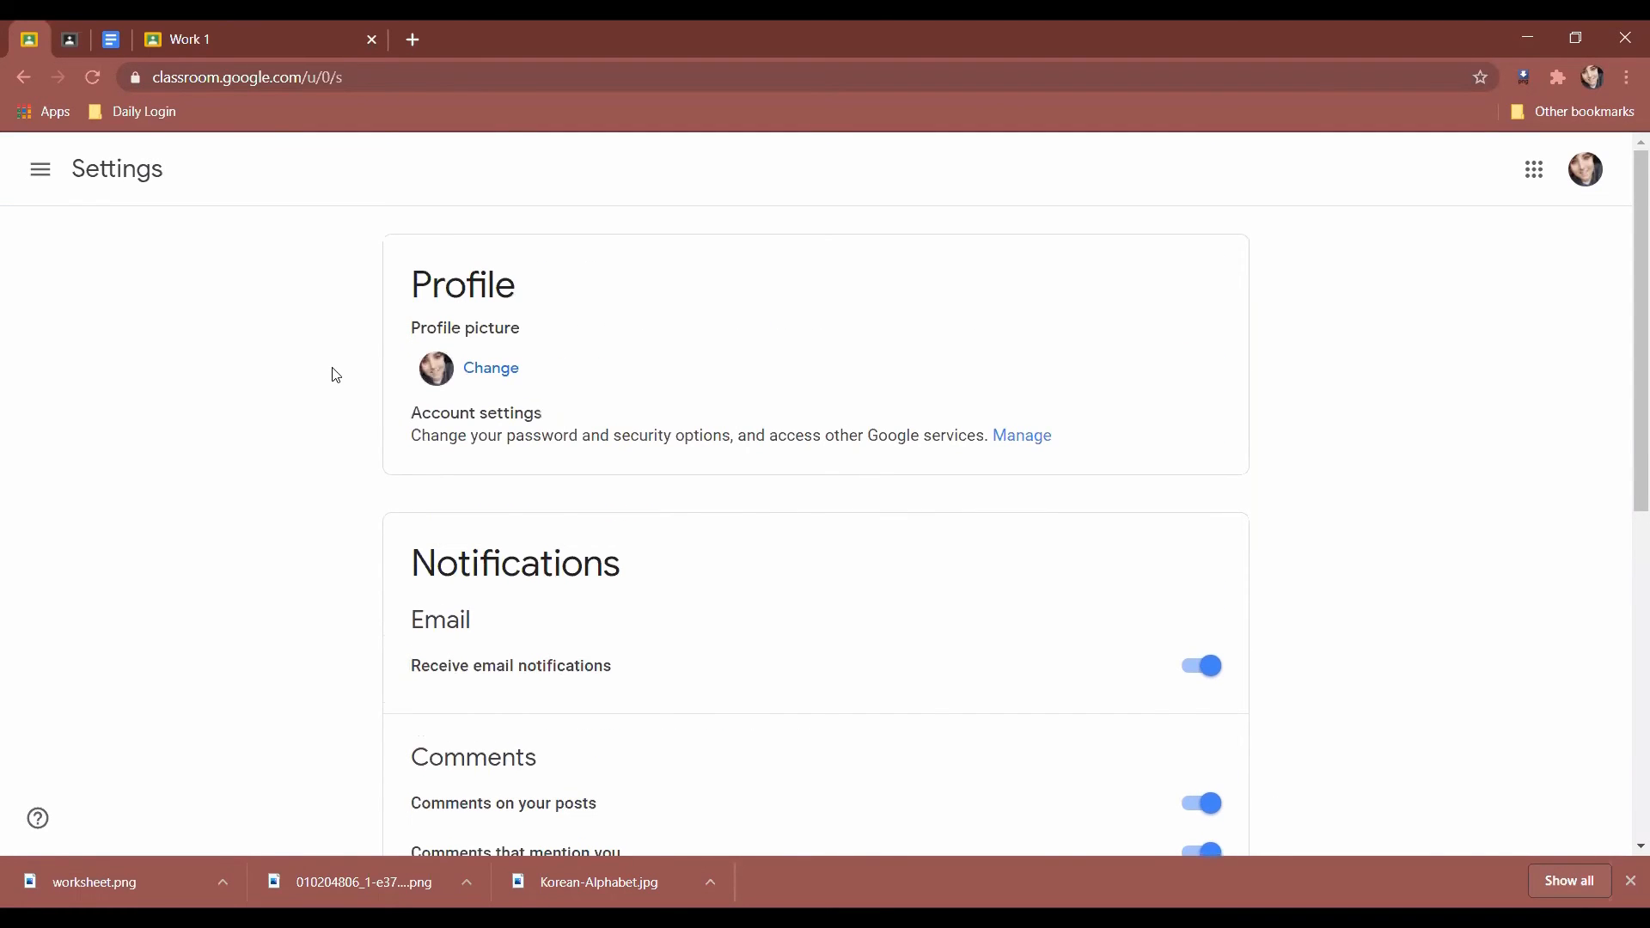
left_click(41, 169)
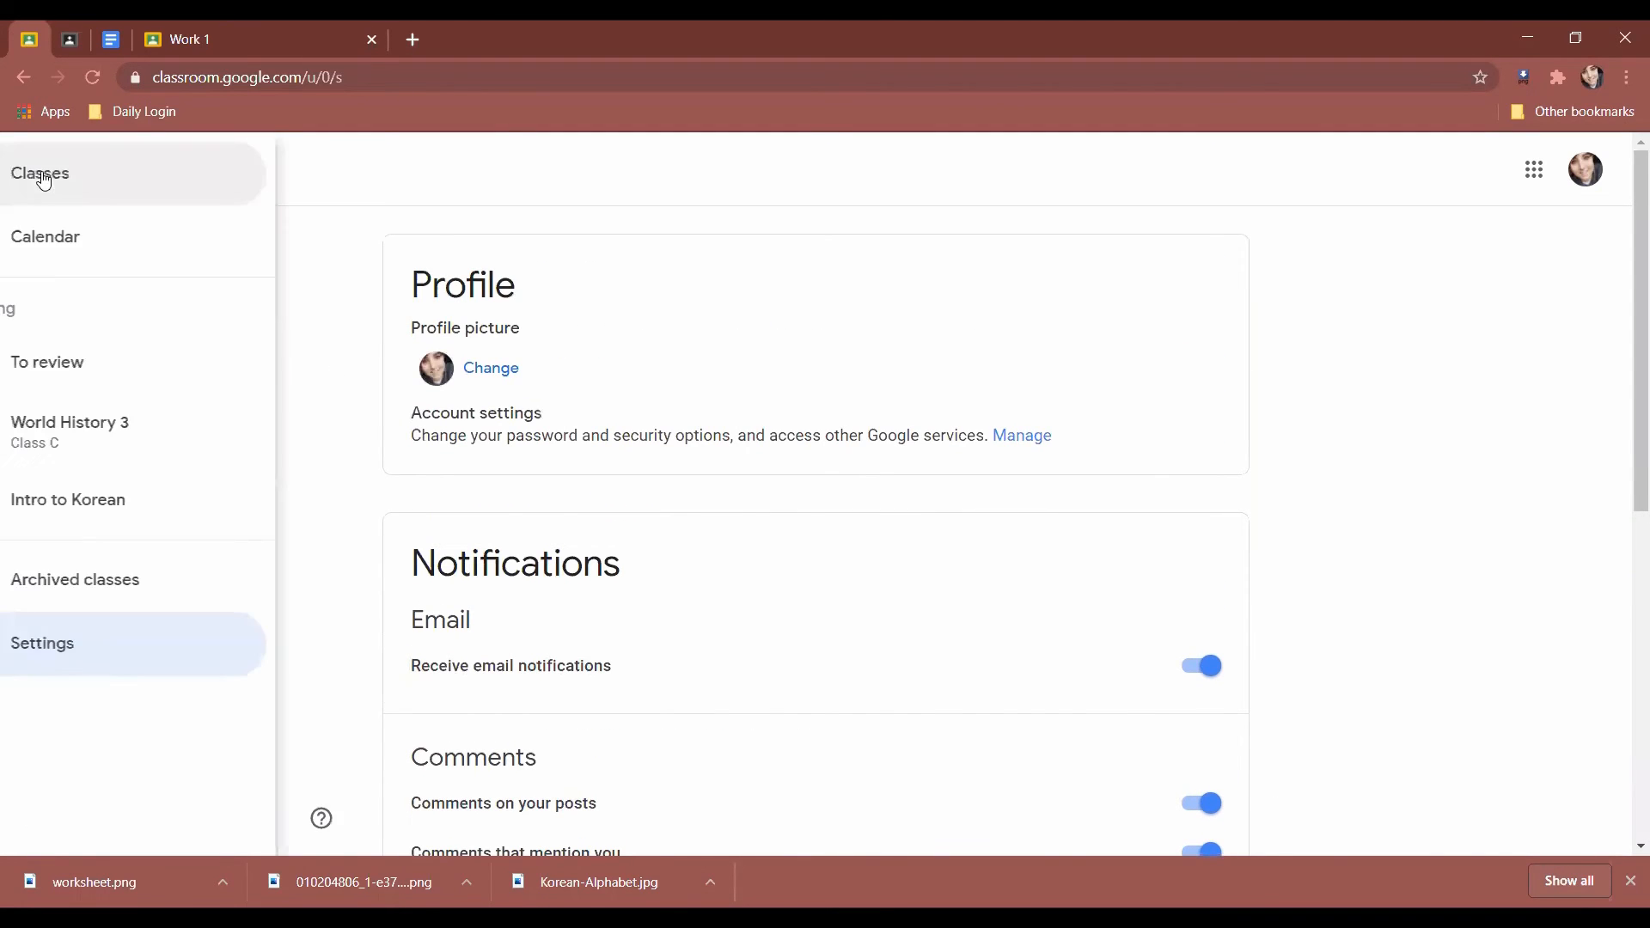
Open the To review page and check the All classes filter without changing it.
left_click(104, 181)
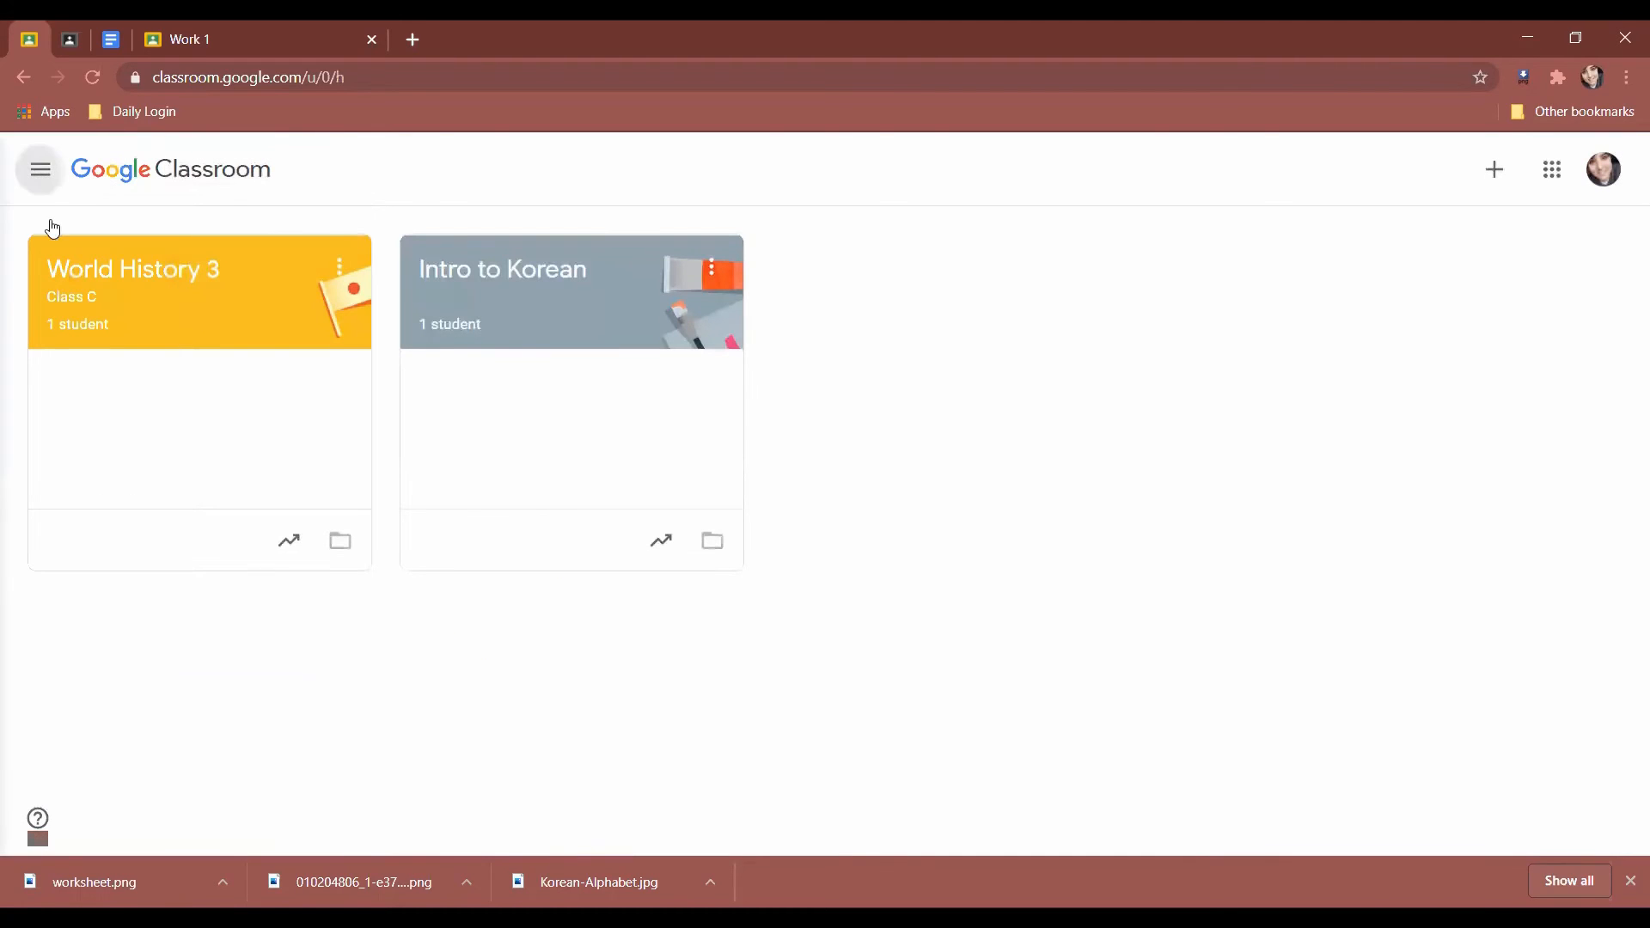
left_click(40, 169)
left_click(140, 371)
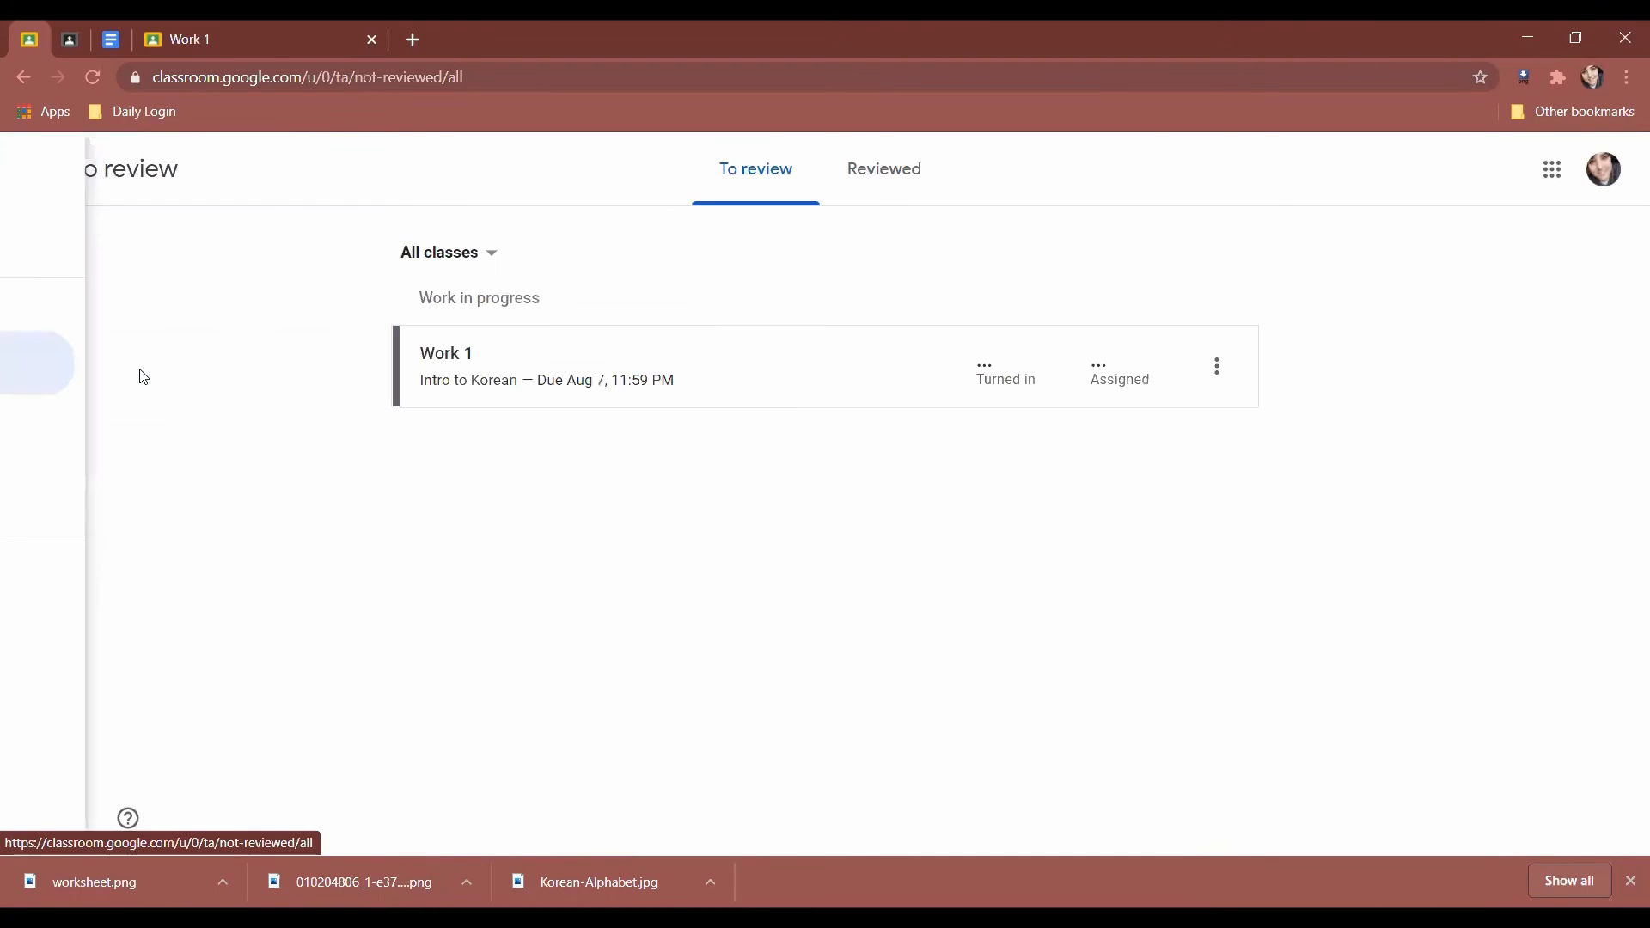
left_click(466, 258)
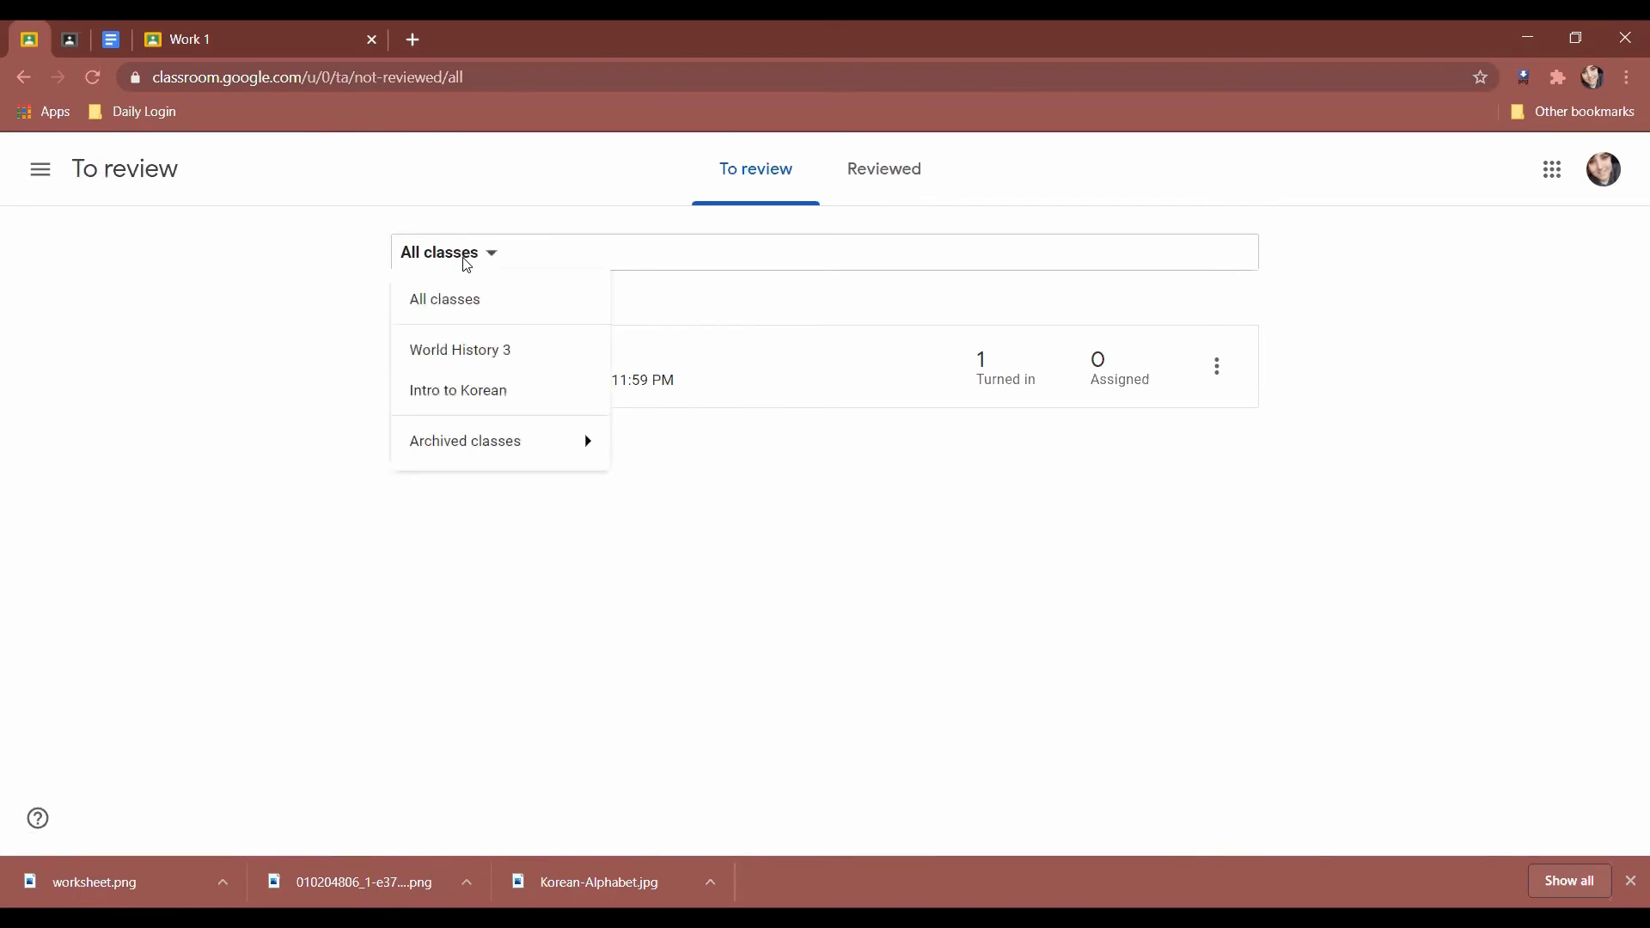
left_click(465, 258)
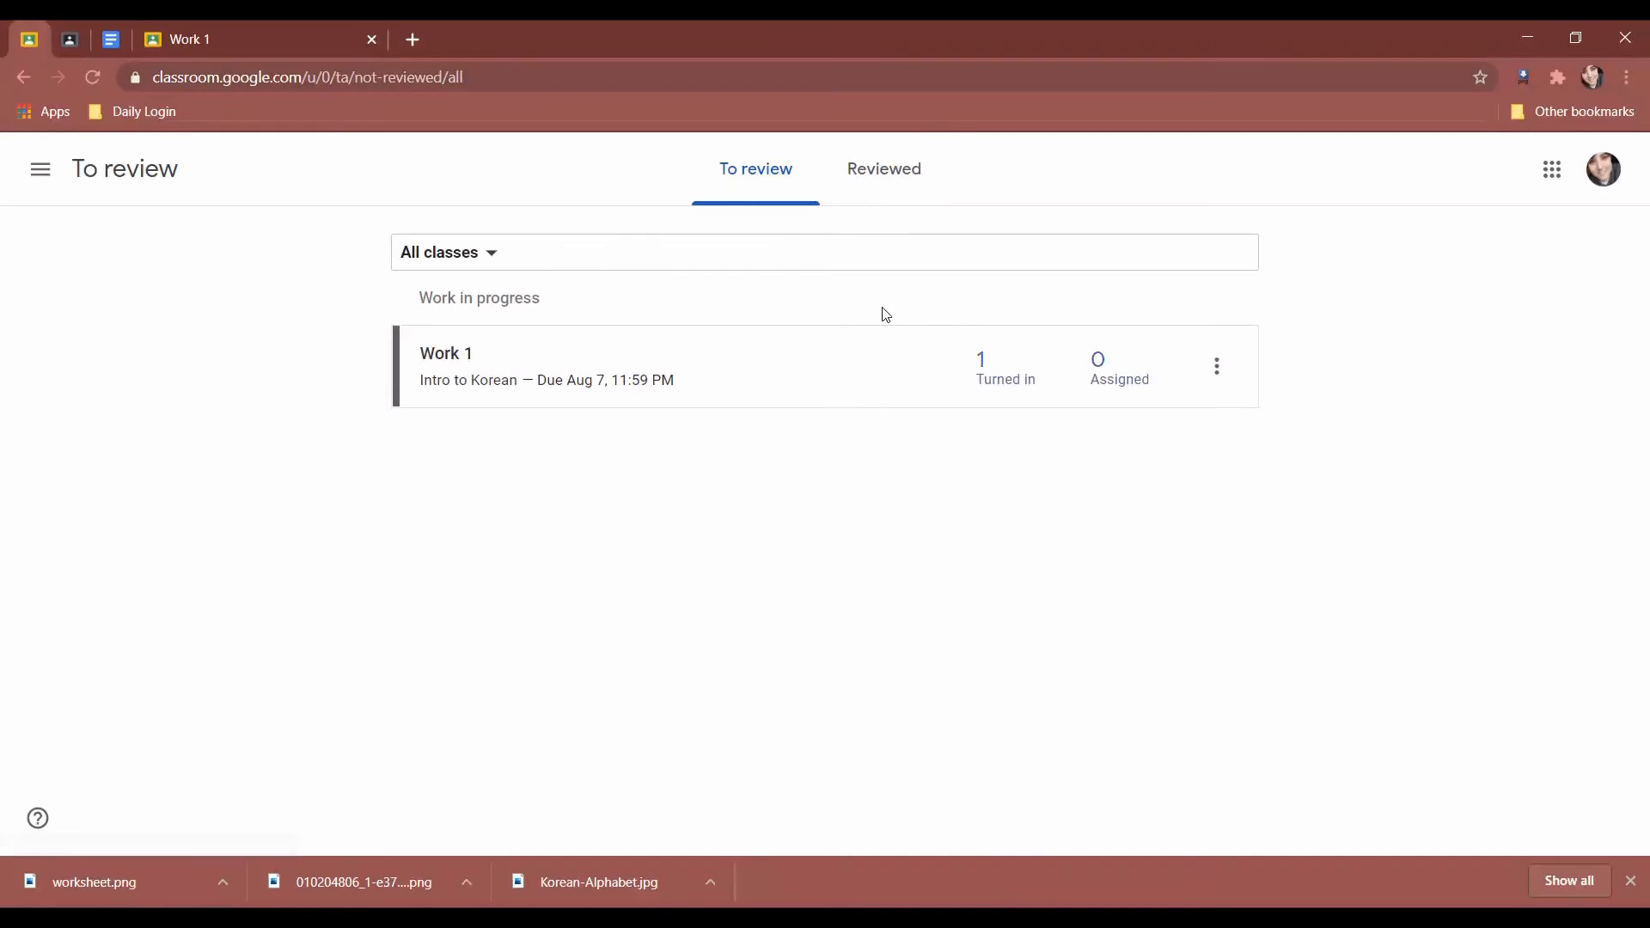
Compare the Reviewed and To review tabs, then return to the class list home.
left_click(869, 196)
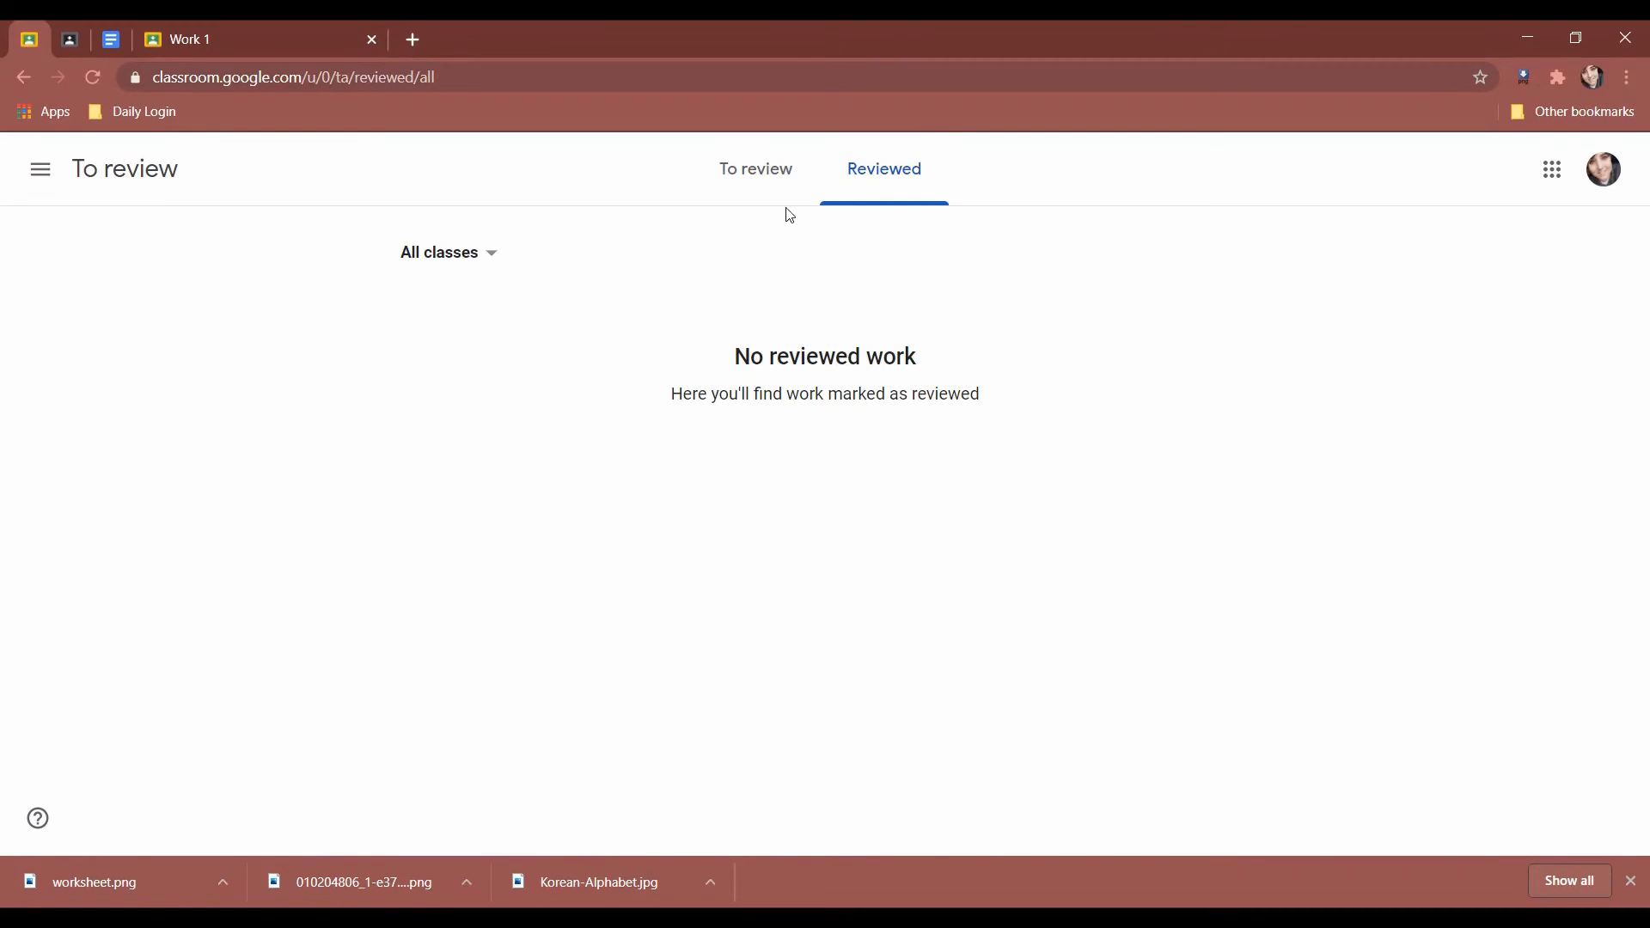
left_click(764, 171)
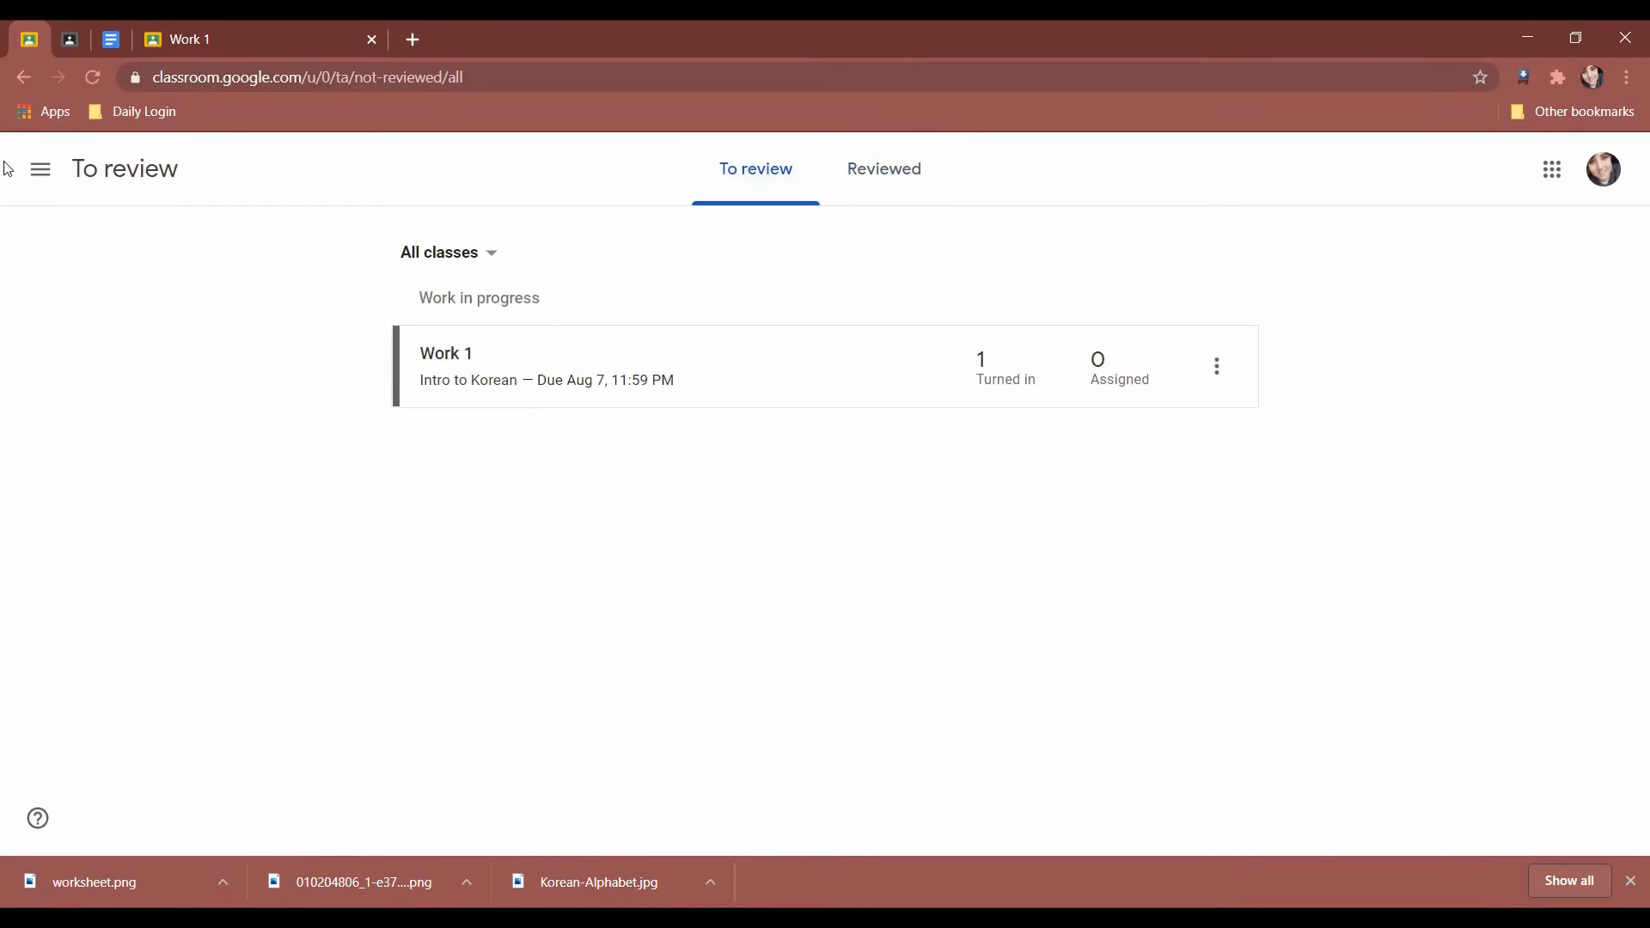
left_click(37, 173)
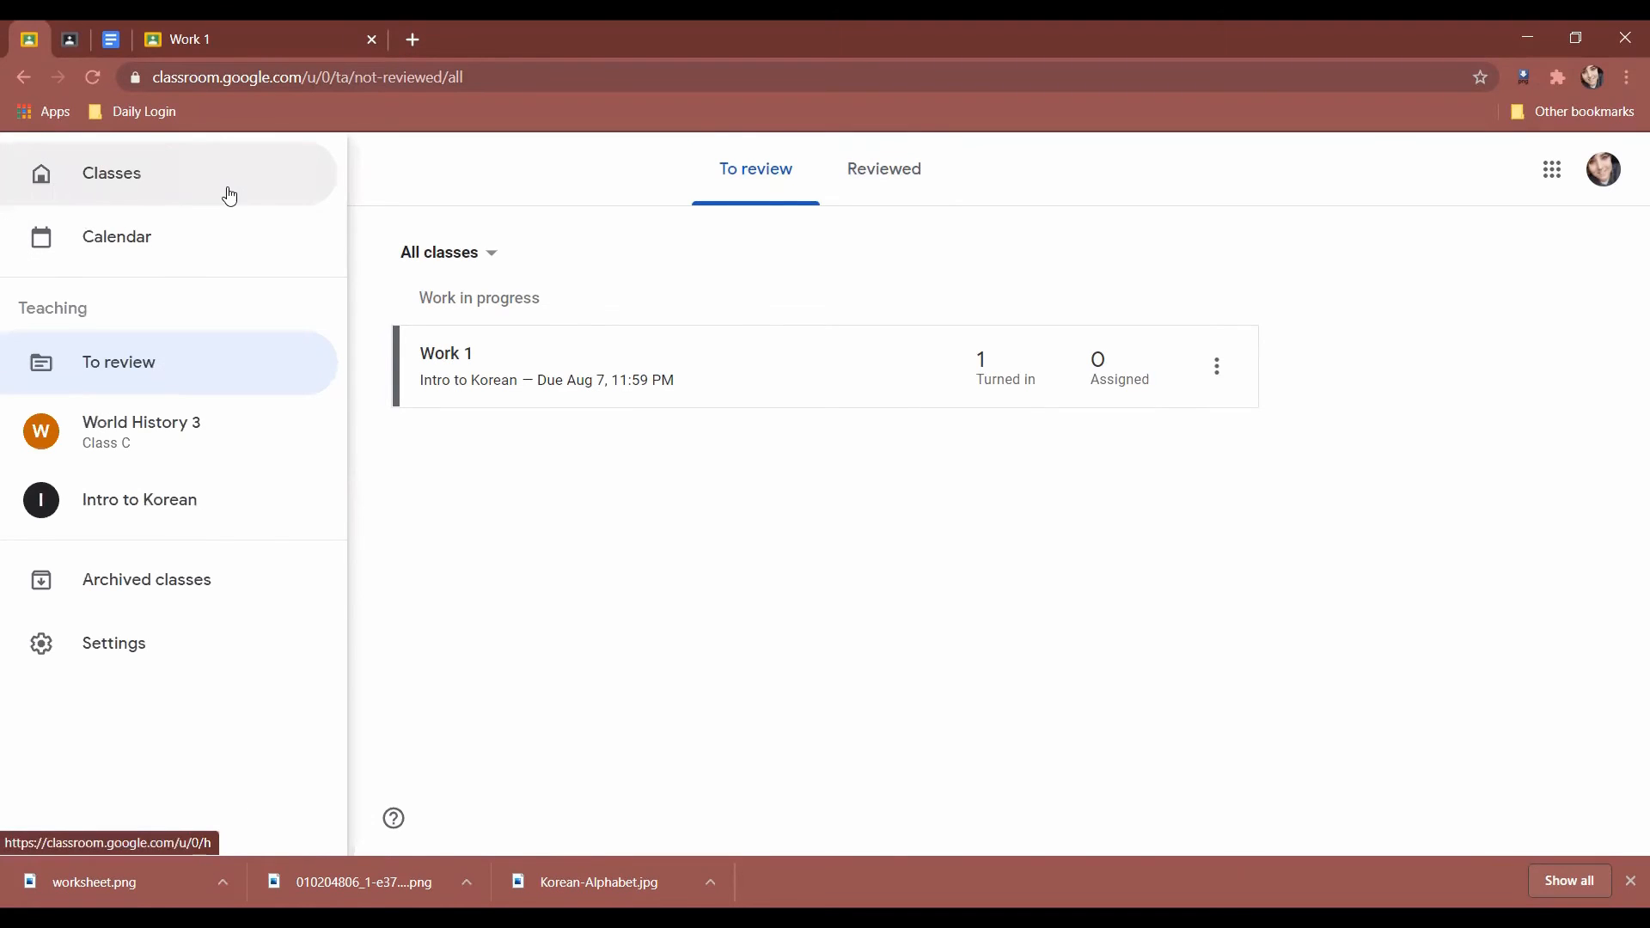
left_click(112, 198)
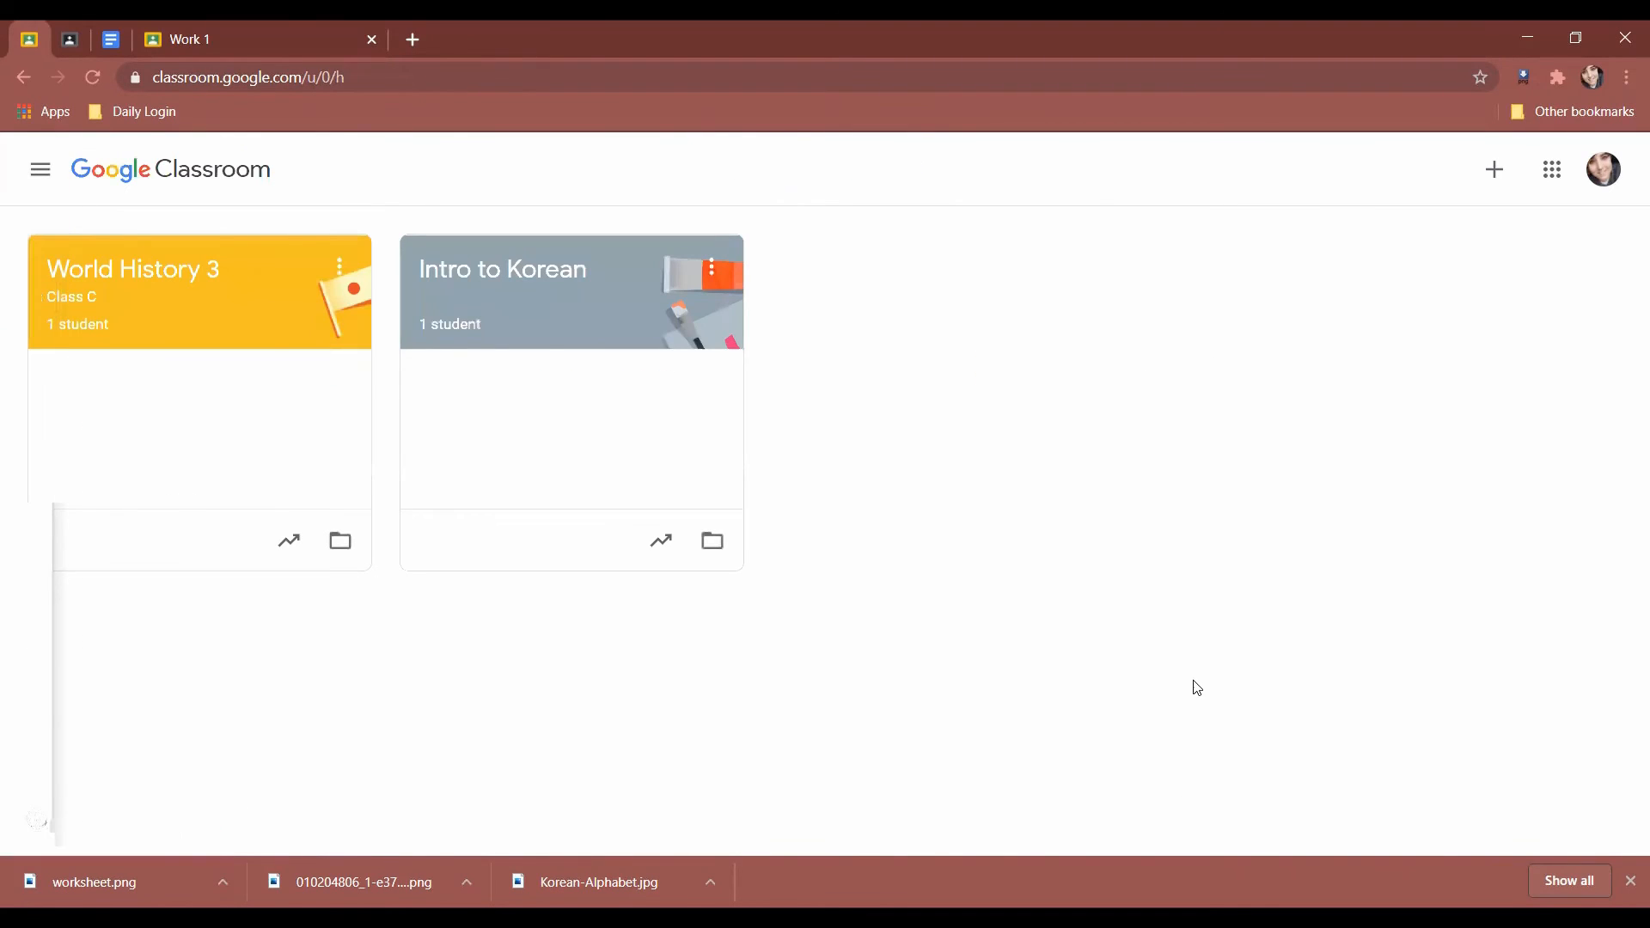
Switch to the student's Intro to Korean class tab and open its Classwork page.
left_click(1494, 169)
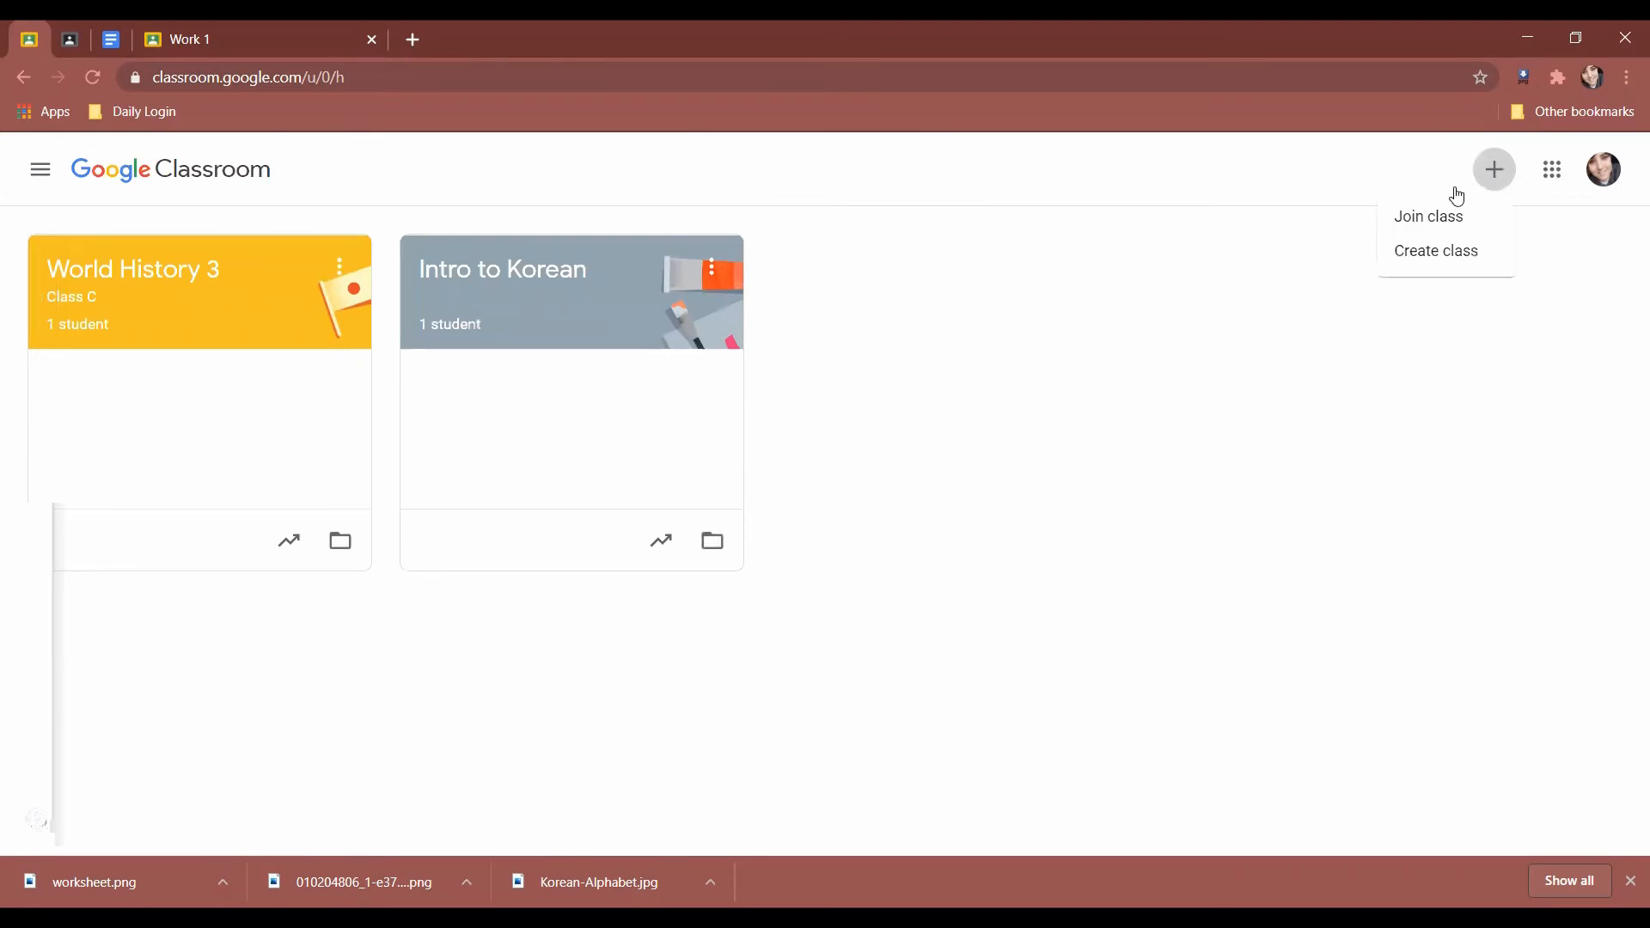
left_click(1519, 220)
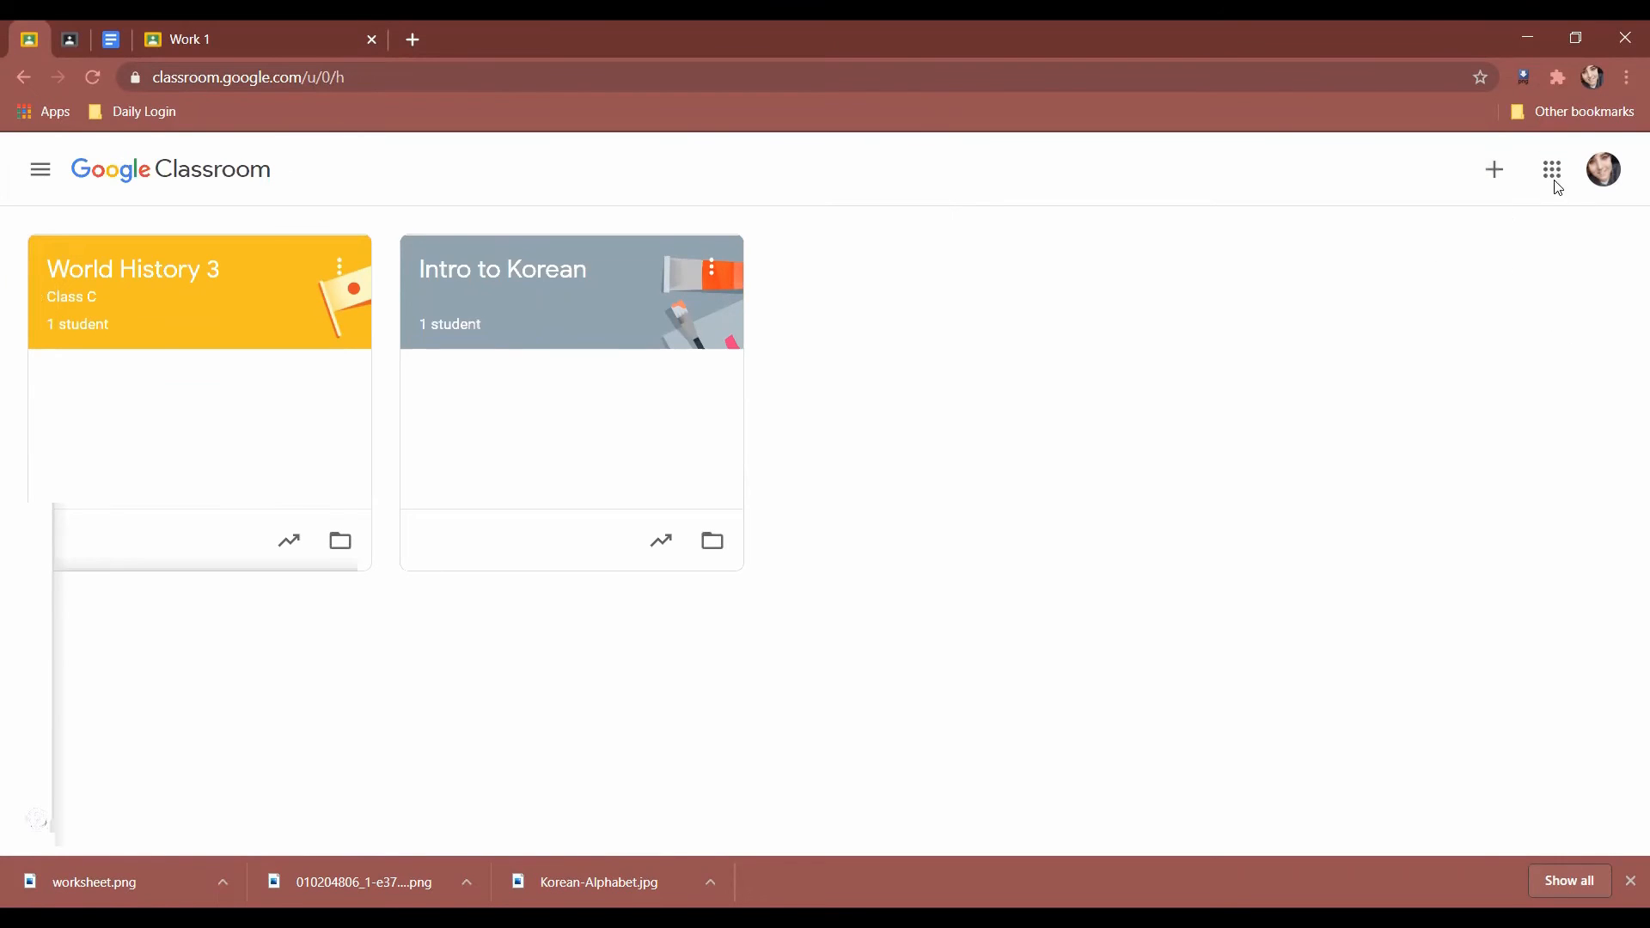
left_click(68, 39)
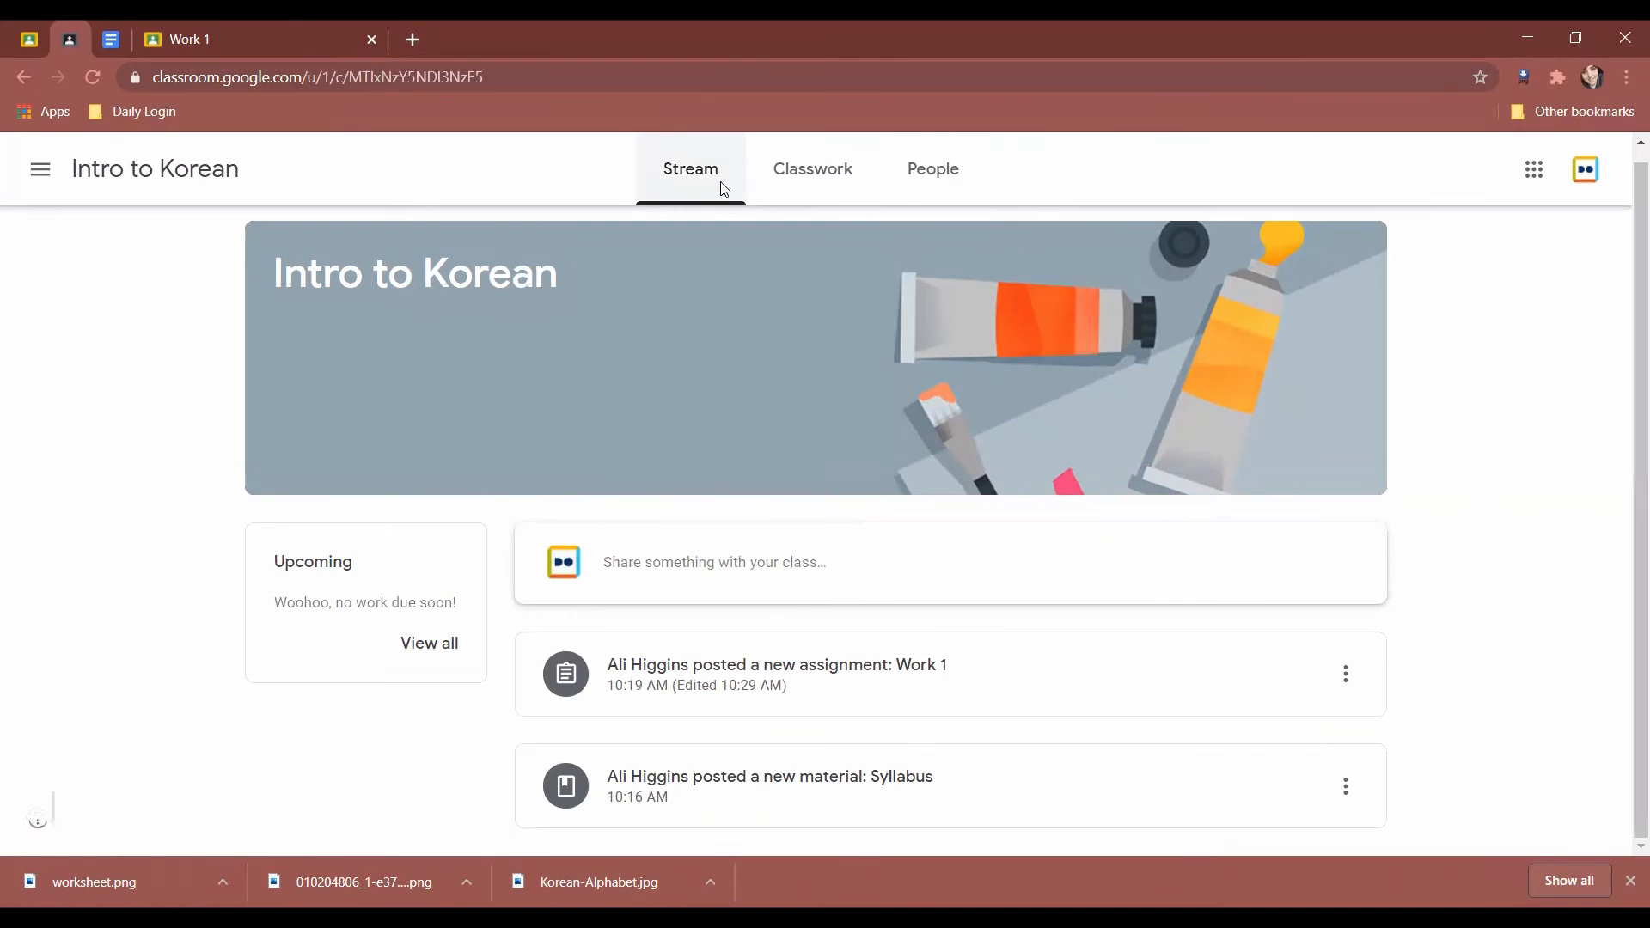
left_click(780, 178)
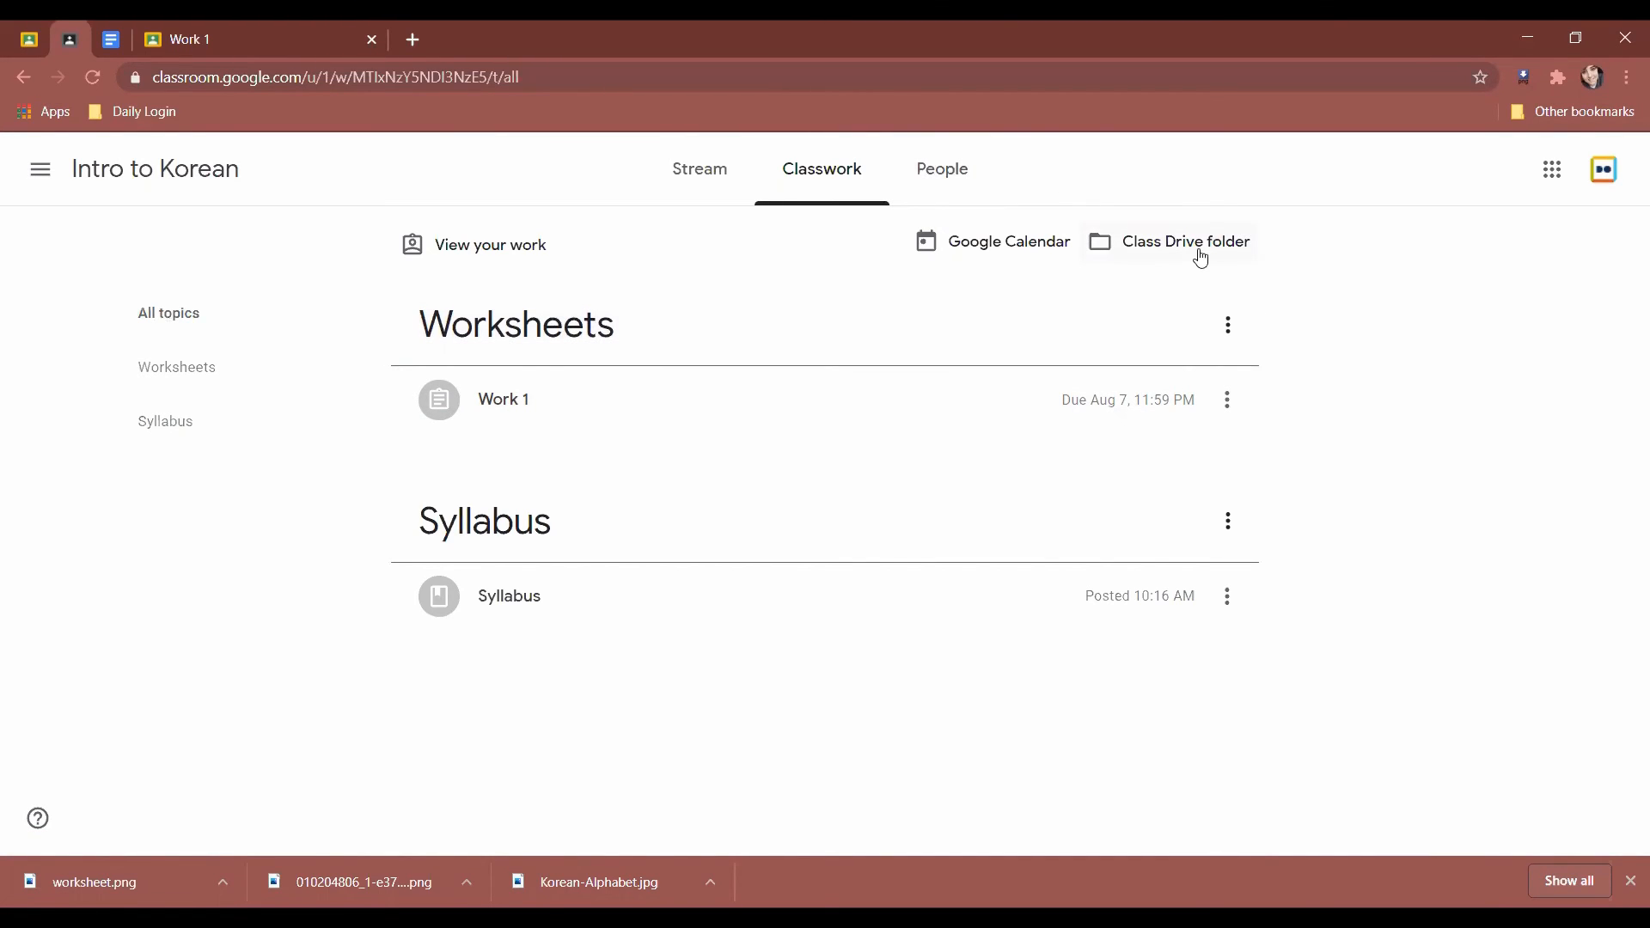
Expand the Work 1 assignment, then filter classwork to the Worksheets topic.
left_click(569, 406)
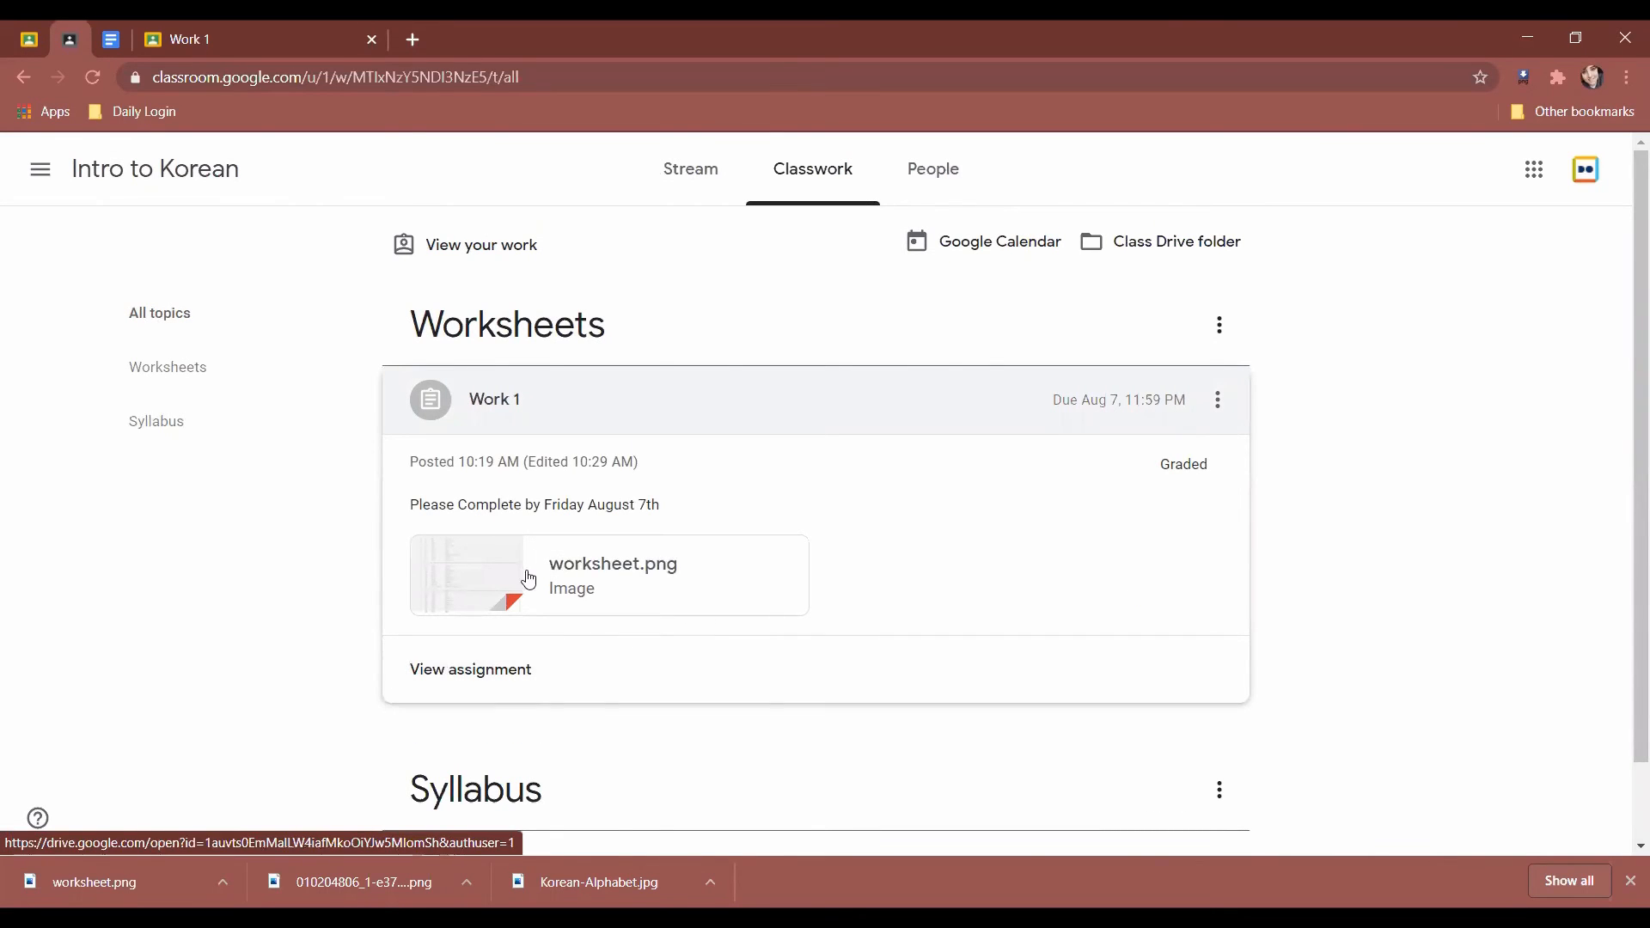
scroll(347, 482, "down", 1)
scroll(544, 358, "up", 1)
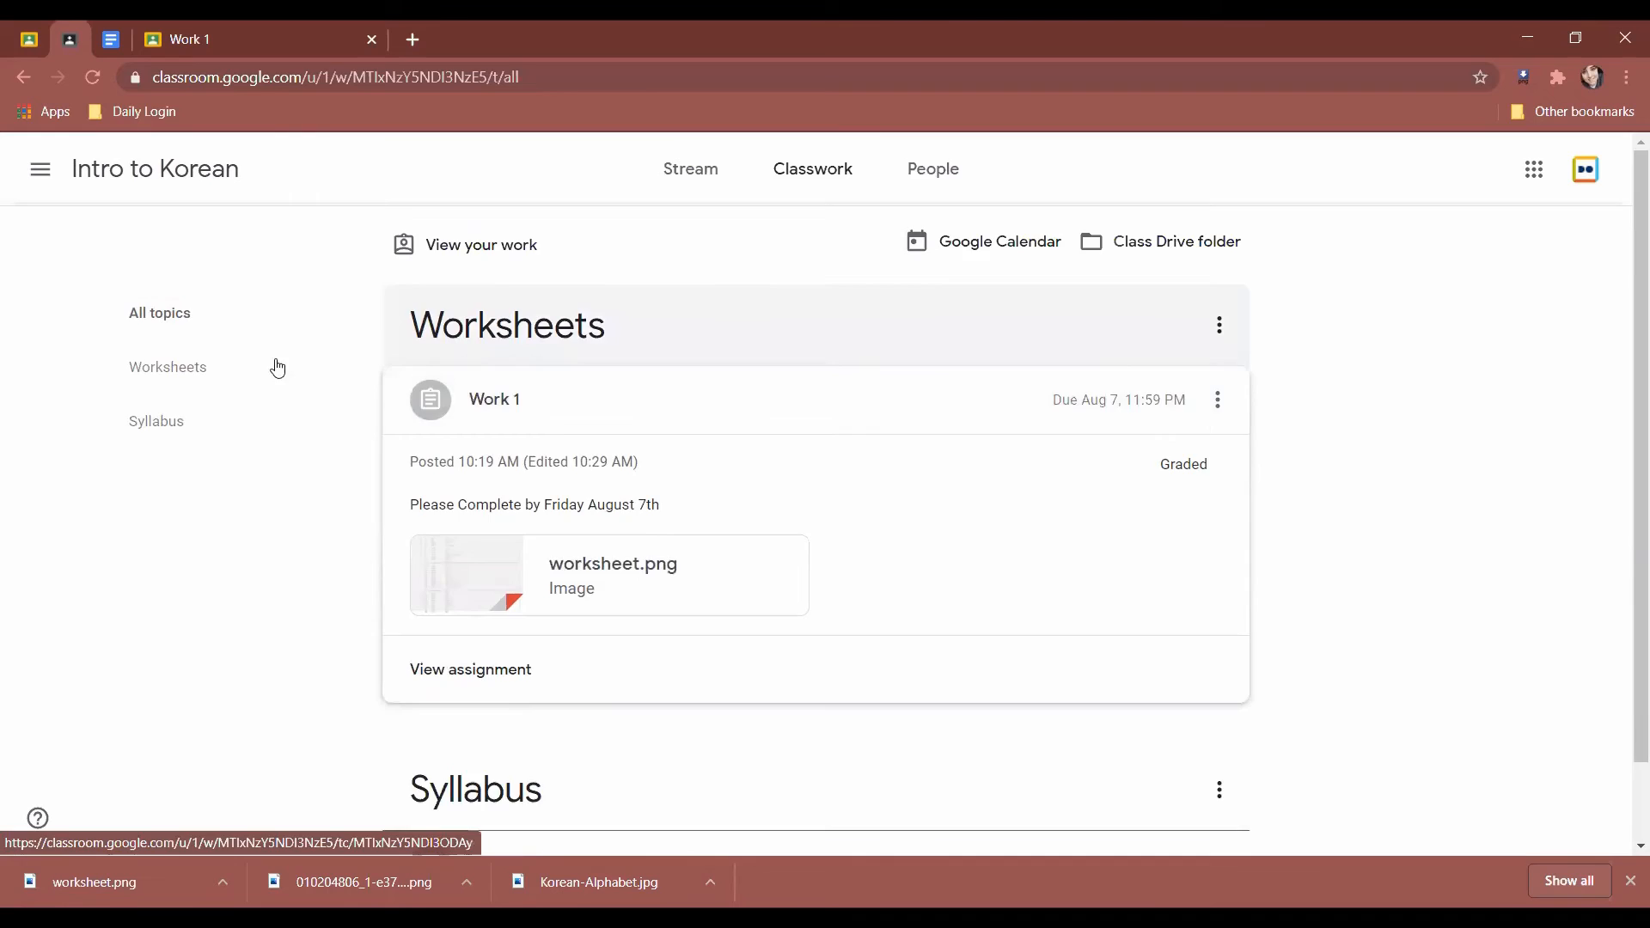
left_click(172, 367)
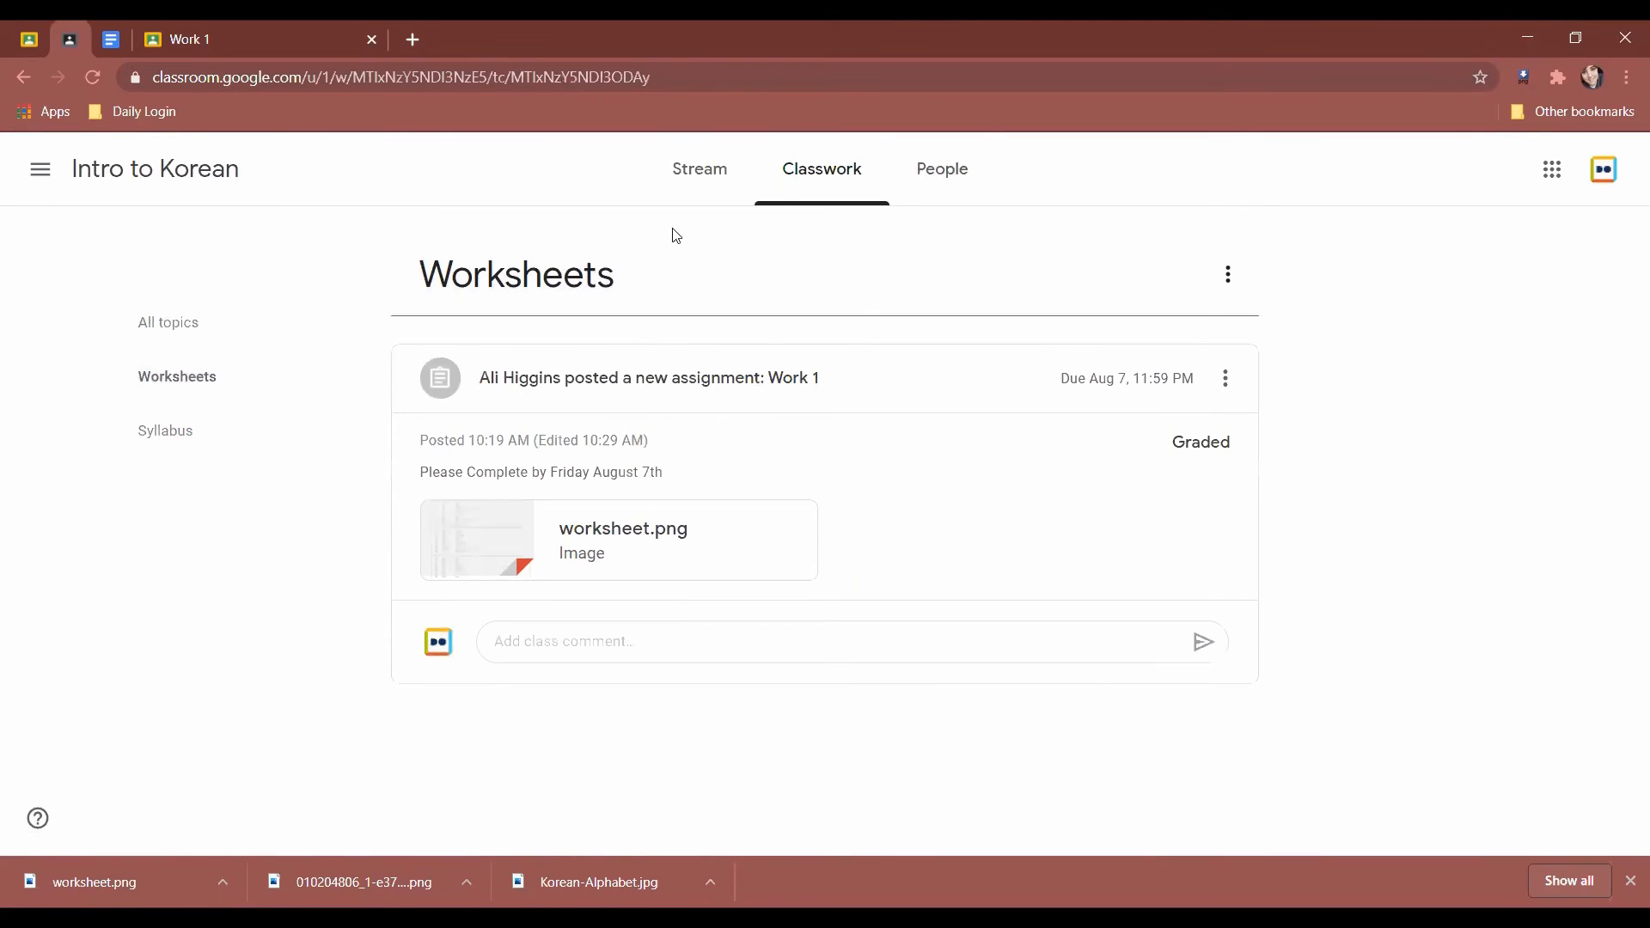
Open the Intro to Korean People page and briefly highlight the Teachers heading.
left_click(945, 182)
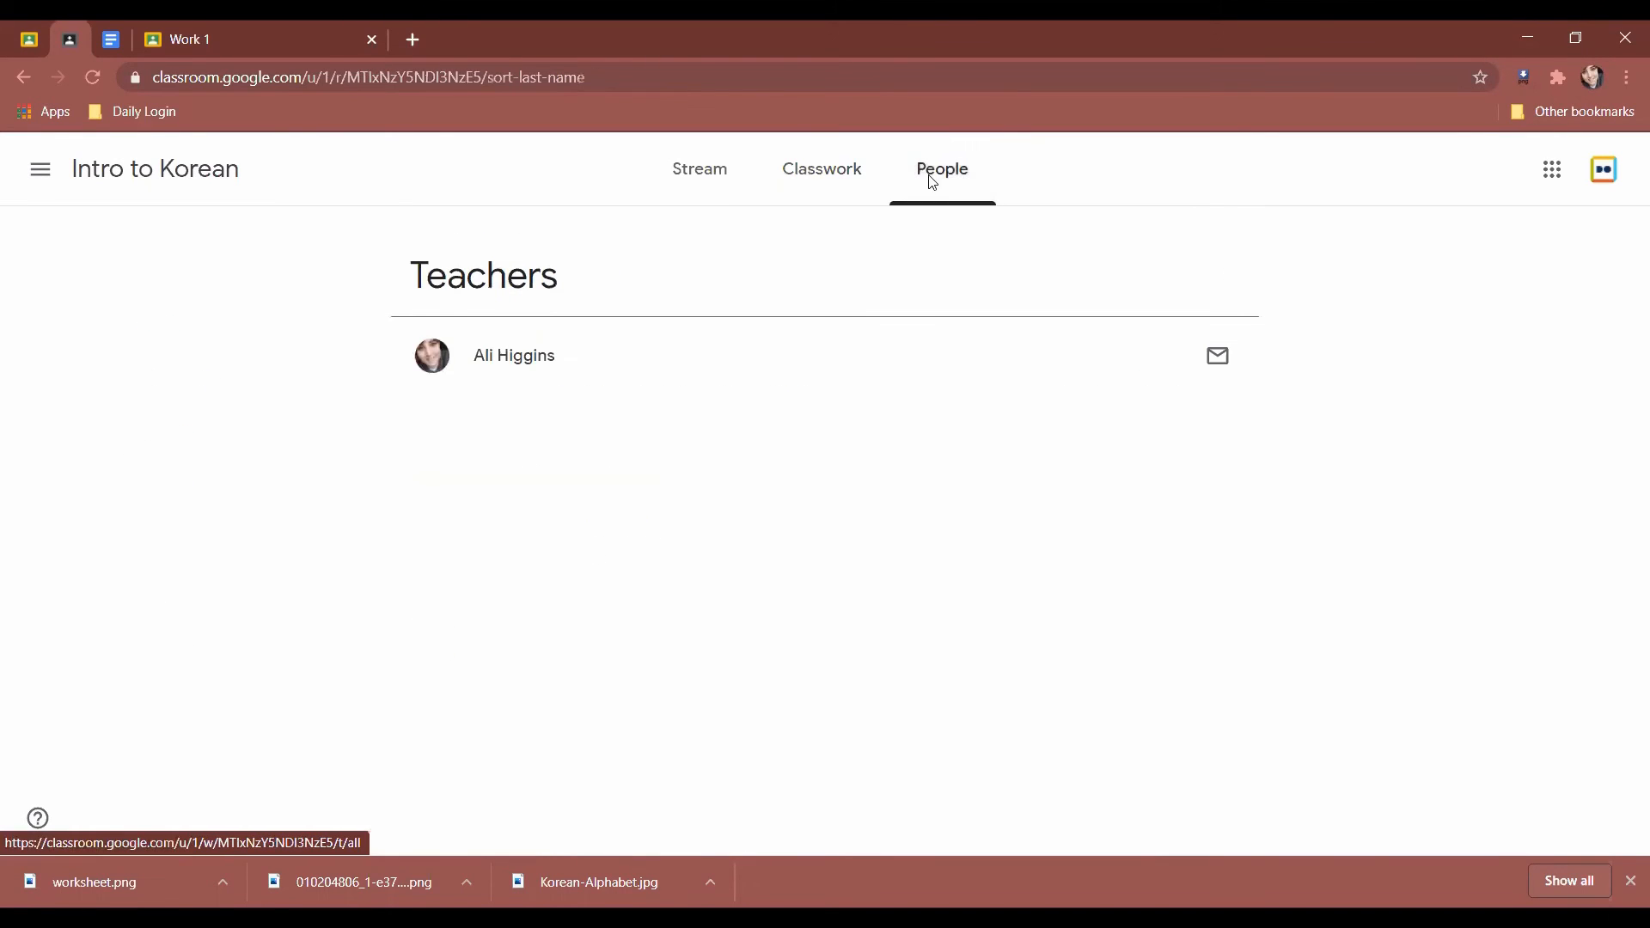
left_click_drag(270, 302, 803, 313)
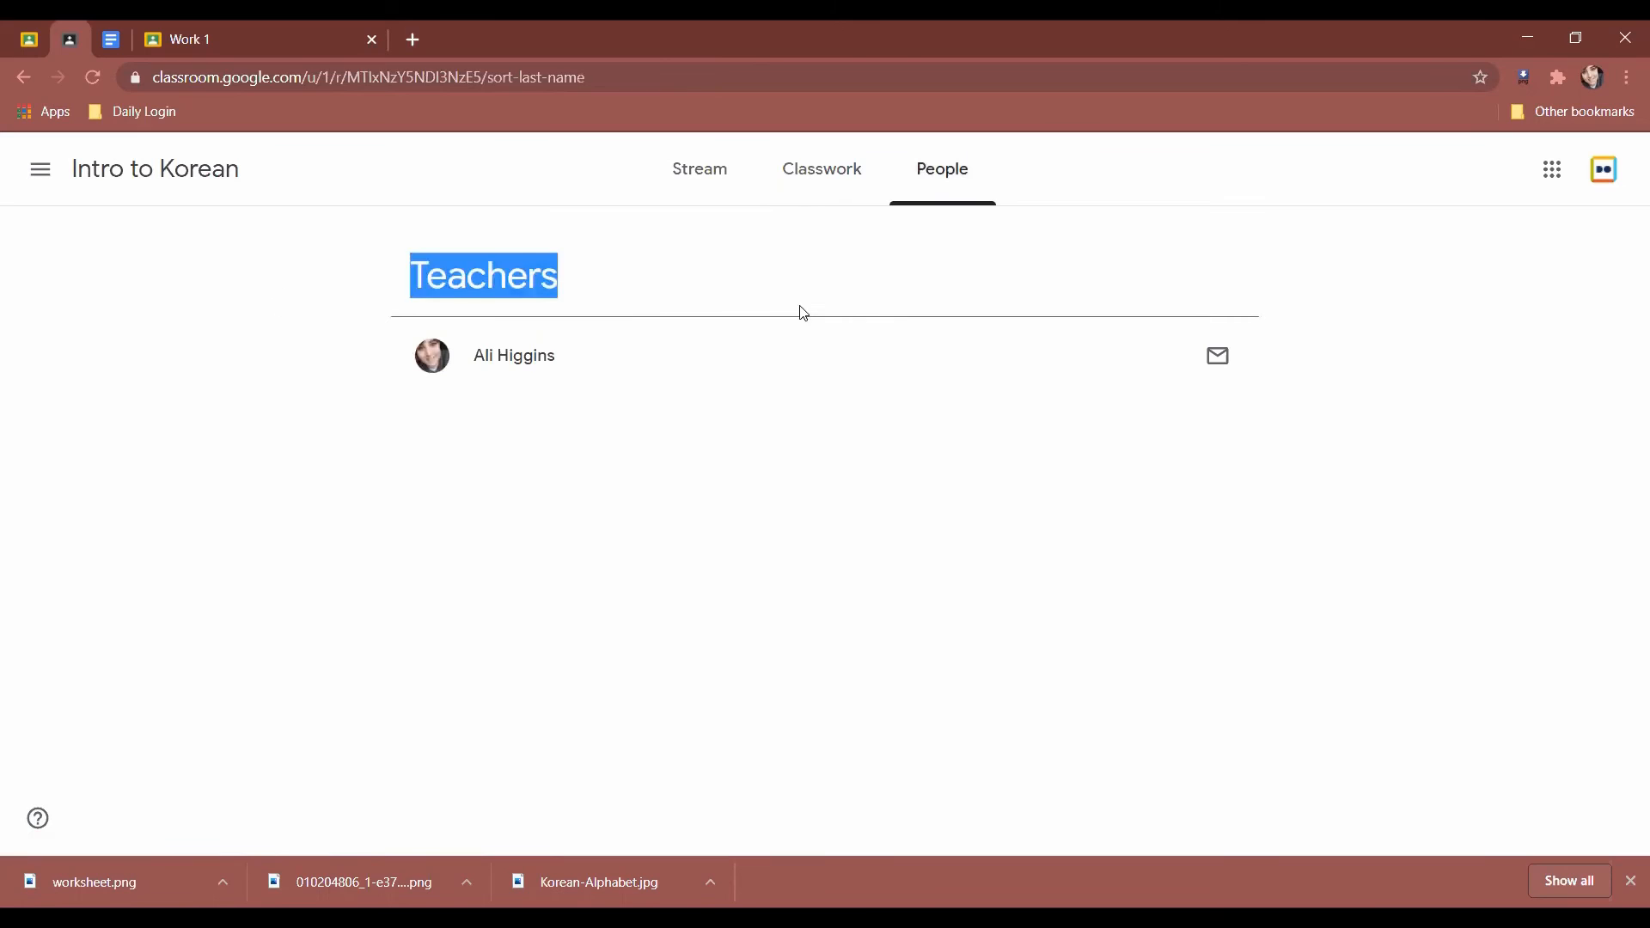
left_click(653, 397)
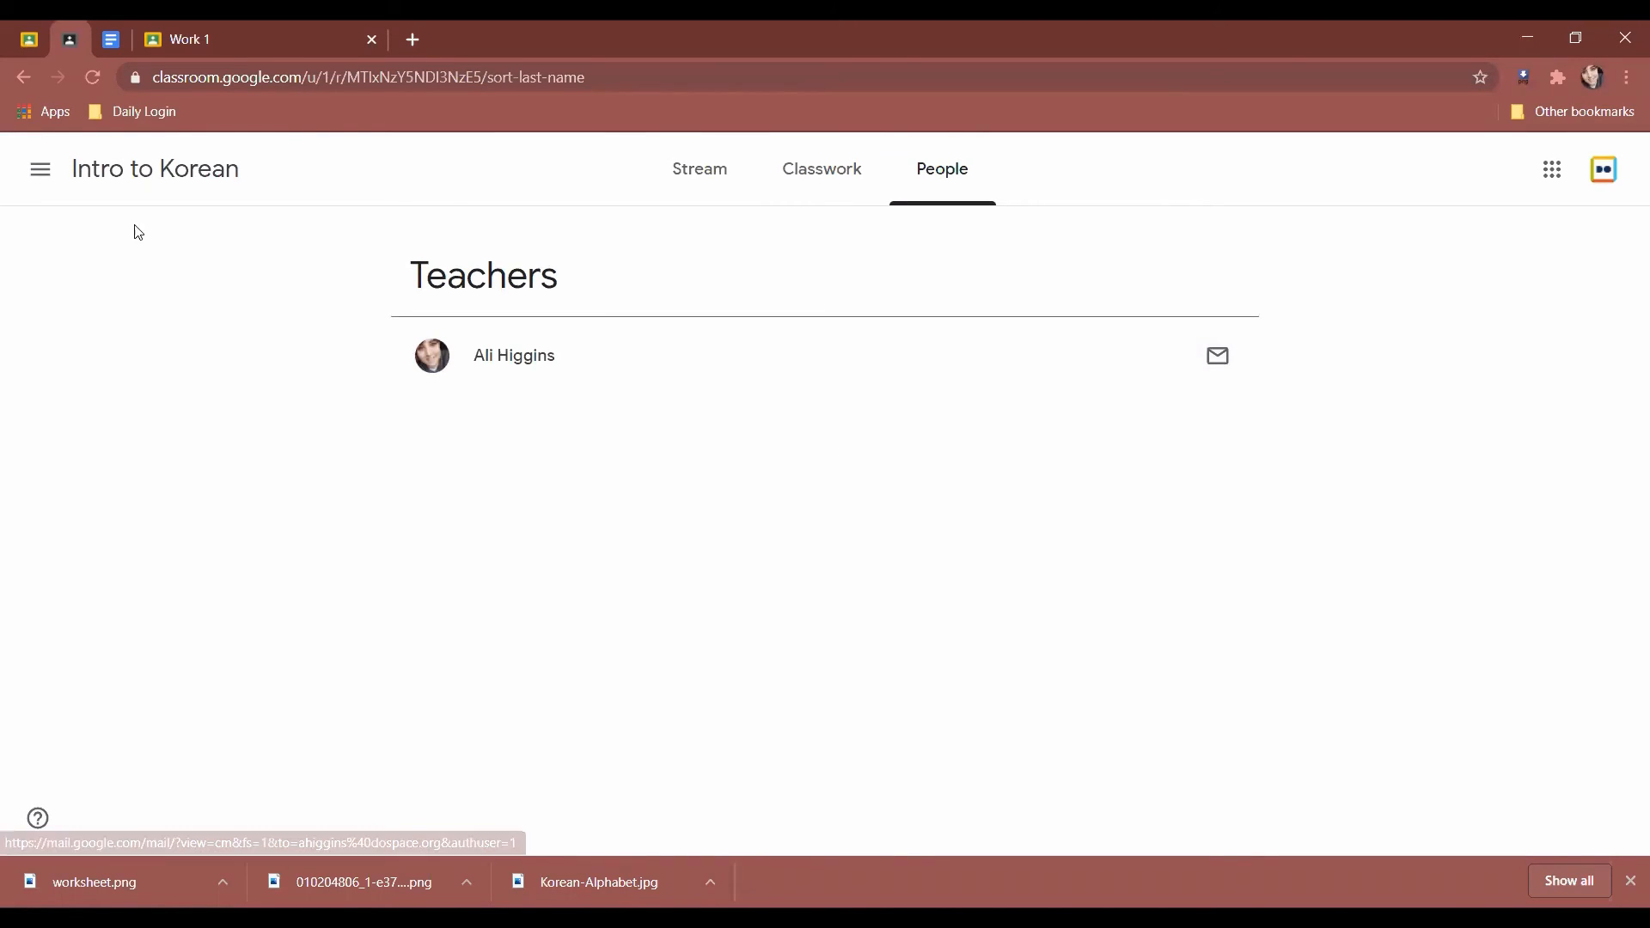
Glance at the navigation menu, account options and Google apps launcher, then reopen the navigation menu.
left_click(41, 169)
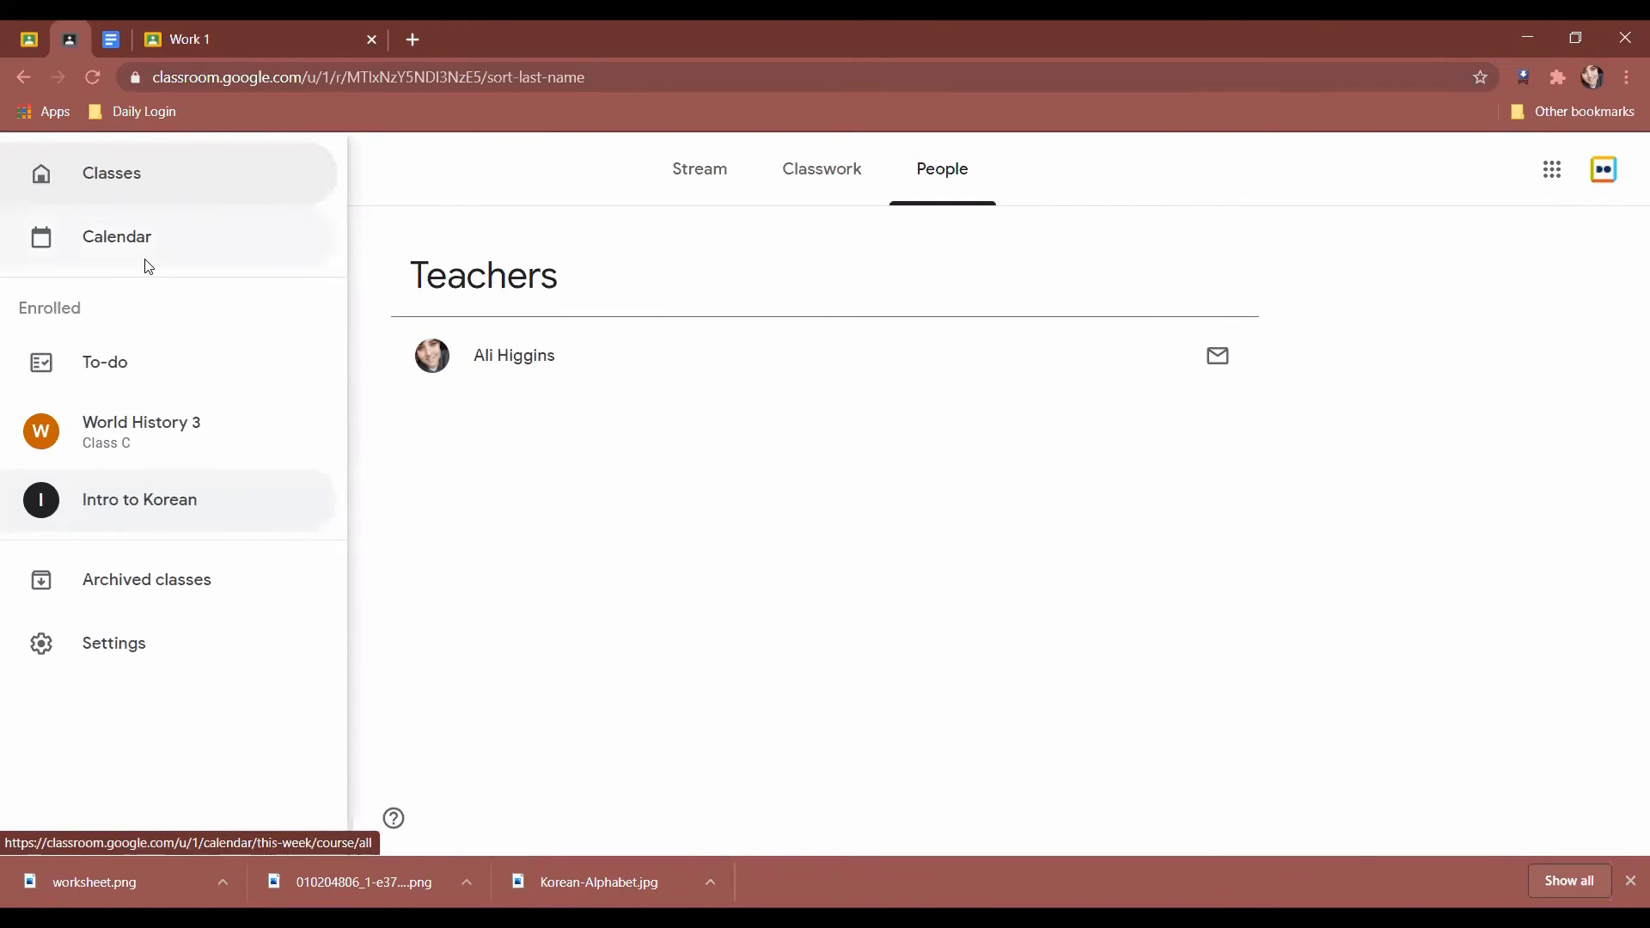
left_click(675, 651)
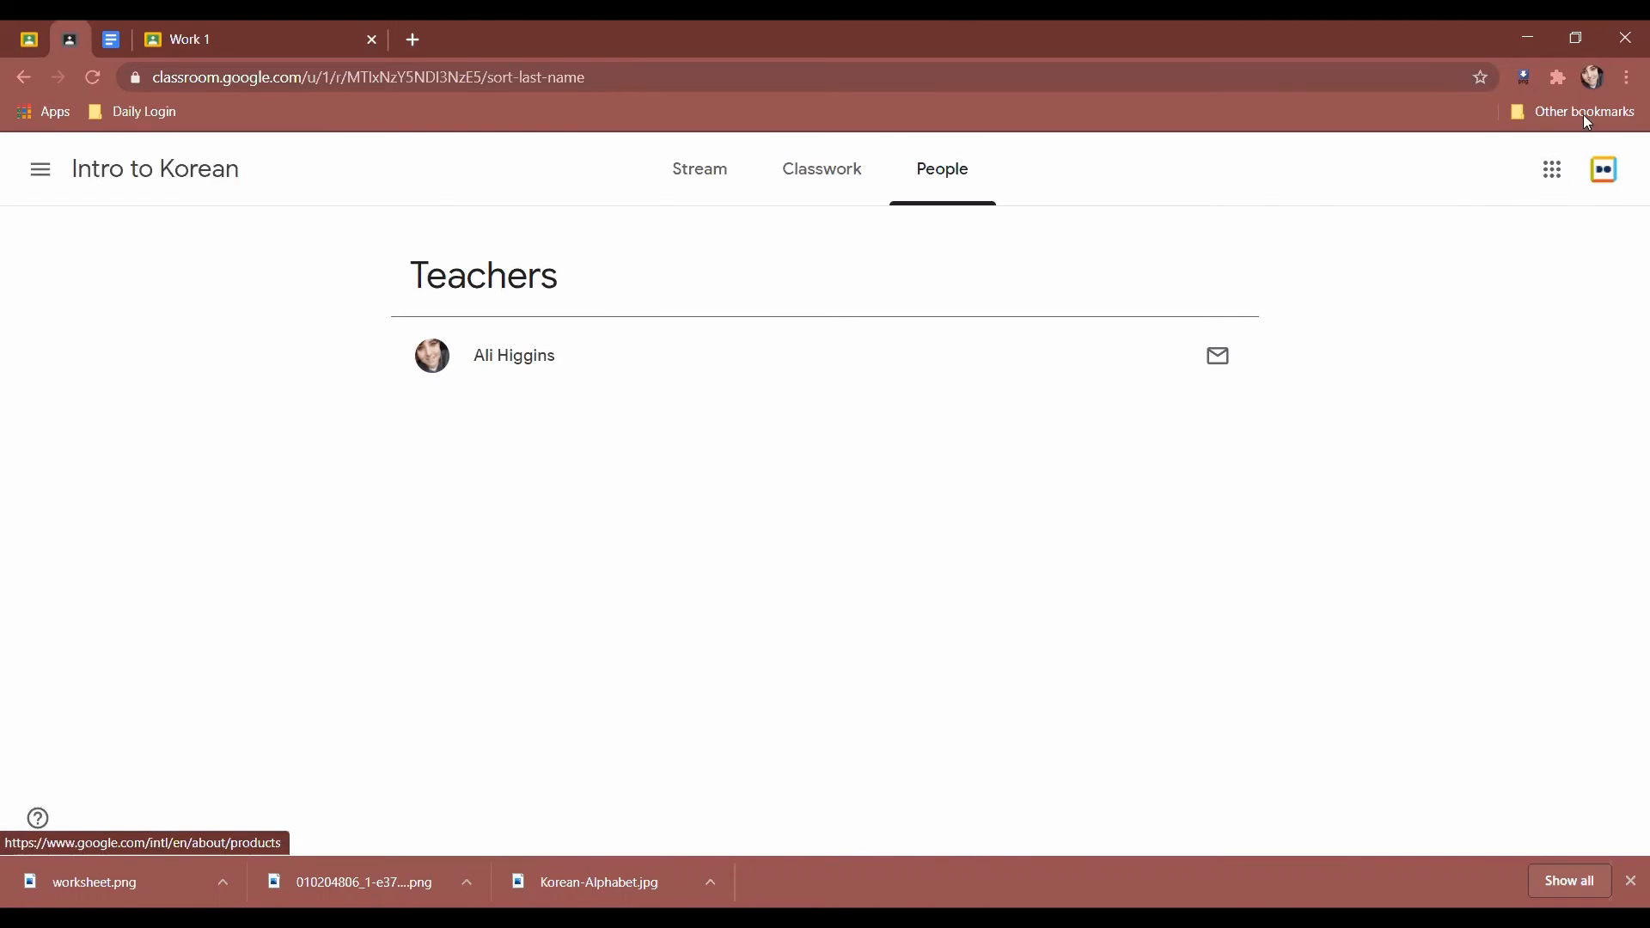
left_click(1608, 182)
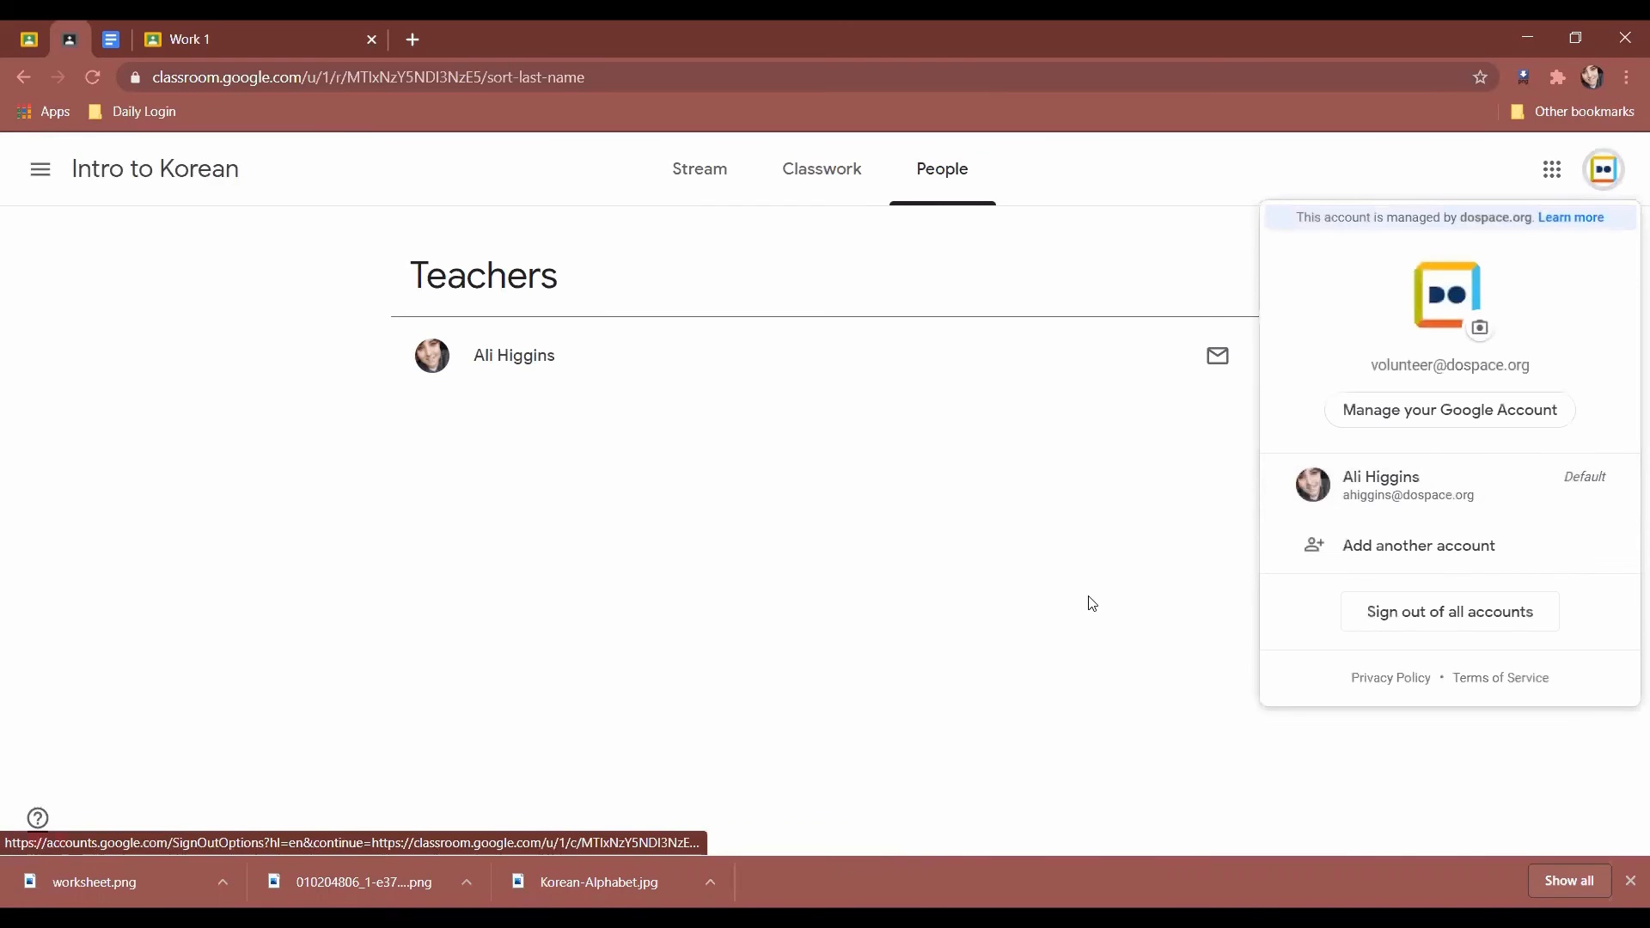
left_click(1159, 567)
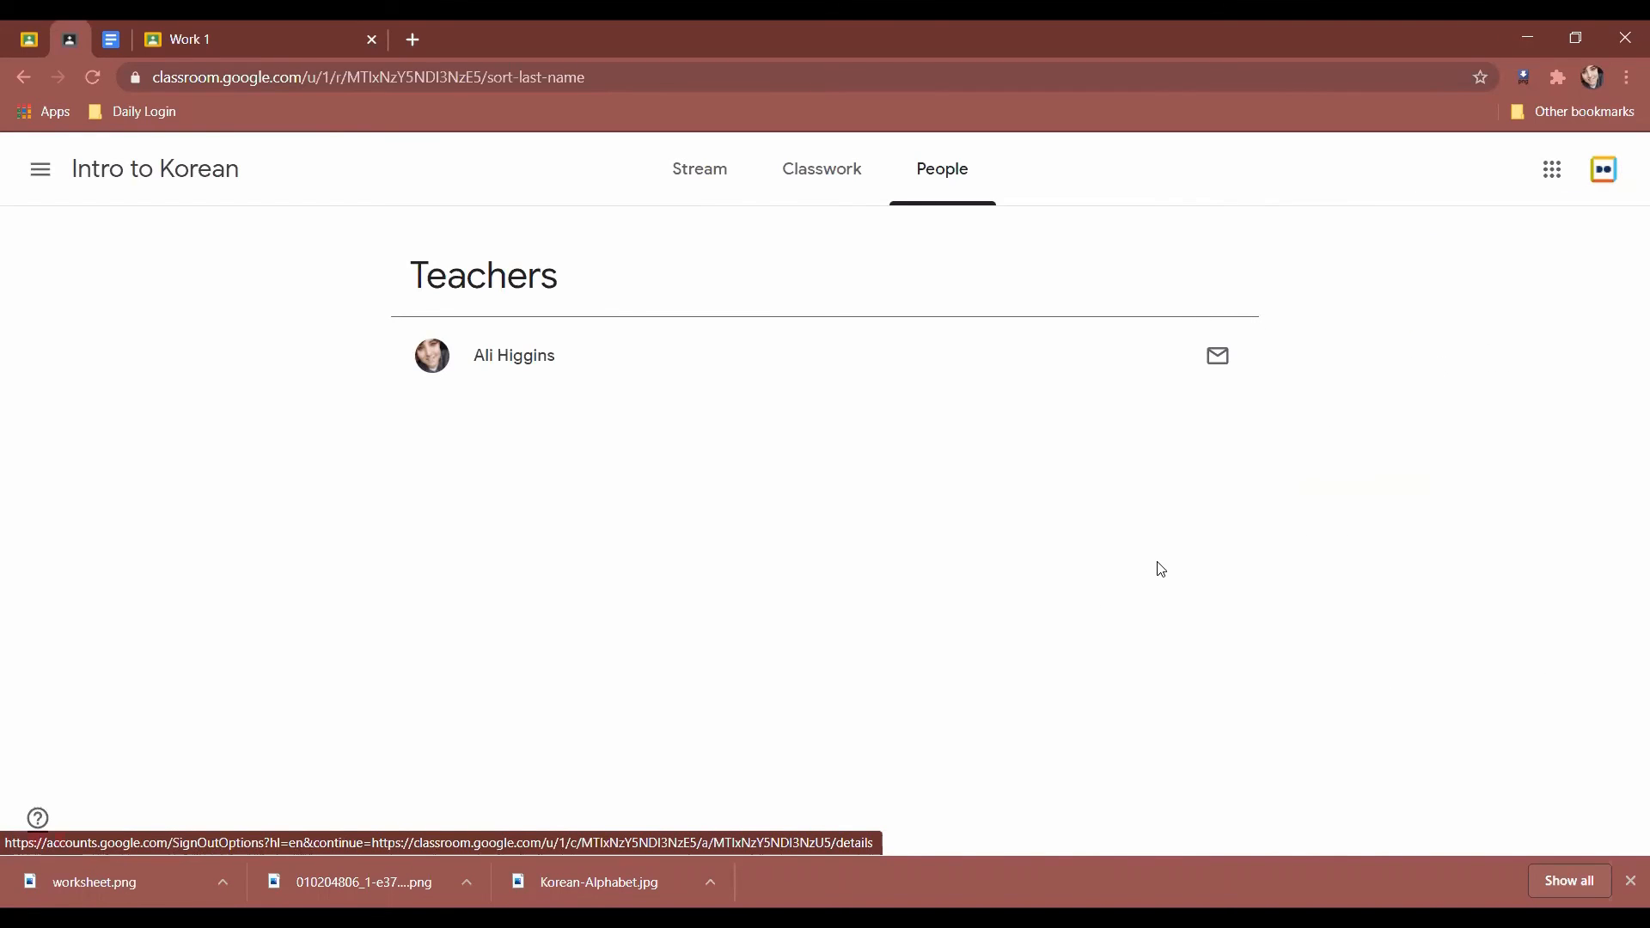
left_click(1565, 188)
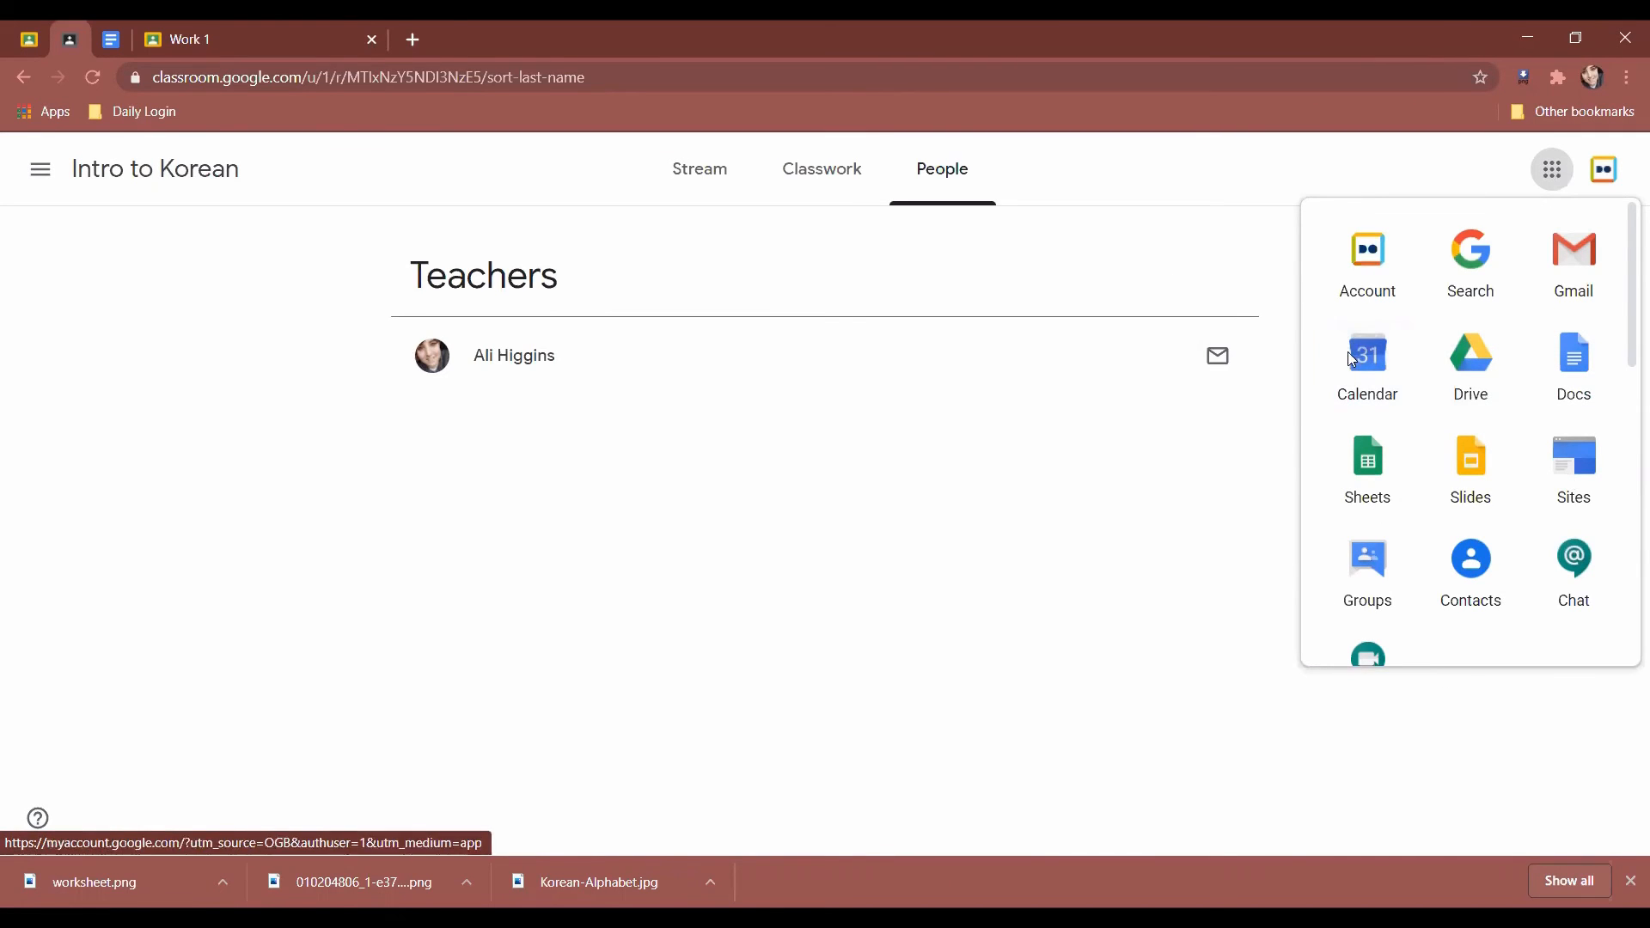
left_click(712, 546)
left_click(40, 171)
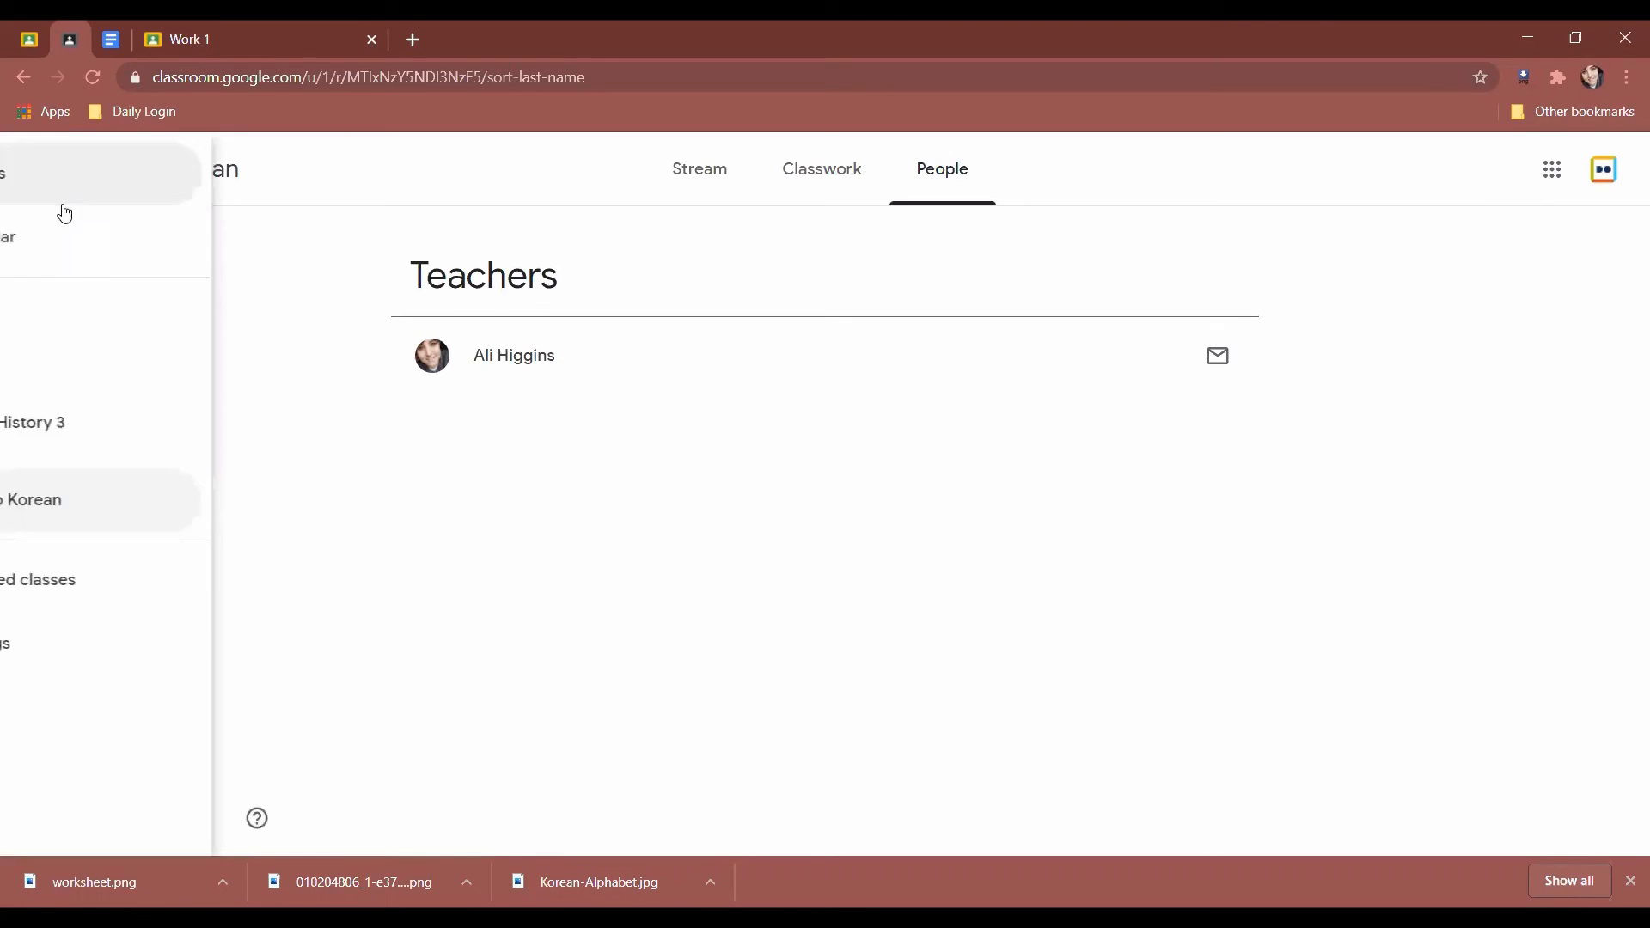
Go to Classes to show the World History 3 and Intro to Korean cards, and dismiss the downloads bar.
left_click(137, 184)
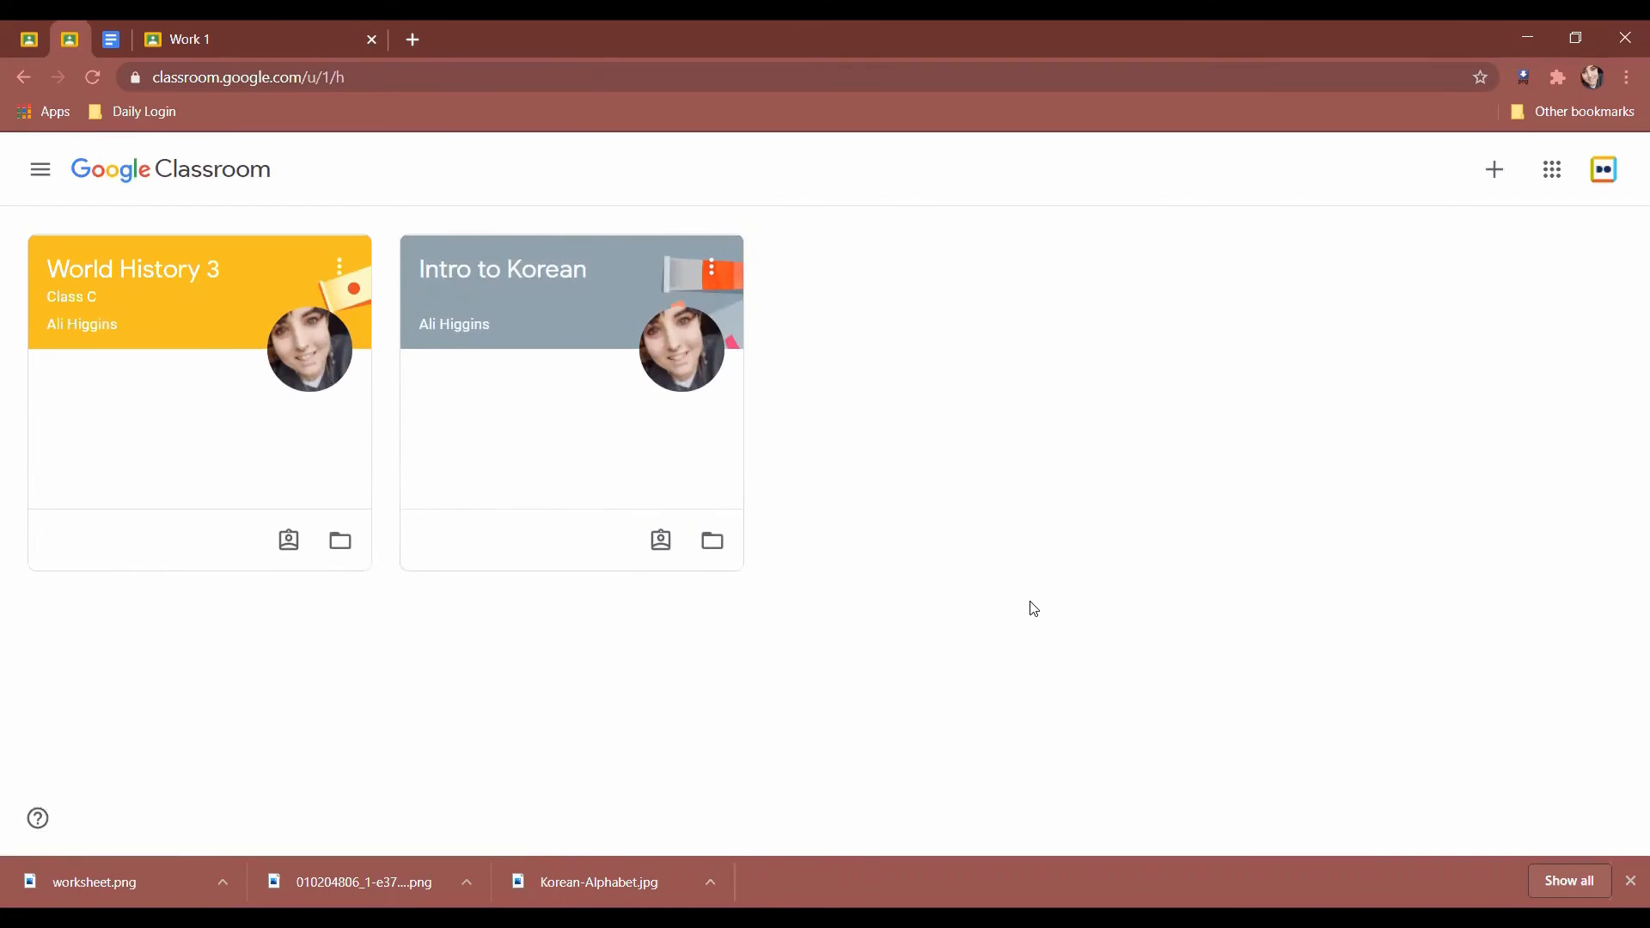
left_click(1630, 881)
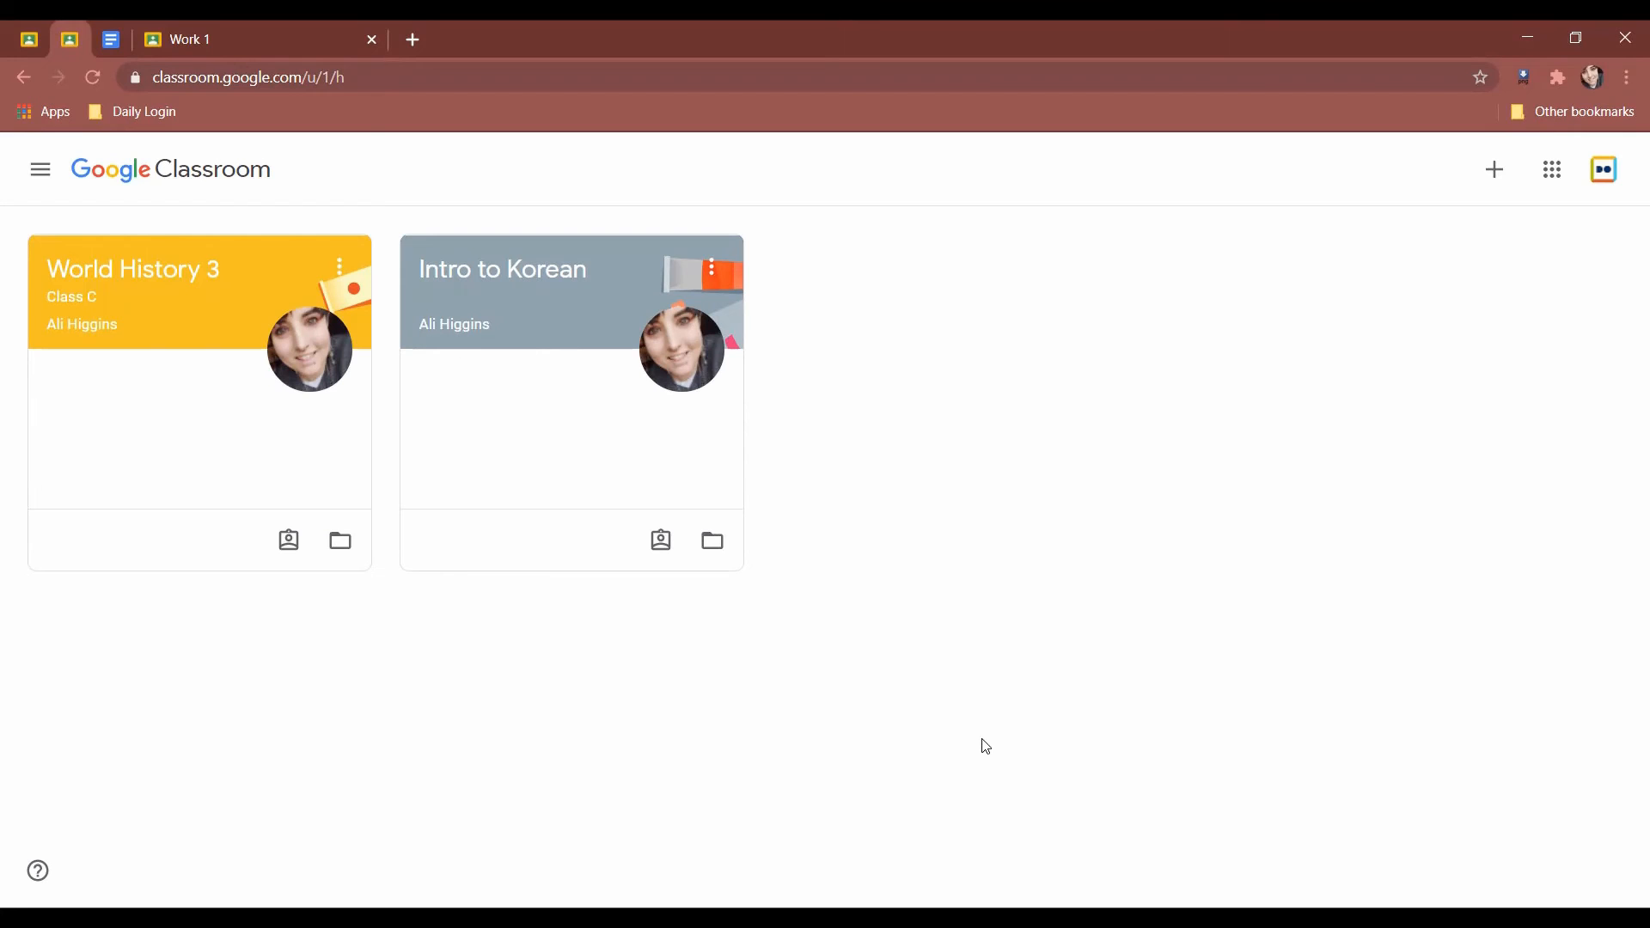
Close the Work 1 grading tab, confirming Leave despite unsaved changes.
left_click(268, 38)
key("ctrl+w")
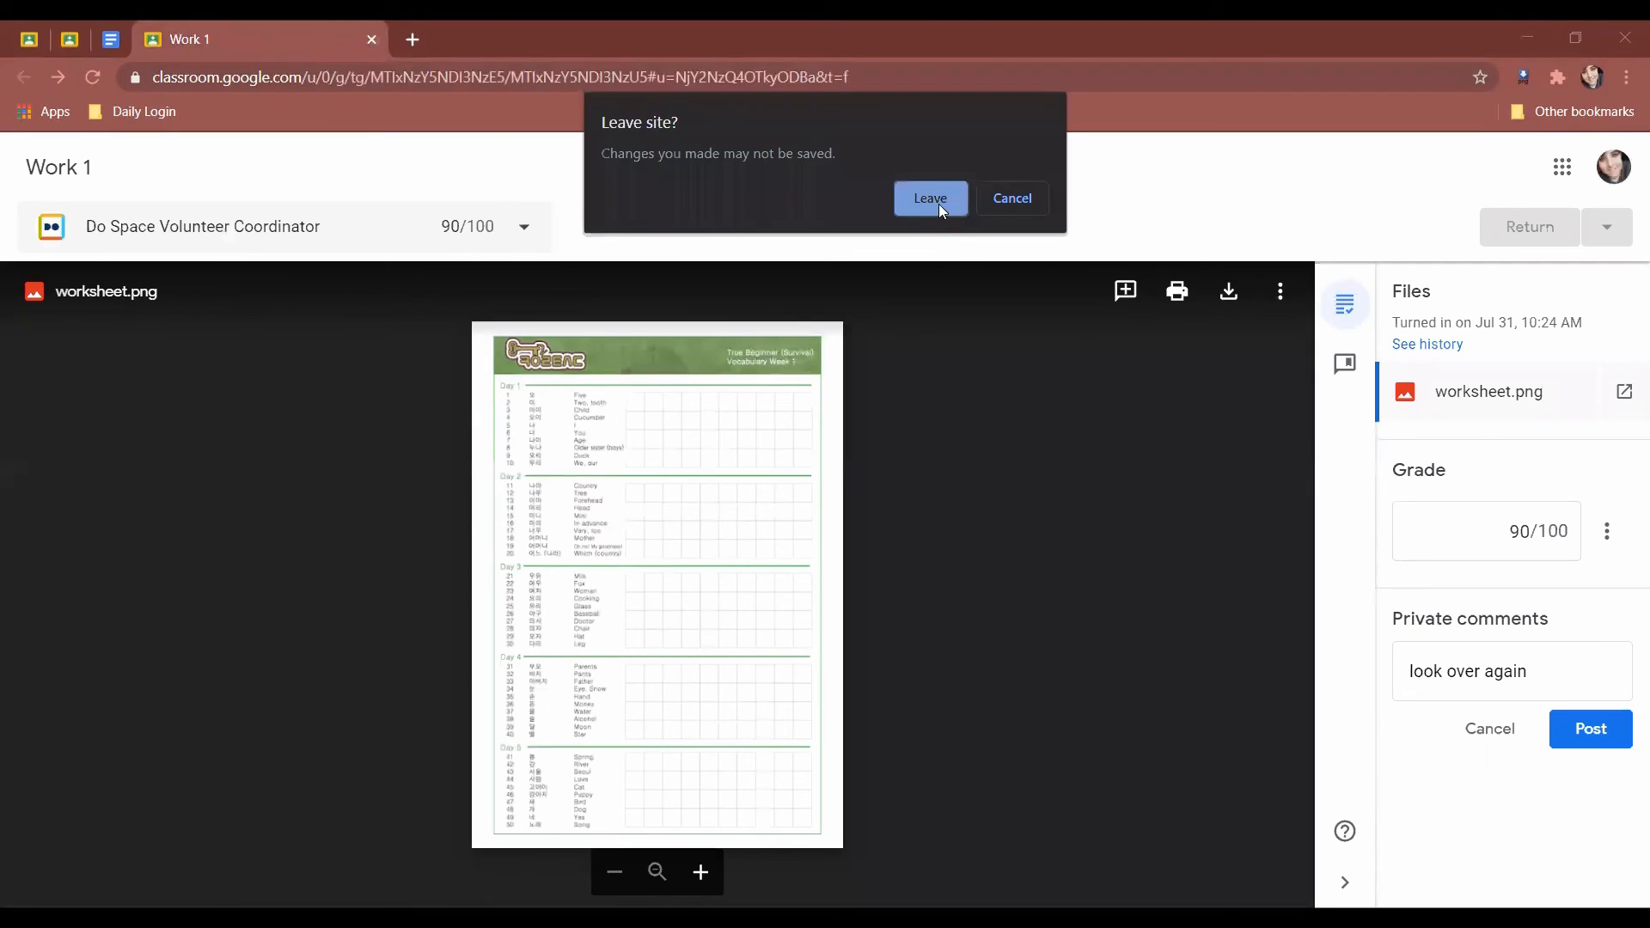
left_click(938, 204)
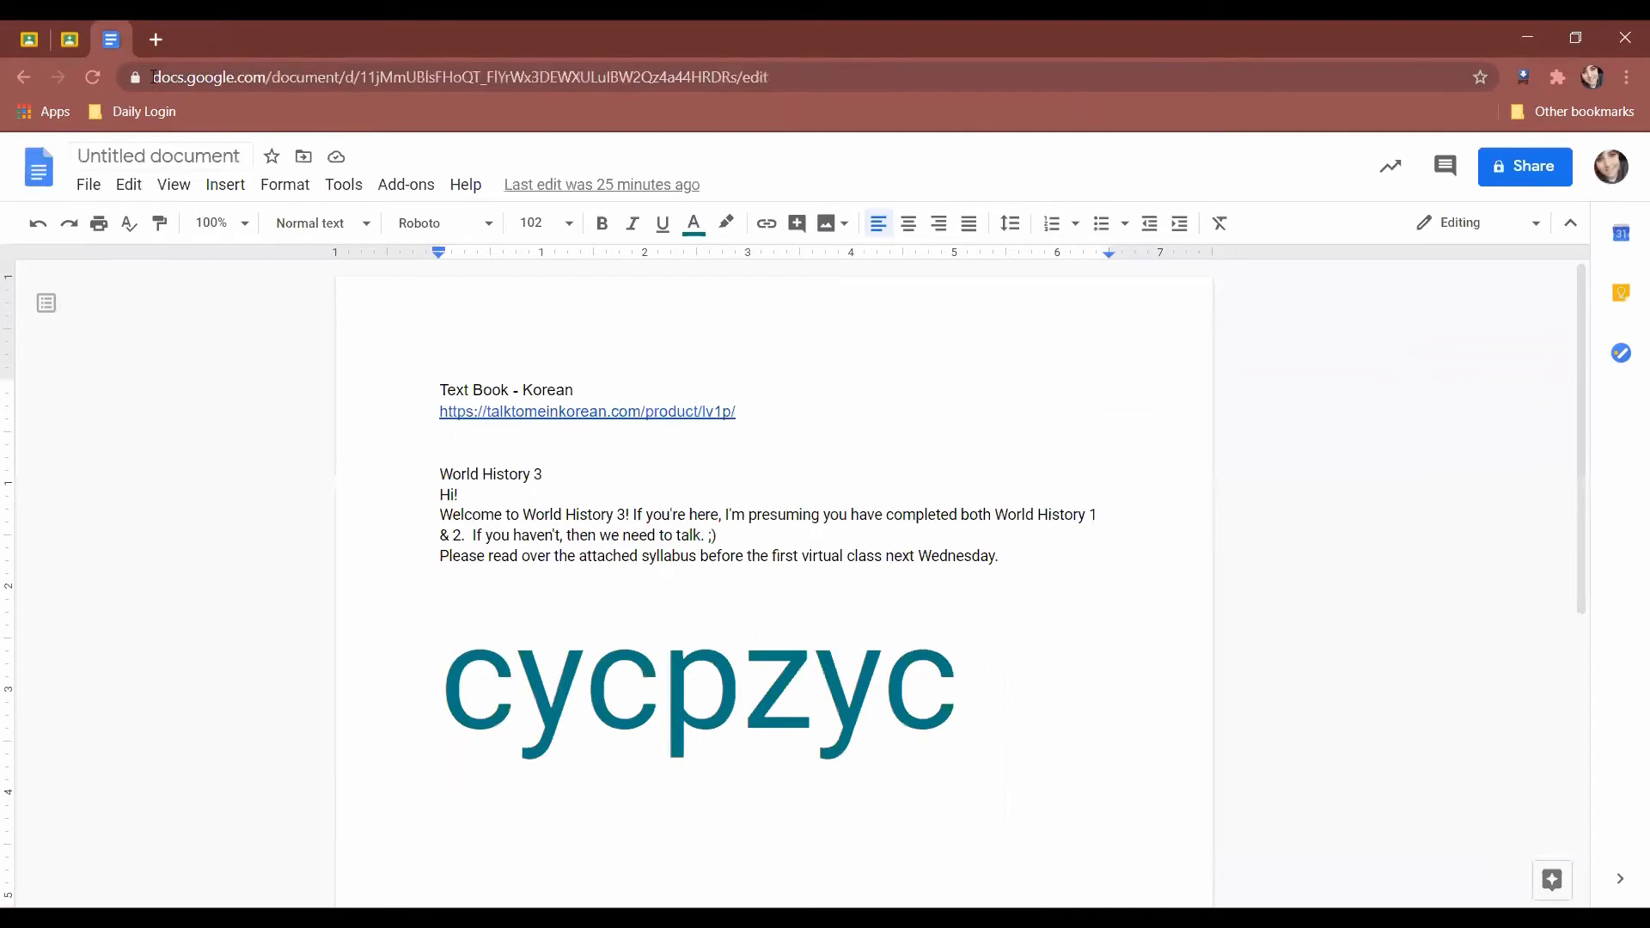
Back on the Classroom home page, open the Join class dialog with an empty class code field.
left_click(74, 48)
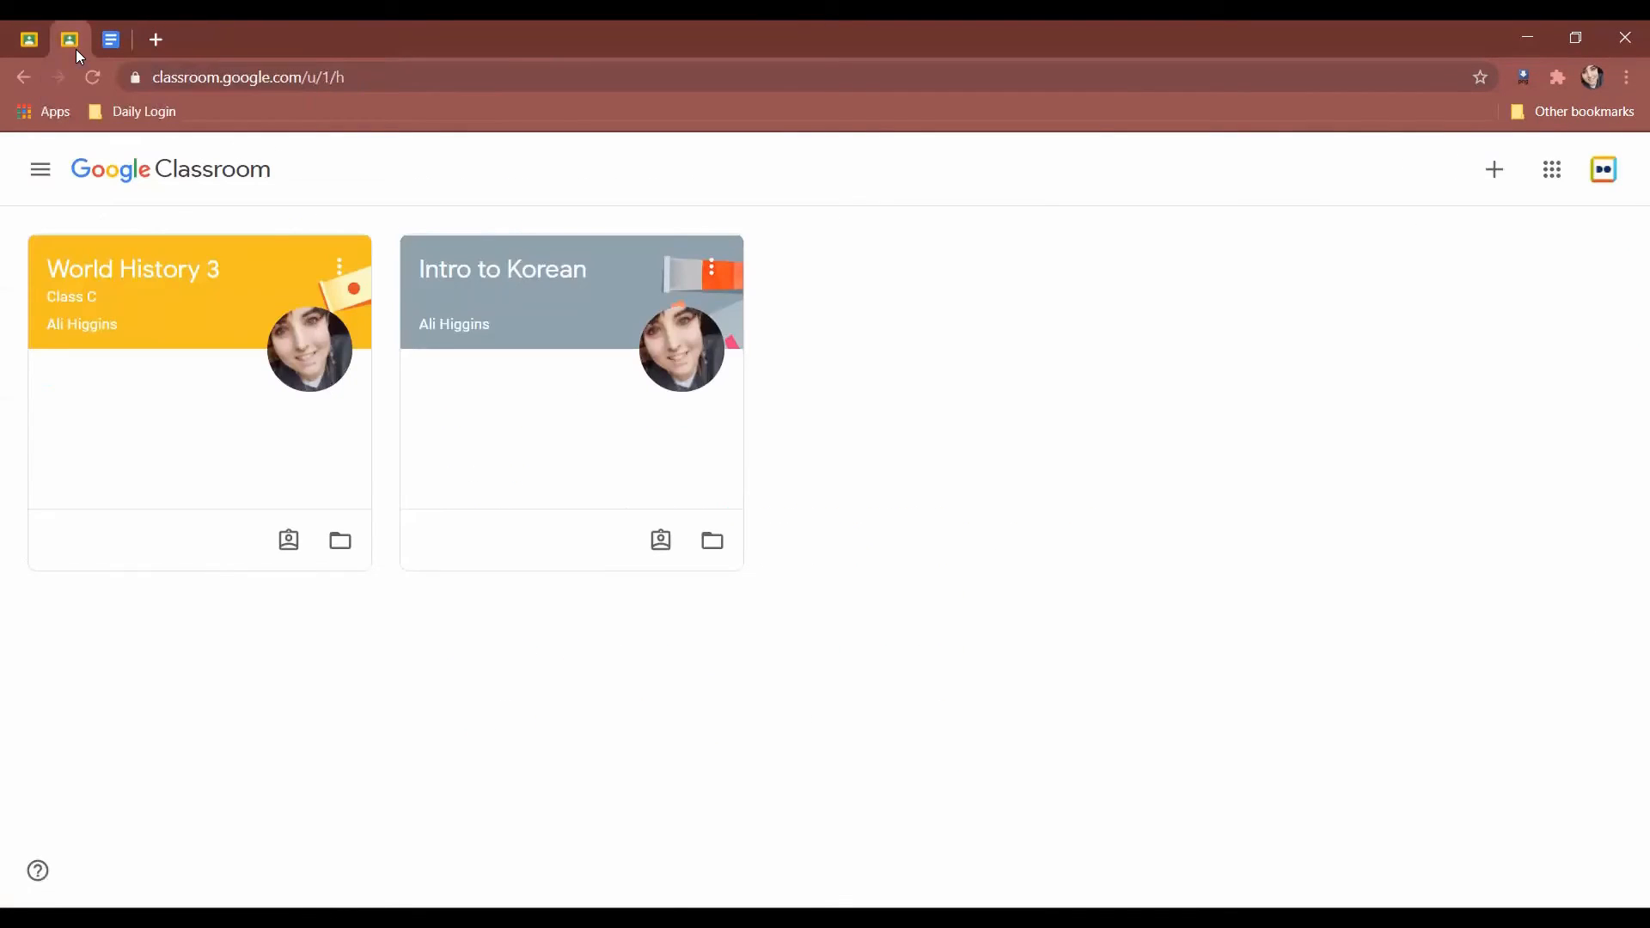
left_click(1496, 170)
left_click(904, 619)
left_click(1495, 169)
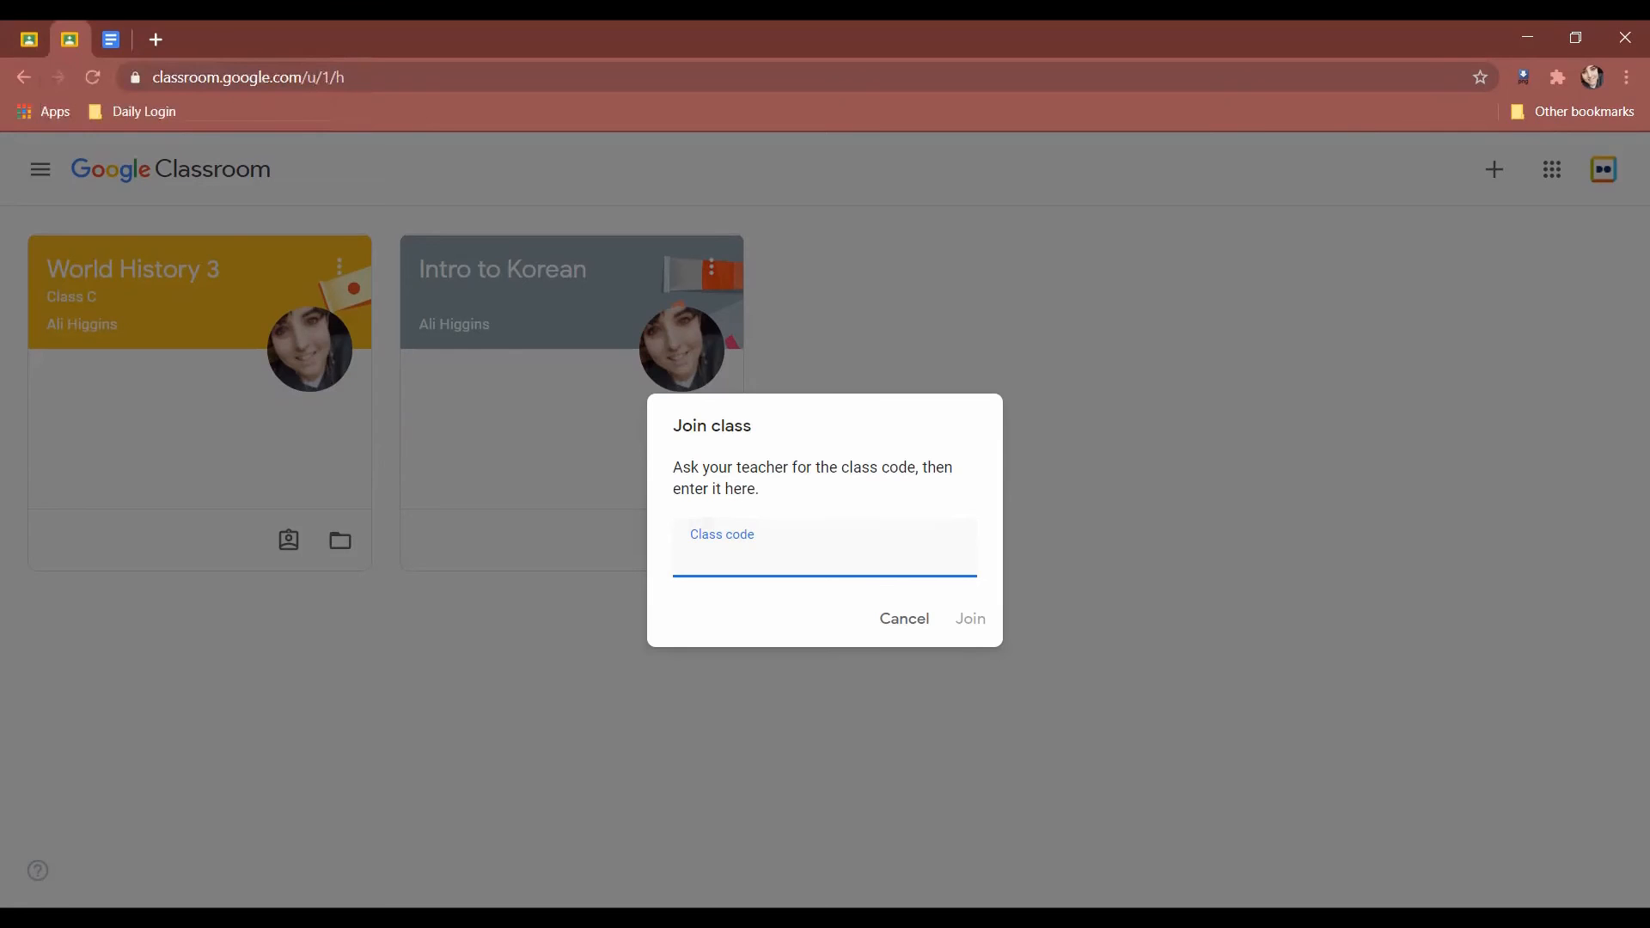
Copy the class code from the Google Docs document.
left_click(111, 39)
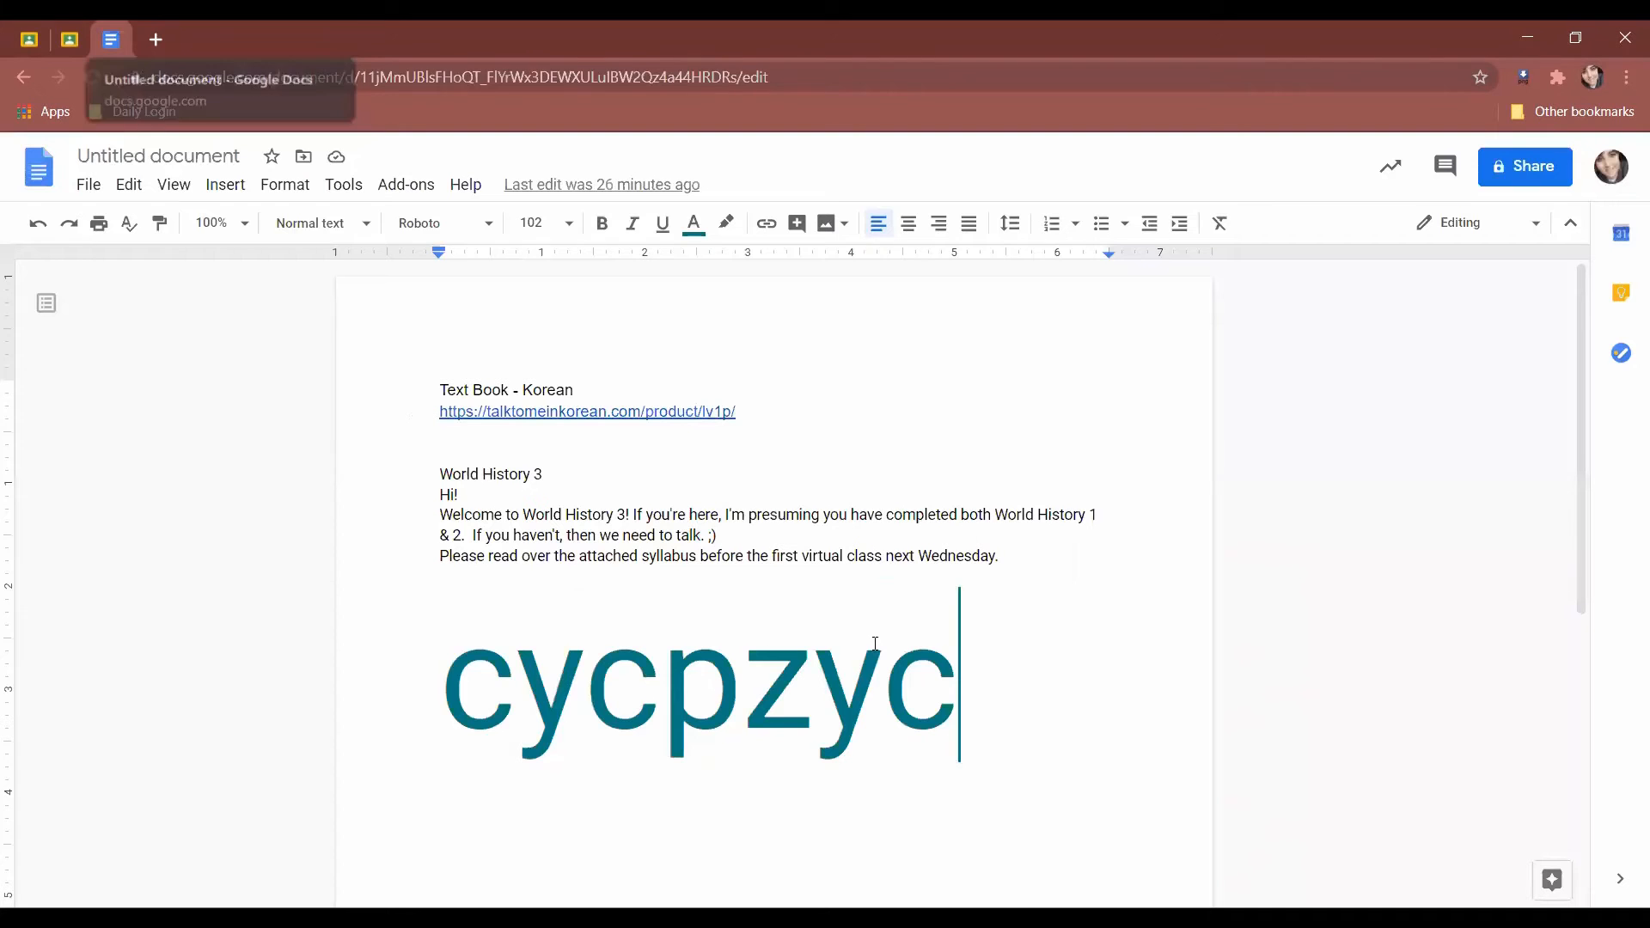
left_click_drag(1036, 725, 410, 630)
right_click(527, 655)
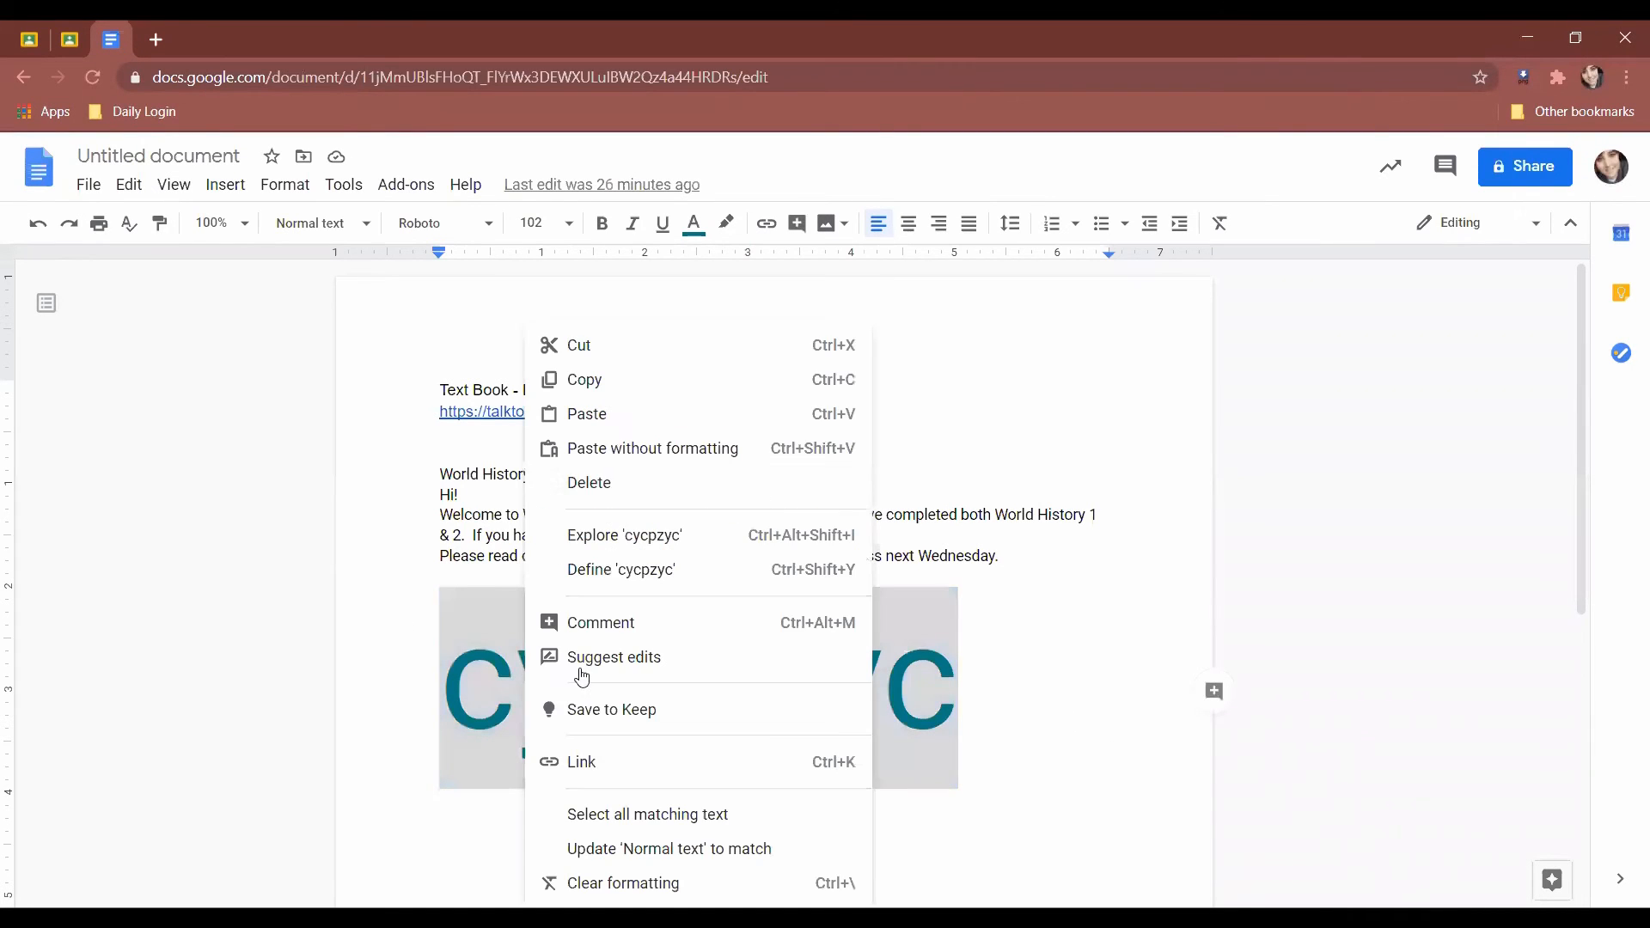
left_click(632, 376)
Paste the copied code into the Join class dialog's Class code field and join Intro to Korean.
left_click(30, 41)
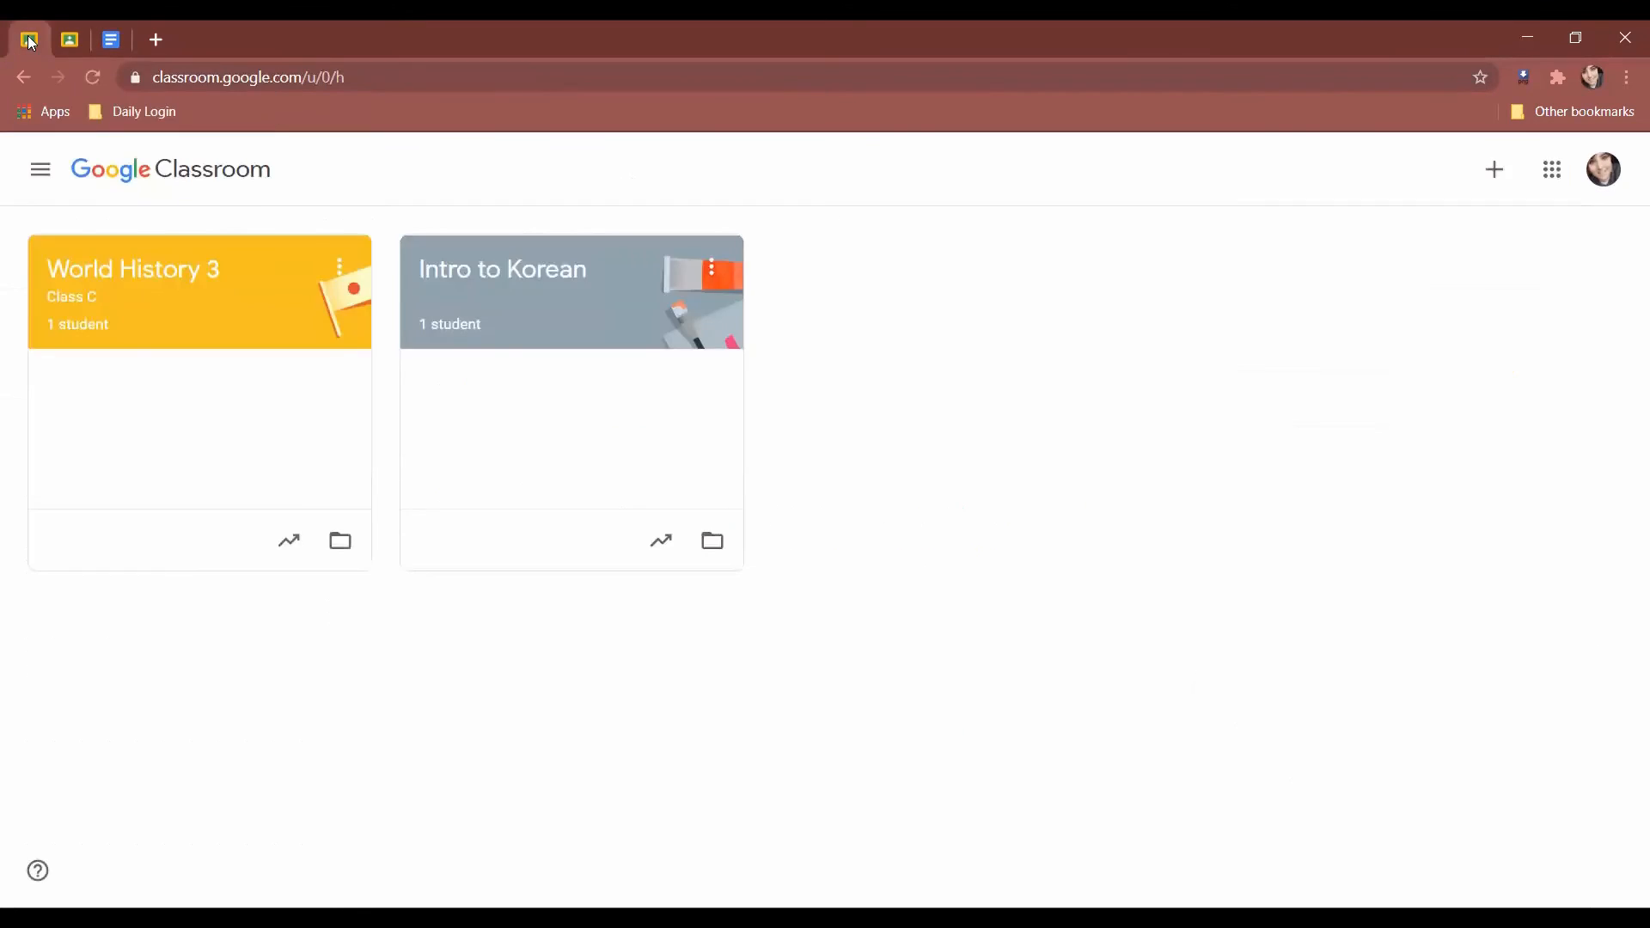
left_click(67, 38)
right_click(779, 570)
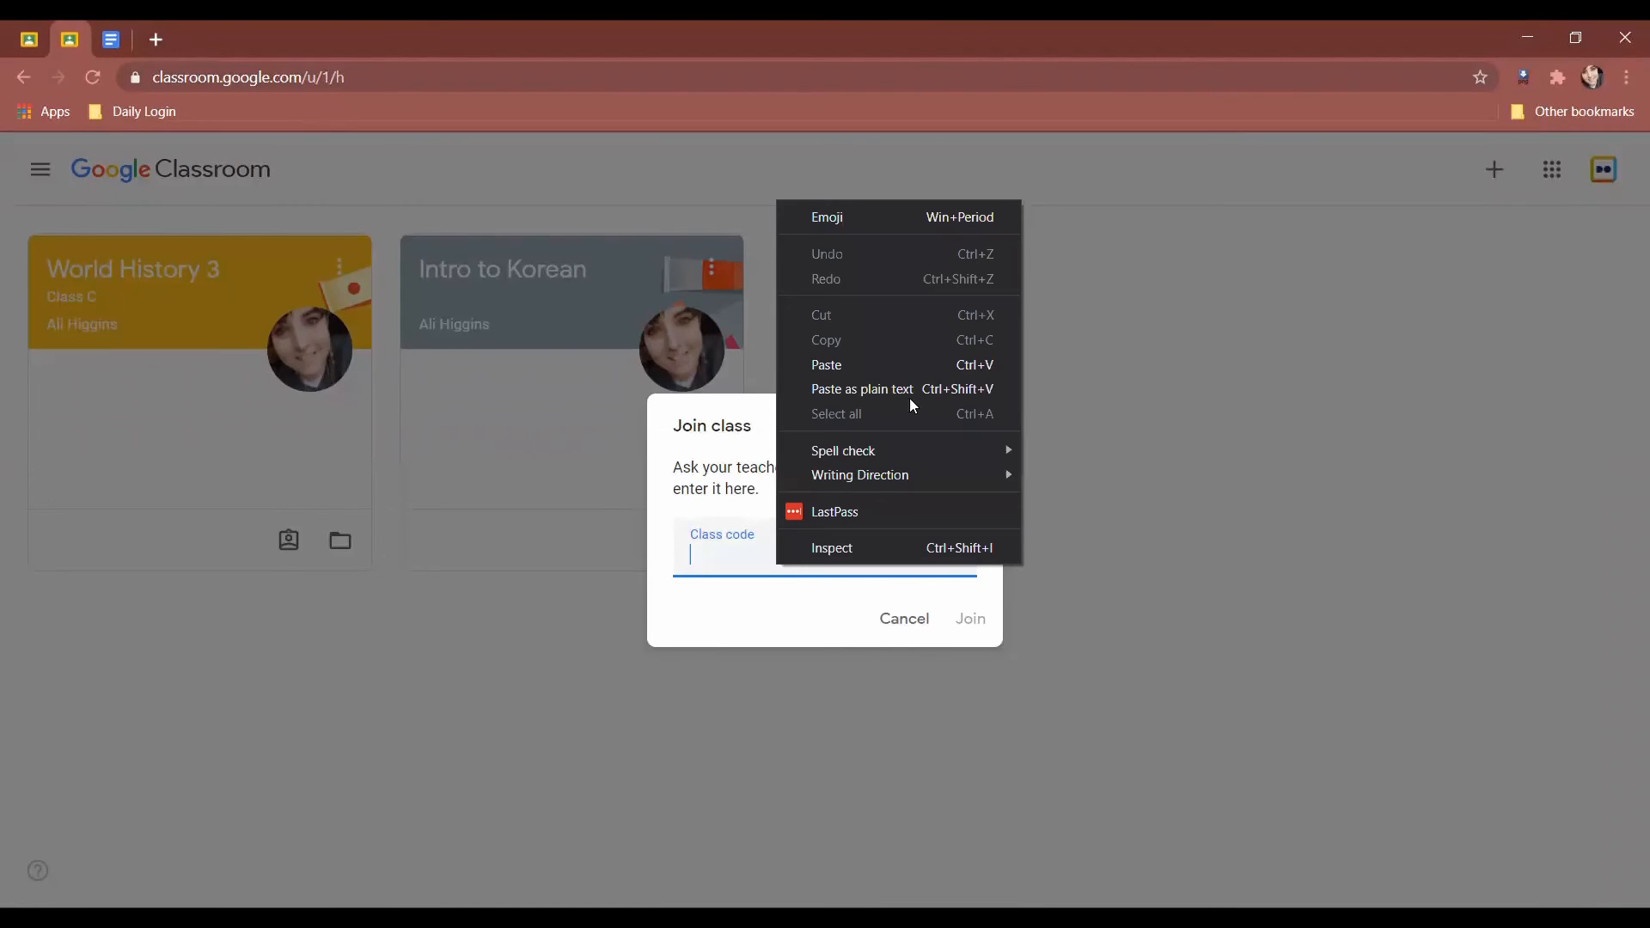
left_click(899, 365)
left_click(969, 619)
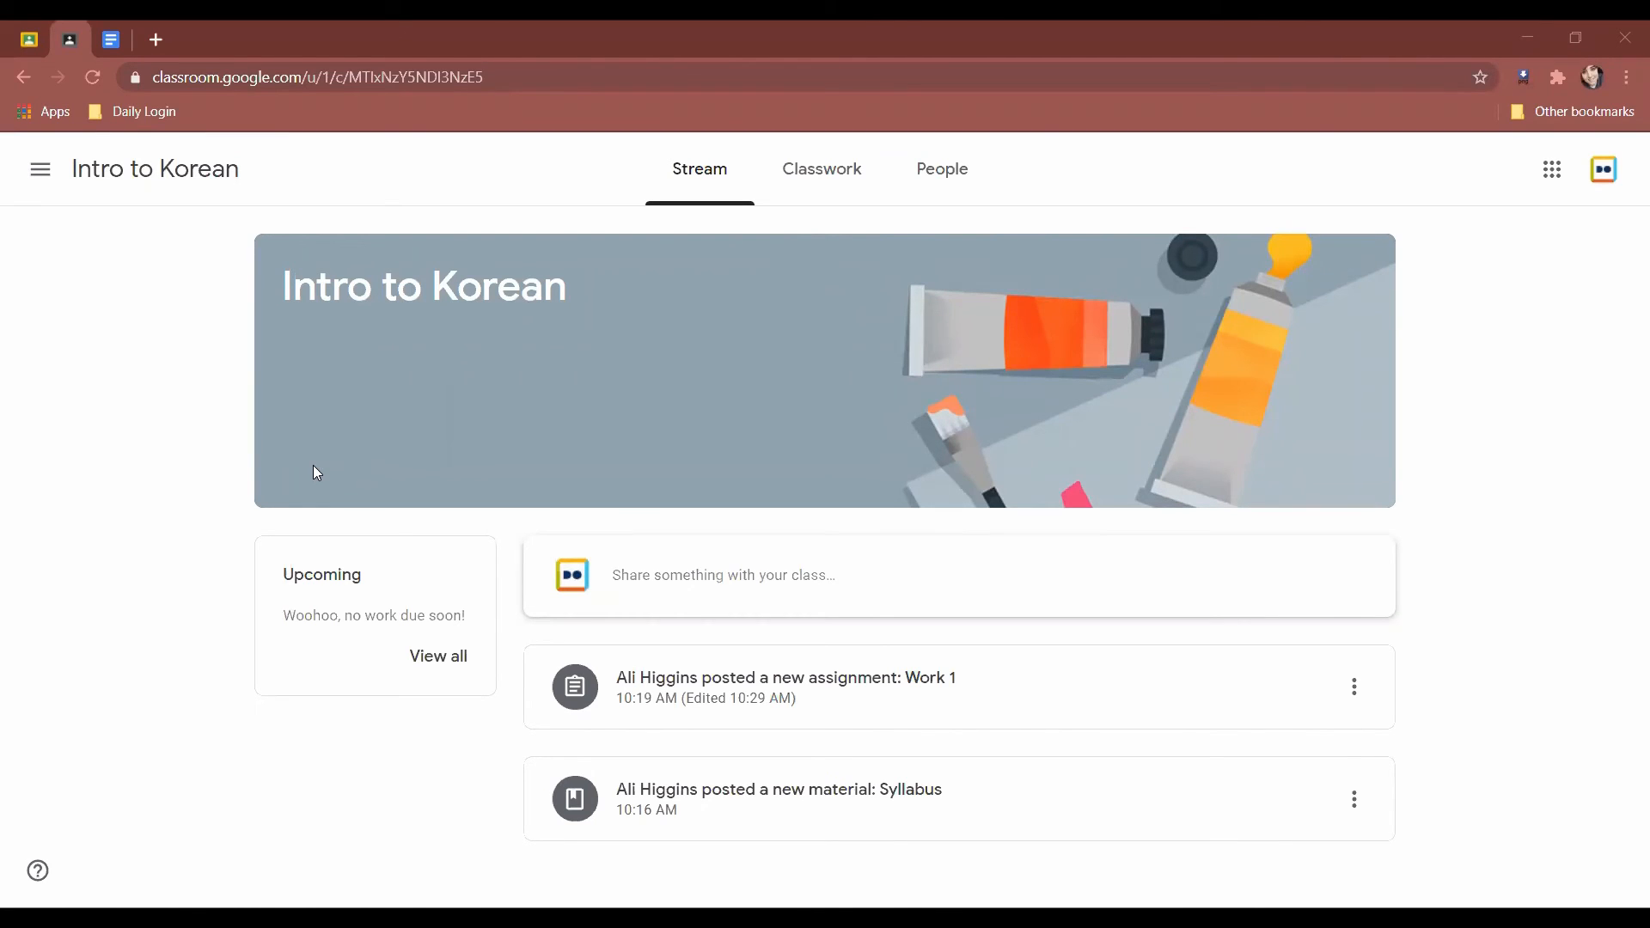
left_click(46, 187)
left_click(442, 759)
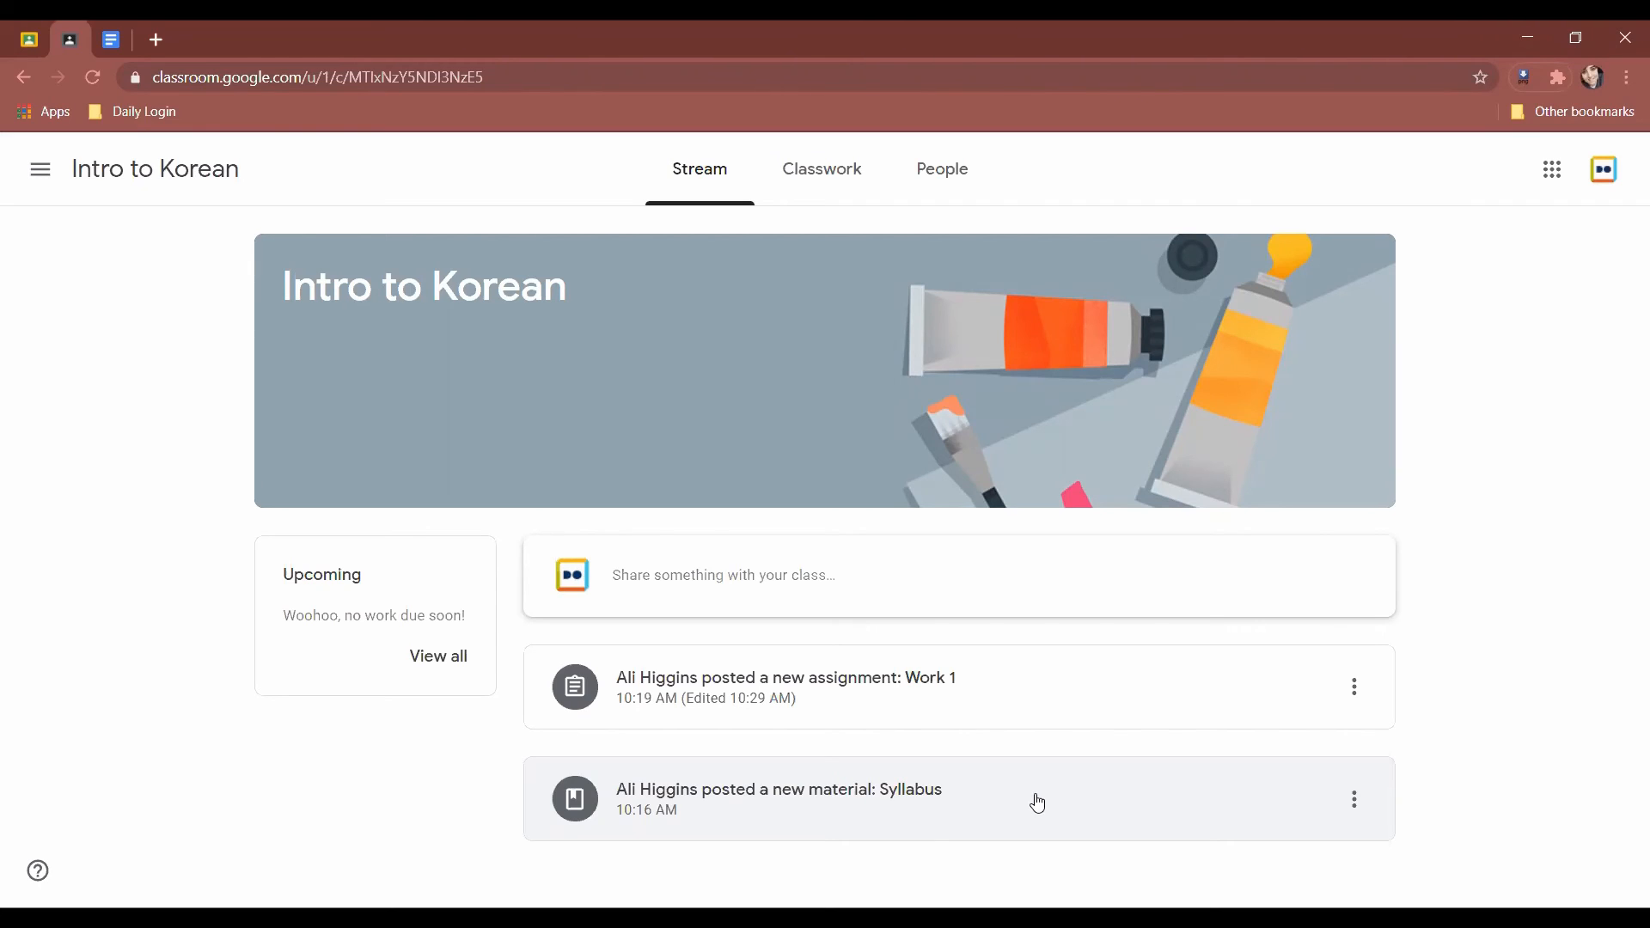
left_click(812, 171)
left_click(709, 171)
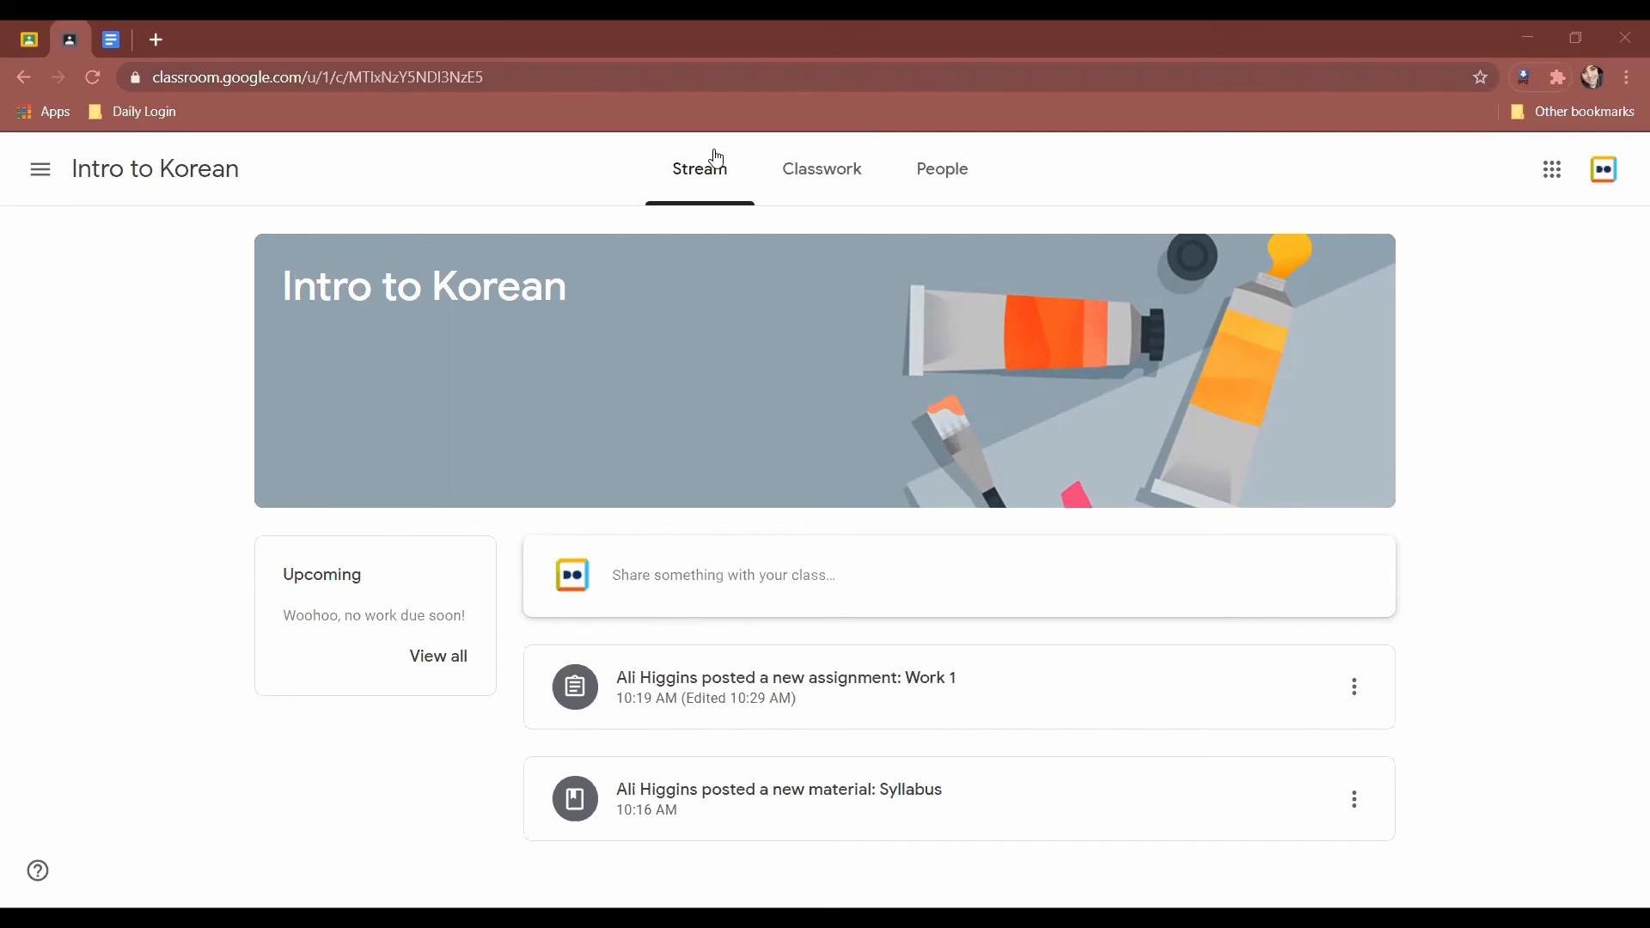
key("alt+Tab")
key("alt+Tab")
Use the navigation drawer's Classes entry to reach the World History 3 and Intro to Korean home page.
left_click(47, 182)
left_click(166, 170)
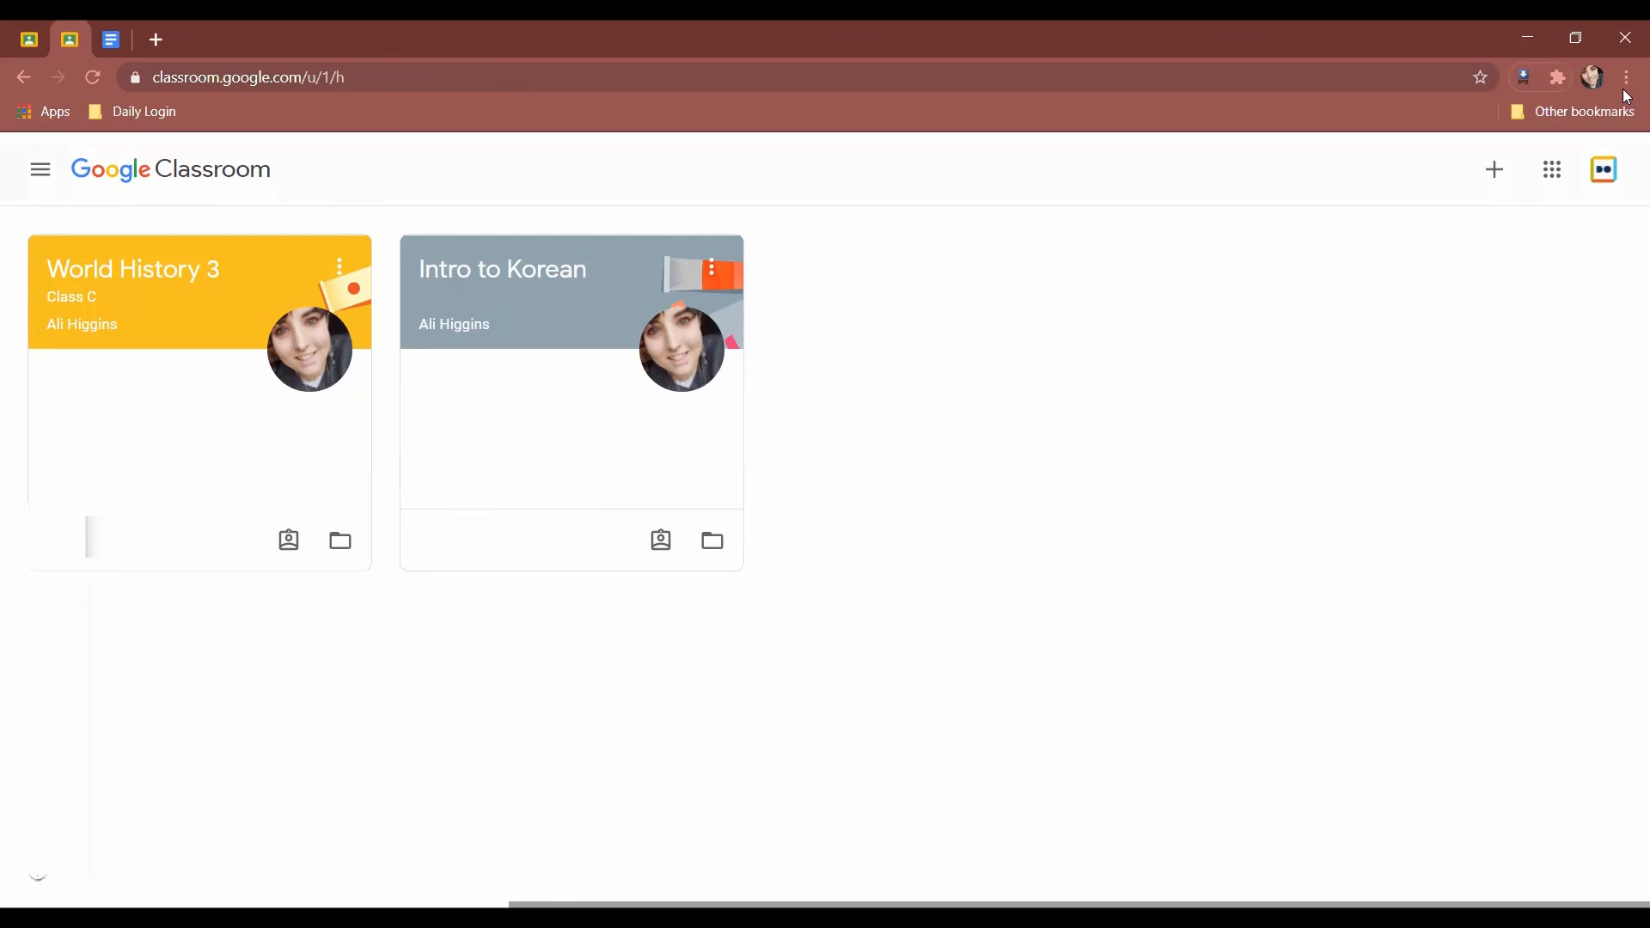
left_click(49, 178)
left_click(65, 170)
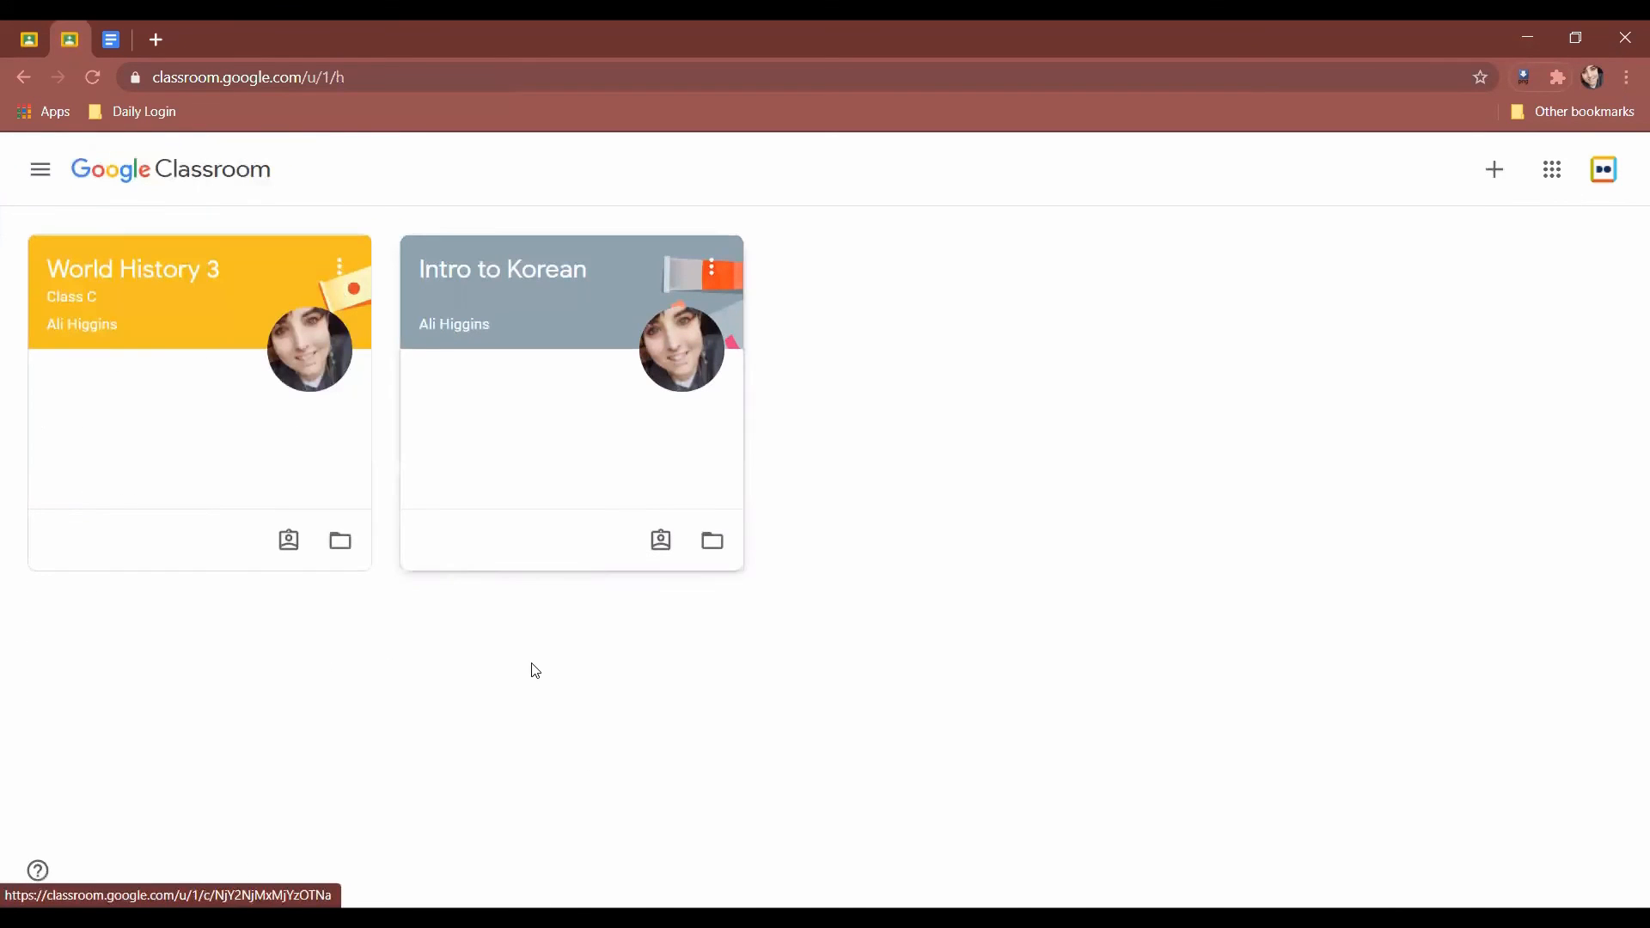